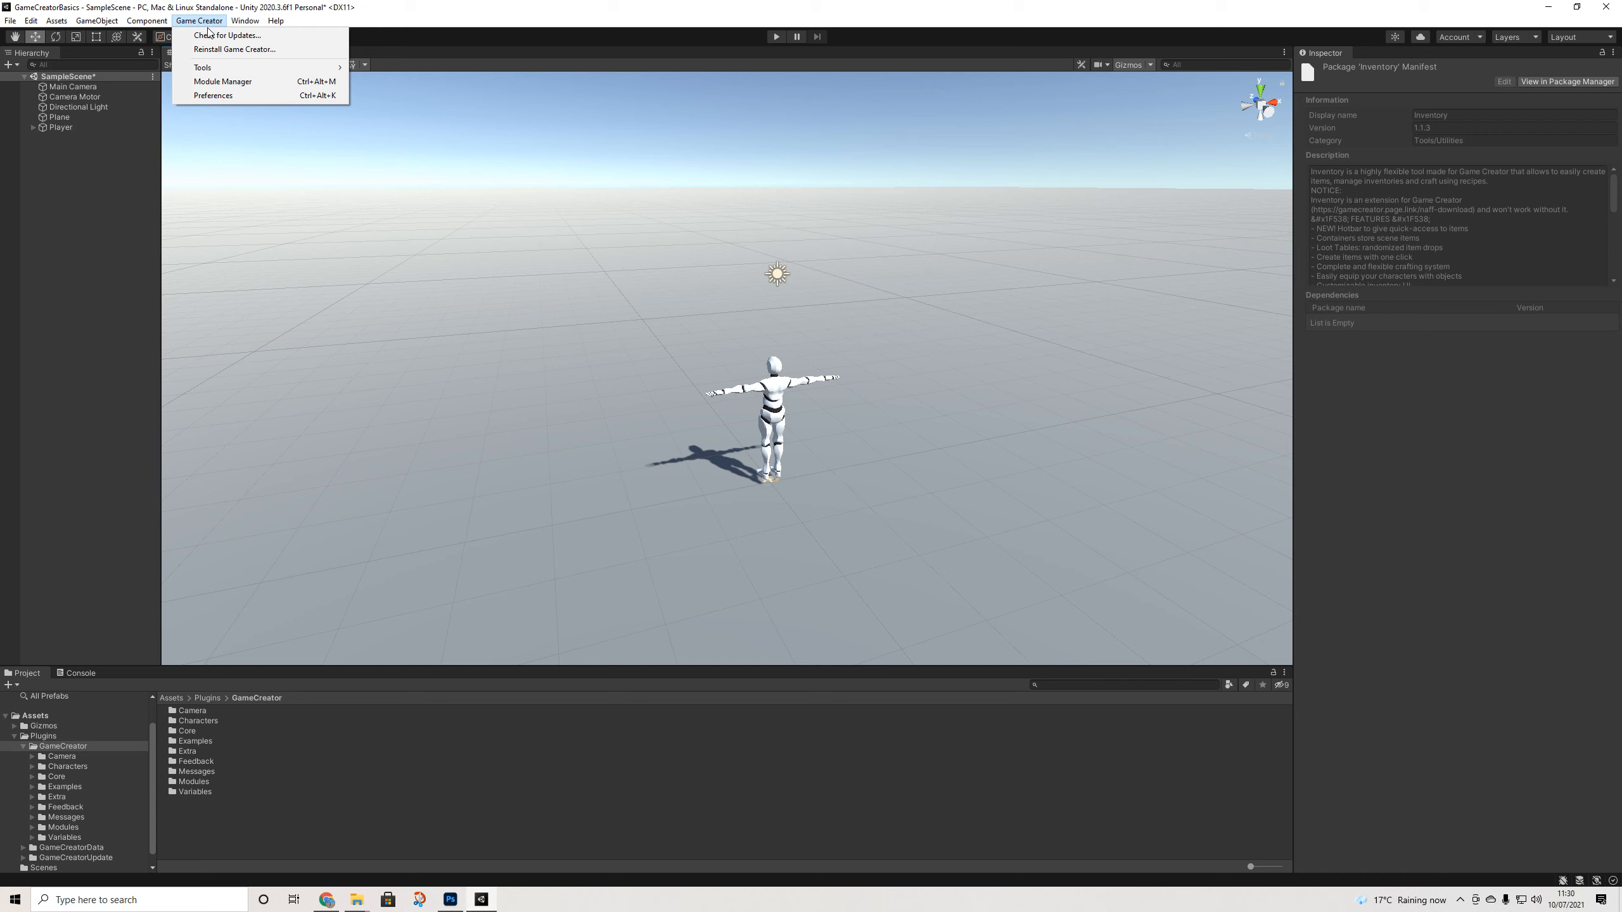
Enable the Inventory module in the Game Creator Module Manager and import its full package
click(221, 82)
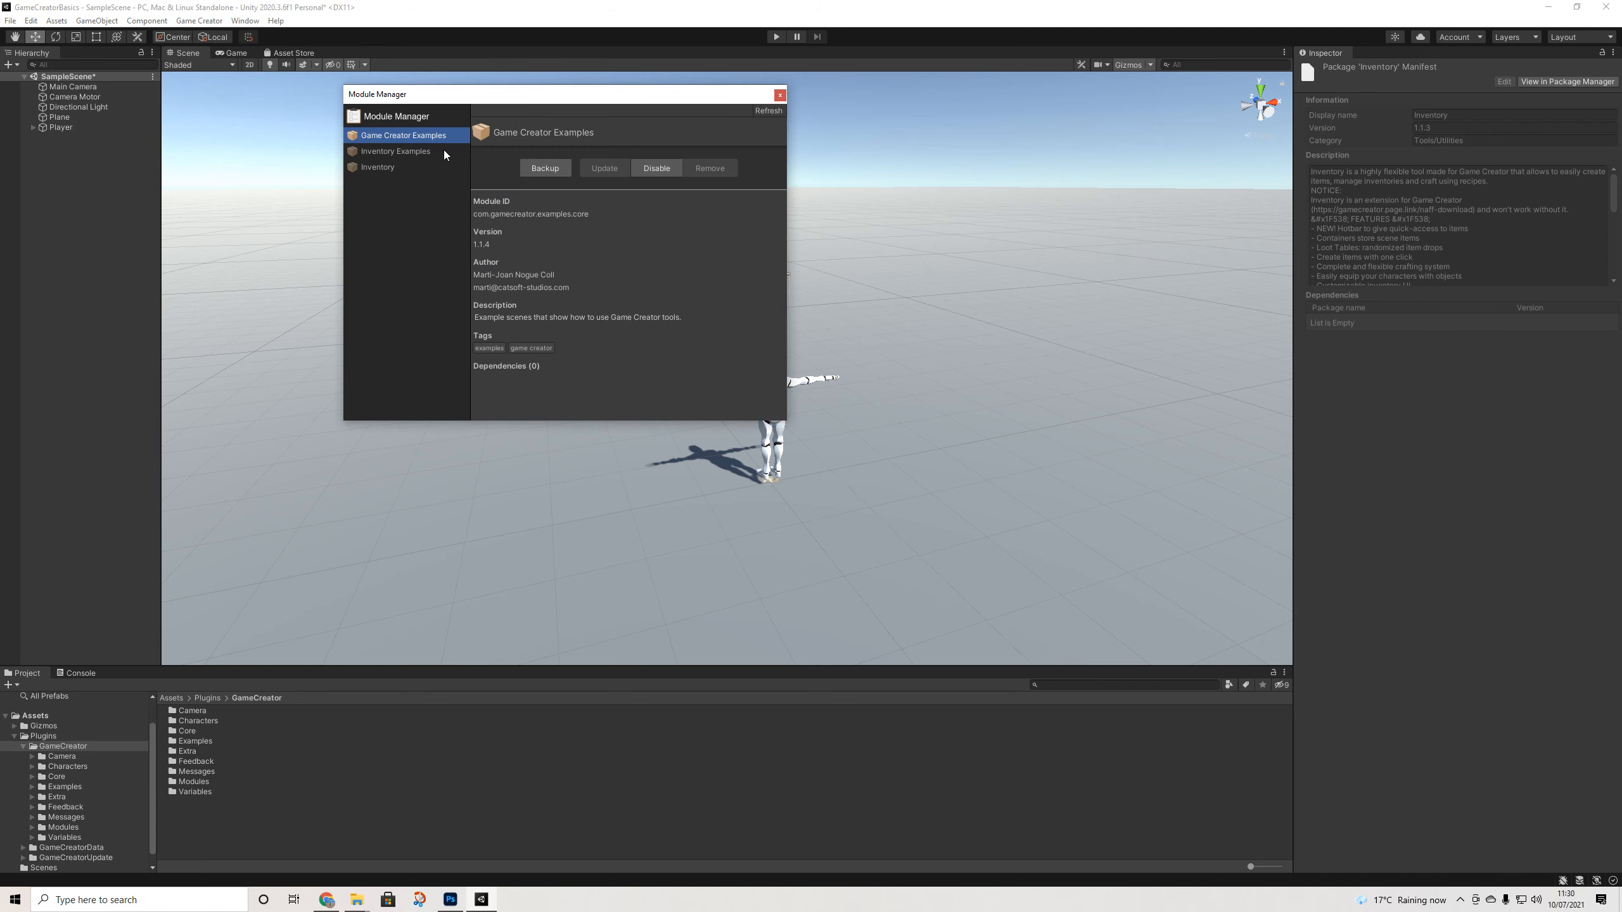
click(383, 168)
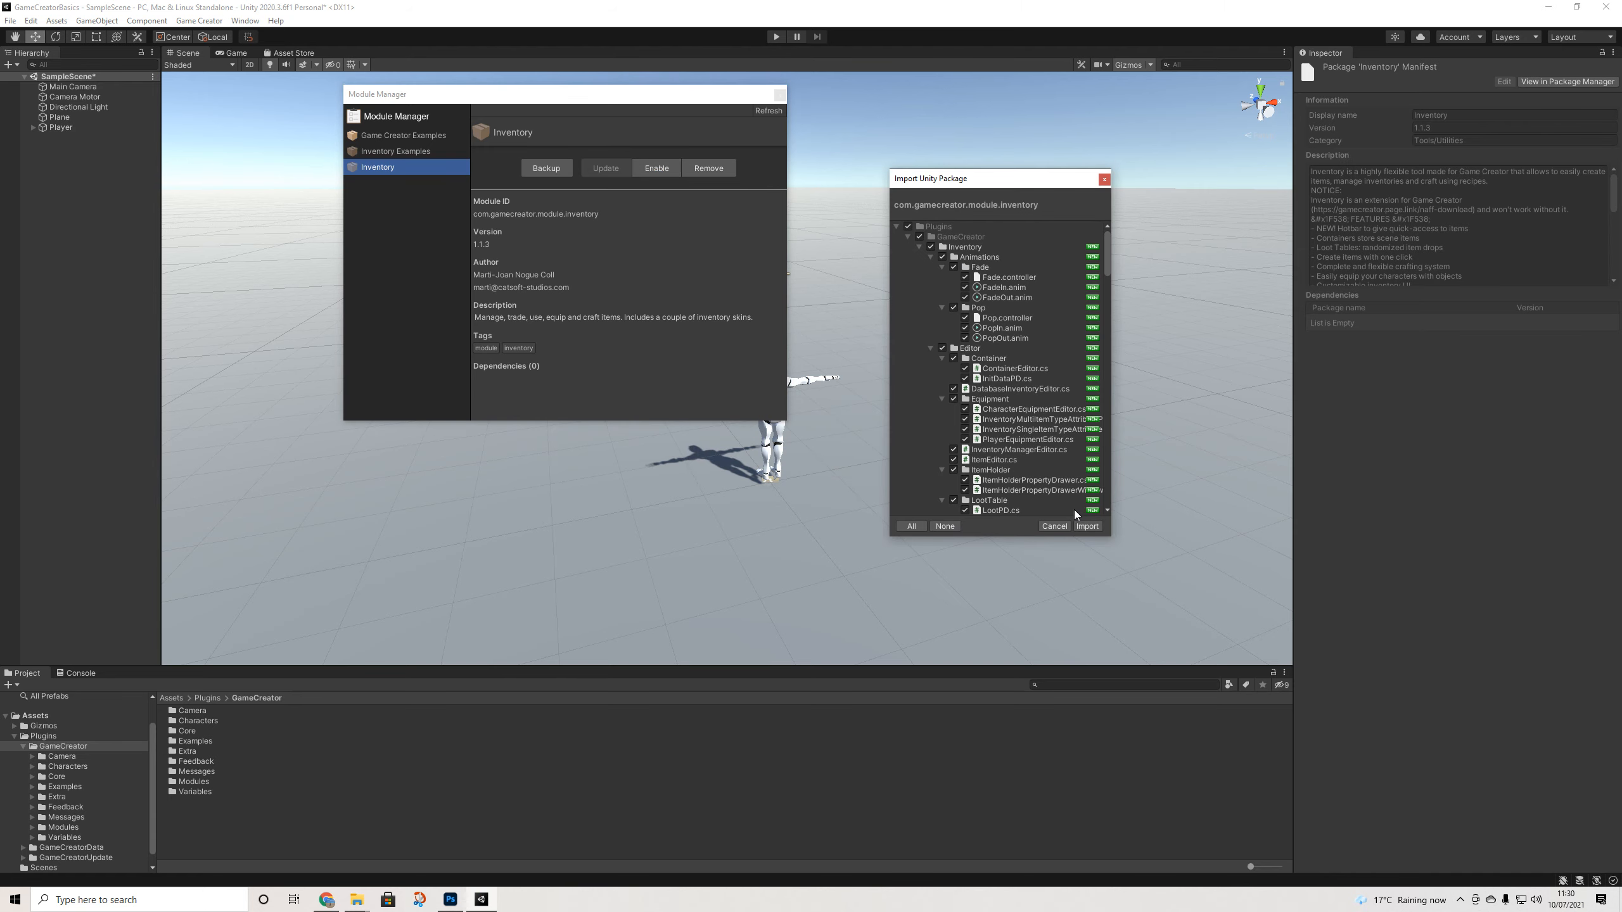
click(1087, 526)
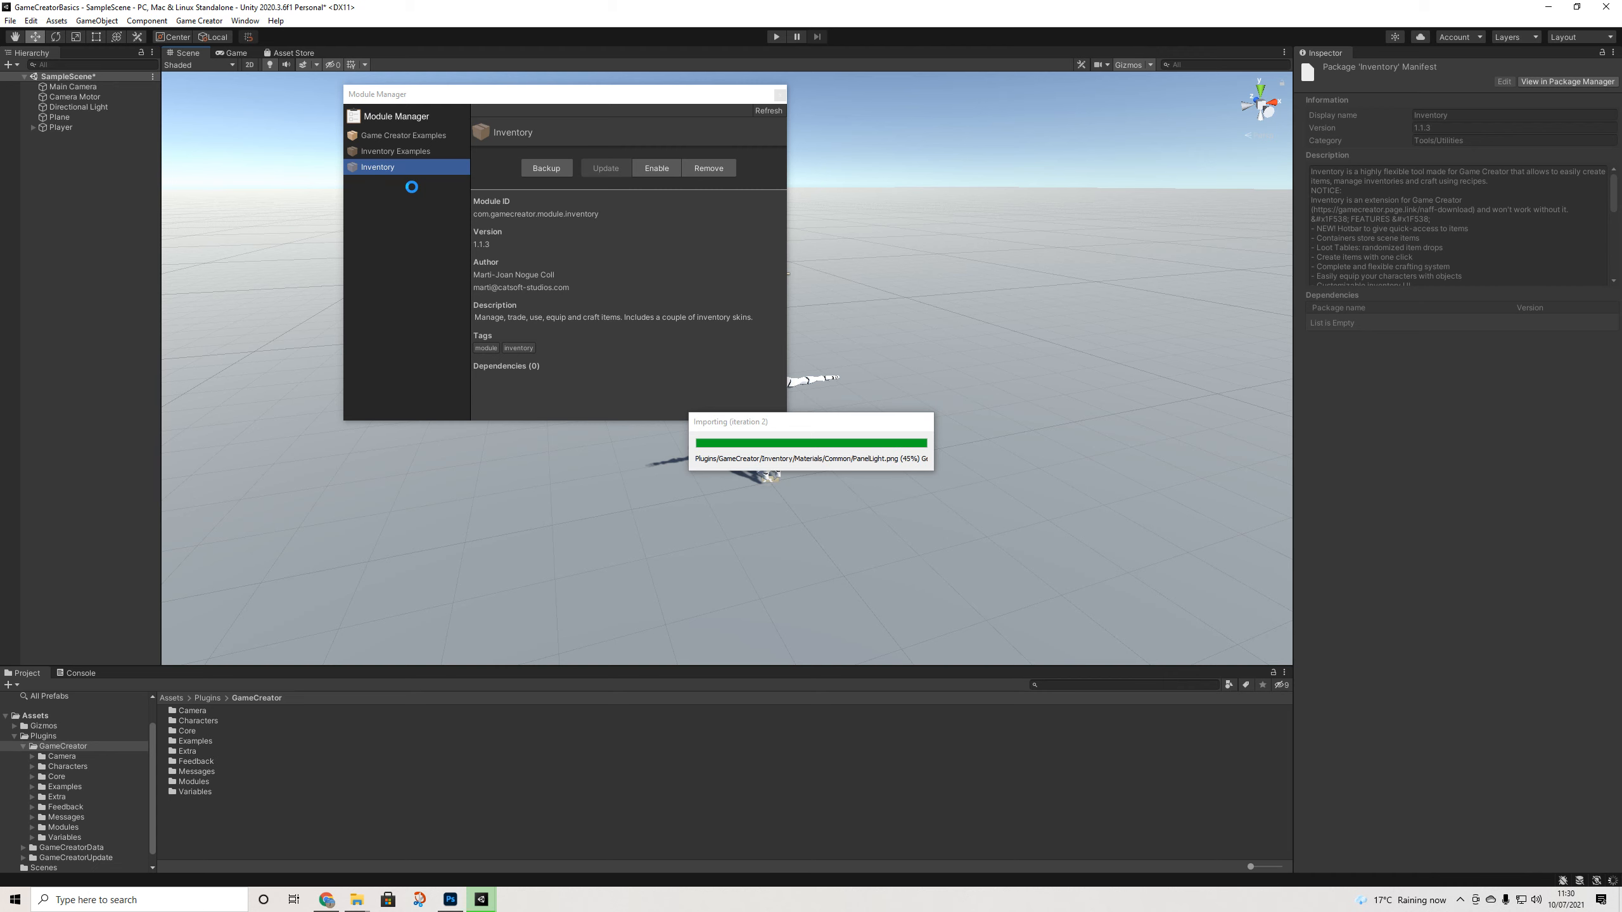
Enable the Inventory Examples module, import its package, keep the installer, and close the Module Manager
click(395, 152)
click(655, 171)
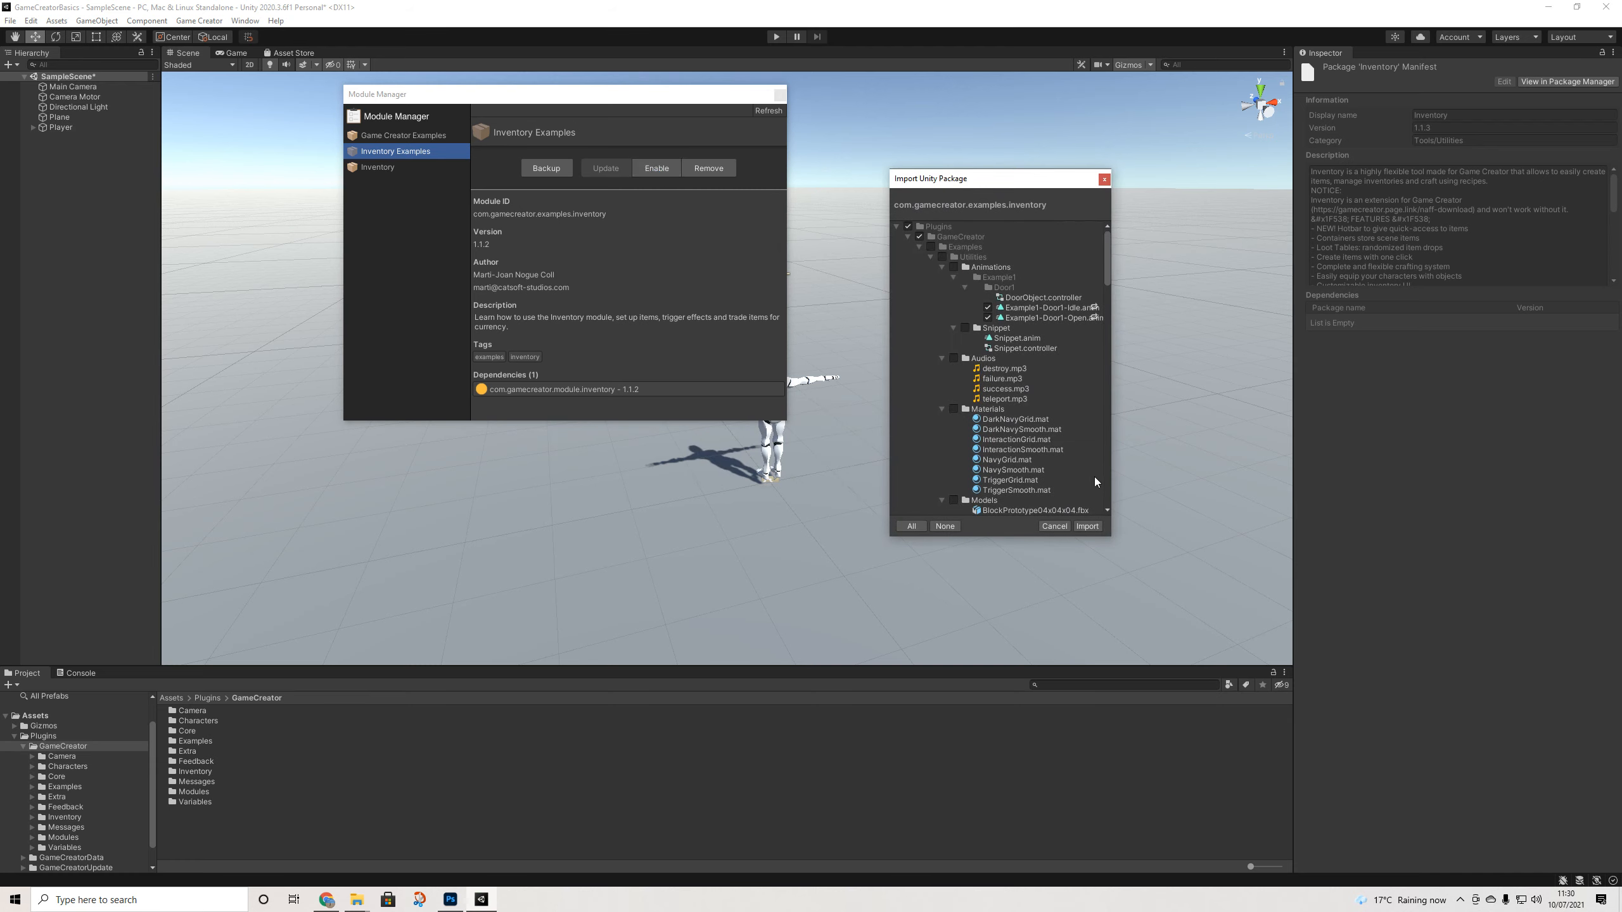
click(1087, 526)
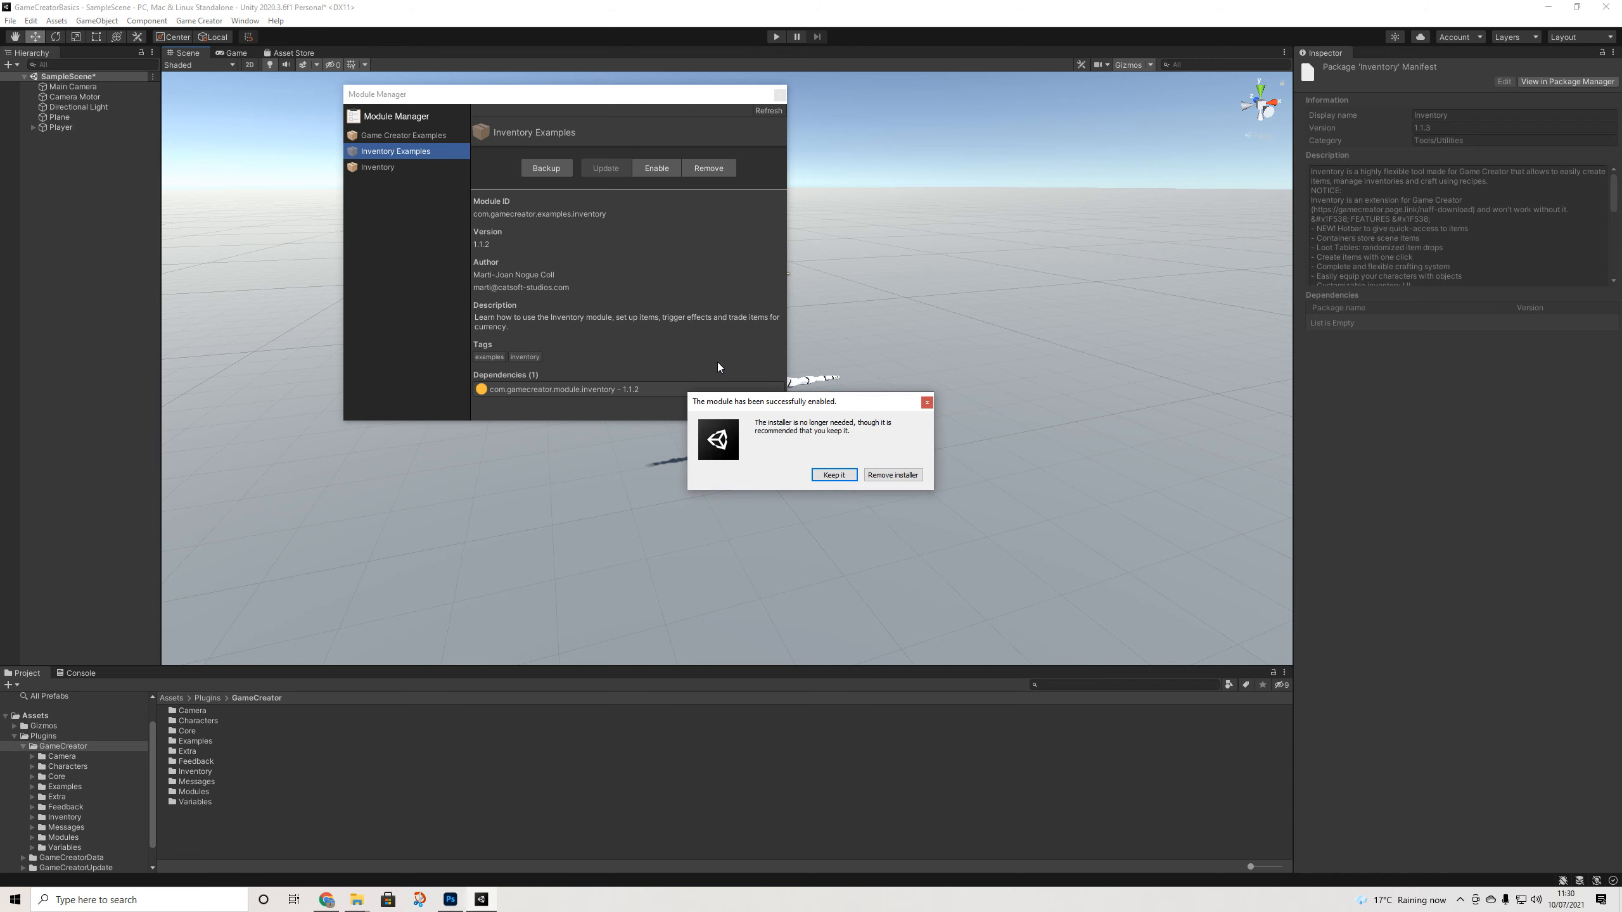
click(834, 474)
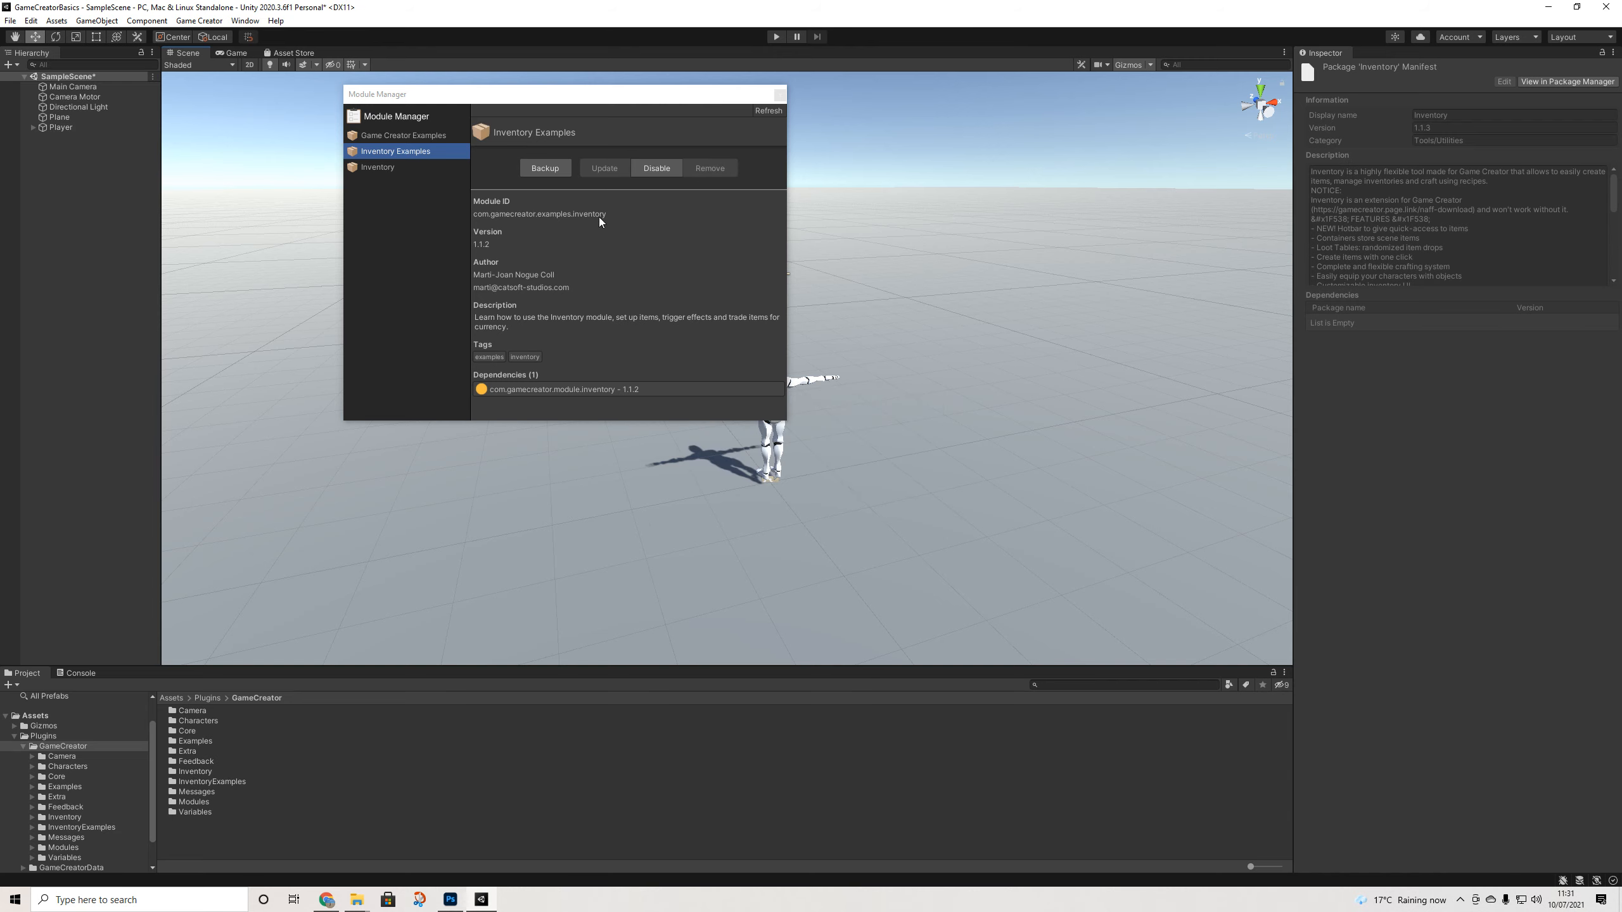
click(779, 94)
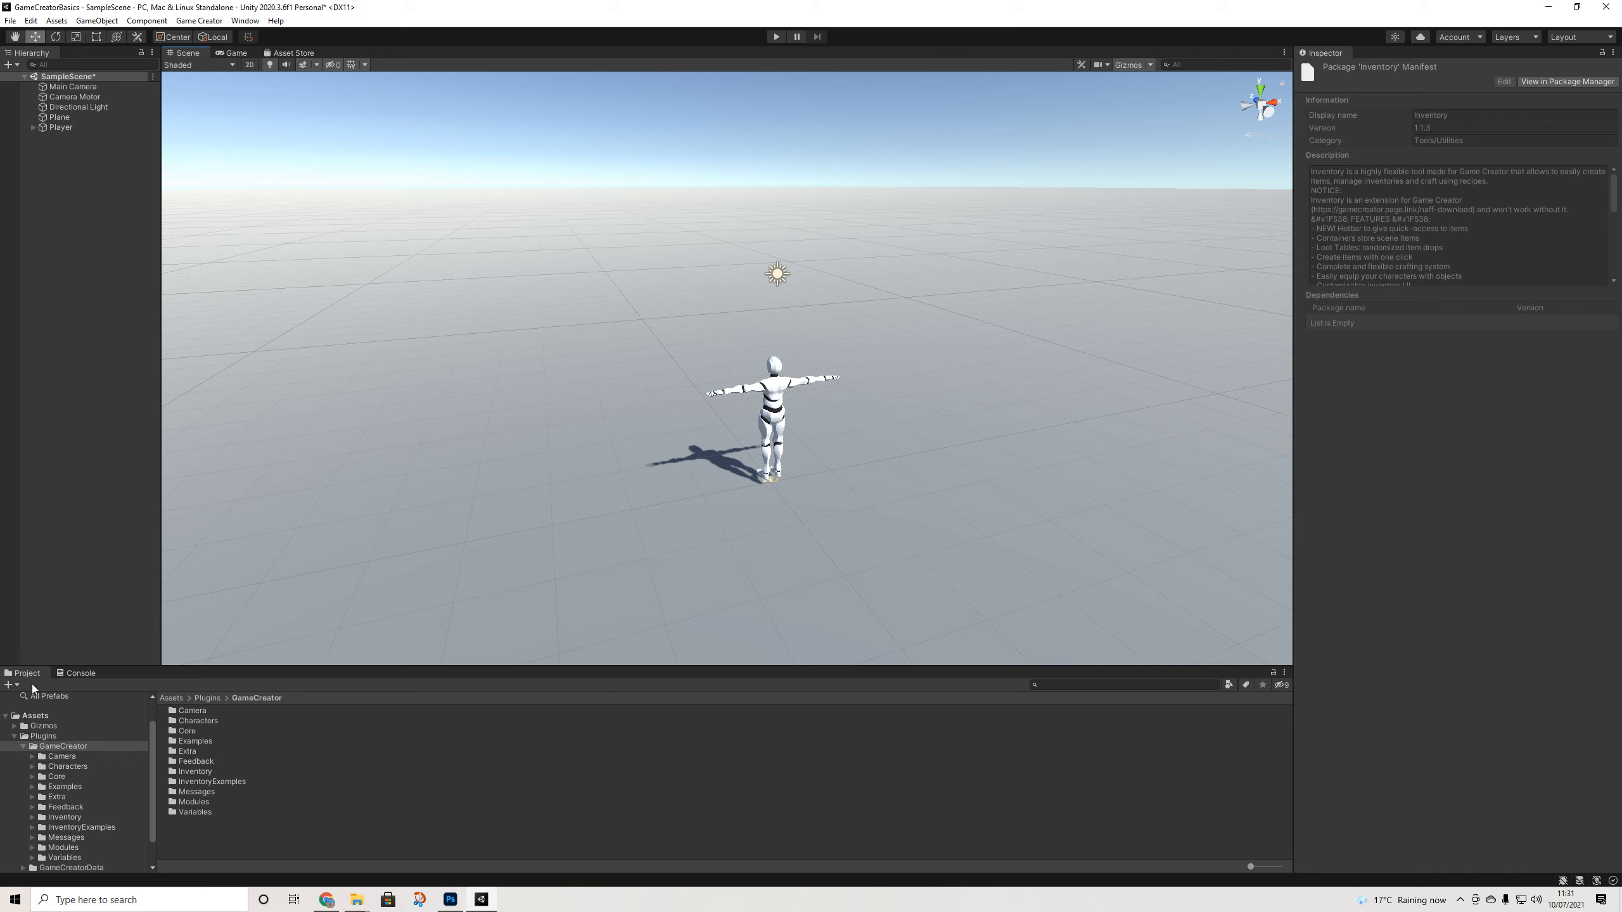
Open the InventoryExample scene from the InventoryExamples Scenes folder
click(81, 829)
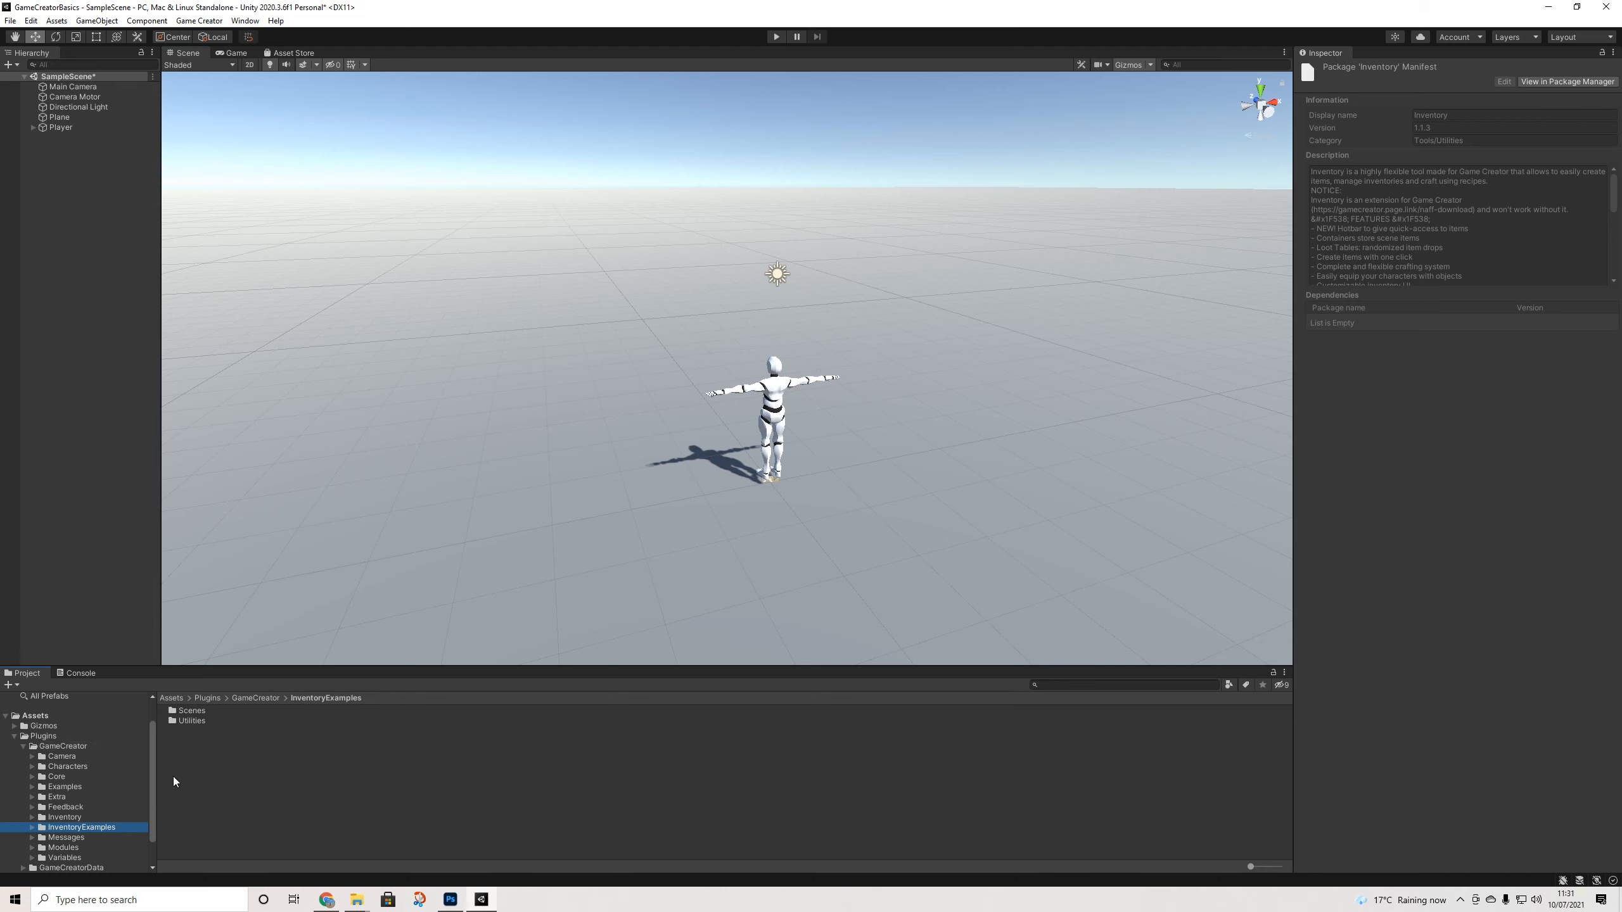
double_click(190, 710)
double_click(212, 713)
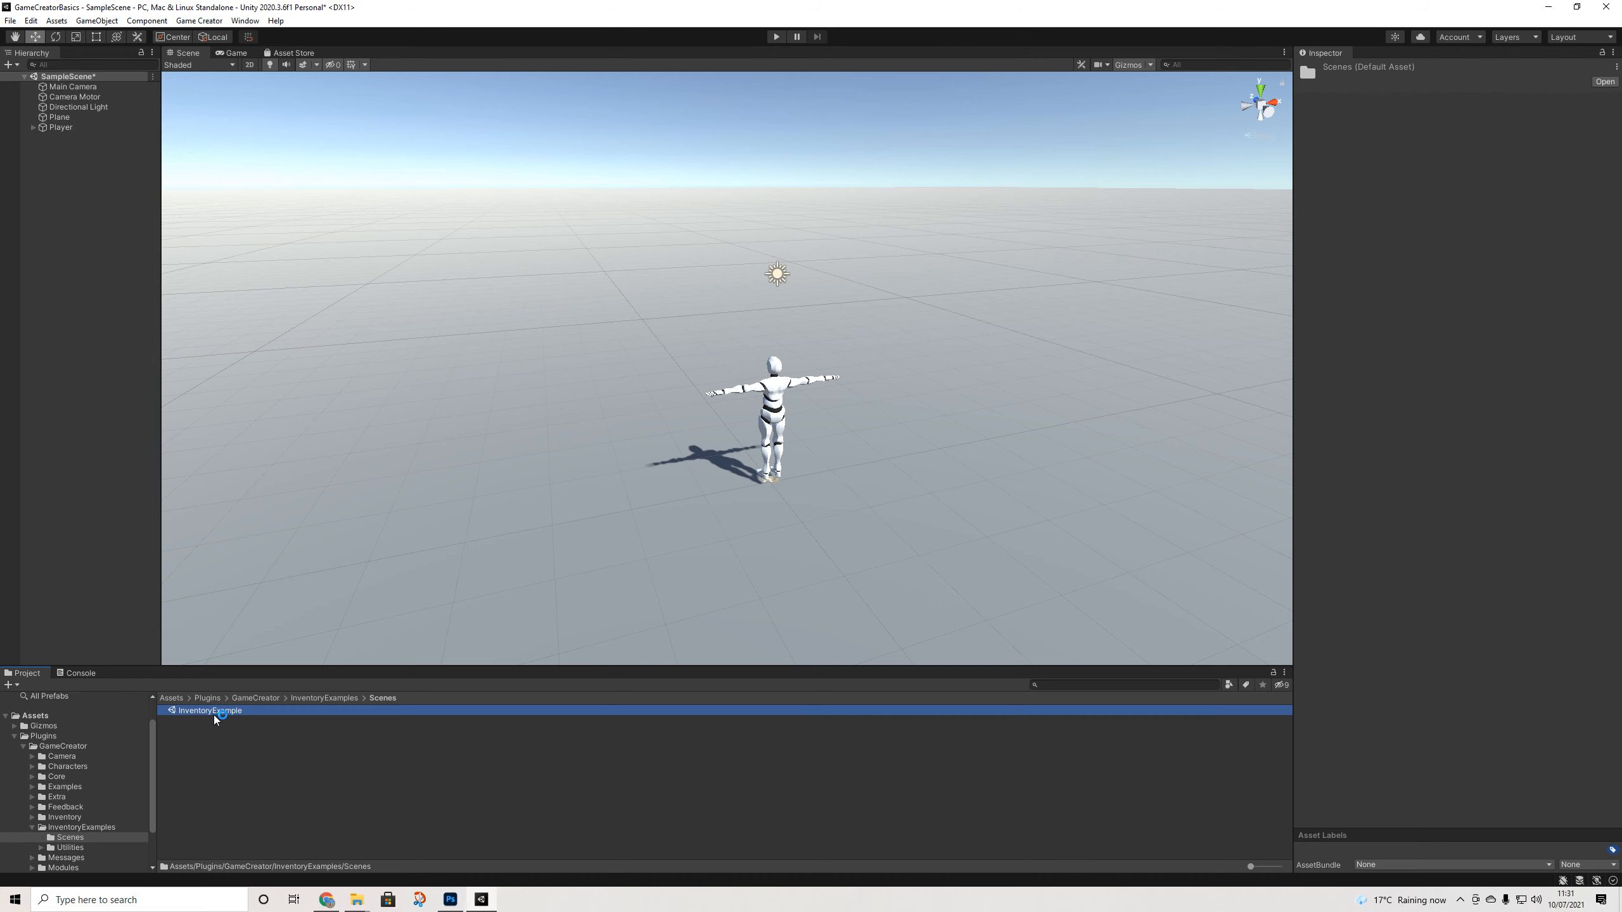
click(794, 476)
Examine the example level's layout, from the player and merchant past the orange door to the item desks
scroll(793, 479, down, 3)
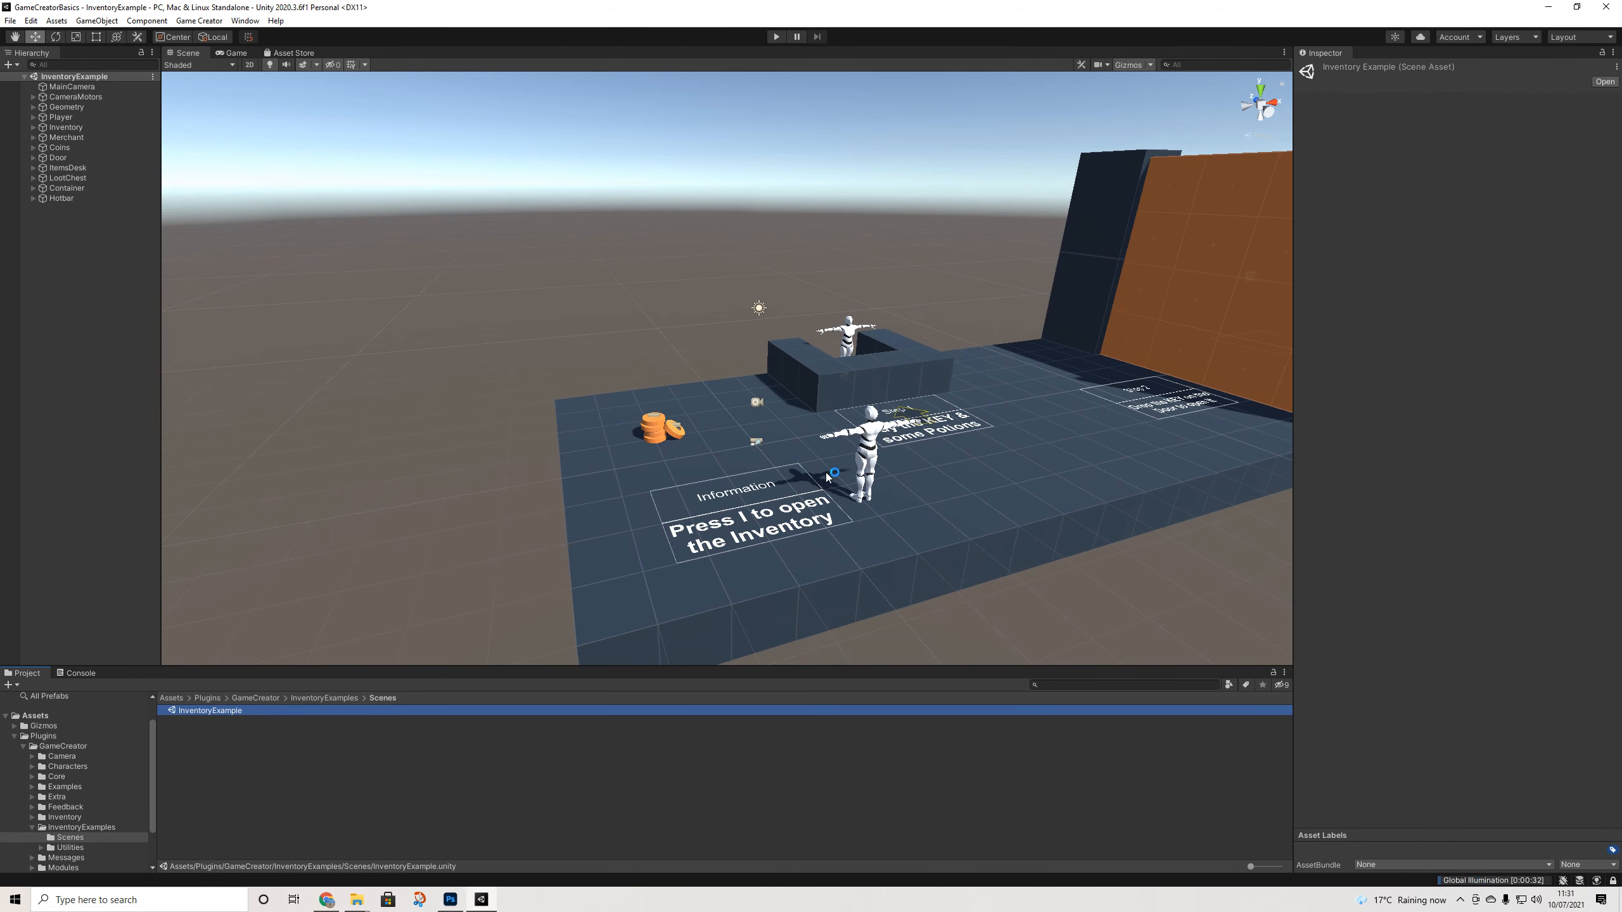
middle_drag(875, 471, 677, 507)
middle_drag(955, 449, 896, 470)
alt+drag(872, 463, 727, 507)
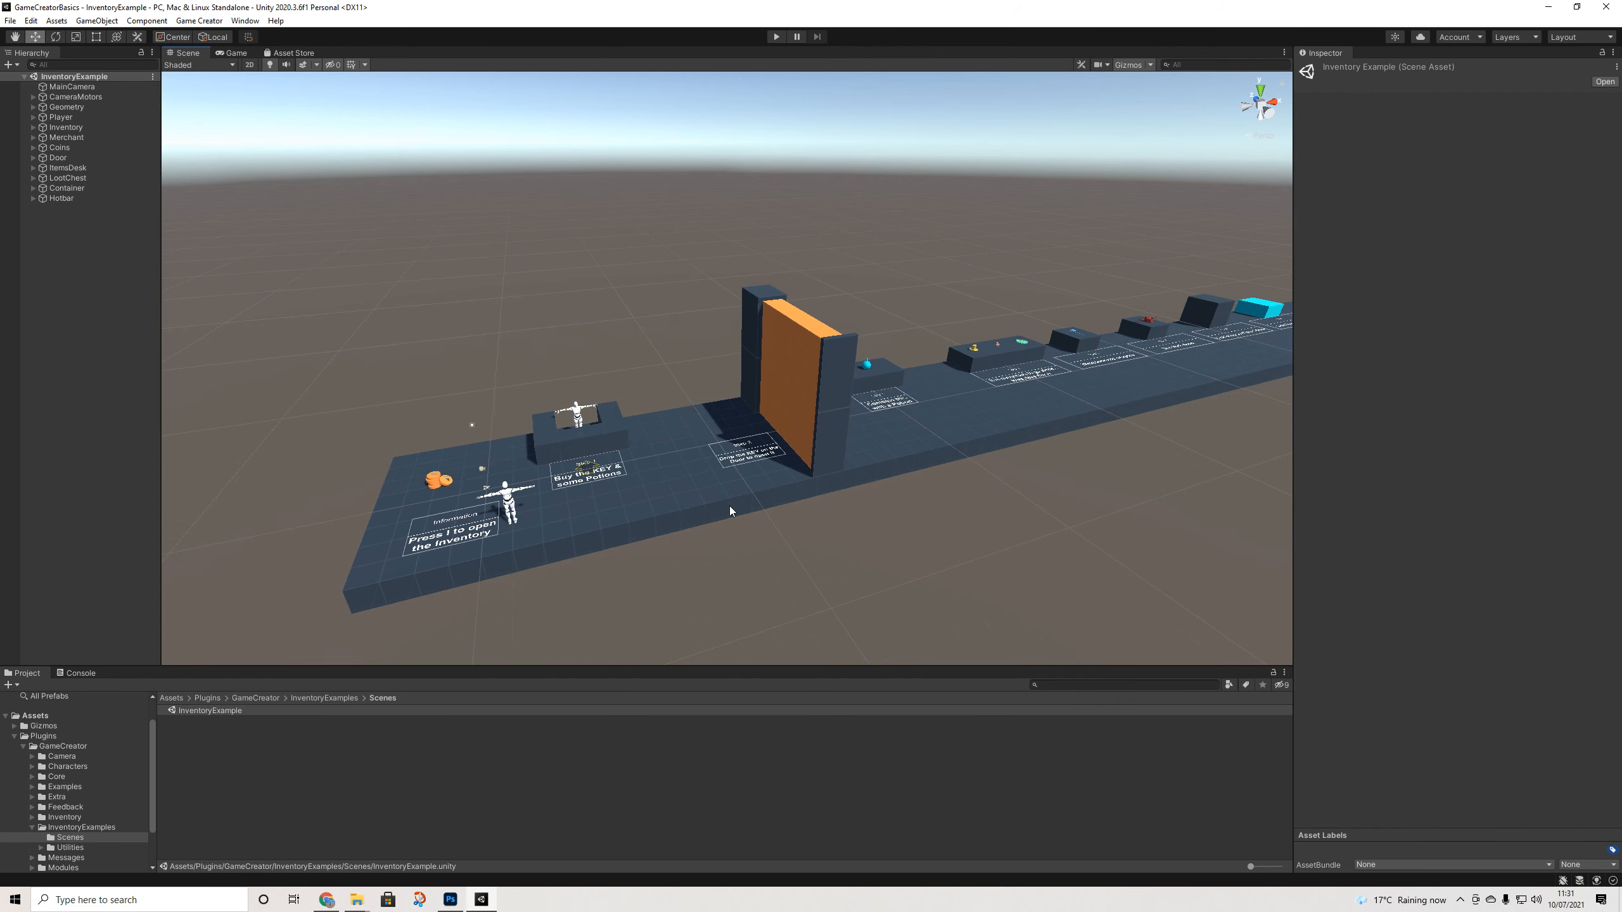
scroll(730, 506, down, 3)
mouse_move(745, 497)
middle_down()
mouse_move(734, 517)
mouse_move(760, 497)
middle_up()
scroll(760, 498, up, 6)
alt+drag(760, 498, 725, 524)
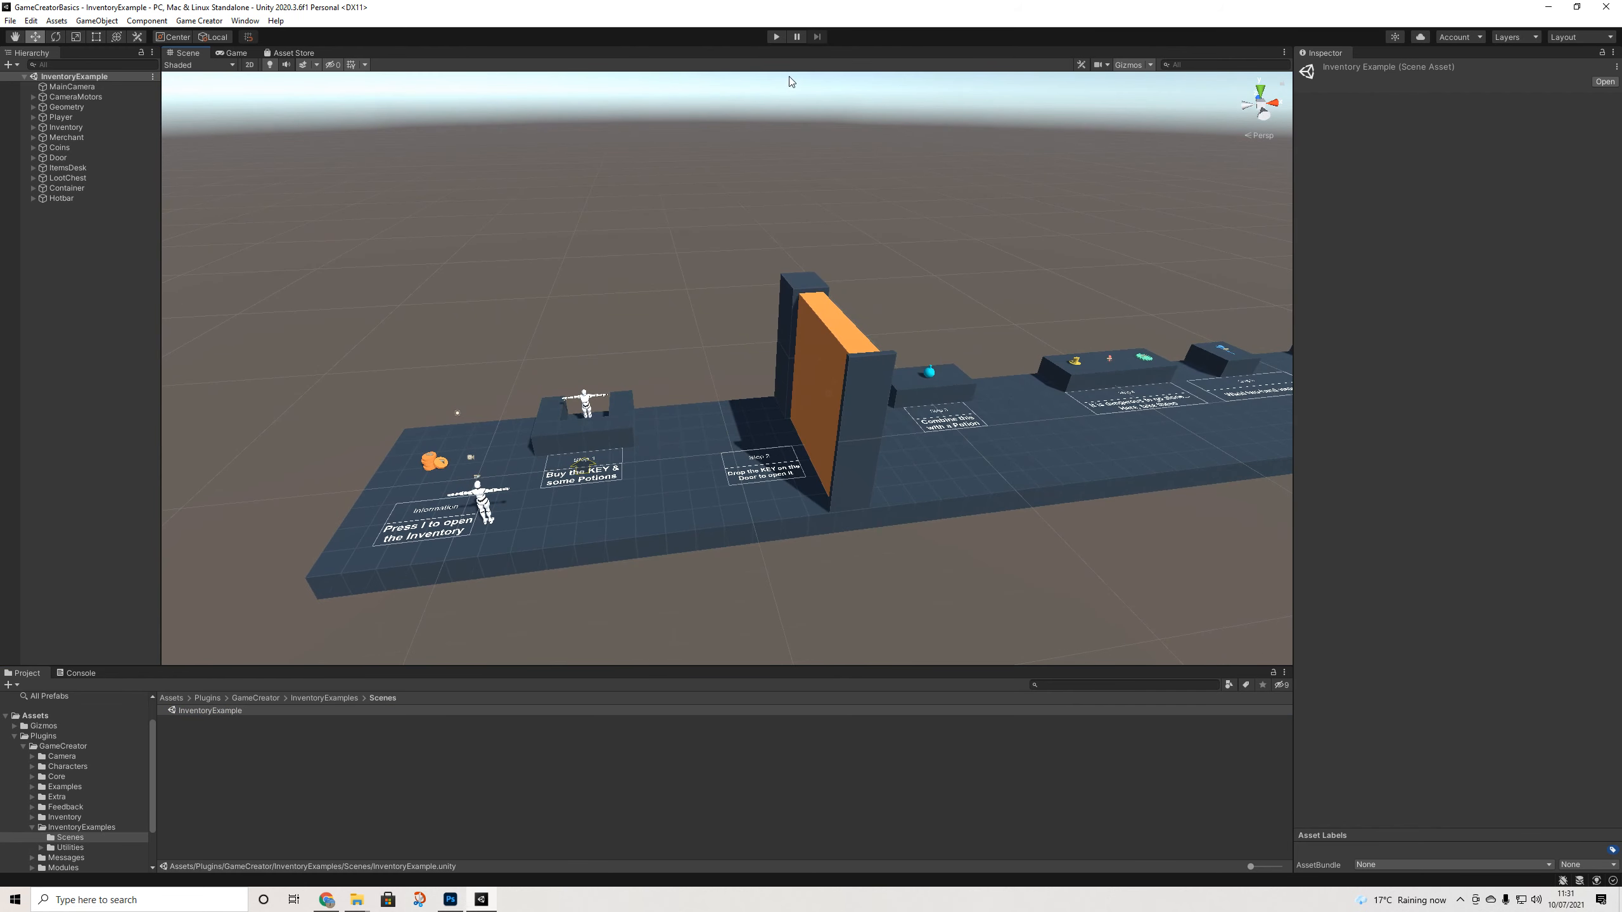
Run the scene in play mode and walk the character to the Information text on the floor
click(776, 36)
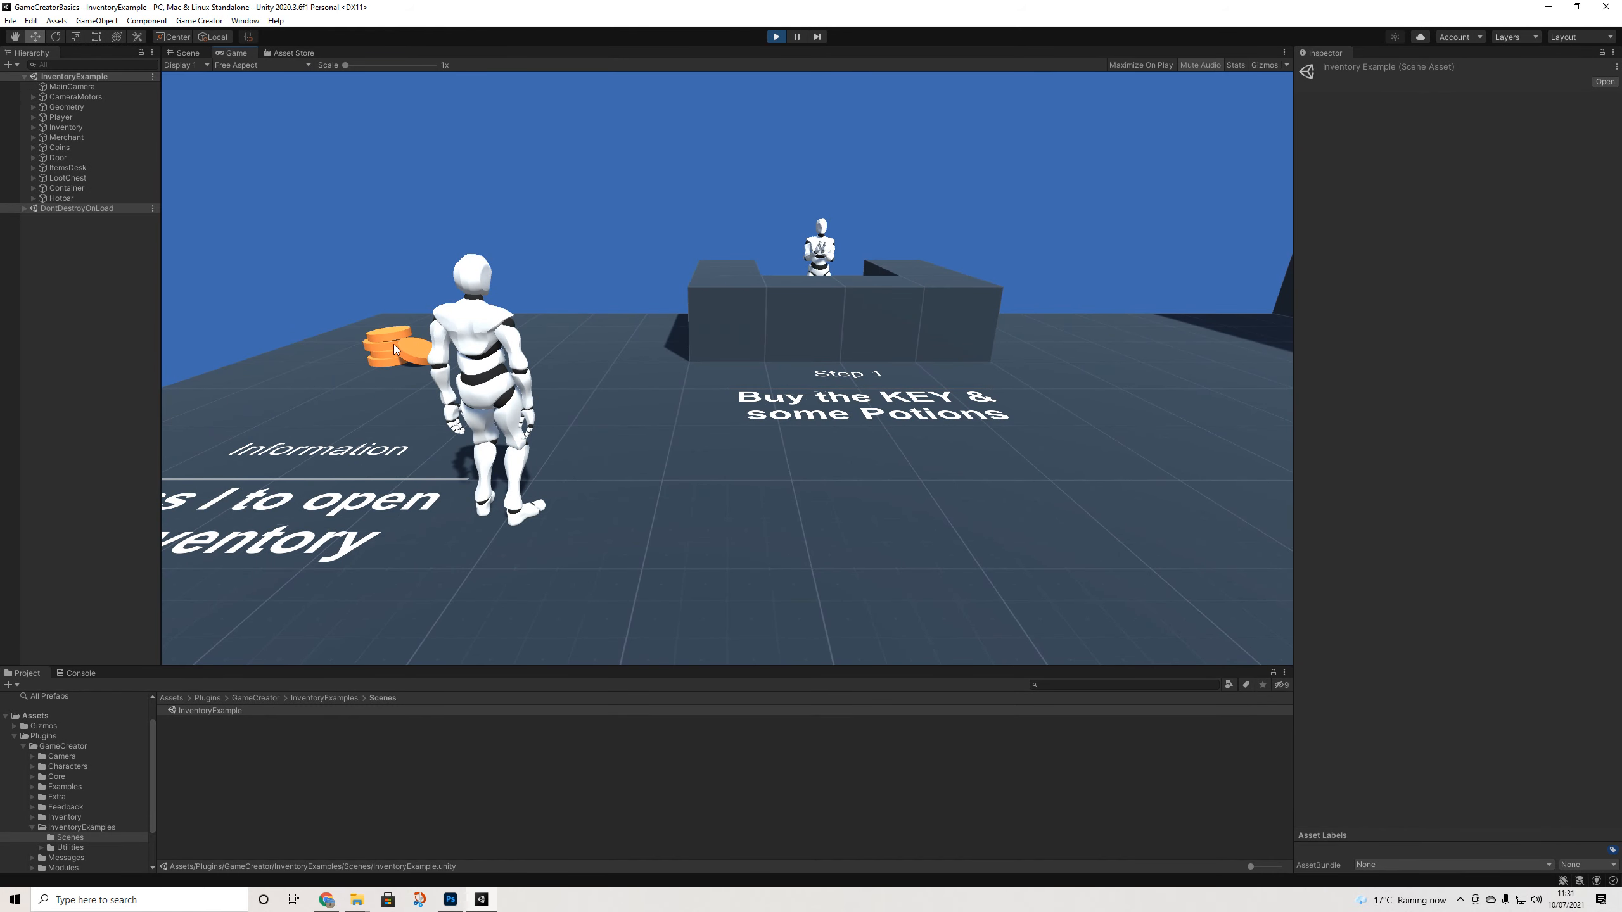
key(a)
key(s)
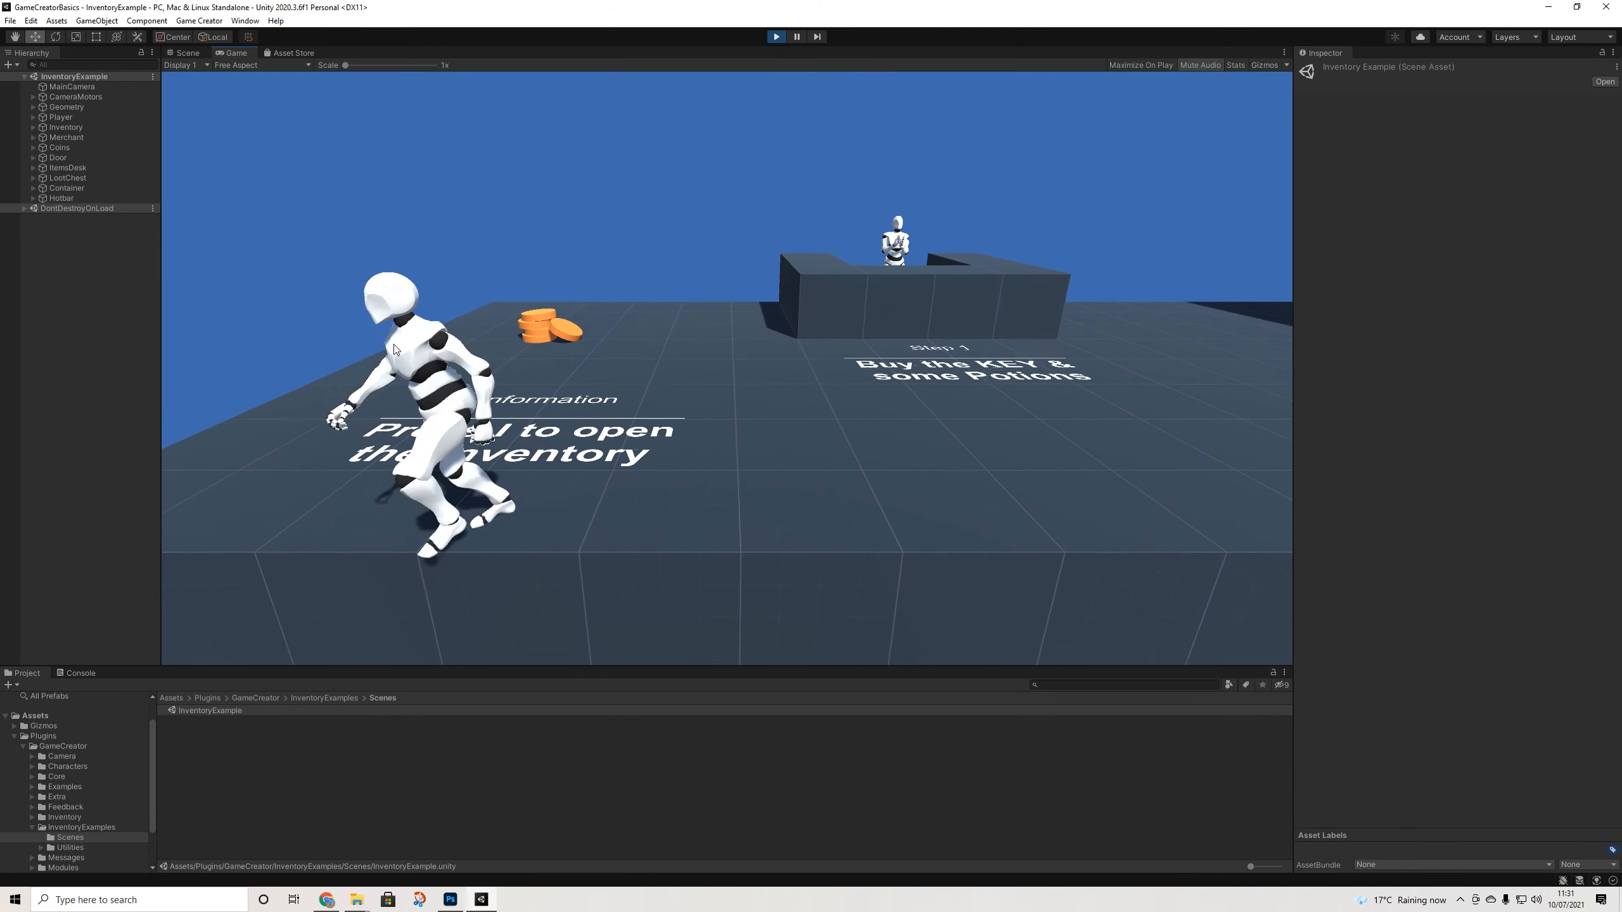
key(w)
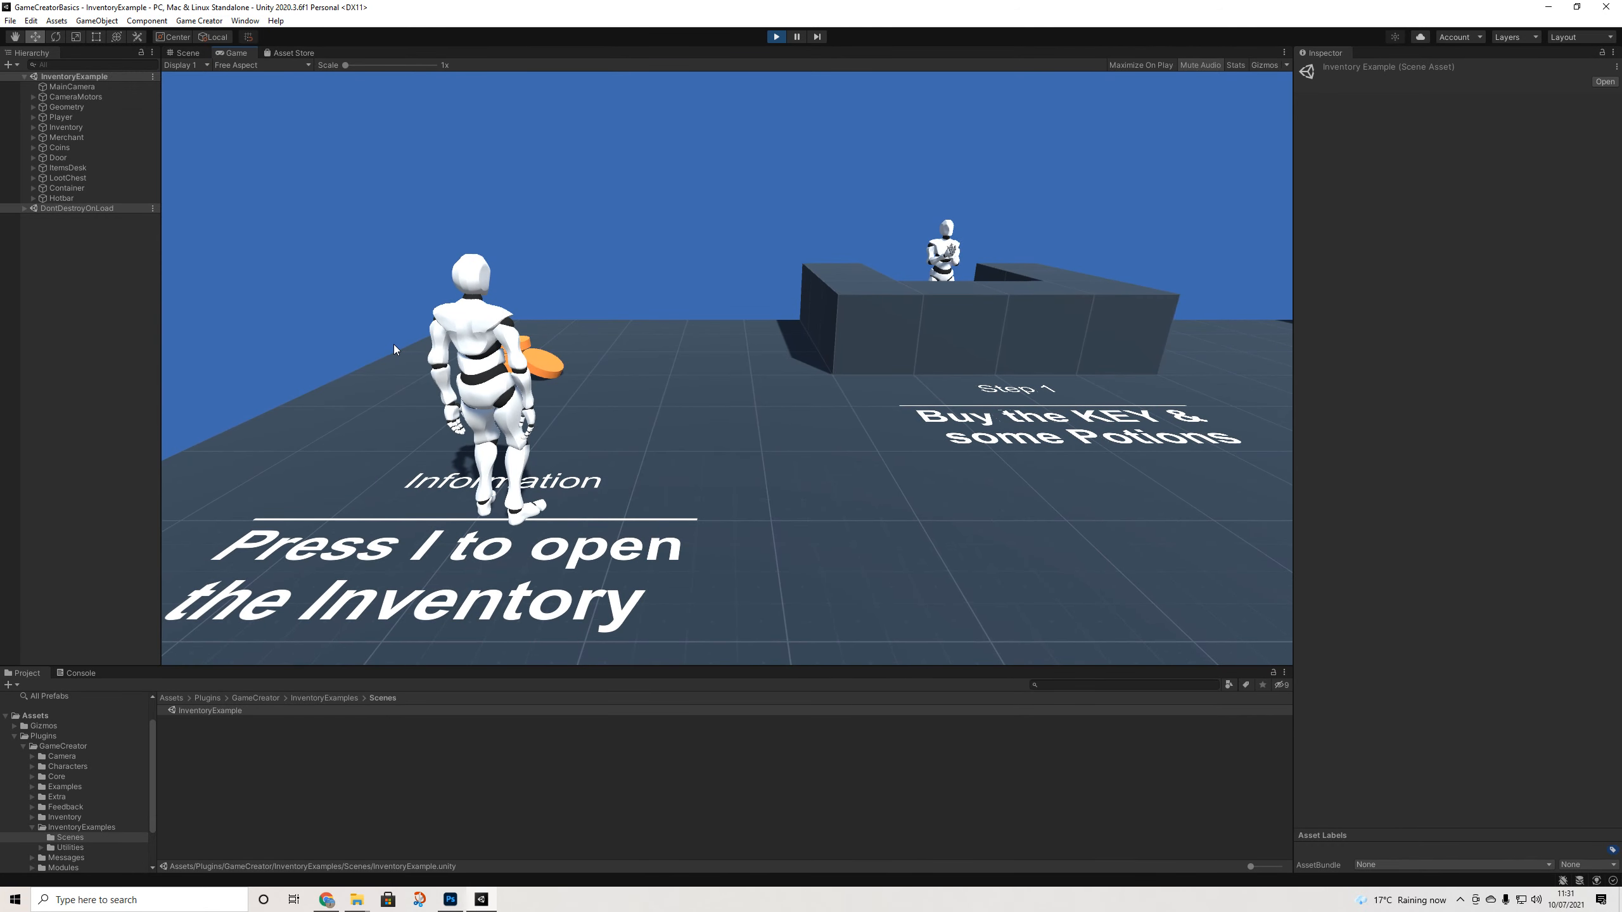
Open the player's inventory in the game, view its weapons category, and close it
key(i)
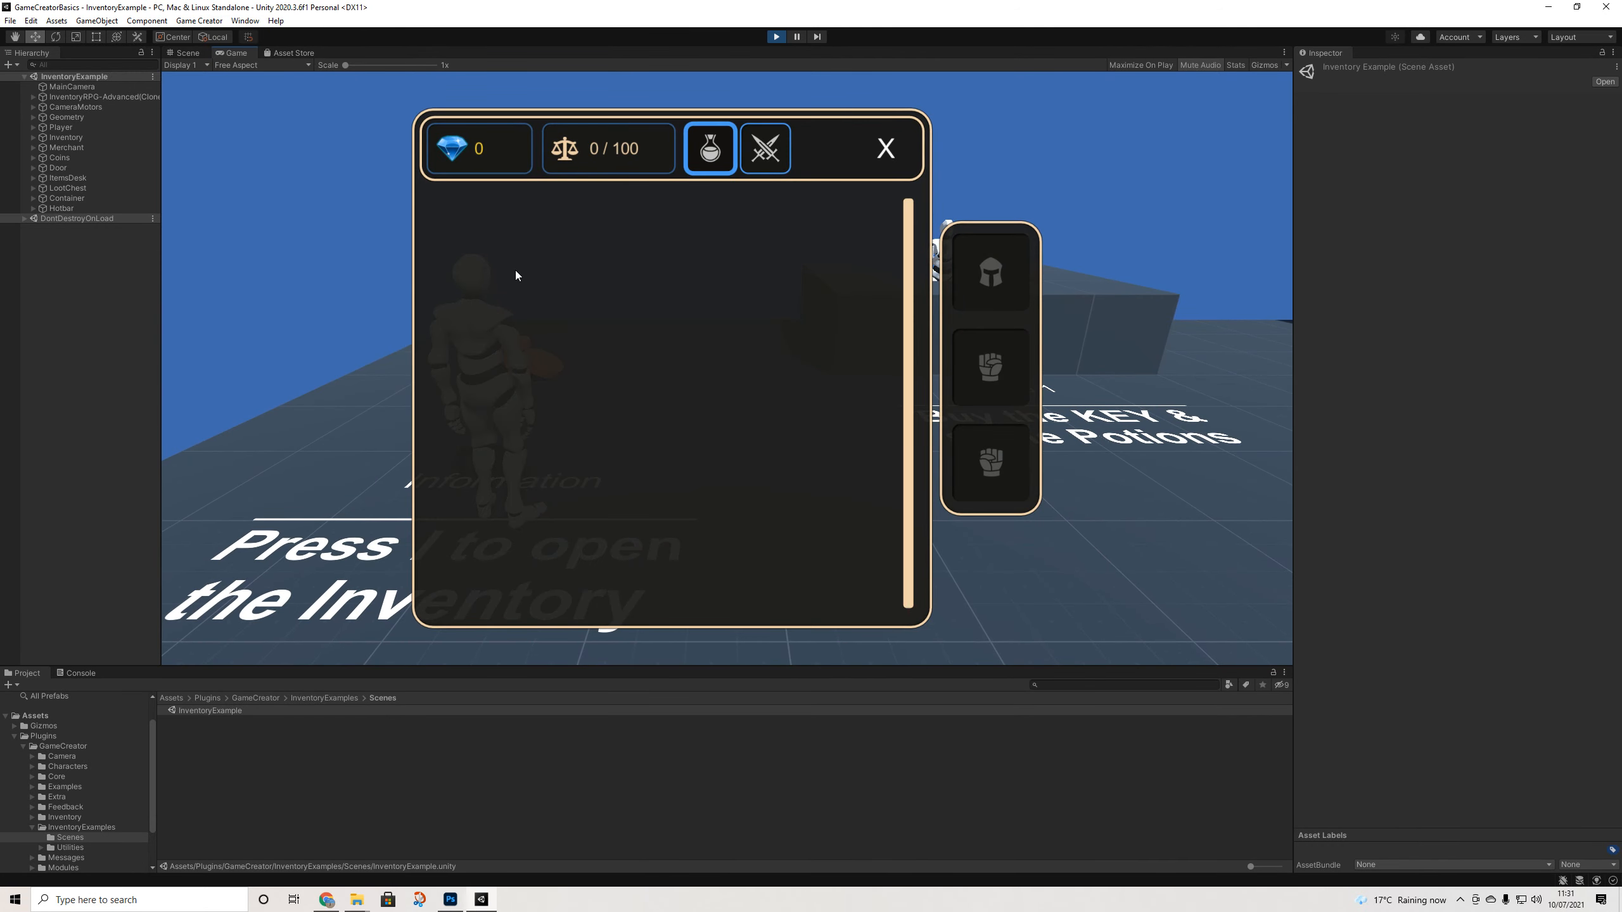
click(779, 161)
click(887, 149)
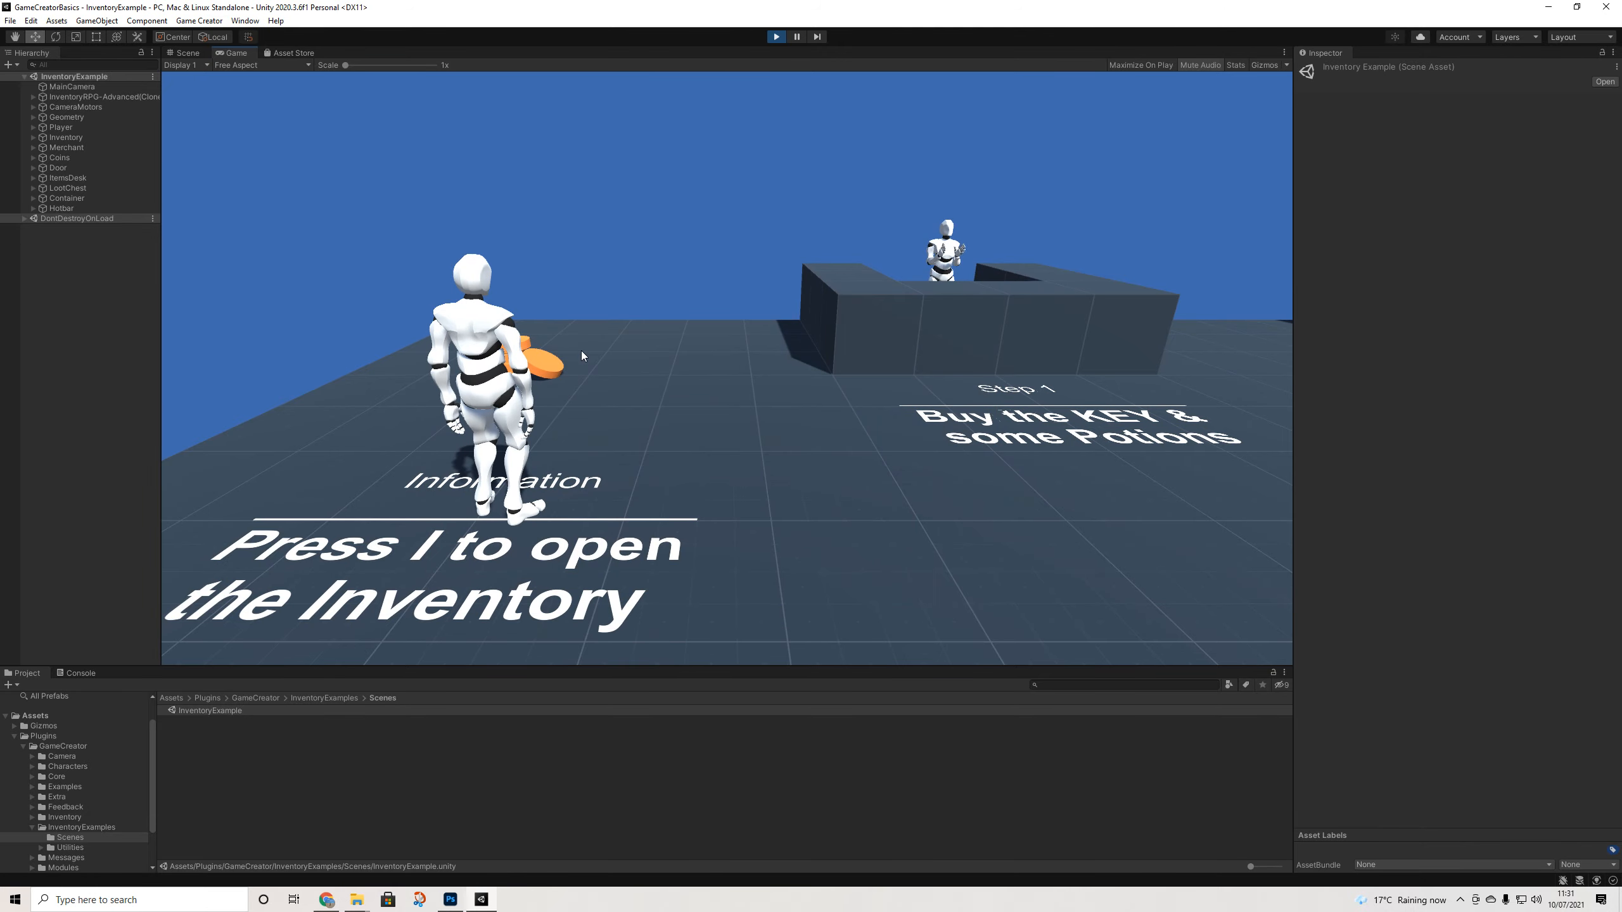
Walk to the orange coins, collect them, and check the currency in the player's inventory
key(a)
key(w)
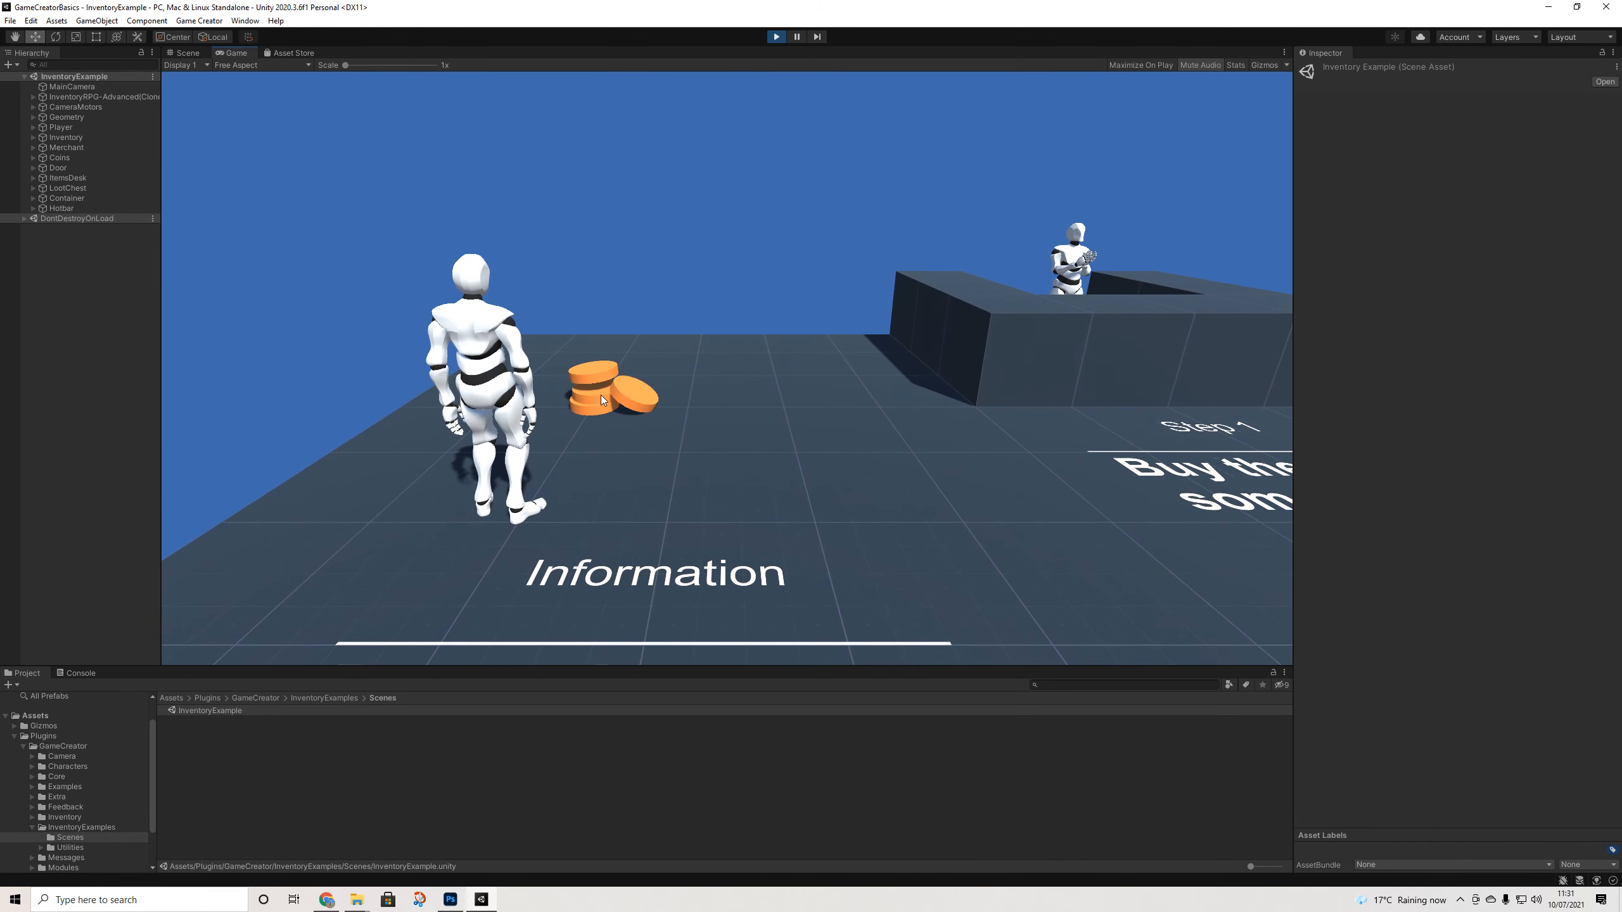
click(602, 394)
click(606, 400)
click(602, 402)
click(600, 403)
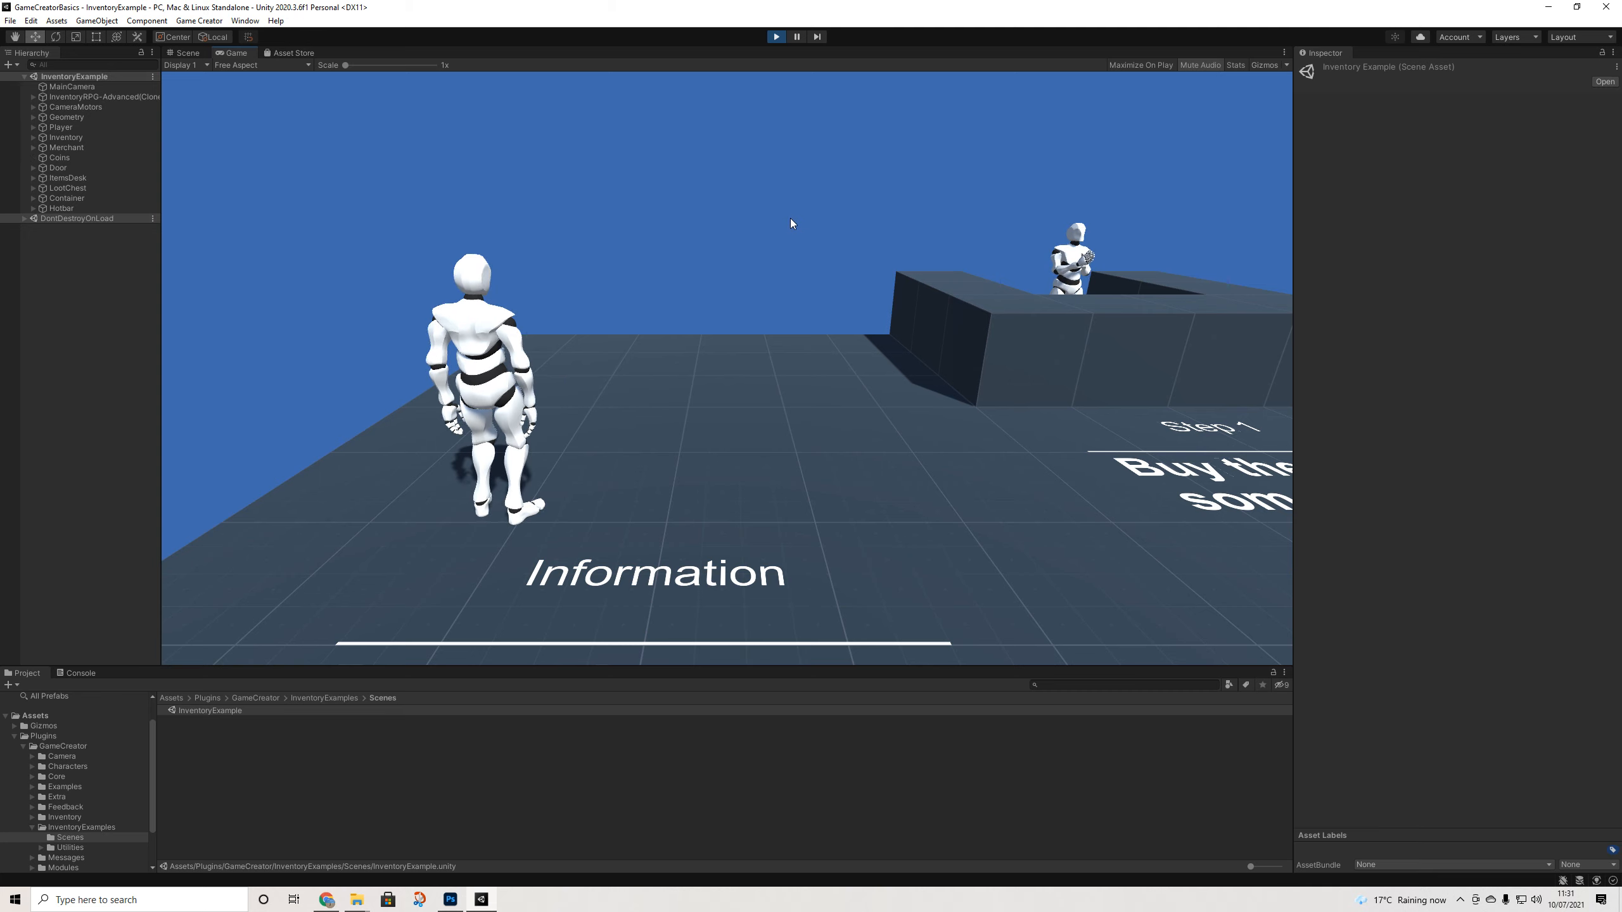
key(i)
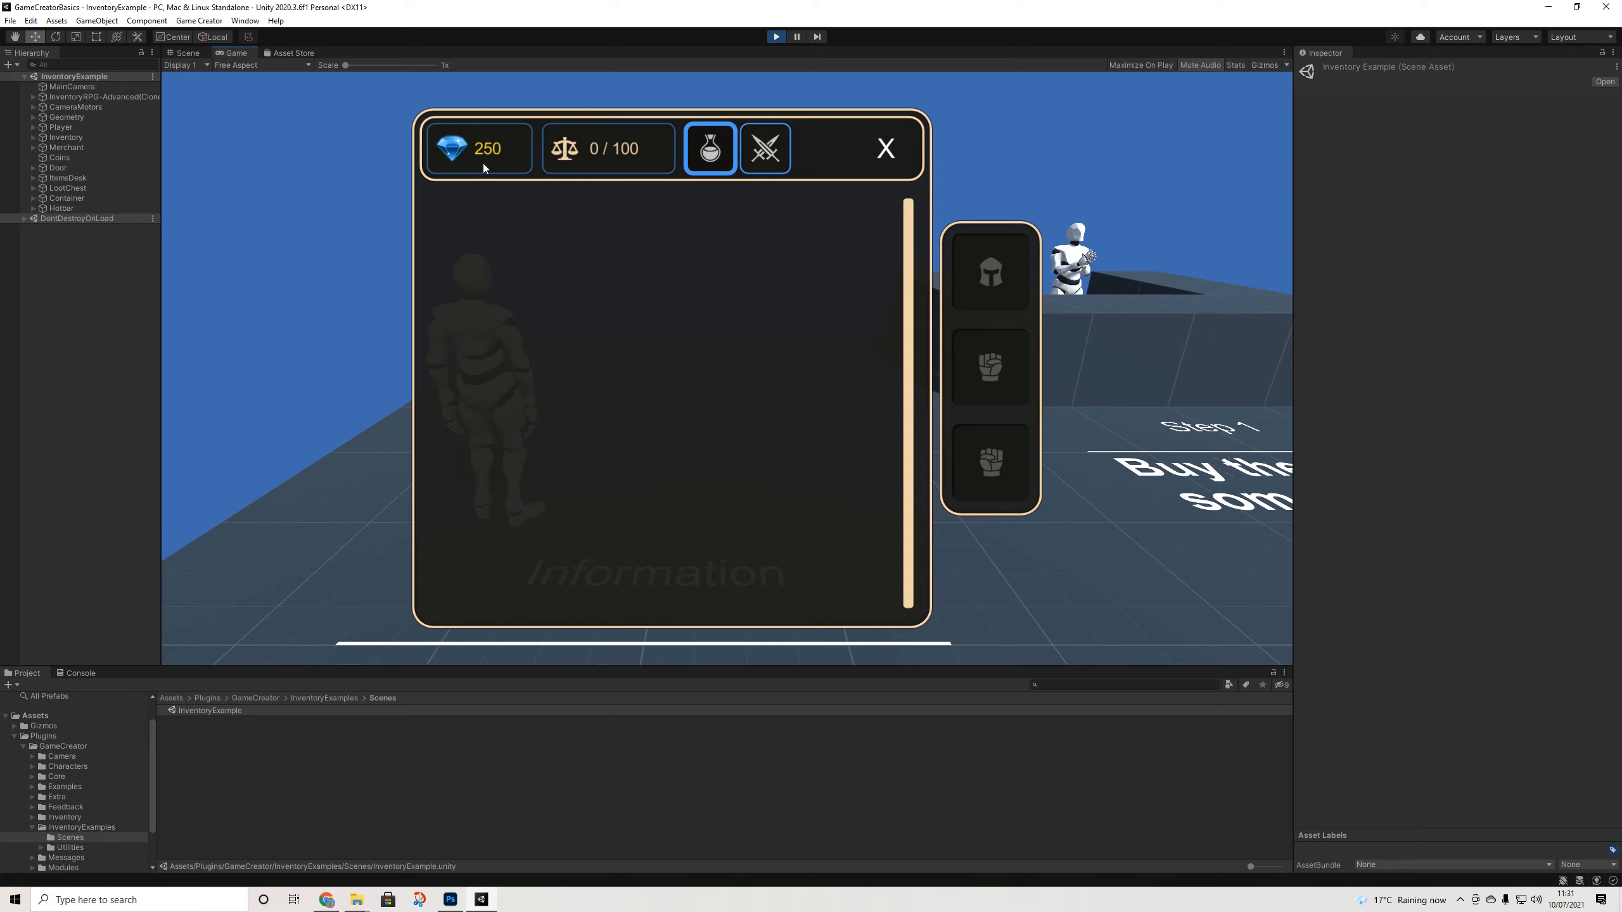
click(887, 149)
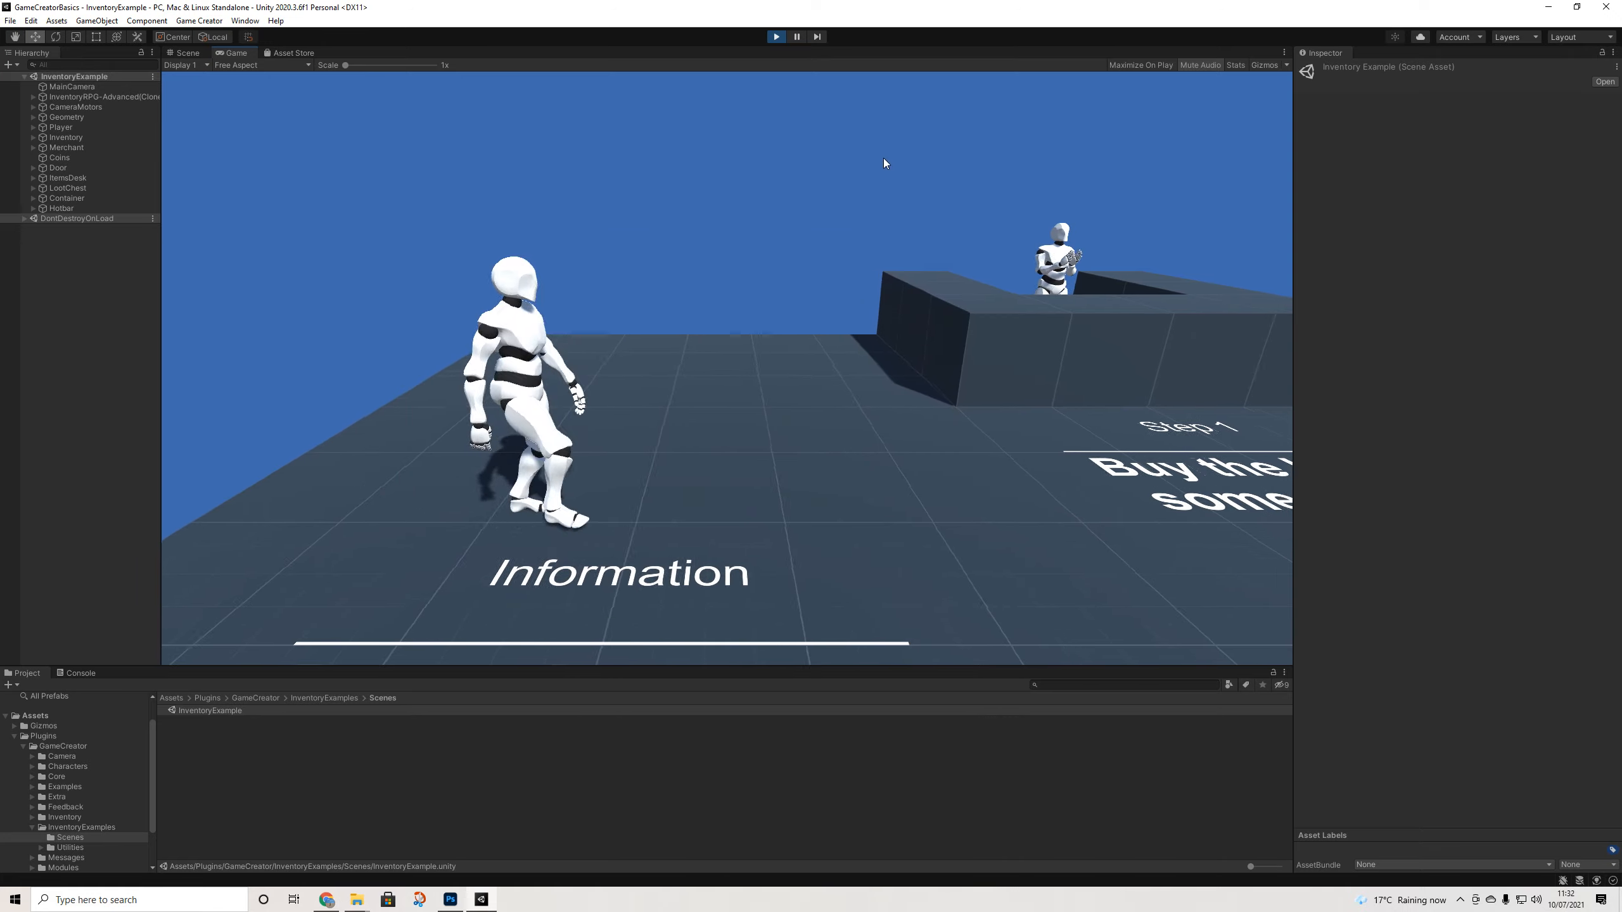
Walk the character to the merchant's counter at Step 1 and open the Vending Machine shop
key(w)
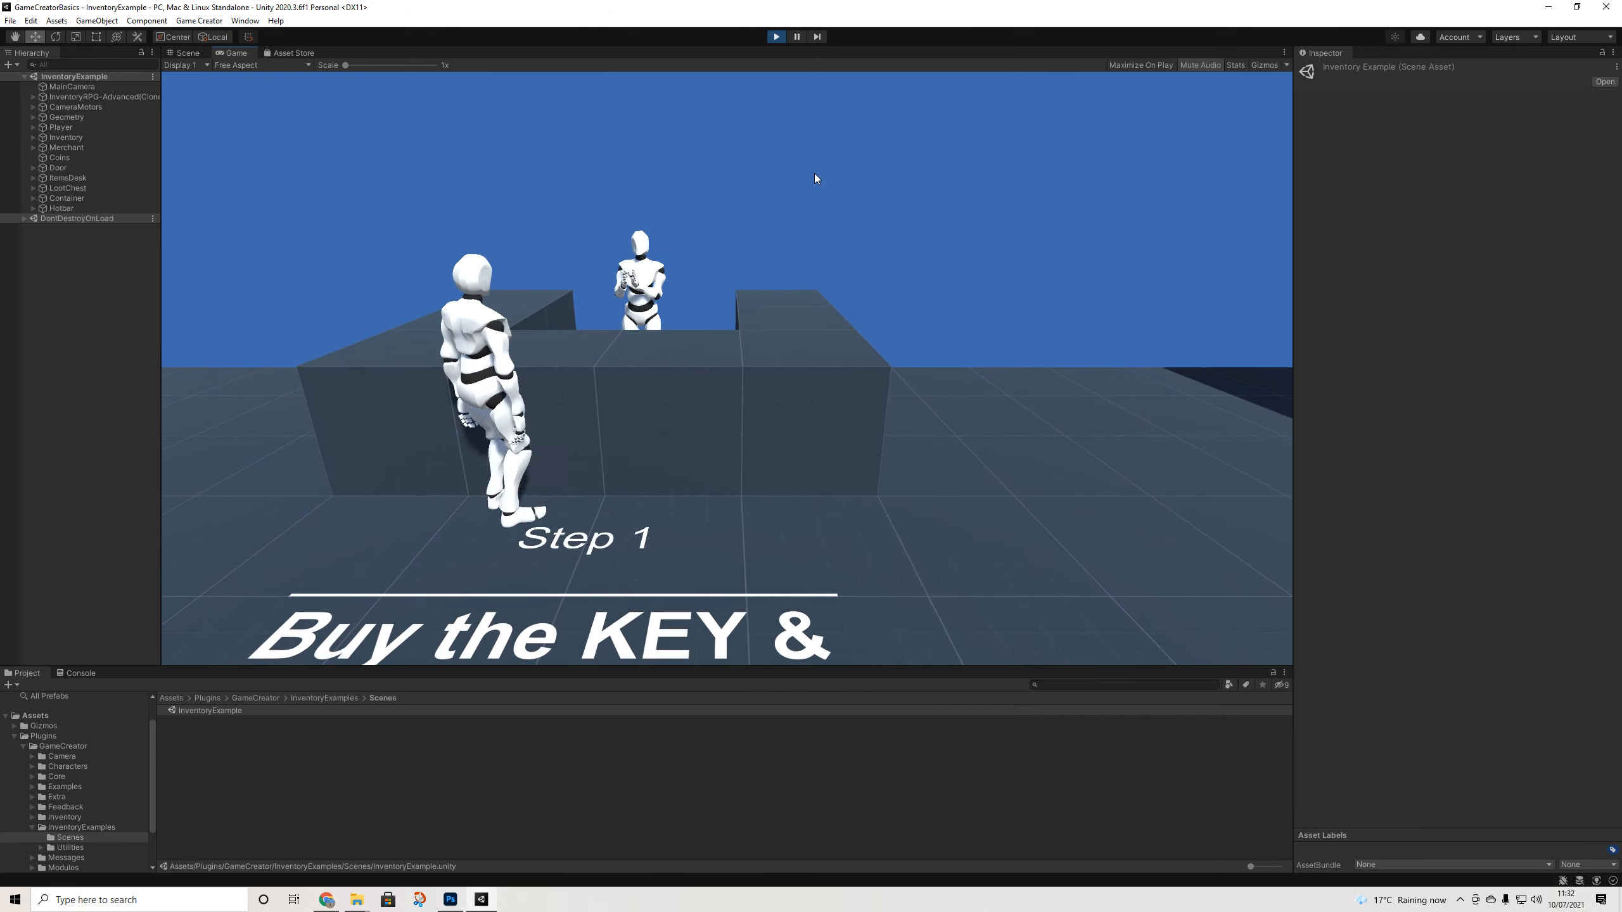
key(d)
key(a)
key(s)
key(w)
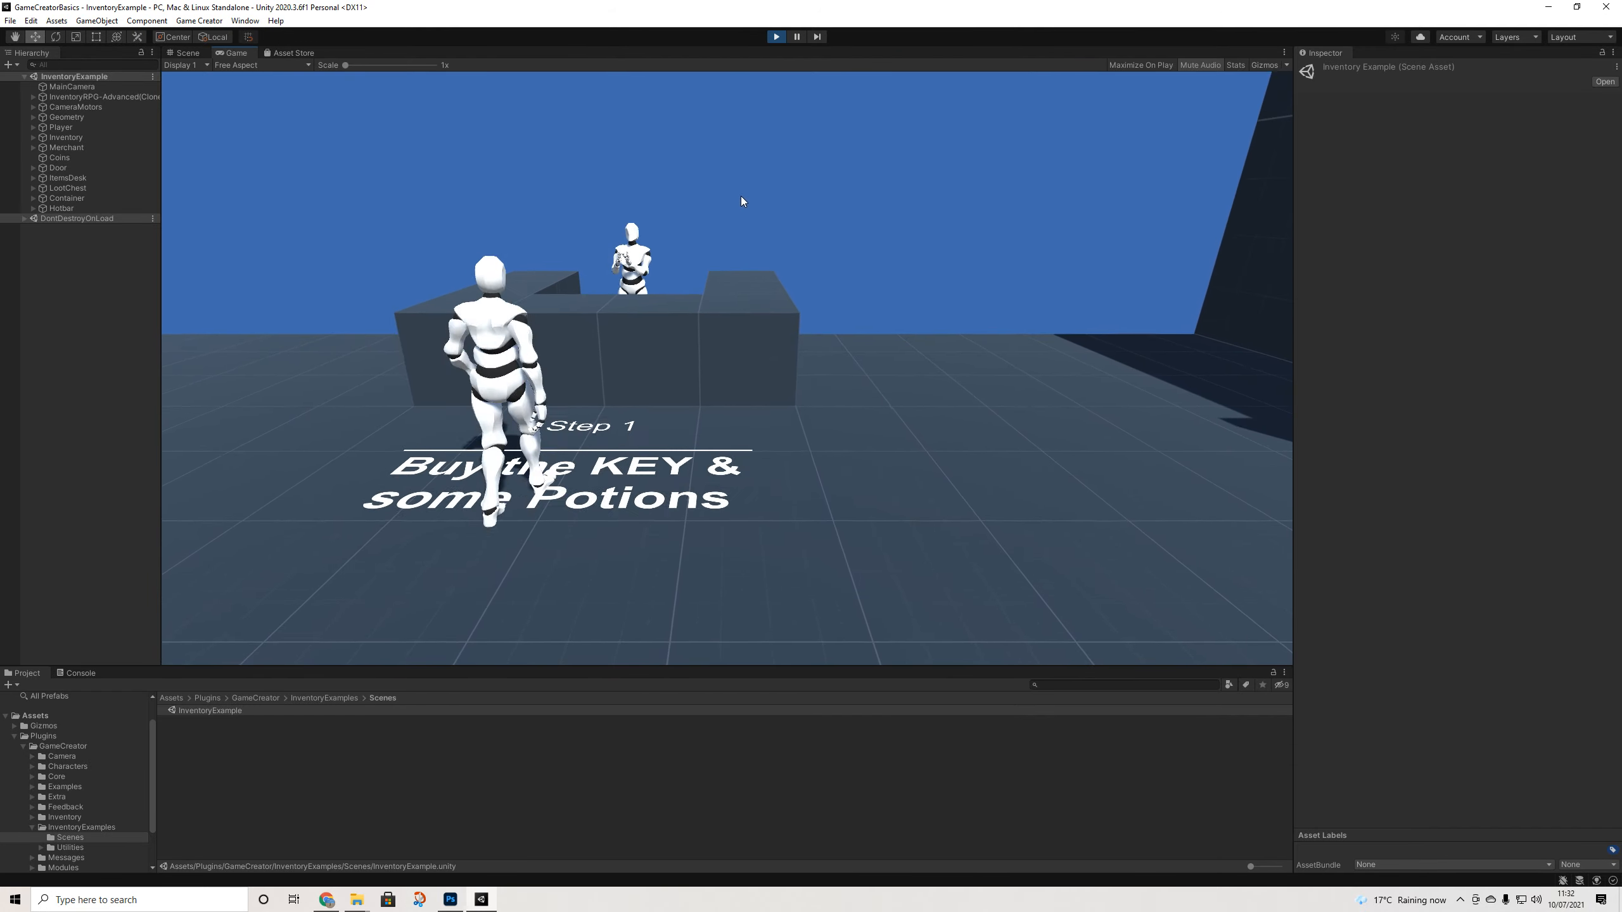
key(s)
click(609, 301)
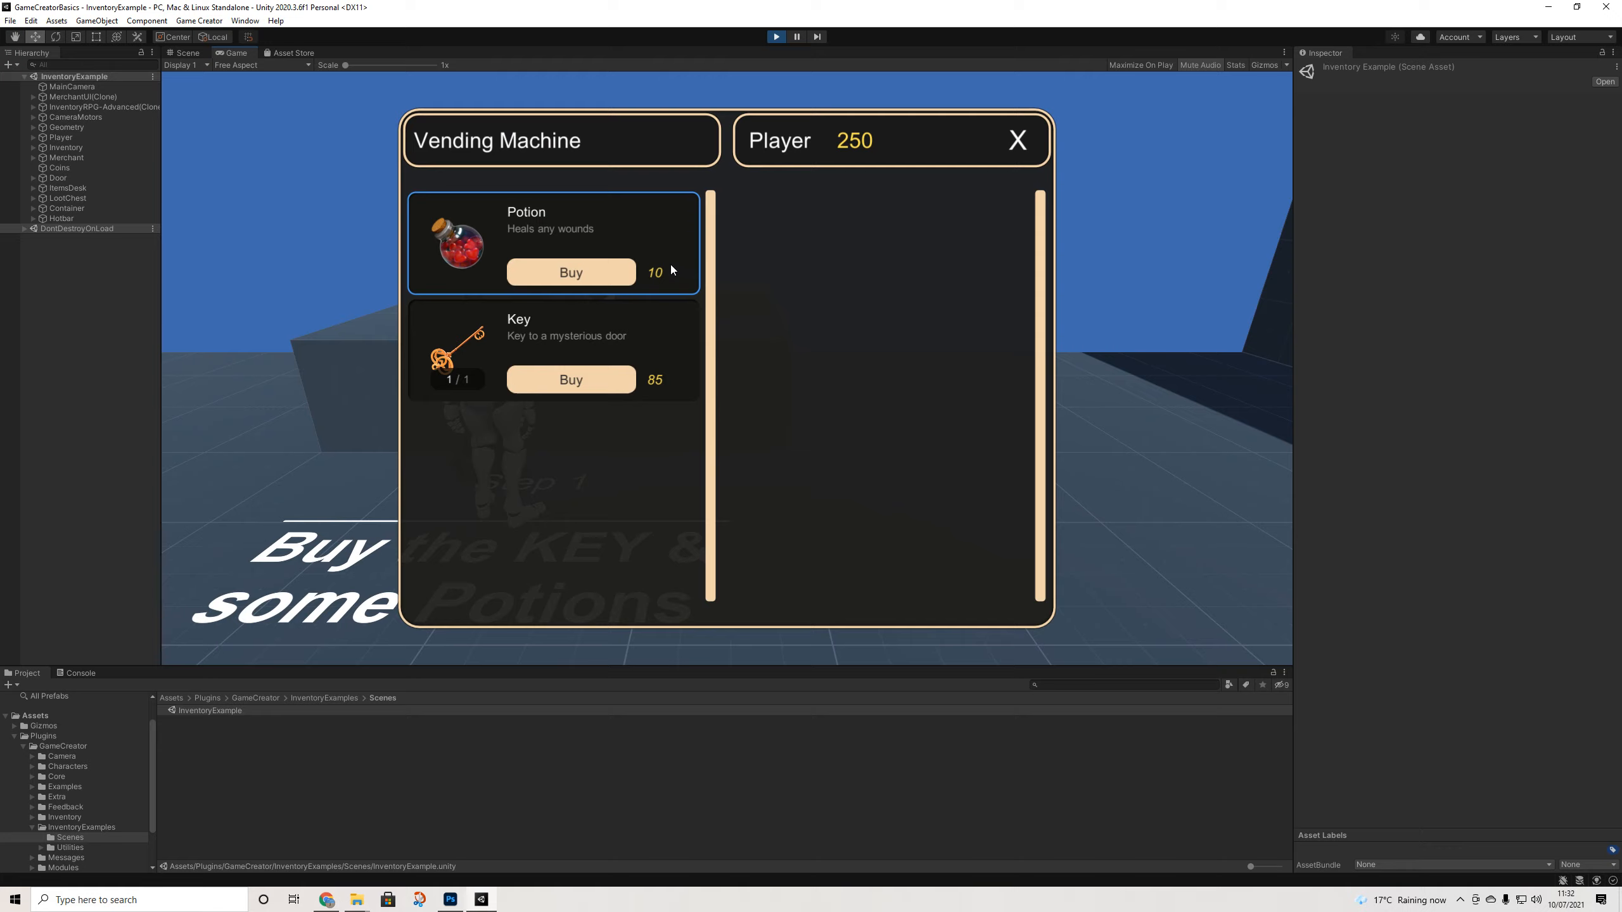
Buy the Key and one Potion from the Vending Machine, and close the shop
click(555, 373)
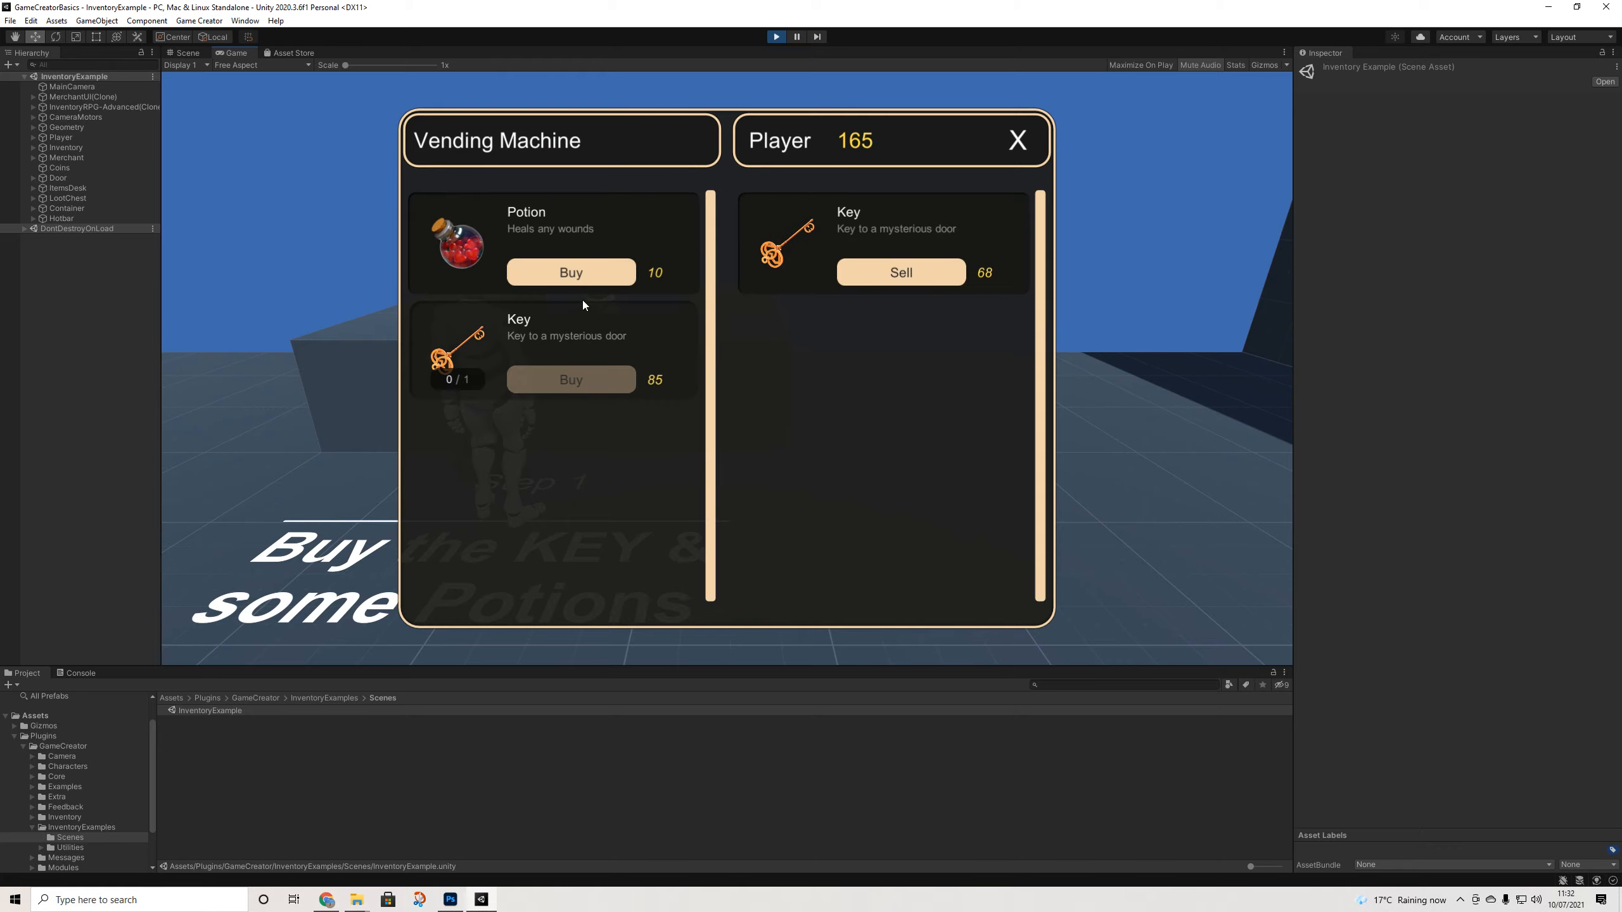
click(588, 279)
click(1019, 142)
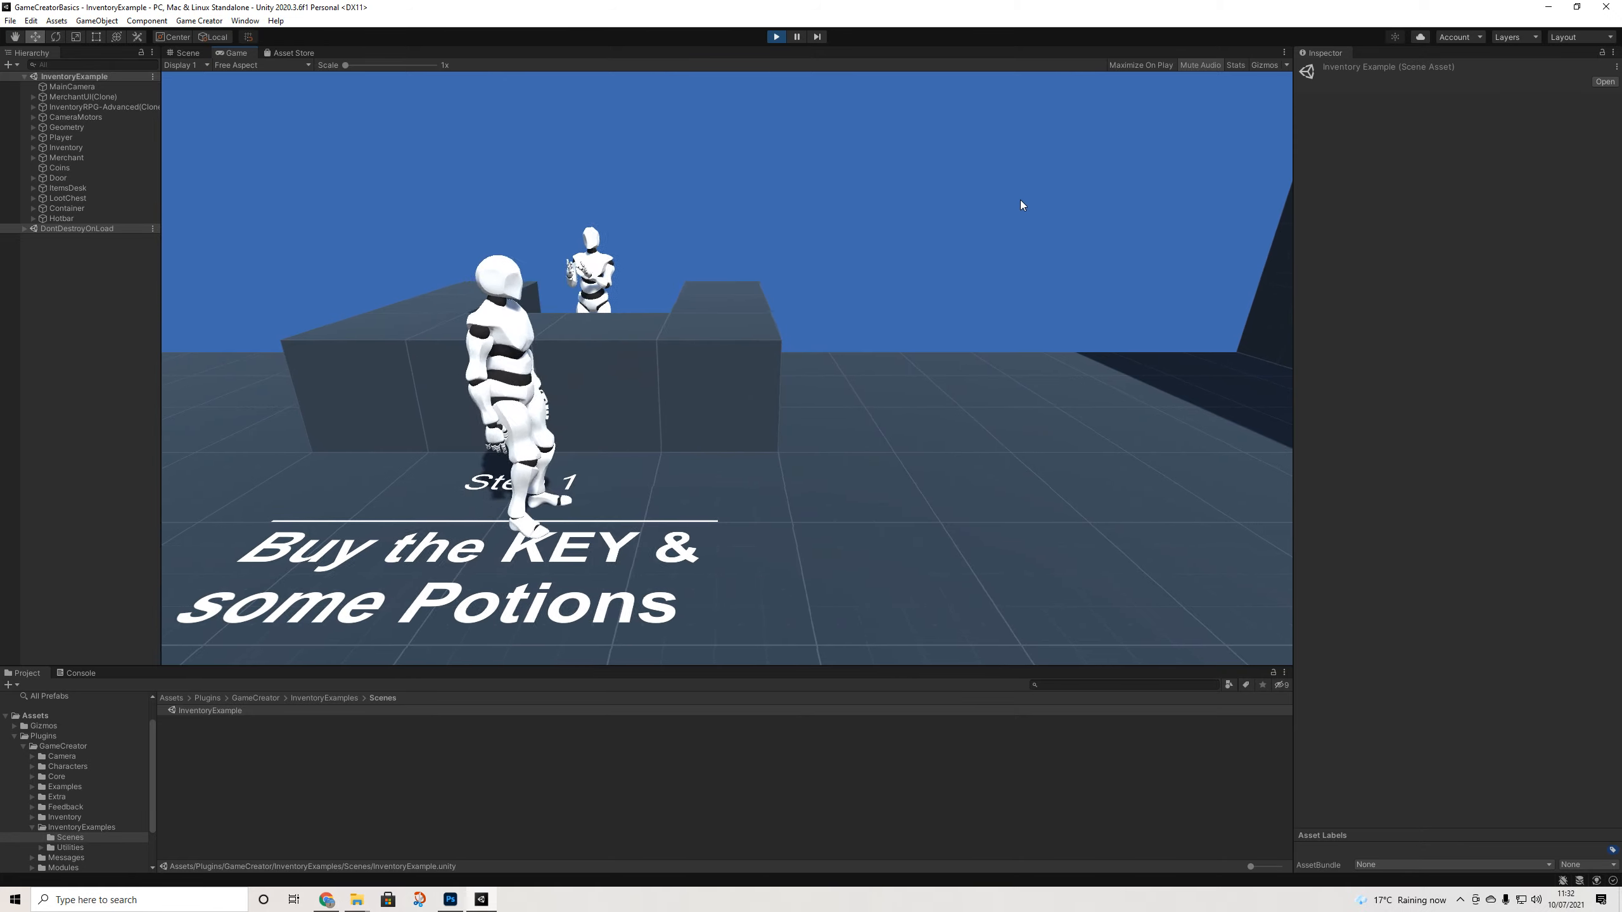
Walk the character to the orange door at Step 2 and drop the inventory's key on the door
key(d)
key(s)
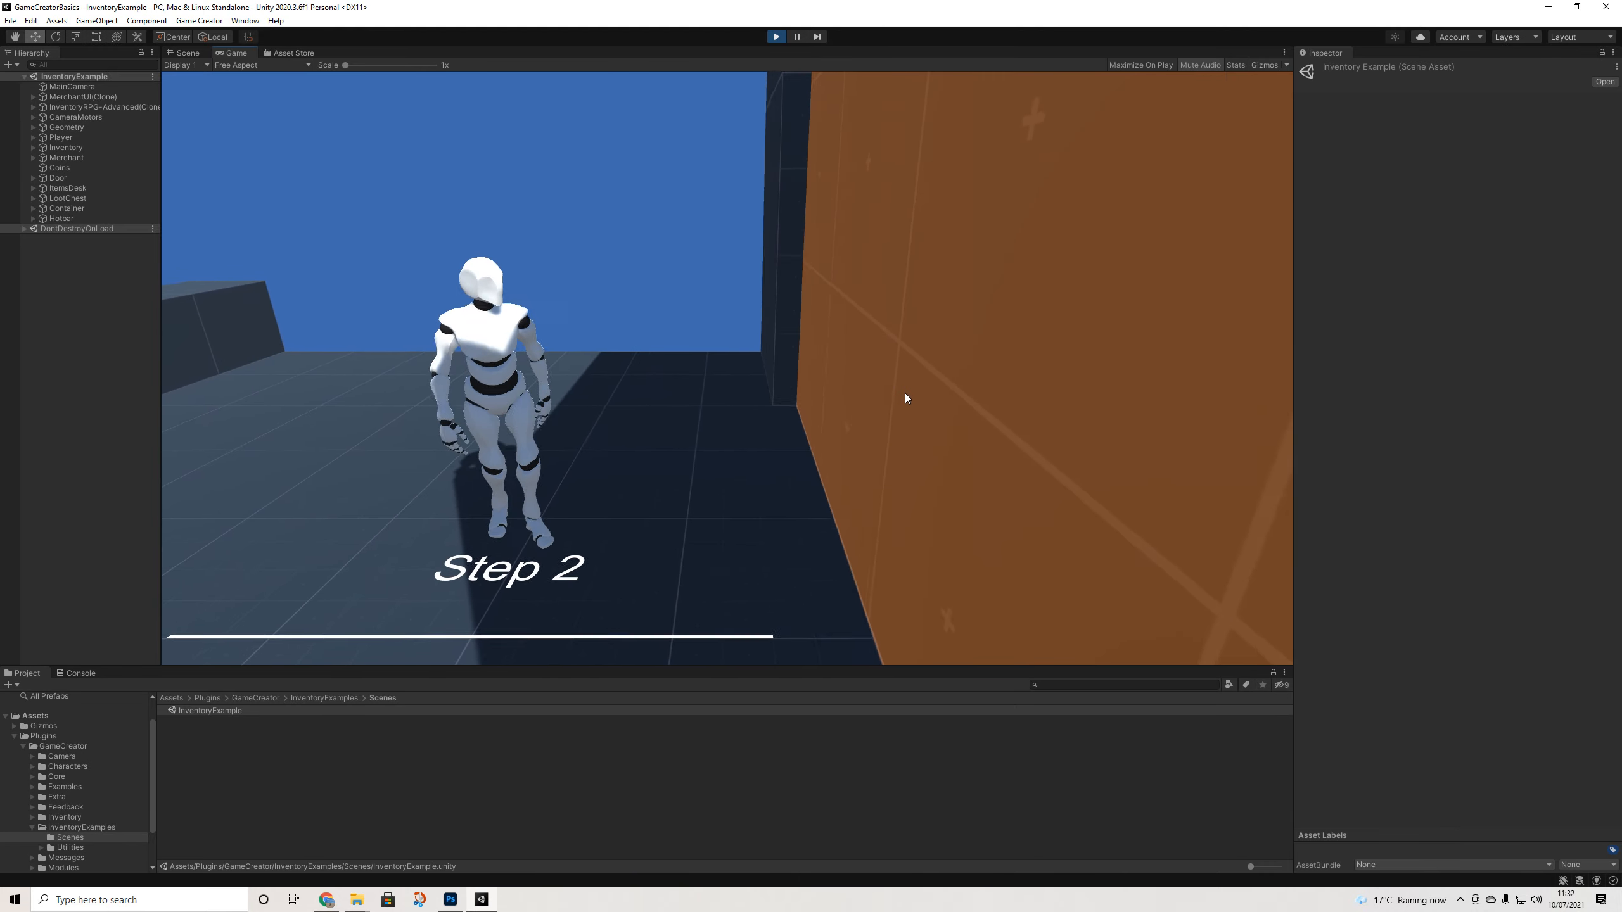
key(d)
key(a)
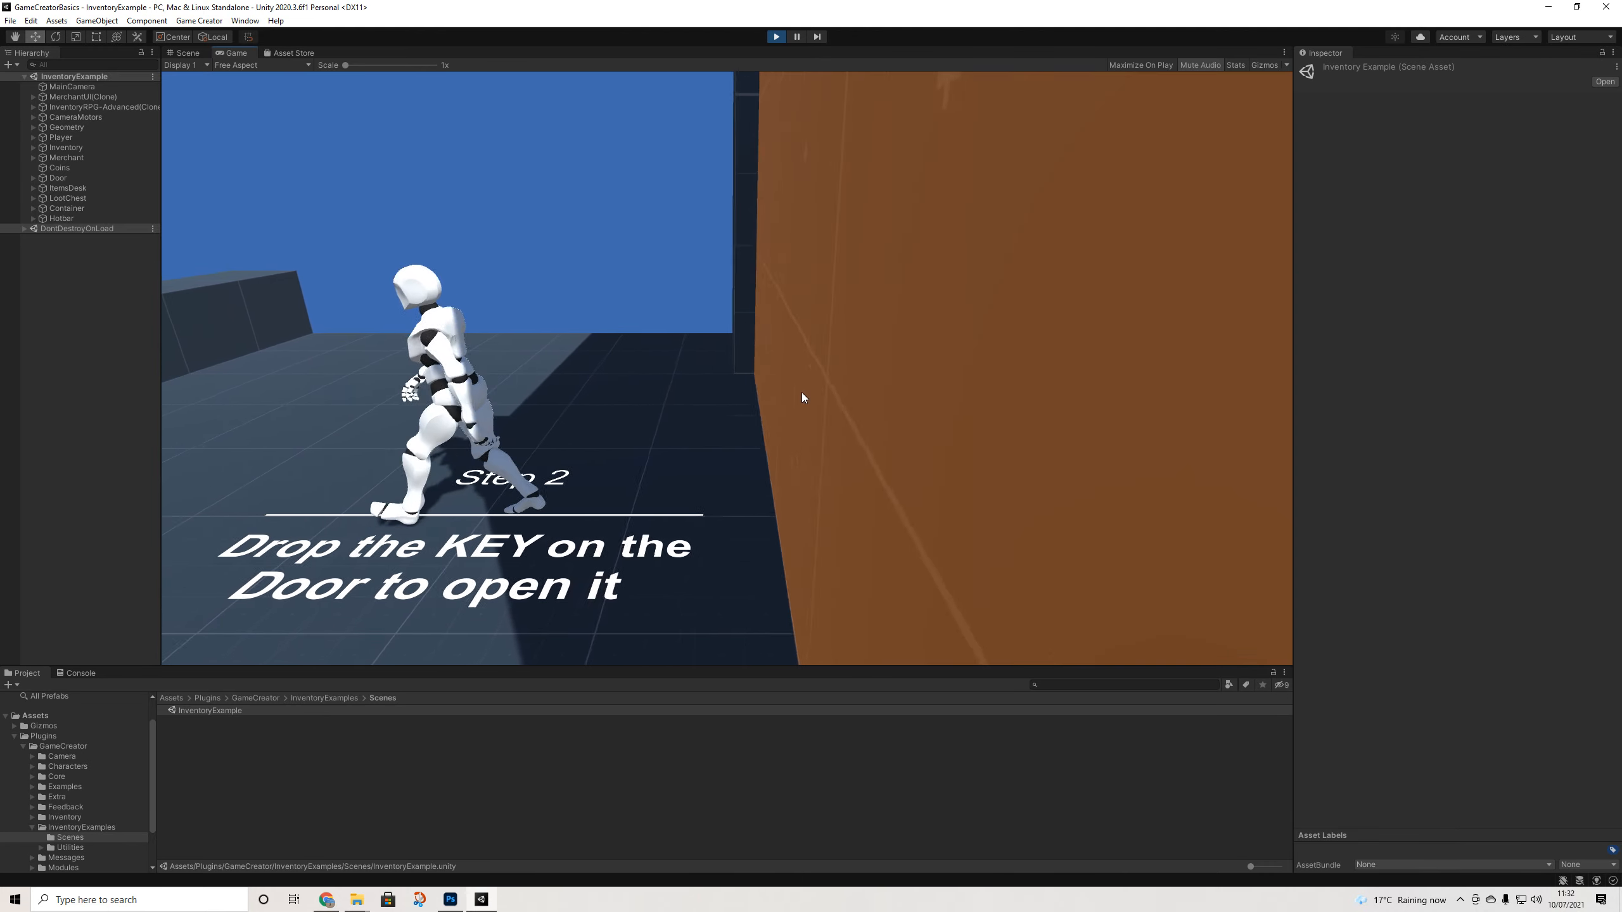
key(d)
key(i)
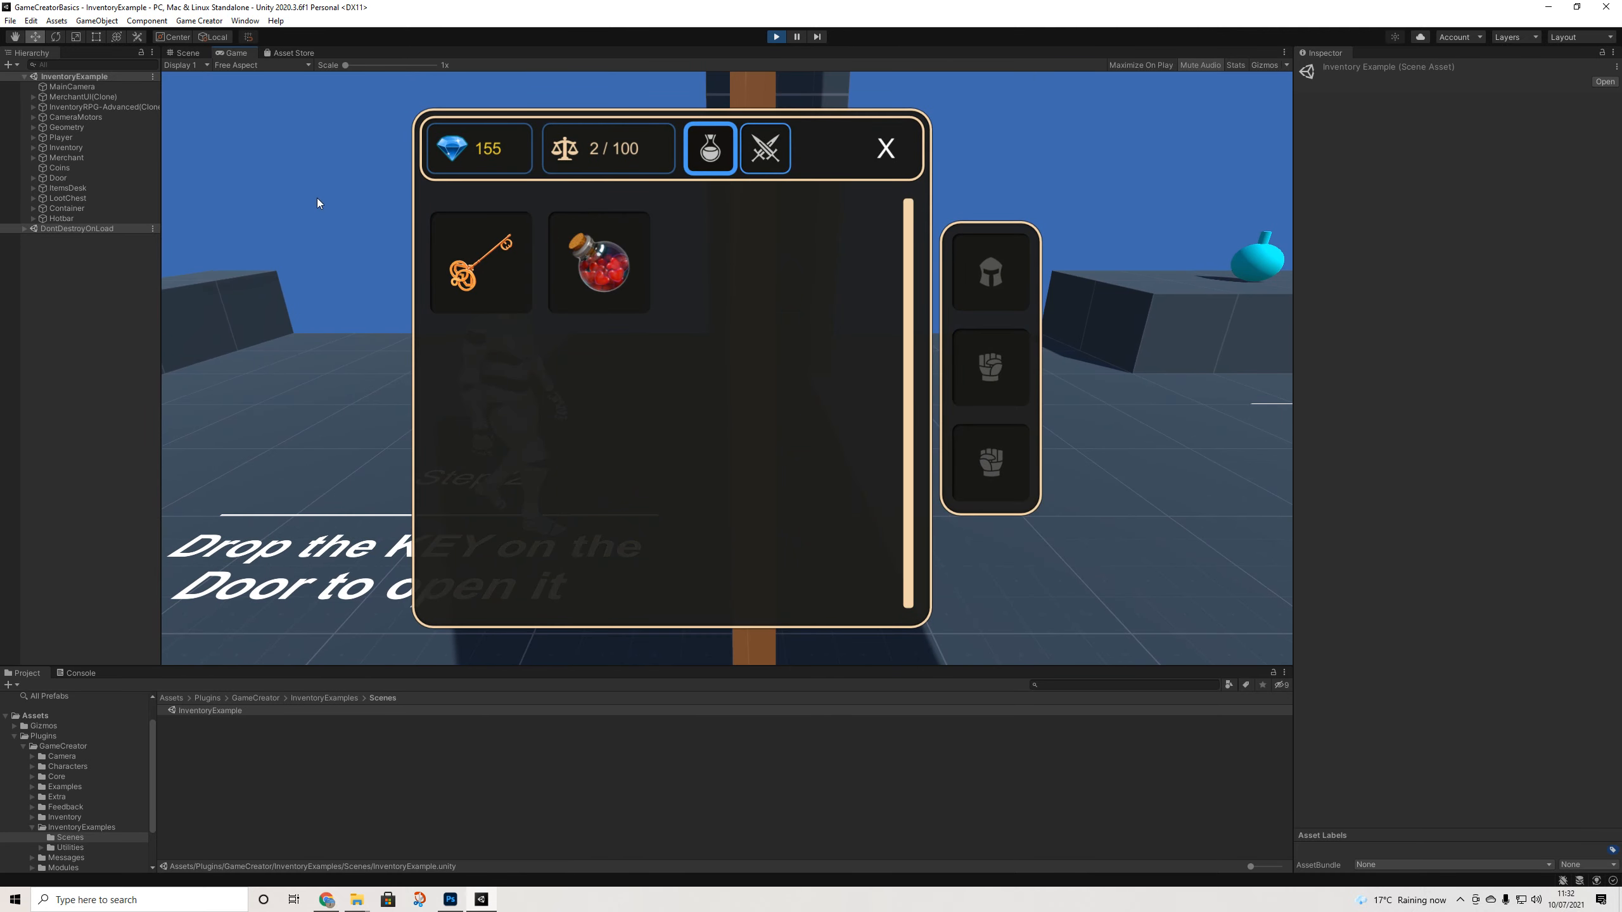
drag(480, 262, 748, 101)
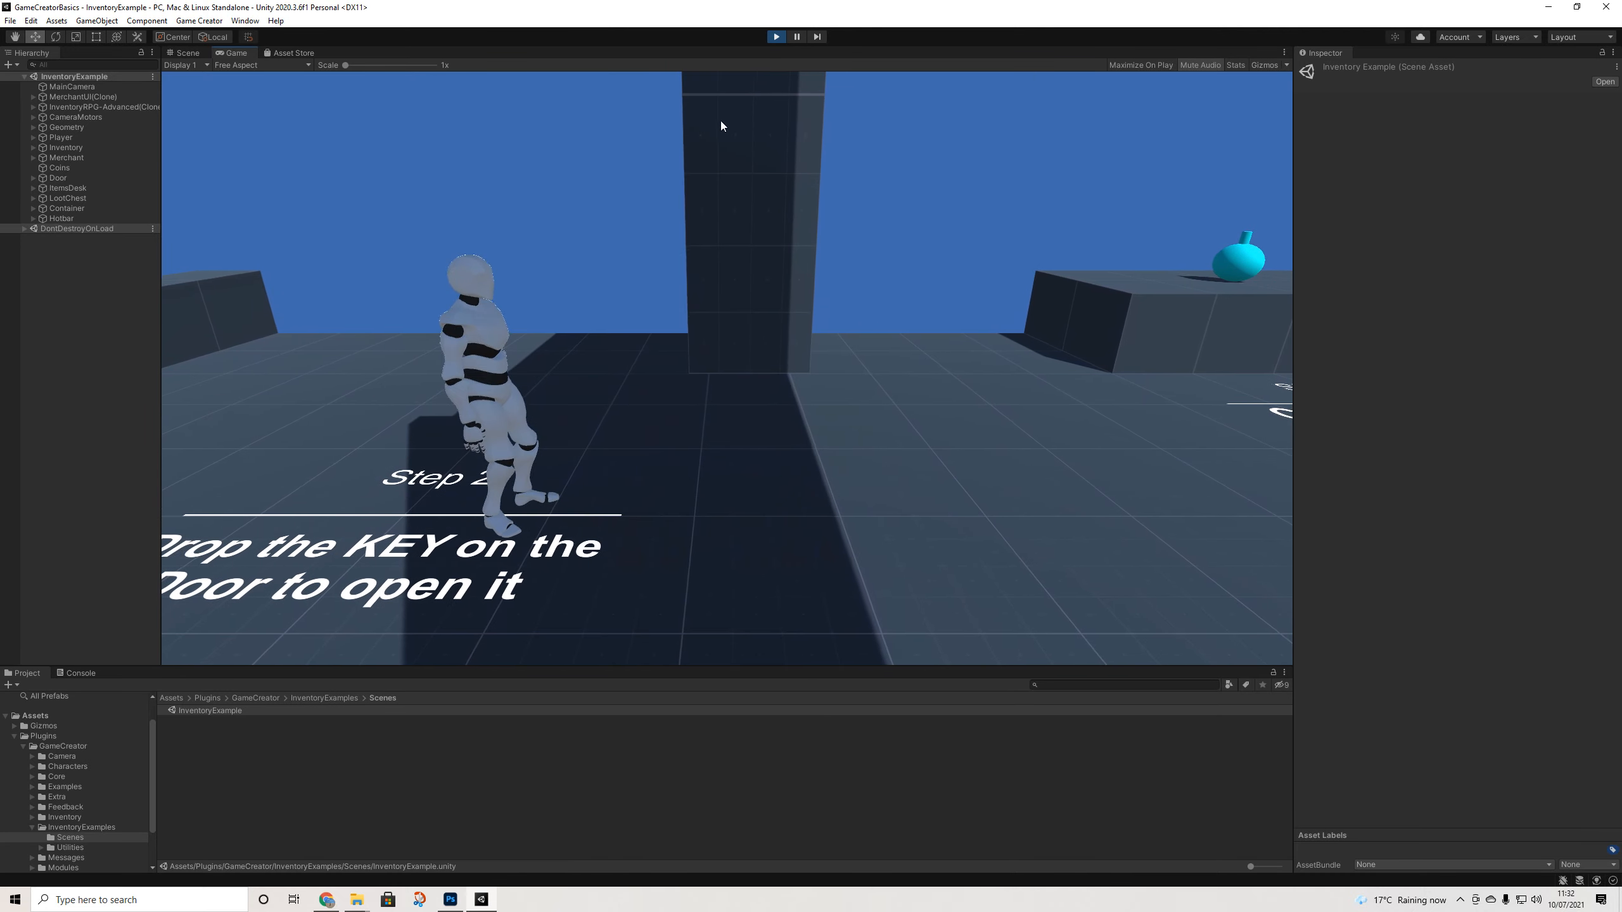
Walk past the doorway to the Step 3 desk and pick up the cyan flask
key(d)
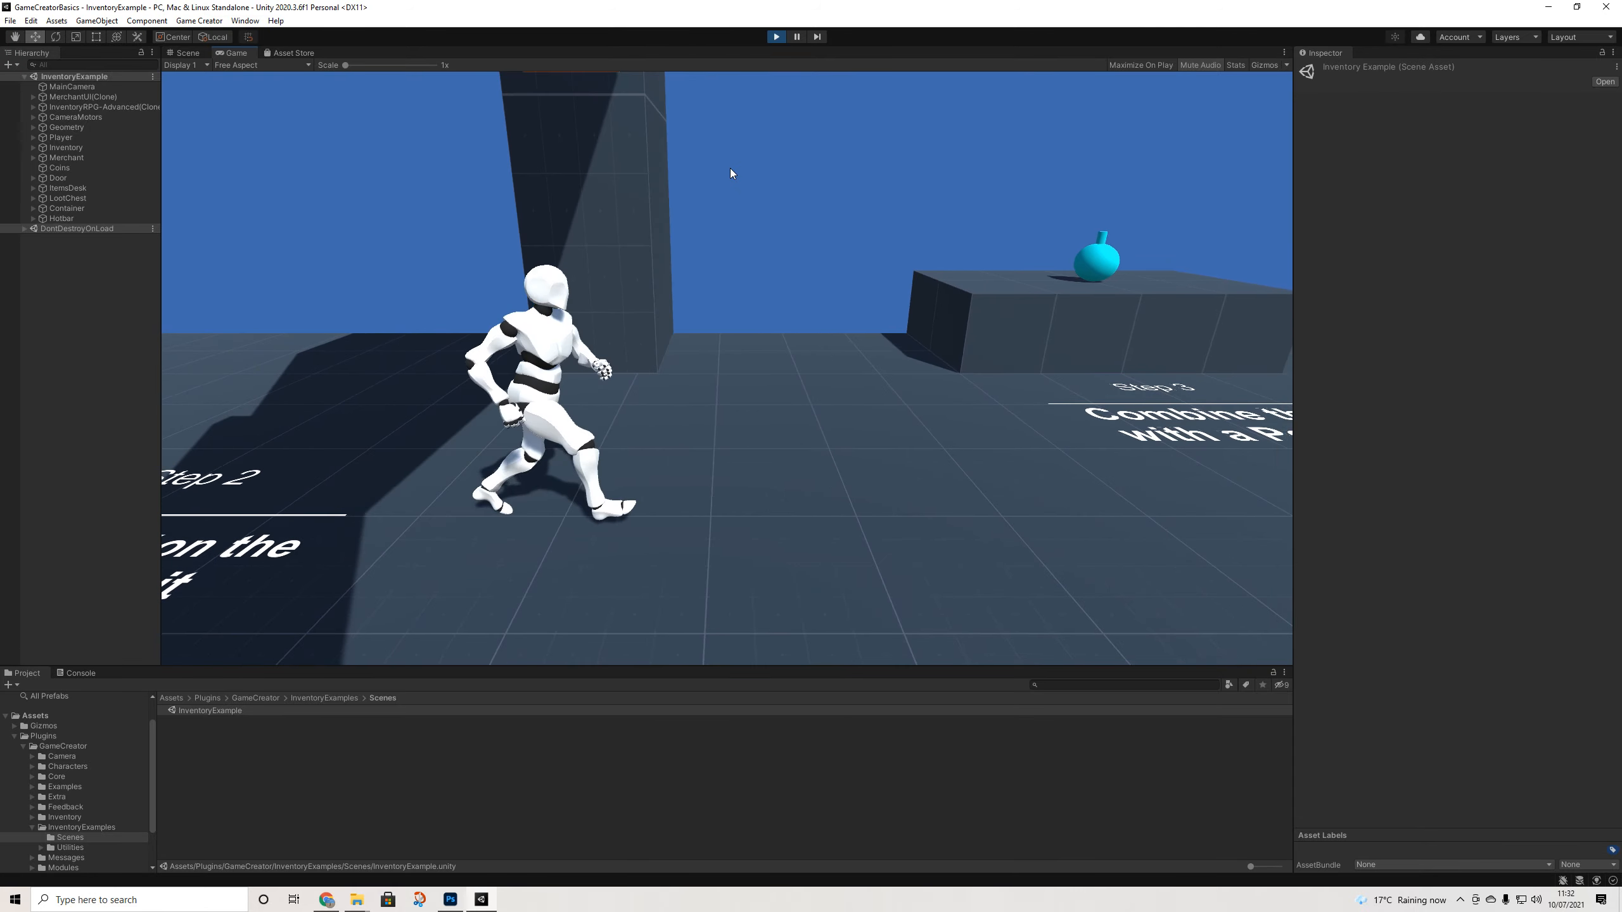
key(w)
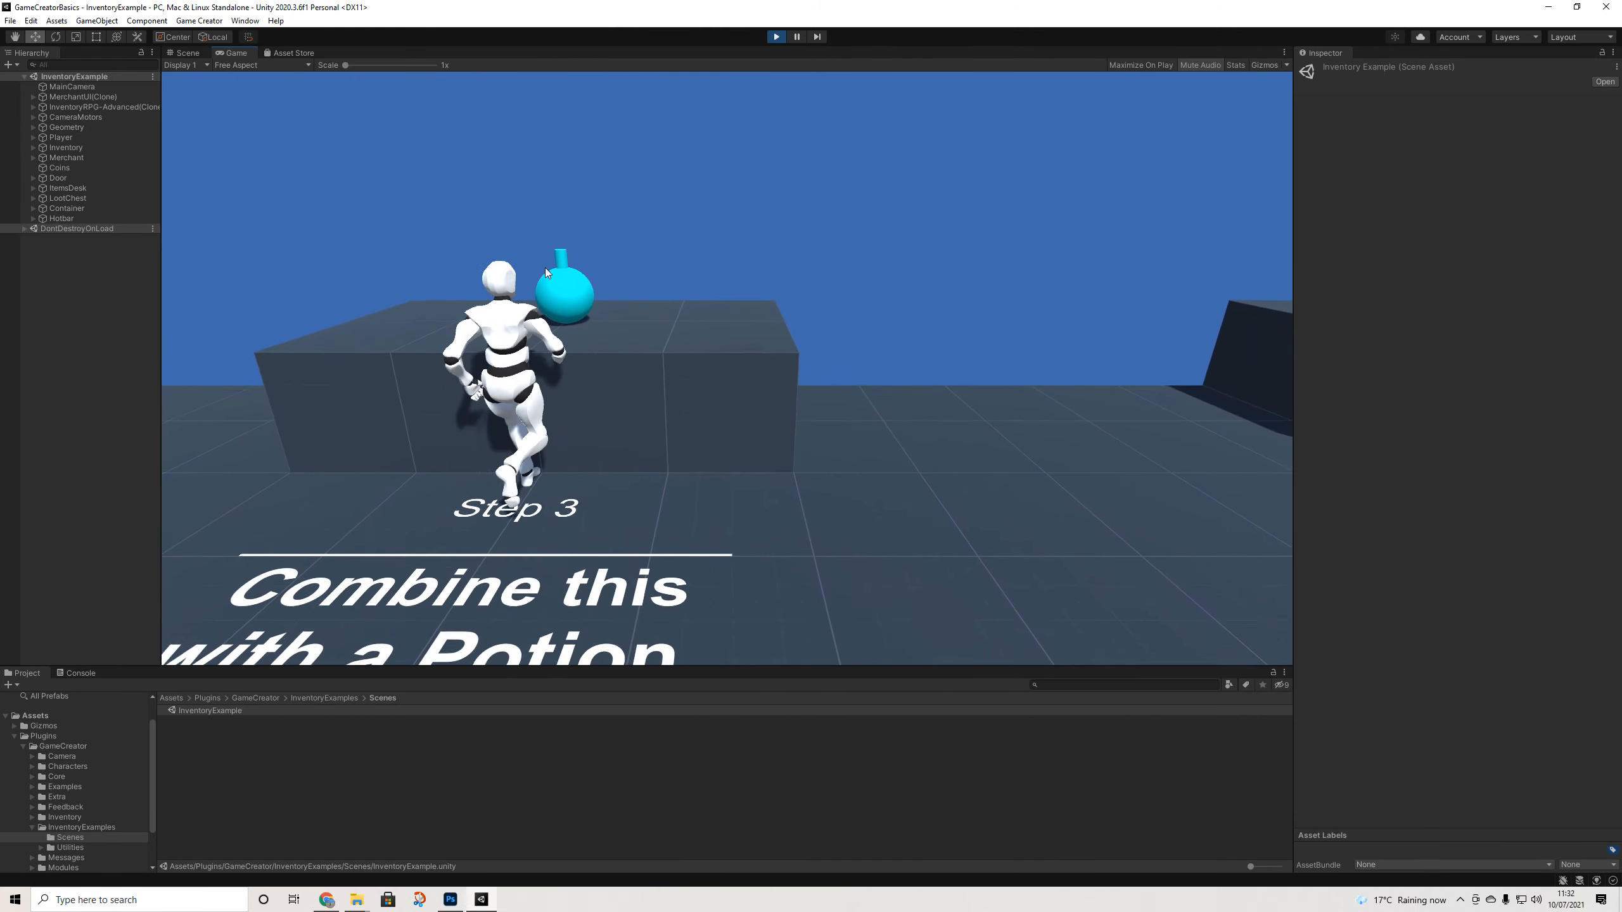
click(539, 290)
At the Step 3 desk, combine the Flowers with the Potion in the inventory and use the resulting item, closing the inventory
key(d)
key(s)
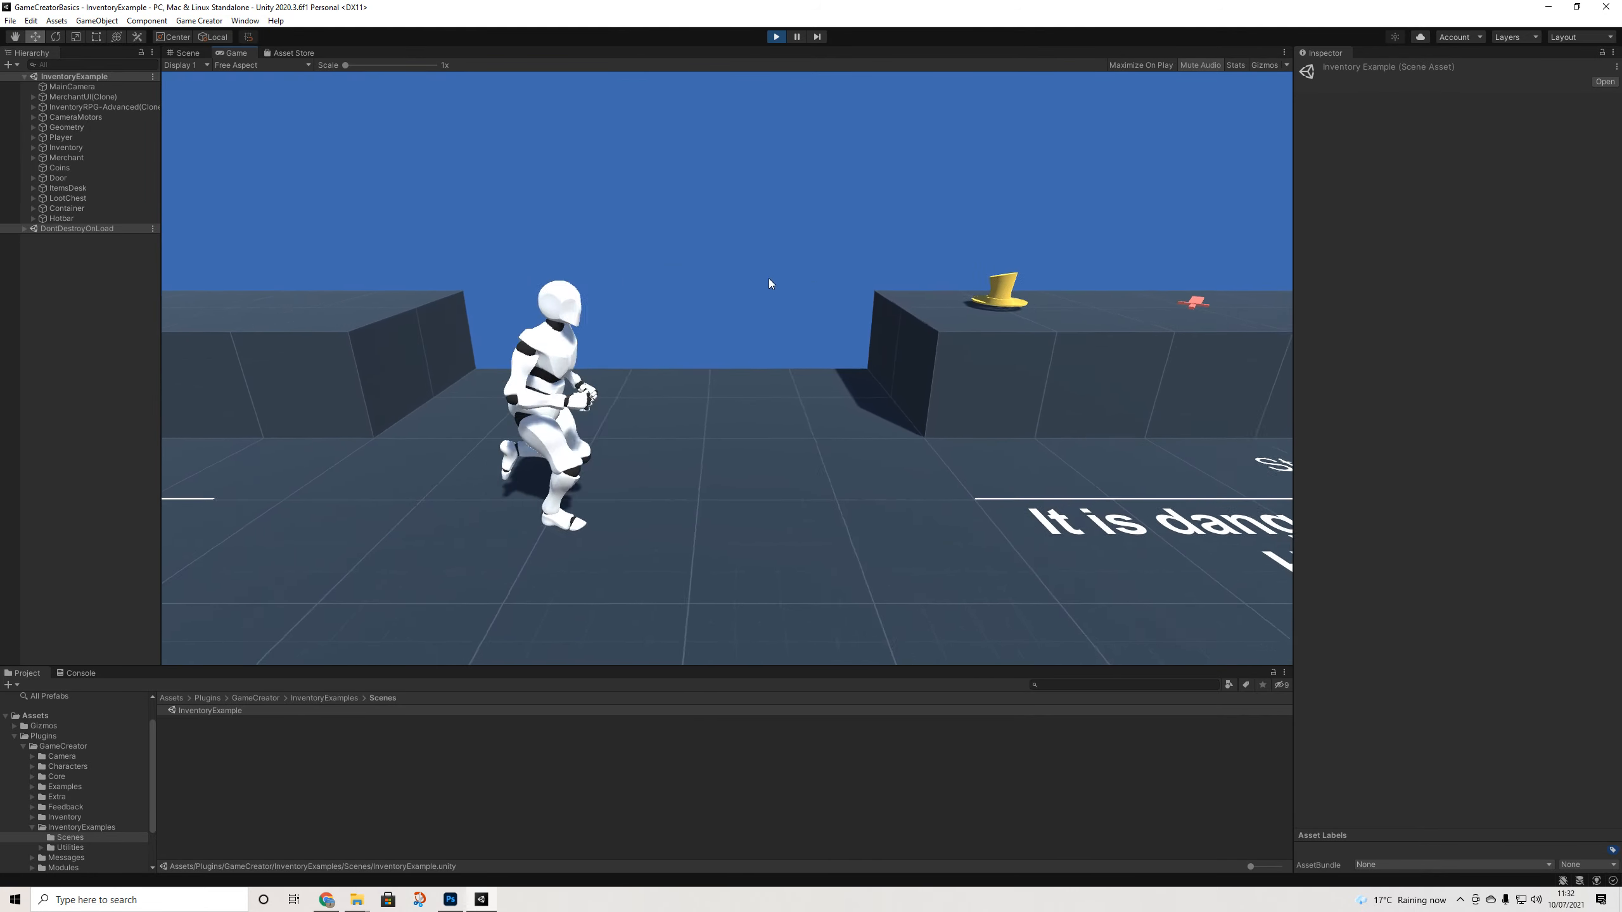
key(a)
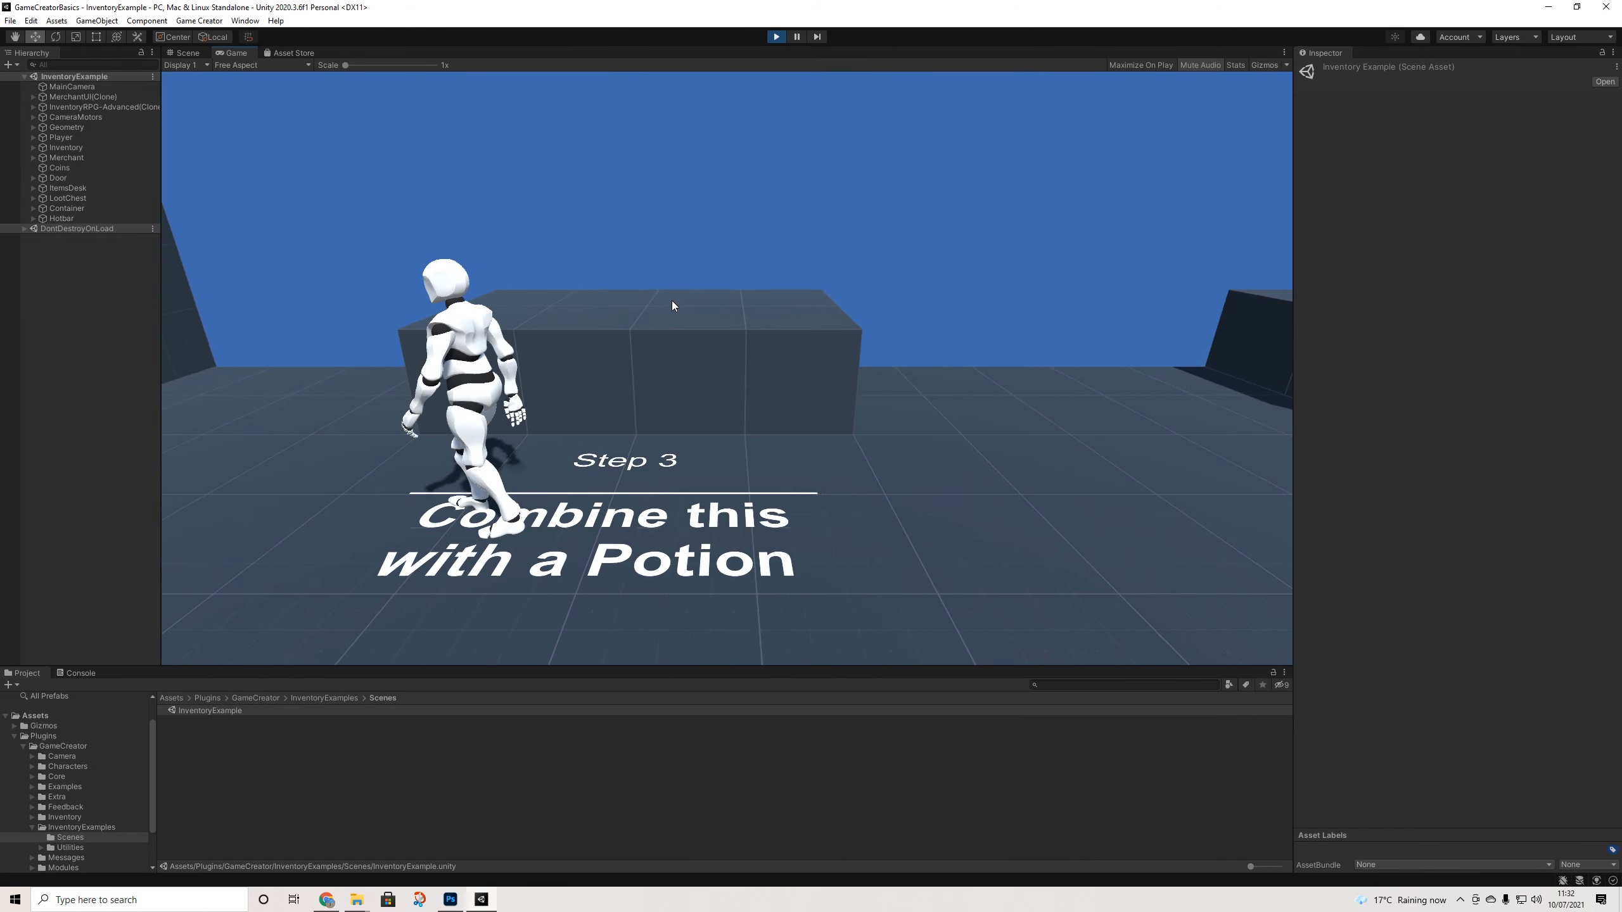
key(i)
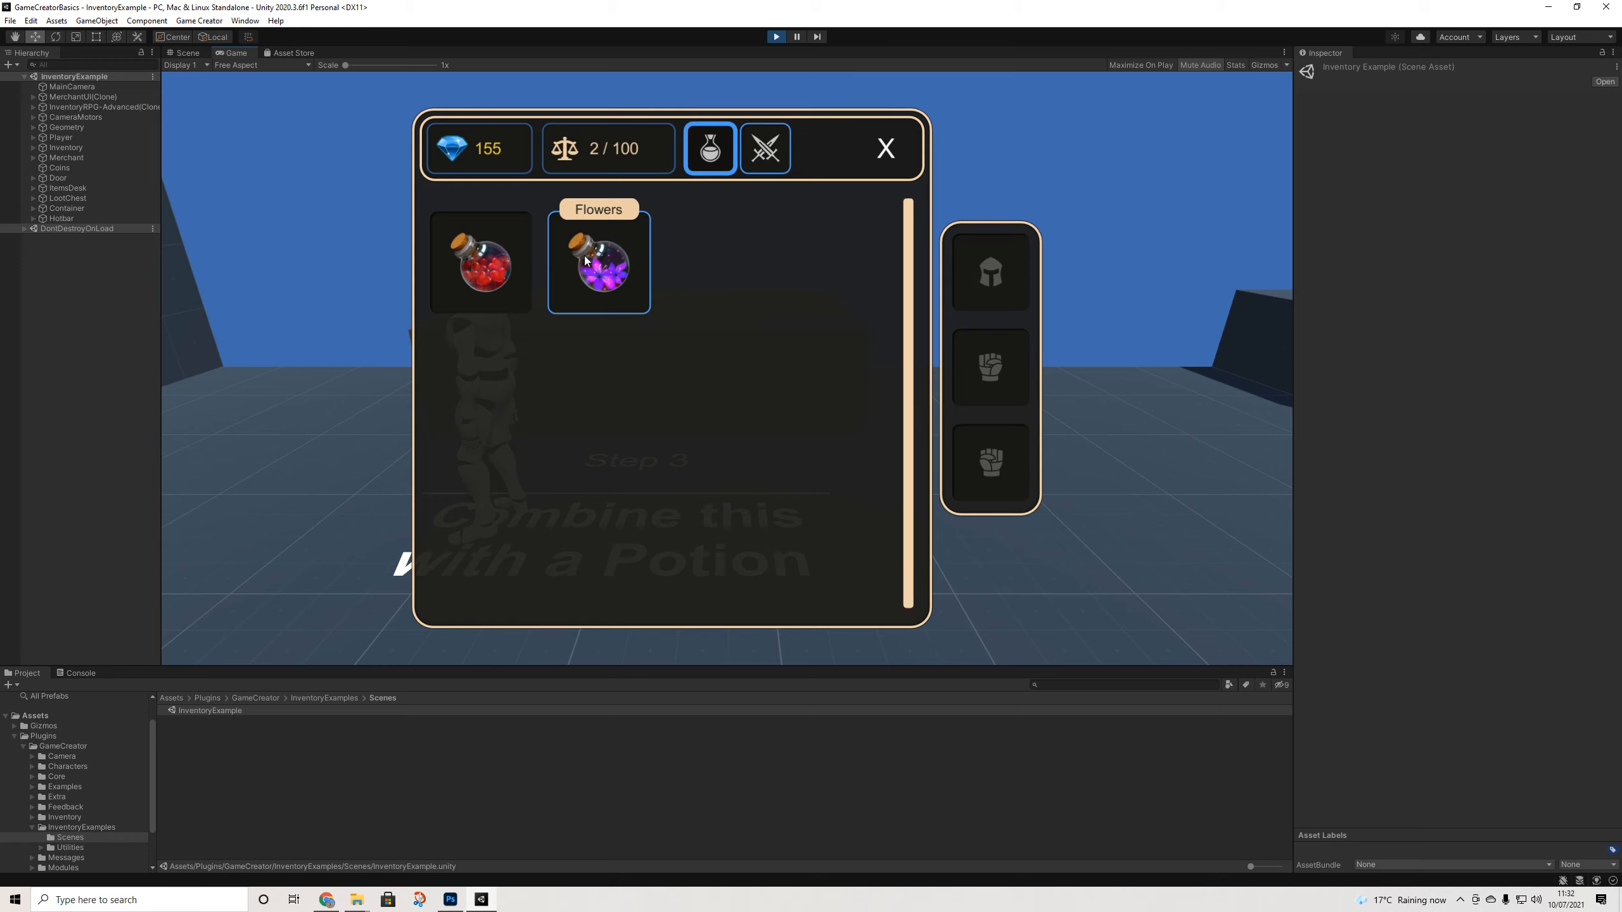
drag(599, 258, 506, 264)
click(486, 266)
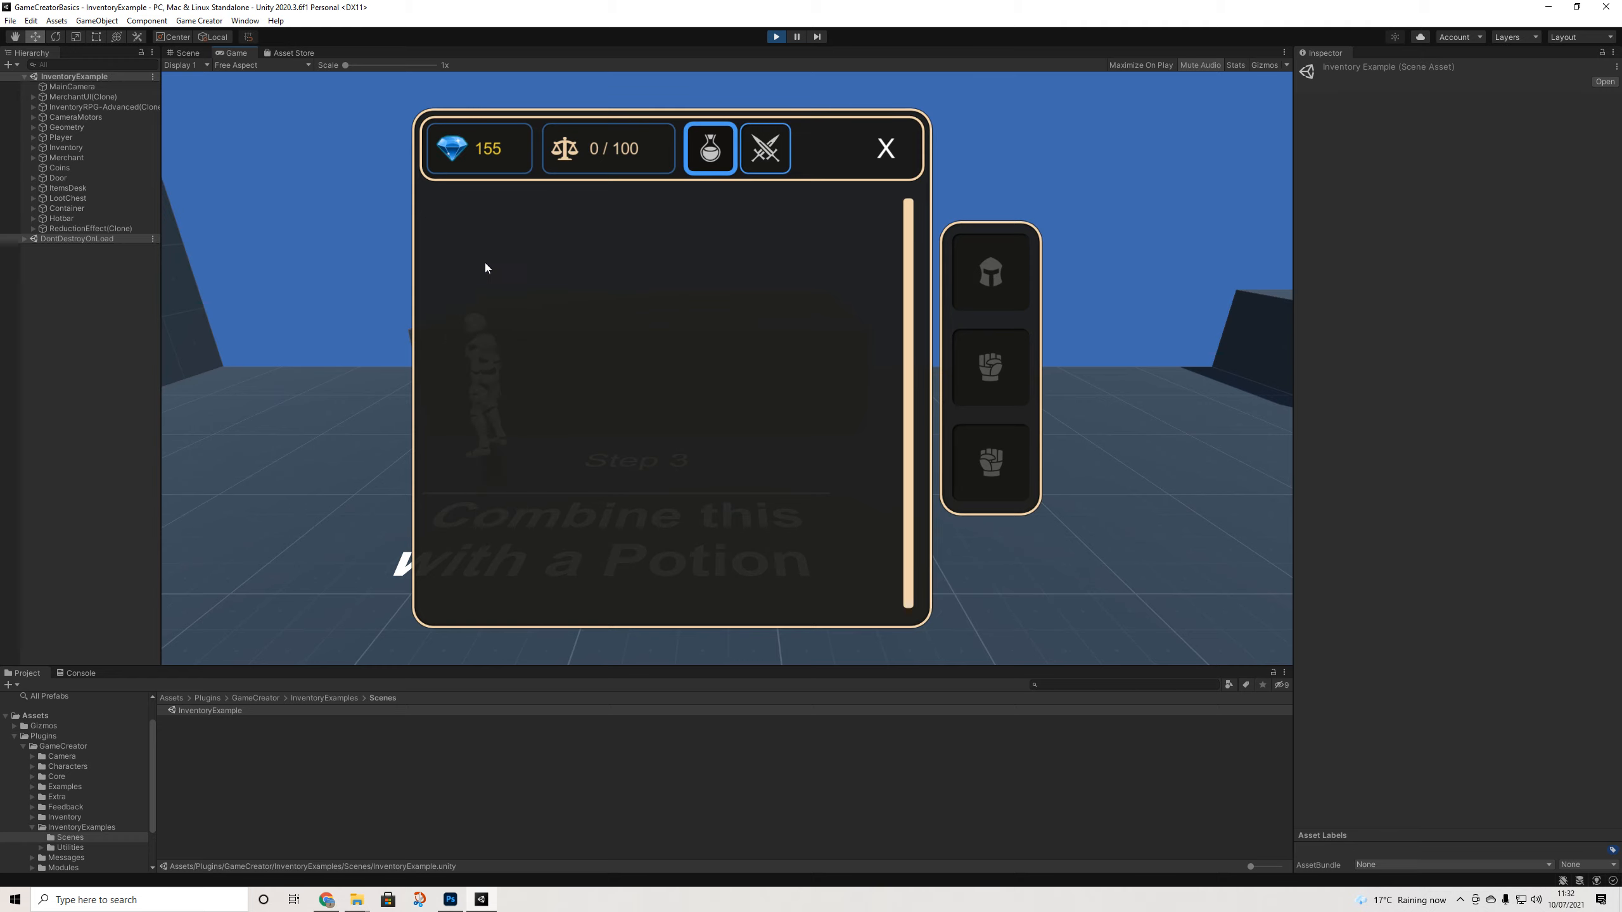
click(878, 148)
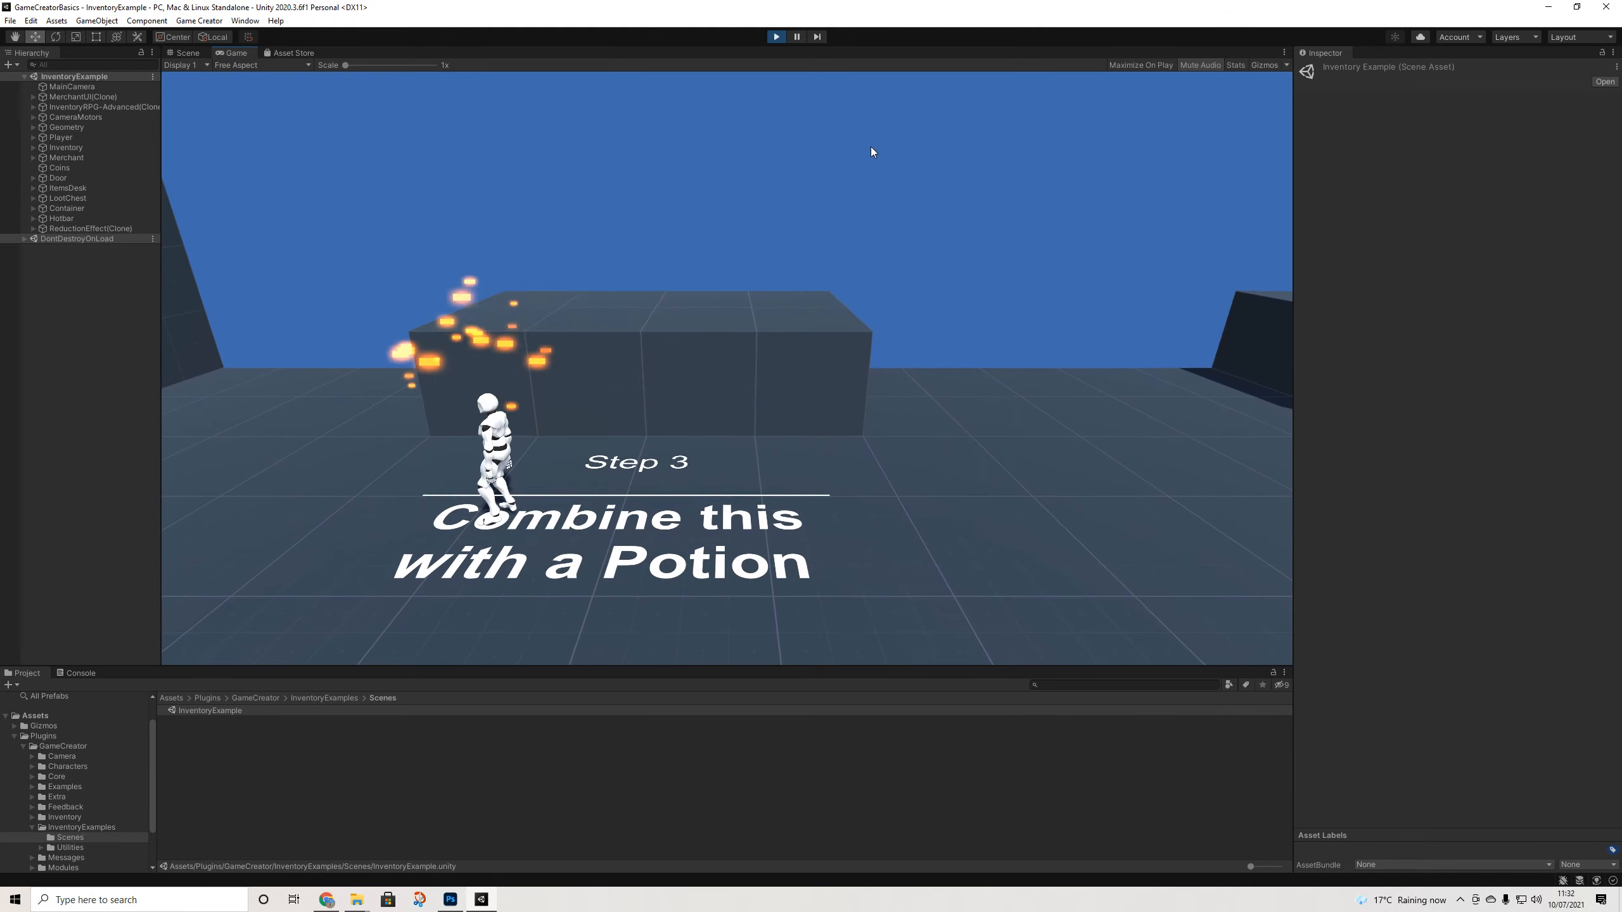
Walk the character to the Step 4 desk and pick up the yellow hat, red sword and green shield
key(d)
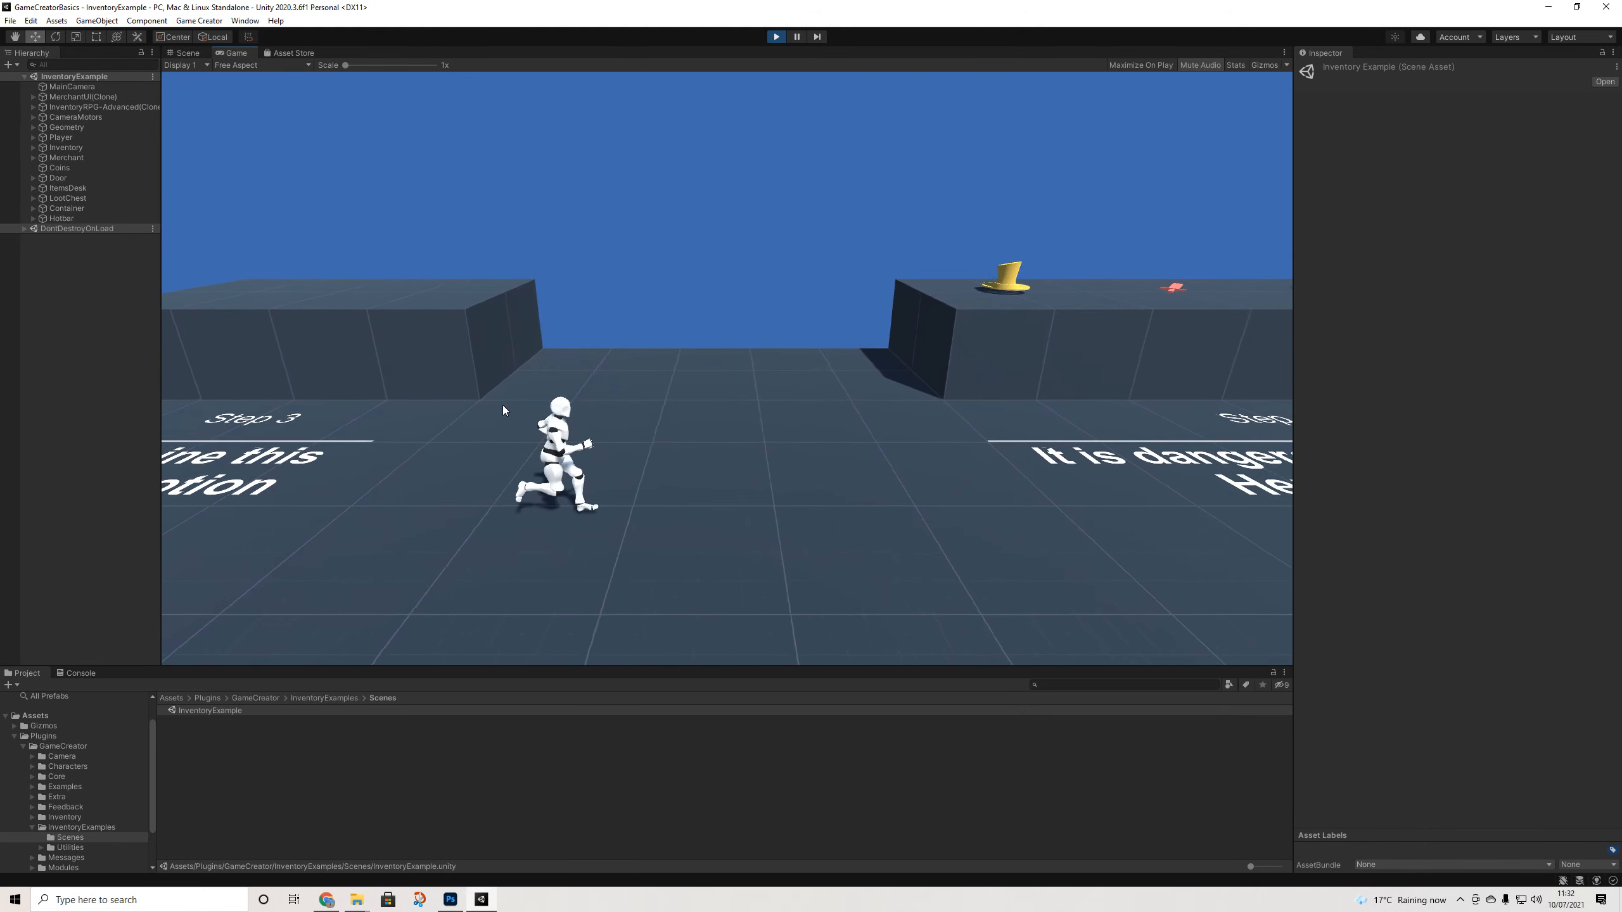
key(w)
click(521, 305)
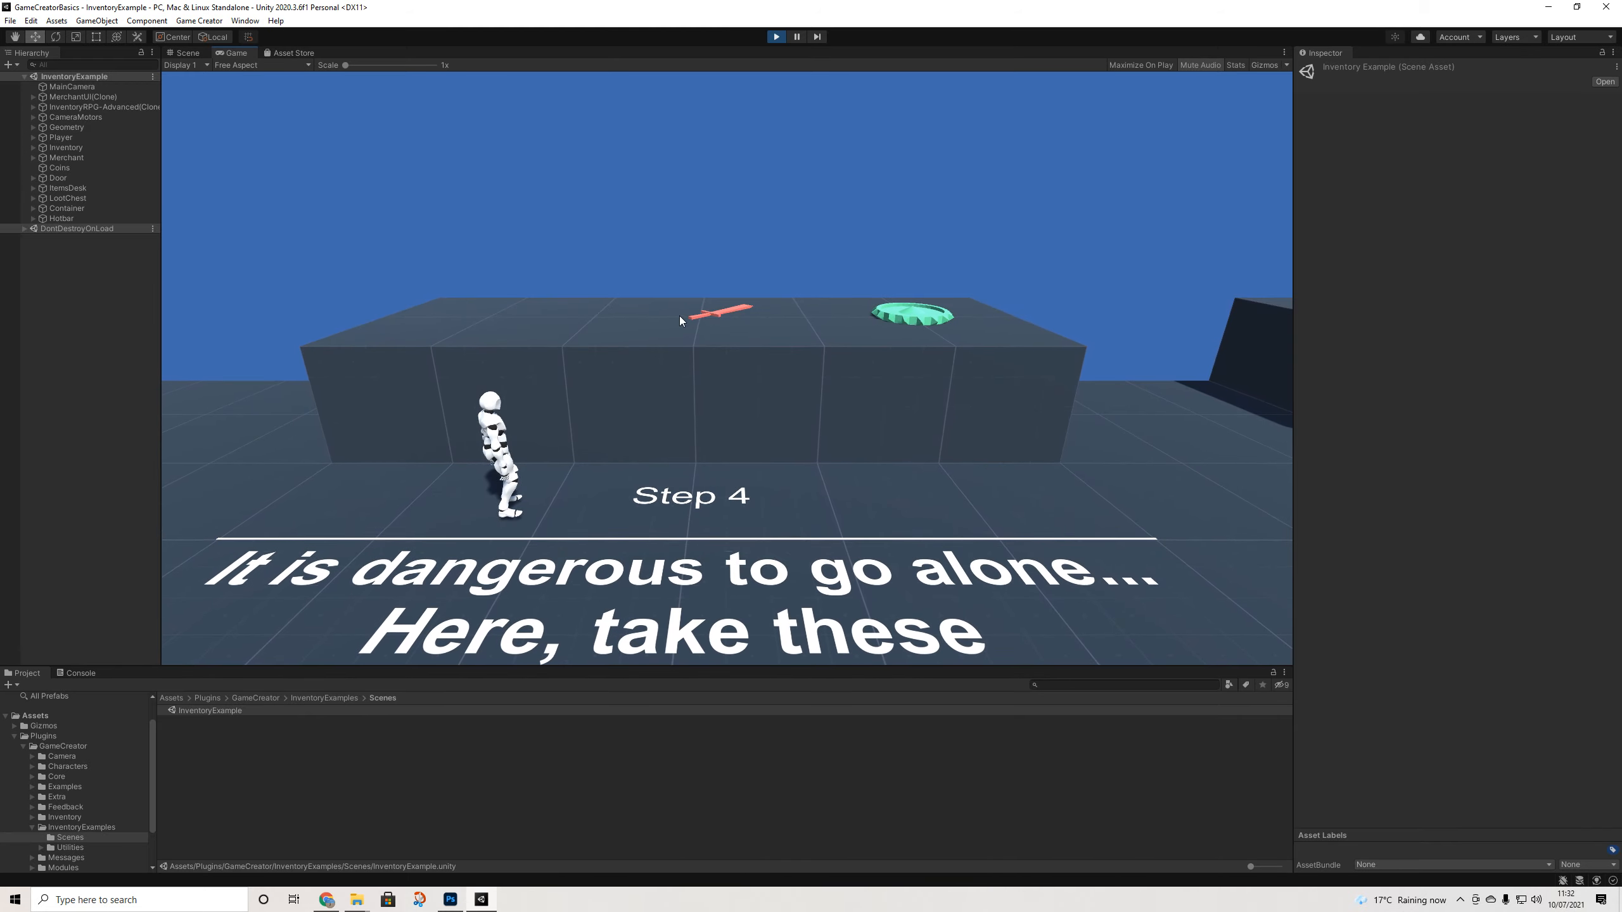
click(715, 313)
click(912, 319)
Walk on past the Step 5 and Step 6 desks, picking up the blue hammer and the red armor
key(d)
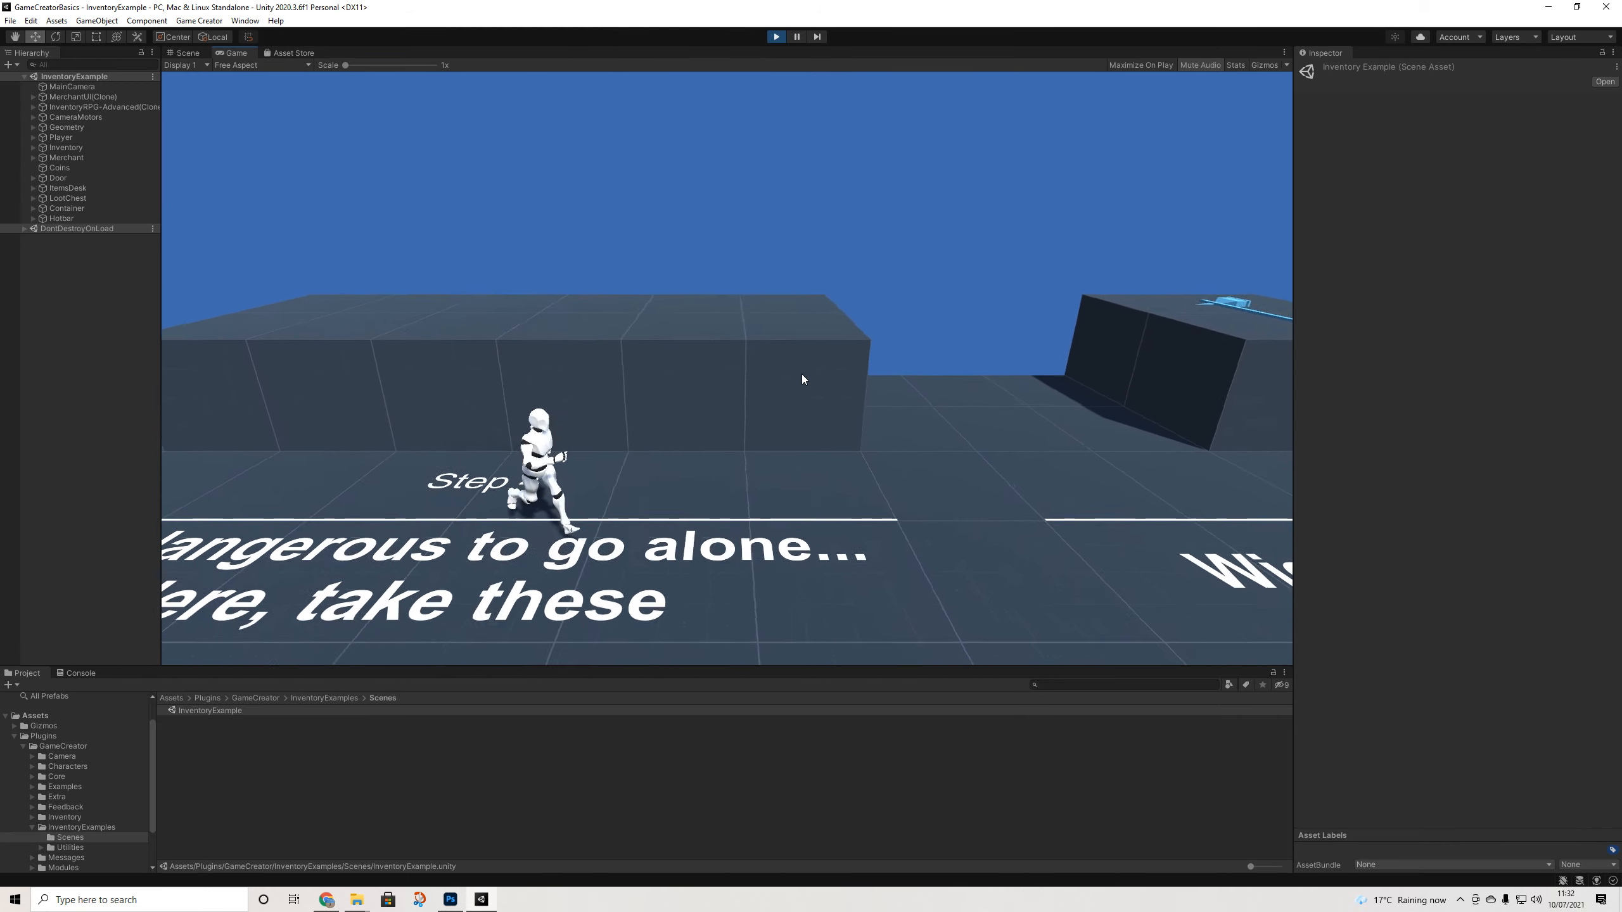
click(715, 299)
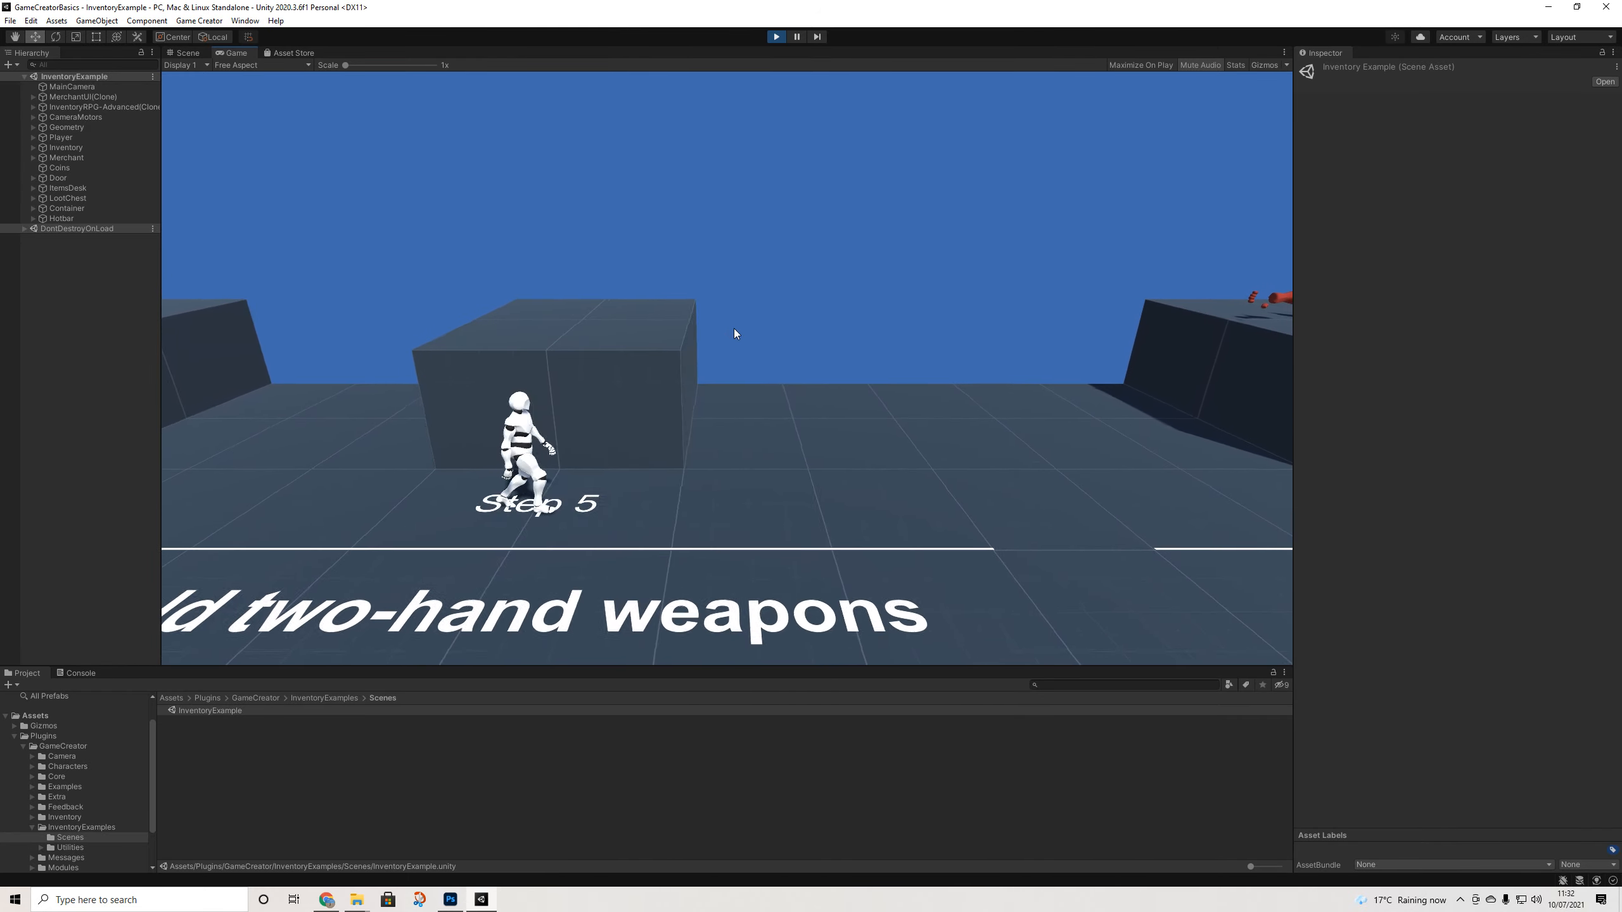
click(935, 318)
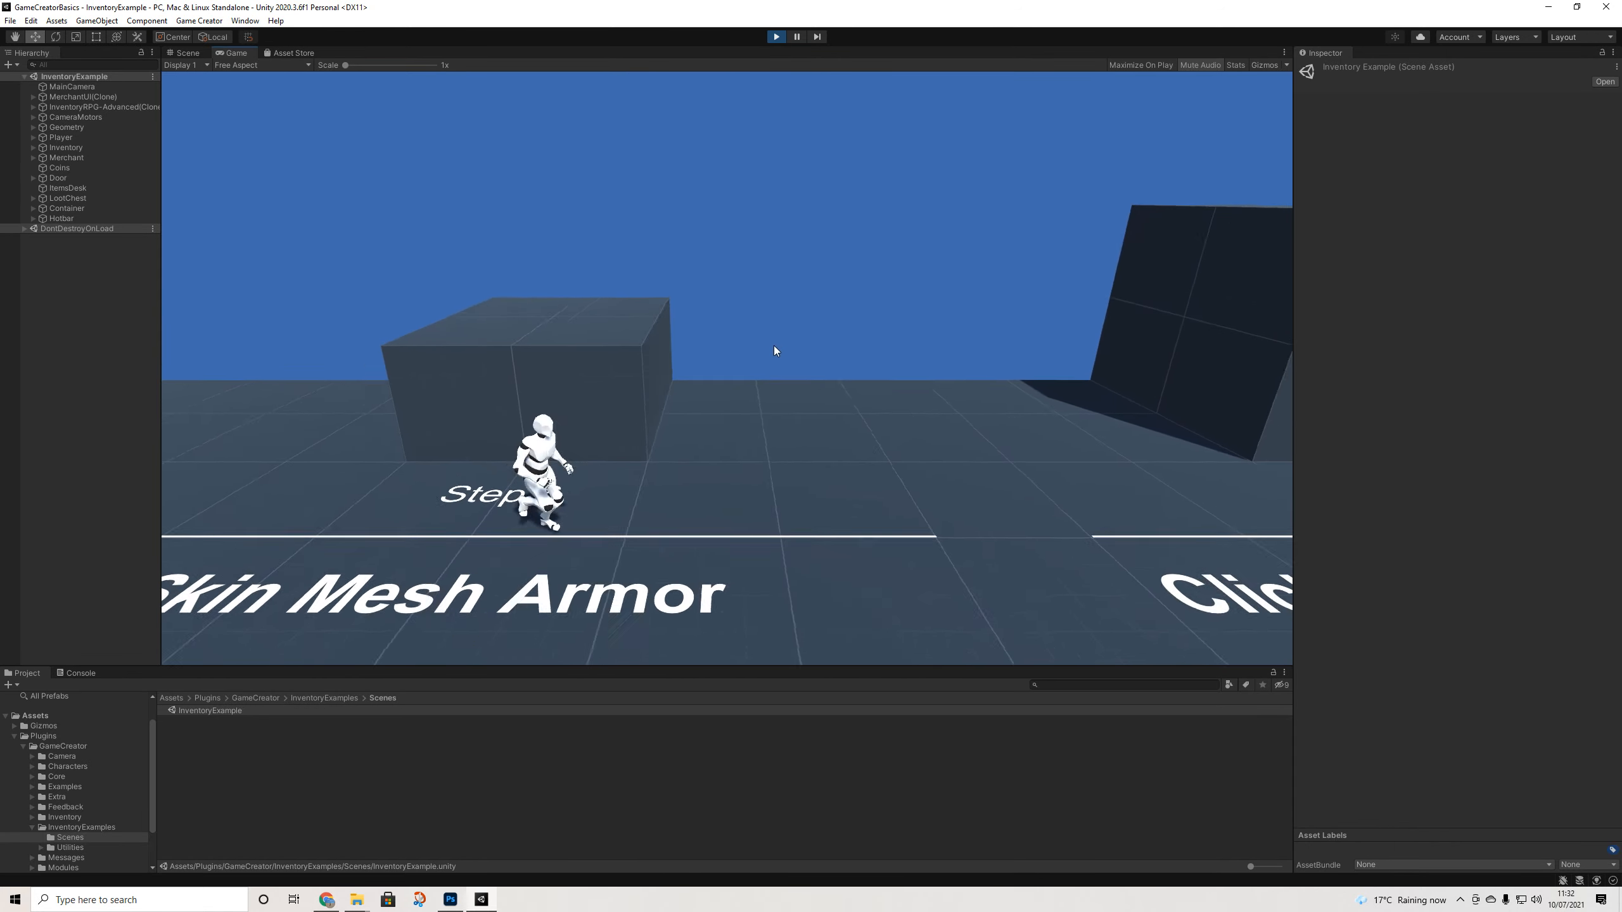
Equip the Hat, Sword and Shield from the inventory and close the inventory
key(i)
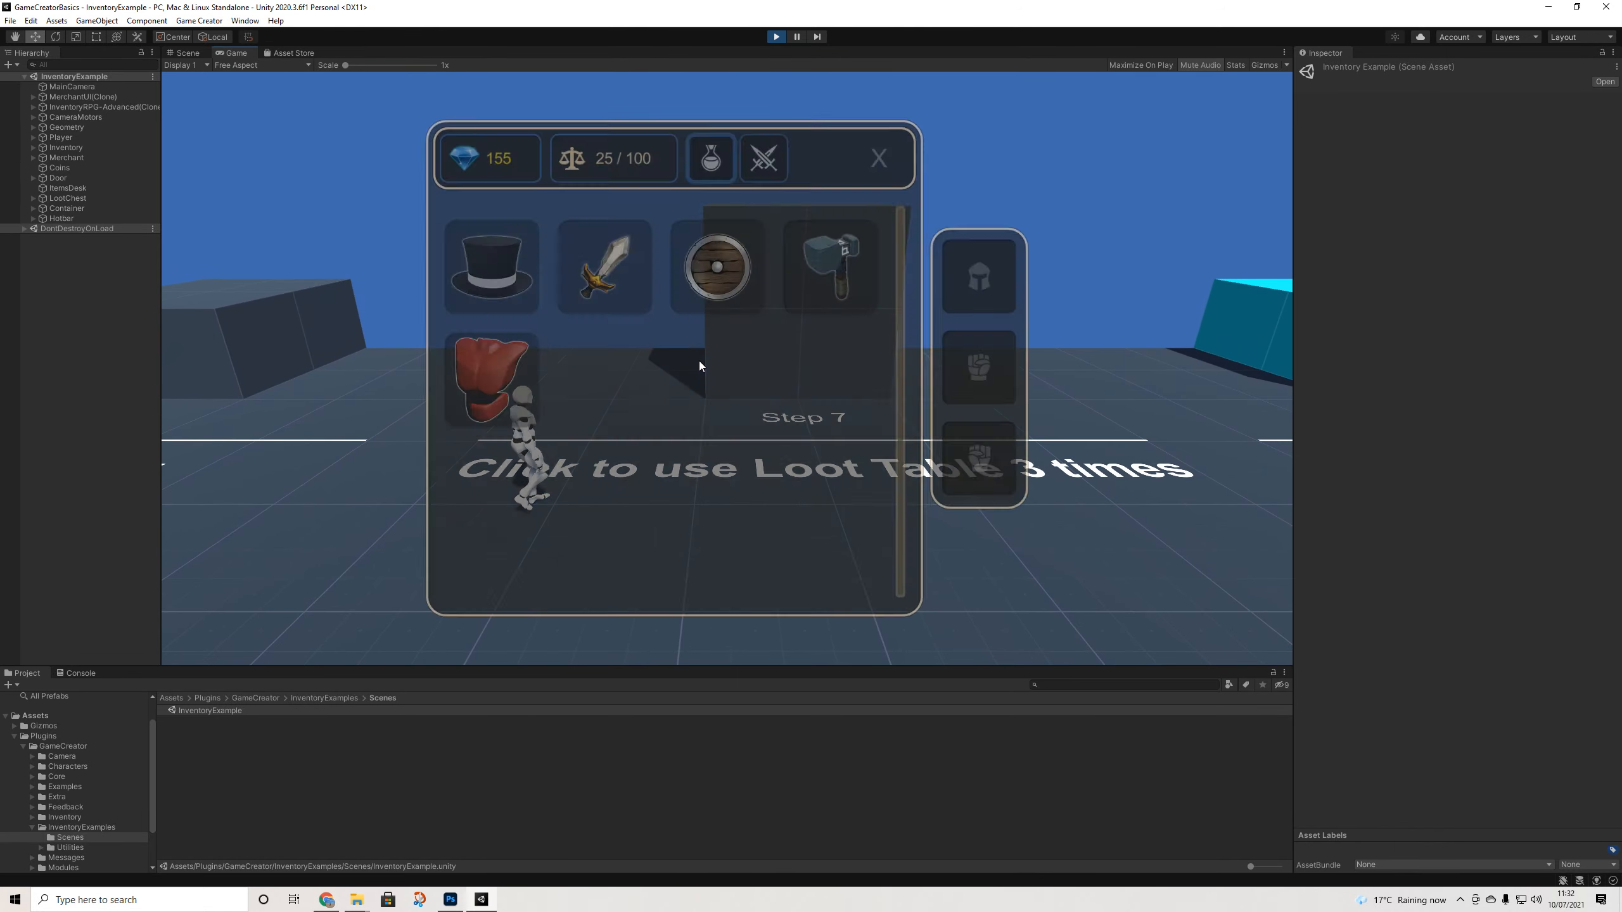
click(506, 360)
click(522, 277)
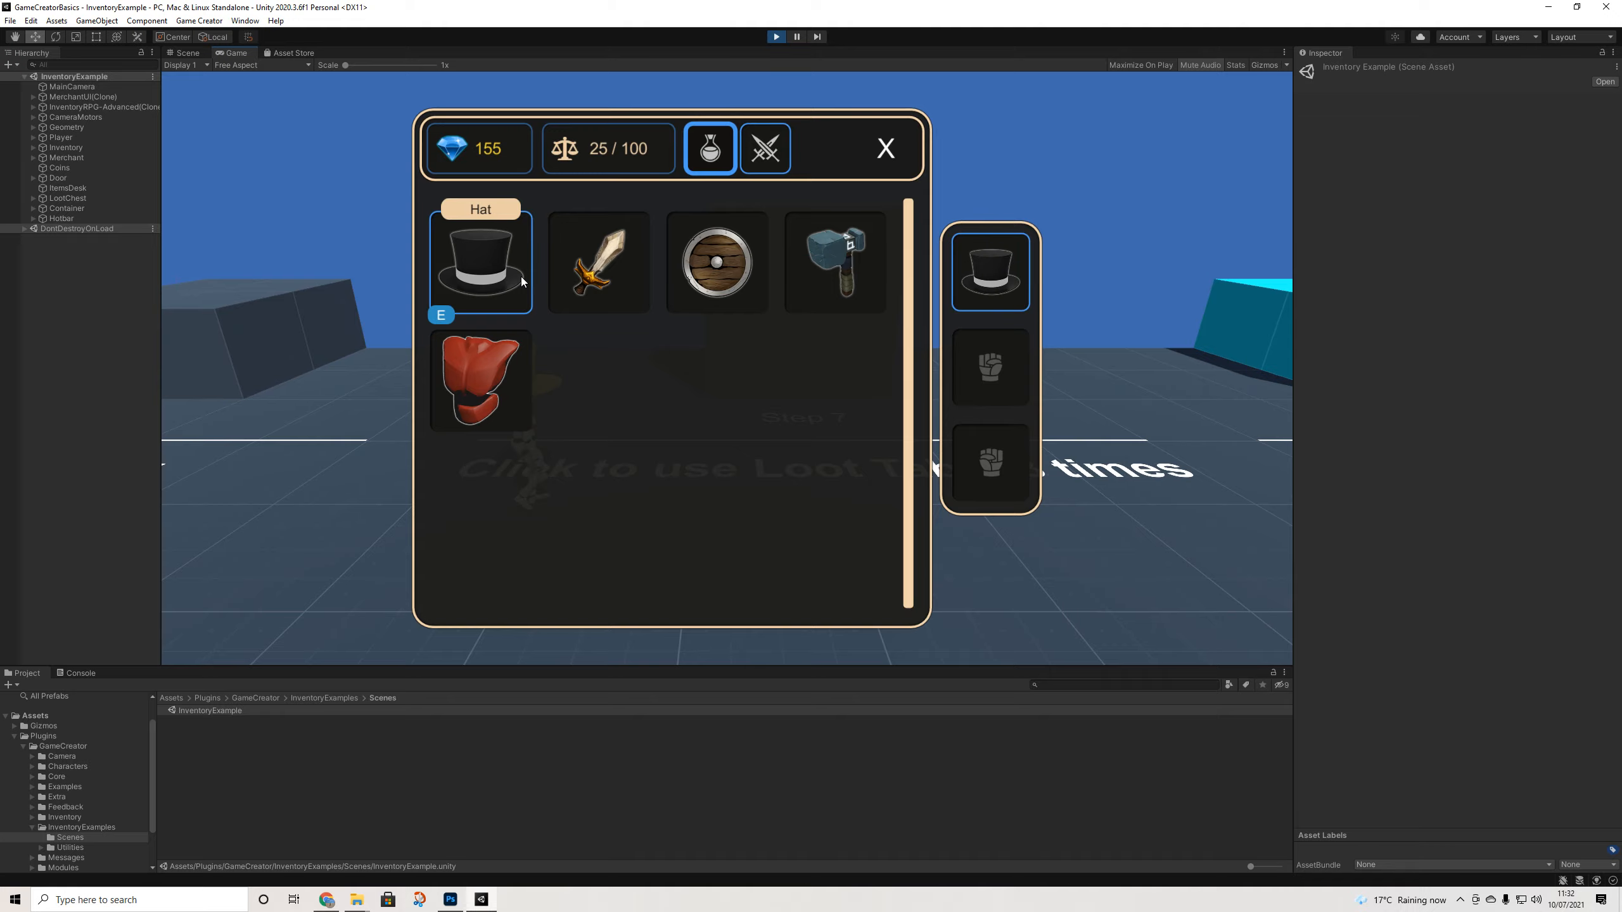
click(565, 275)
click(748, 263)
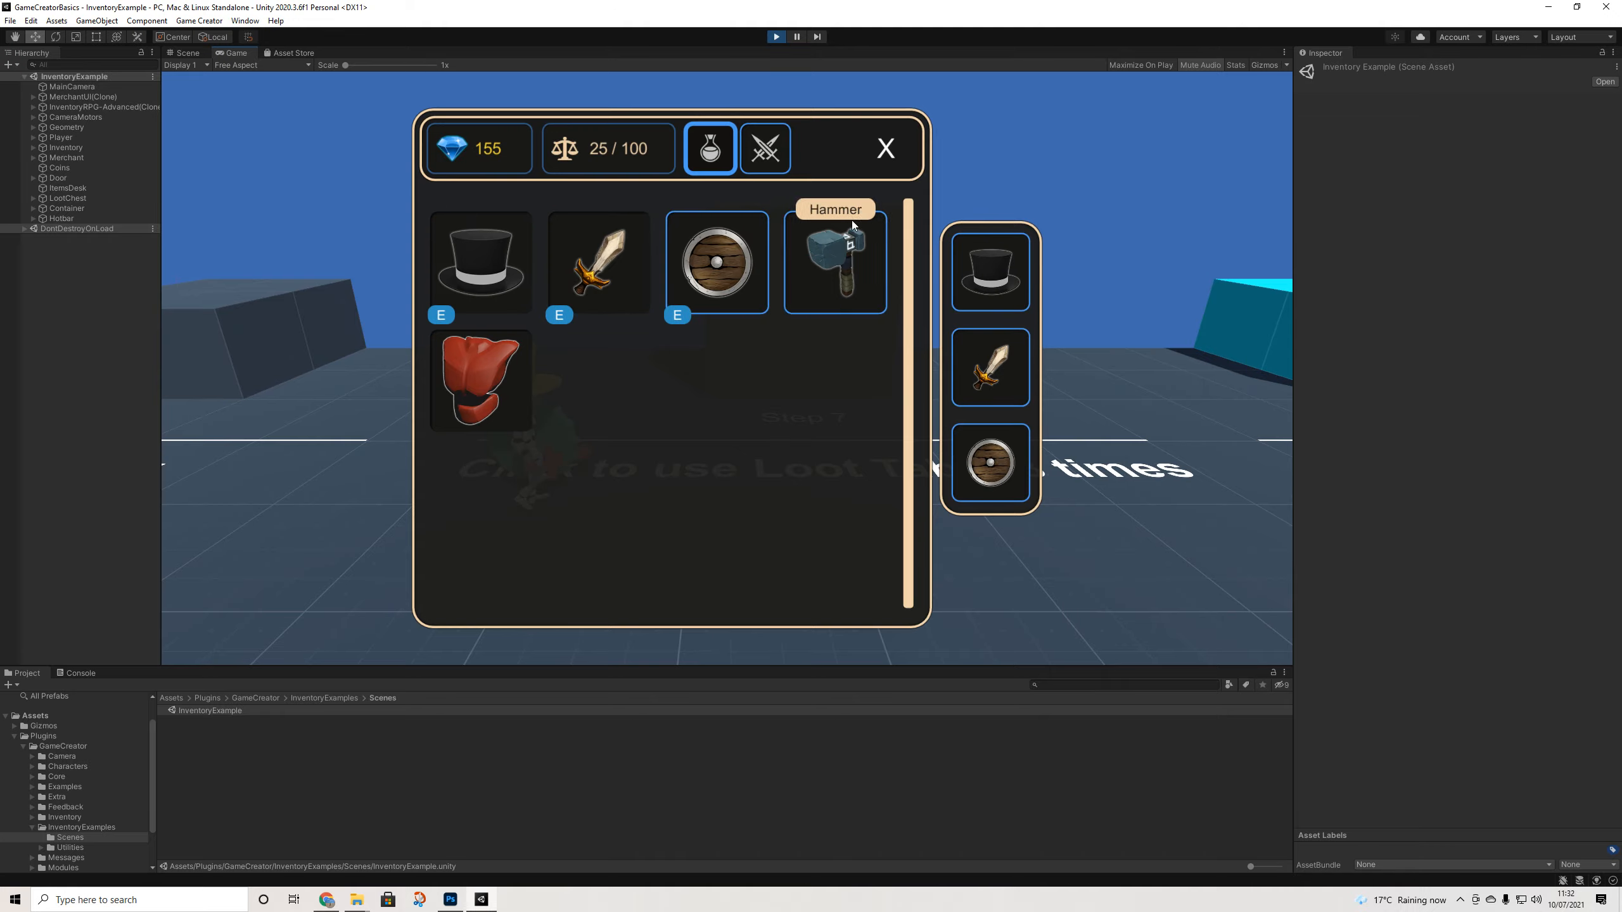
key(i)
Walk the equipped character around Step 7 and on to the cyan container at Step 8
key(s)
key(a)
key(w)
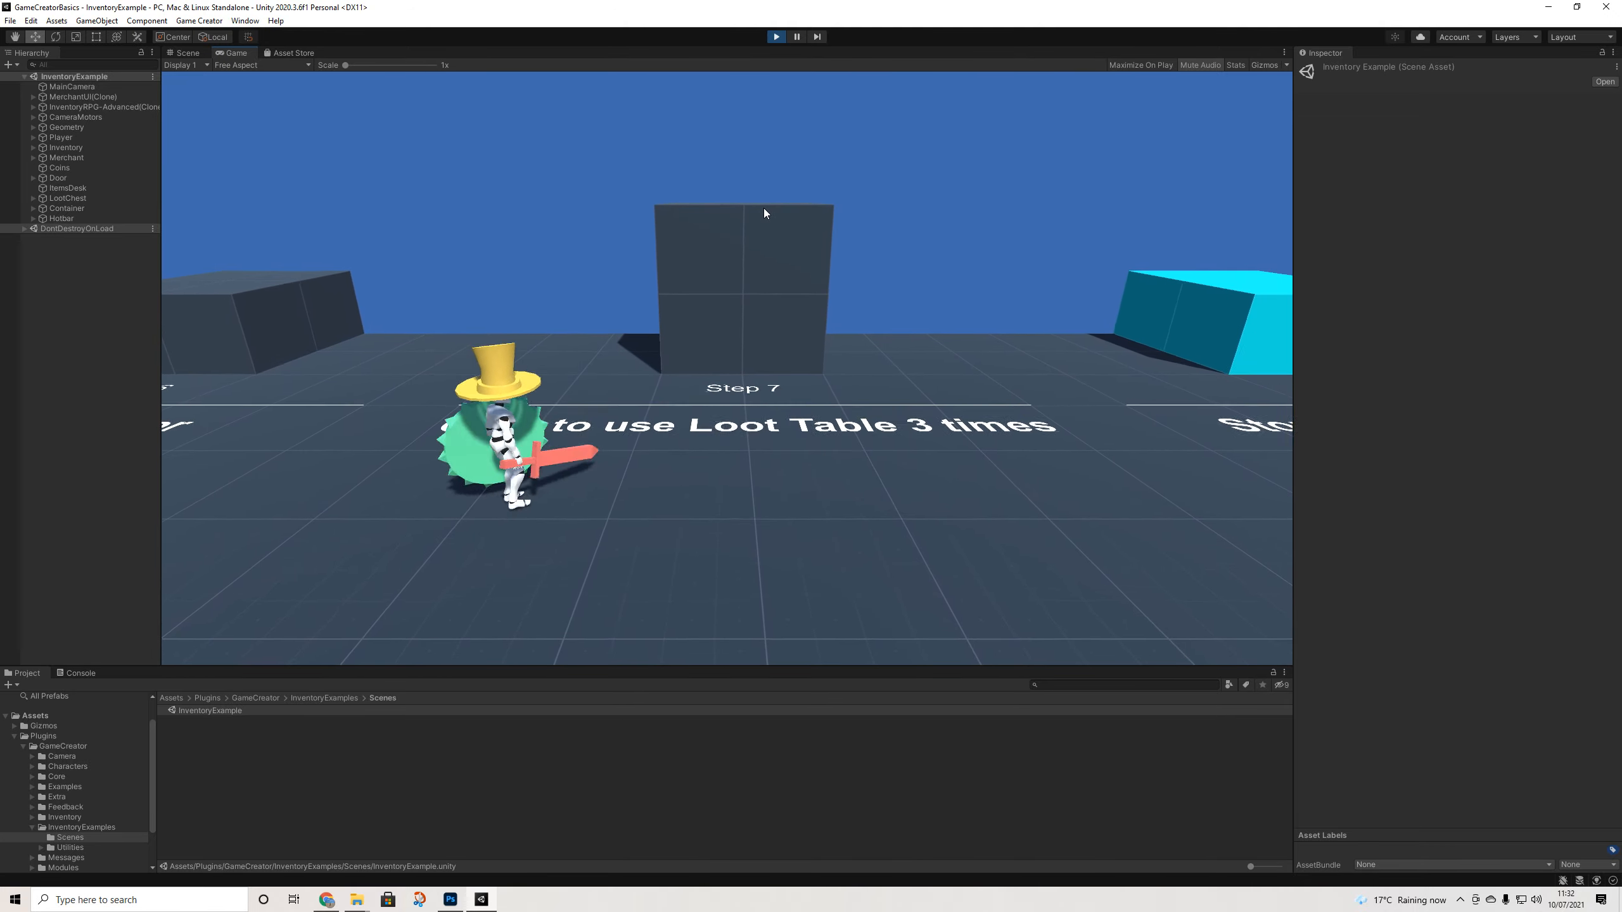
key(d)
key(d)
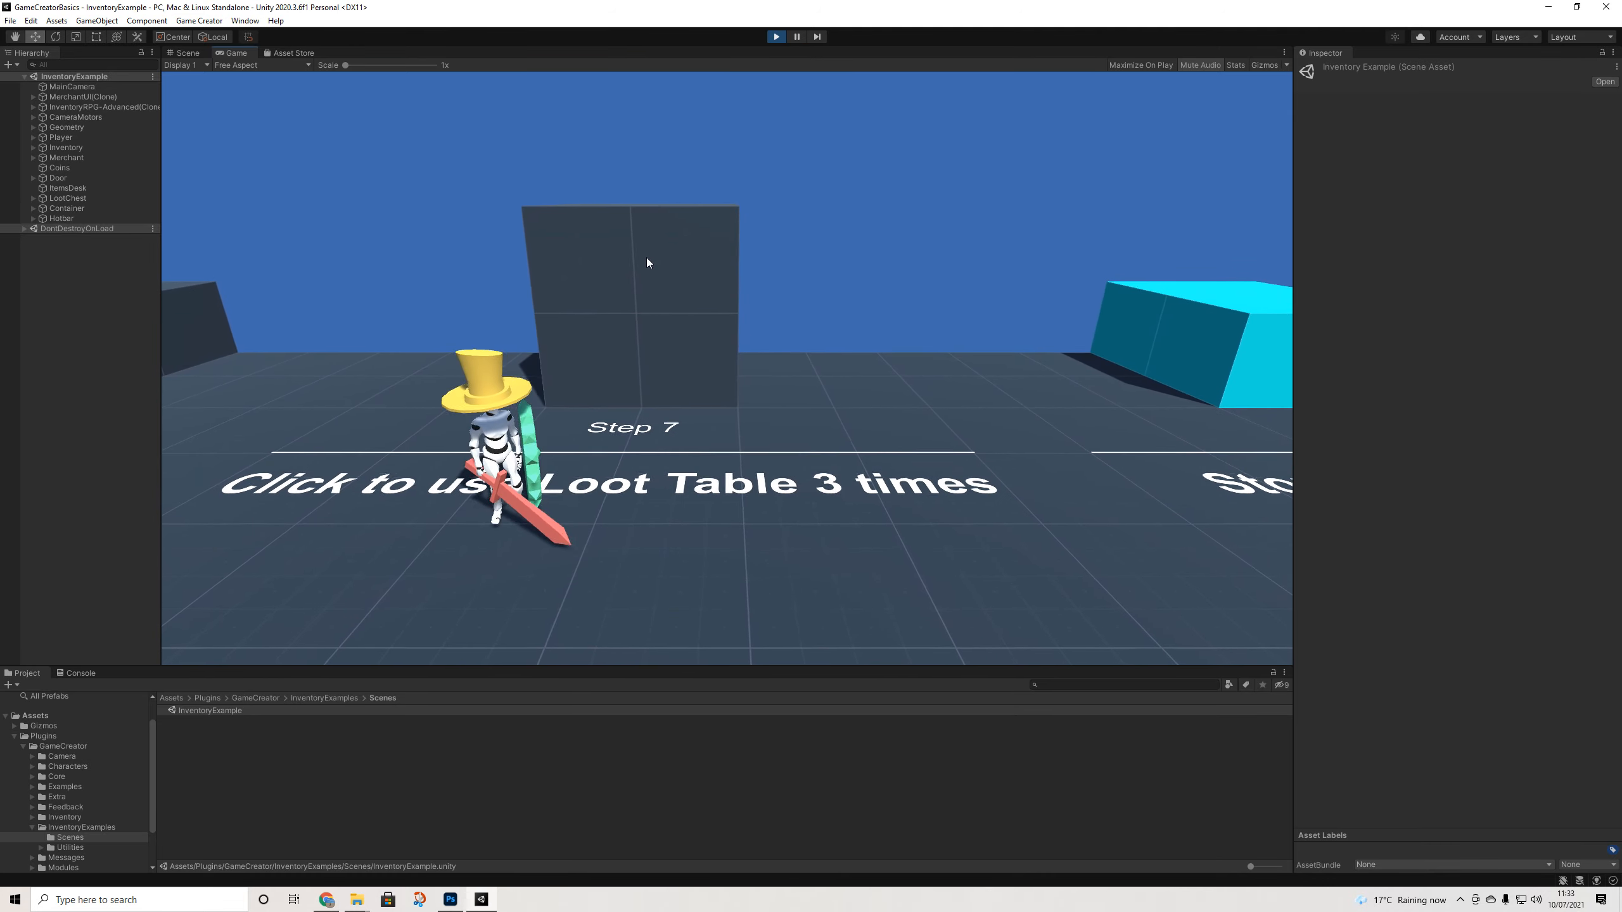
key(s)
key(d)
key(w)
key(d)
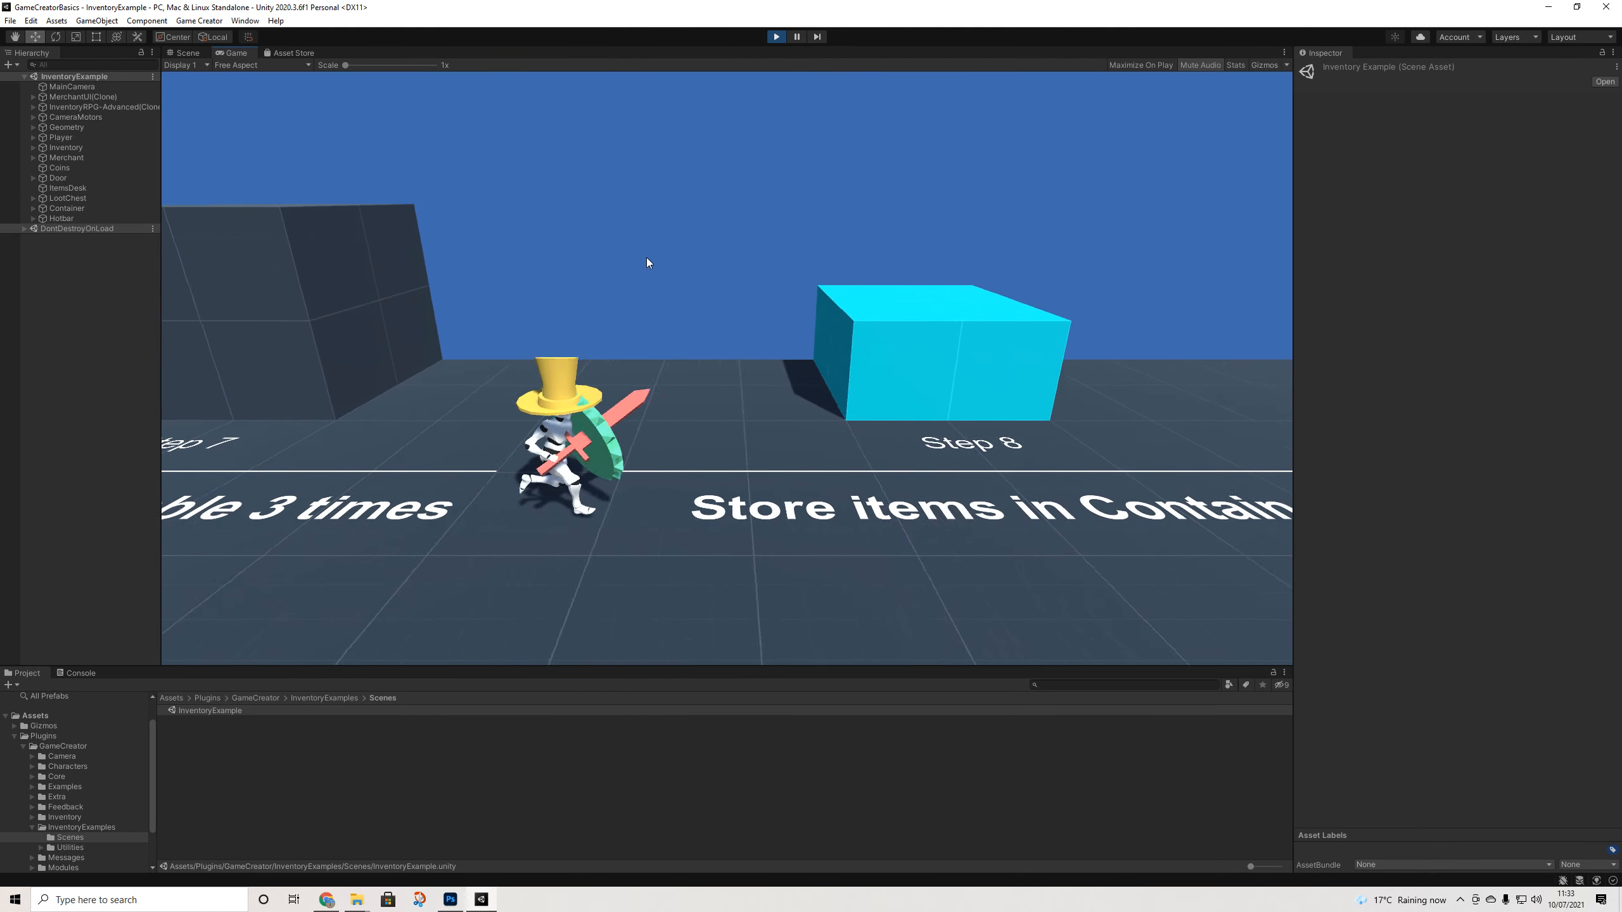
Open the cyan container at Step 8, retrieve the Flowers from it, and close the container
key(a)
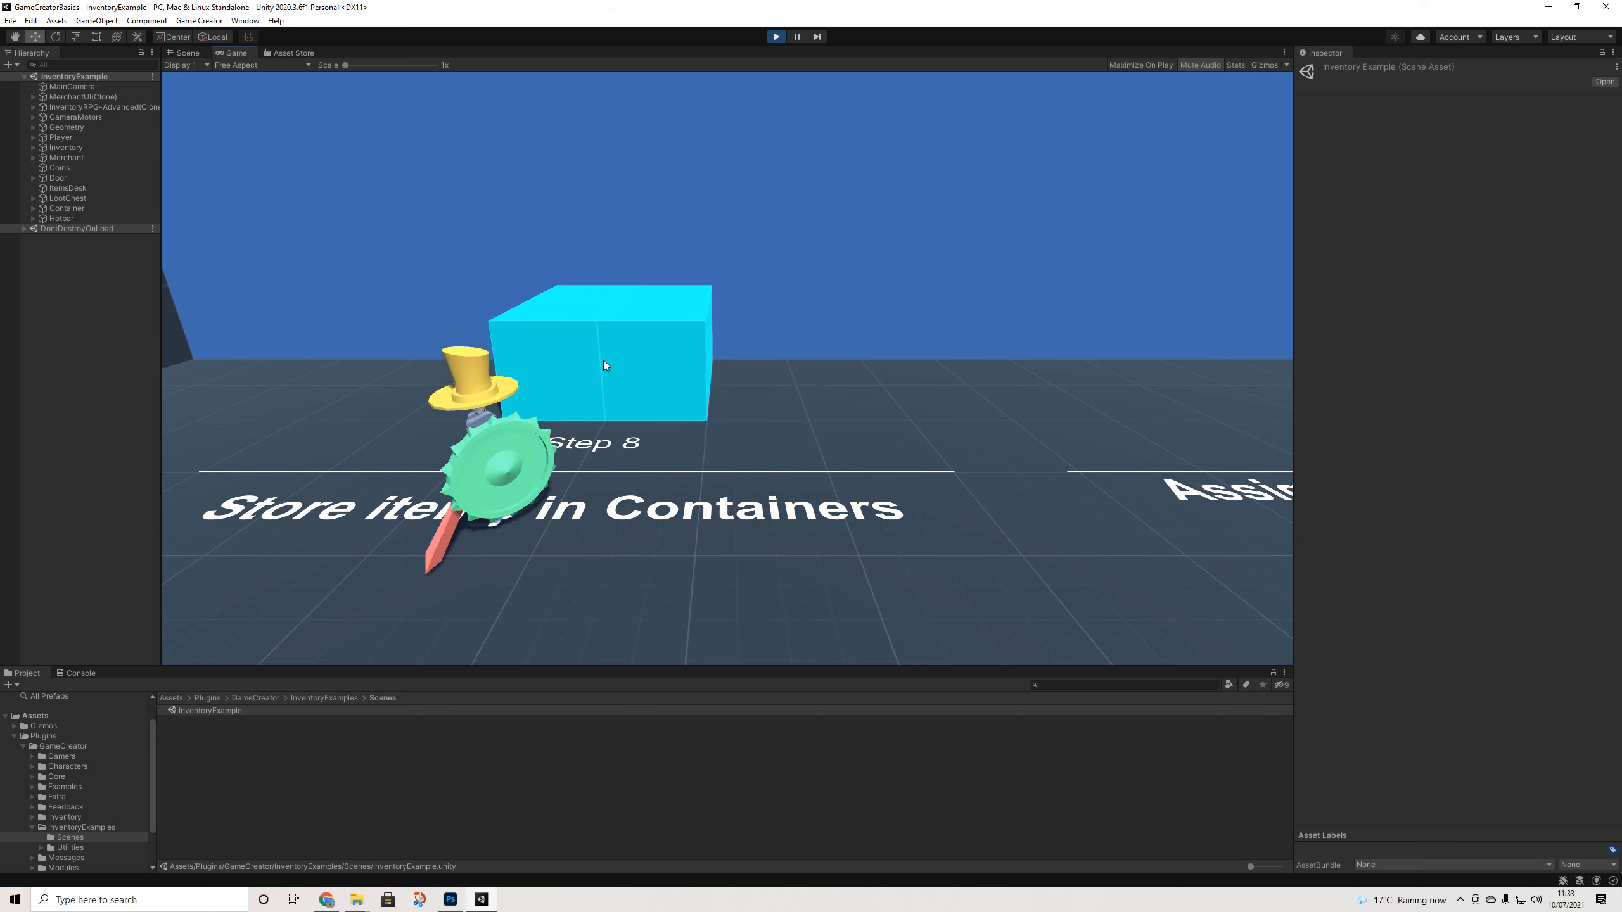
click(651, 345)
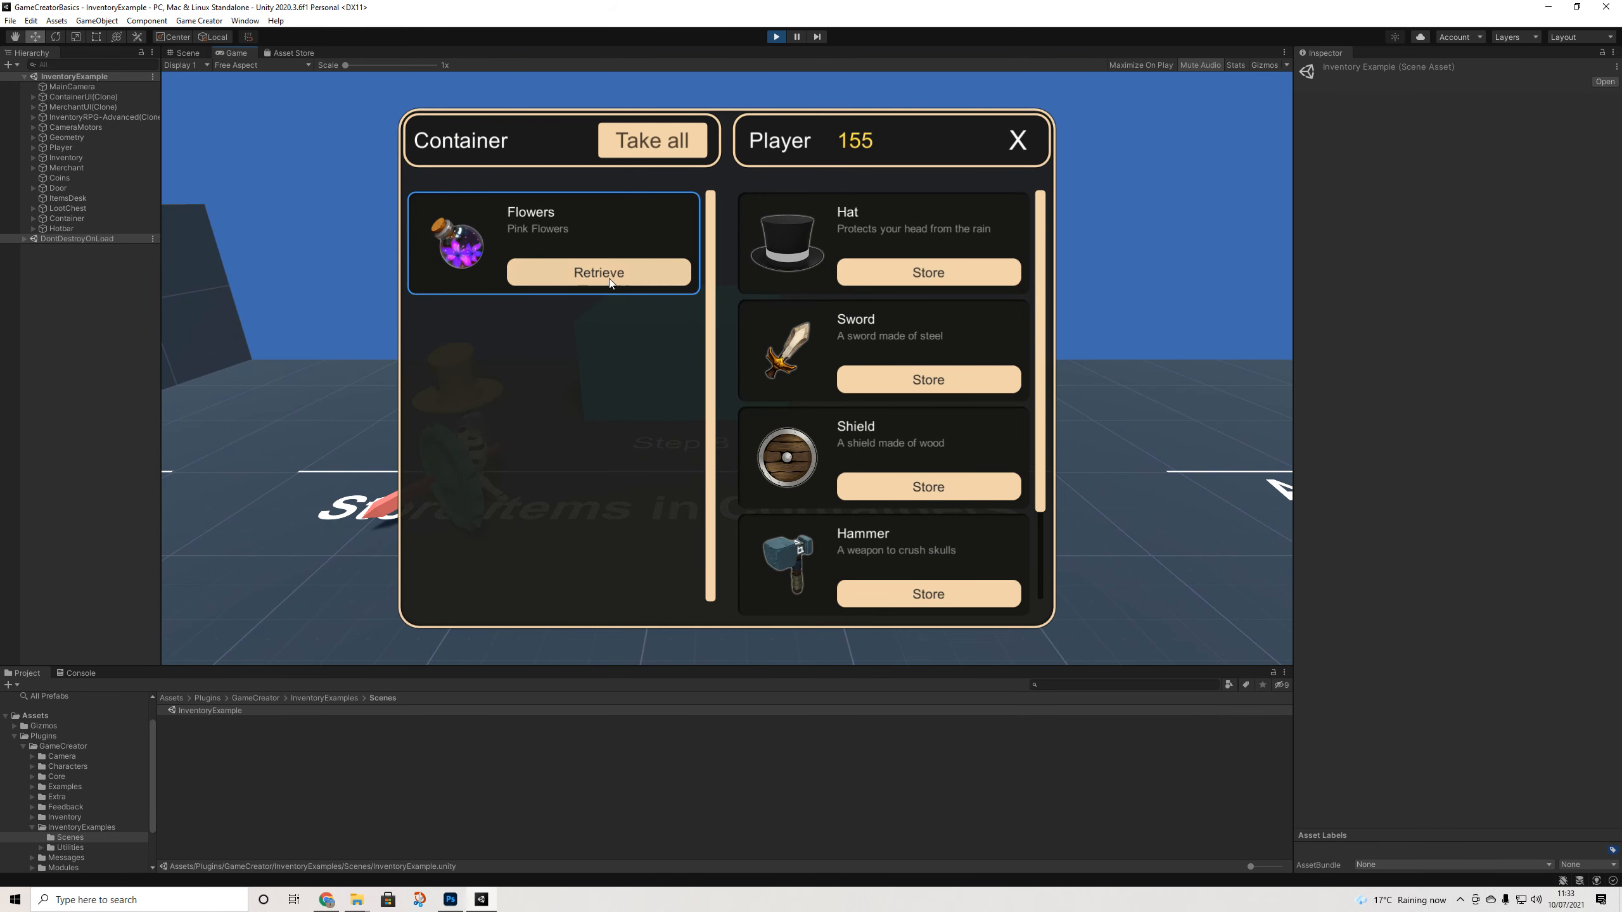
click(565, 274)
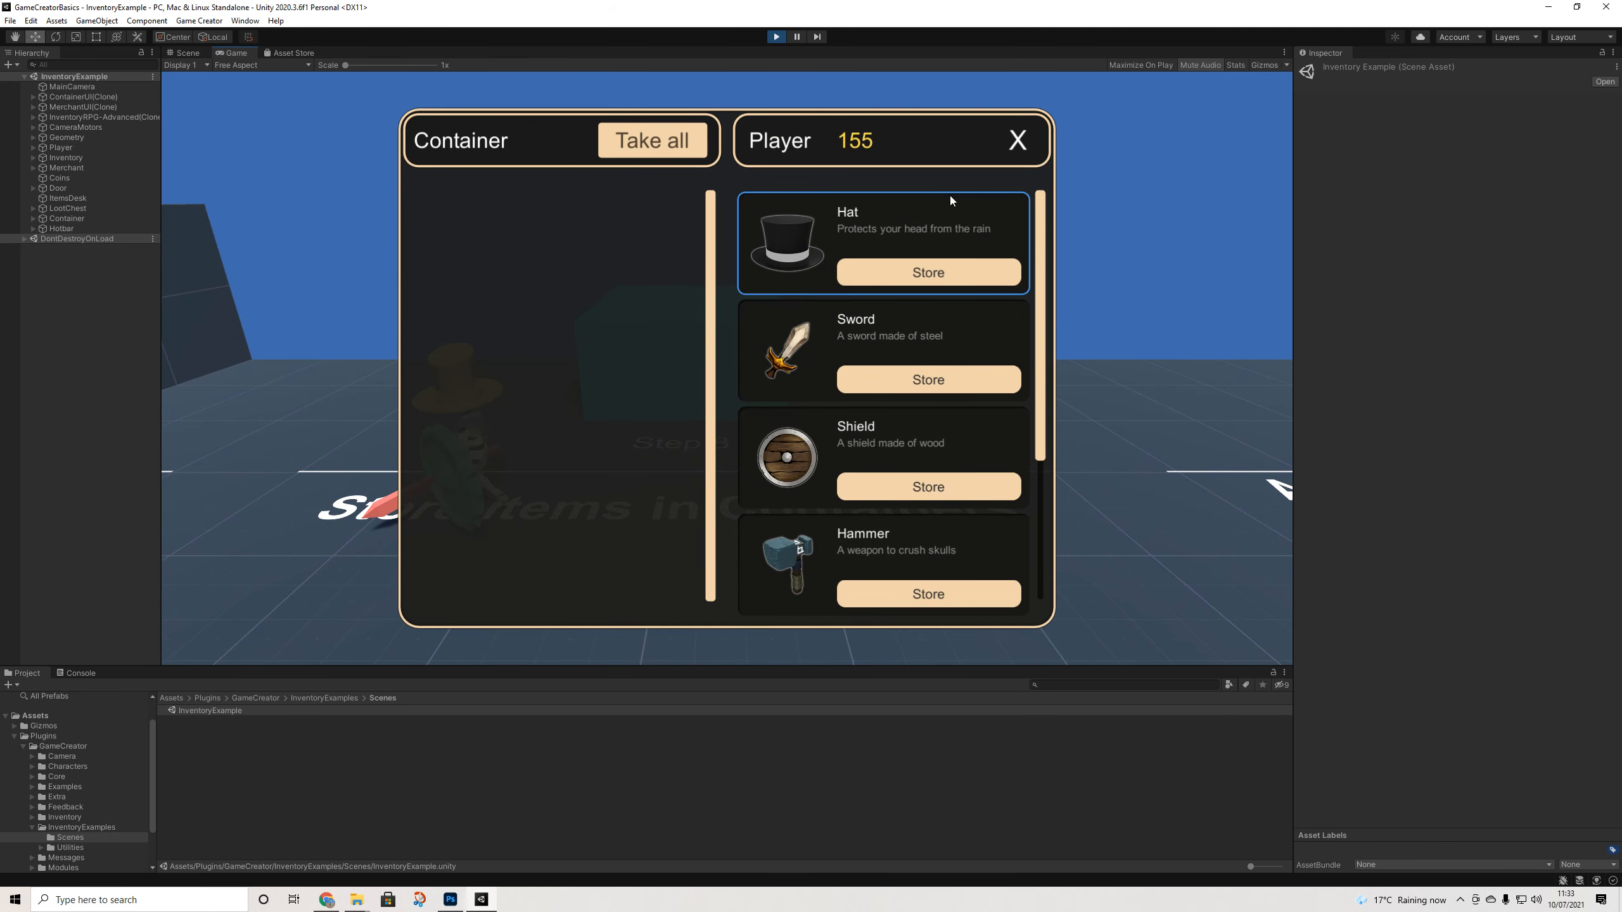
click(1019, 140)
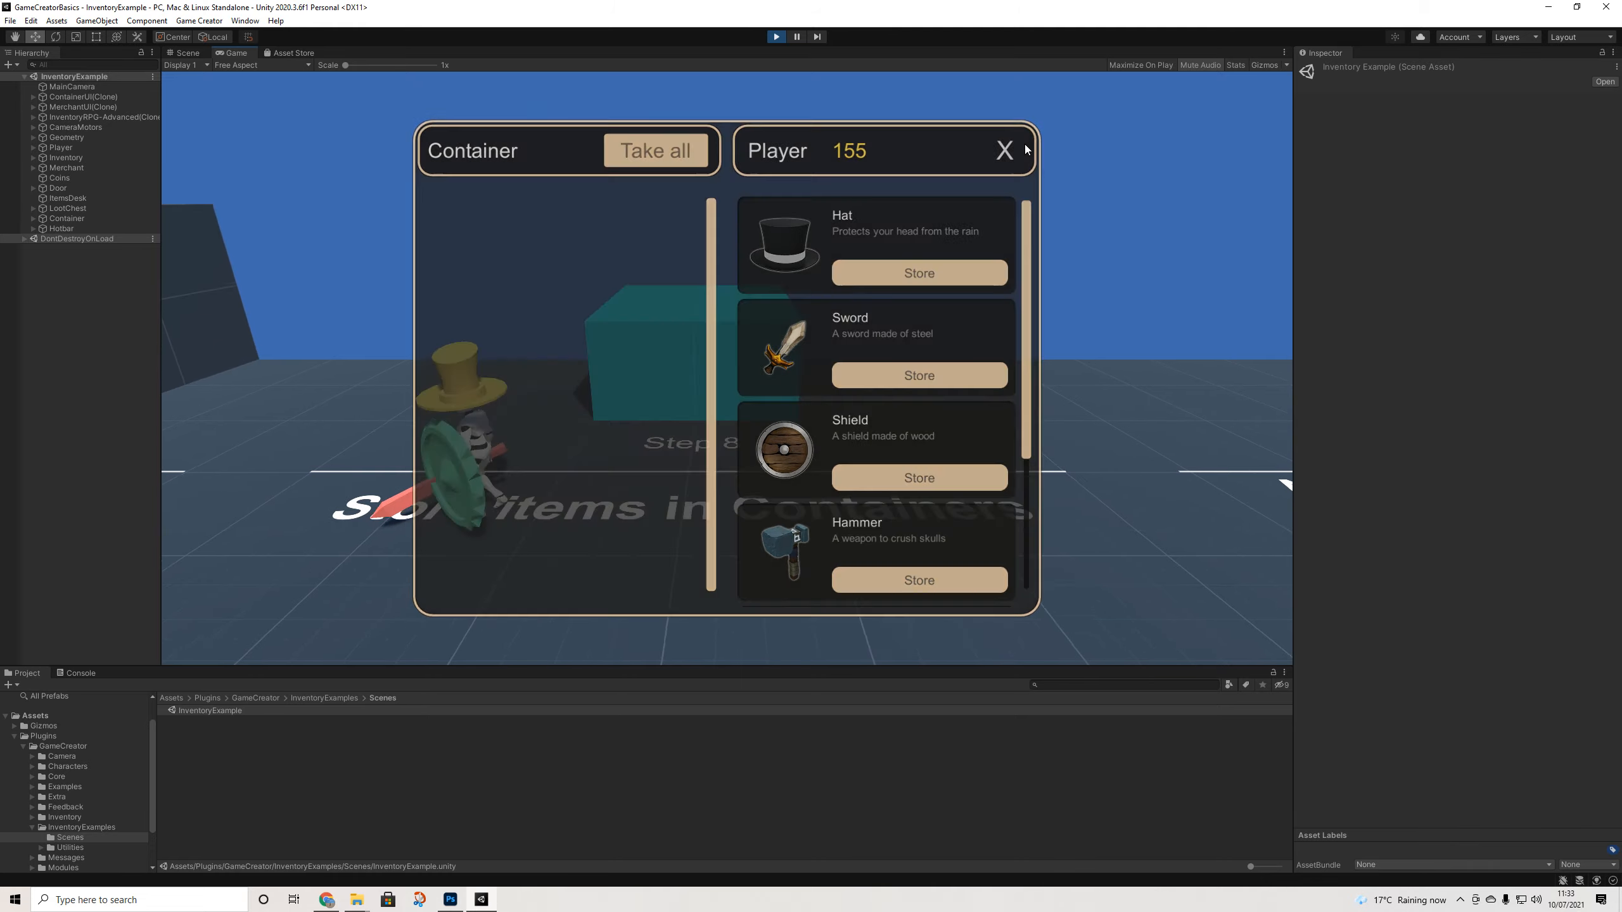
Loot the box at Step 7, and walk the character to the Step 9 hotbar area
click(623, 306)
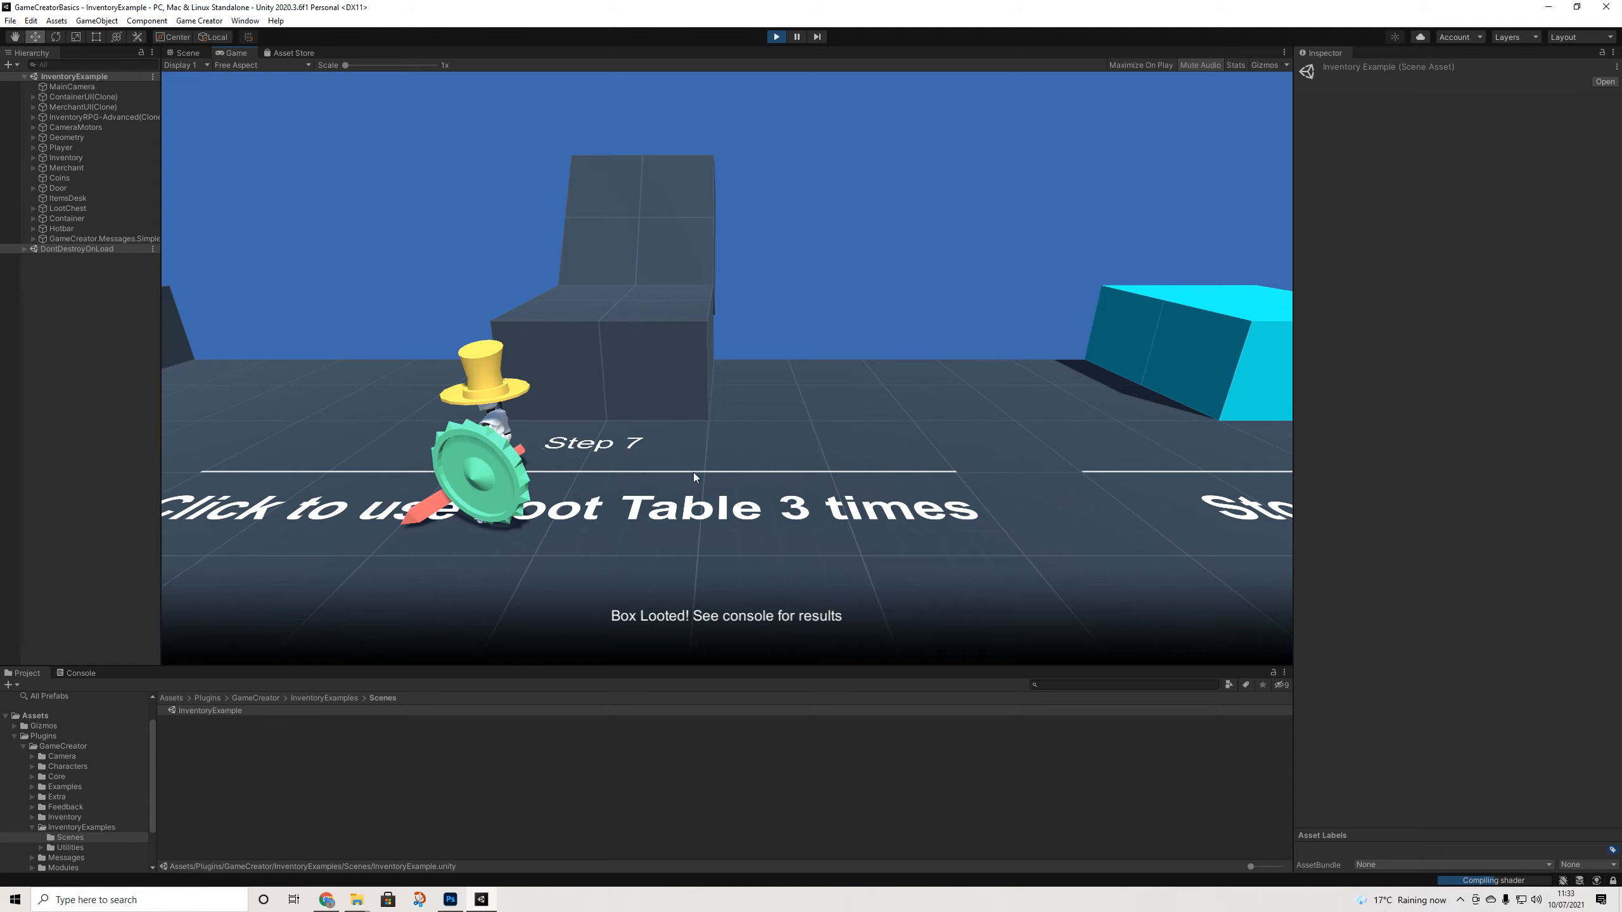
key(d)
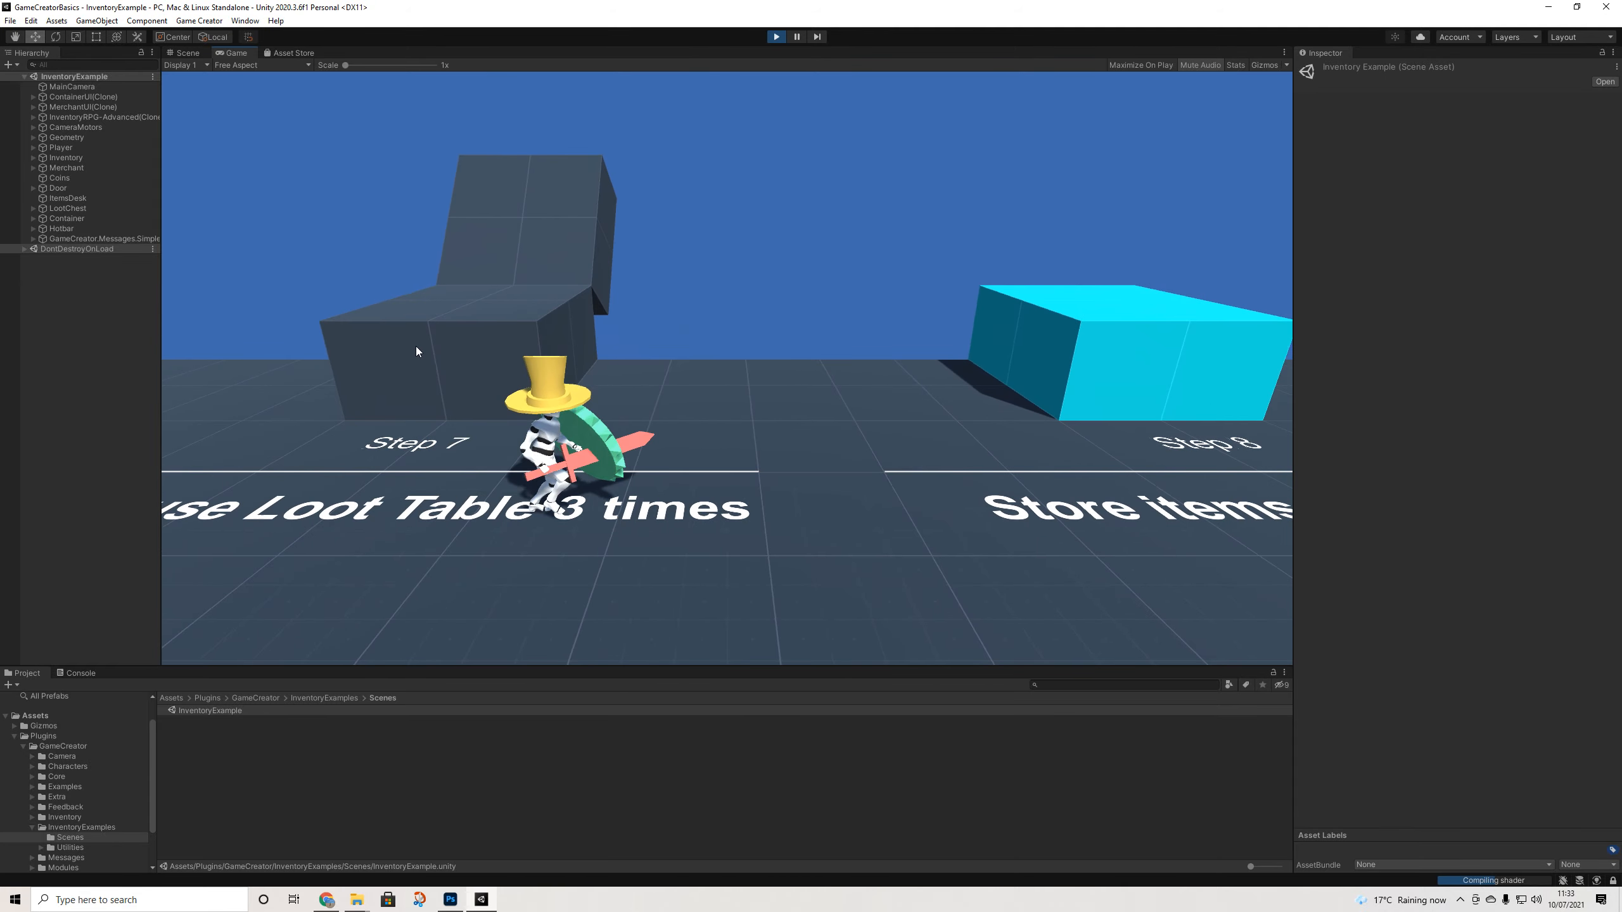
key(d)
key(d)
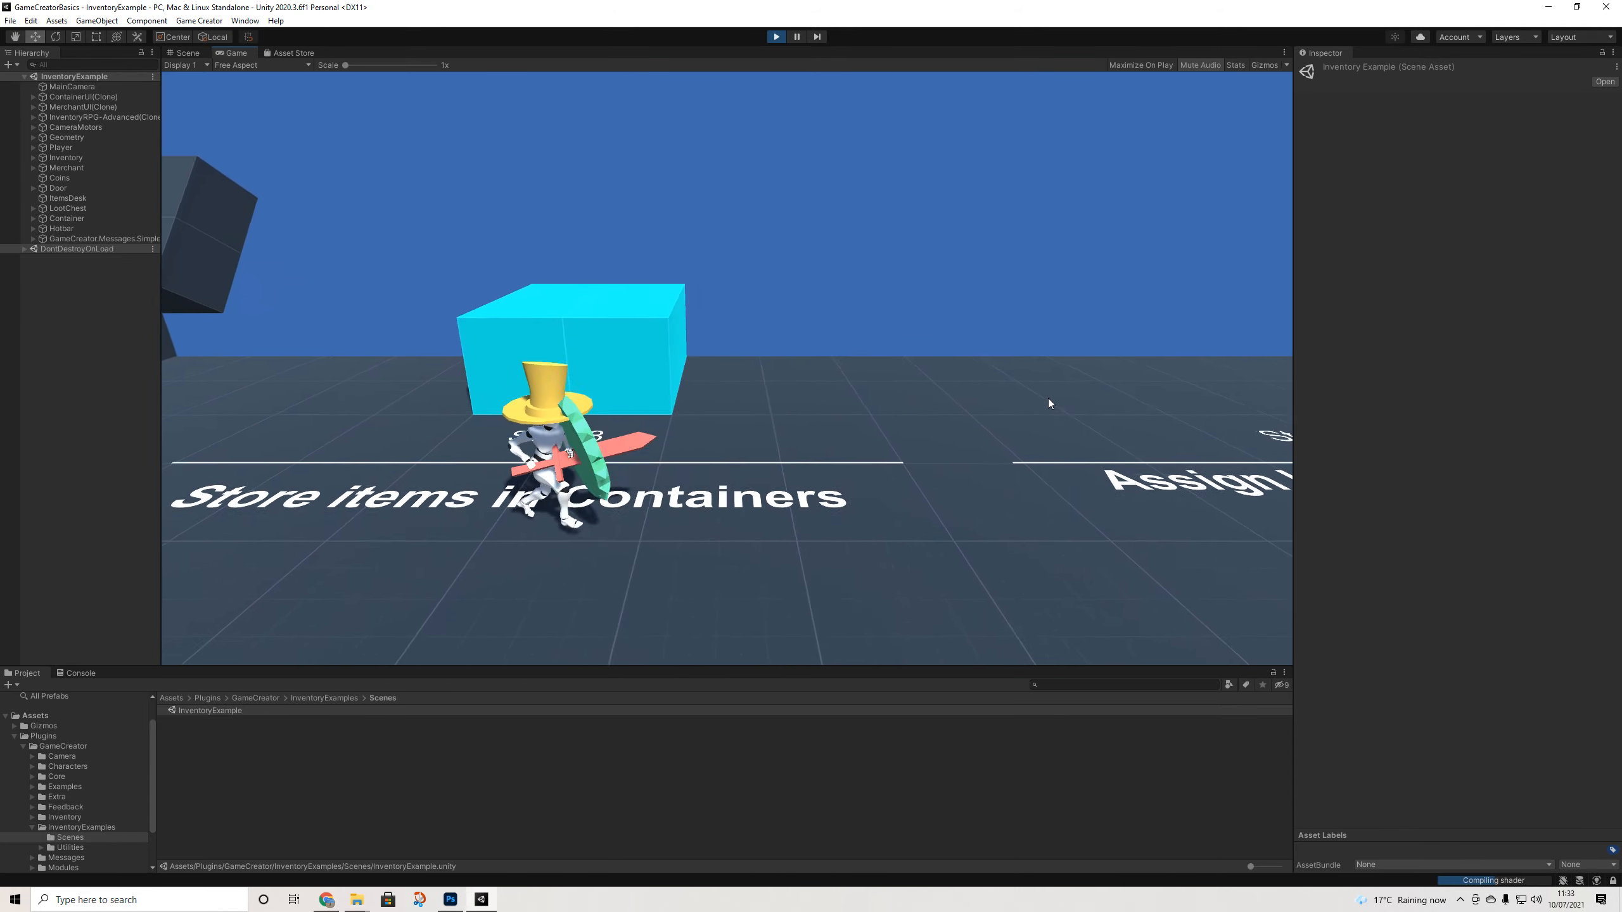
key(w)
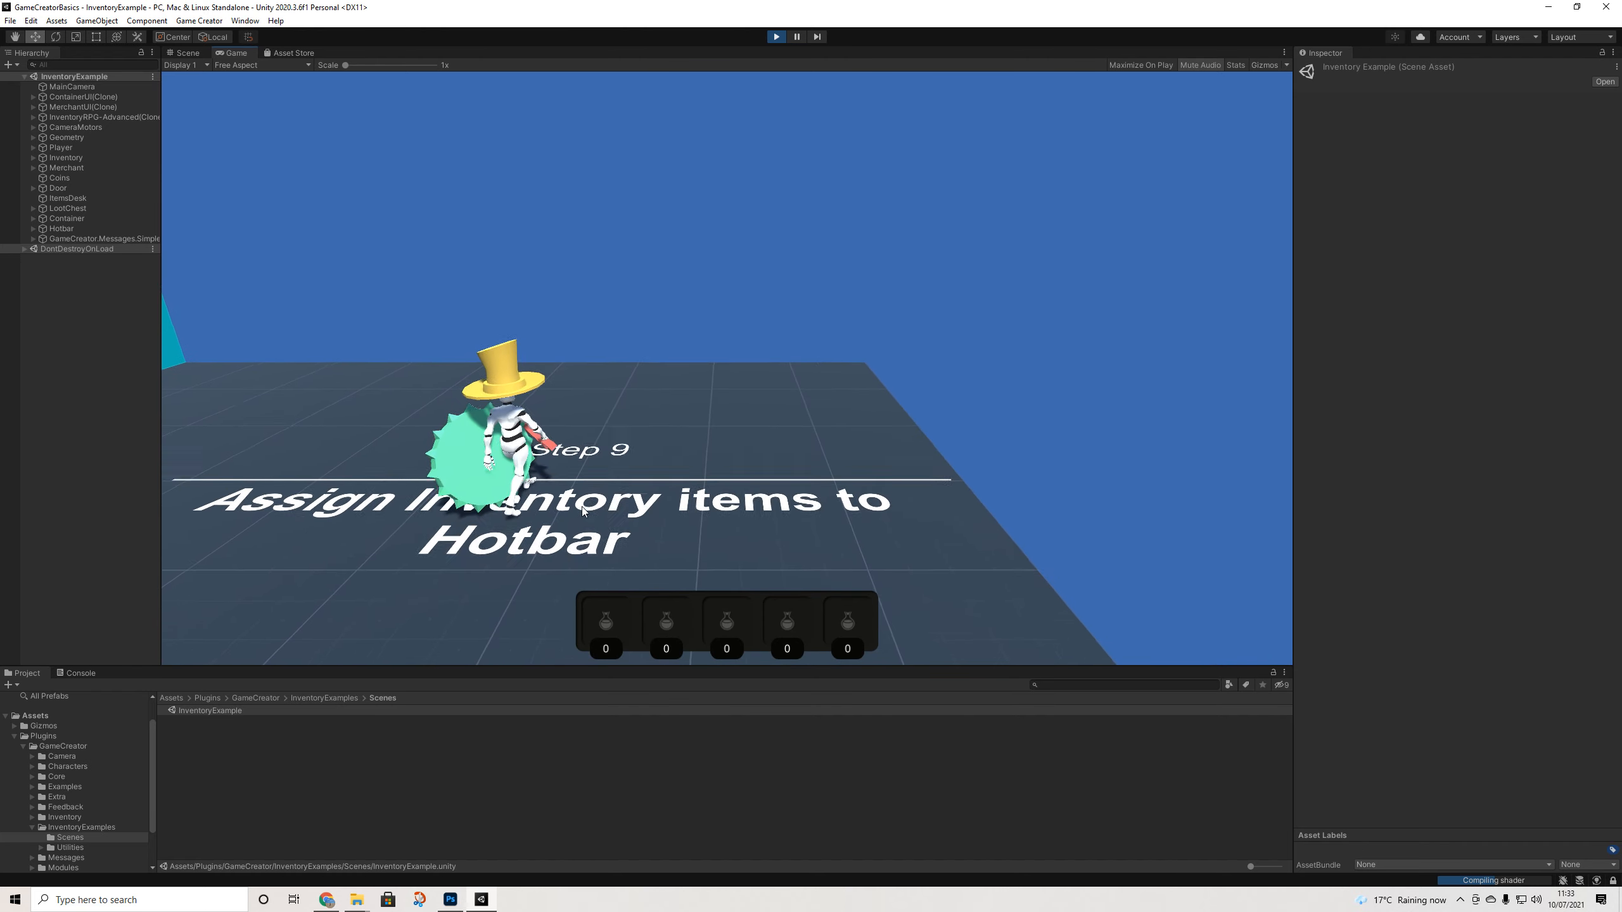
Combine a Potion with the Flowers in the inventory, use the glowing pink potion, and close the inventory
key(i)
drag(721, 402, 623, 394)
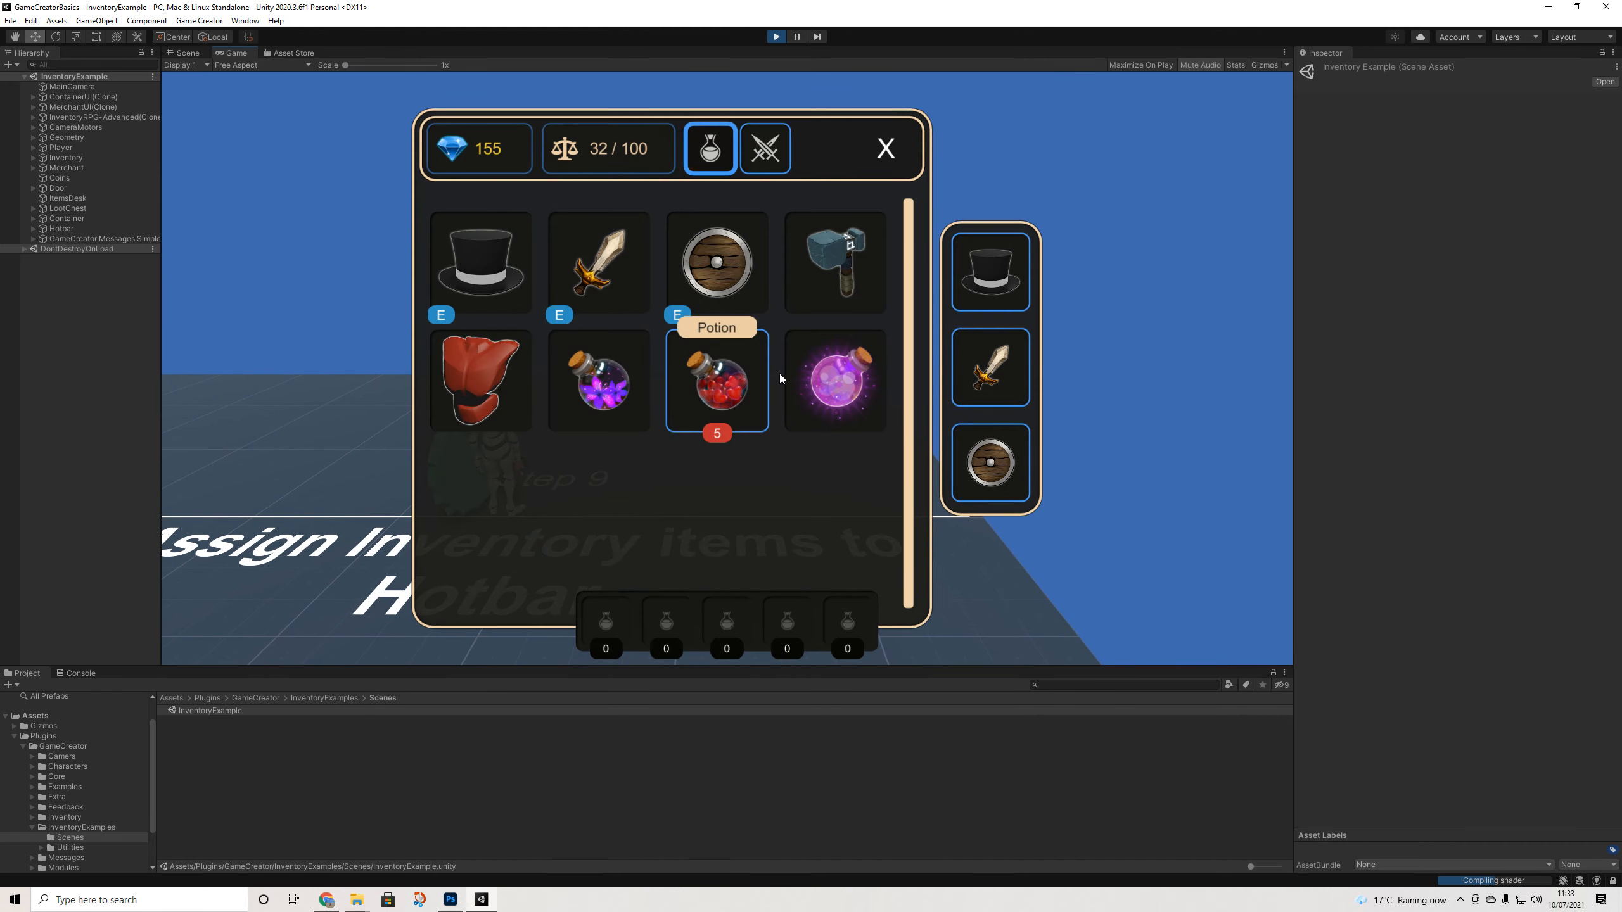
click(833, 374)
click(885, 148)
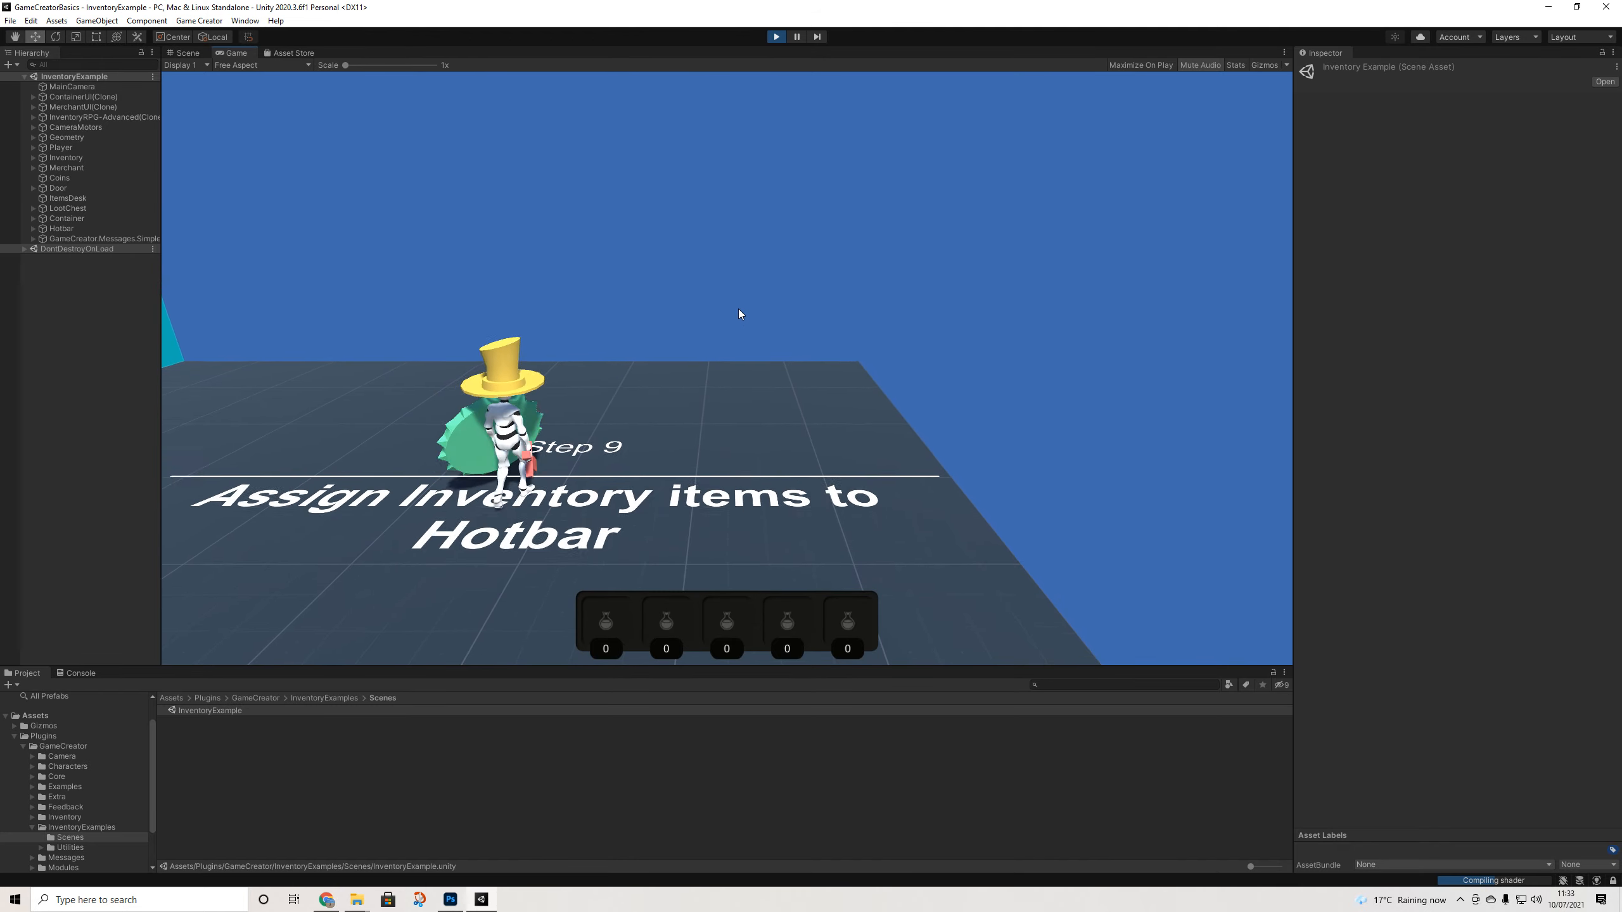
Try assigning the Hammer to the hotbar, equip it from the inventory instead, and close the inventory
key(i)
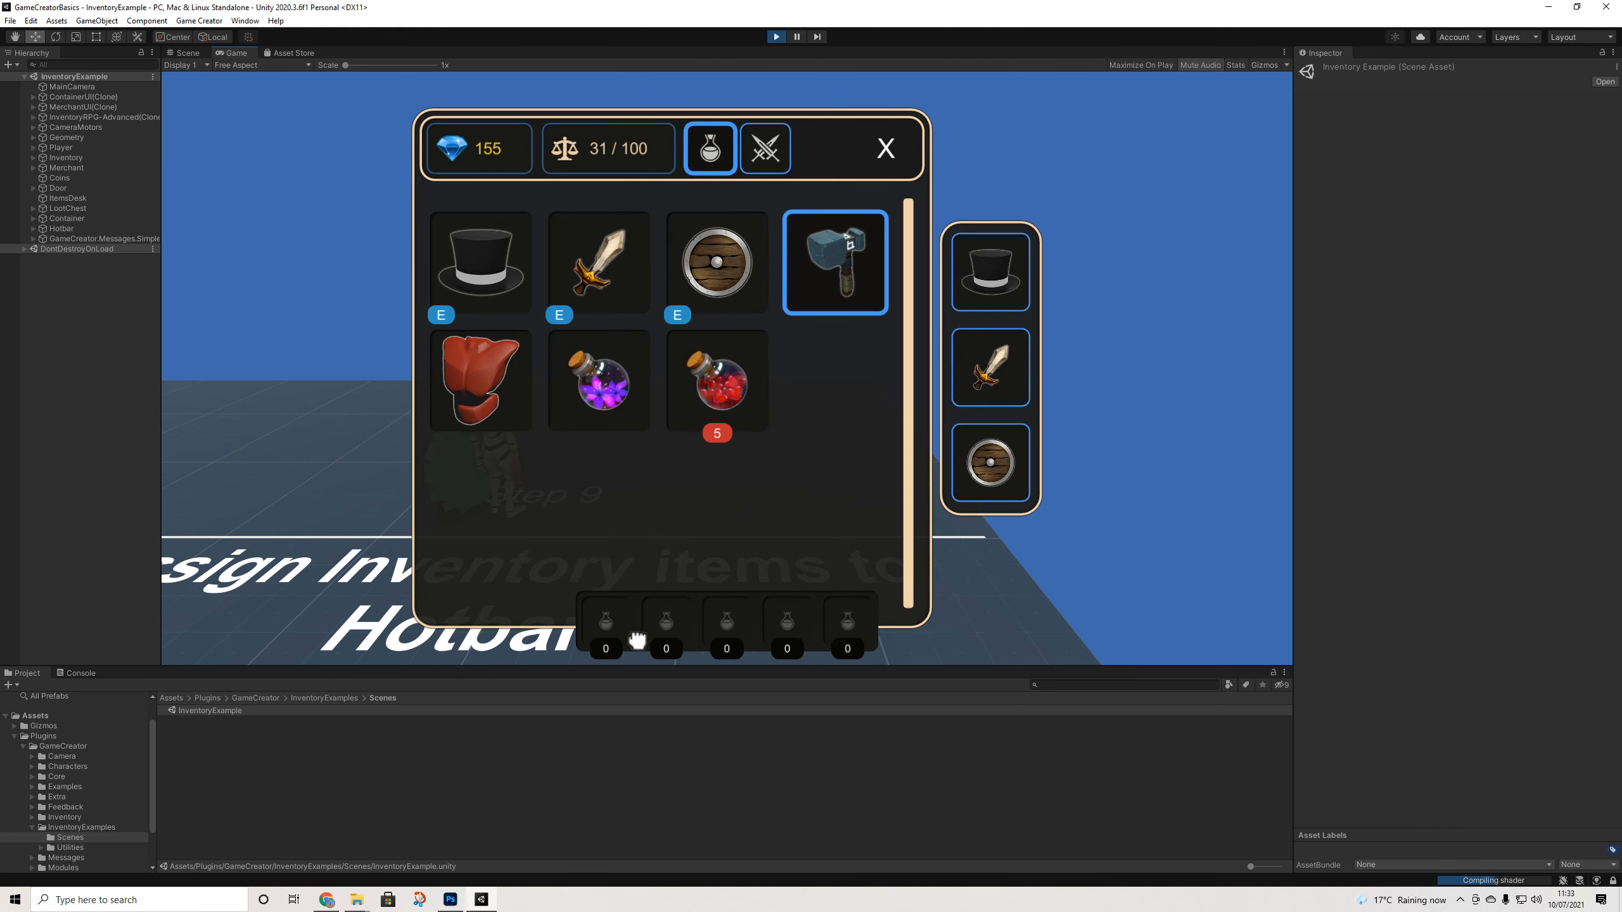
click(795, 288)
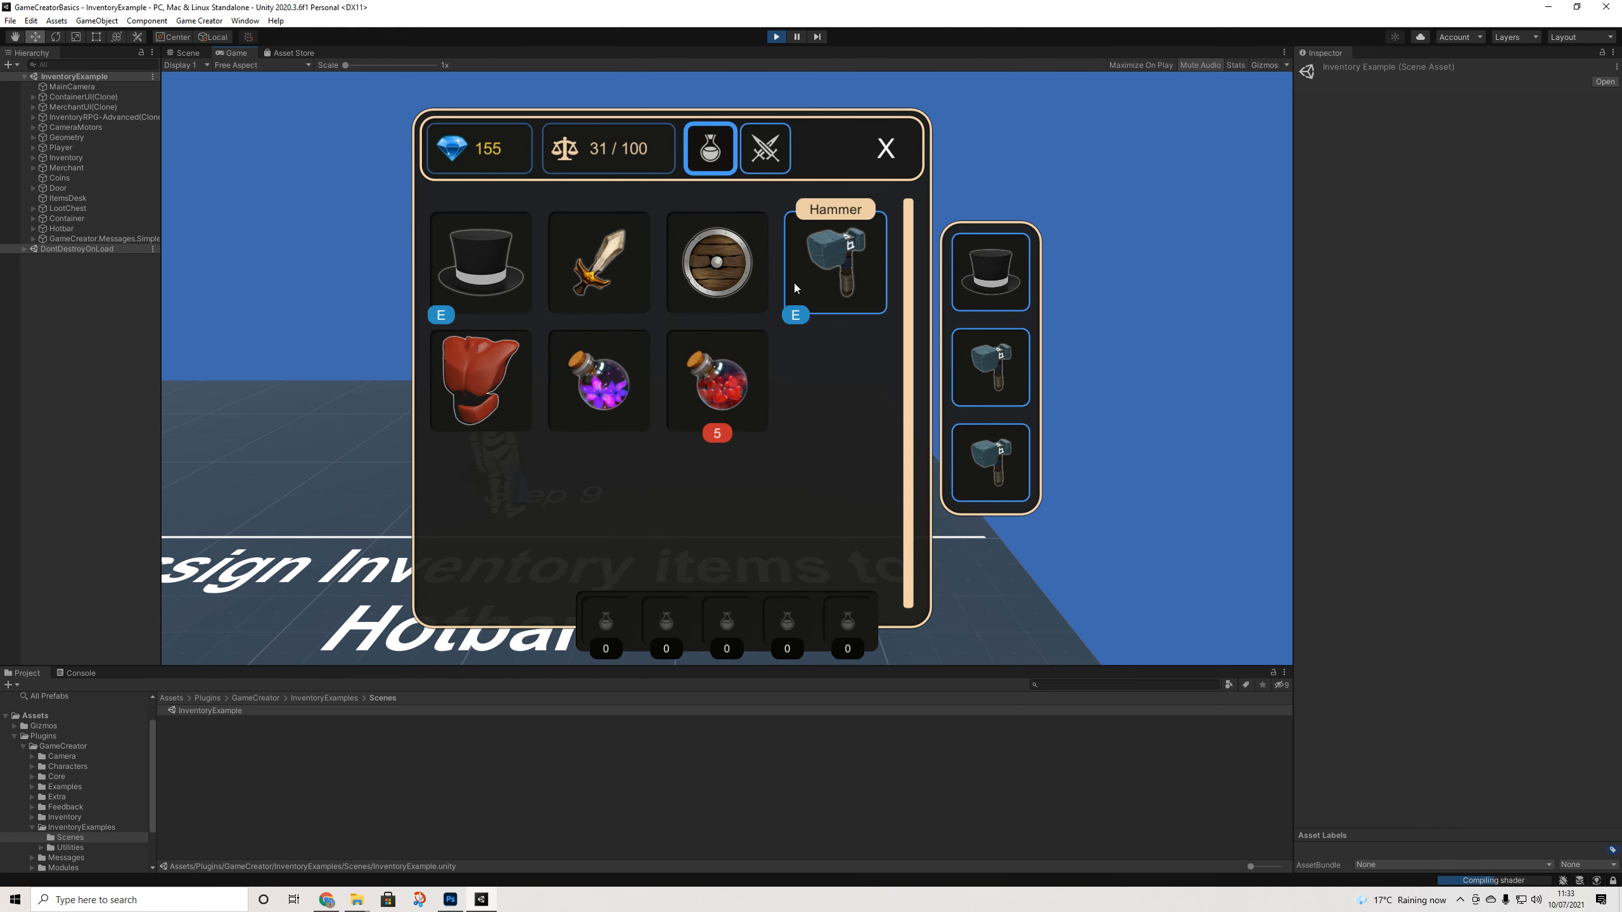
click(889, 149)
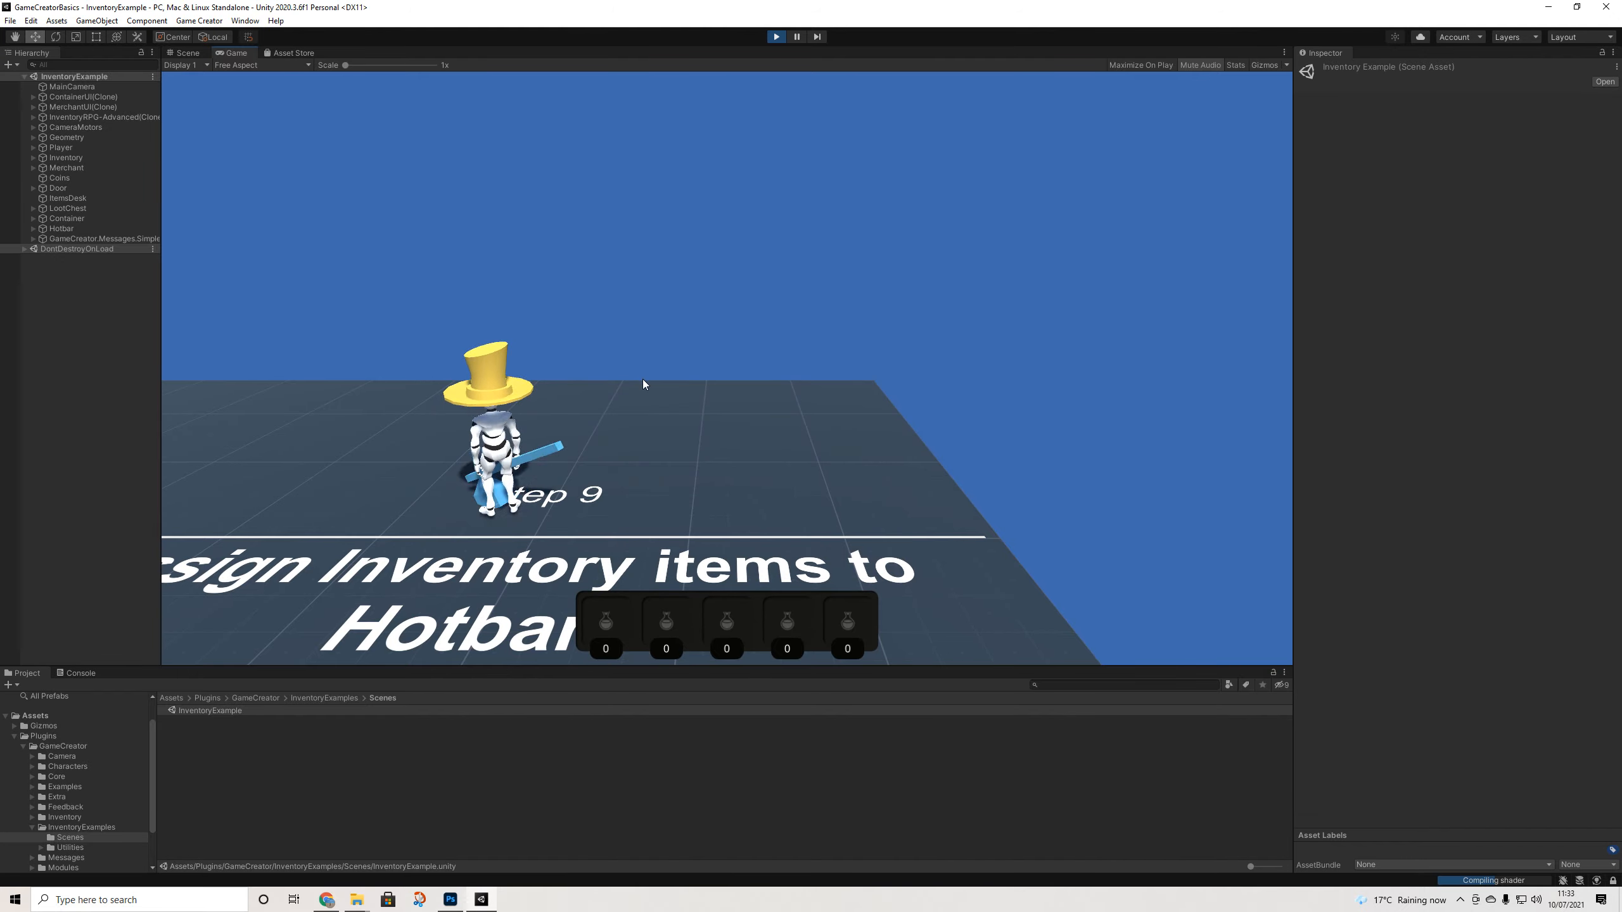
Walk the character around Step 9 and back to Step 8, and check the equipped items in the inventory
key(w)
key(d)
key(s)
key(a)
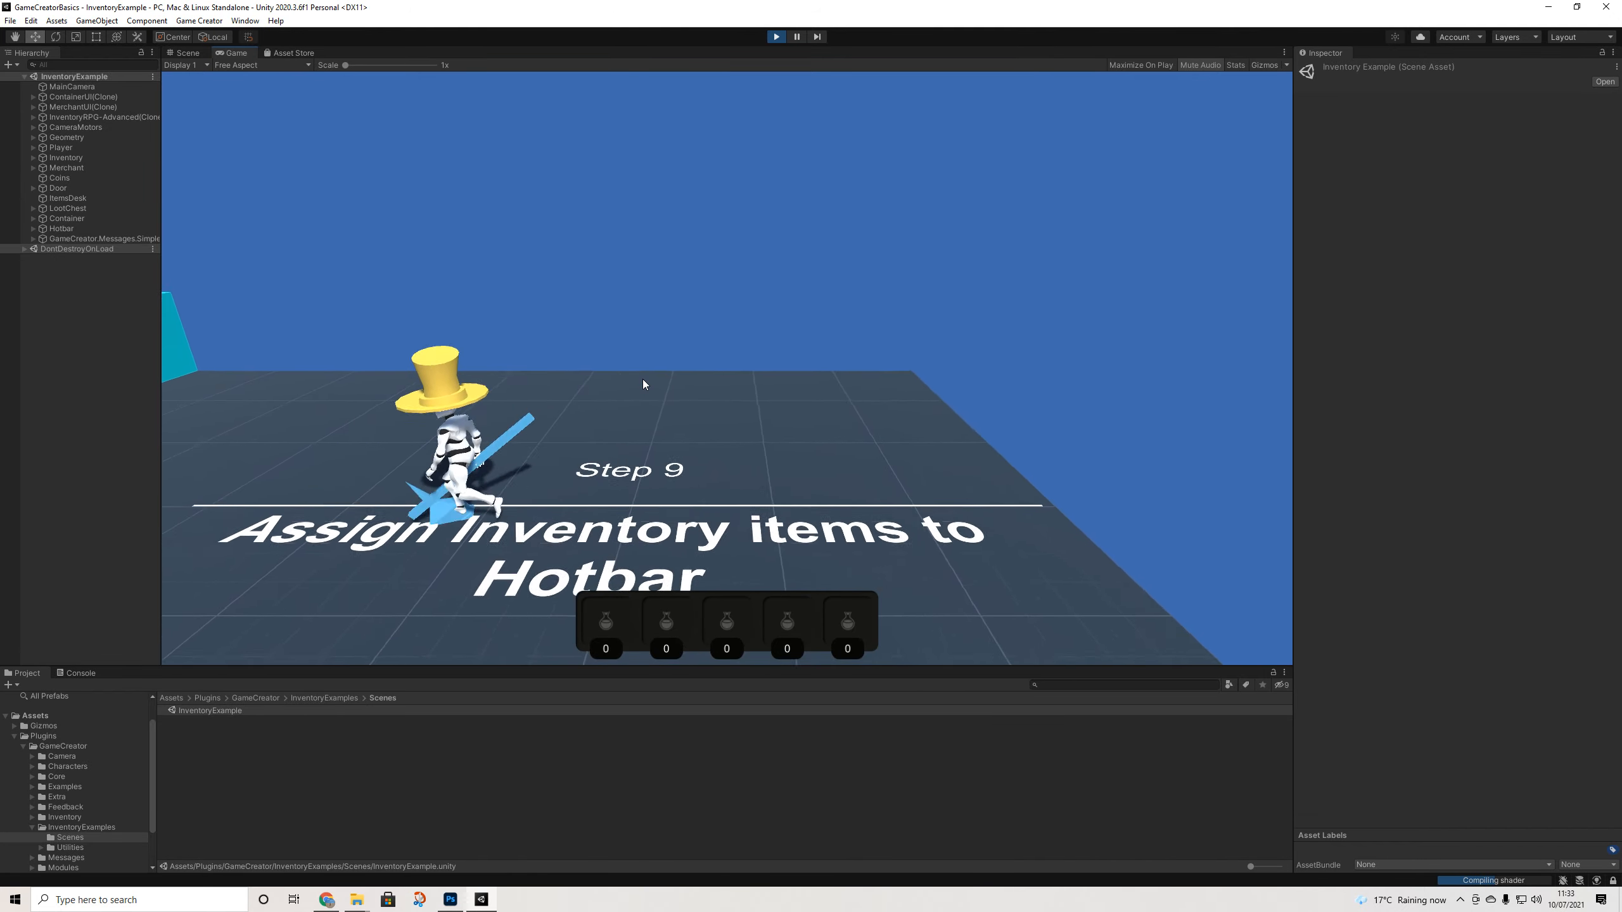
key(i)
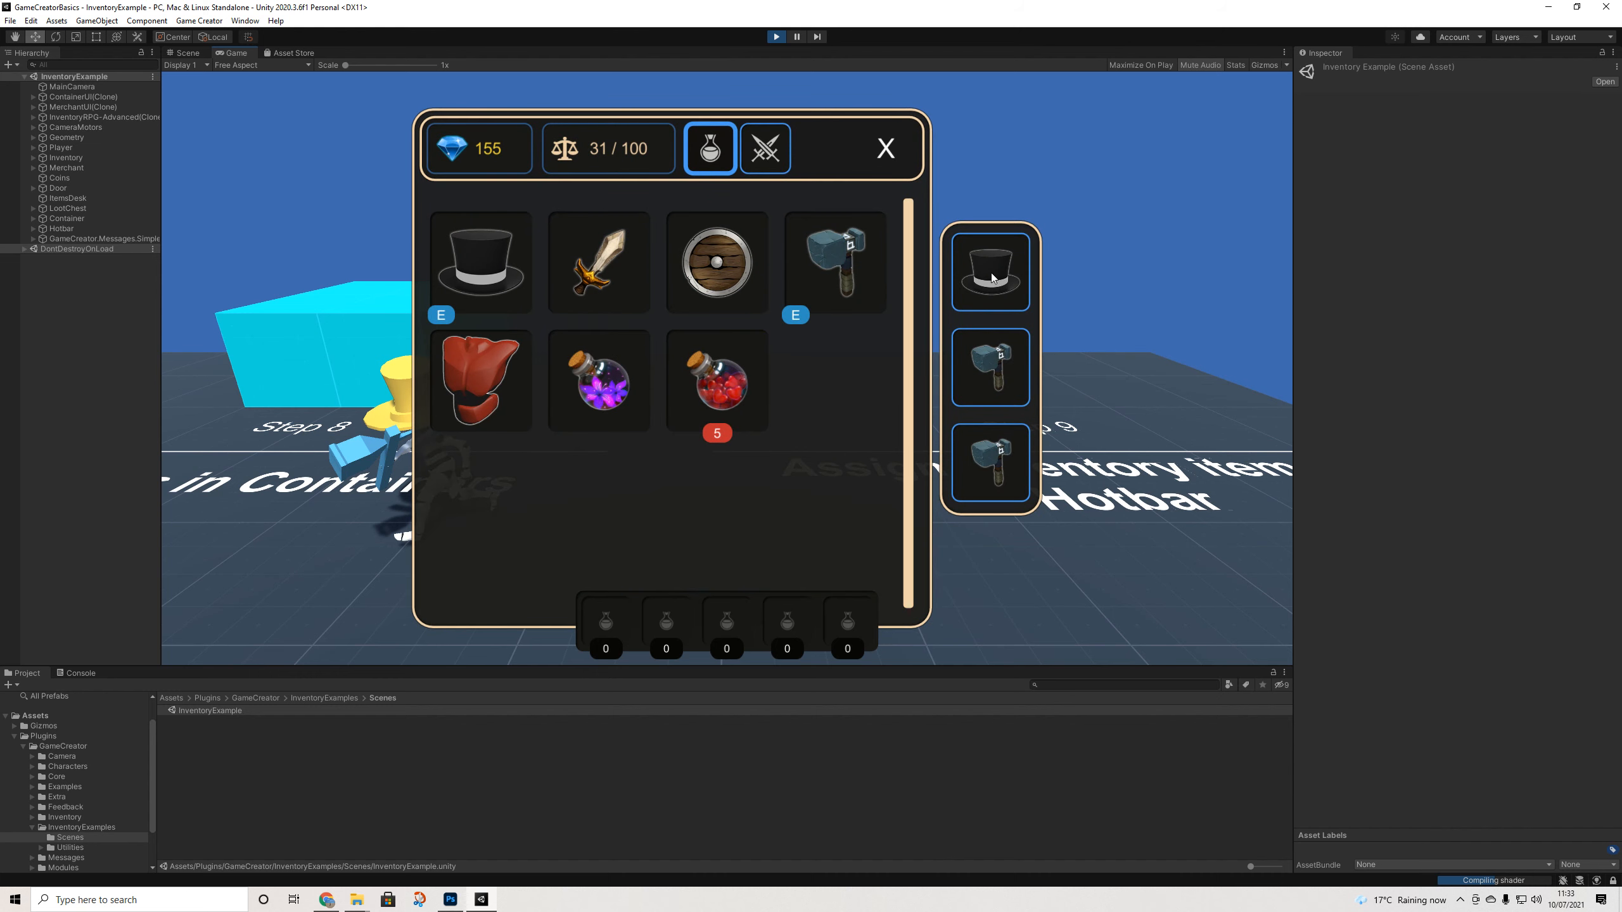
click(885, 153)
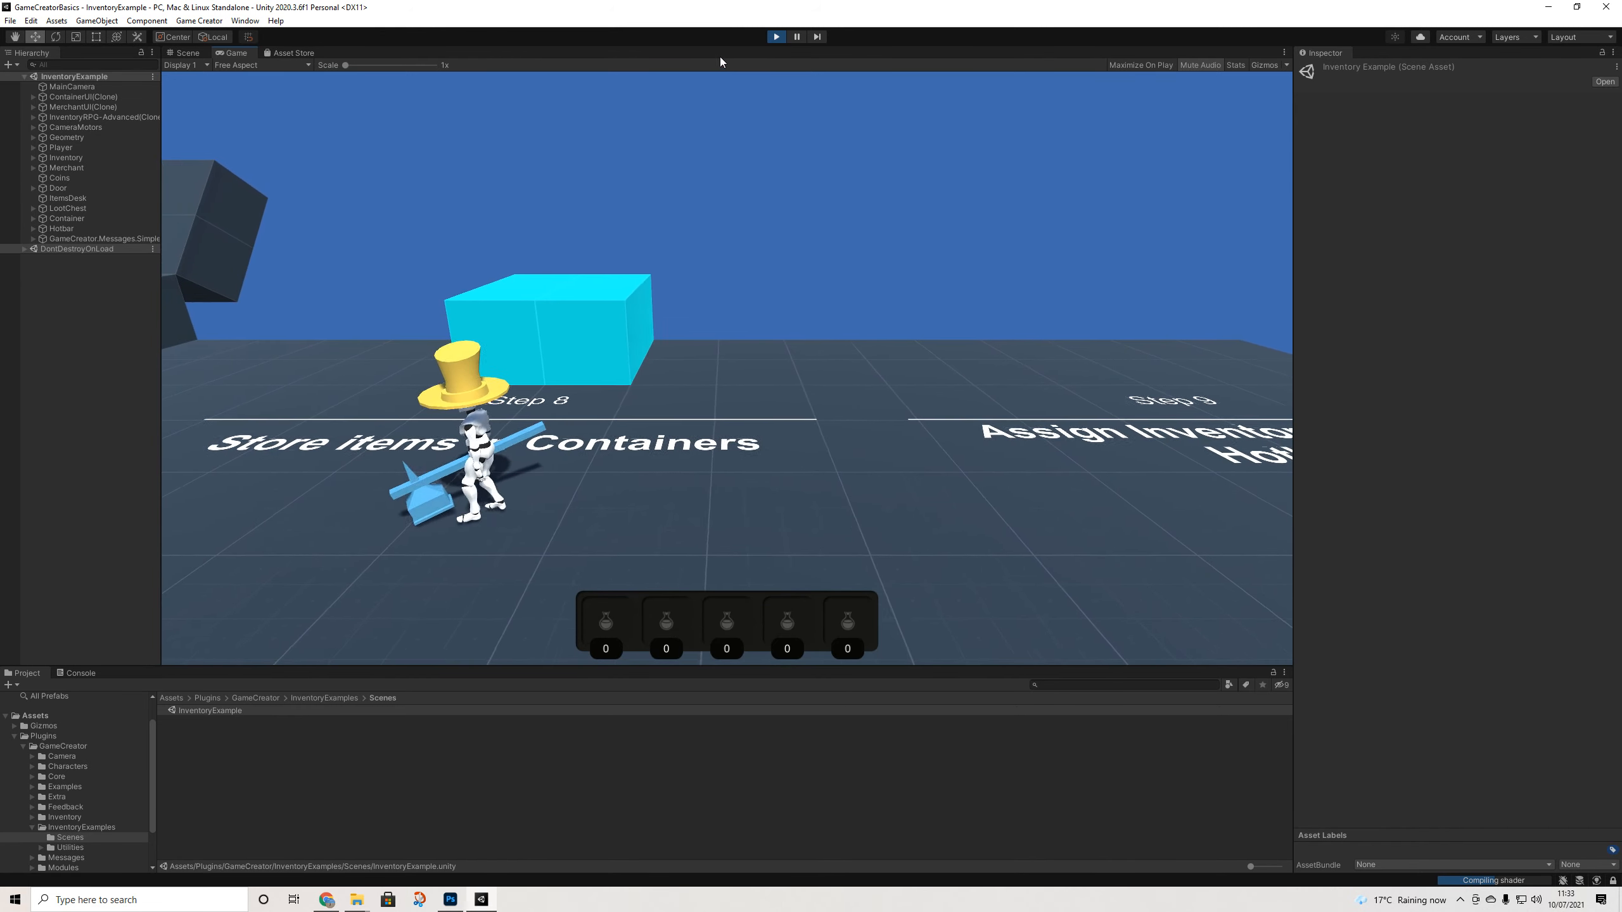
Stop play mode and frame the entire example level in the Scene view
click(776, 41)
scroll(758, 307, down, 5)
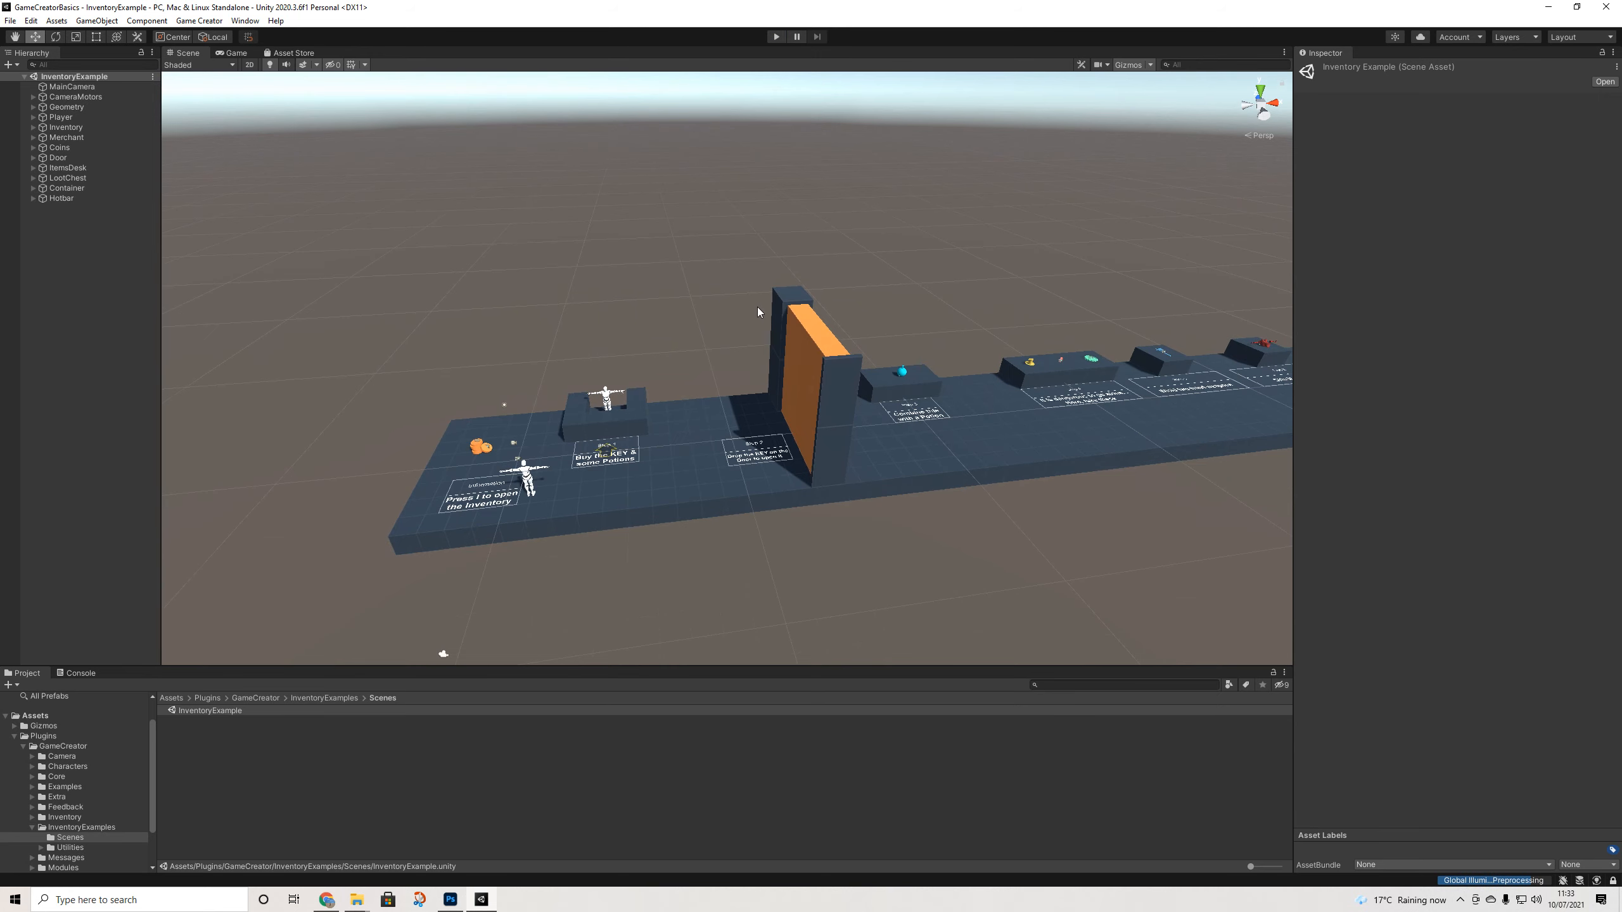
middle_drag(822, 325, 618, 370)
middle_drag(684, 367, 698, 377)
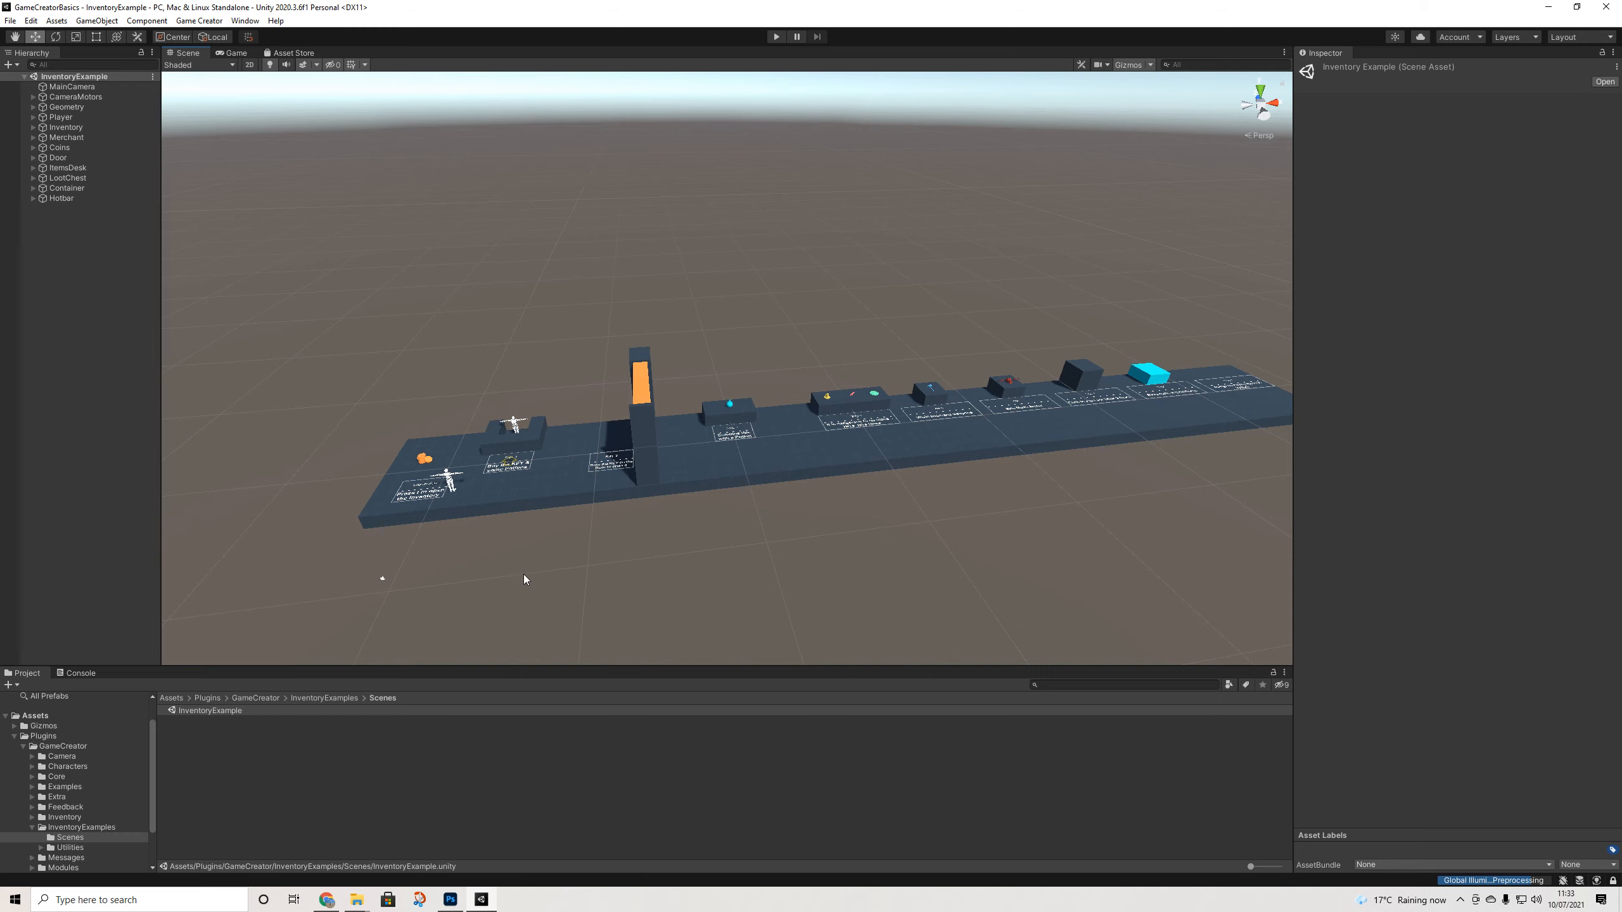
scroll(579, 530, down, 2)
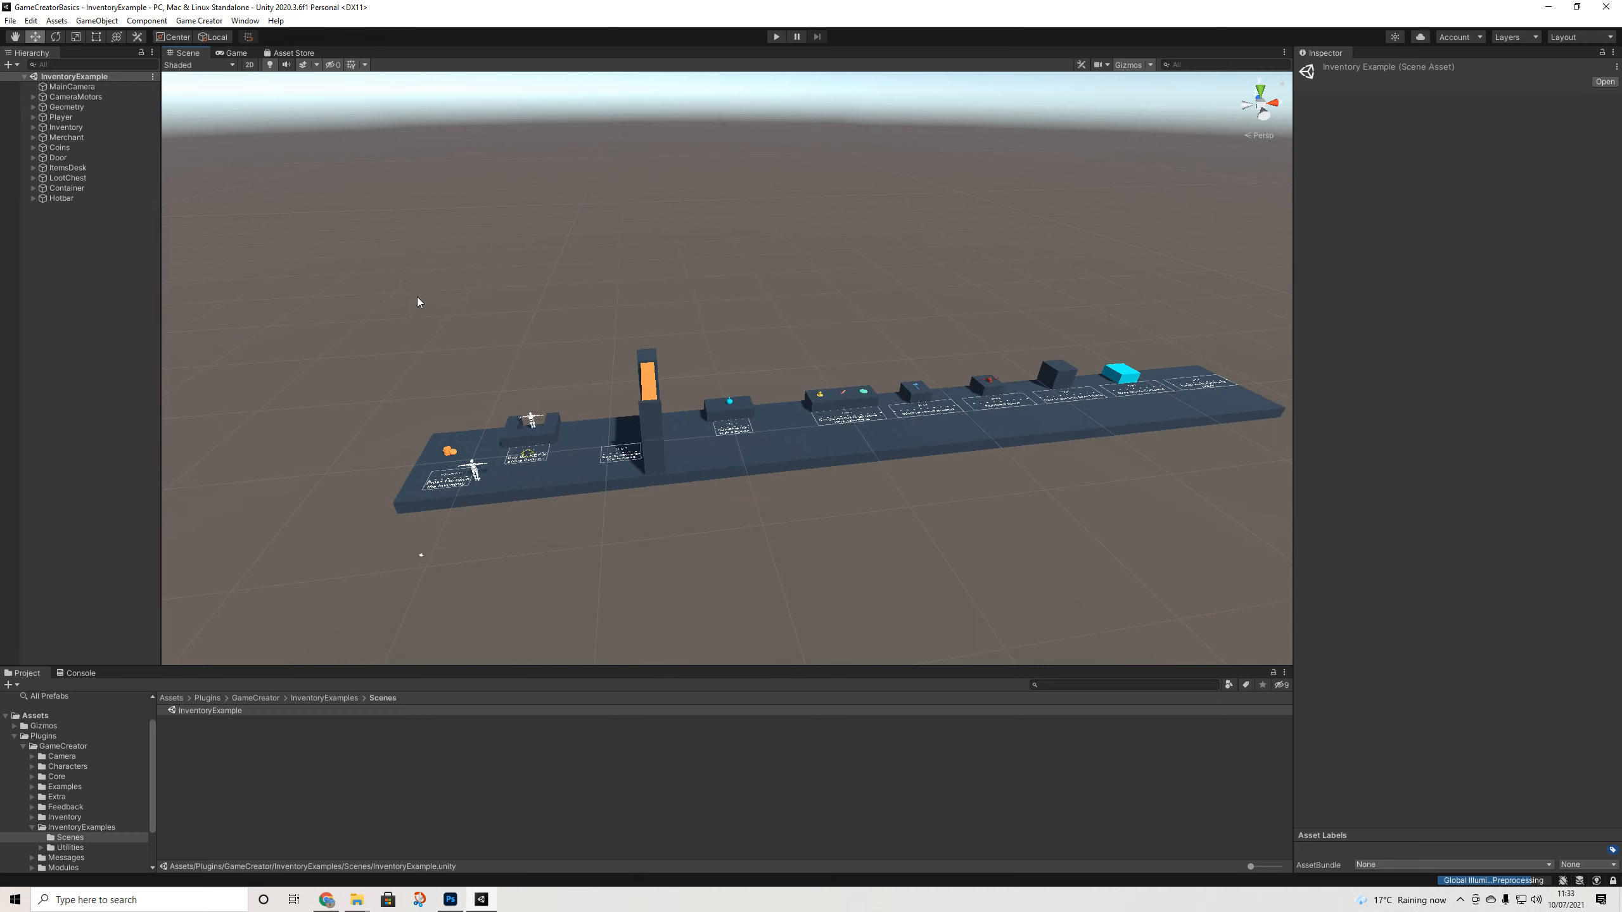
Open SampleScene from the project's Scenes folder and frame the player character in the Scene view
click(32, 827)
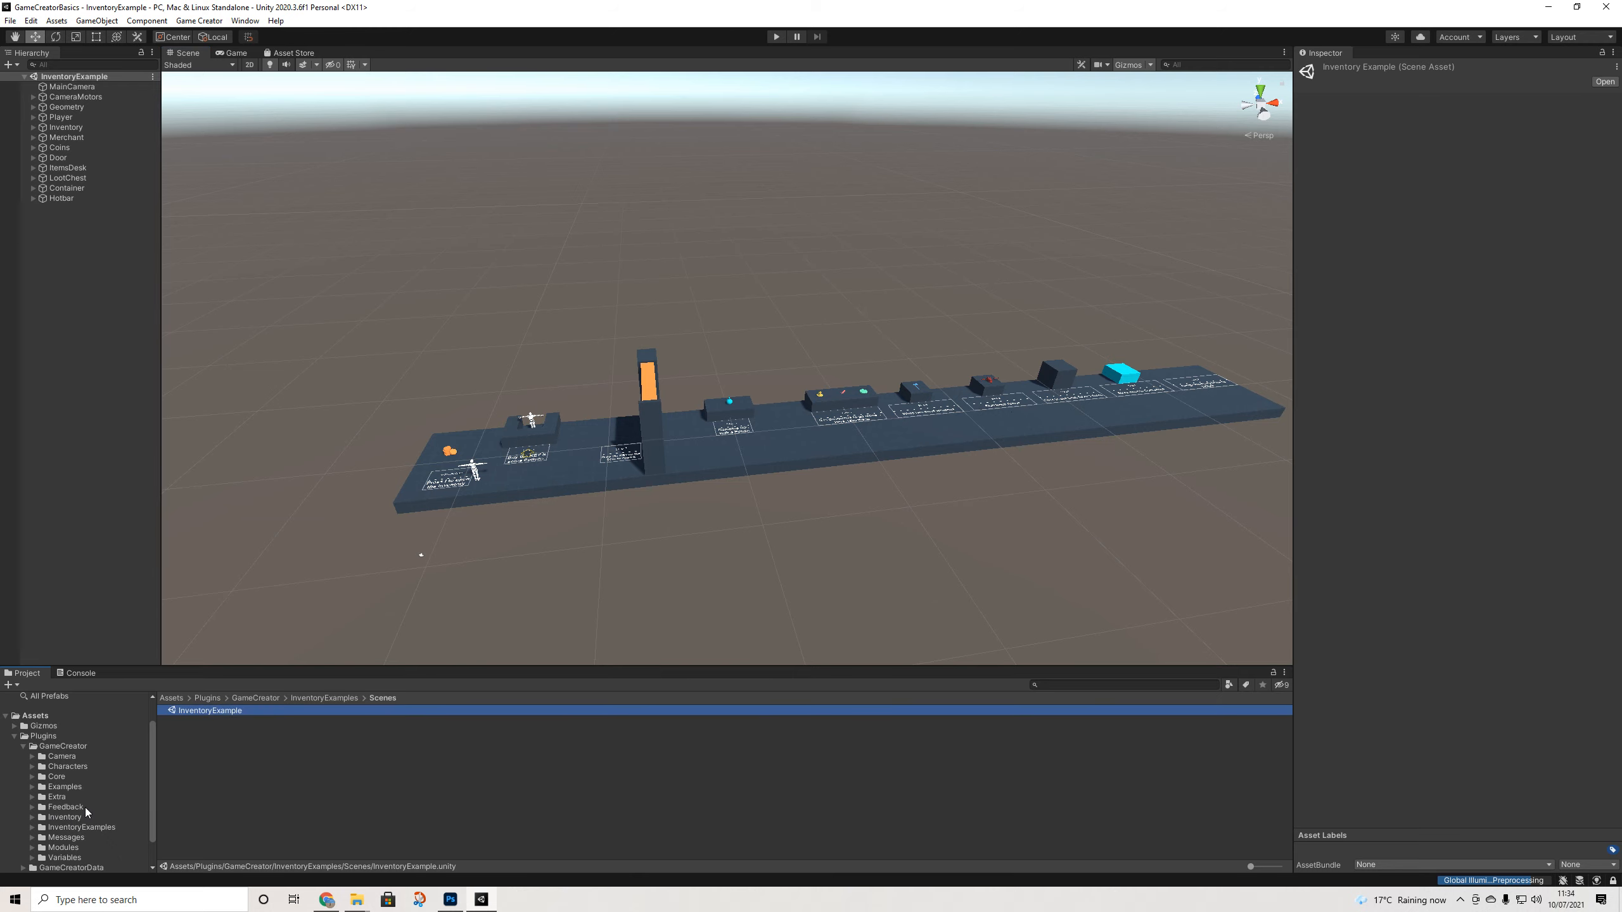
click(64, 747)
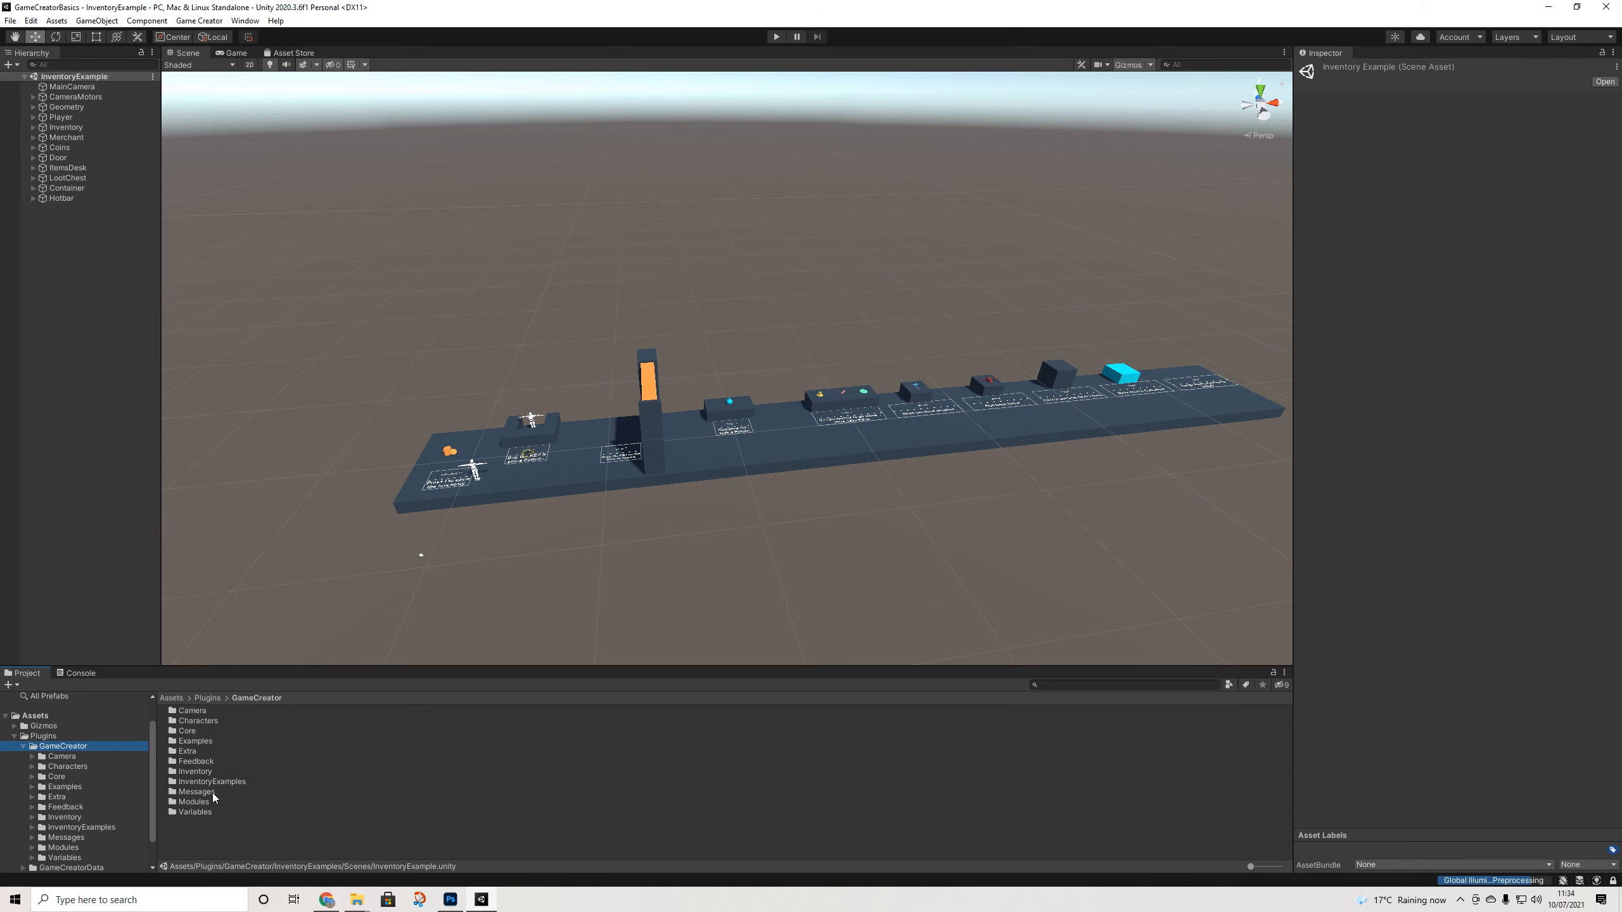
scroll(51, 792, down, 1)
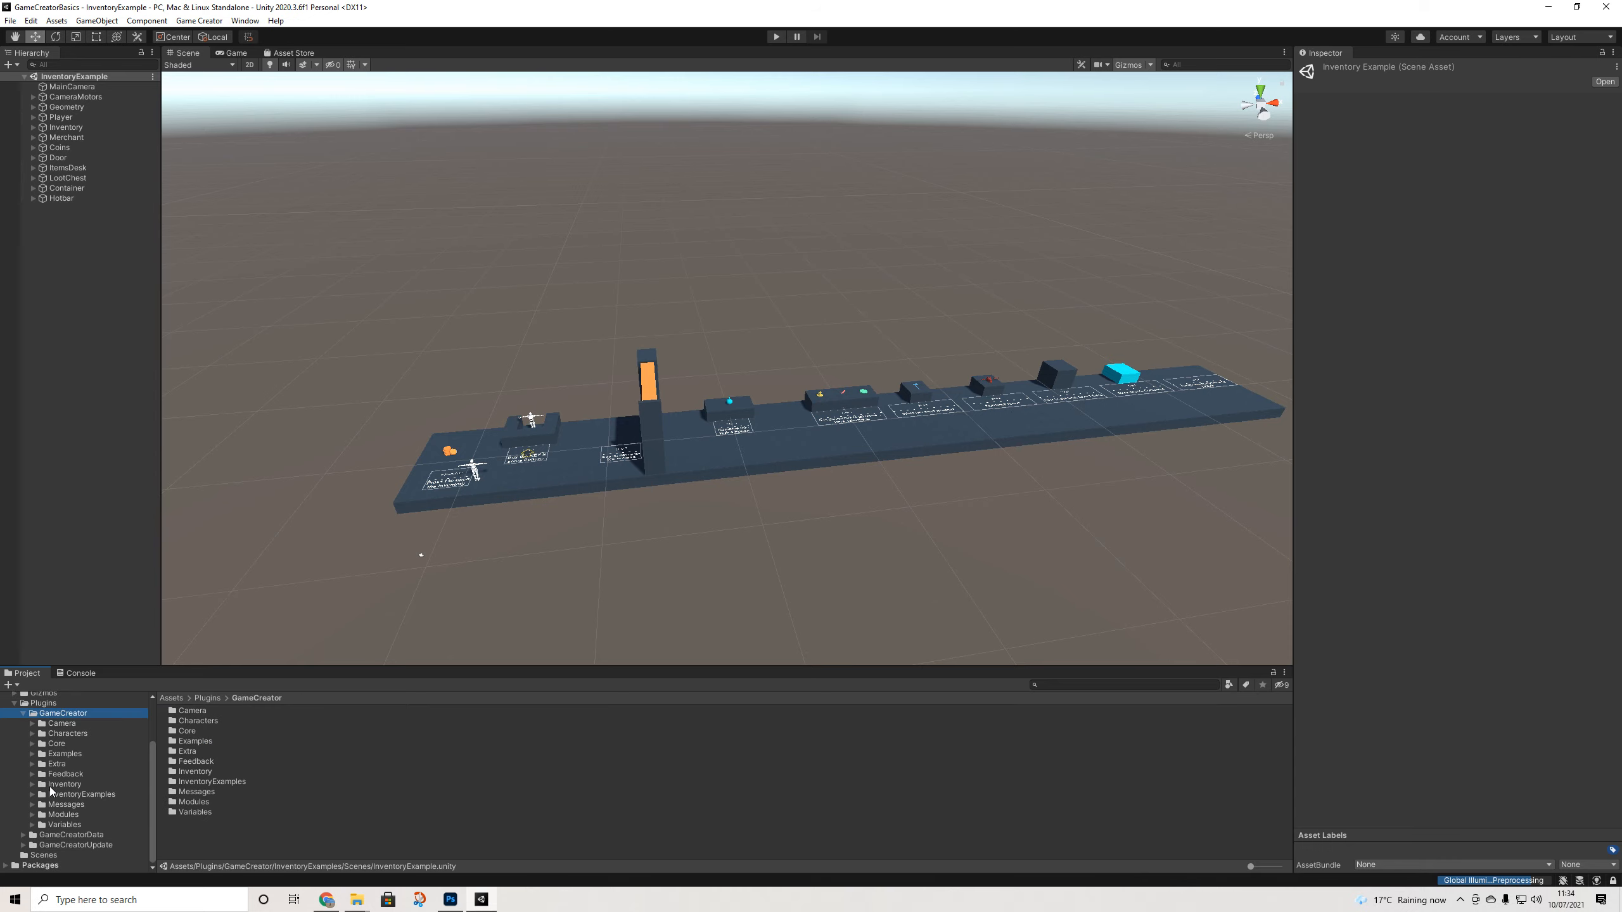
click(44, 856)
double_click(210, 724)
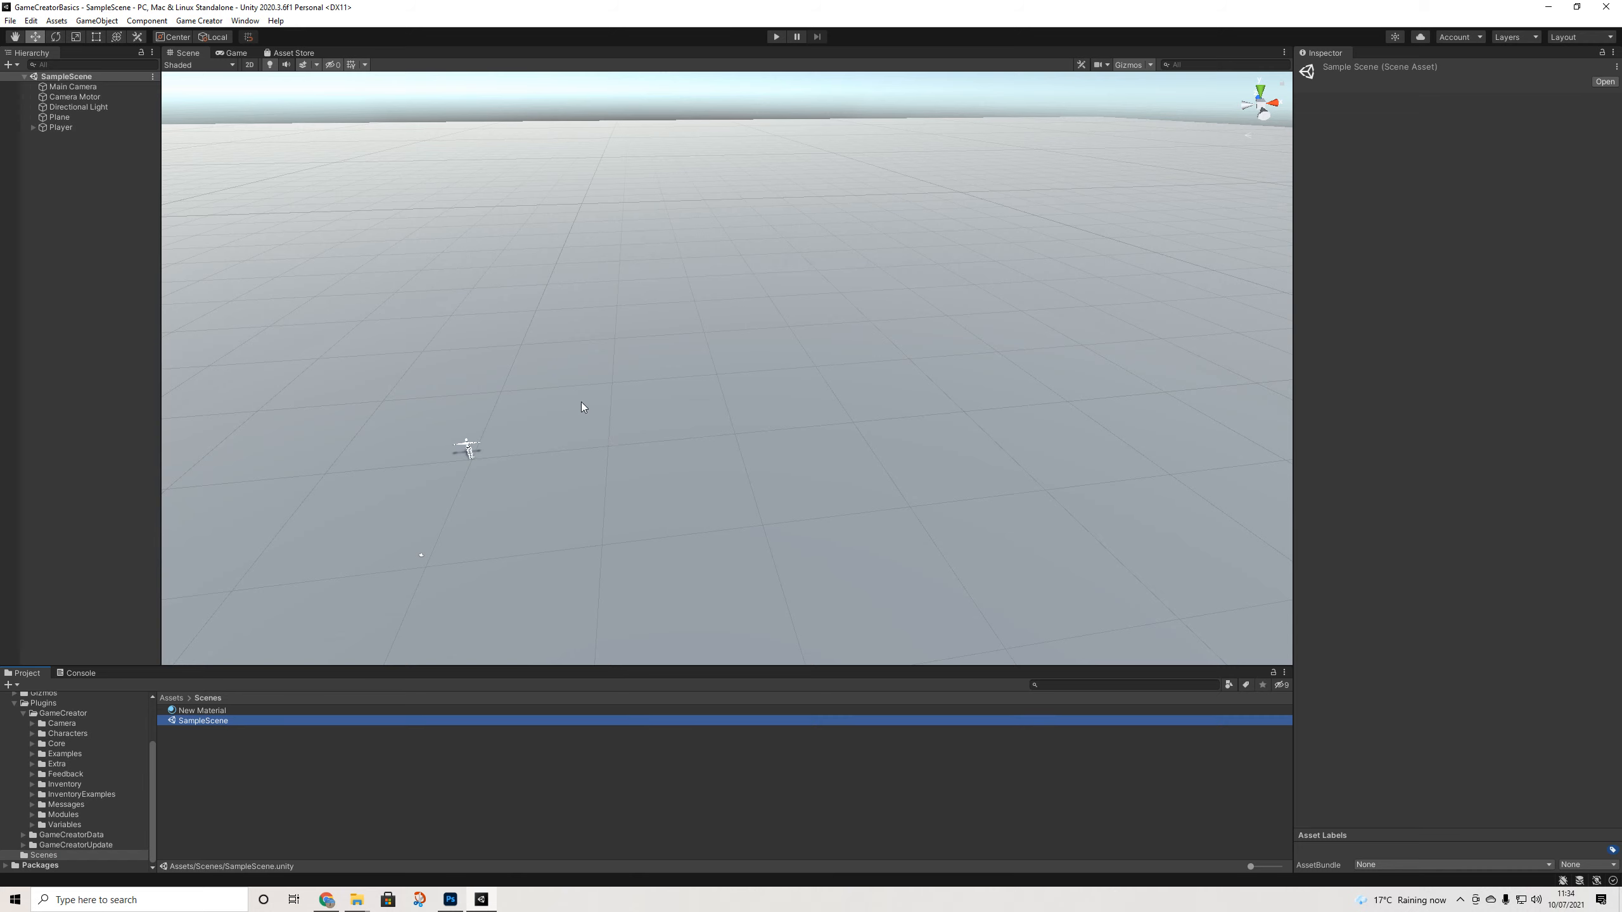
scroll(983, 432, up, 5)
middle_drag(1013, 445, 791, 409)
scroll(791, 413, up, 3)
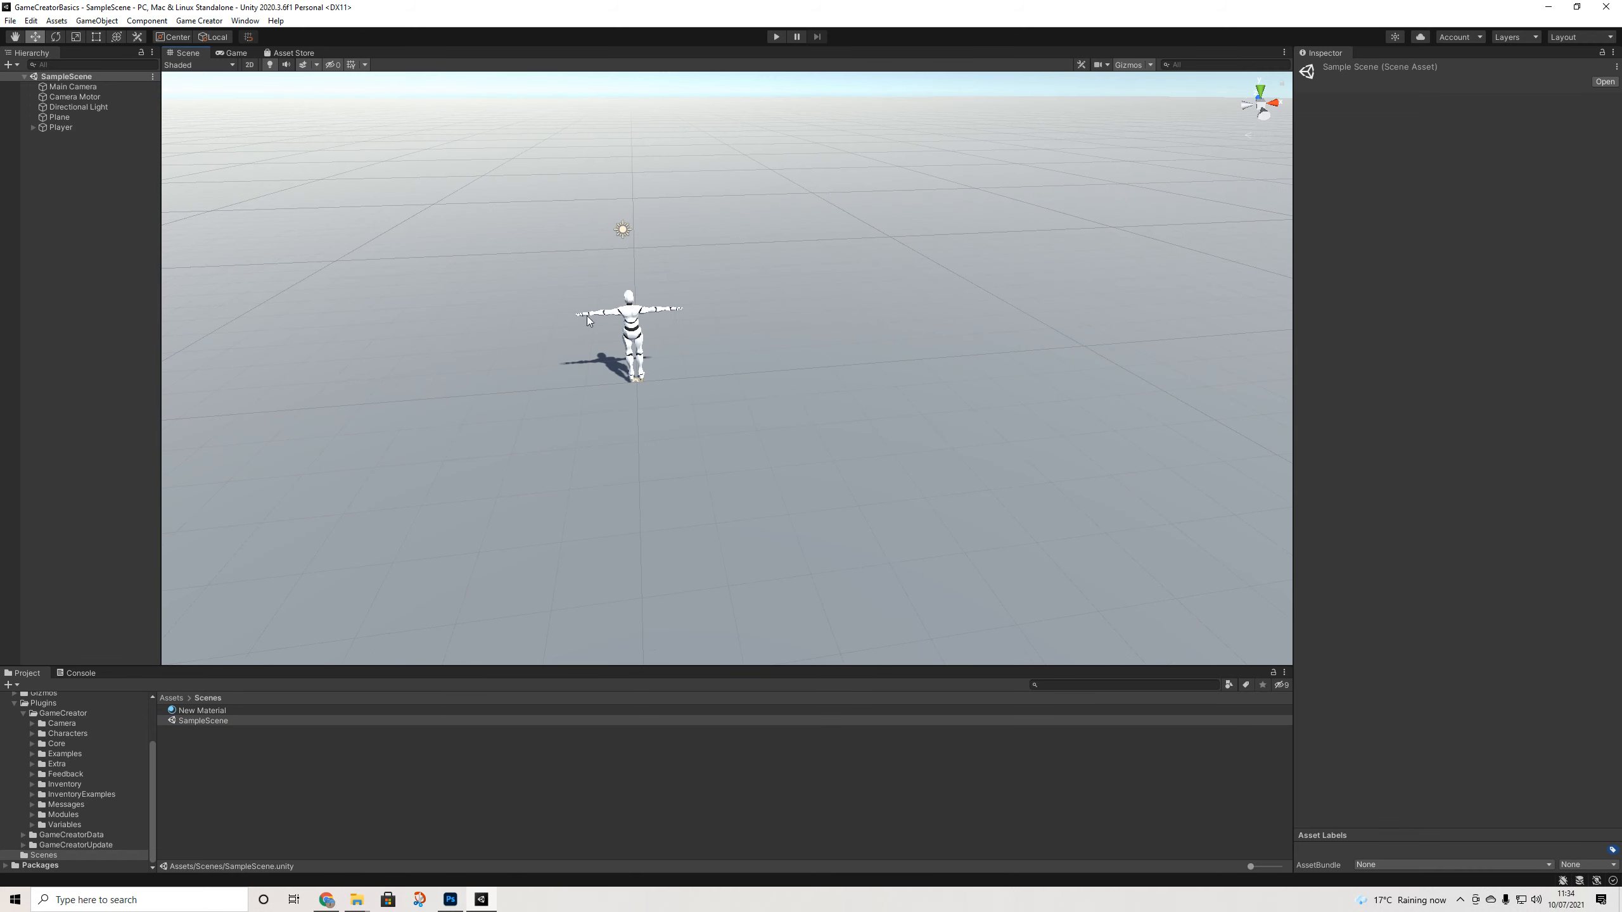
Open the Game Creator preferences and look through the Inventory catalogue, types, recipes and settings
click(207, 22)
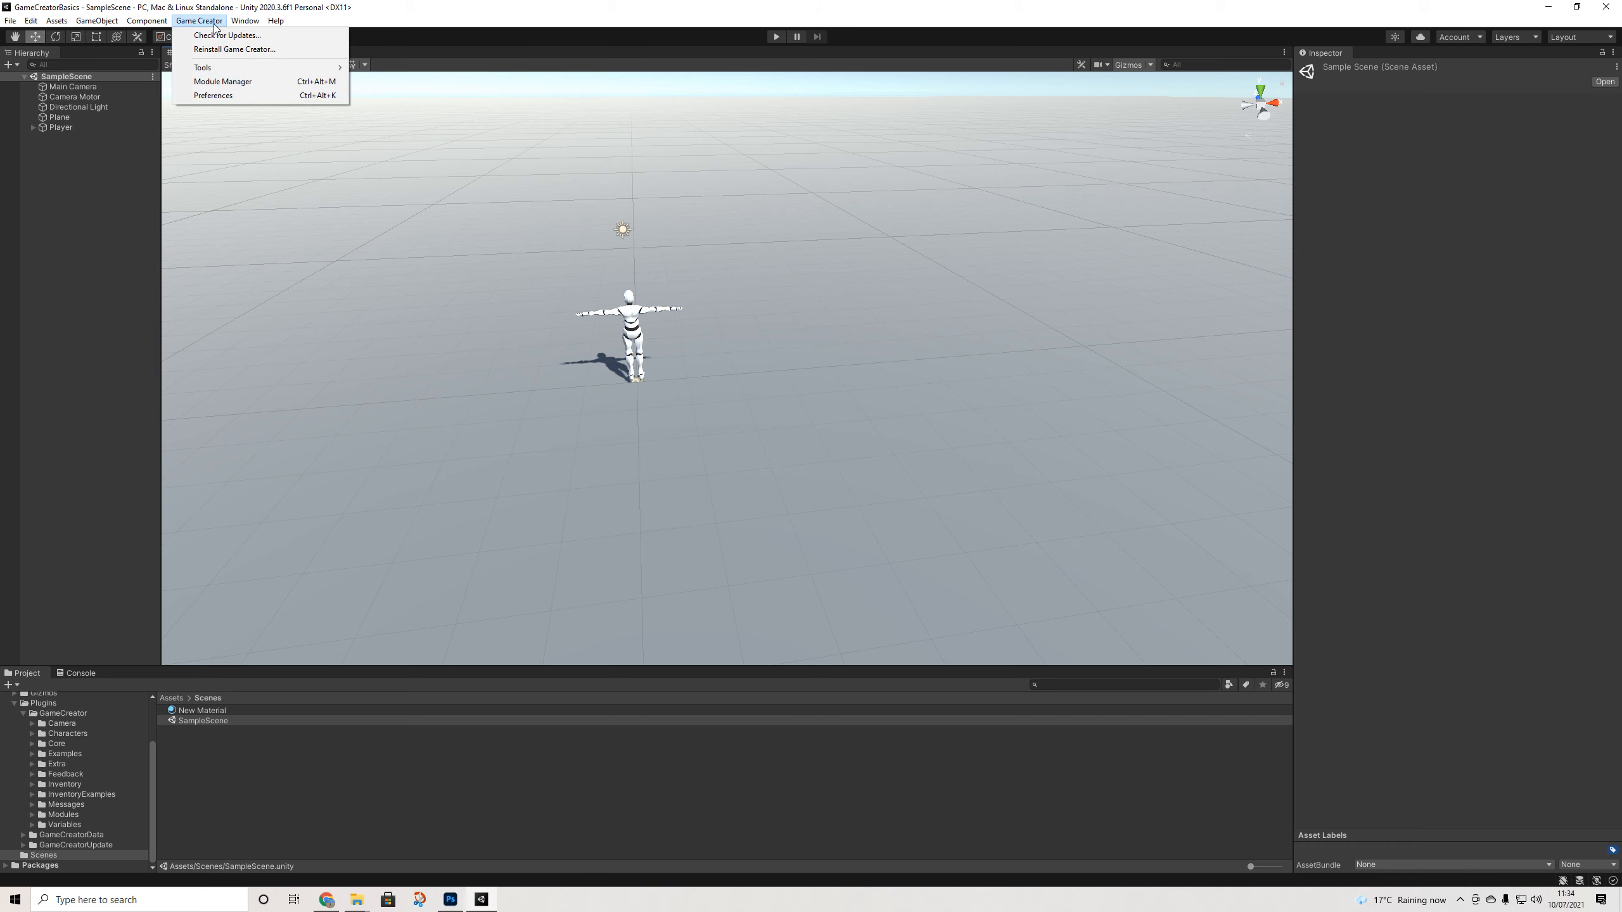
click(218, 95)
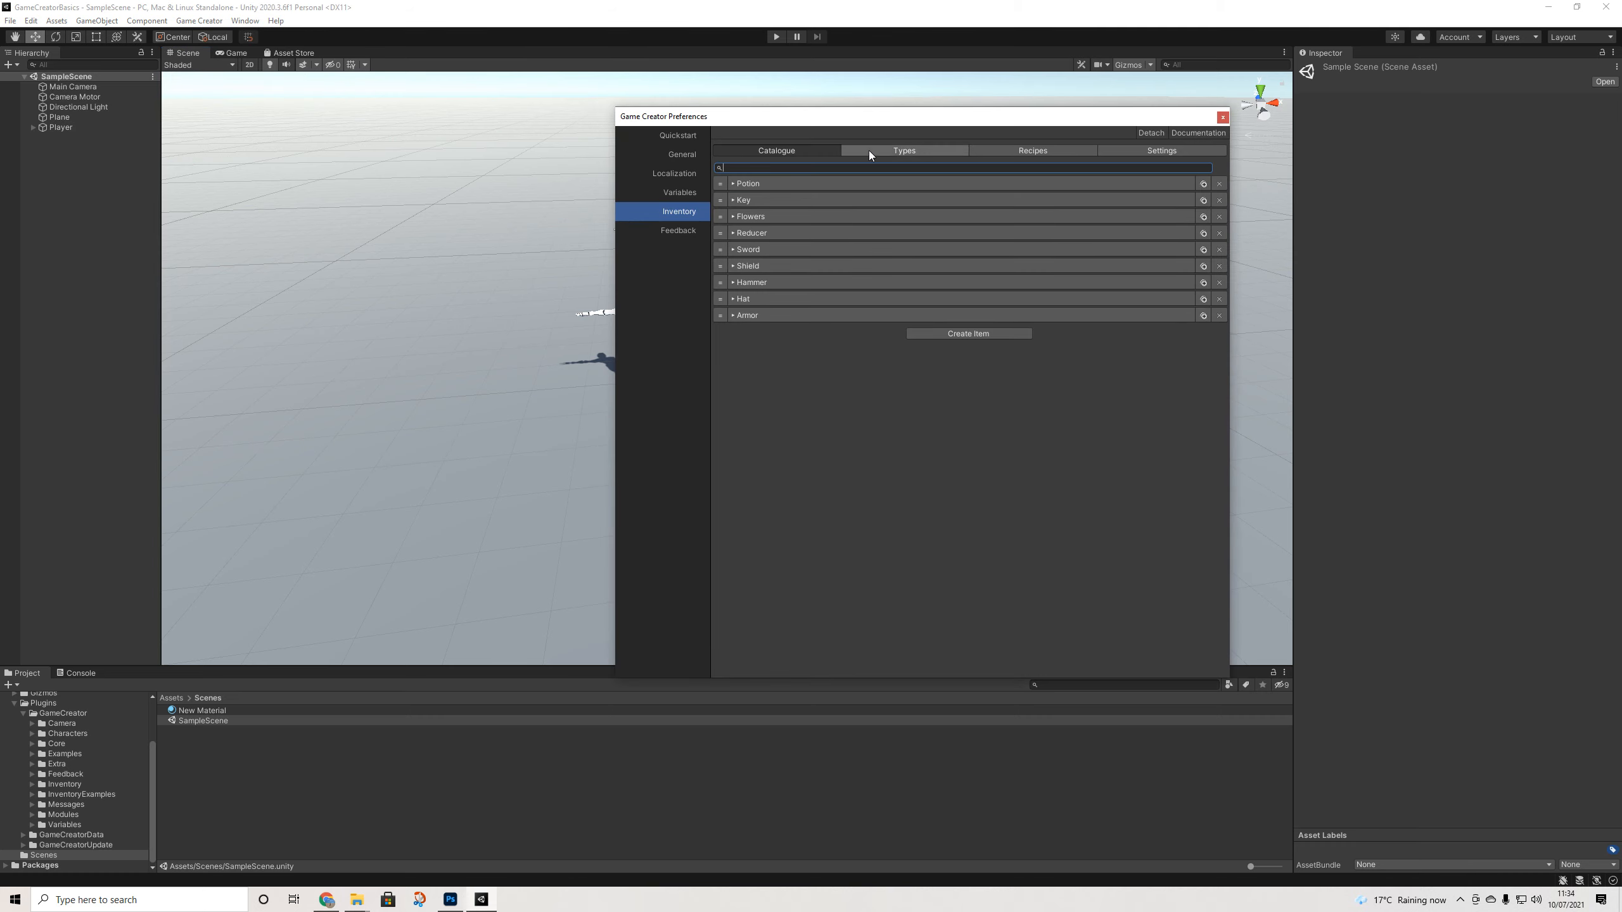
drag(853, 121, 601, 99)
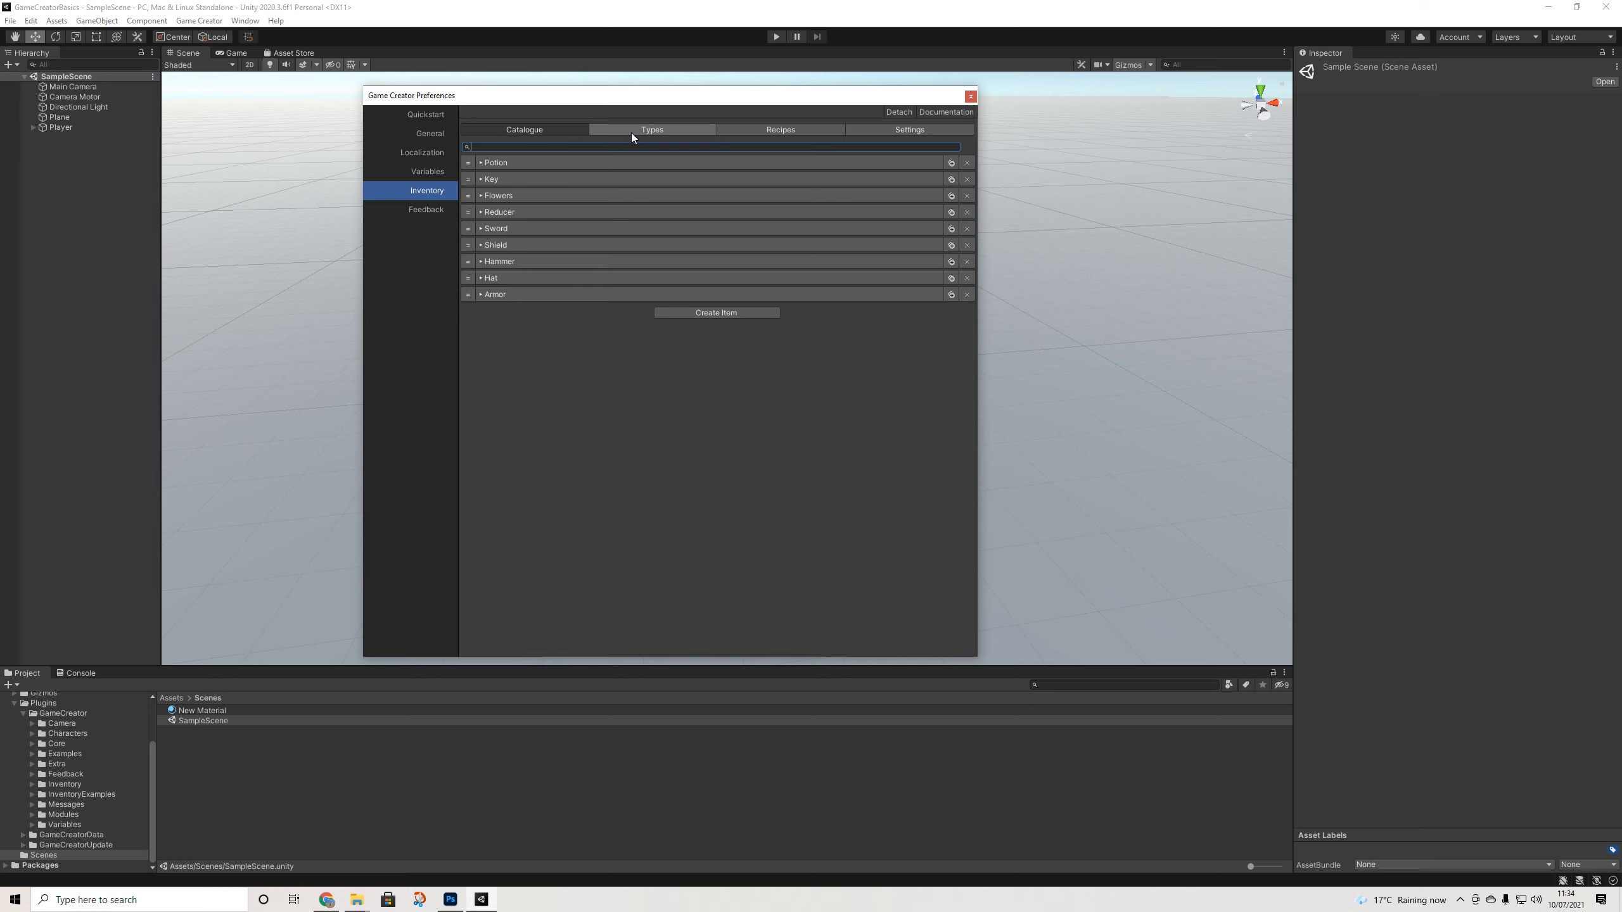
click(512, 163)
click(520, 165)
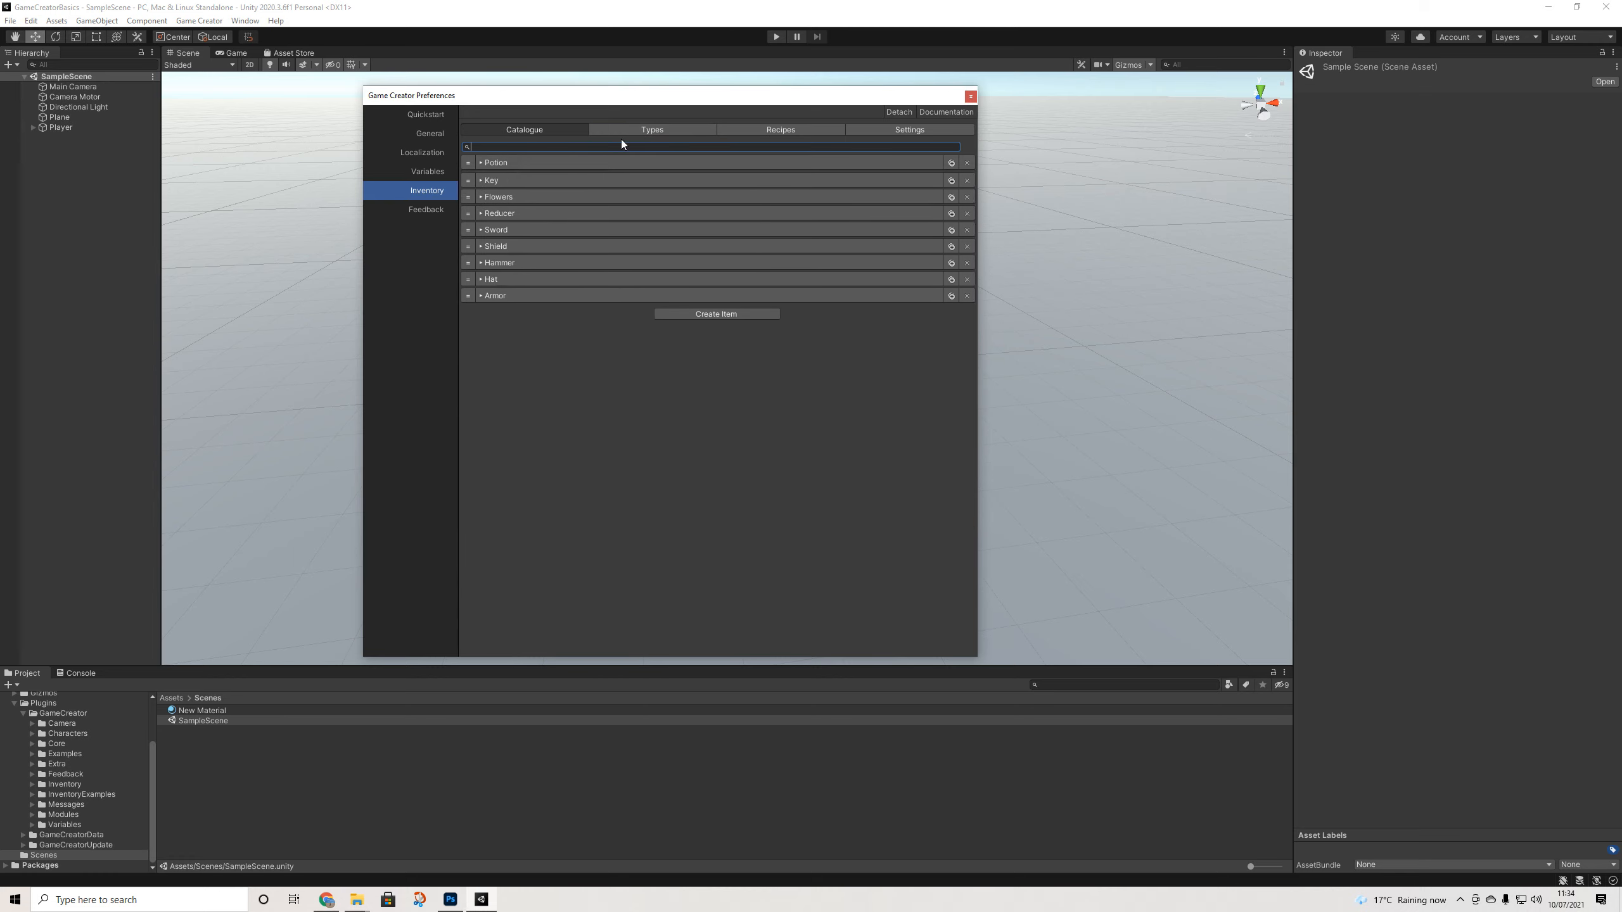
click(639, 129)
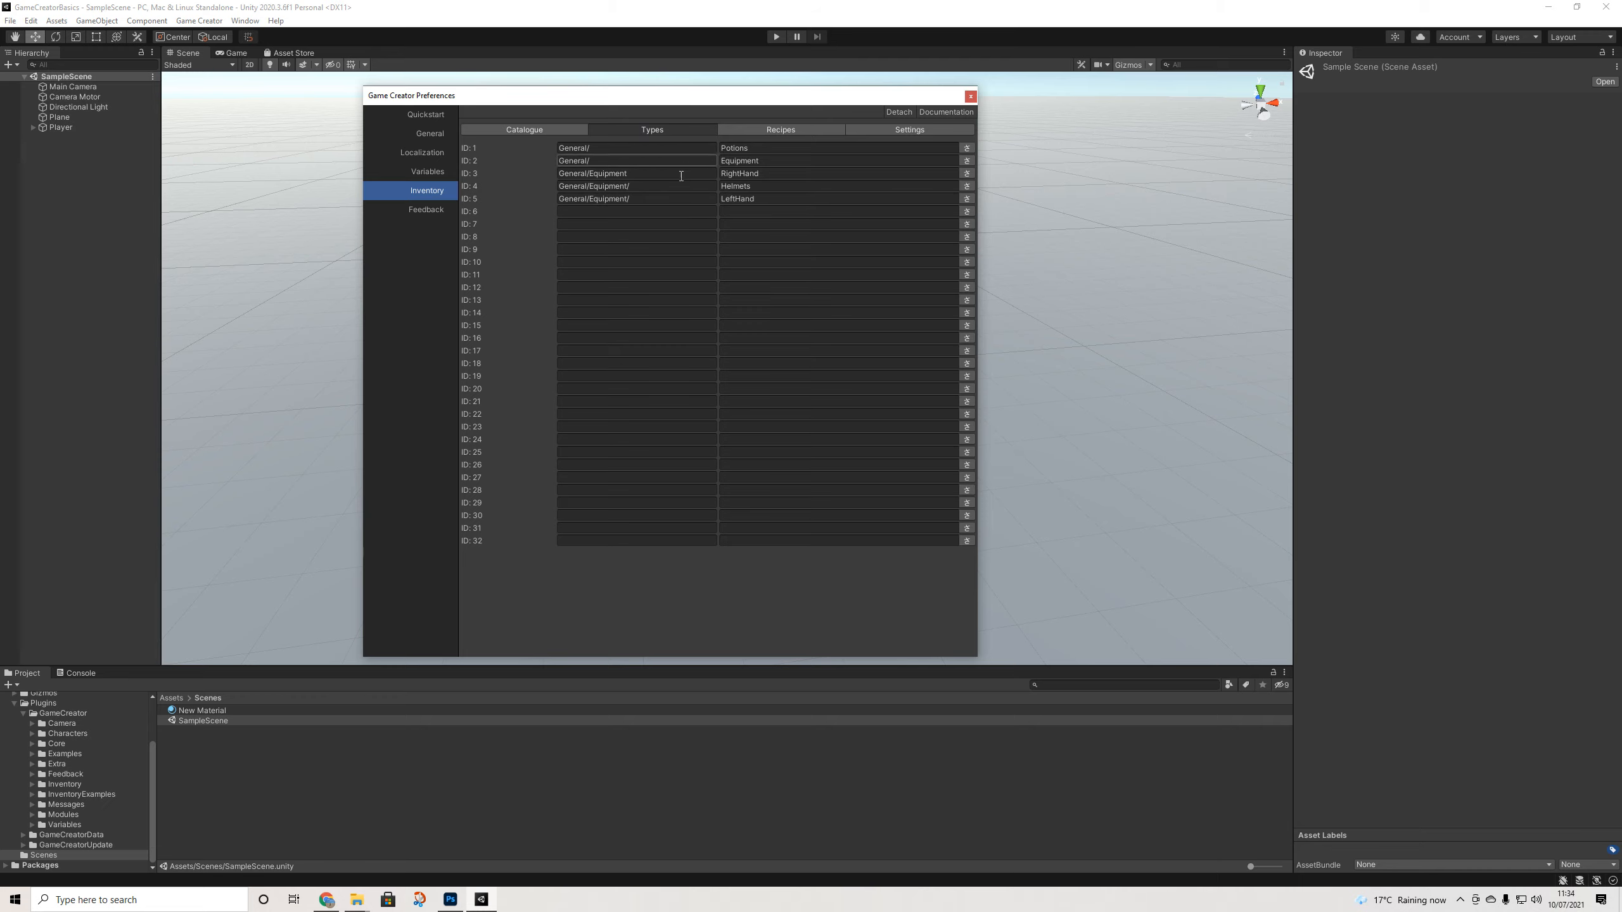
click(773, 130)
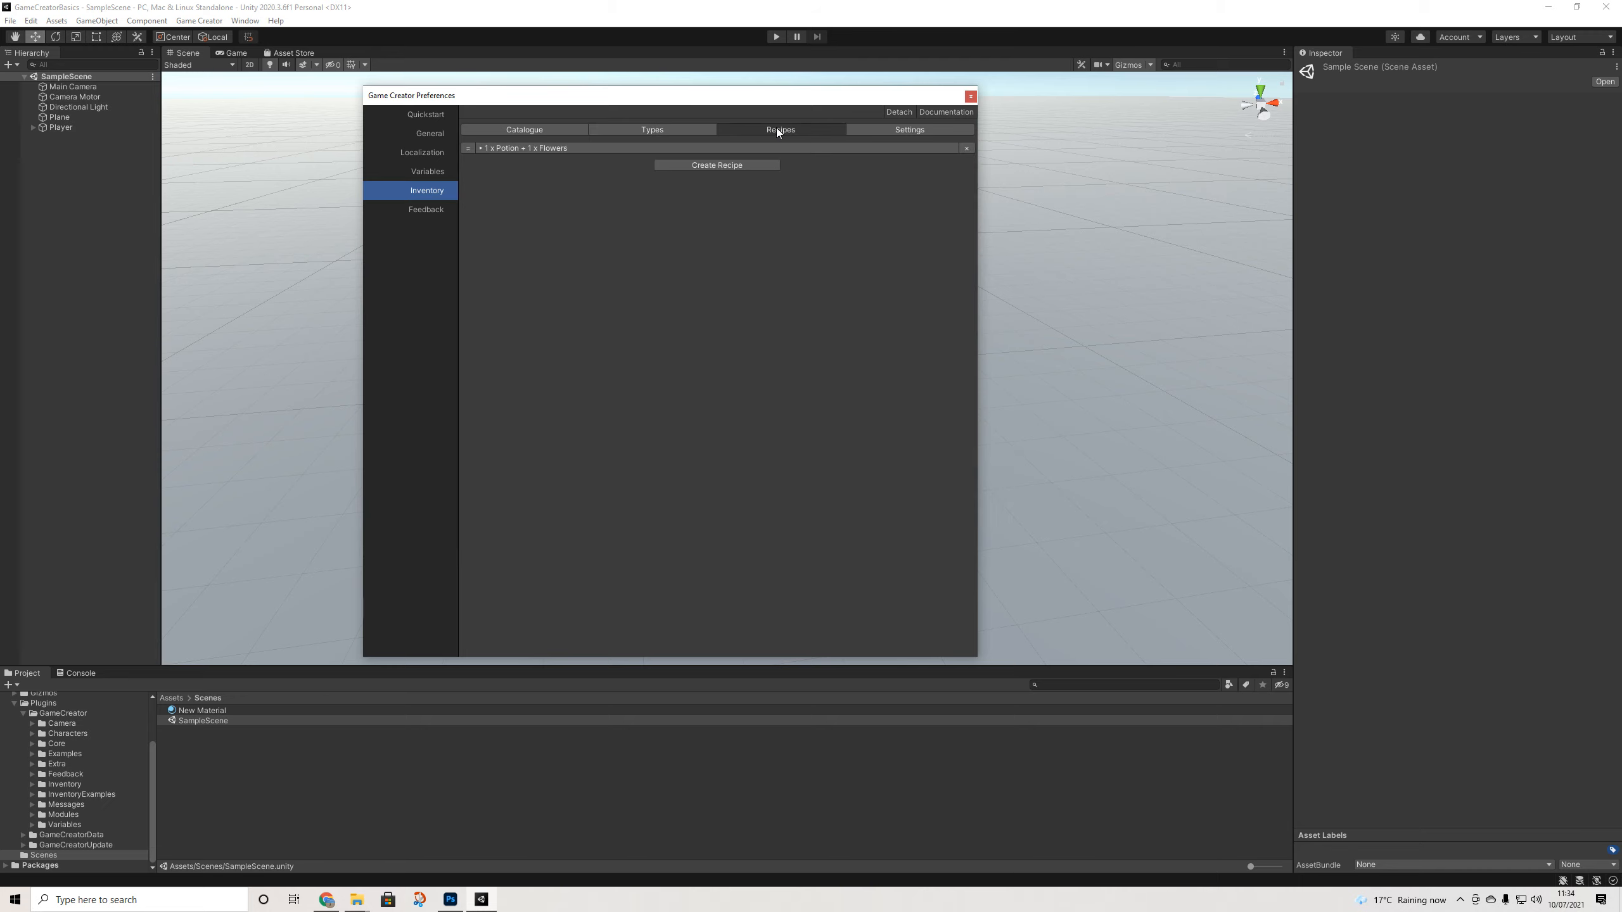
click(872, 130)
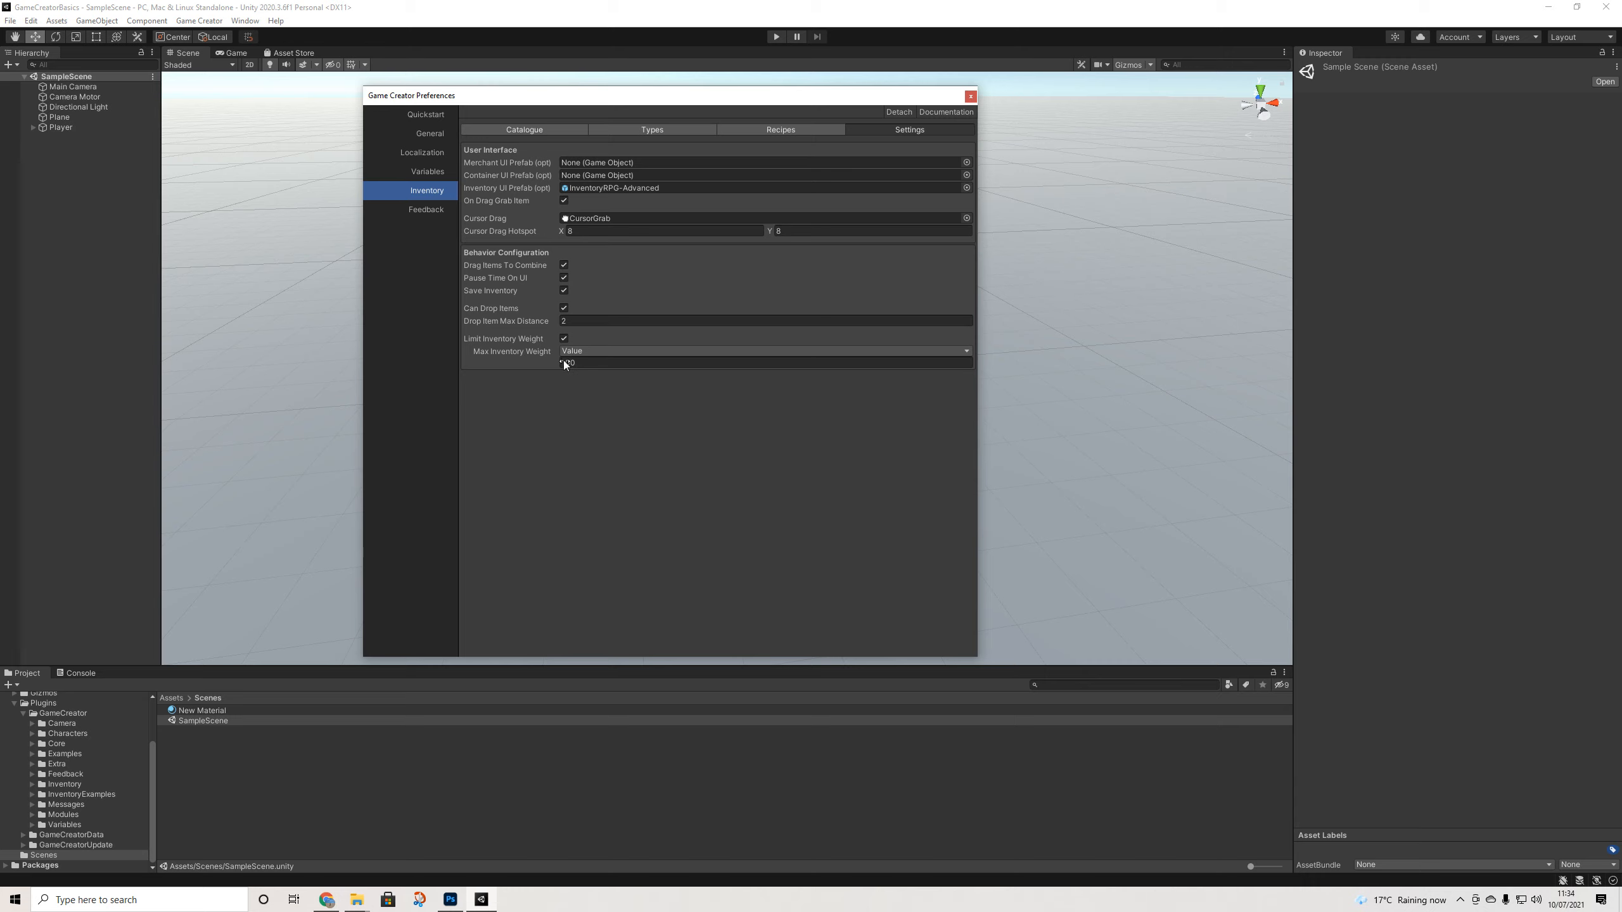
Try Use Global Variable as the Max Inventory Weight source and switch it back to Value
click(578, 352)
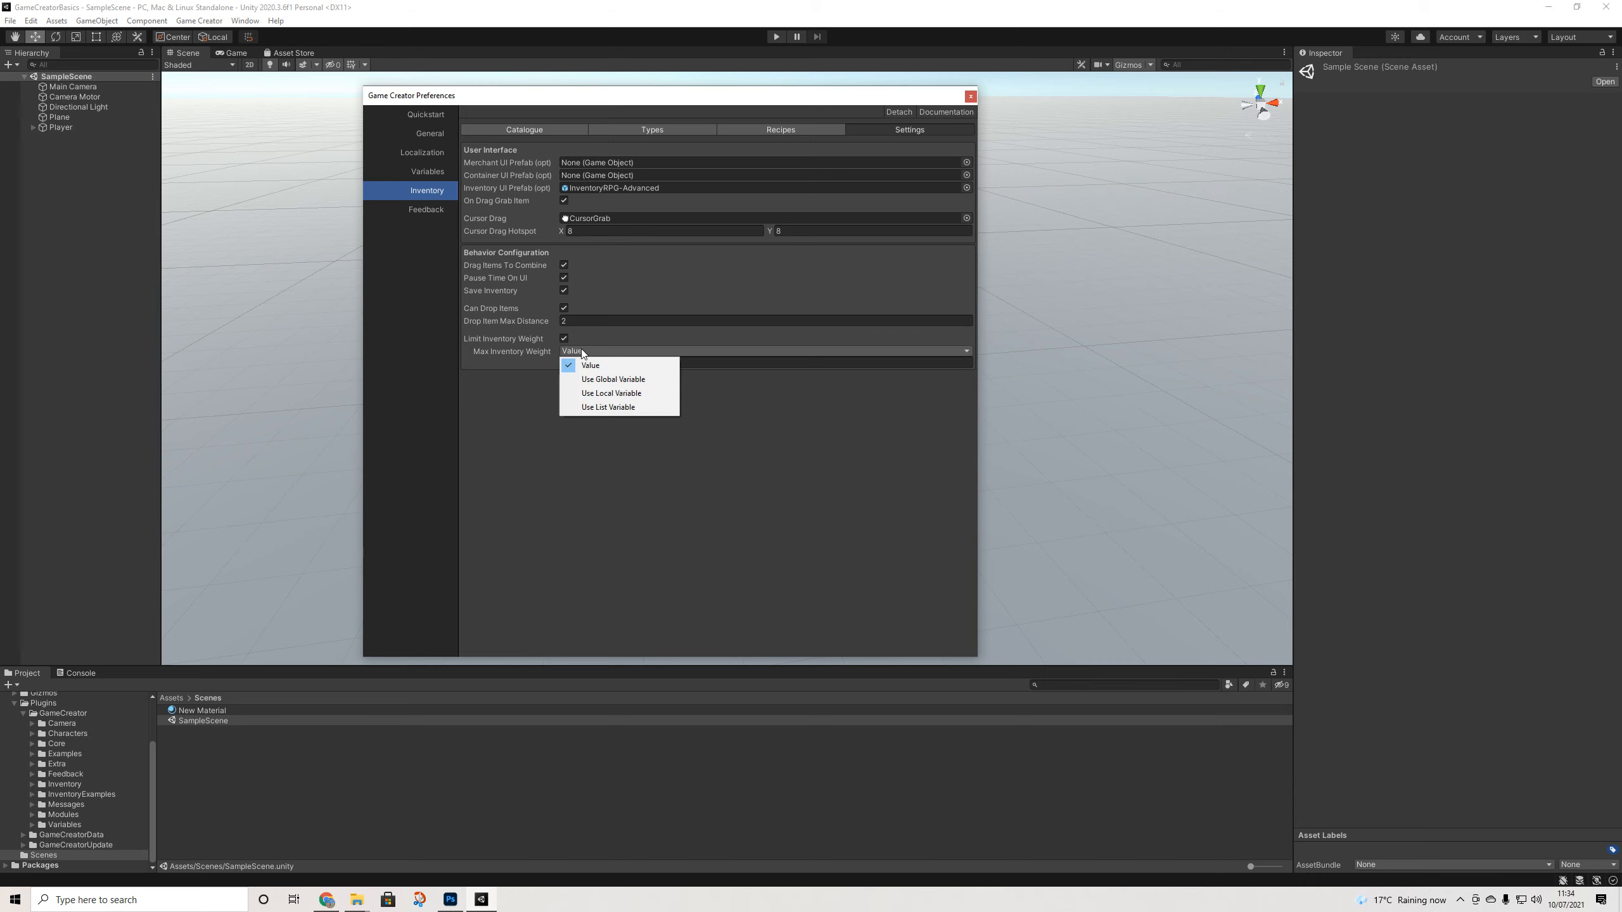
click(602, 380)
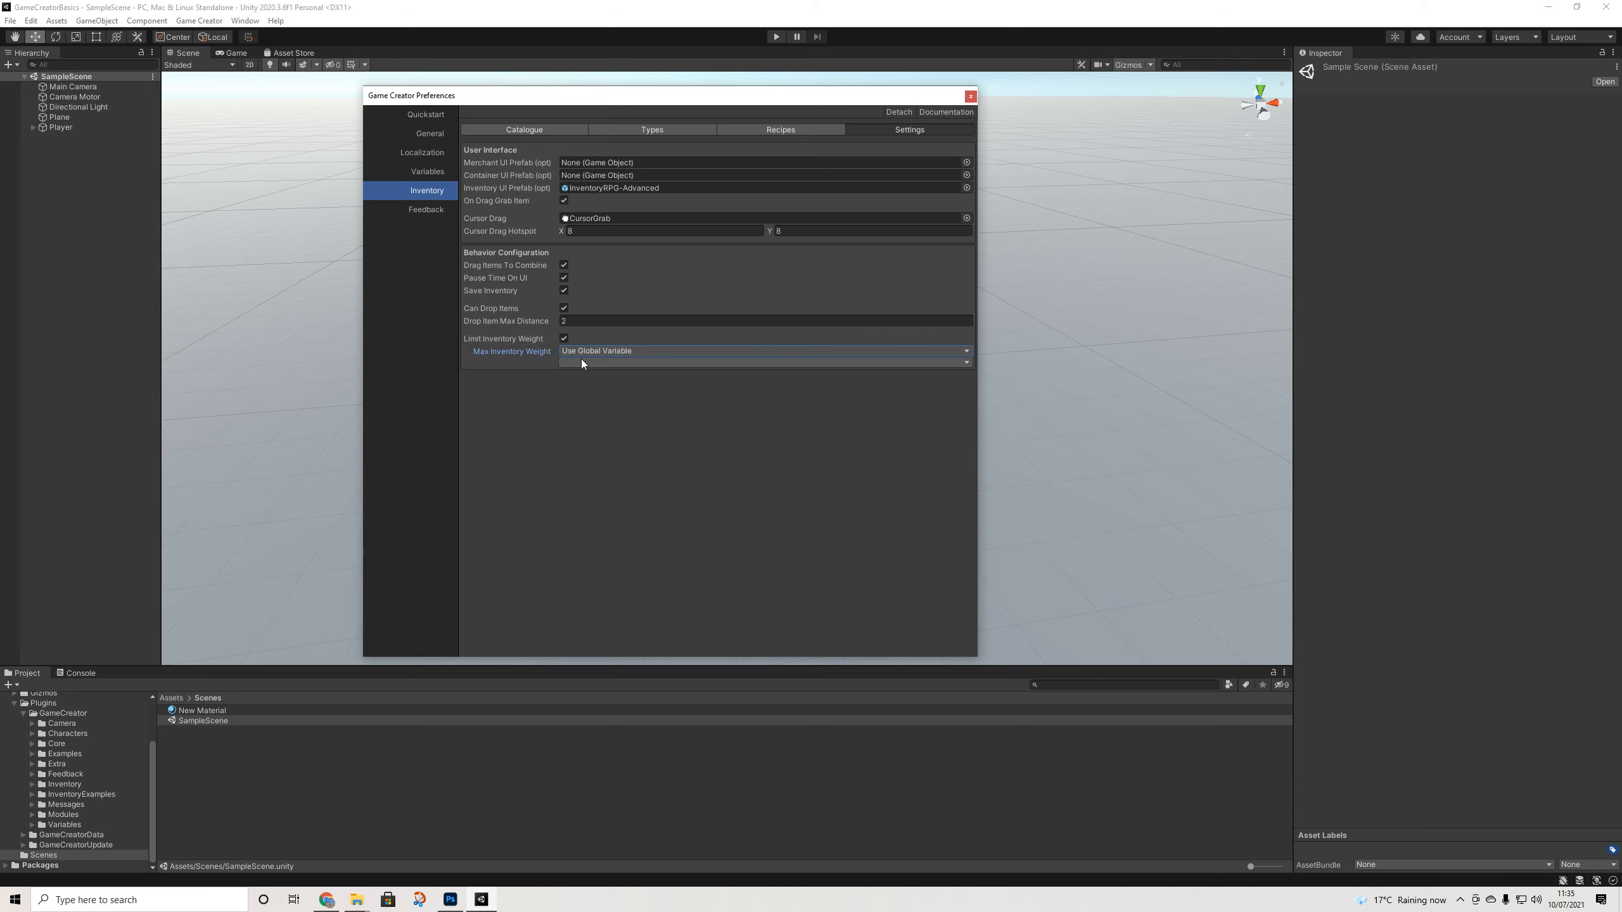
click(586, 350)
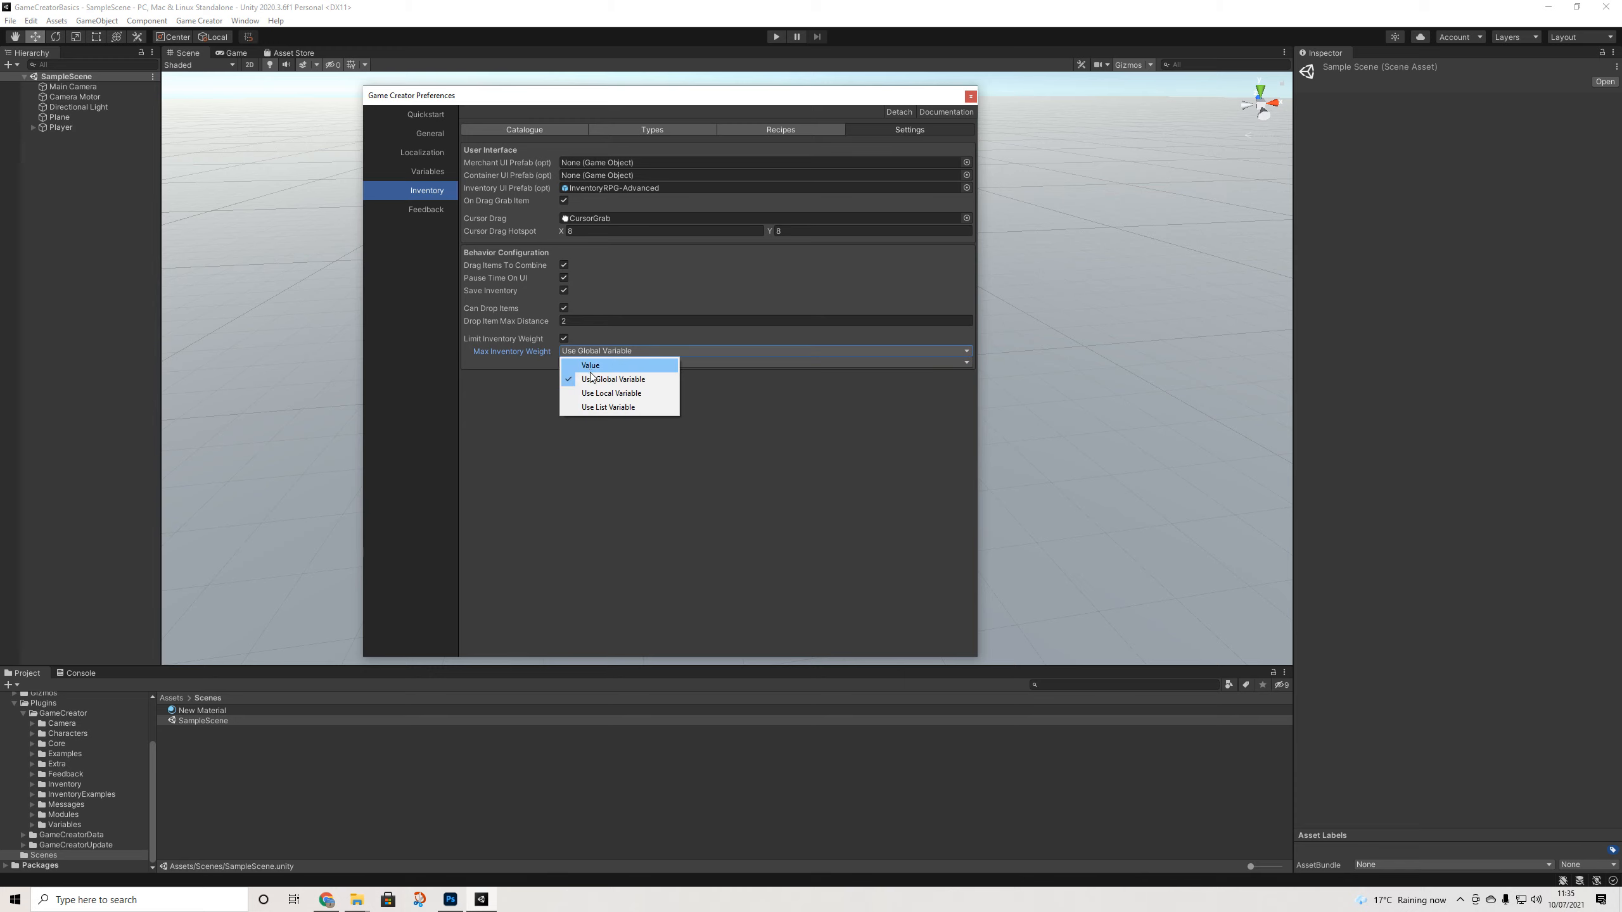
click(585, 363)
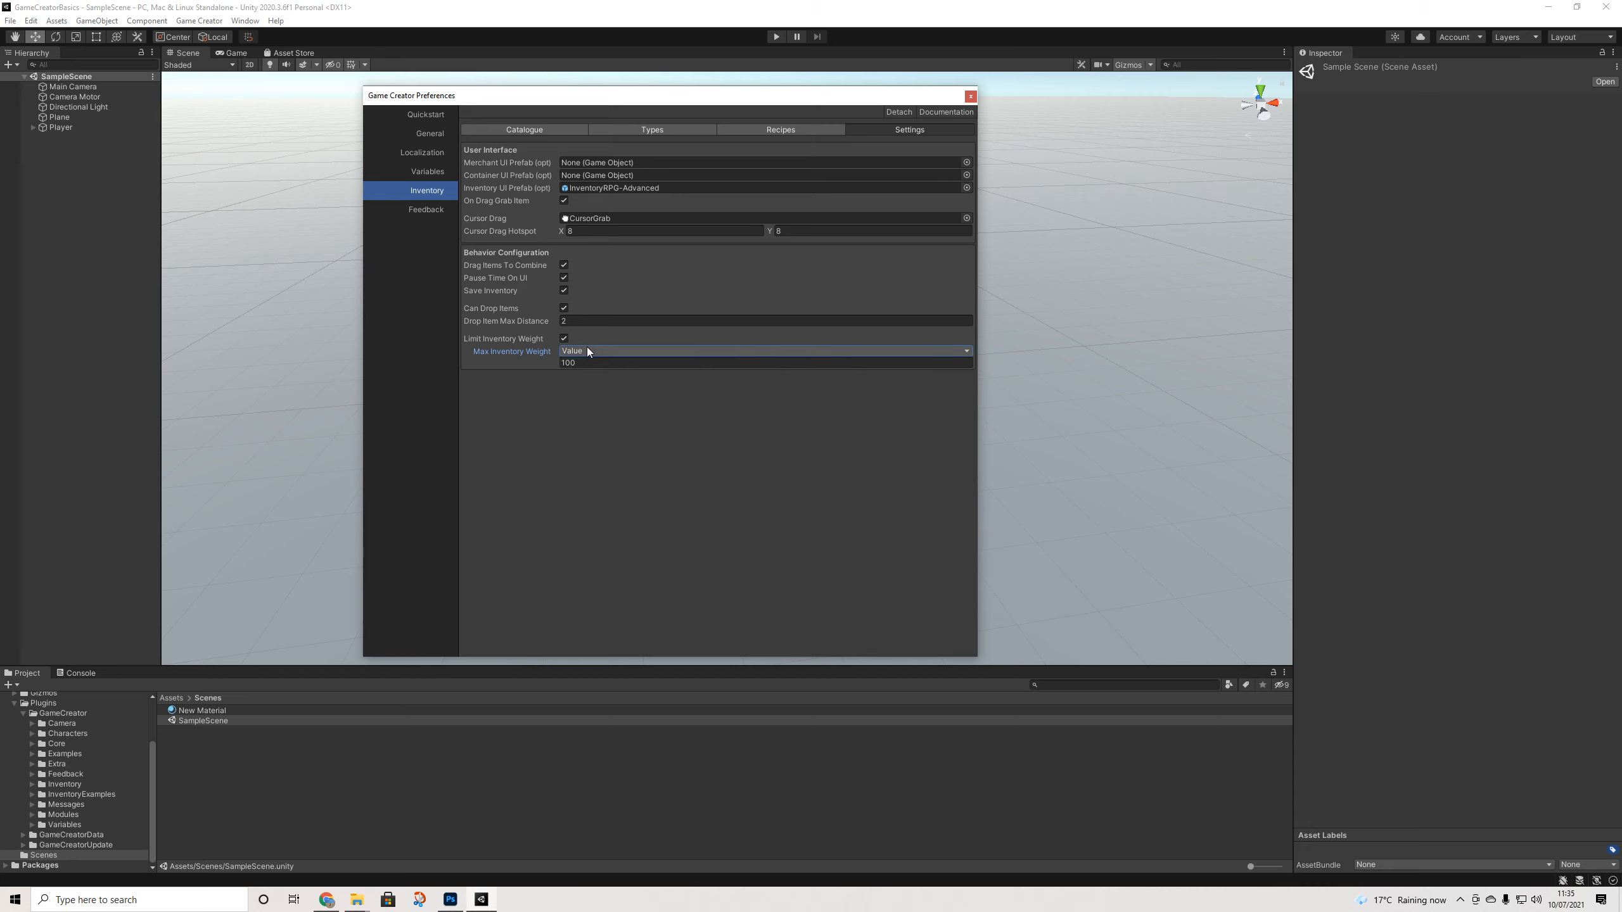
click(587, 349)
click(608, 377)
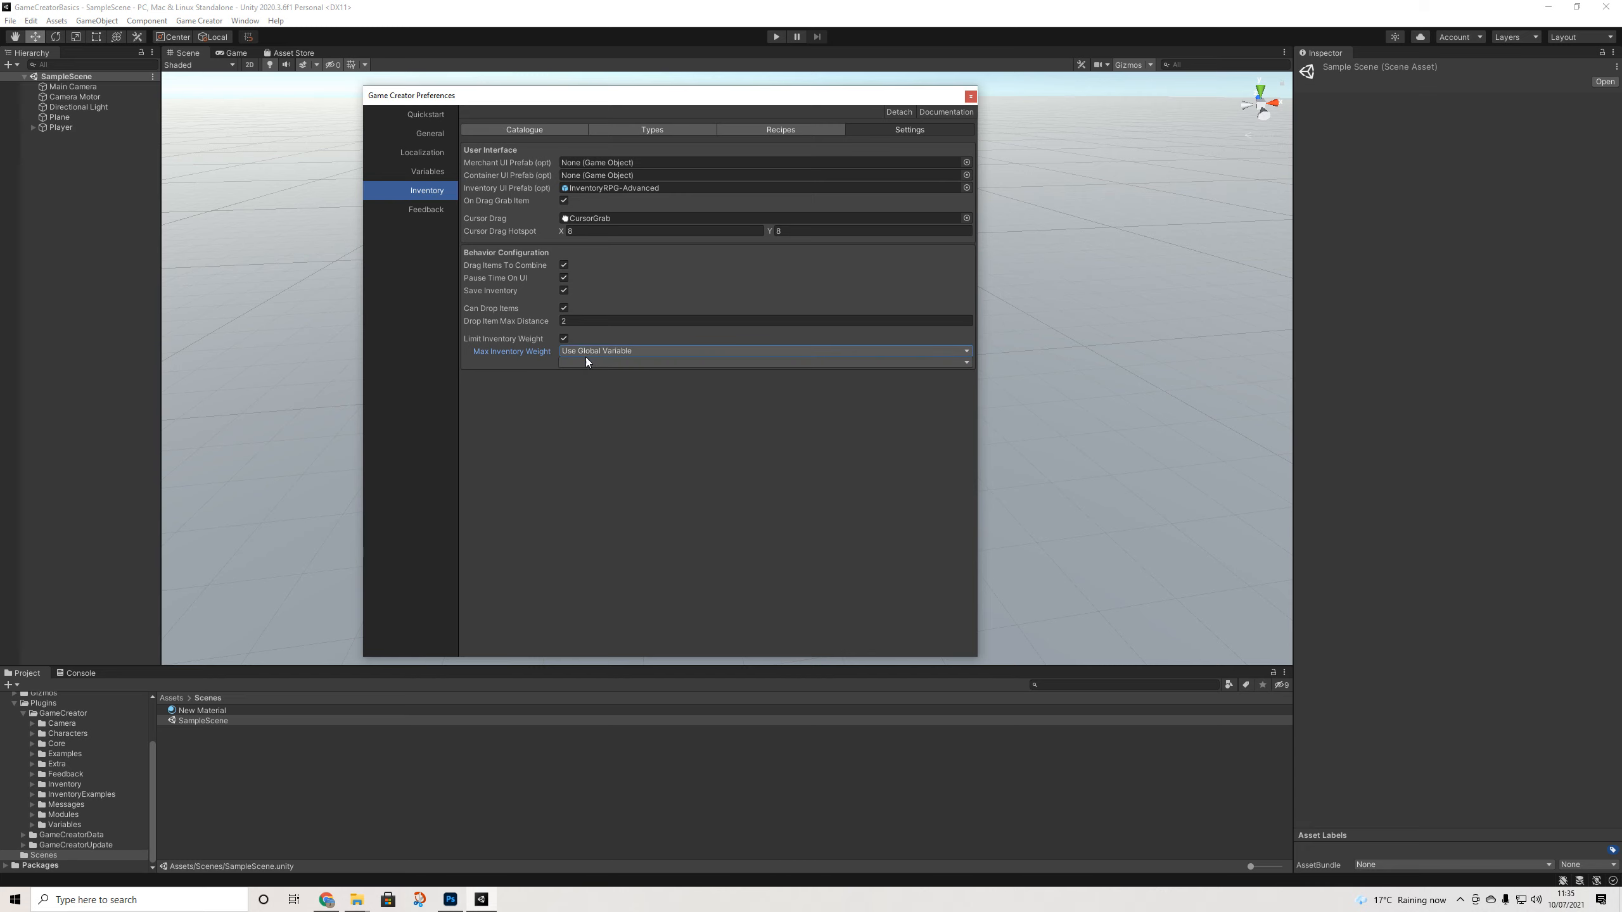
click(583, 350)
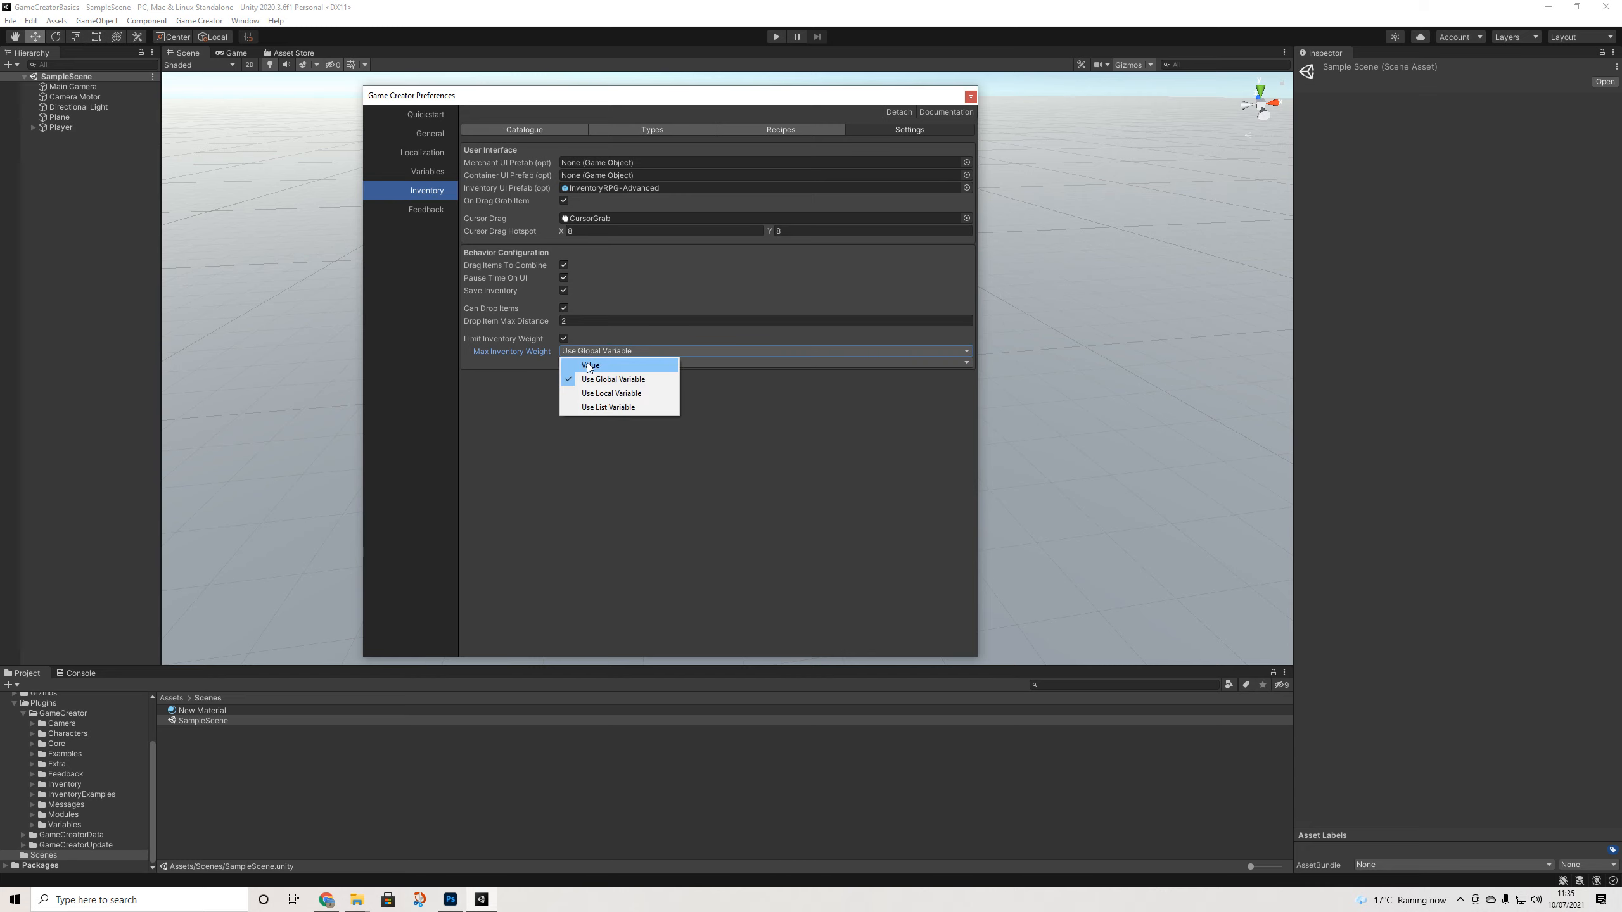
click(588, 363)
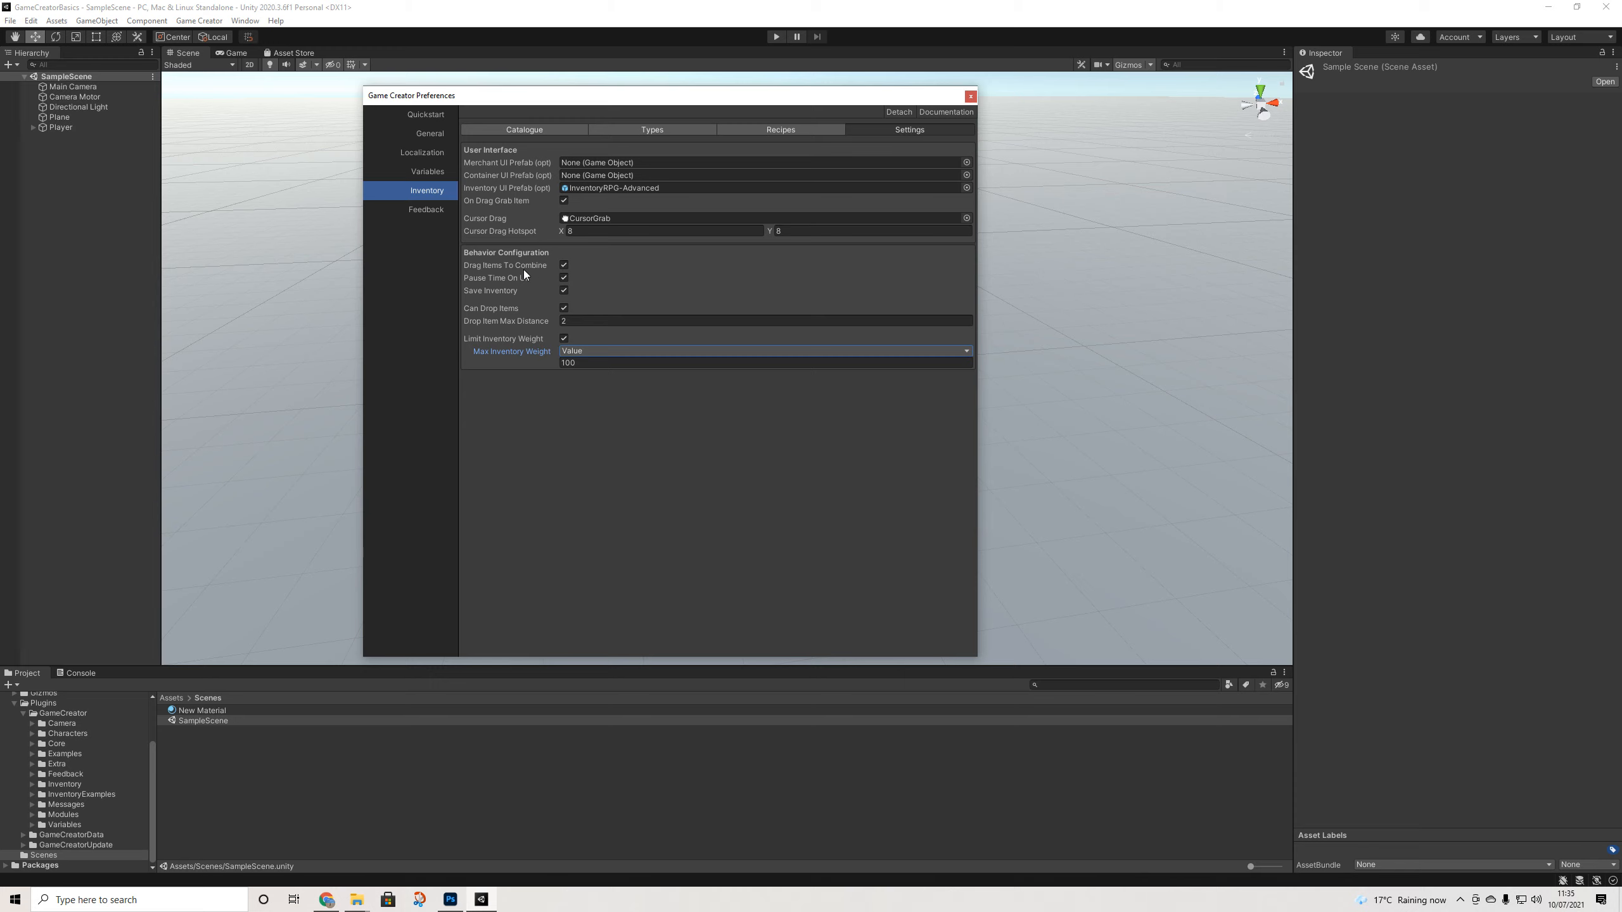
mouse_move(528, 282)
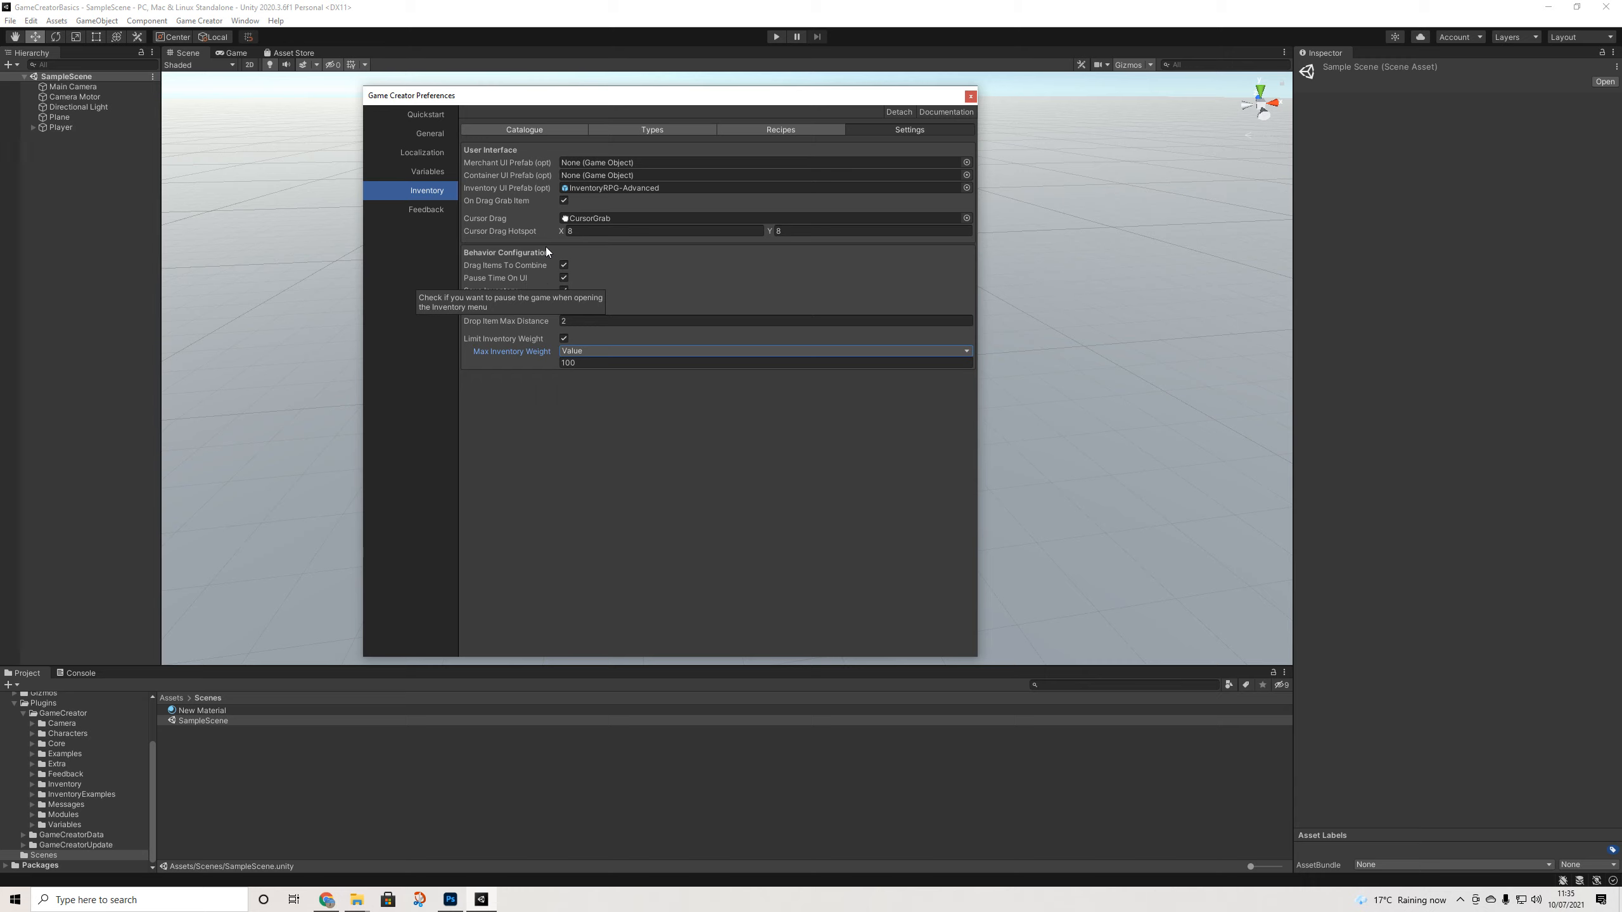
Examine the existing Potion and Flowers recipe, including the details of its item and sound actions
click(742, 131)
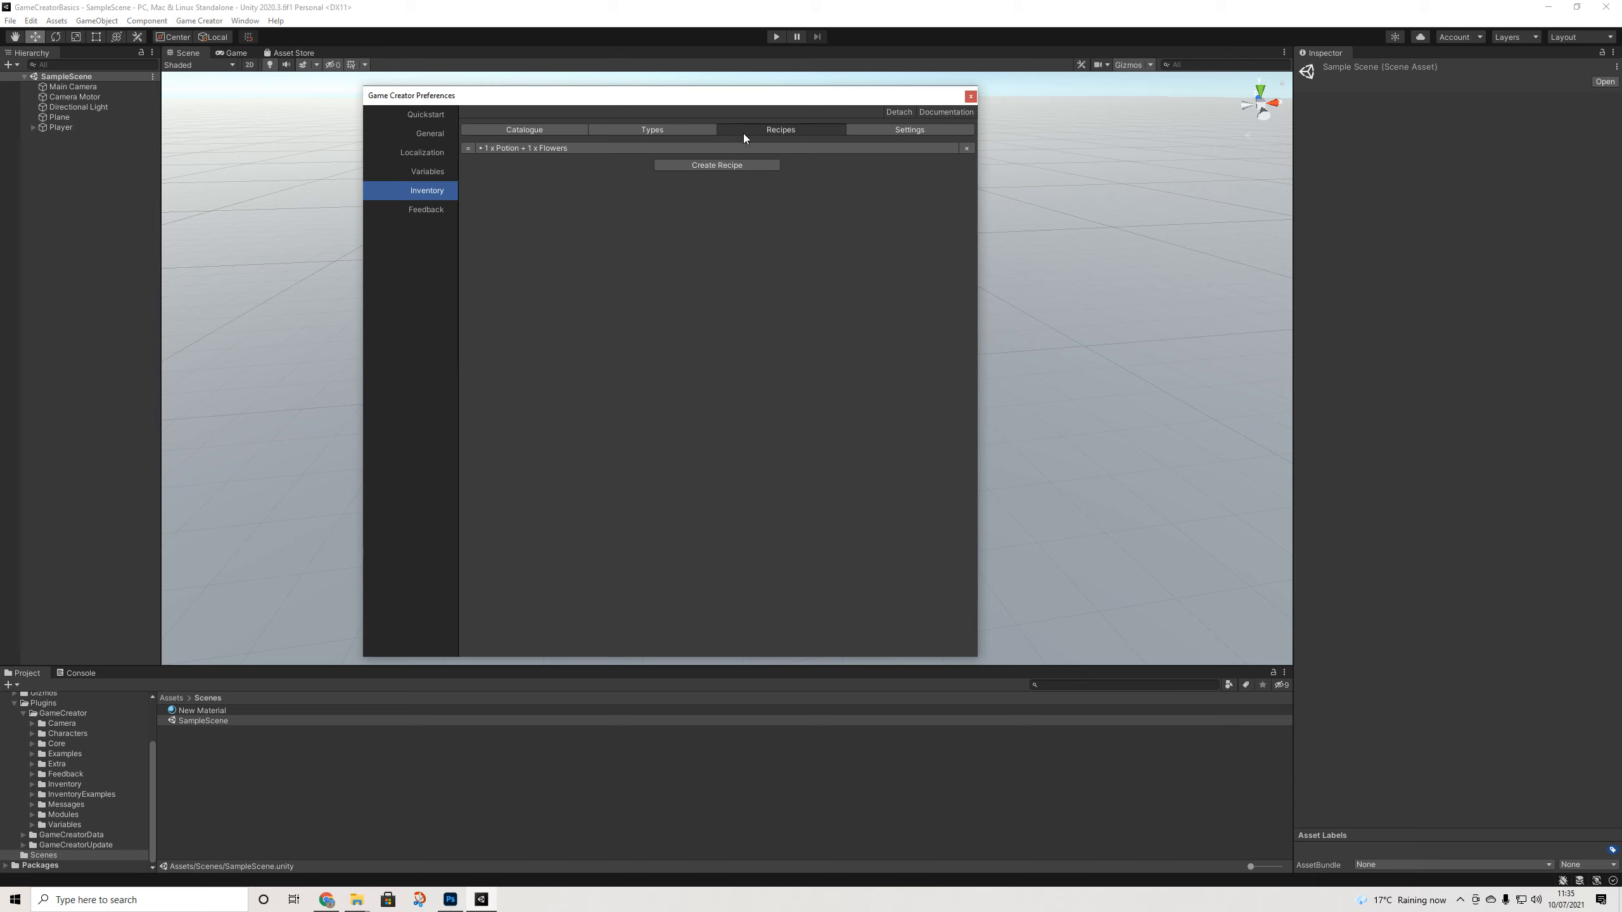
click(549, 148)
click(532, 237)
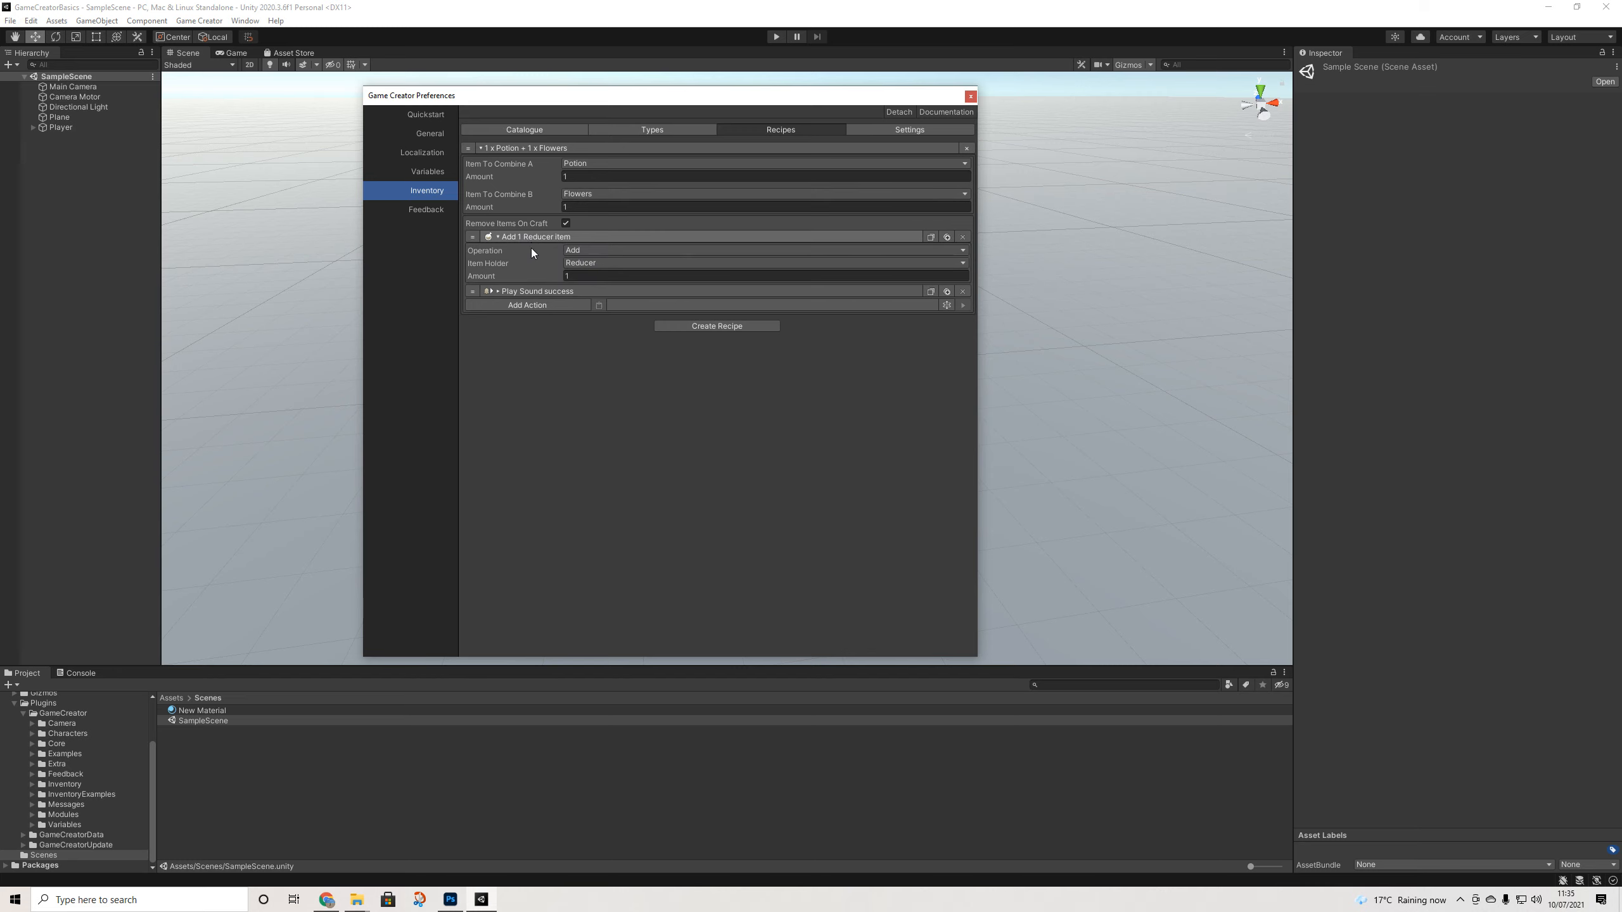
click(525, 292)
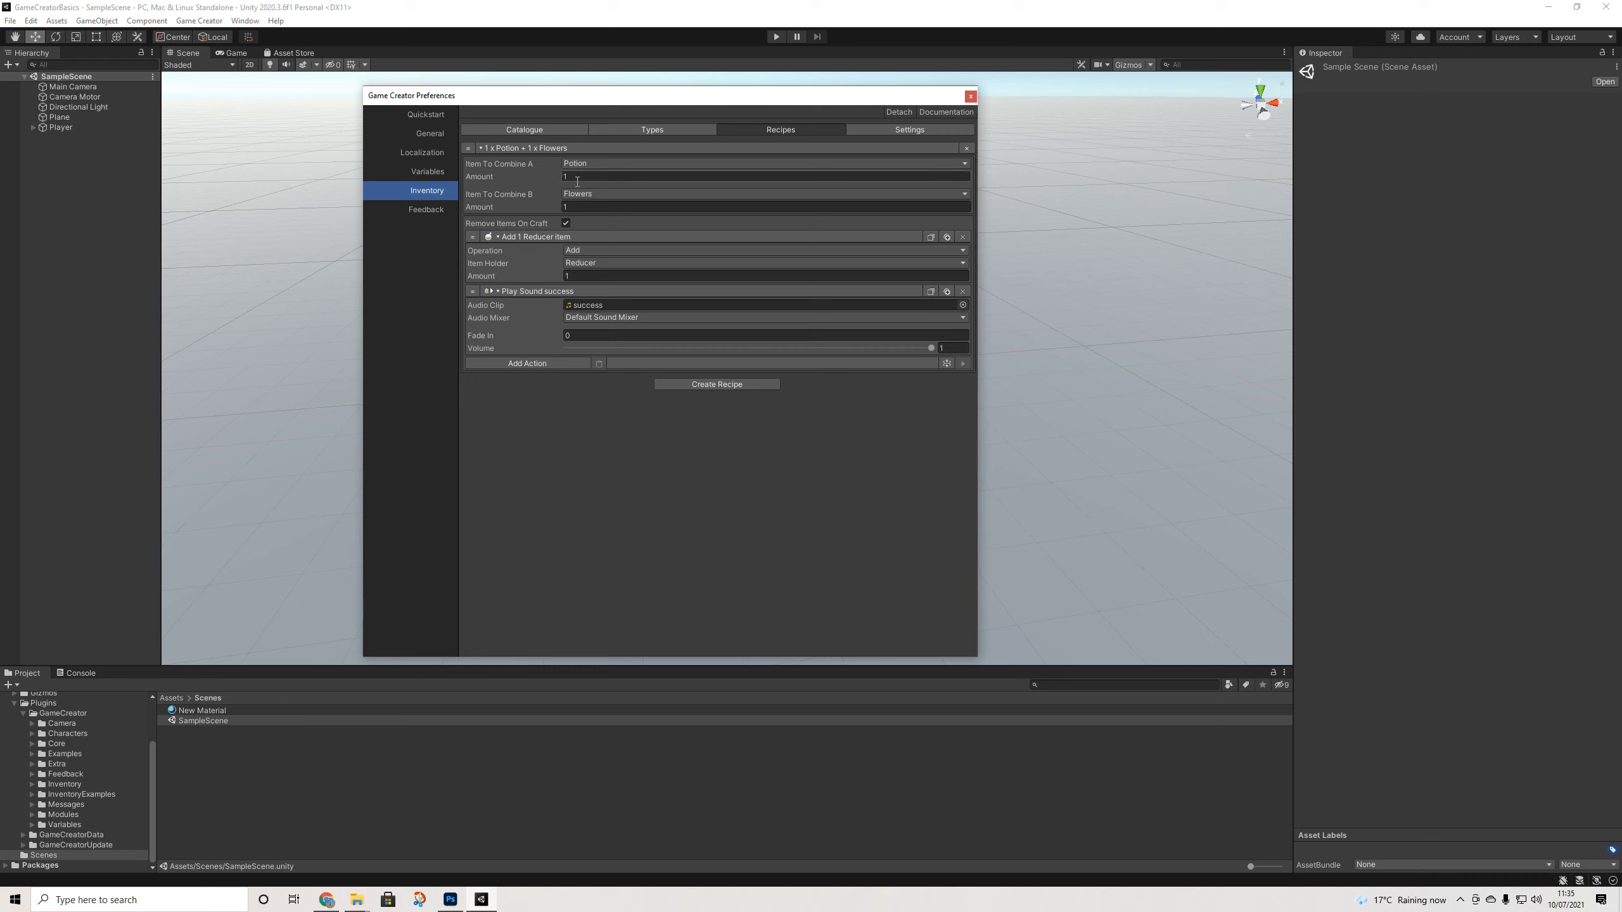
Create a recipe combining 1 Sword with 3 Shields, with an inventory Item action that adds 1 Hammer
click(711, 383)
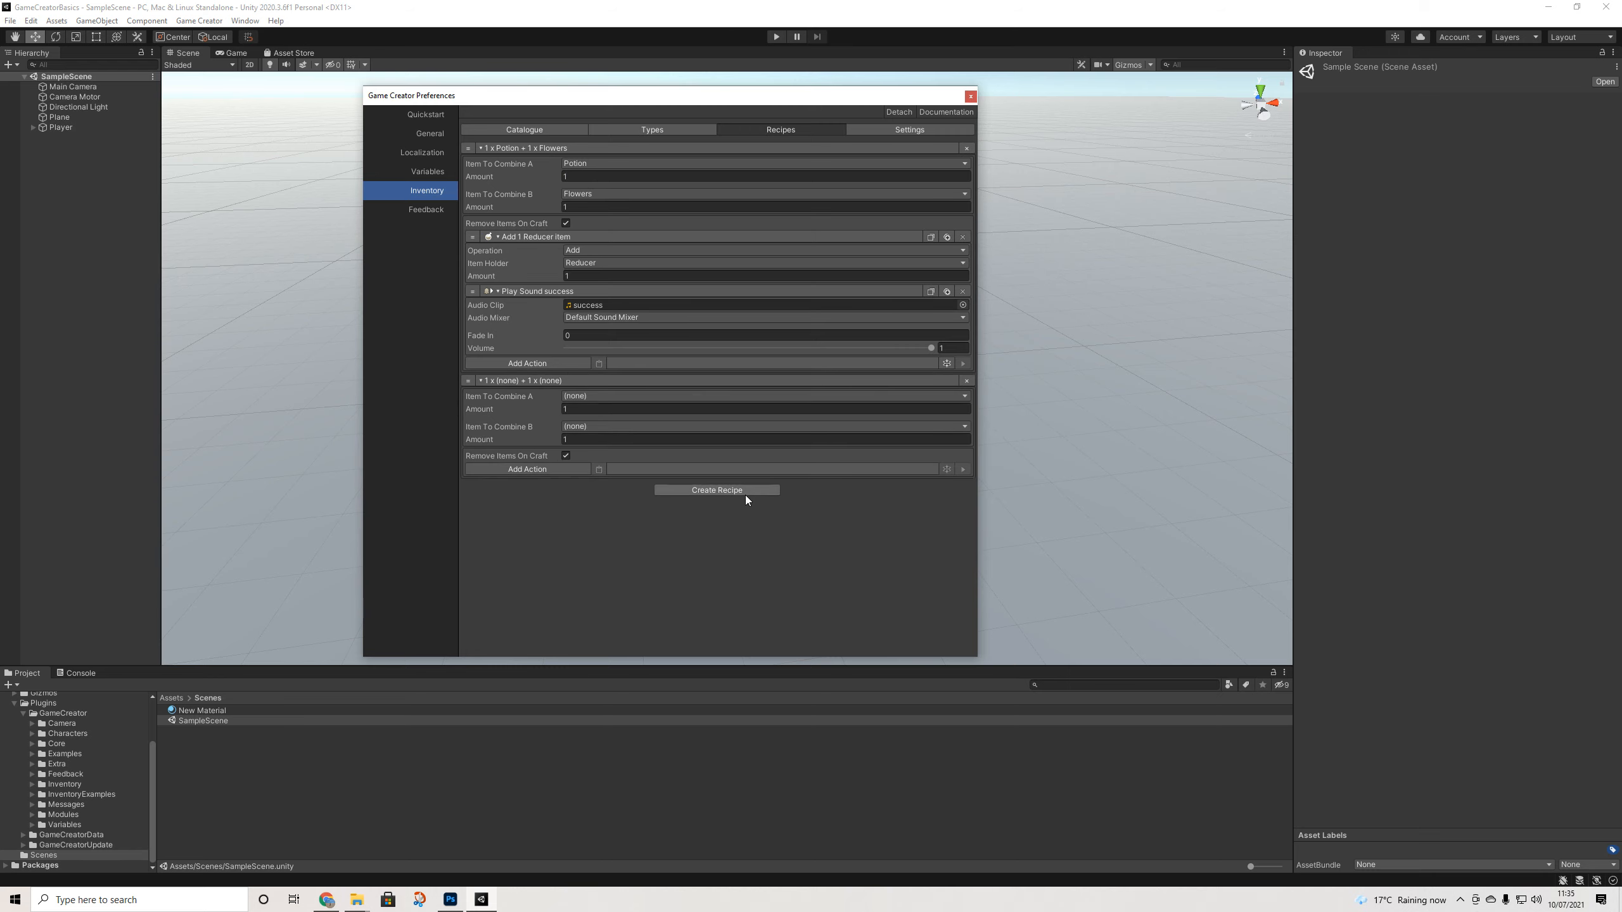
click(574, 395)
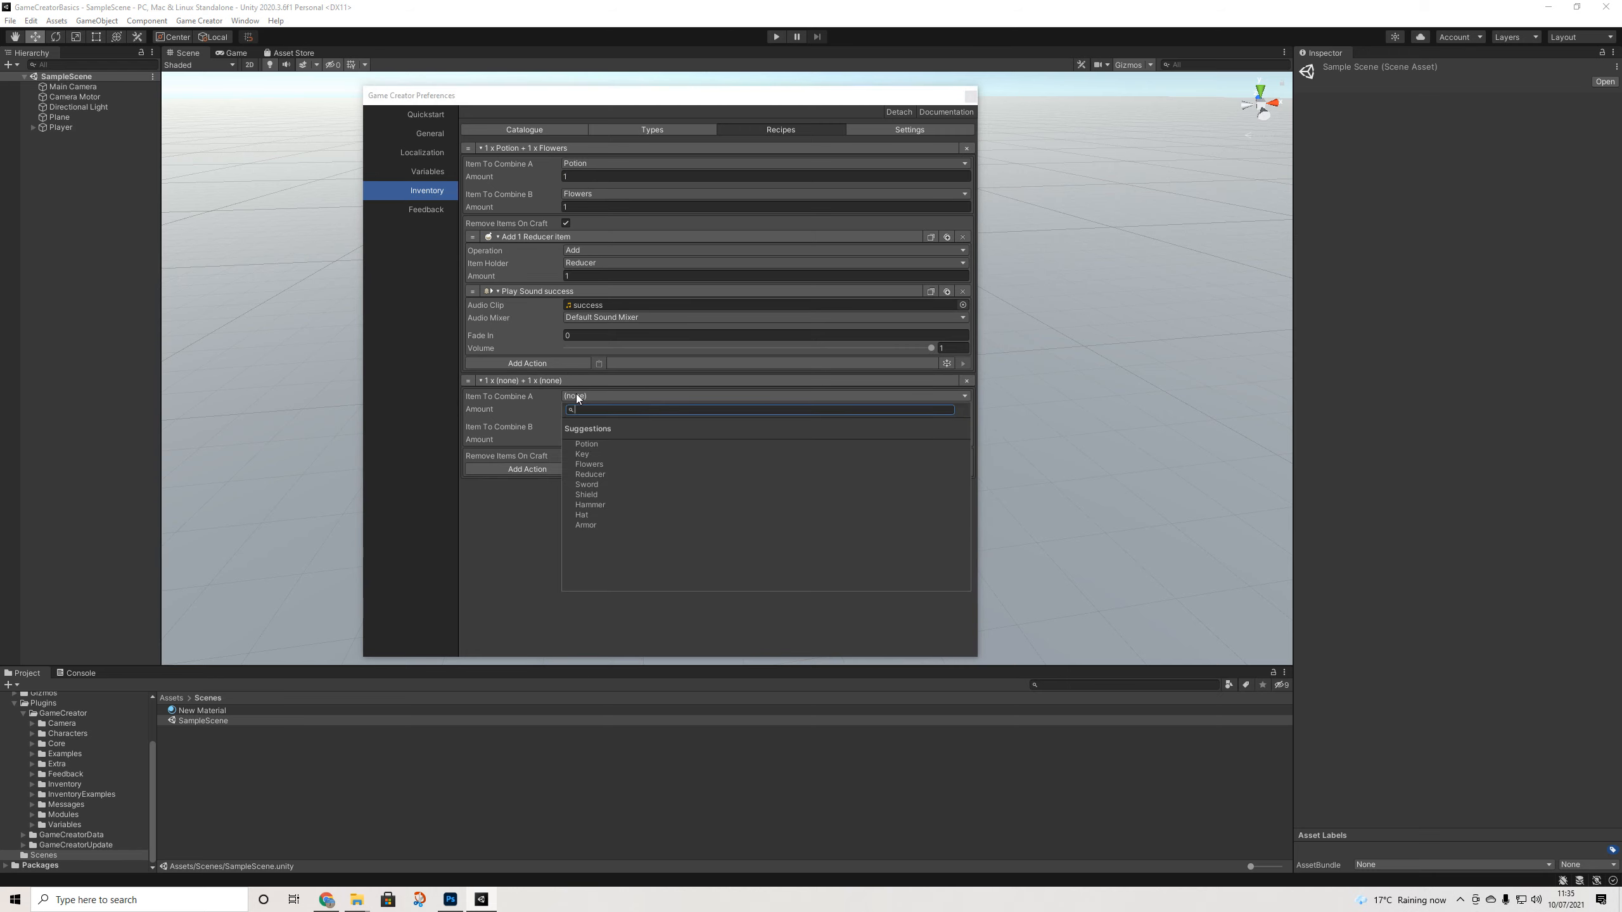
click(594, 485)
click(578, 426)
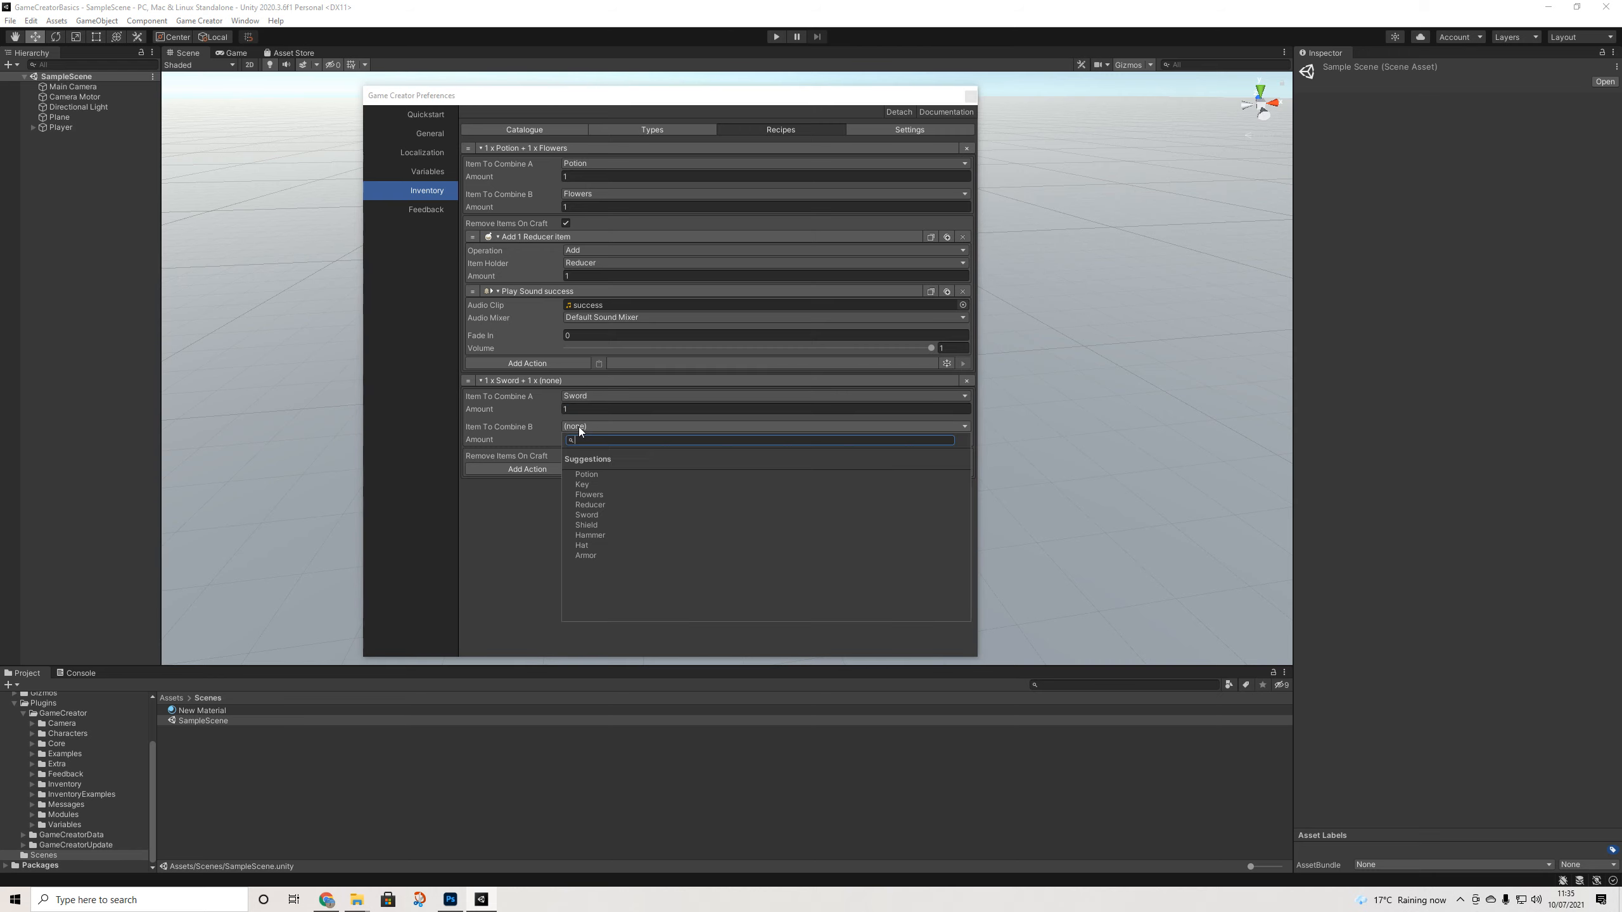
click(586, 525)
text(3)
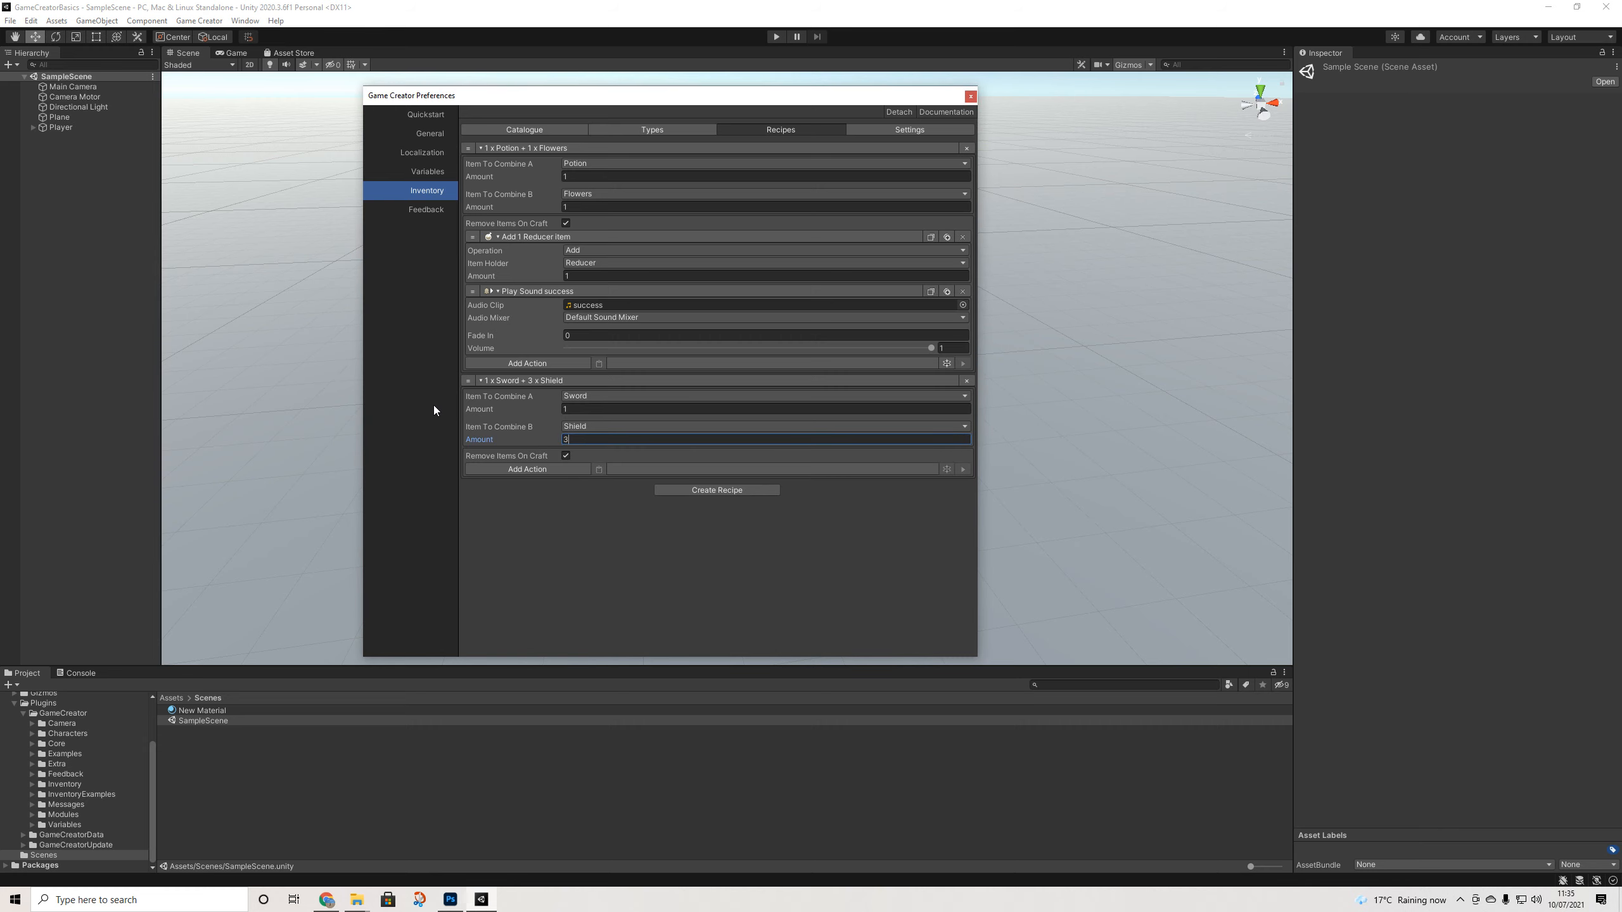
click(517, 468)
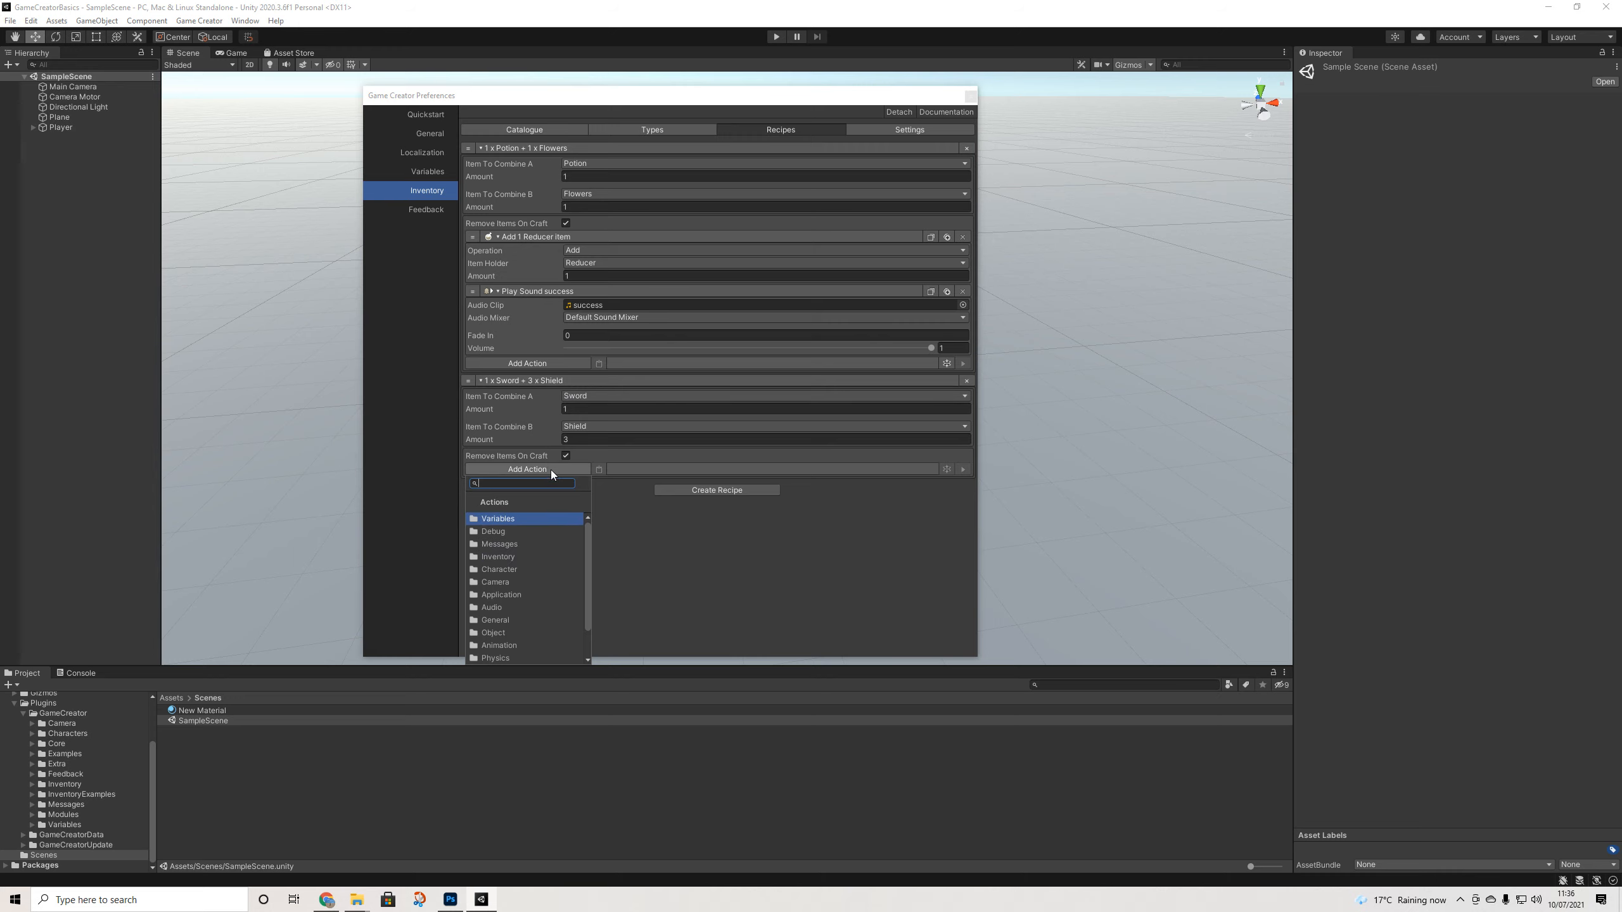
click(501, 556)
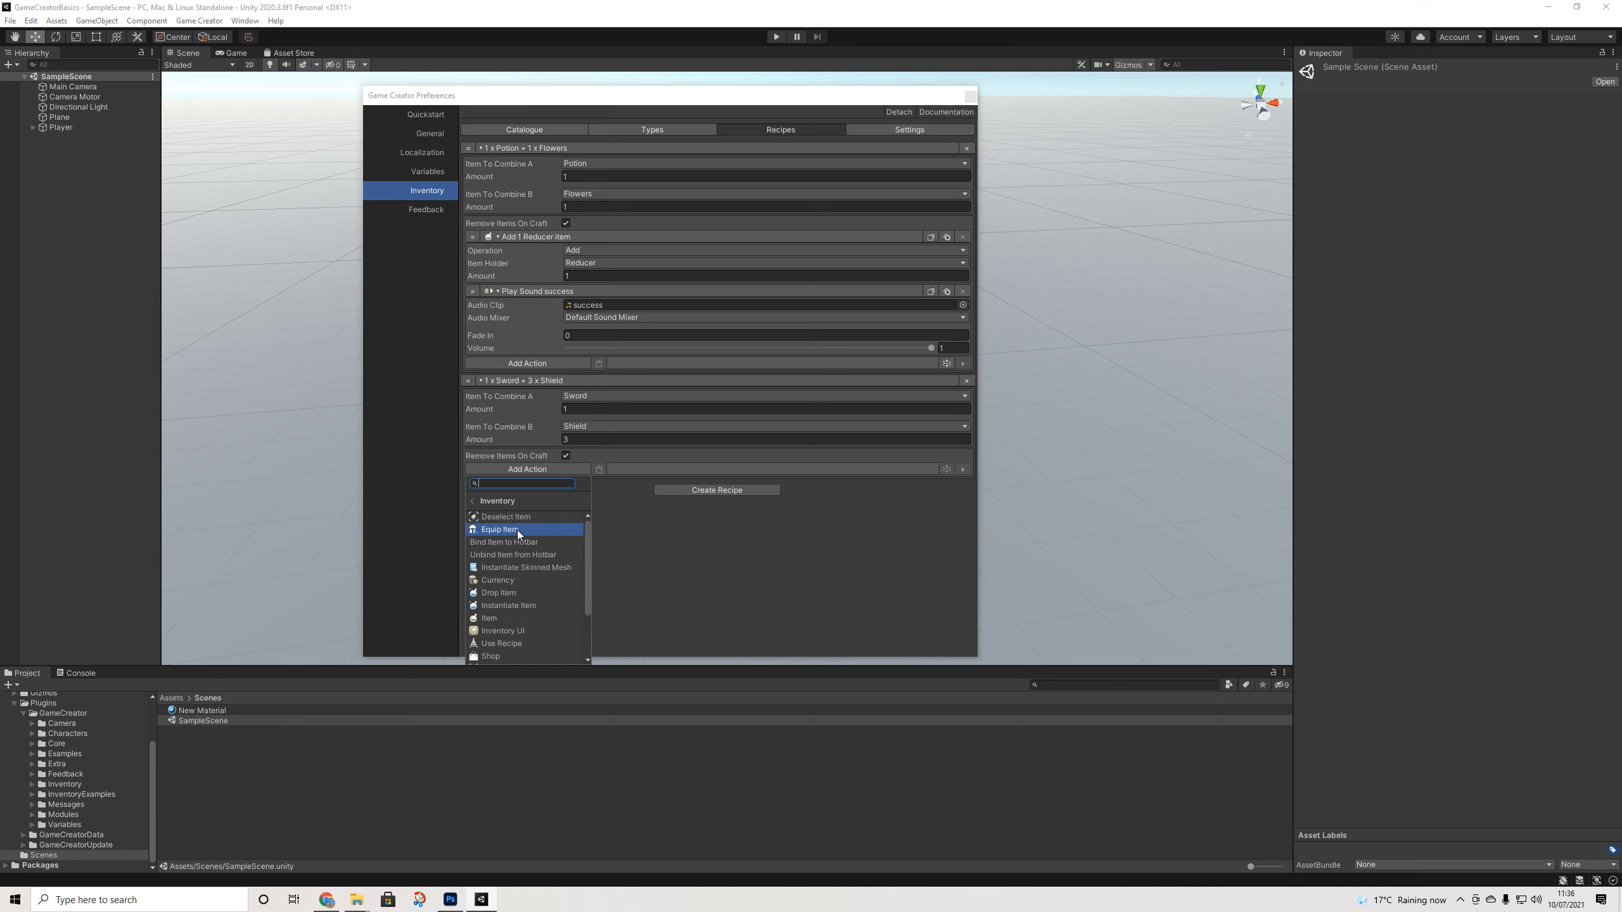
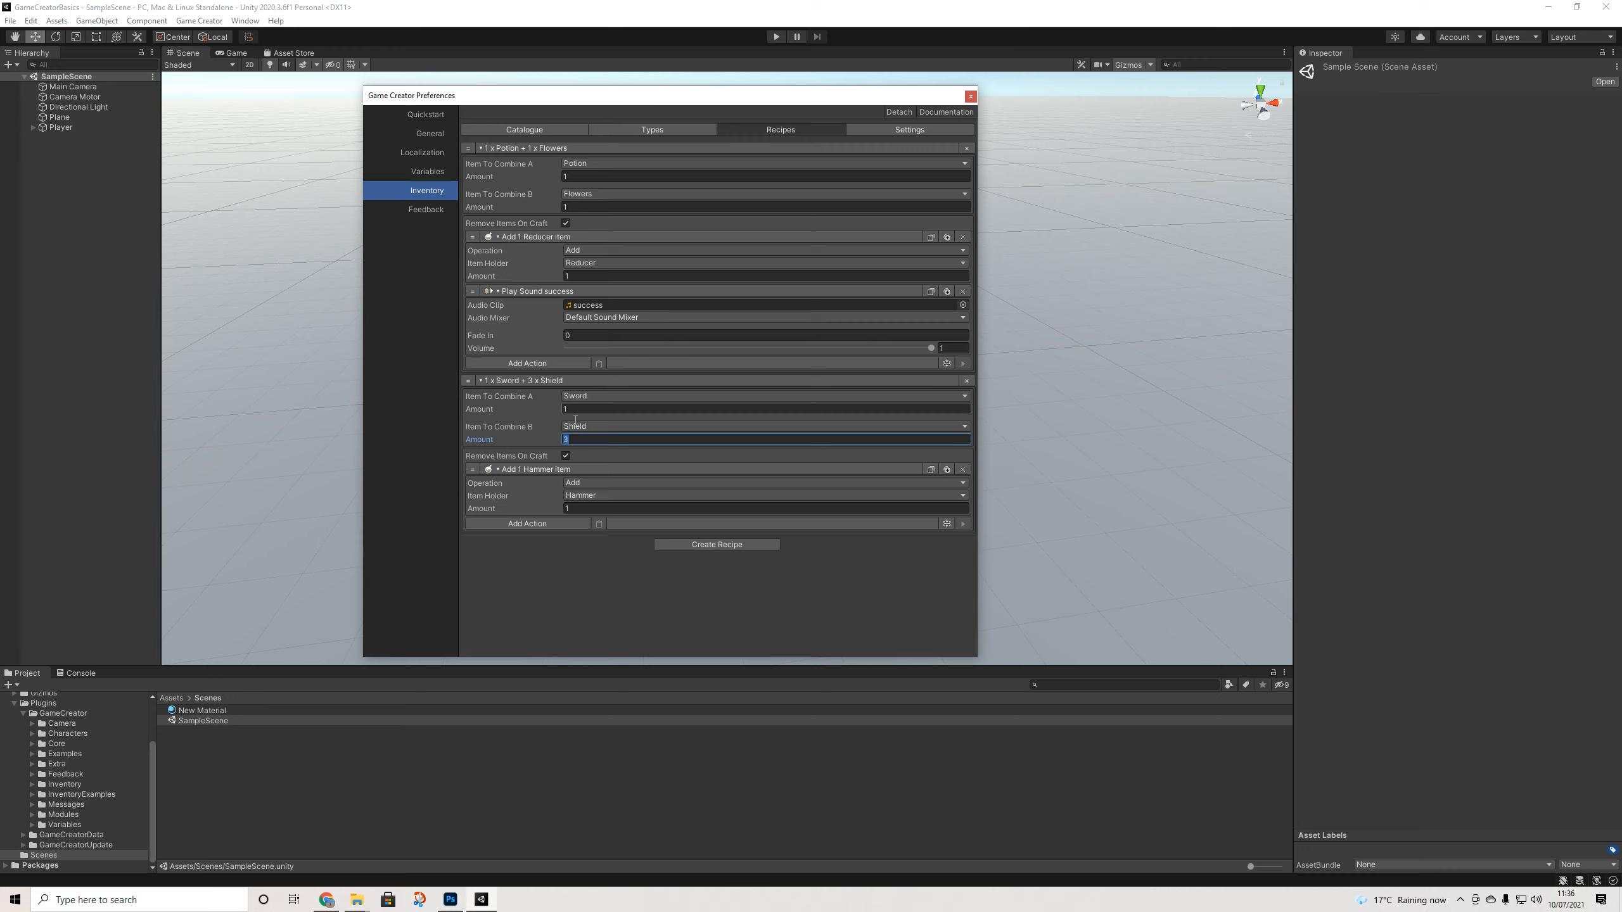
Define item type ID 6 as Chest under General/Equipment/, reusing the path from the Helmets type
click(637, 129)
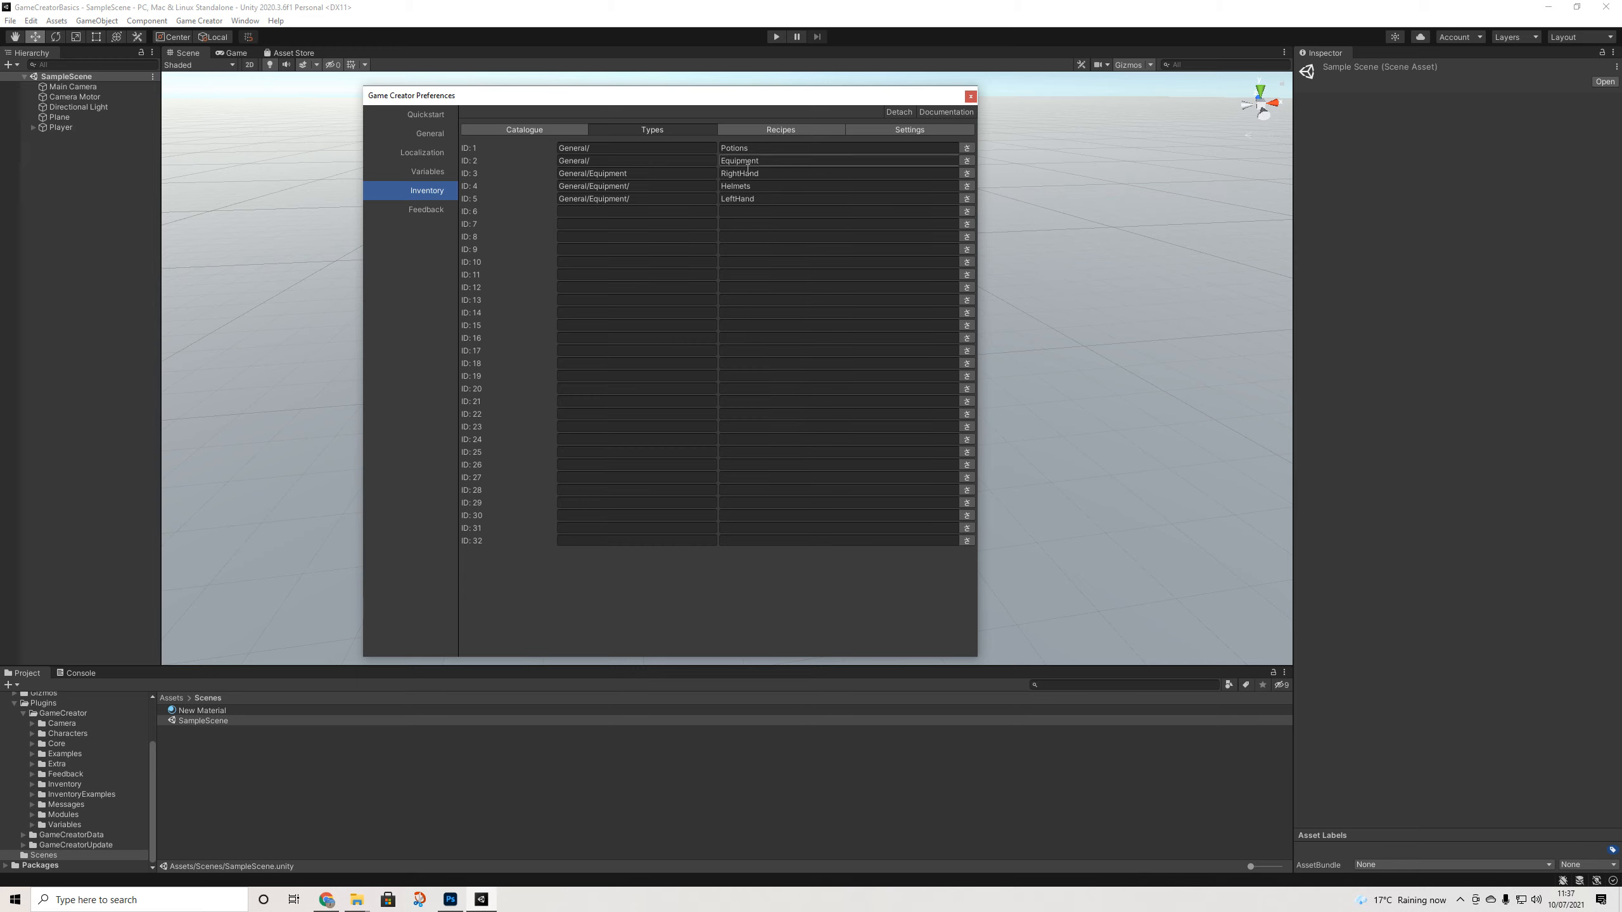
click(632, 186)
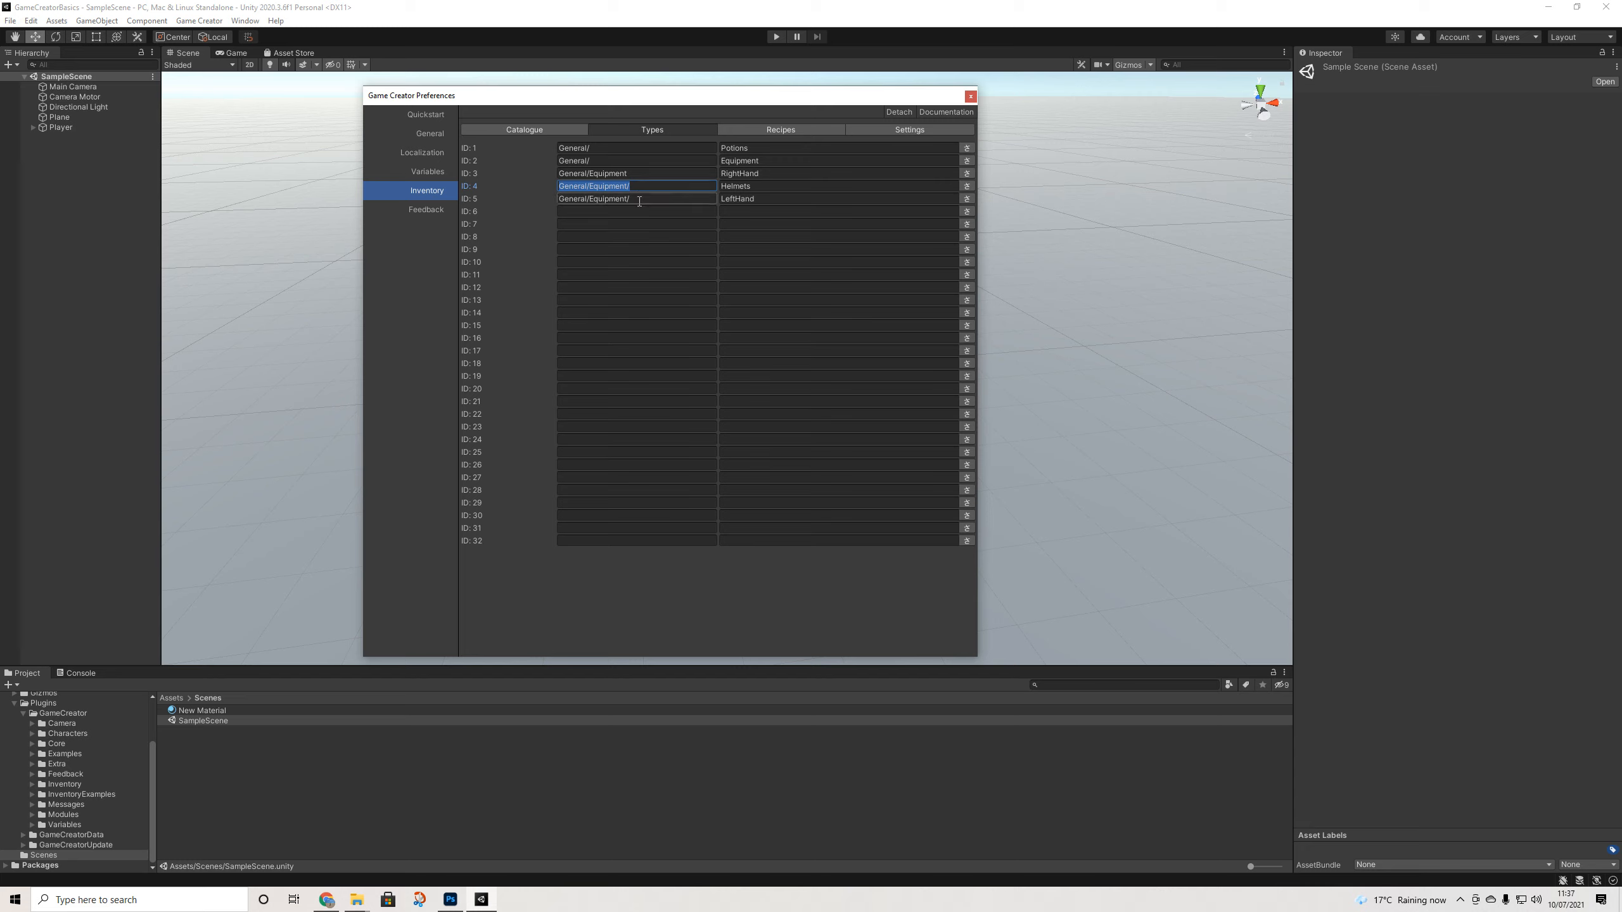
key(ctrl+c)
click(603, 211)
key(ctrl+v)
click(752, 213)
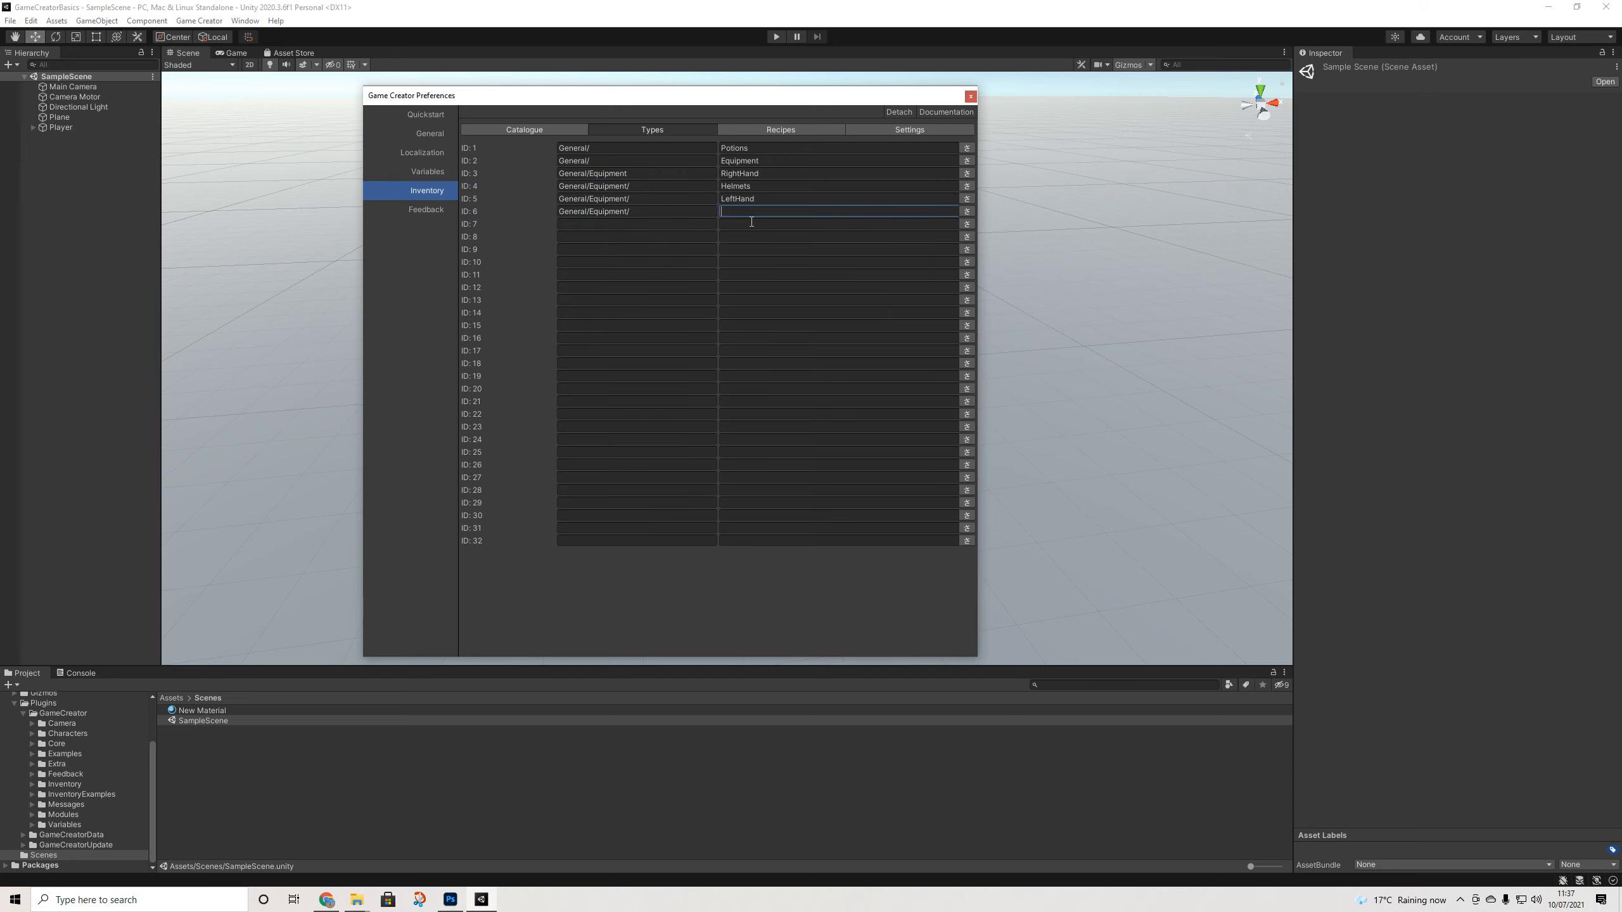
text(Chest)
Define item type ID 7 as Boots under General/Equipment/
click(690, 224)
key(ctrl+v)
click(760, 225)
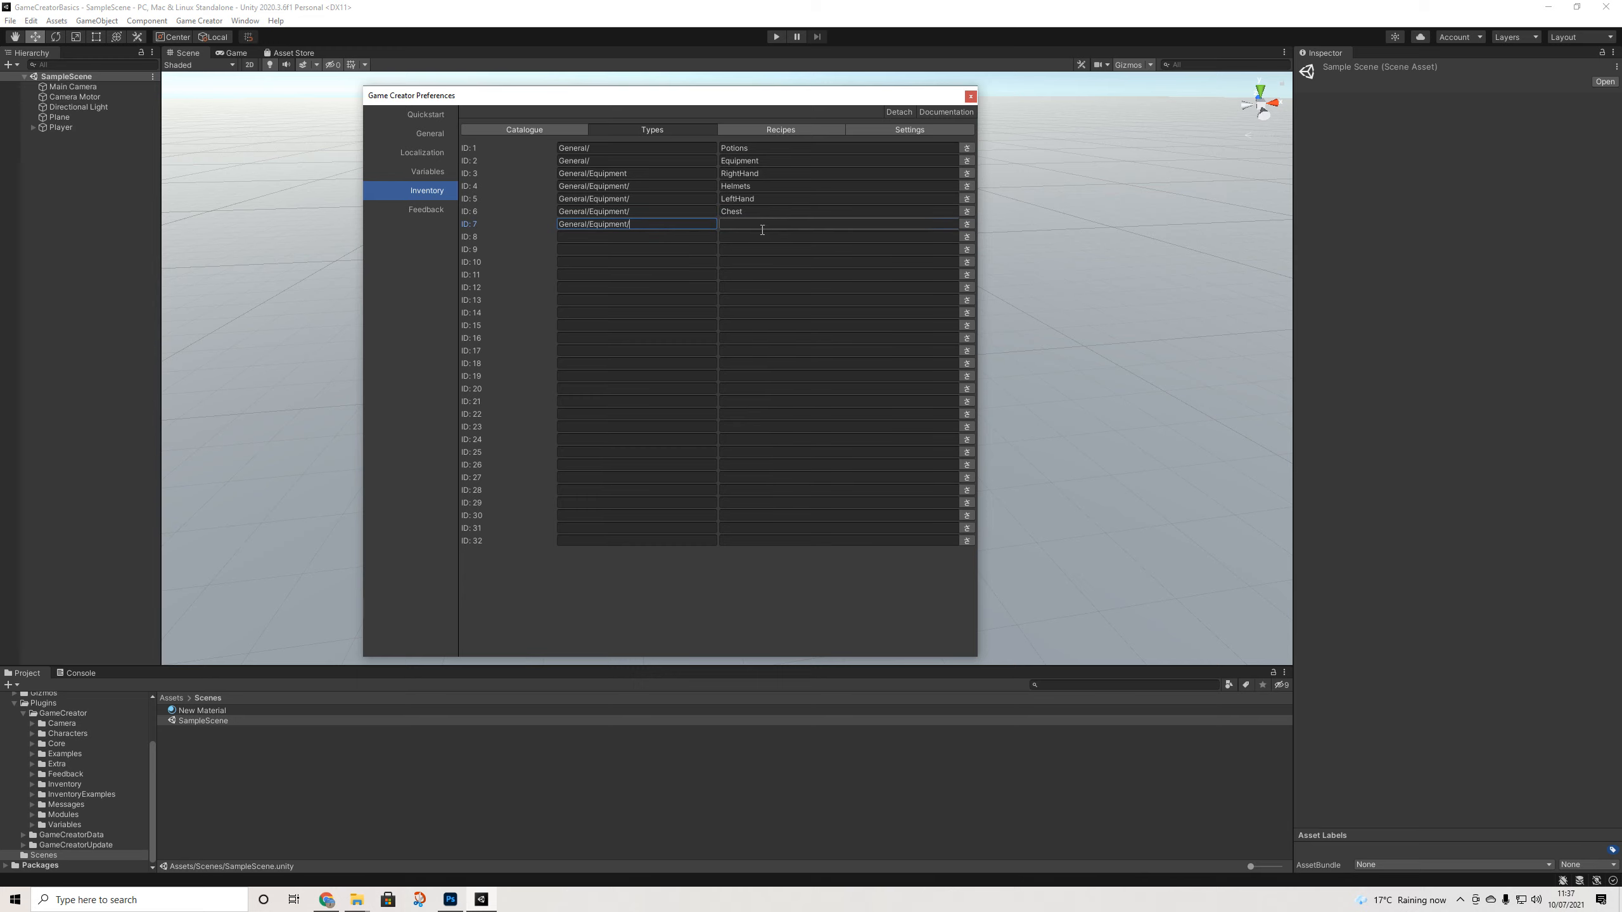
text(@B)
key(BackSpace)
key(BackSpace)
text(Boot)
Define item type ID 8 as Gauntlets under General/Equipment/
click(639, 237)
key(ctrl+v)
click(768, 237)
text(Gau)
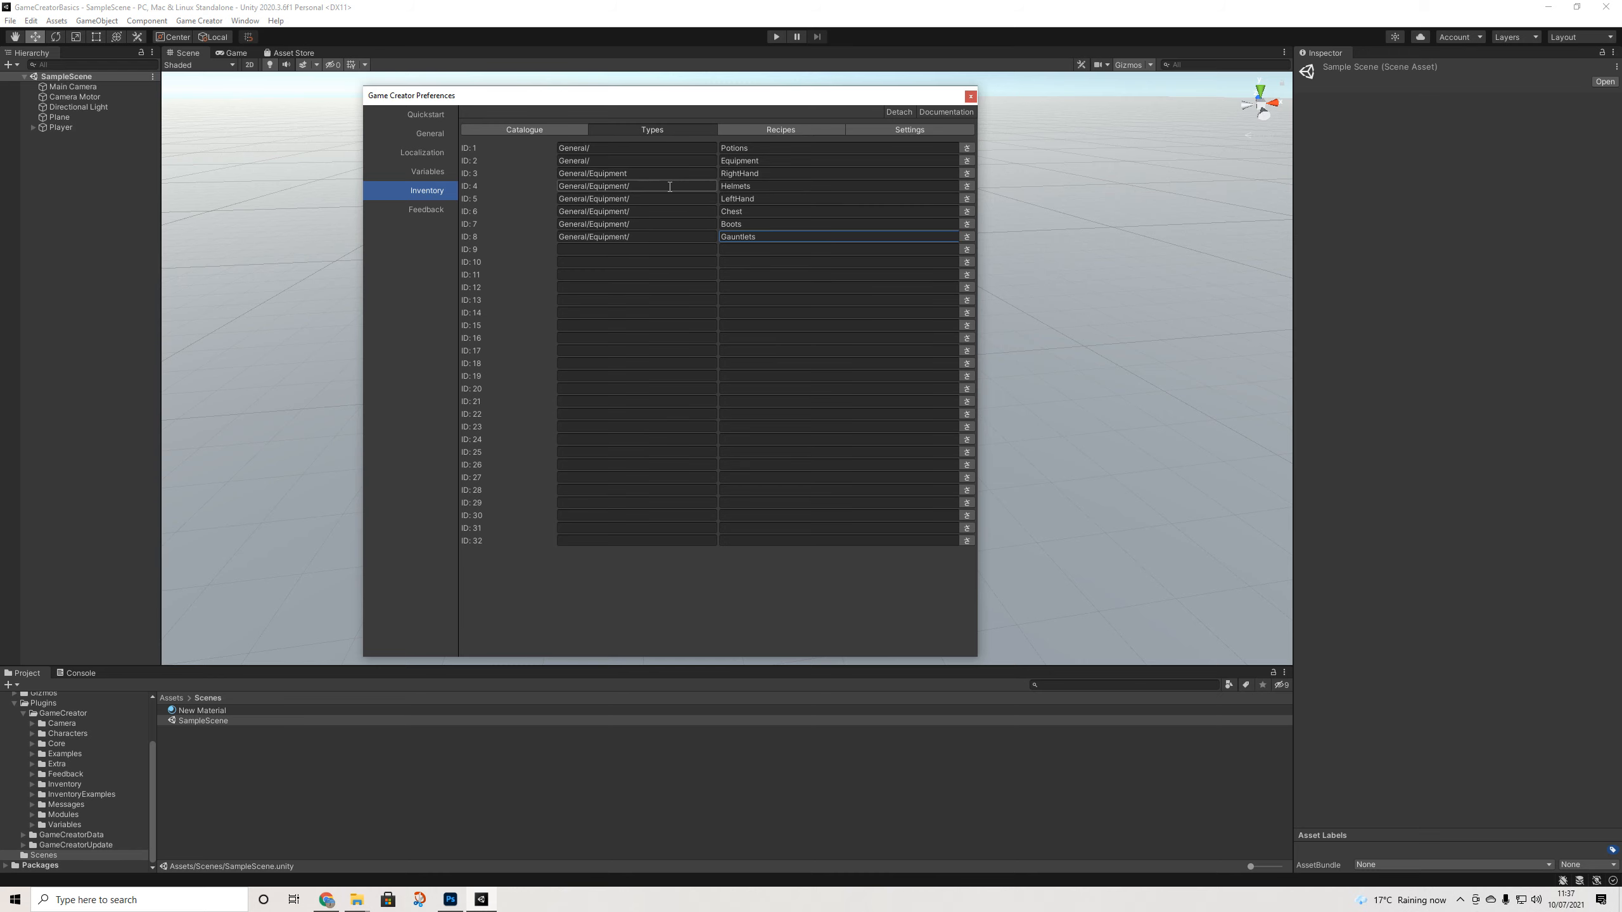
Examine the Potion item's settings in the inventory item catalogue
click(613, 249)
click(549, 130)
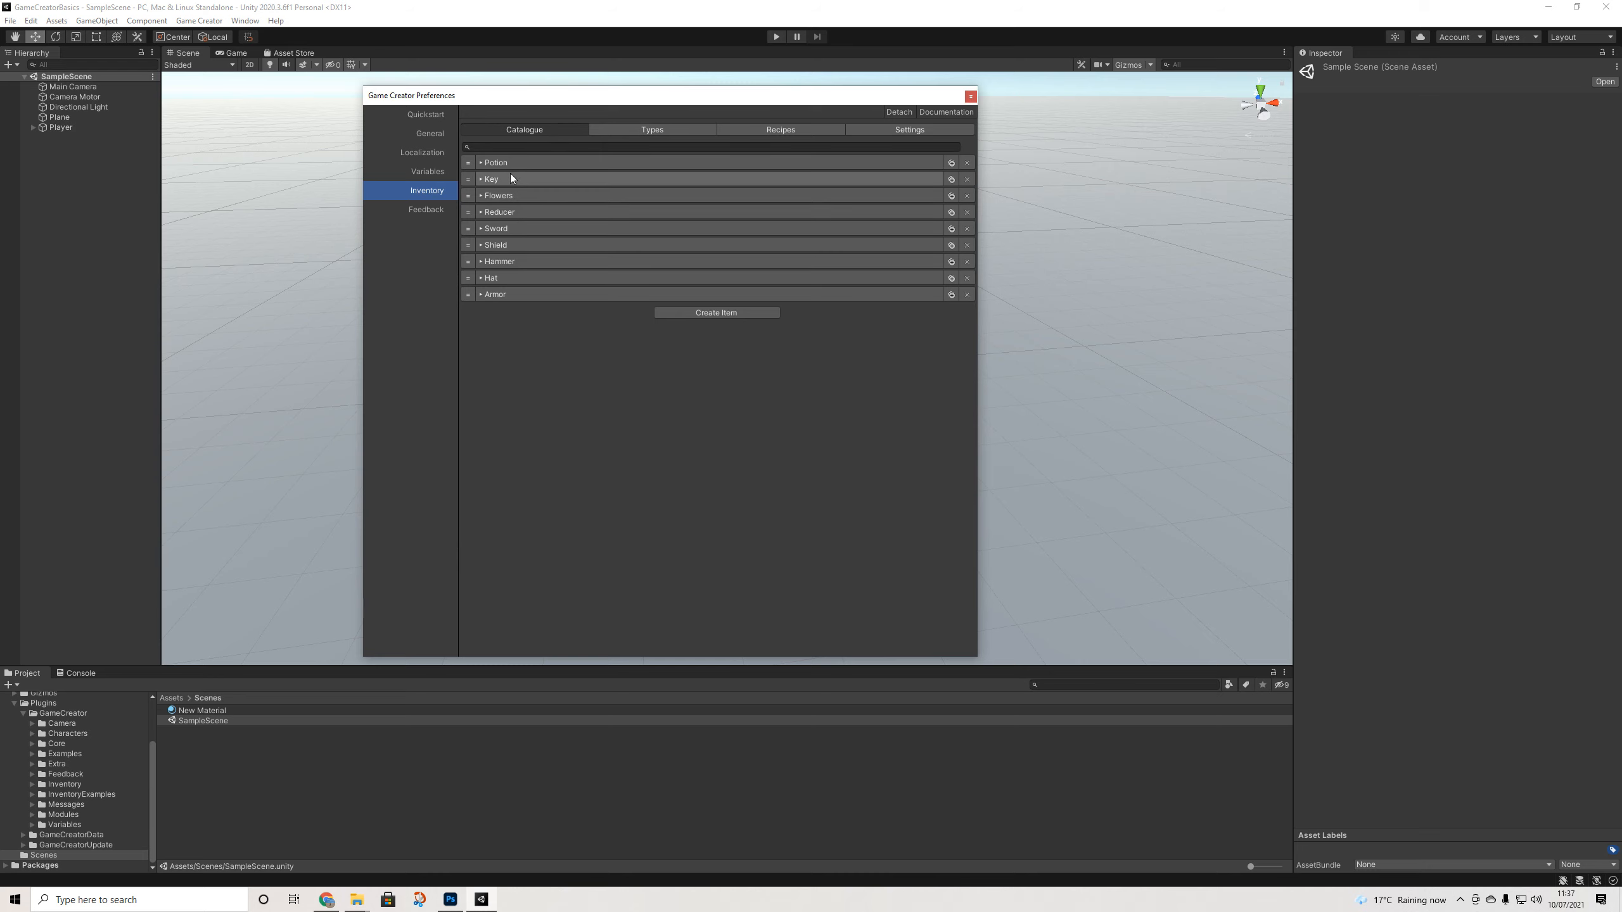
click(512, 162)
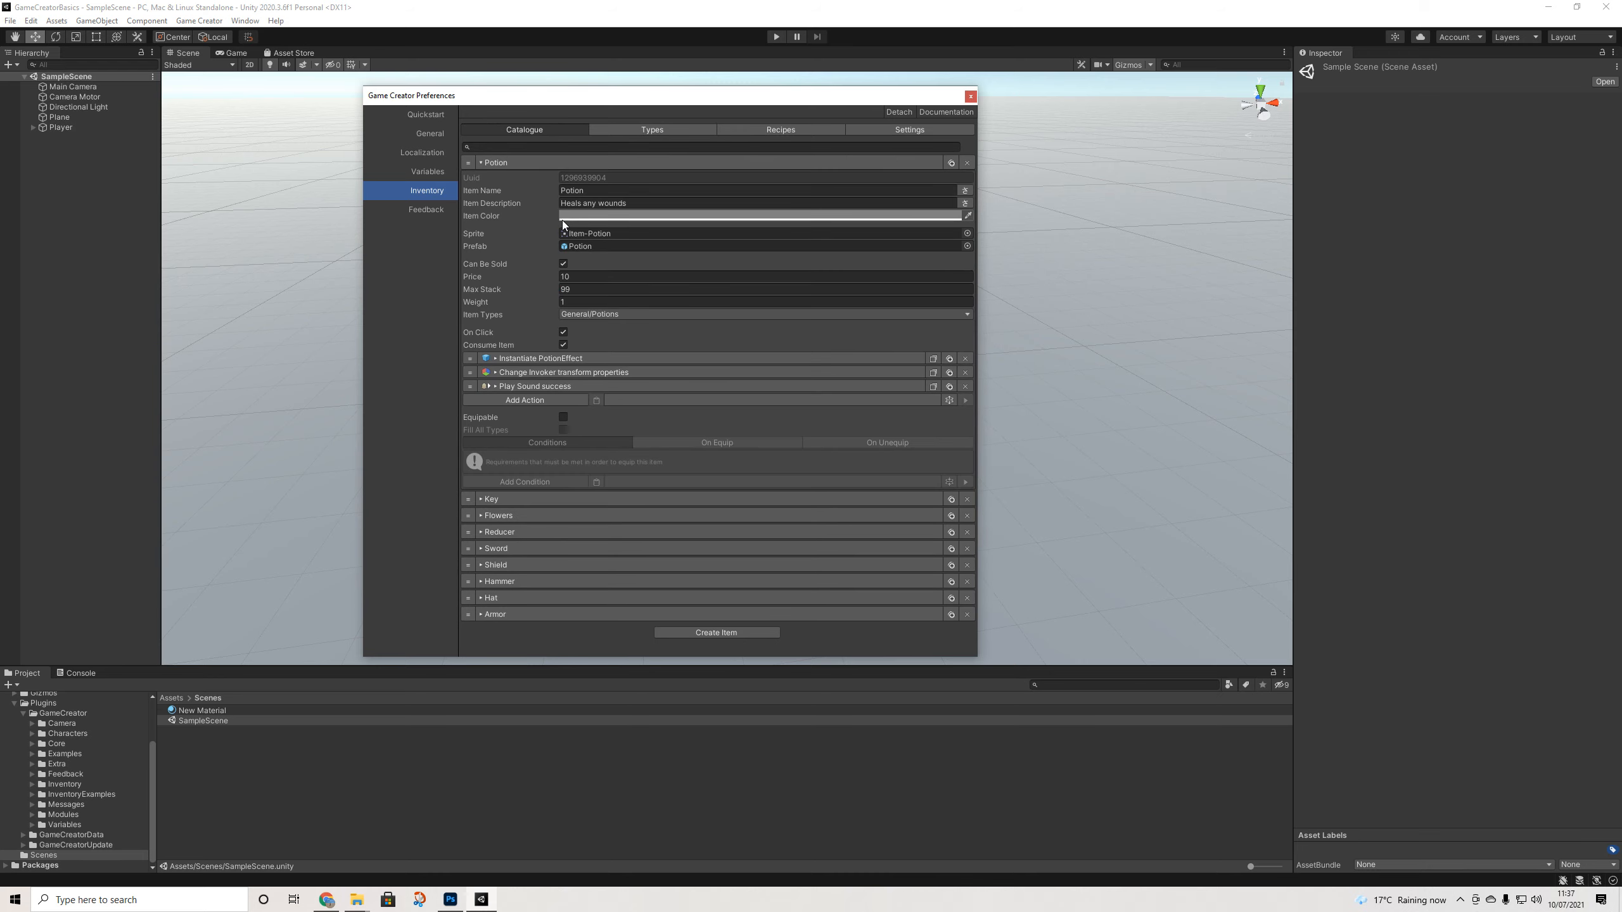
click(522, 162)
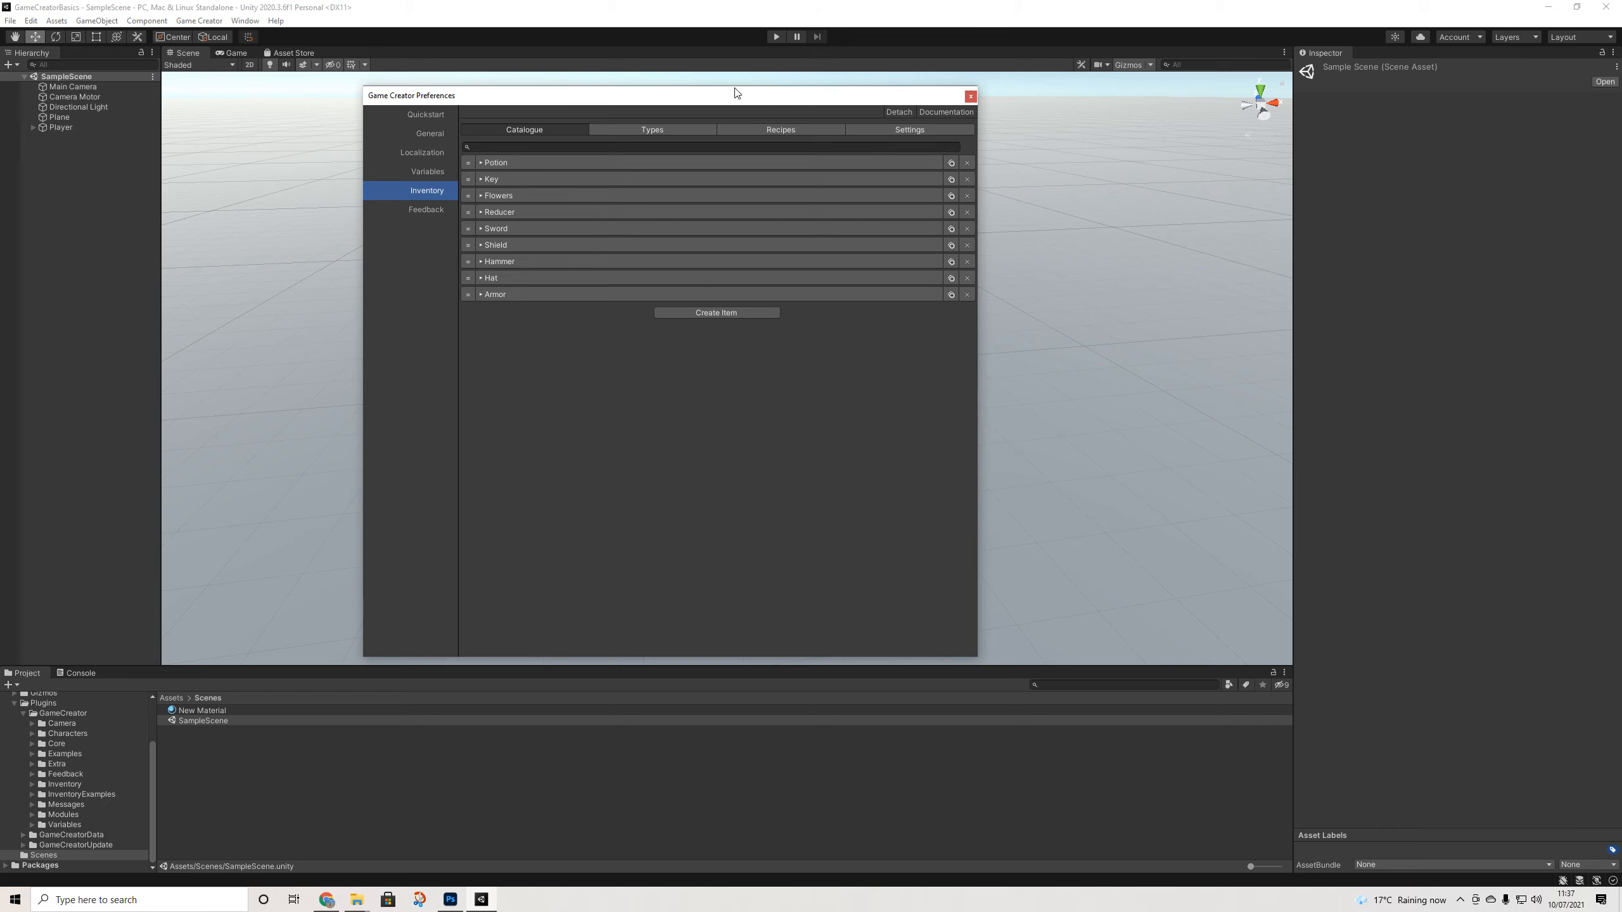
Move the preferences window up and make it taller, and expand the Armor item in the catalogue
drag(736, 93, 734, 6)
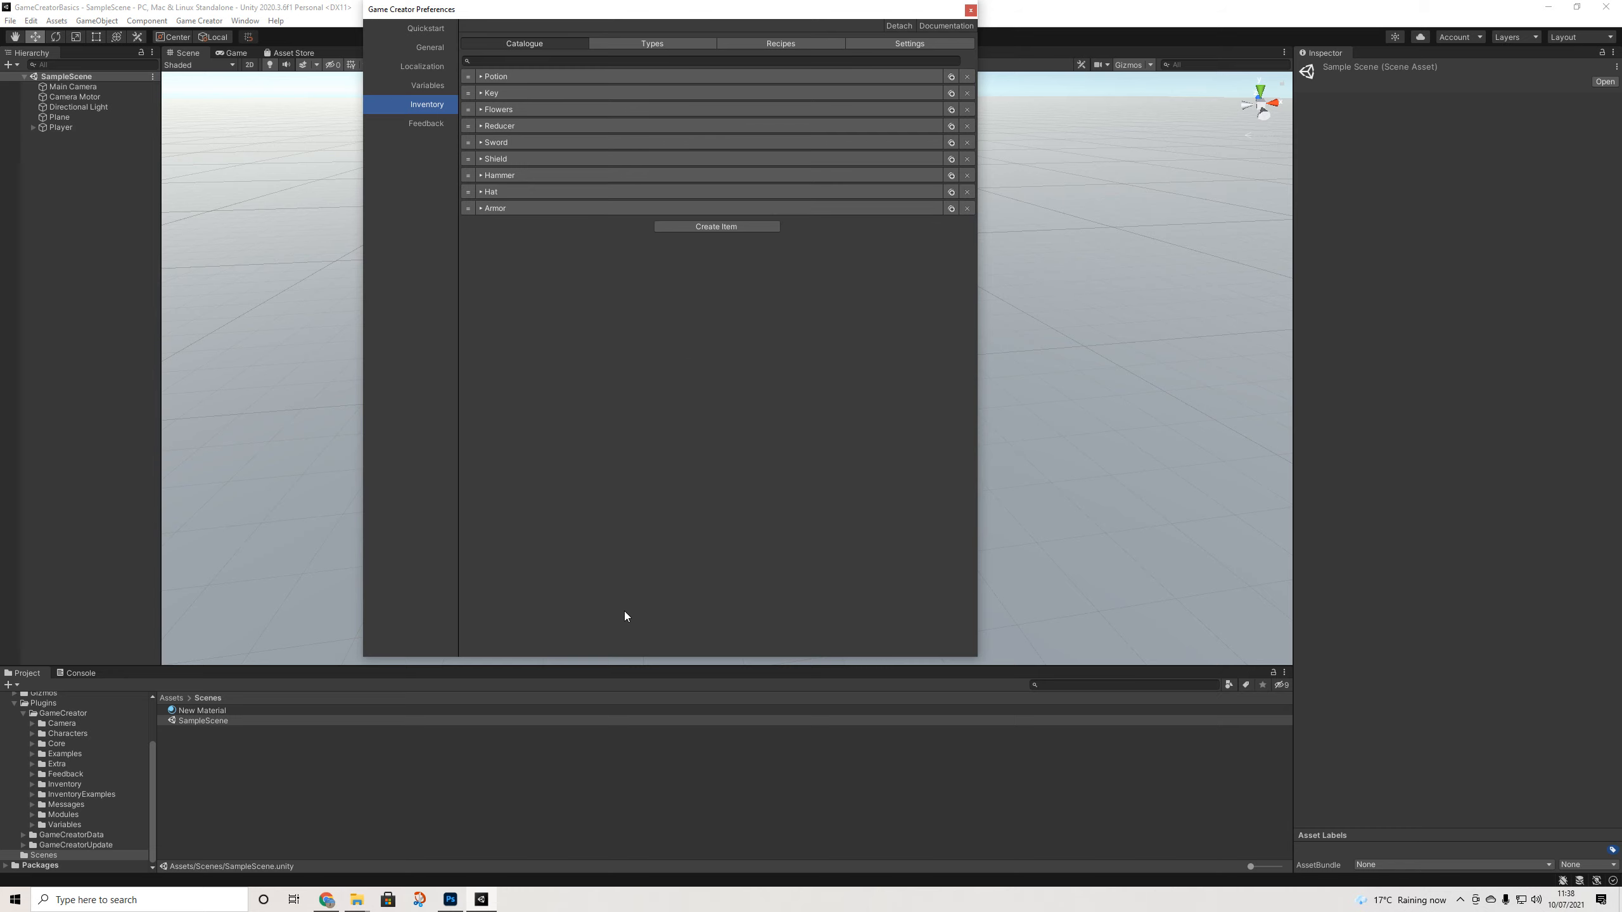
drag(618, 658, 608, 674)
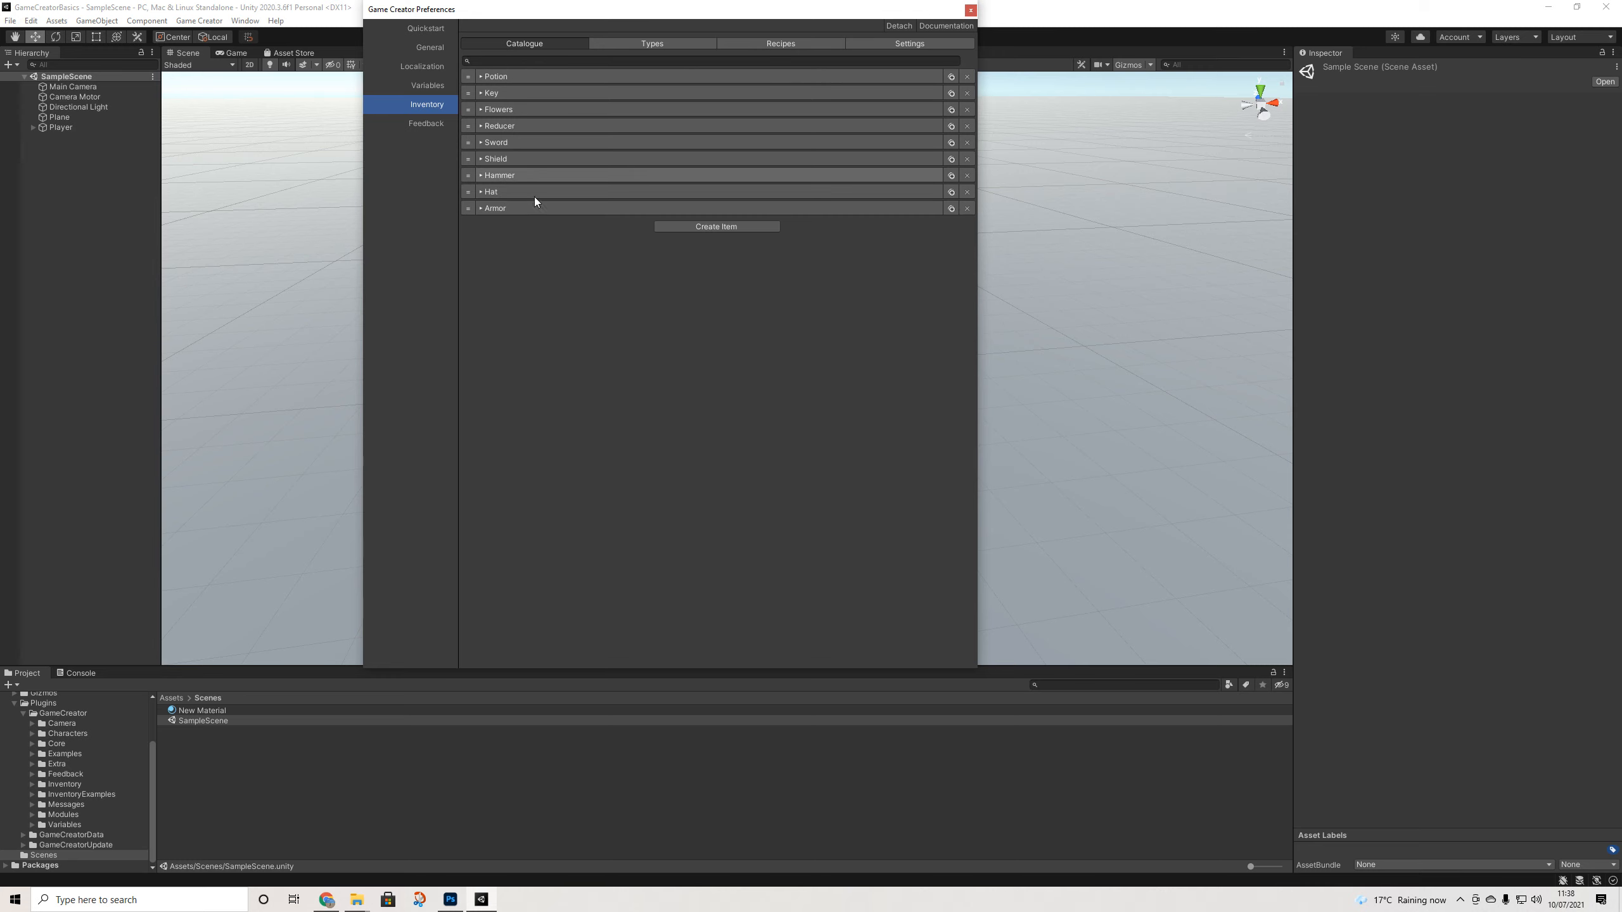
click(493, 211)
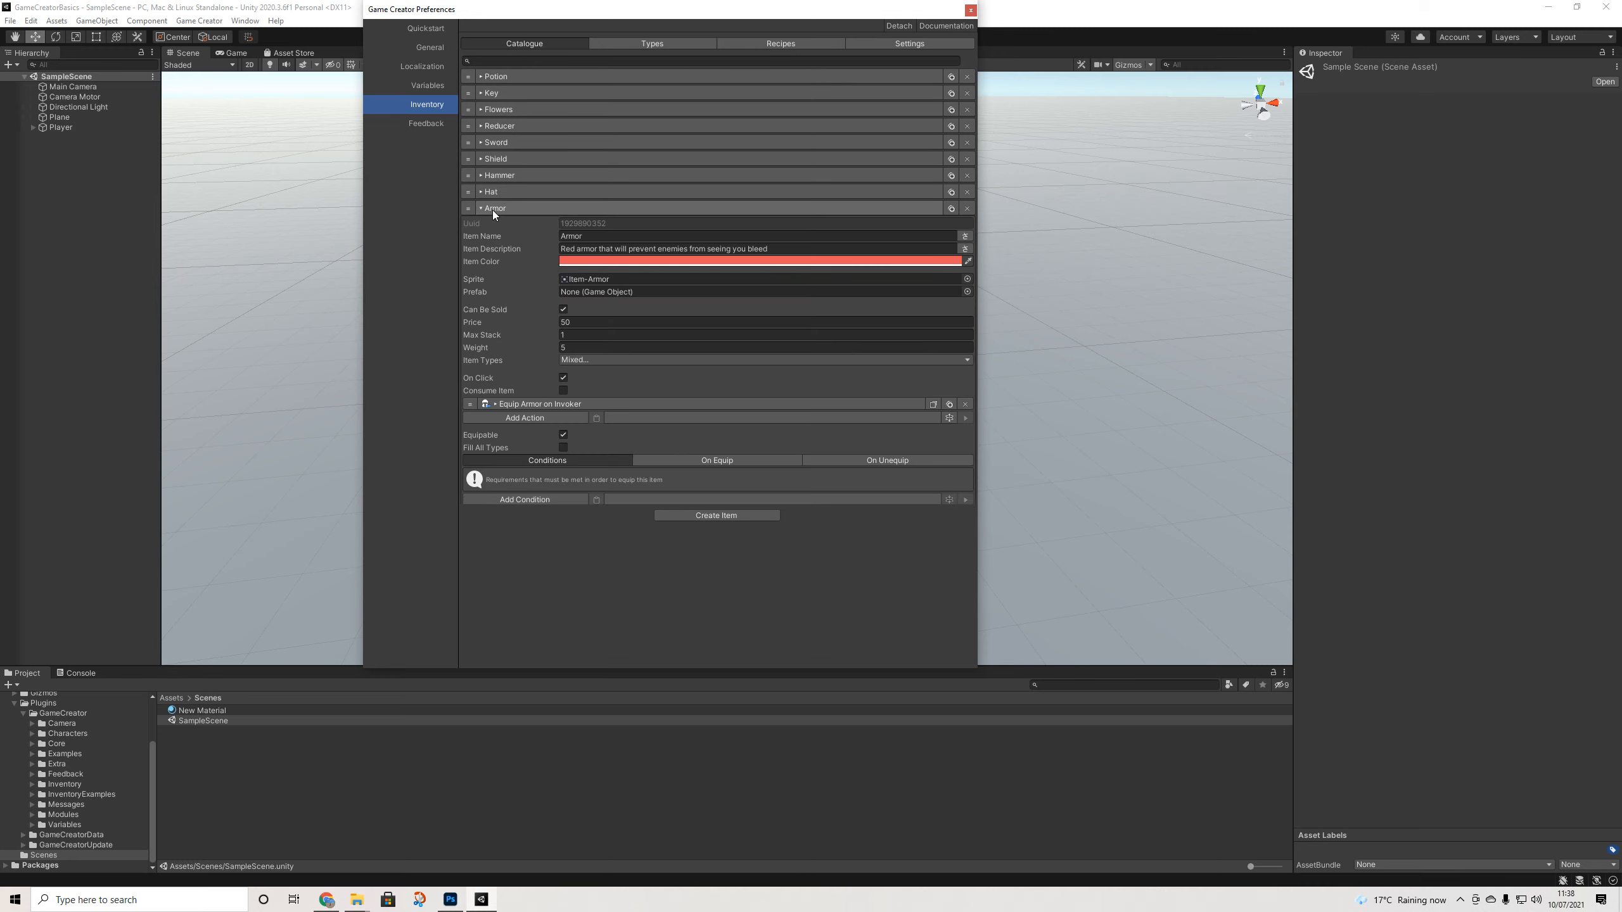
click(493, 210)
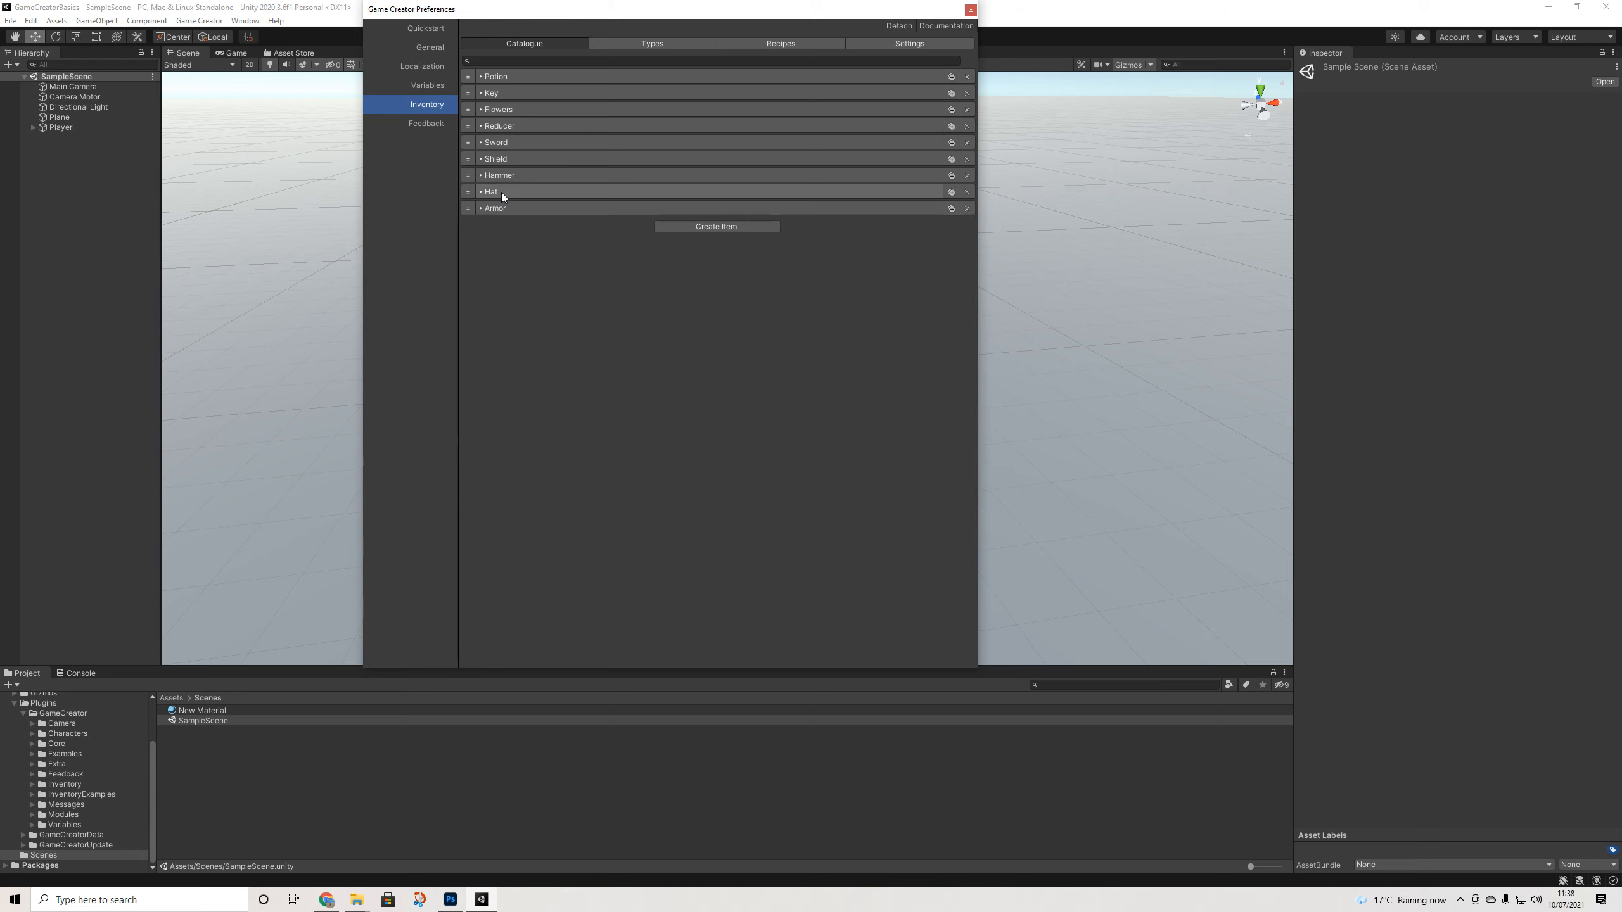
click(500, 206)
click(499, 205)
click(499, 206)
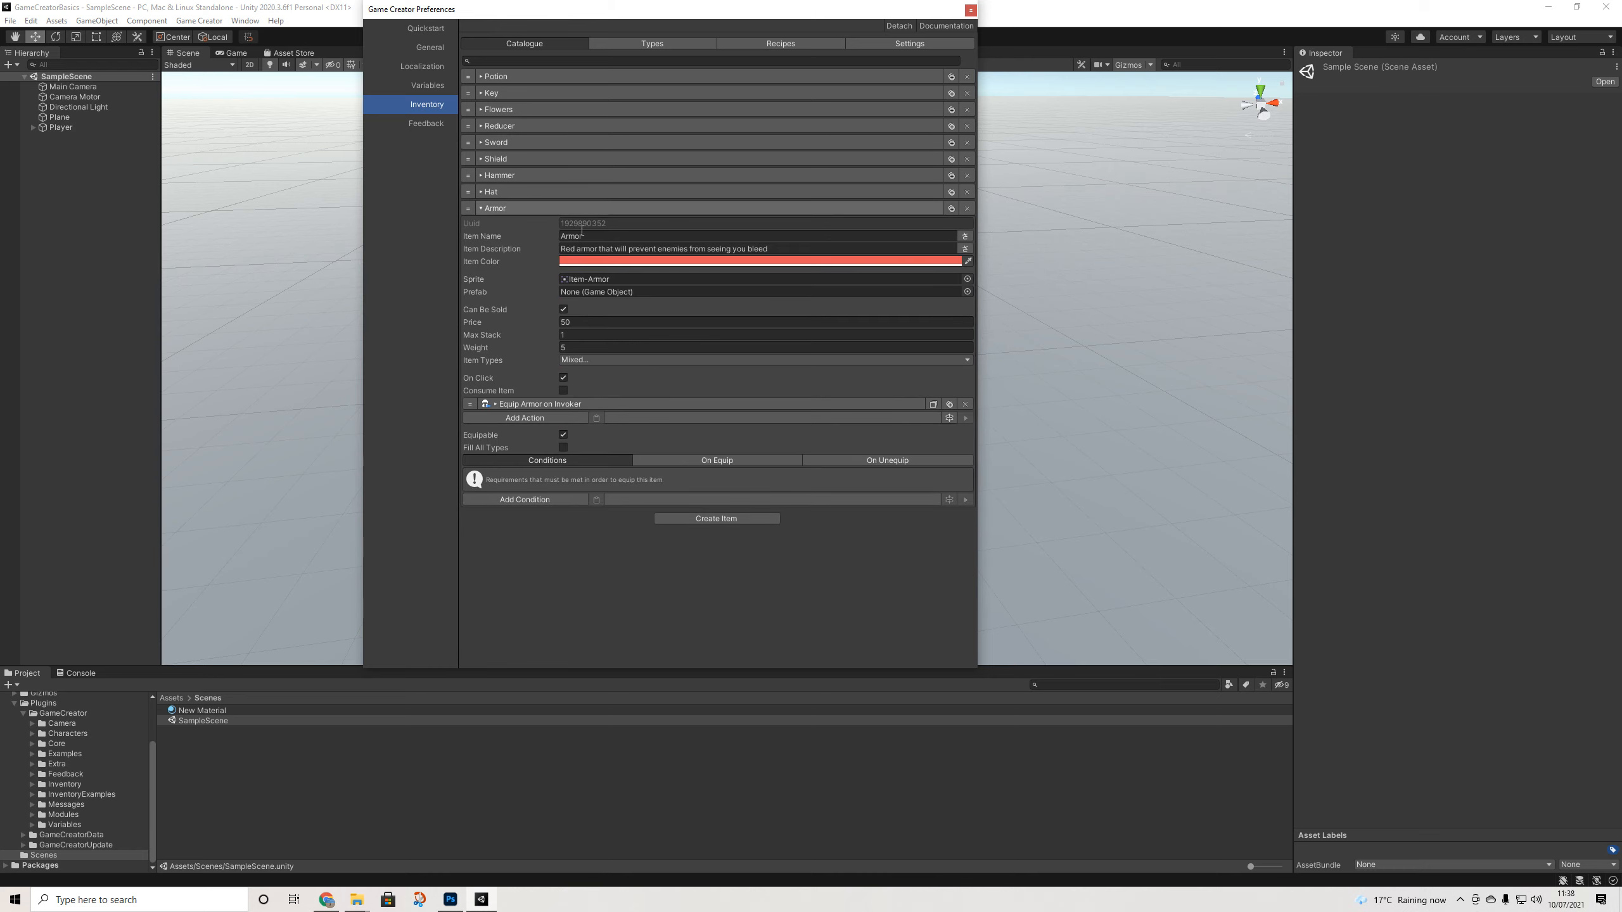
Set the type of Armor's Equip Armor on Invoker action to General/Equipment/Chest
click(550, 405)
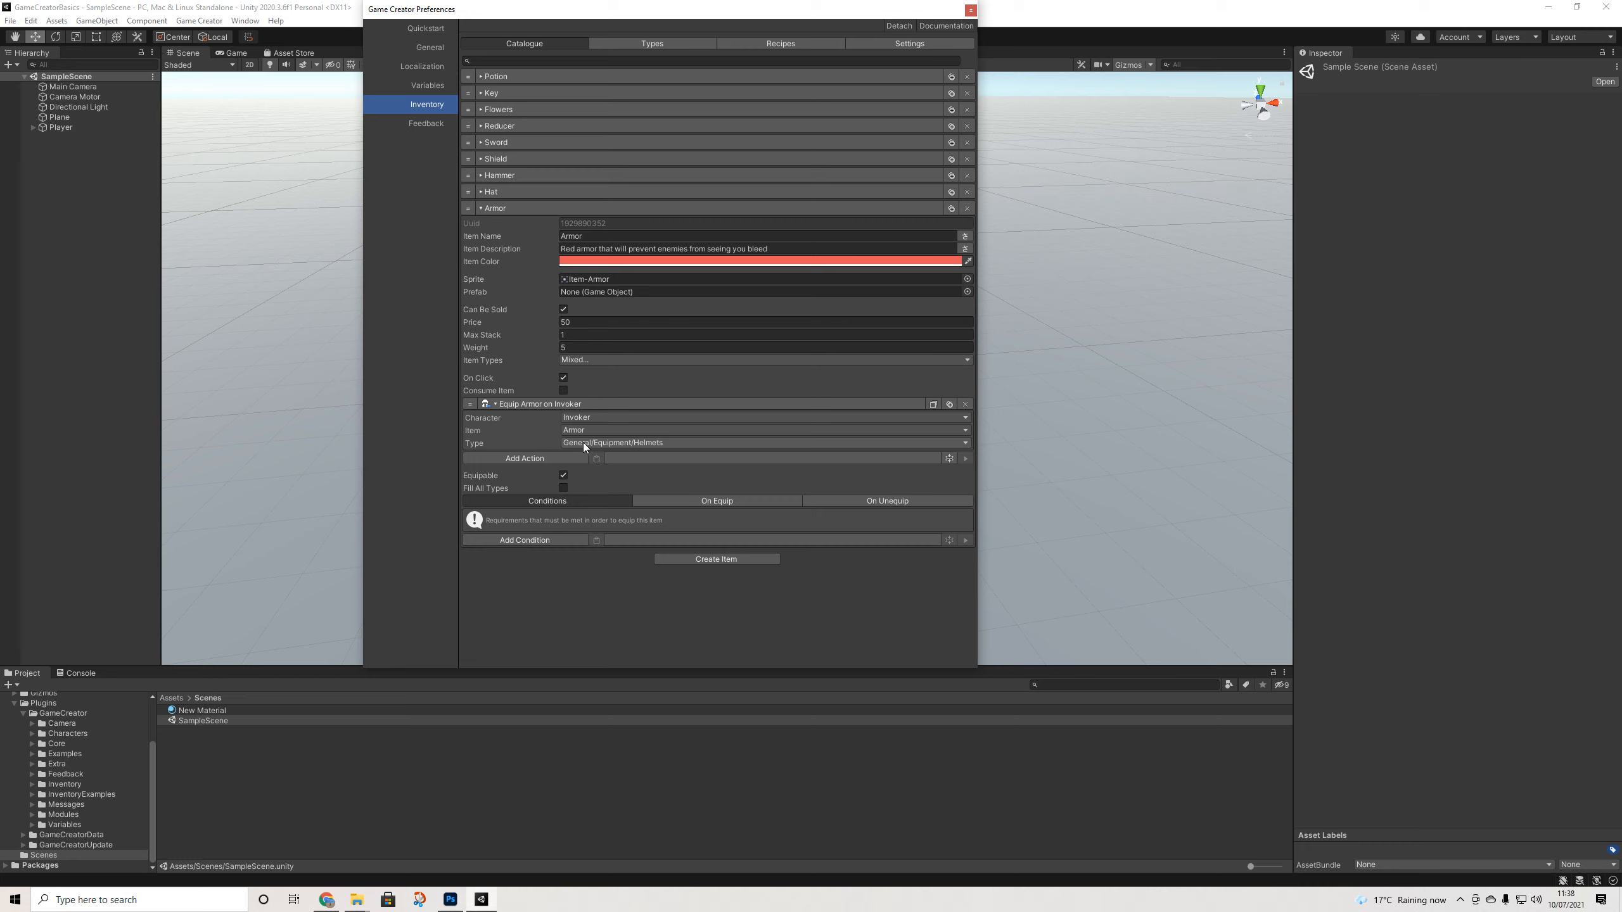
click(679, 500)
click(590, 503)
click(618, 443)
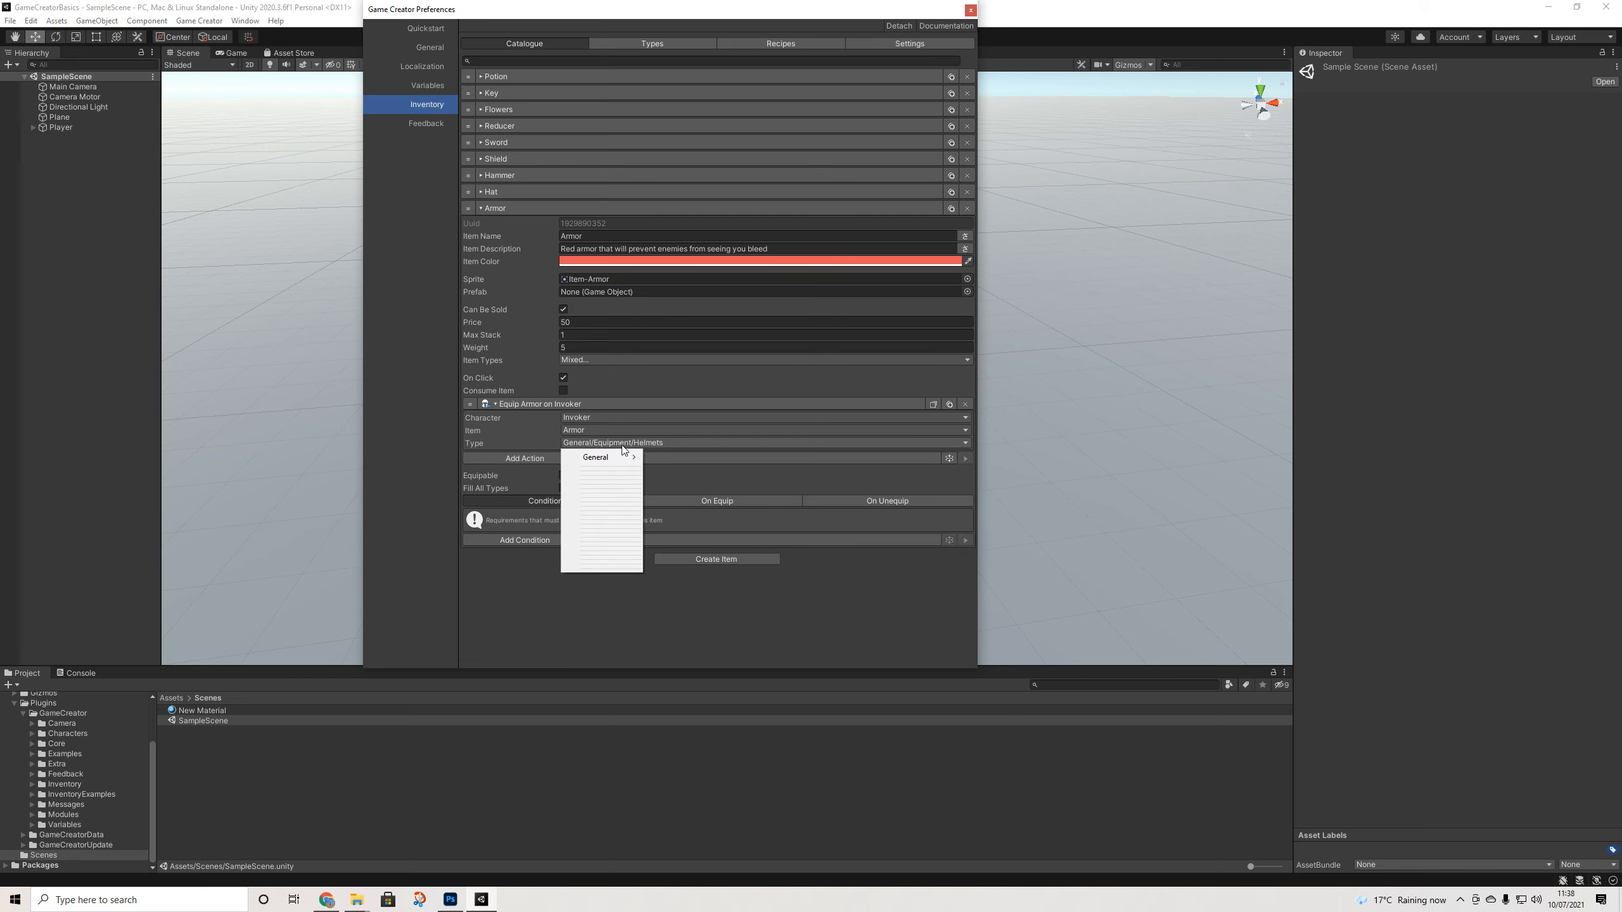
mouse_move(623, 459)
mouse_move(729, 501)
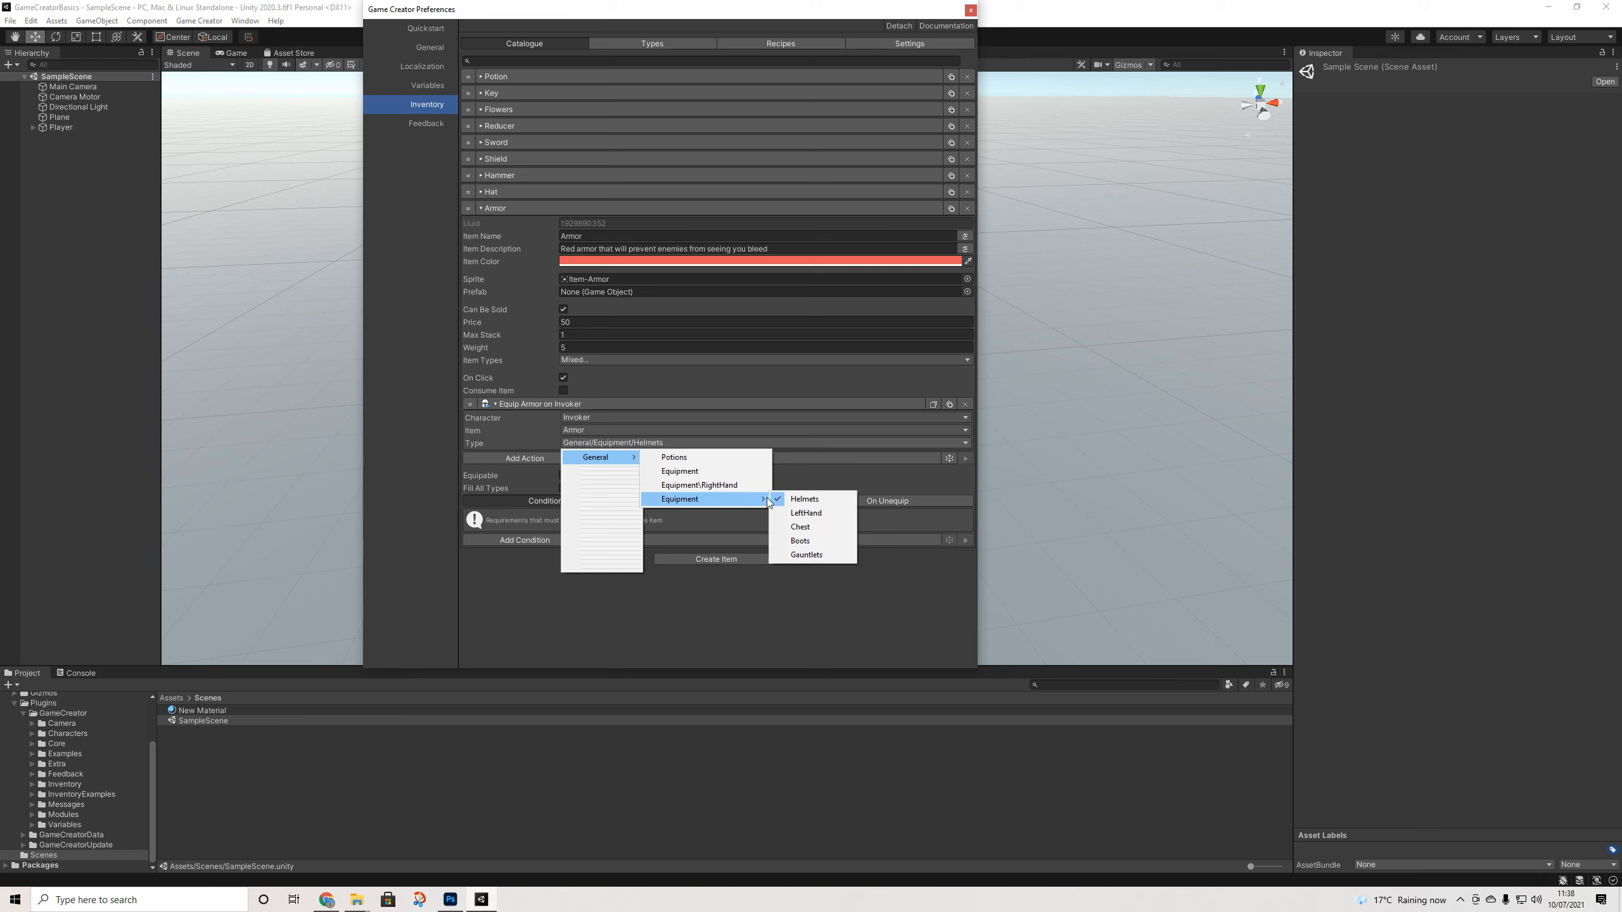
click(804, 527)
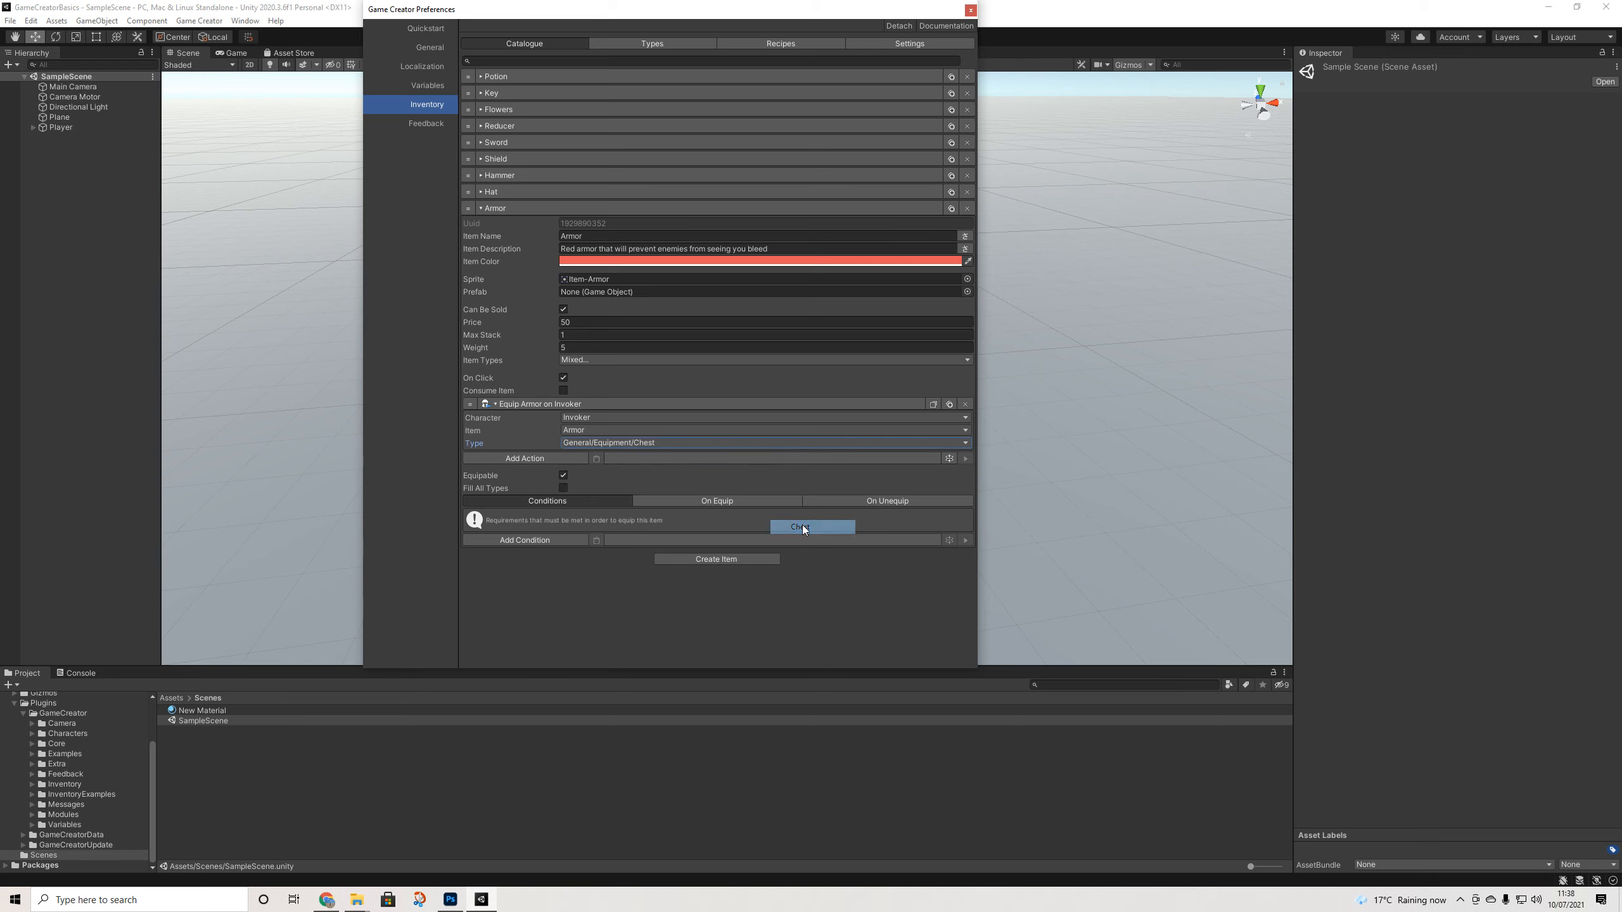
Clear the Armor item's assigned item types and assign only General/Equipment/Chest
click(567, 360)
click(595, 374)
click(600, 360)
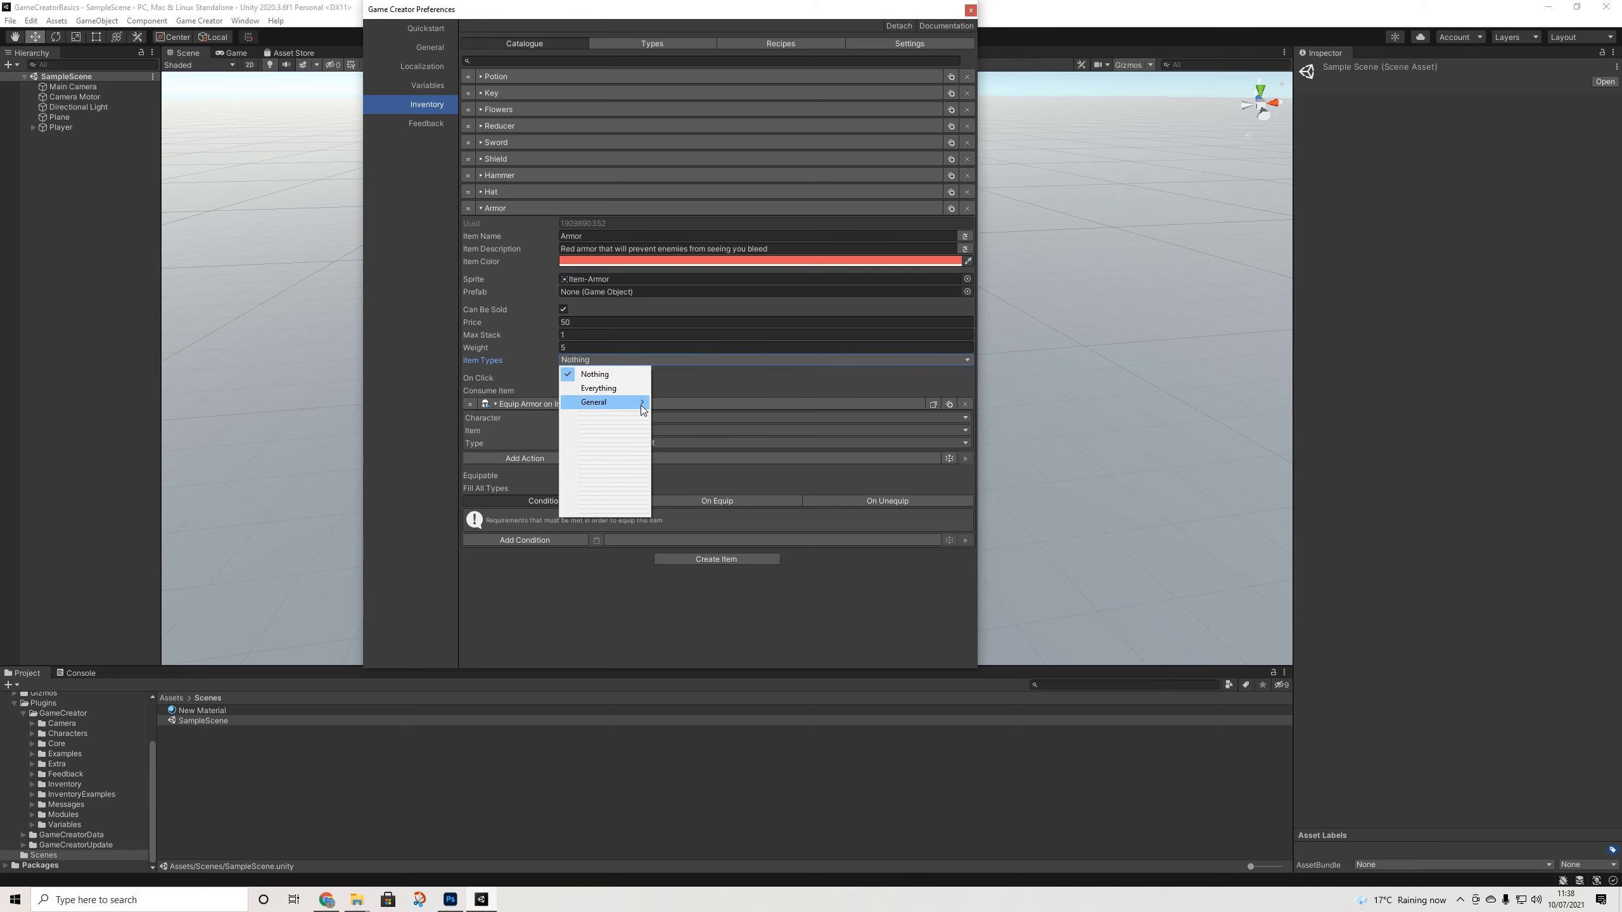
mouse_move(641, 408)
mouse_move(734, 444)
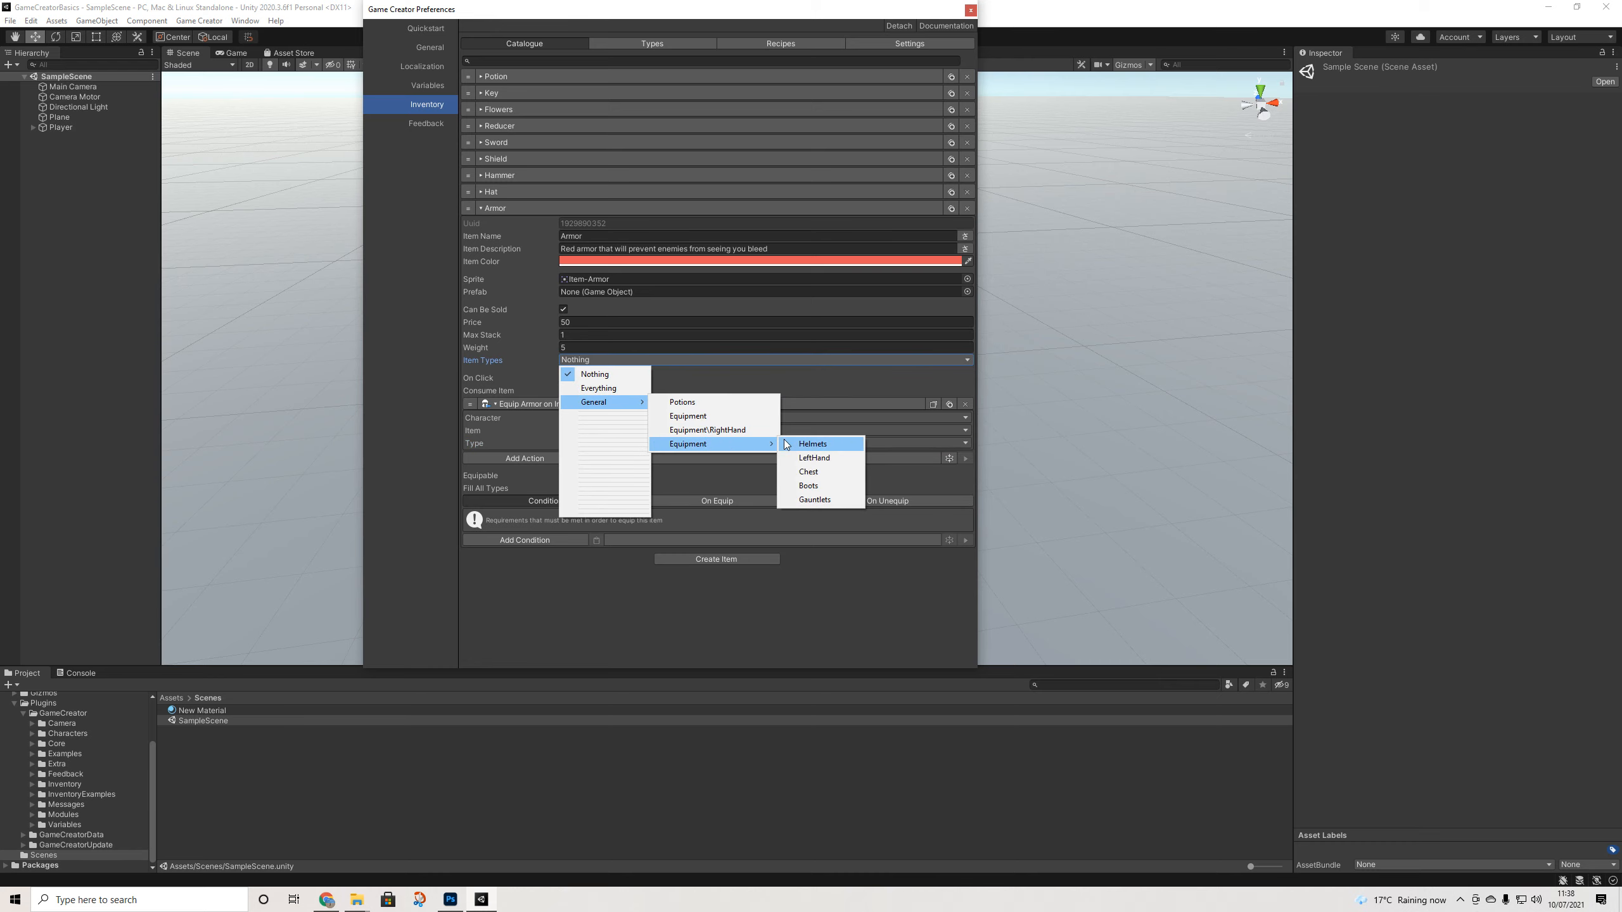
click(808, 473)
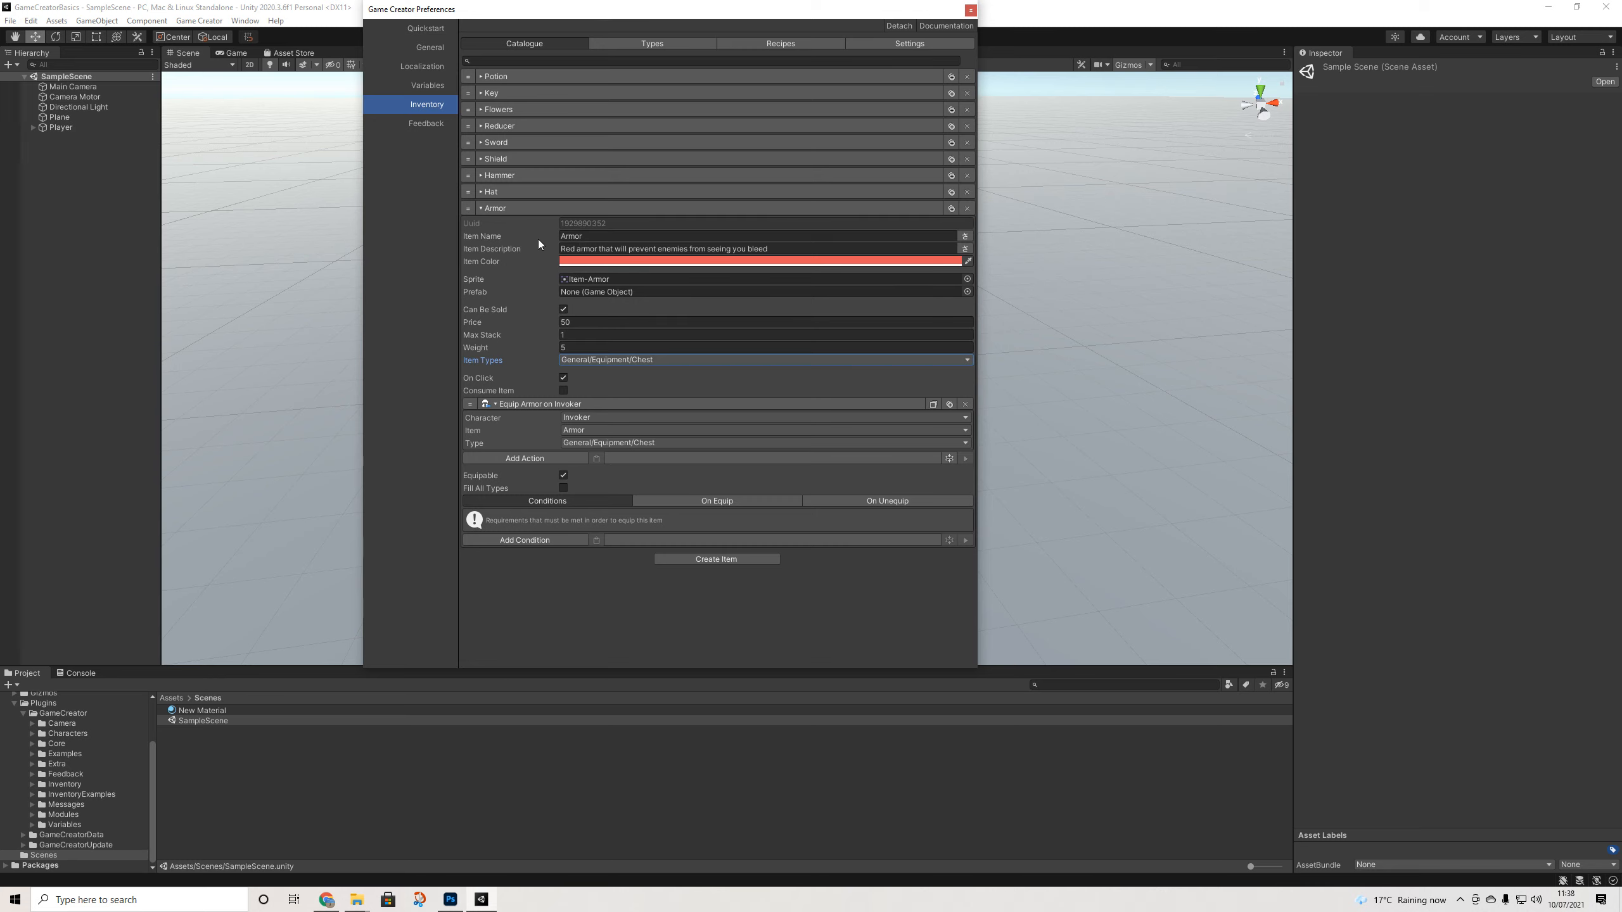
Examine the Armor item's name, description and color, and locate its sprite in the project
click(576, 240)
click(580, 249)
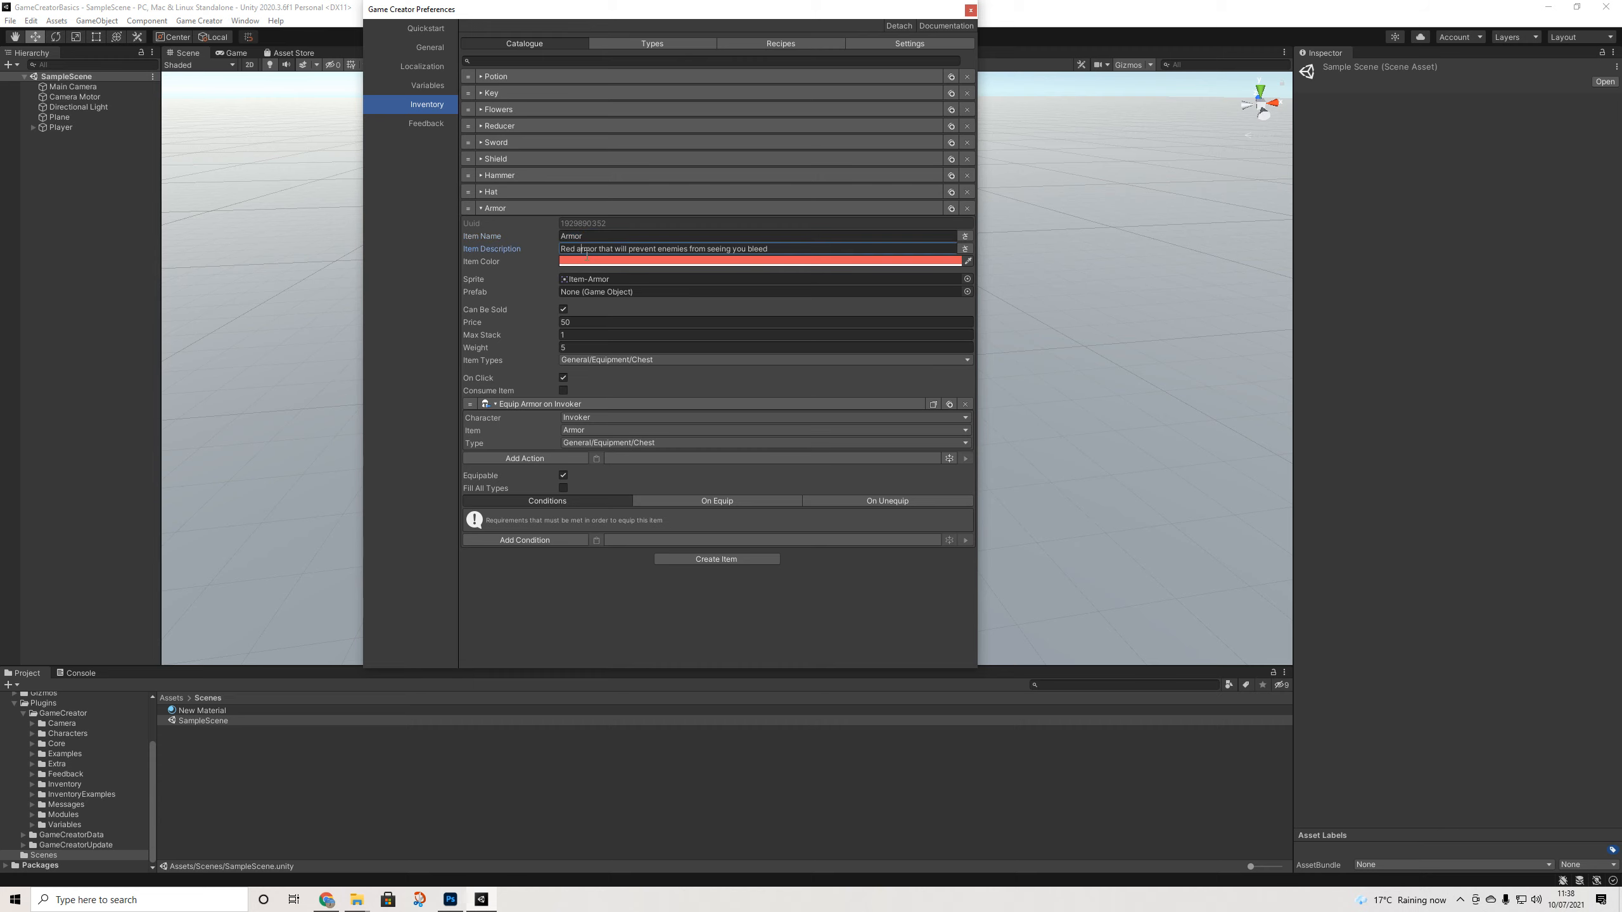
click(572, 262)
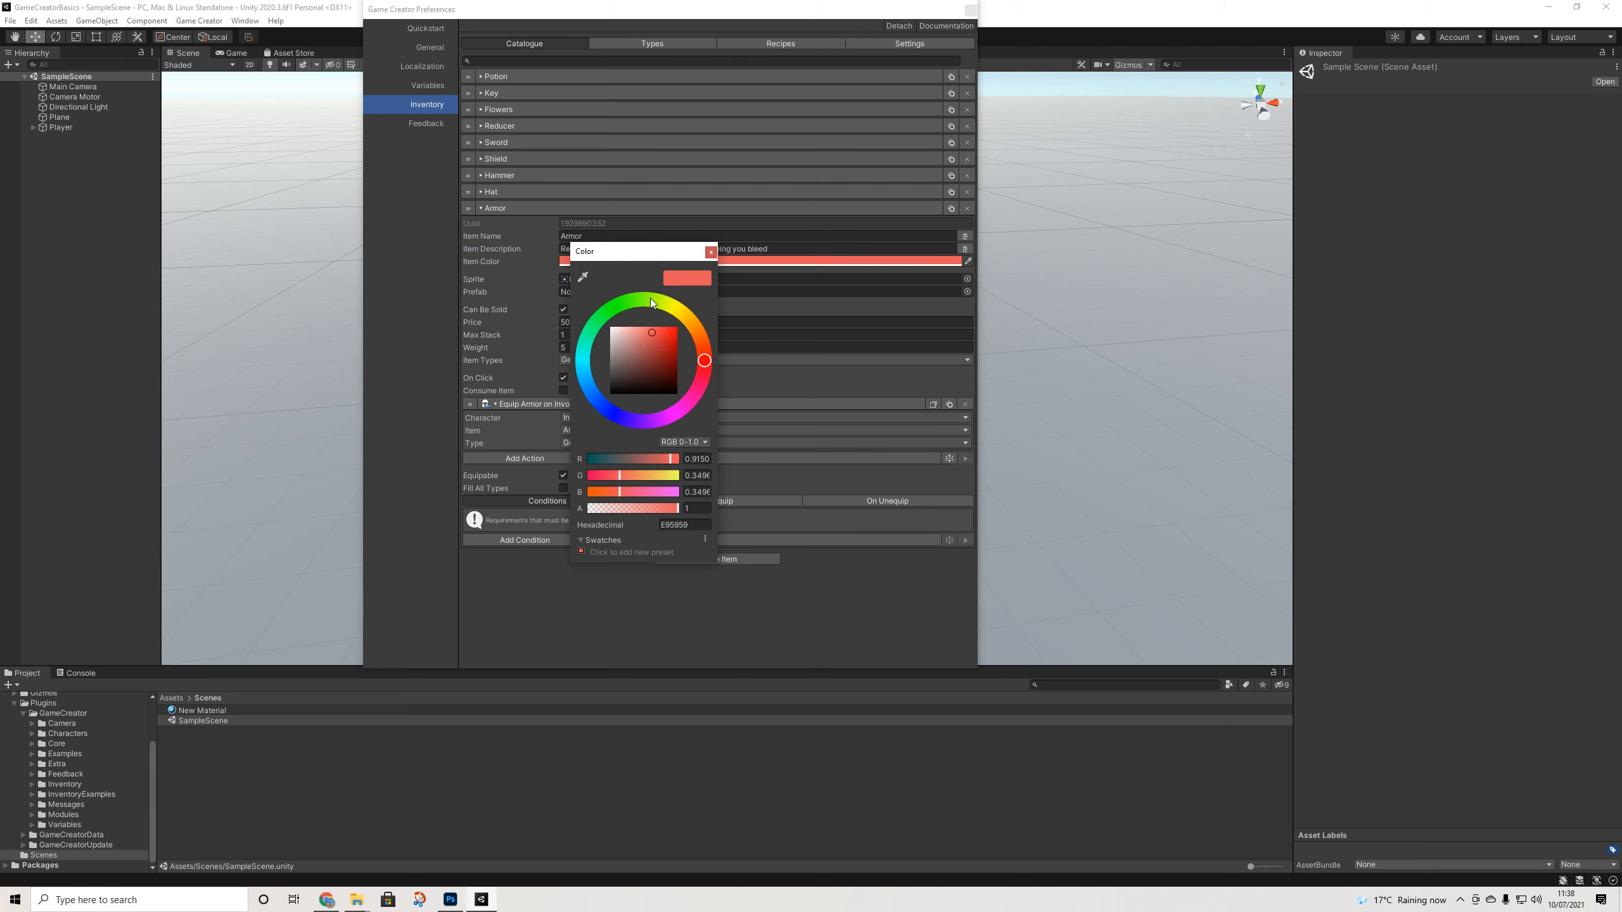
click(711, 251)
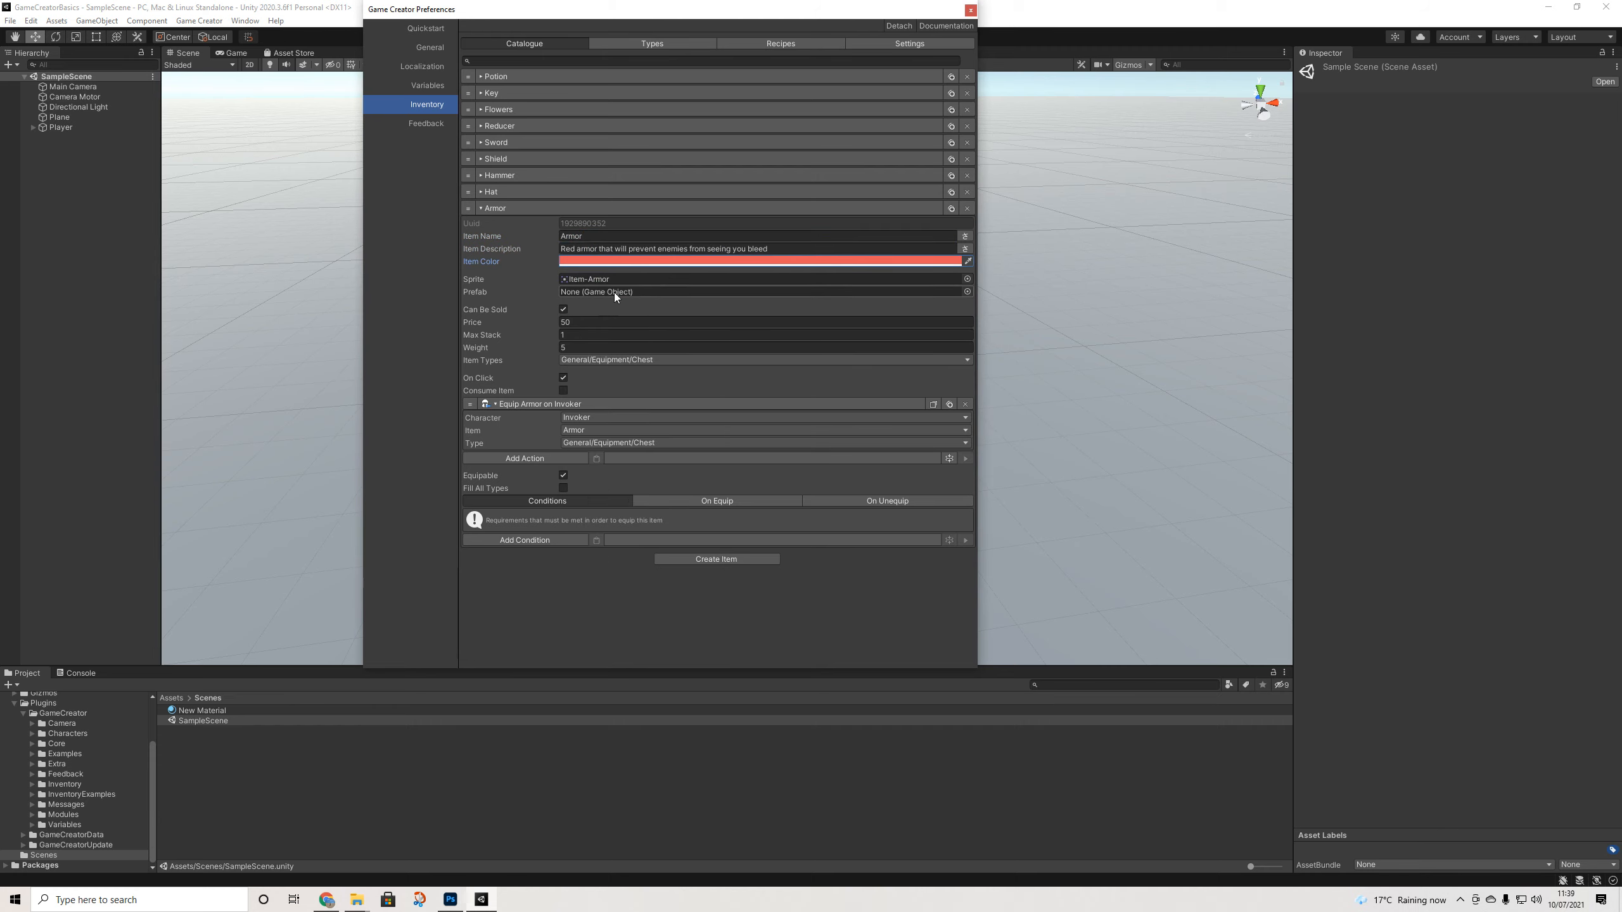
click(595, 280)
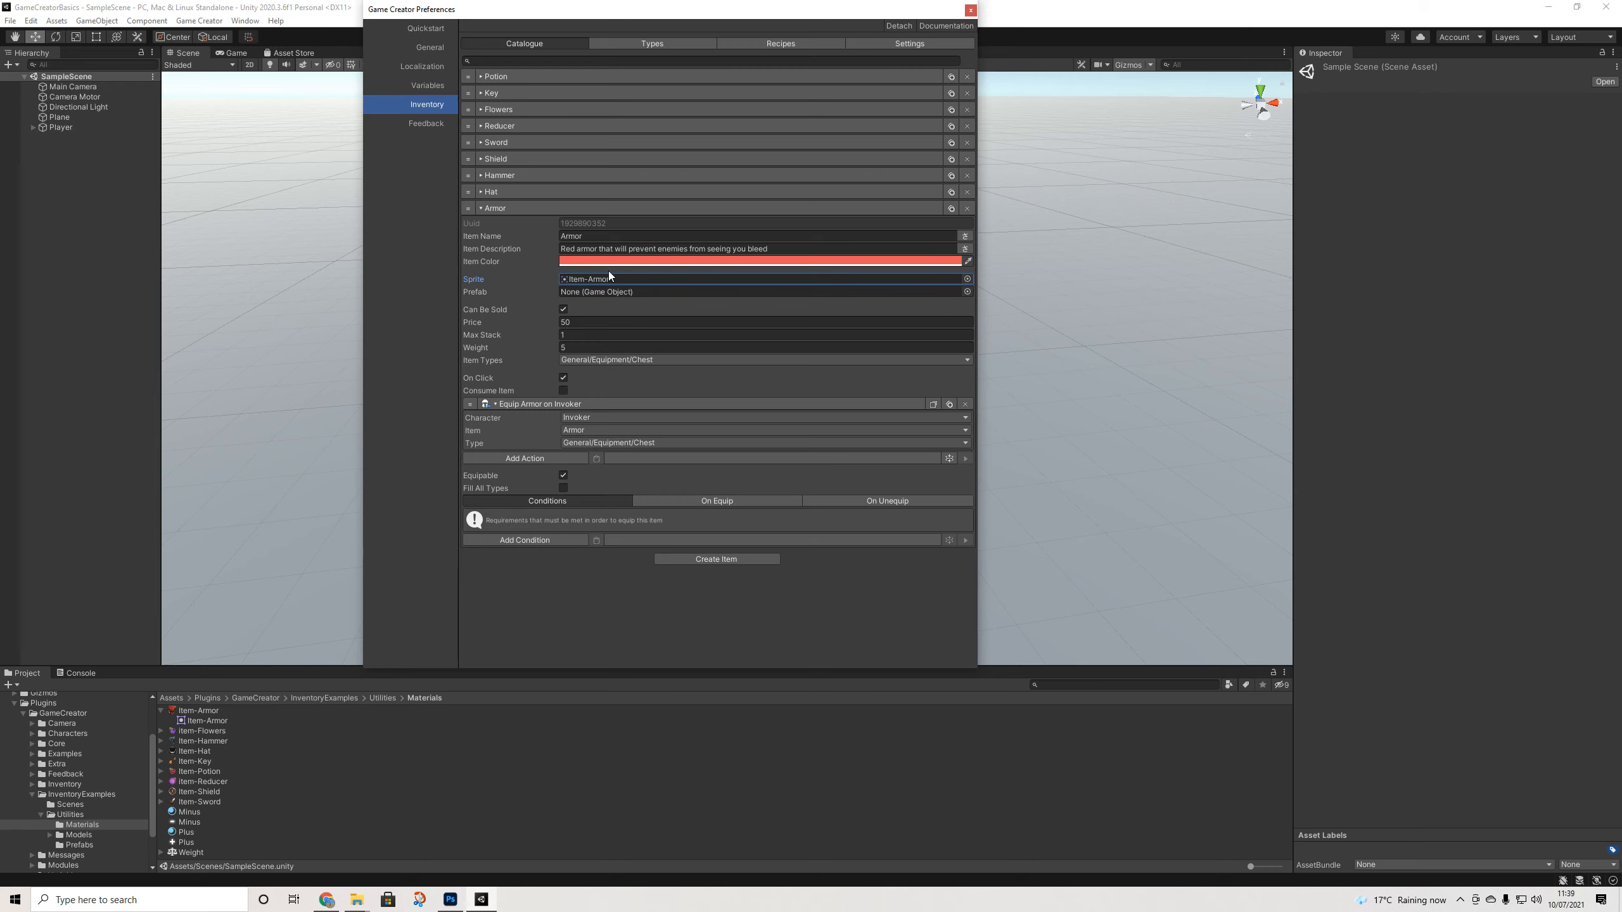
Review the Armor item's price, max stack and weight, and compare its click and consume options with the Potion item's
click(568, 324)
key(Tab)
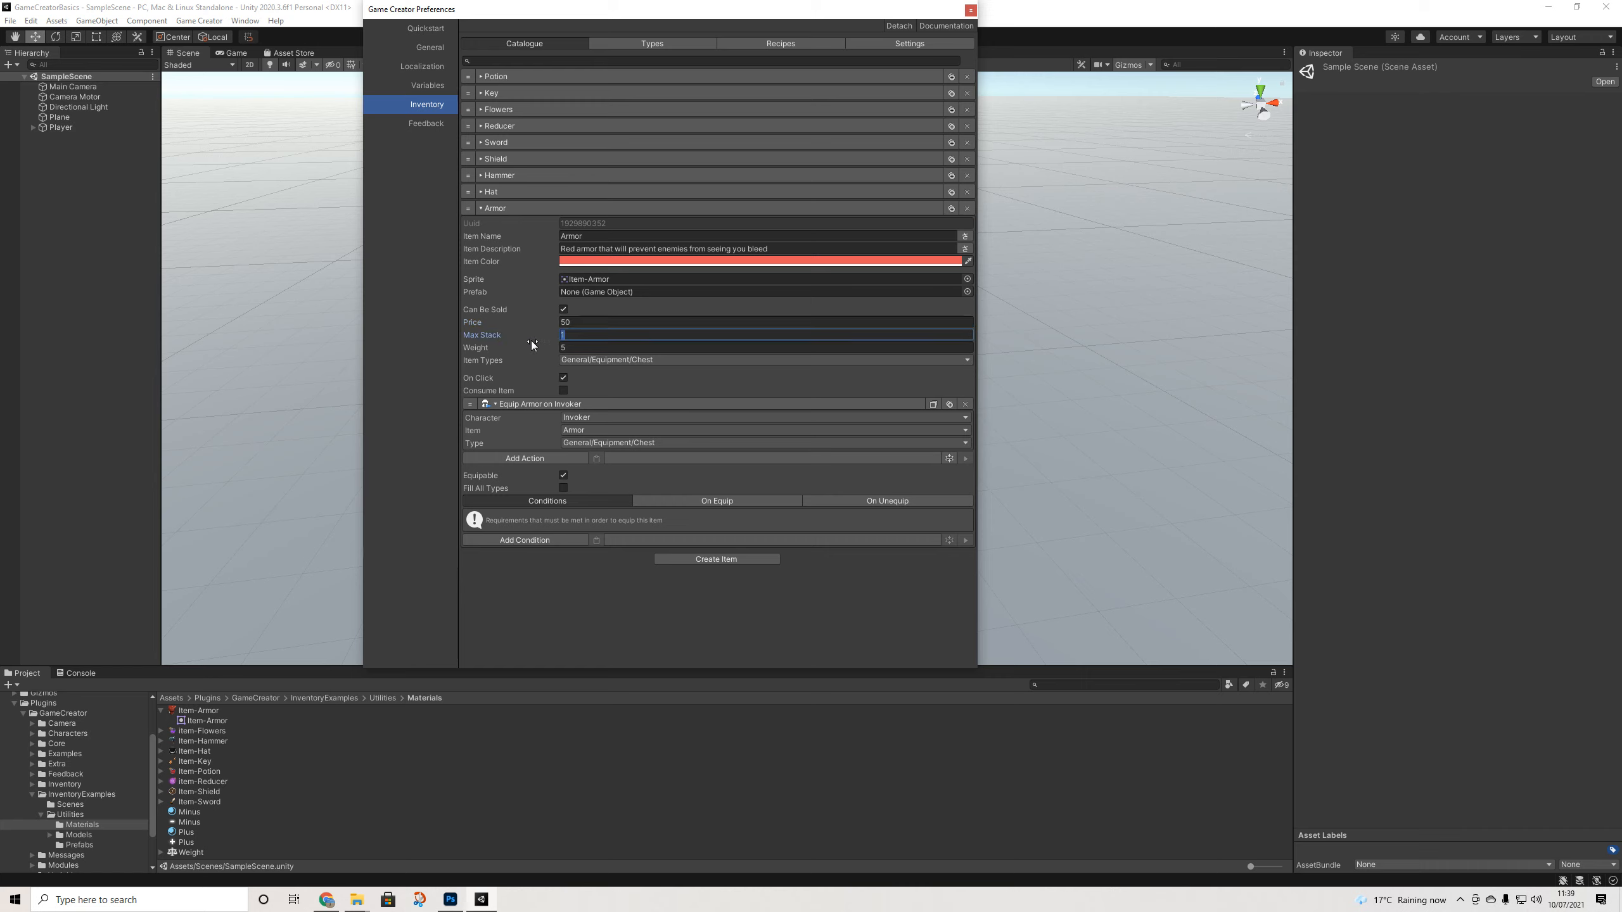
key(Tab)
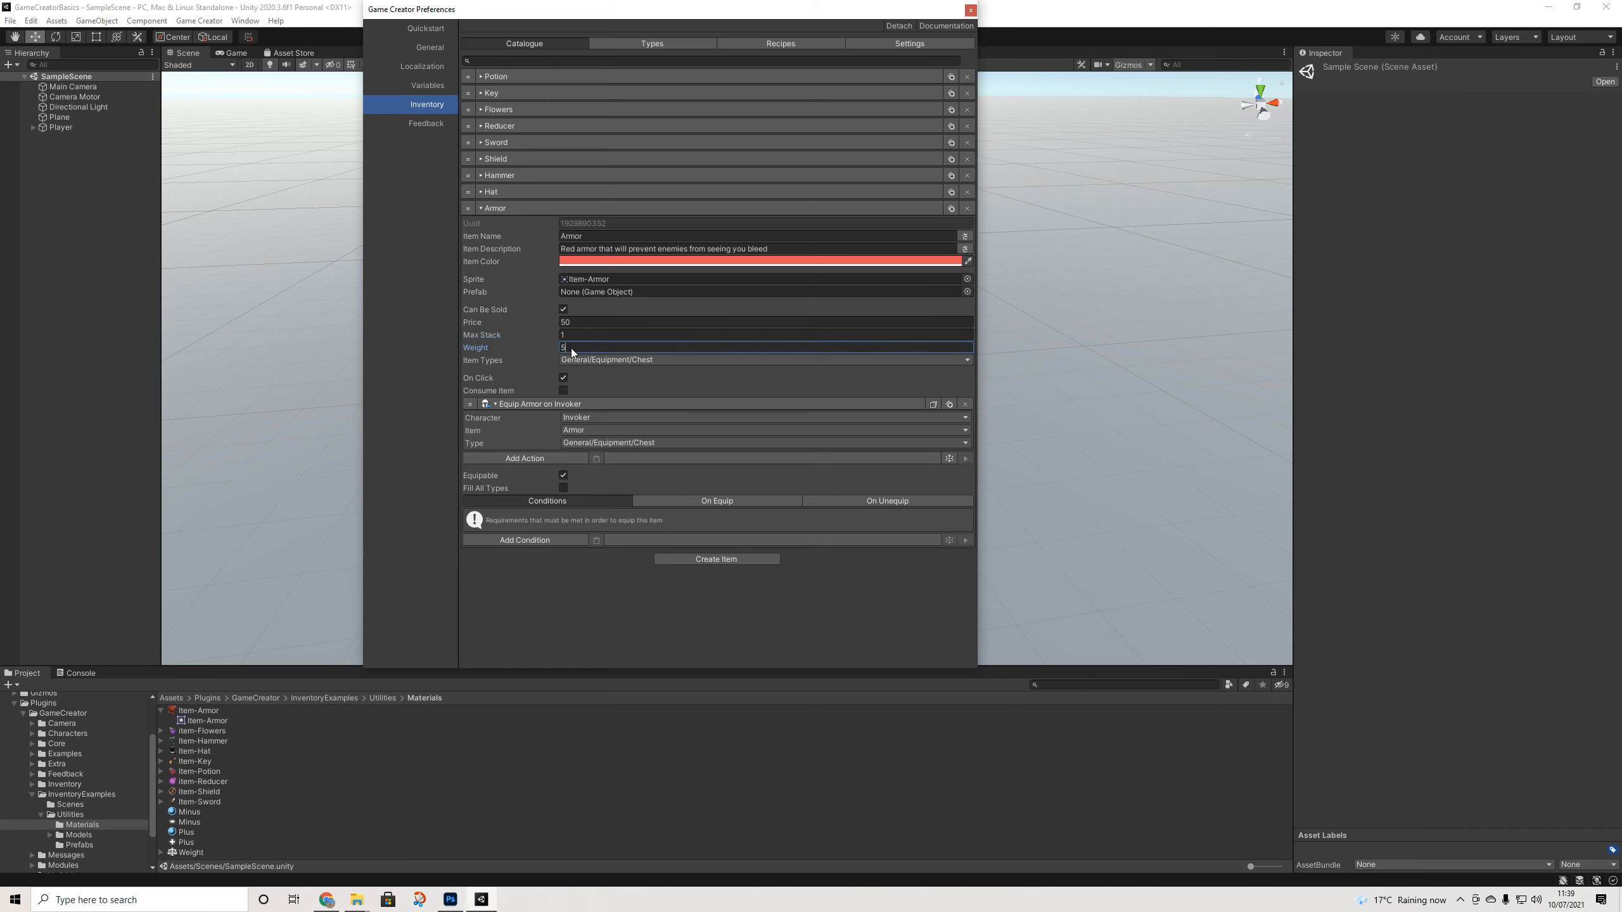
click(575, 333)
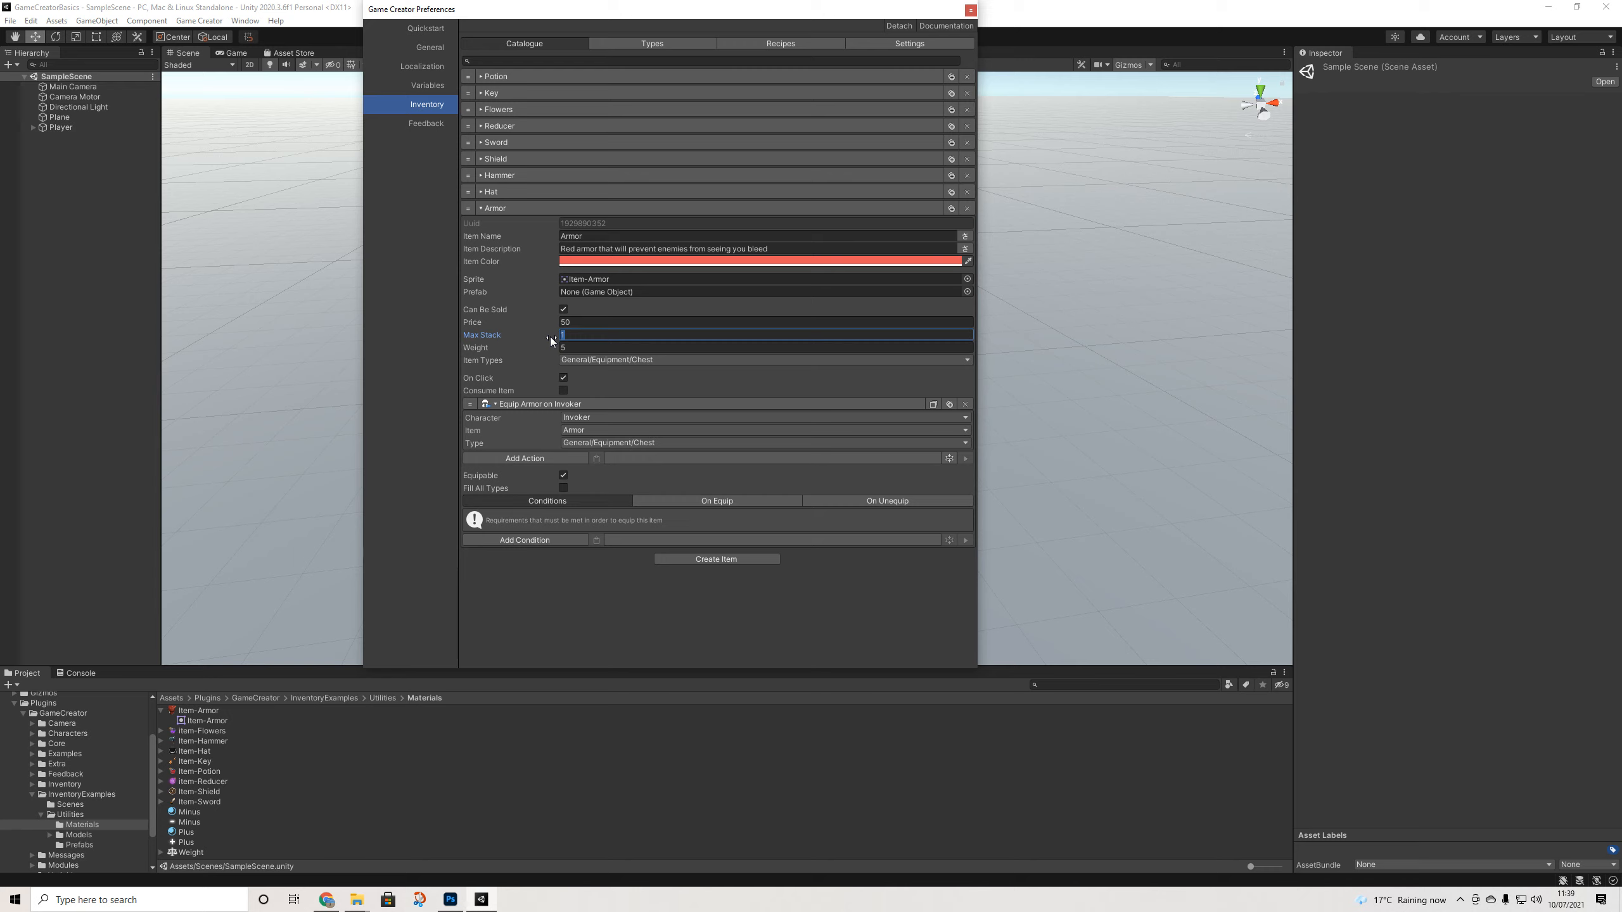
key(Tab)
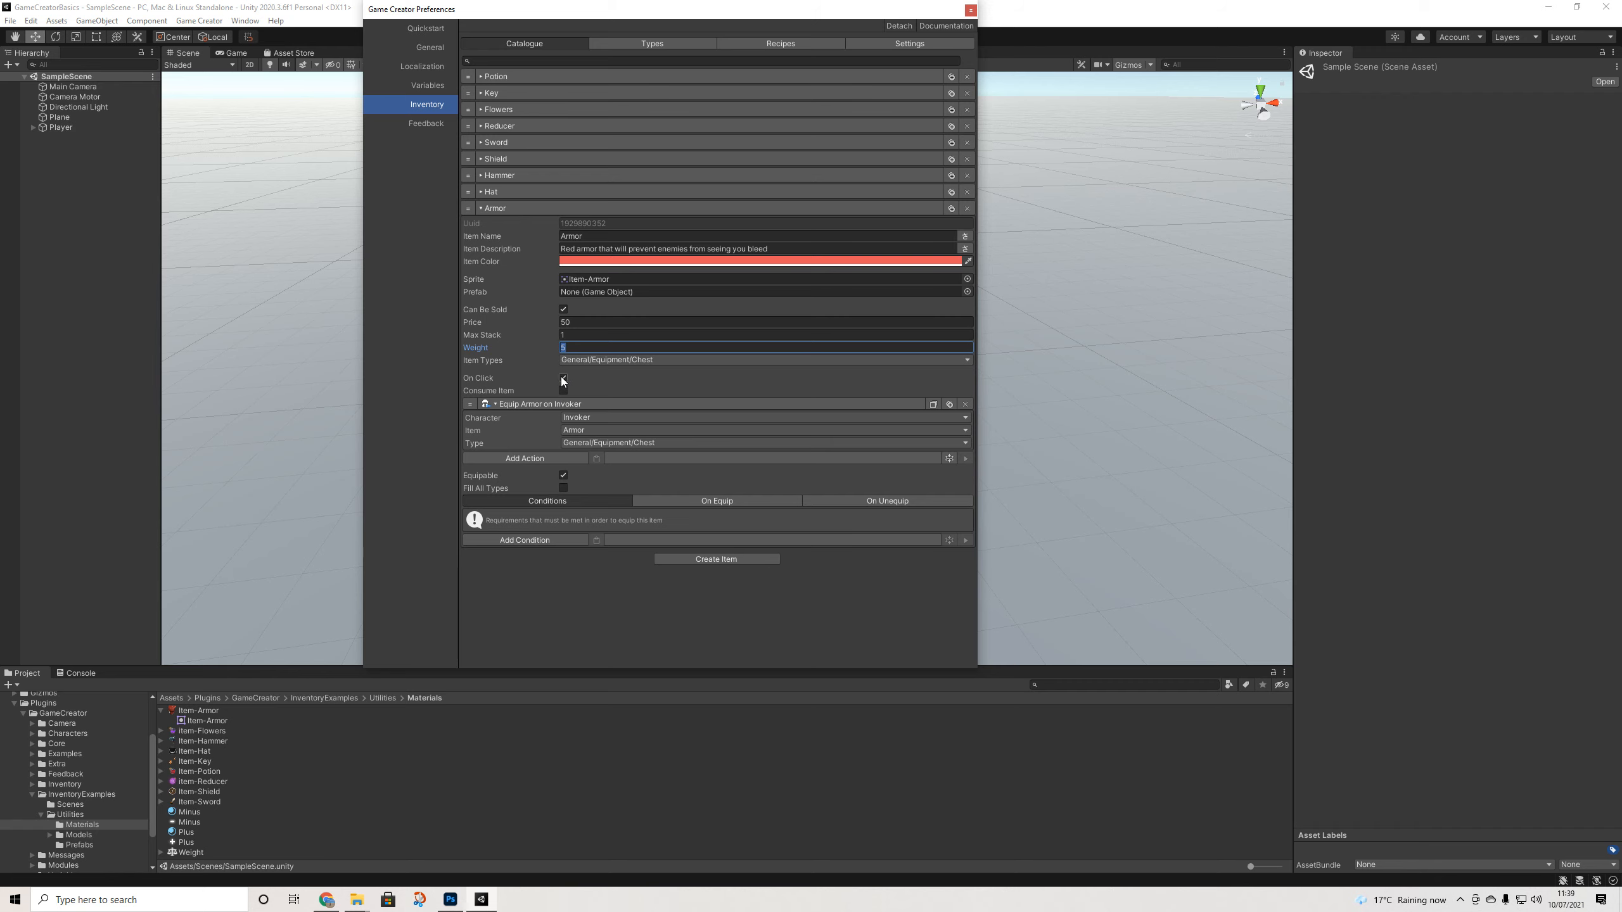
click(524, 76)
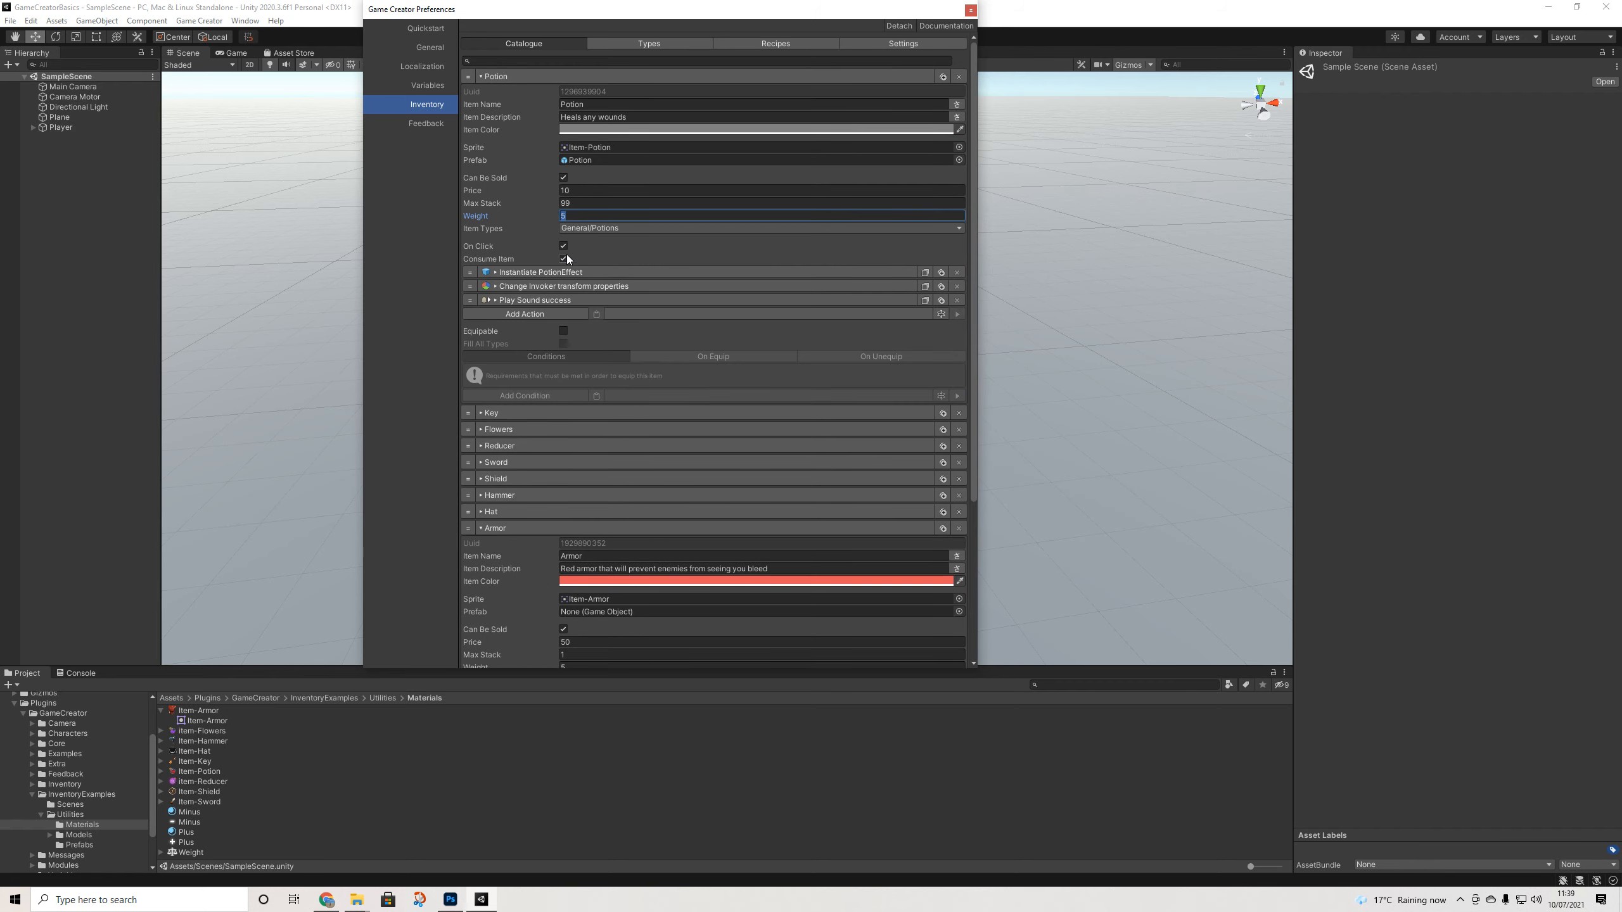
click(528, 77)
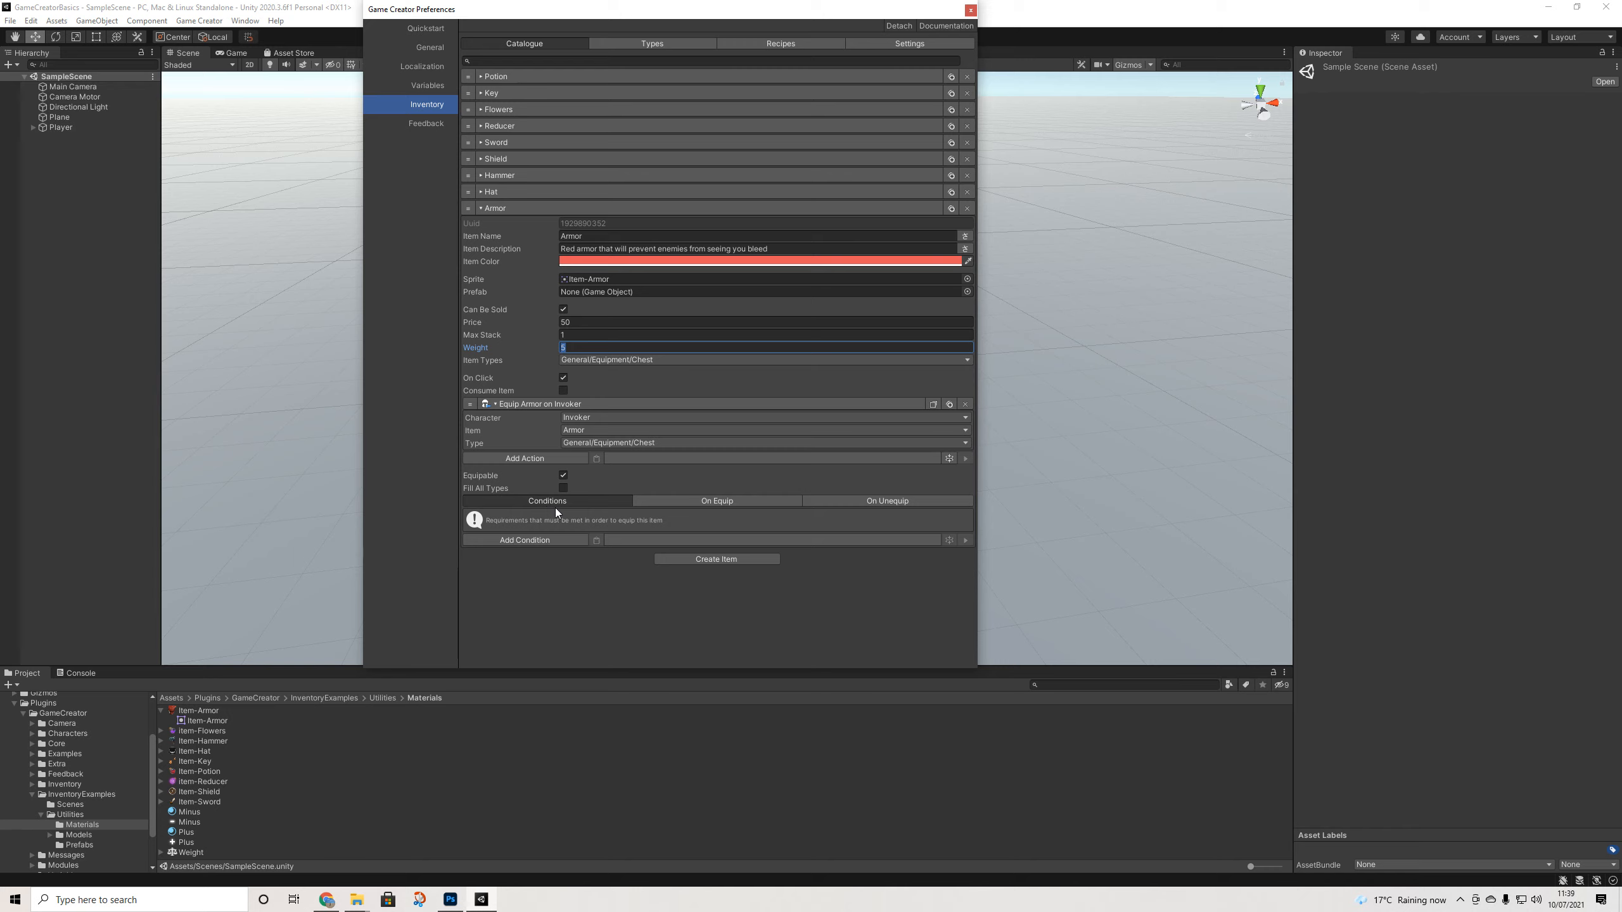
Review the Armor item's On Equip actions and its equip conditions
click(713, 501)
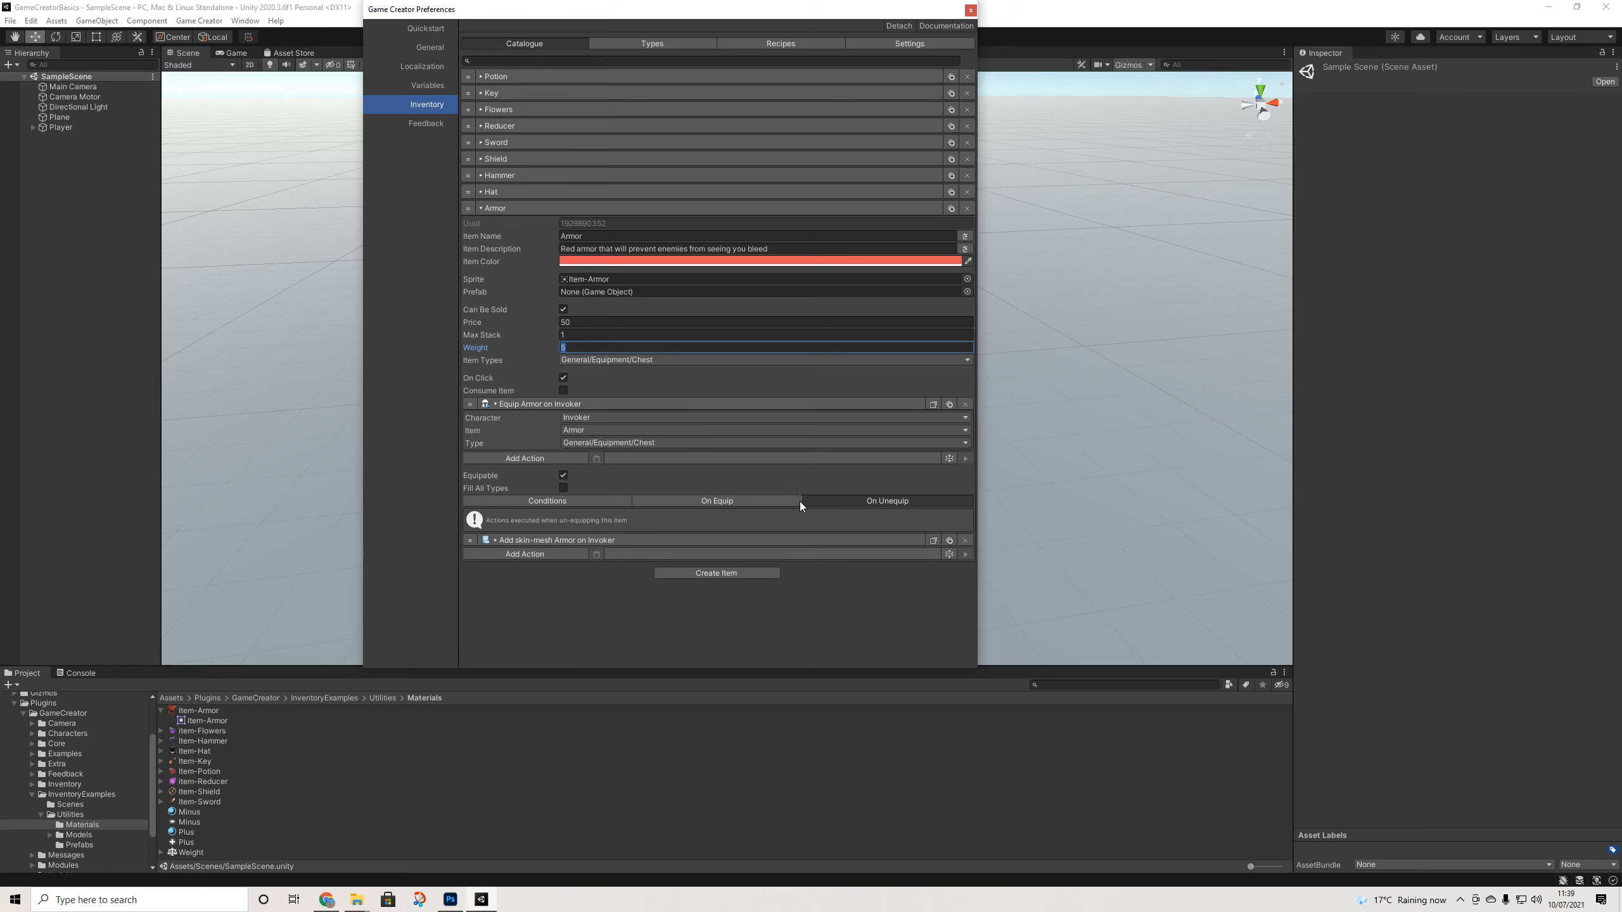
click(599, 504)
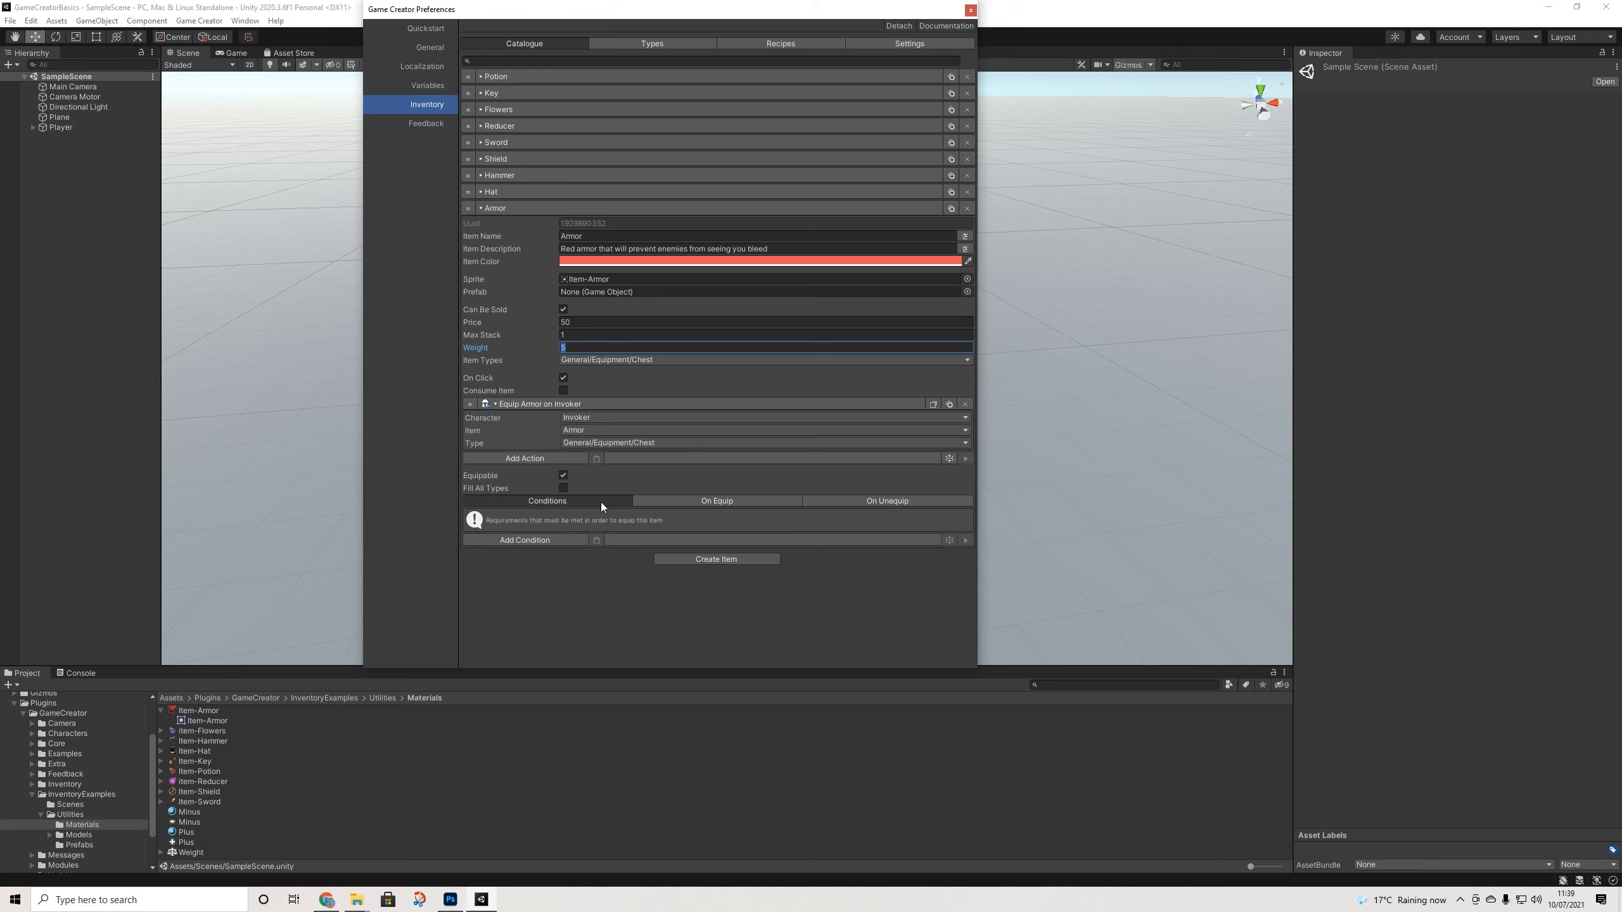
click(519, 540)
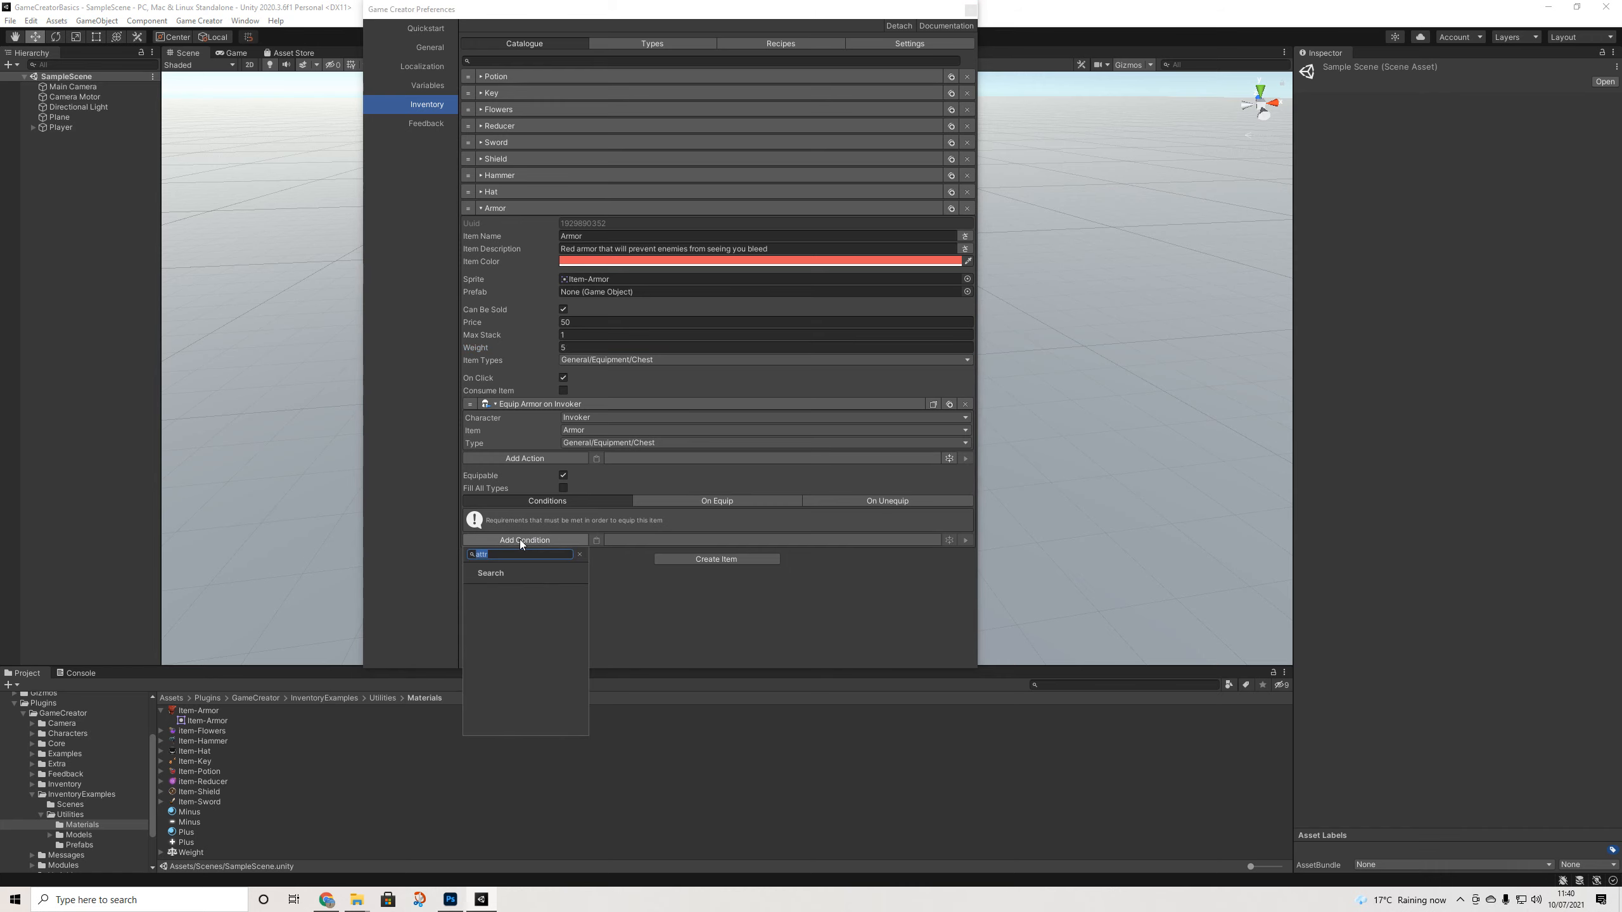
key(Escape)
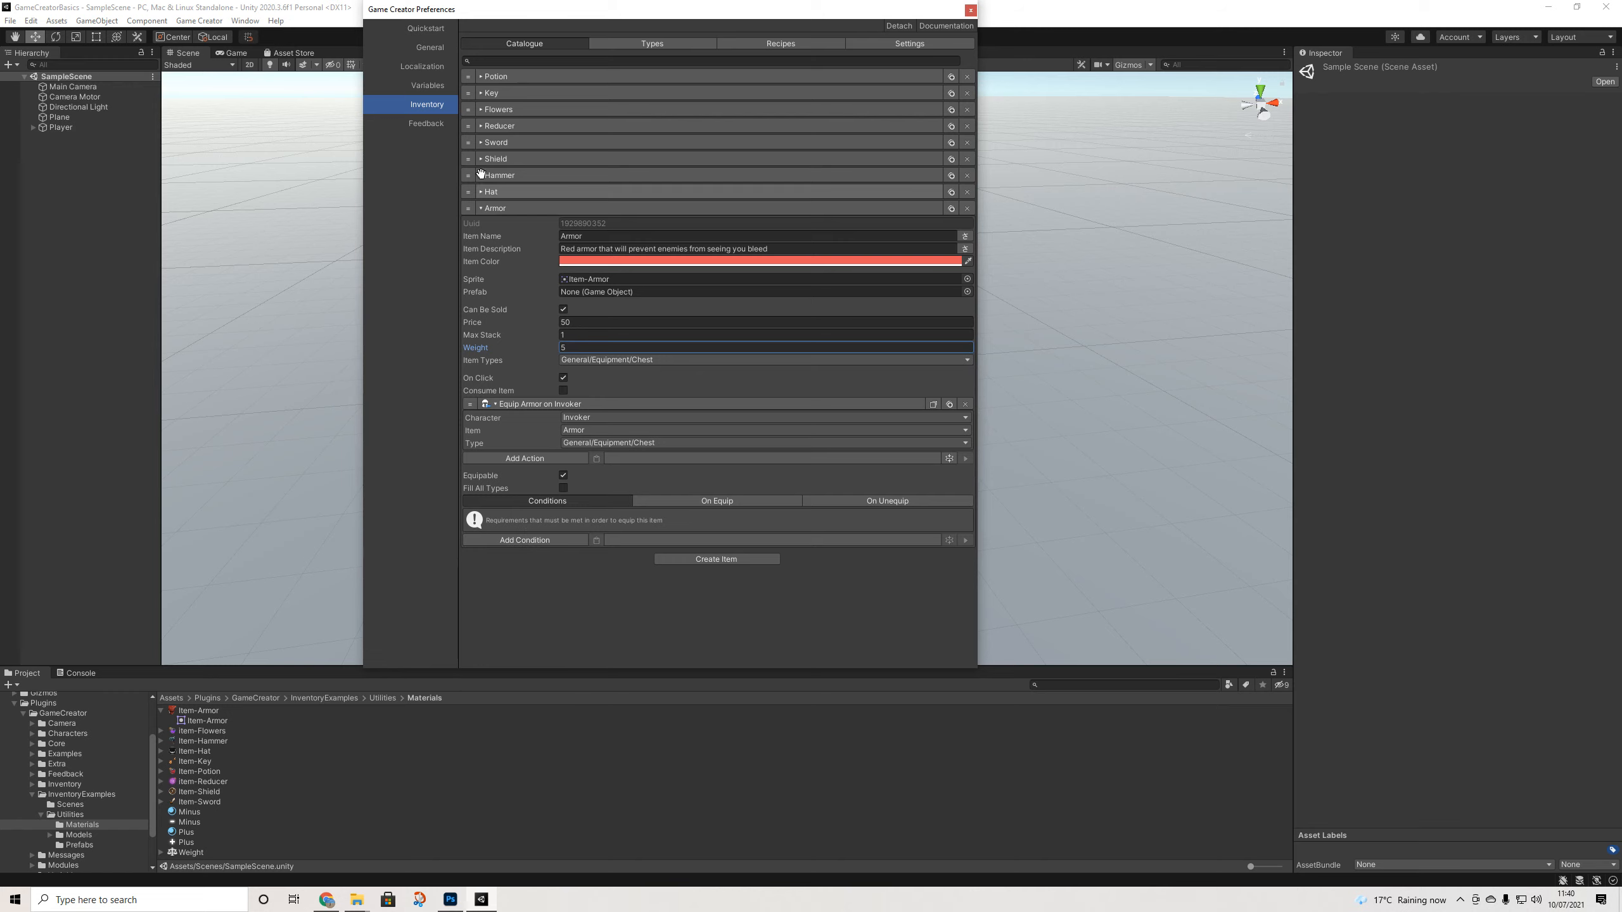
Create a global variable CharacterLevel of type Number with its tags set to Everything
click(444, 84)
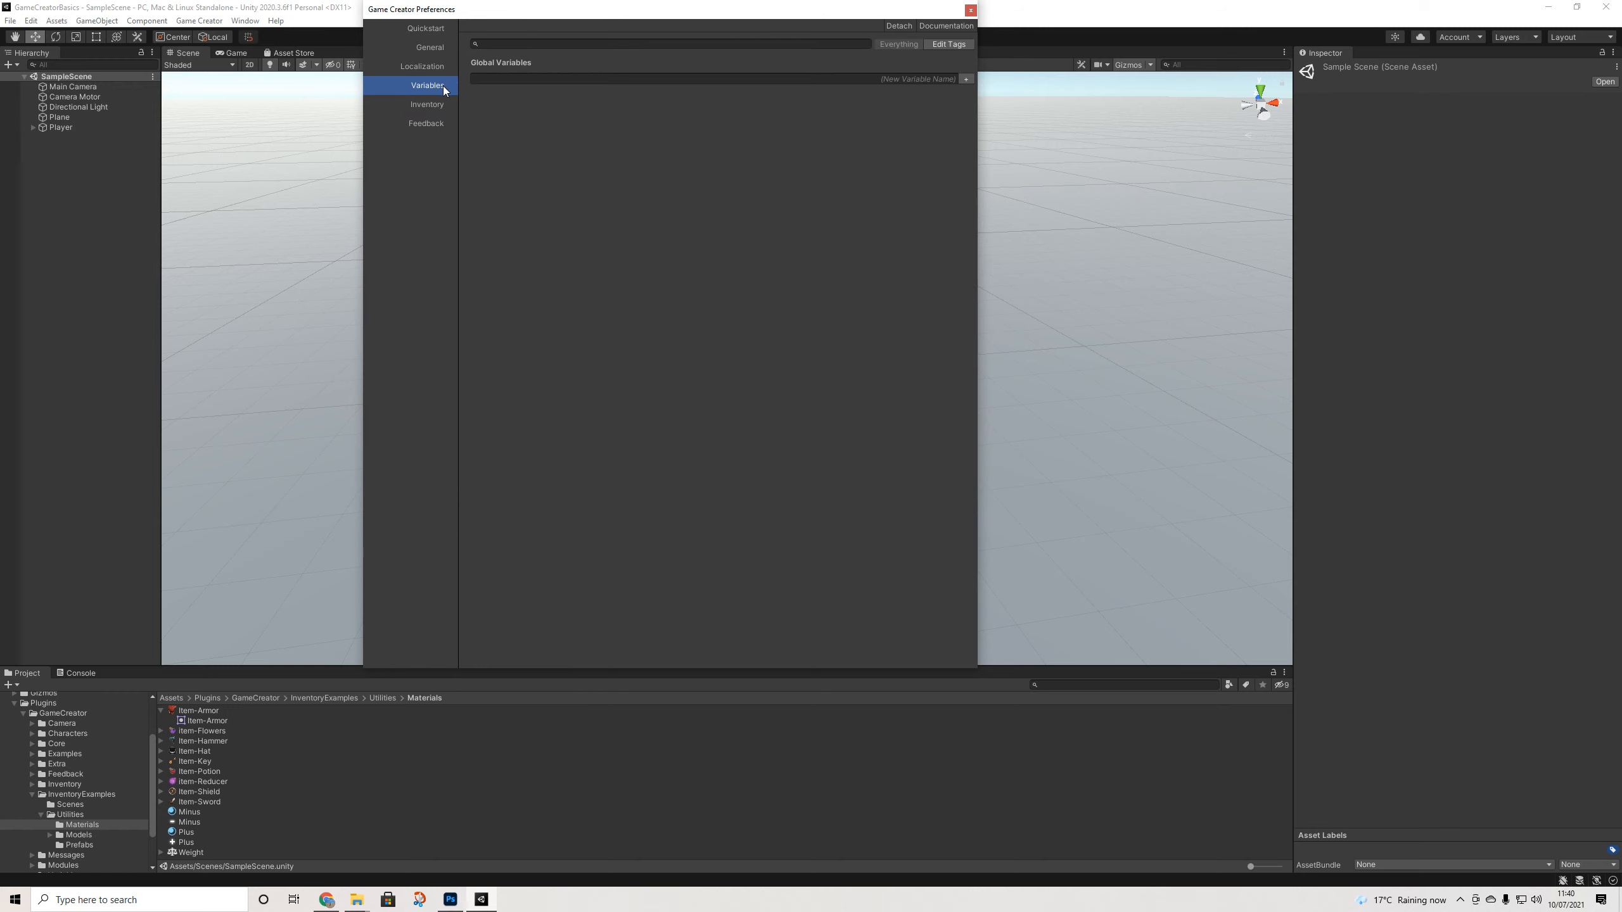
click(965, 79)
click(578, 119)
click(600, 192)
click(586, 107)
text(Chara)
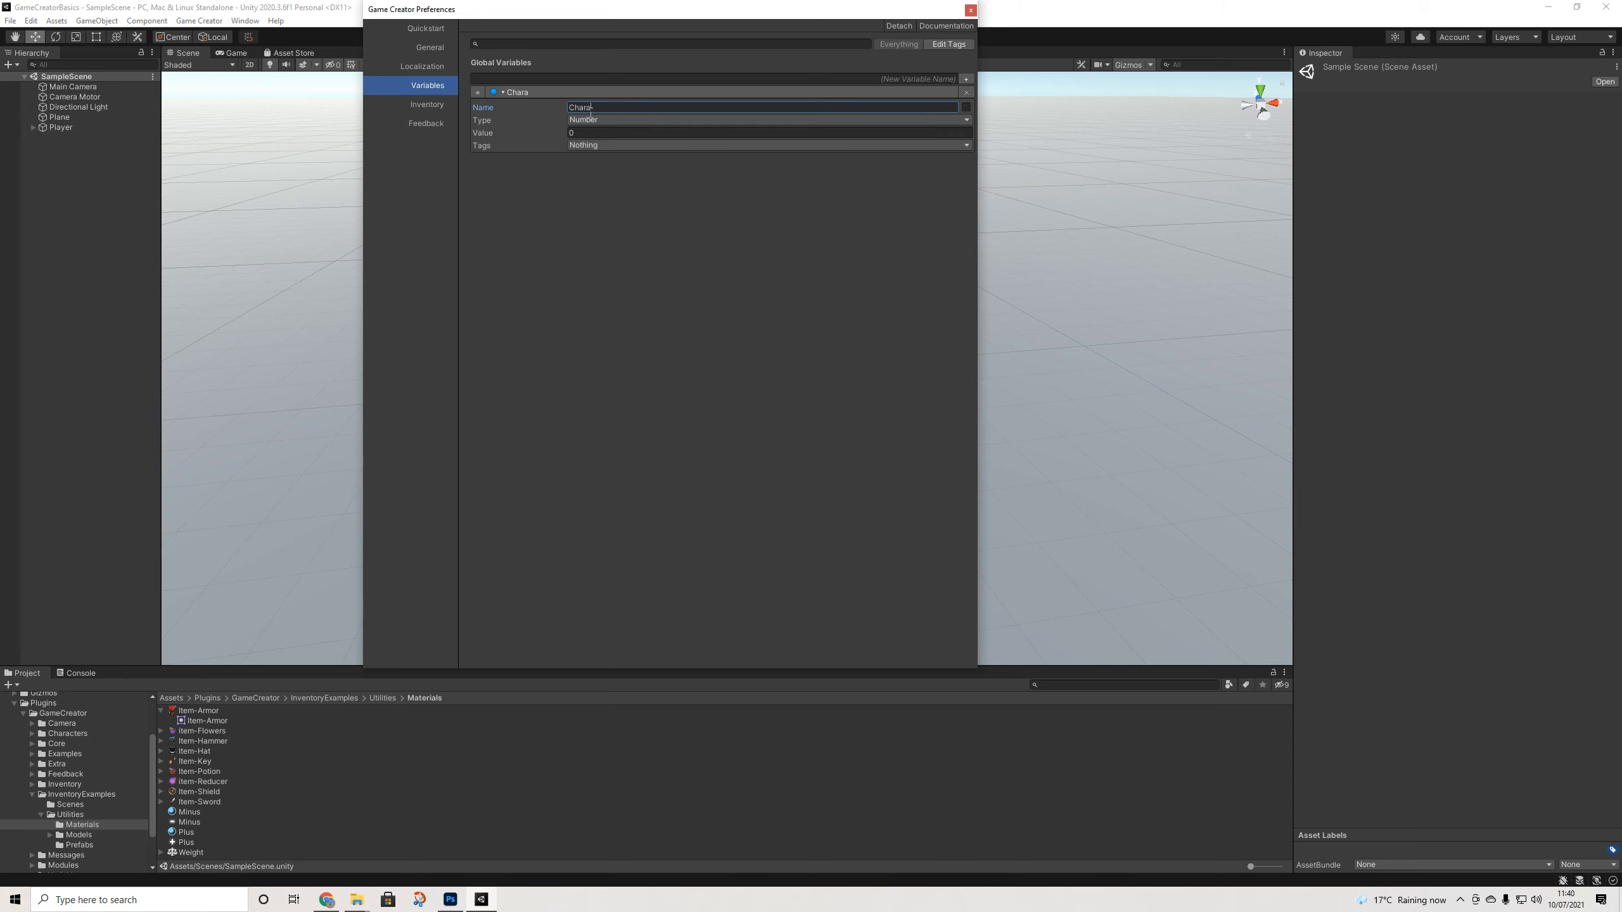
text(cterLevel)
click(597, 146)
click(593, 173)
click(589, 134)
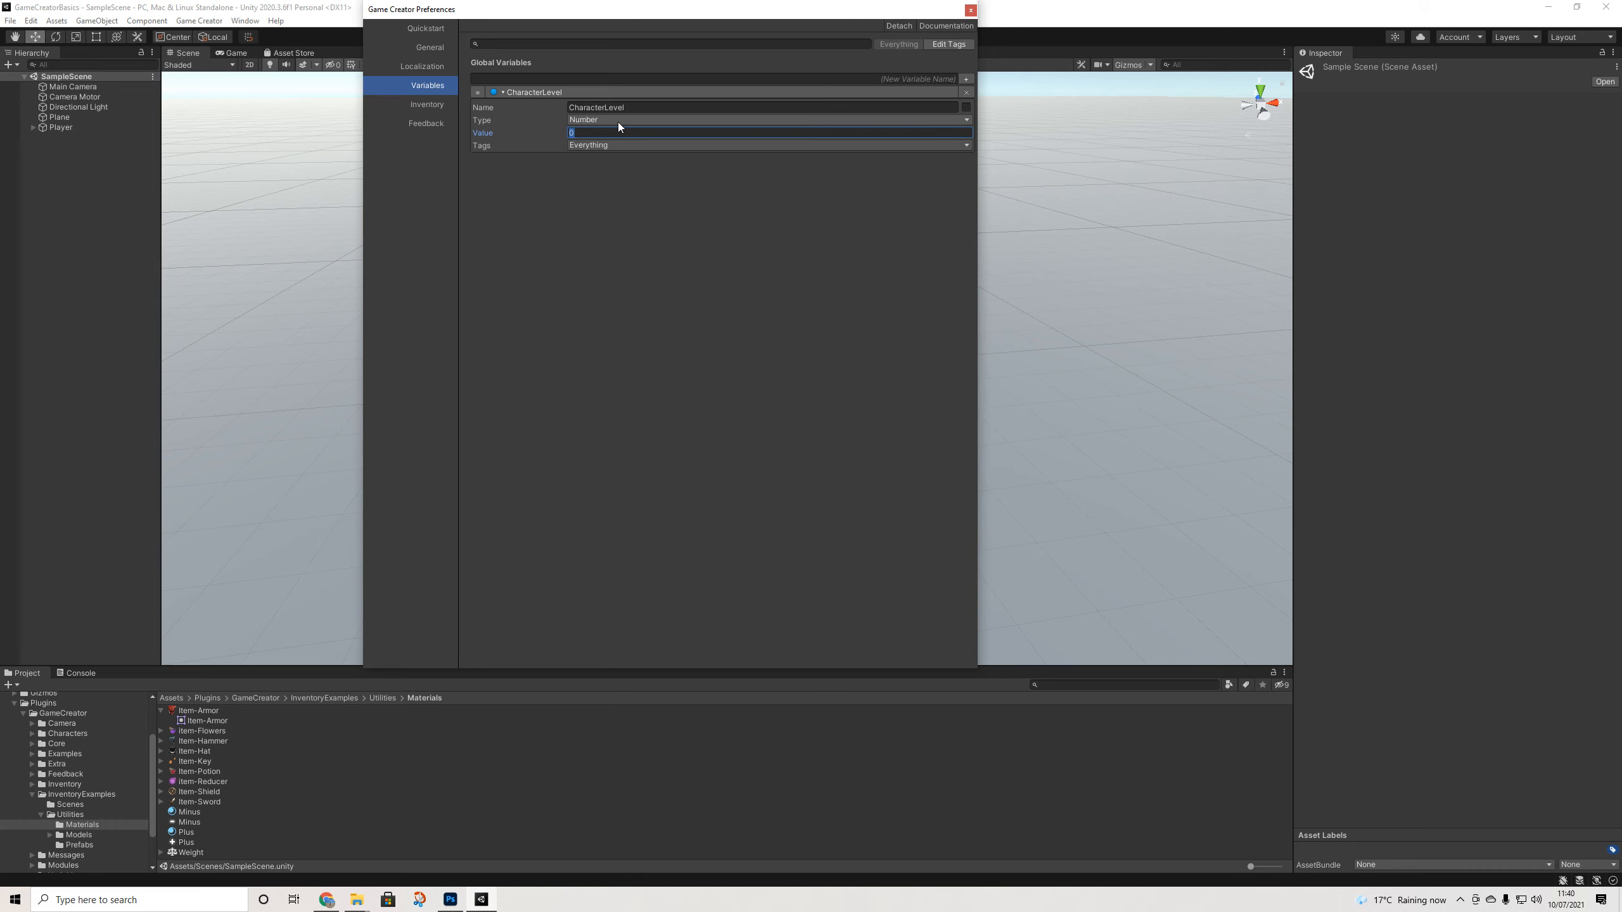
Add a Variable Number equip condition to the Armor item requiring the global variable CharacterLevel to equal 5
click(426, 105)
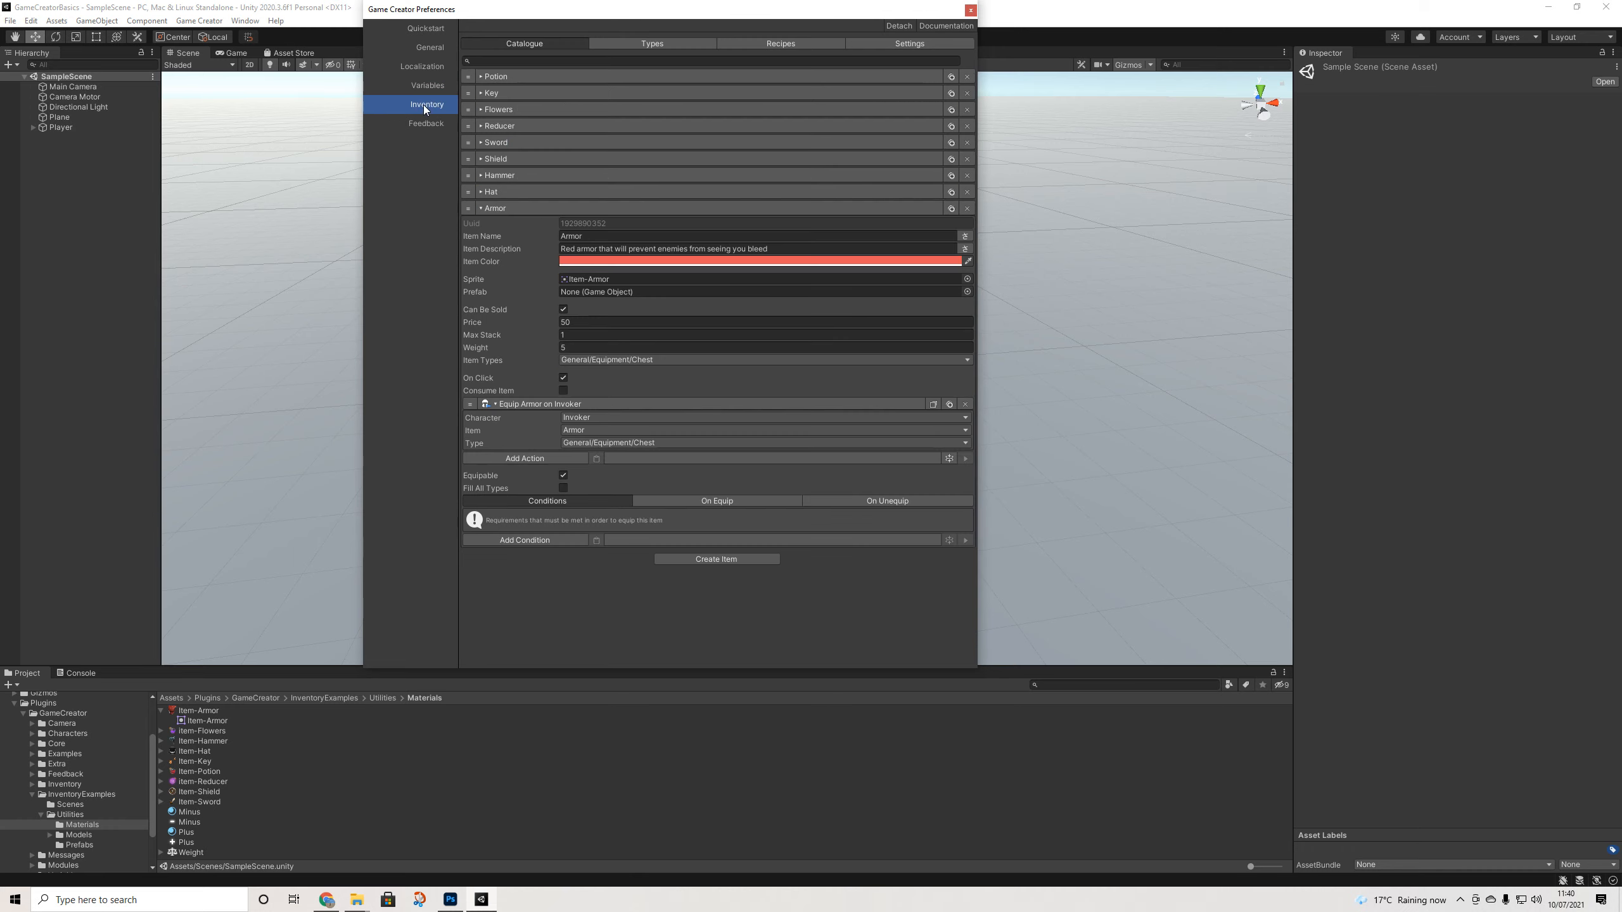
click(538, 540)
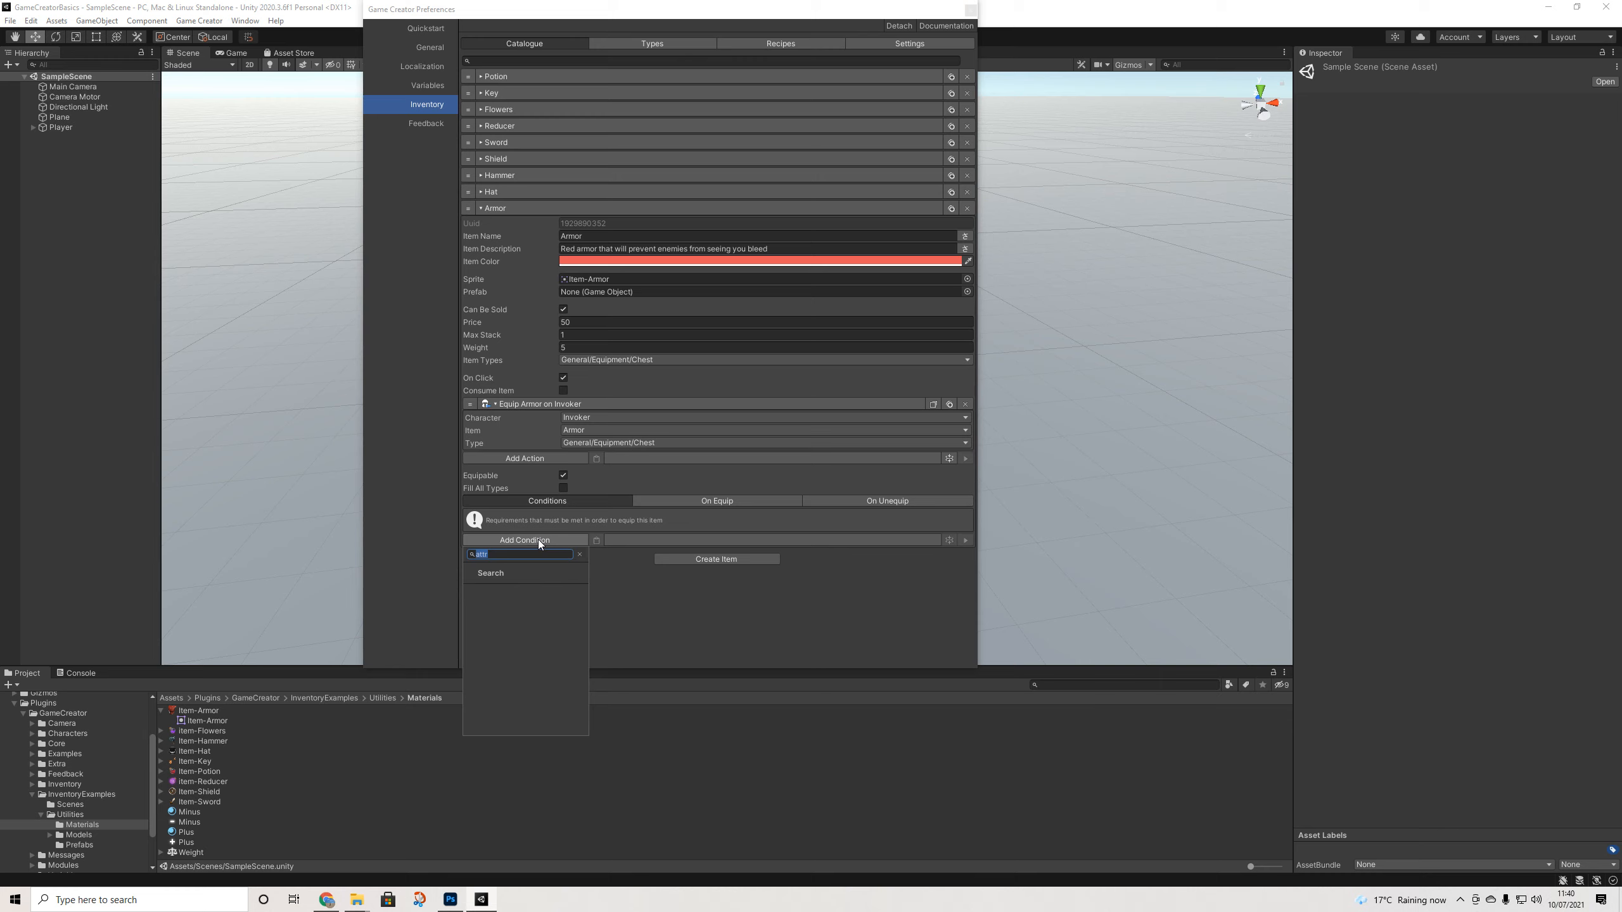
key(BackSpace)
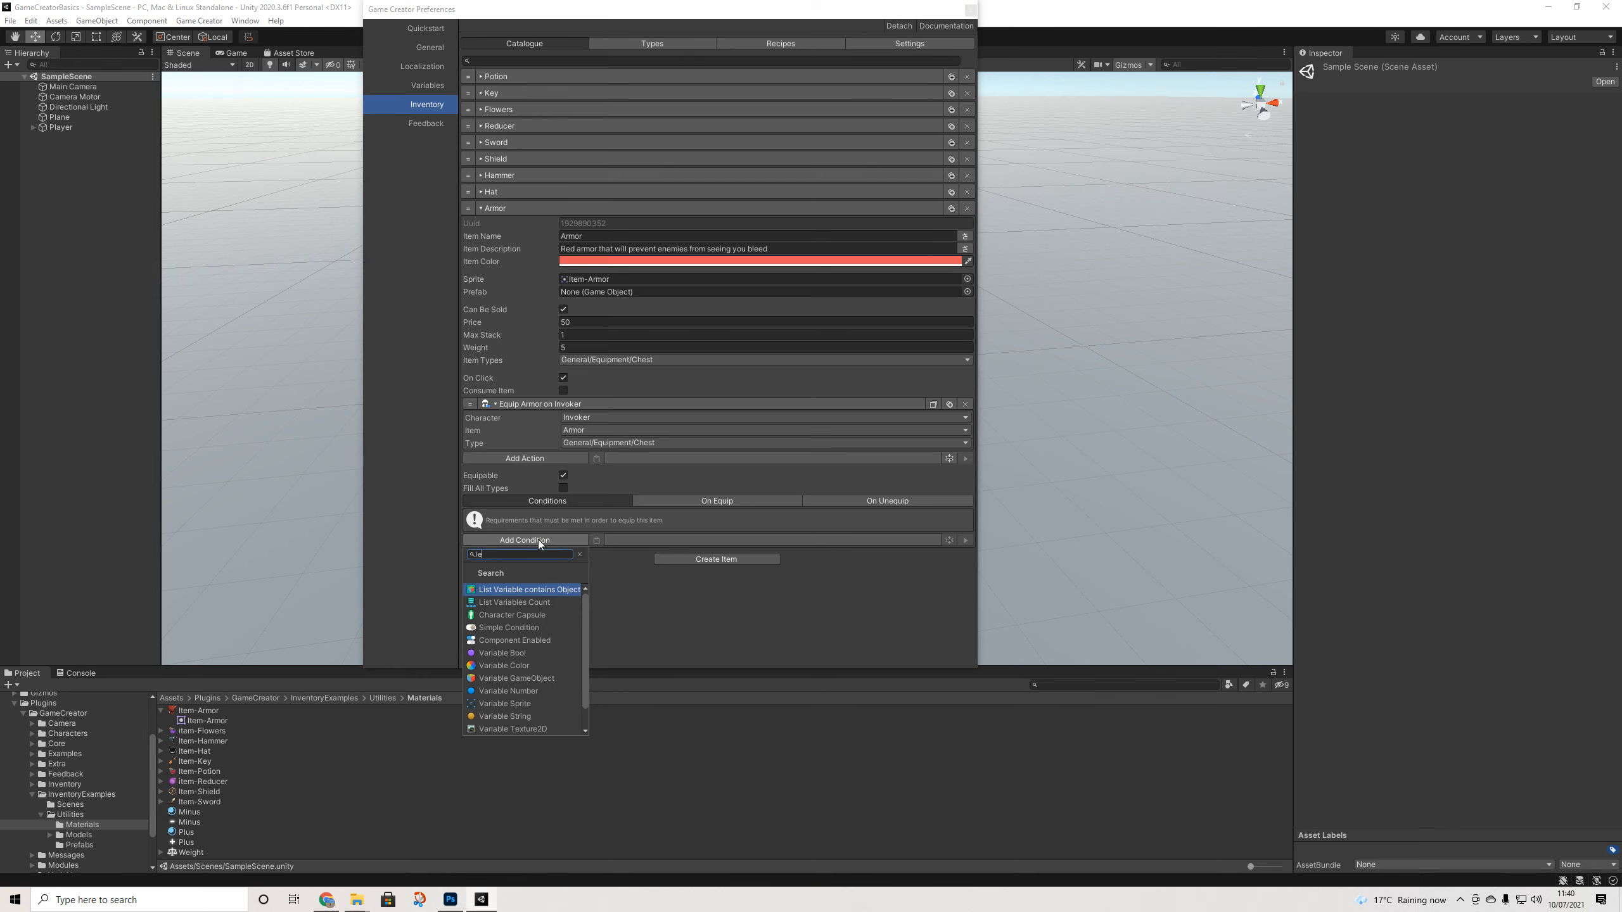
key(Return)
key(Return)
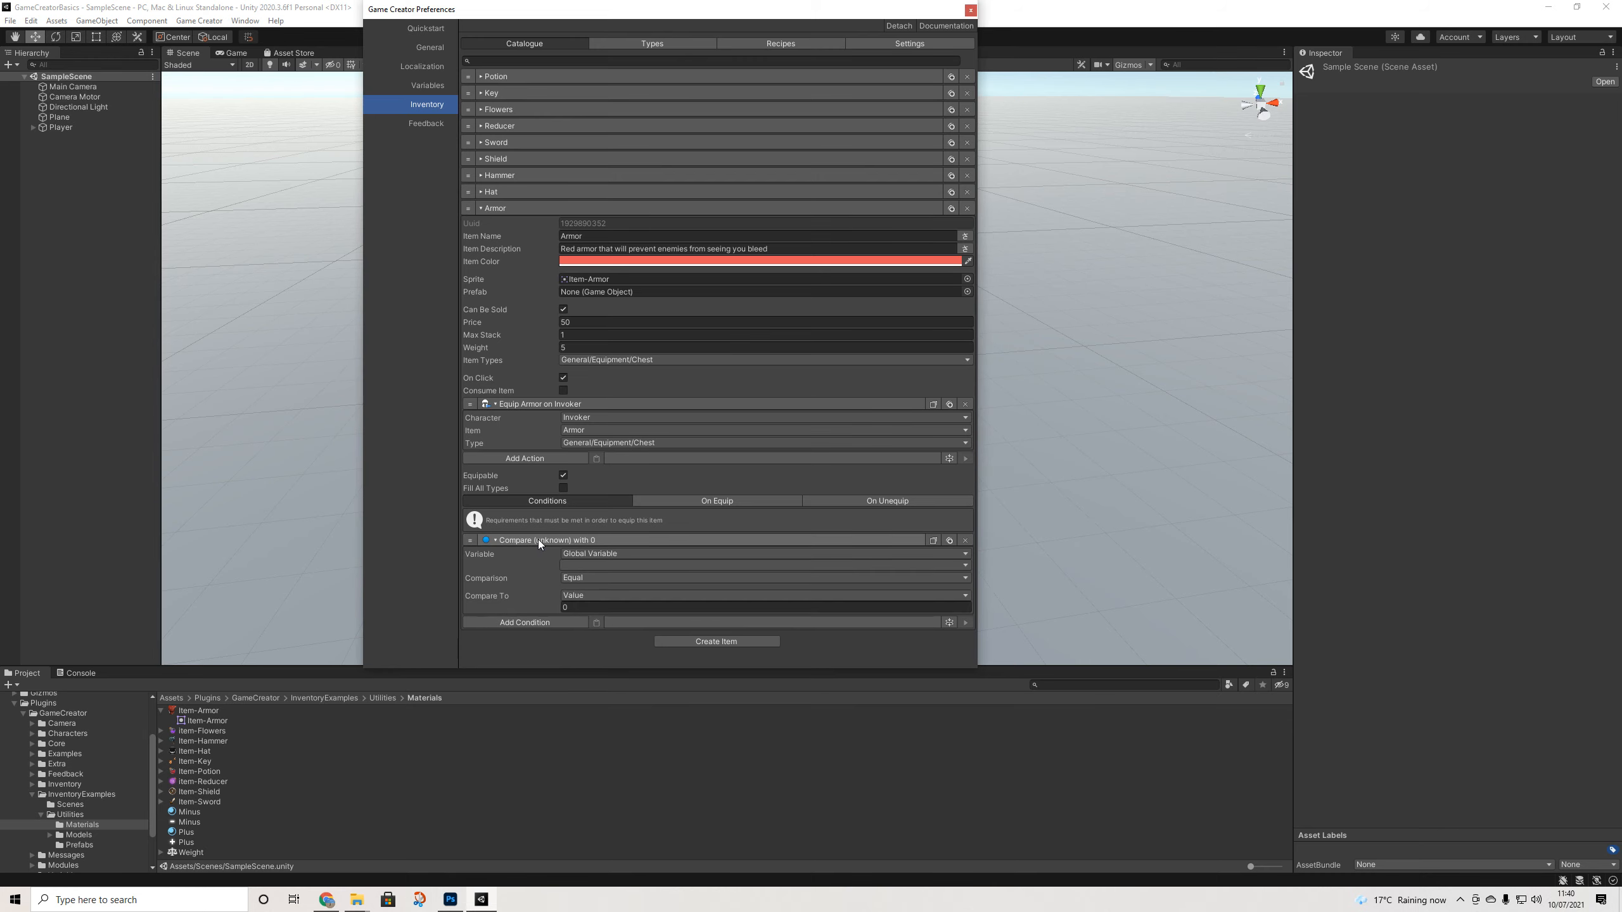
click(580, 564)
click(618, 597)
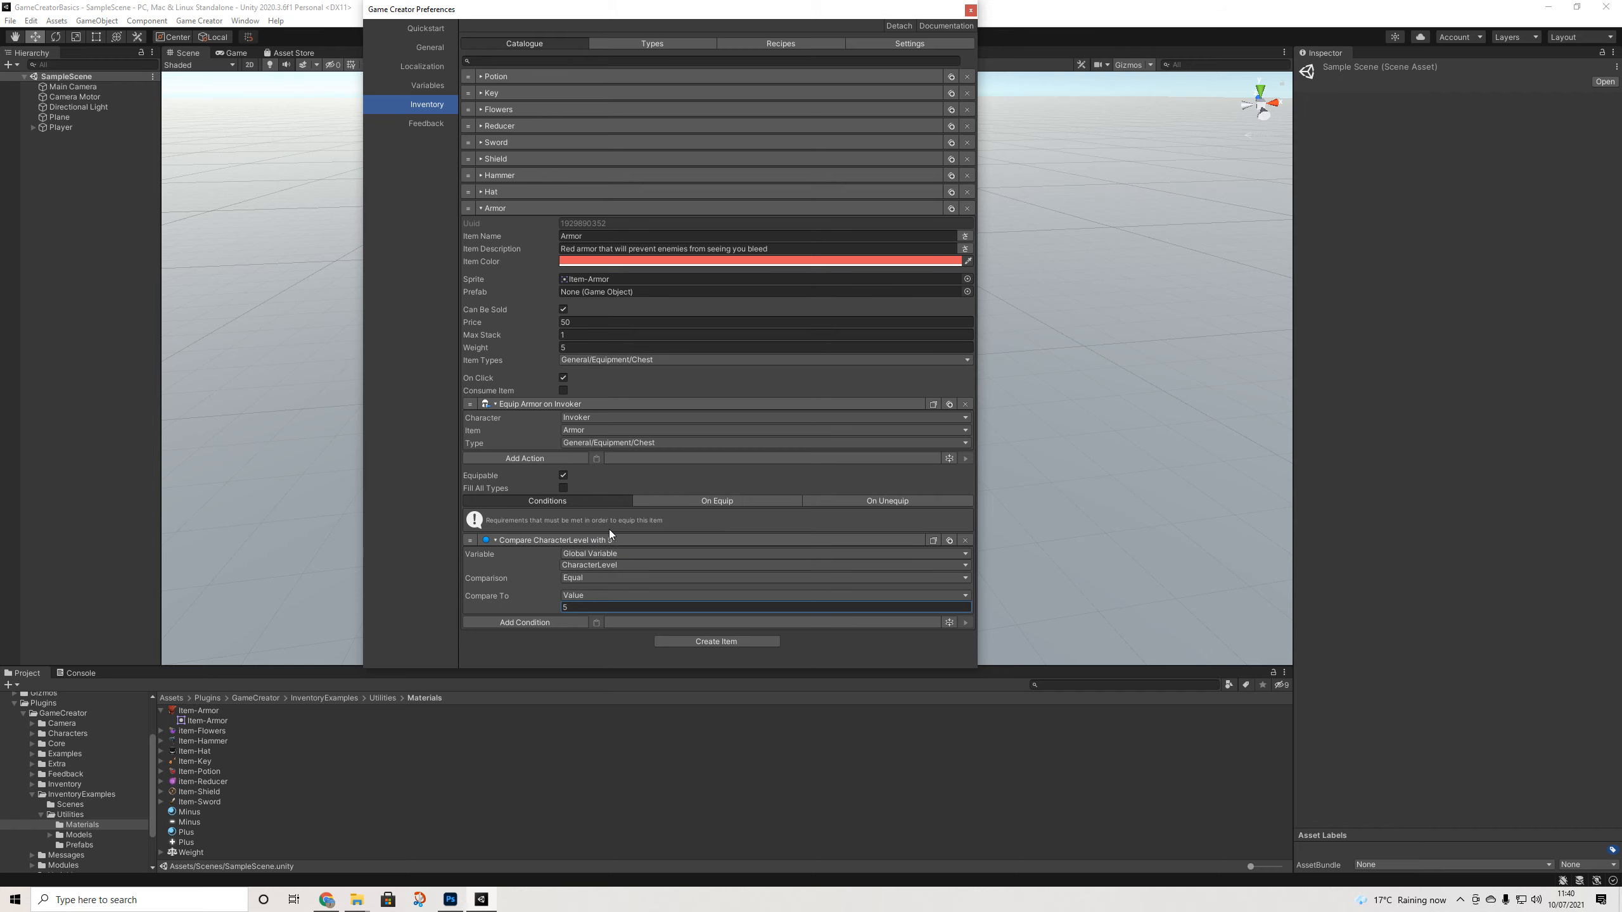
Compare the skin-mesh actions the Armor item runs on equip and on unequip
click(672, 503)
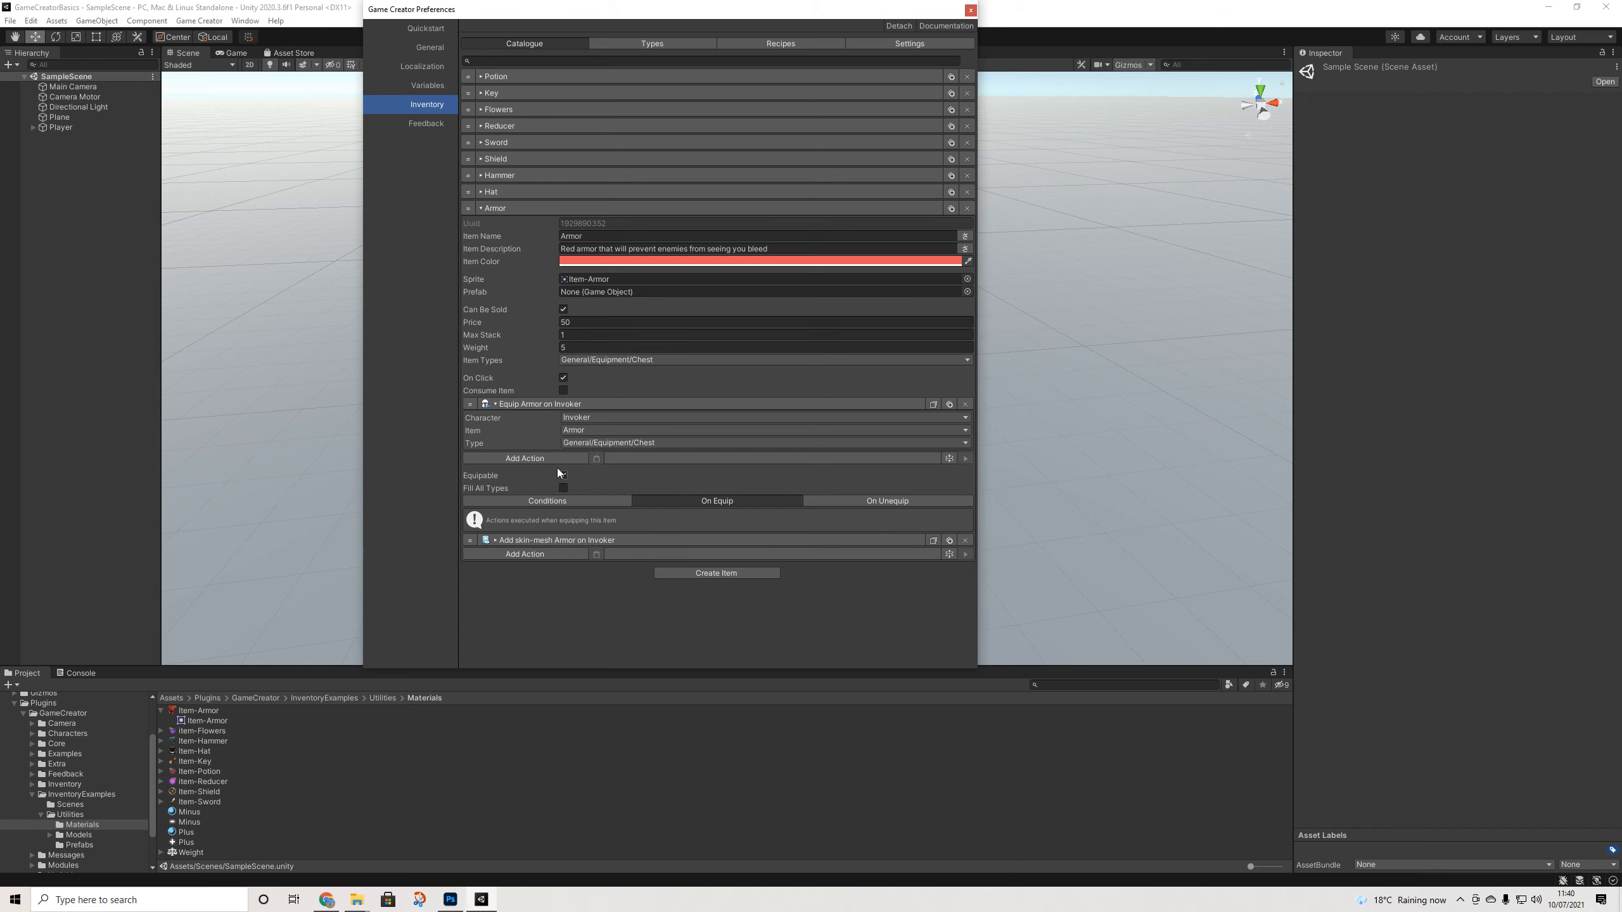
click(548, 543)
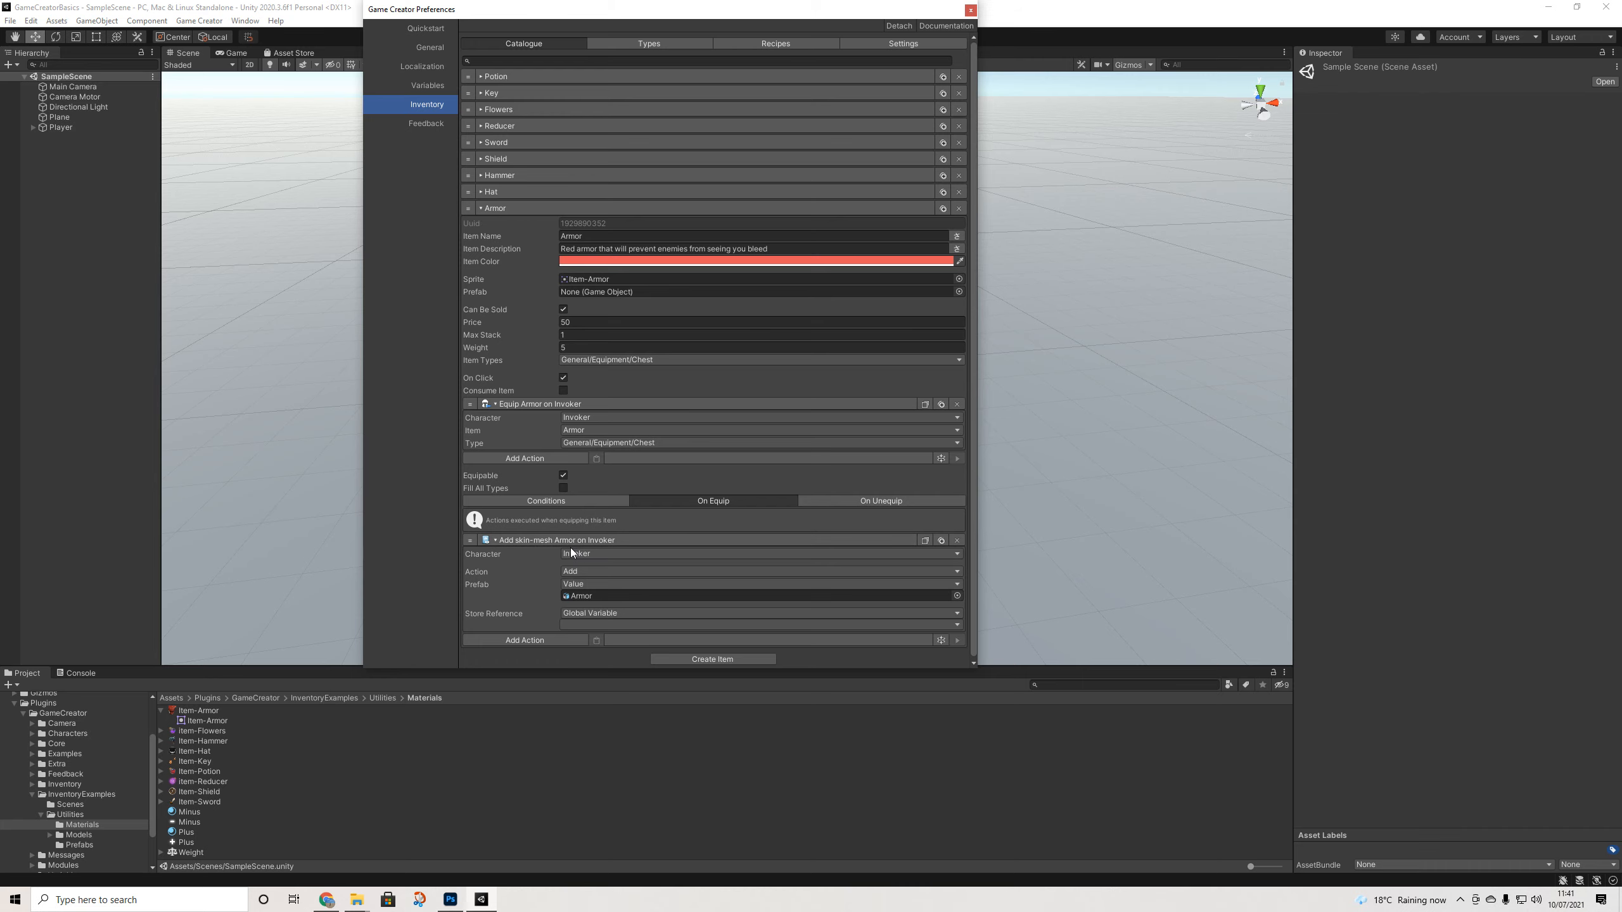
click(859, 504)
click(607, 542)
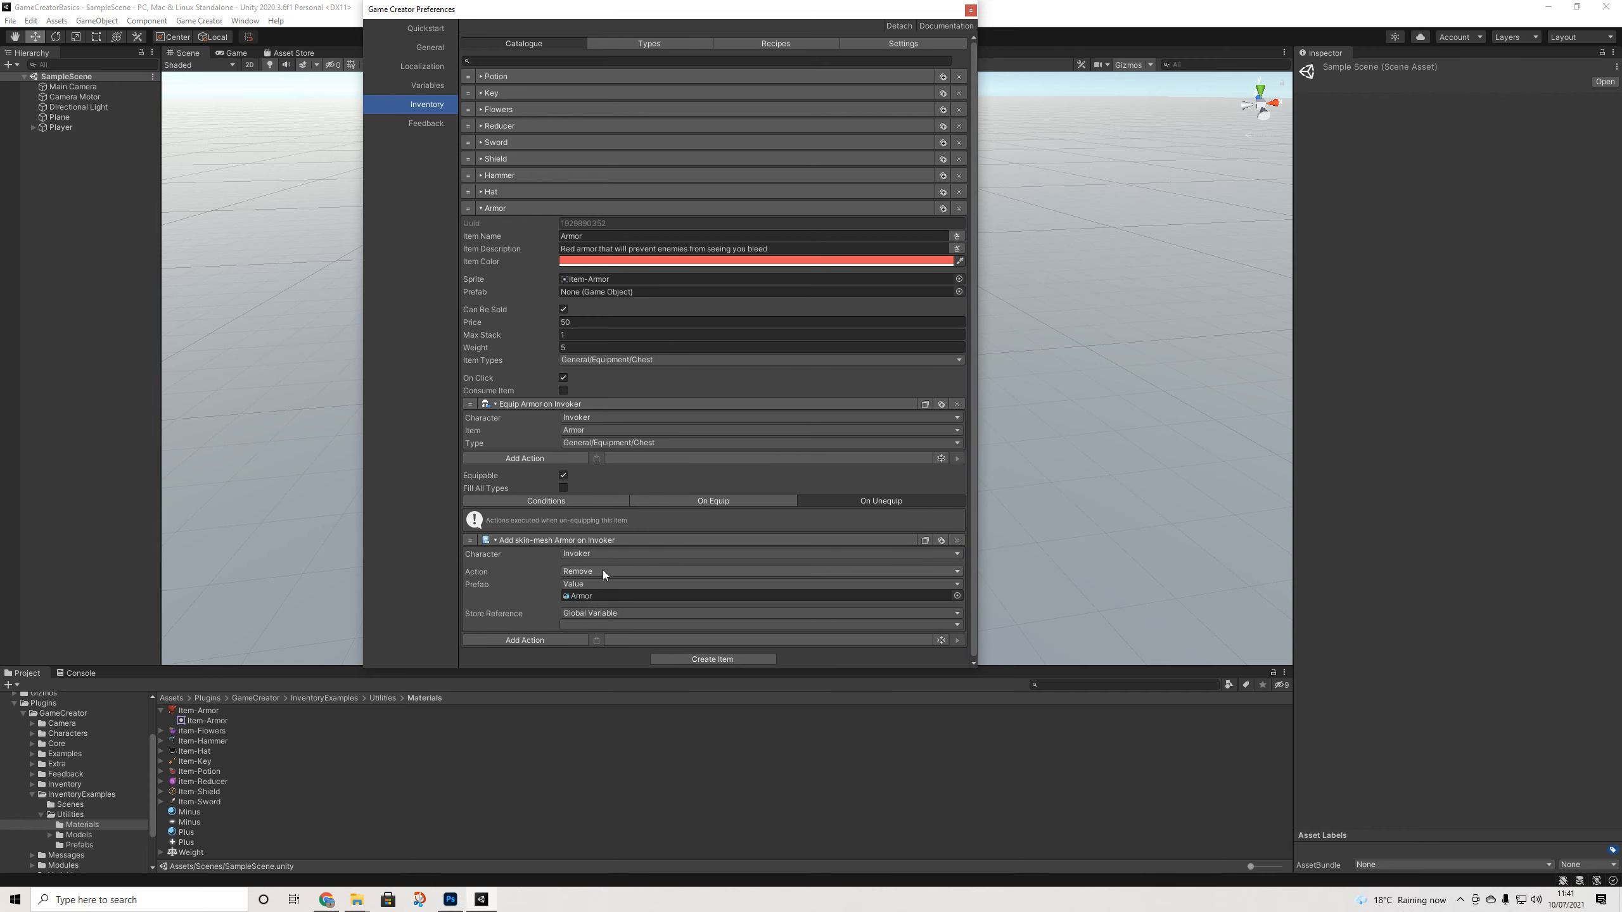
click(753, 505)
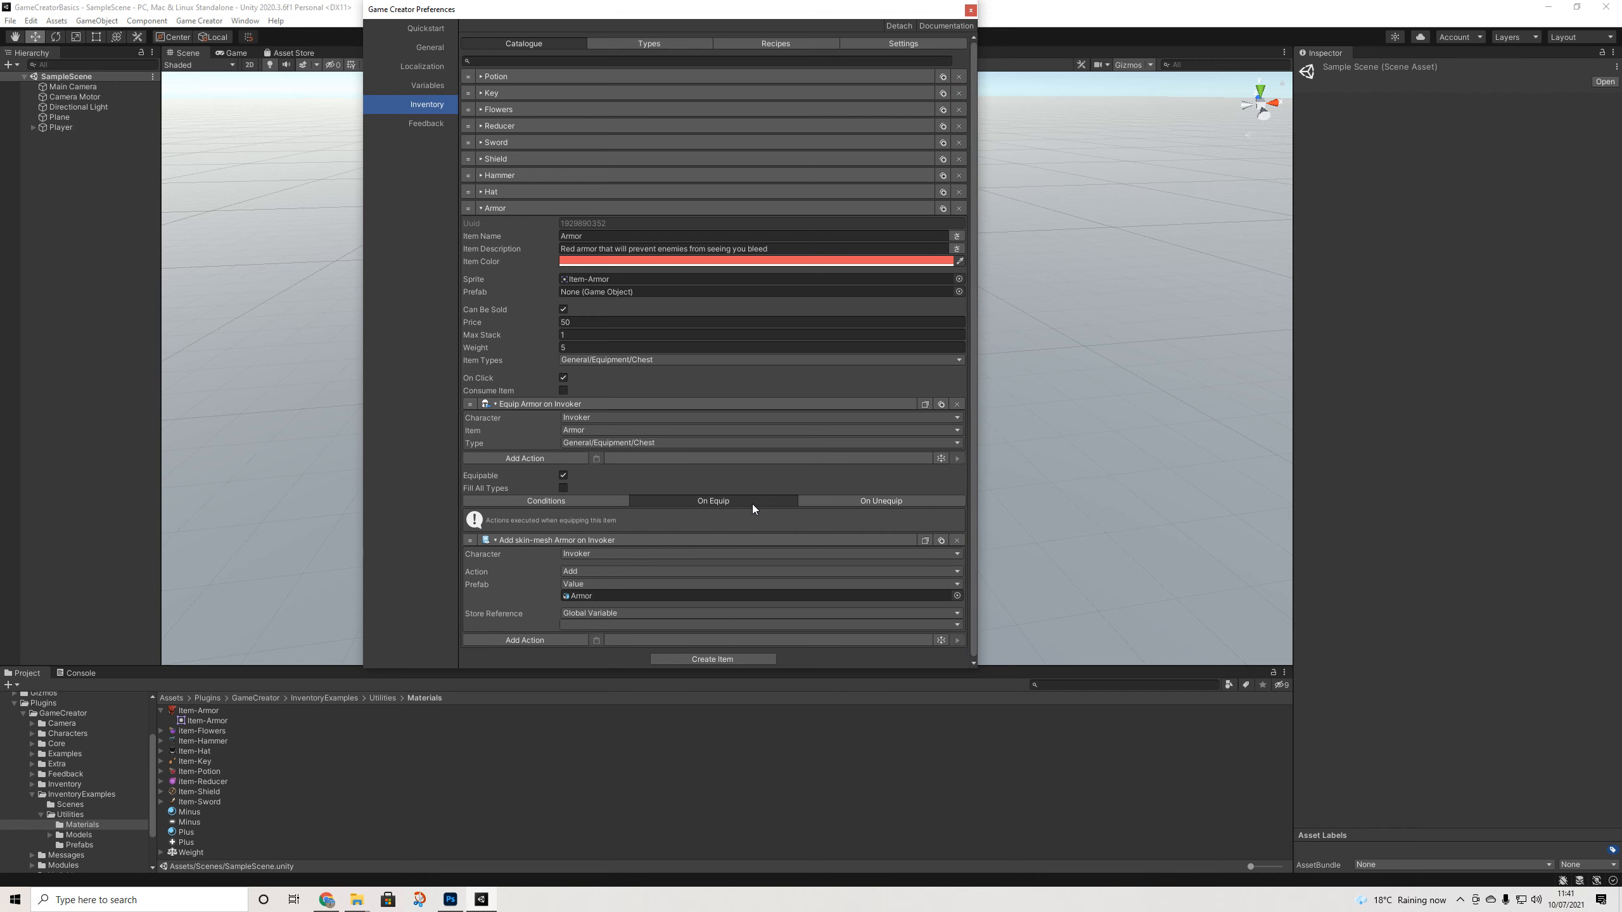
Delete the CharacterLevel comparison from the Armor item's equip conditions and collapse the item
click(586, 501)
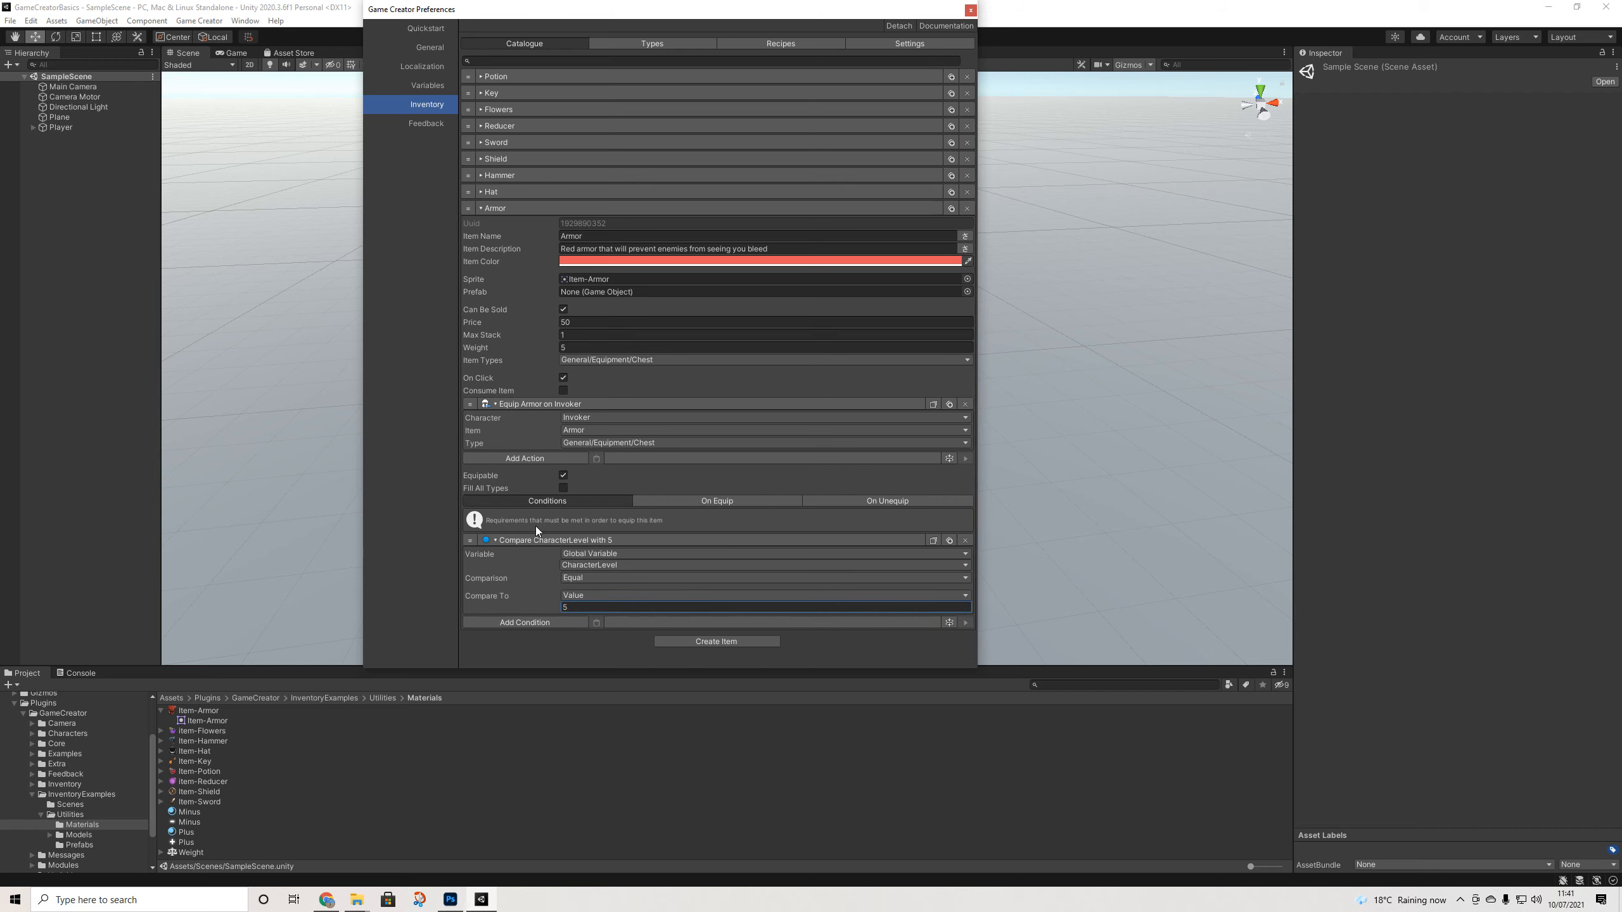
click(964, 540)
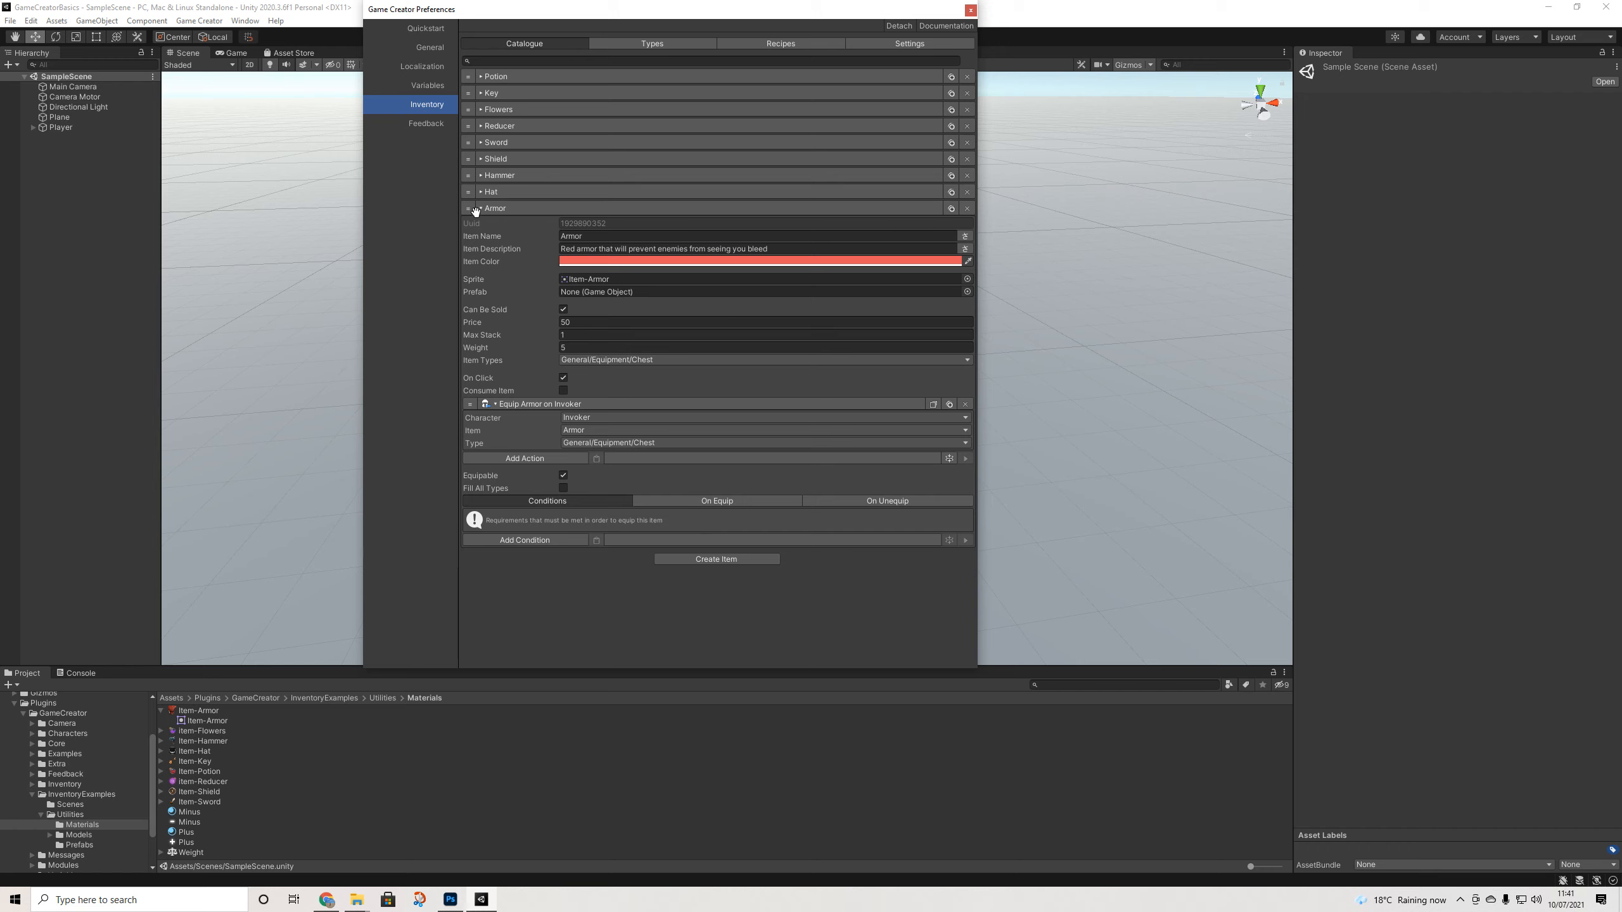
click(496, 208)
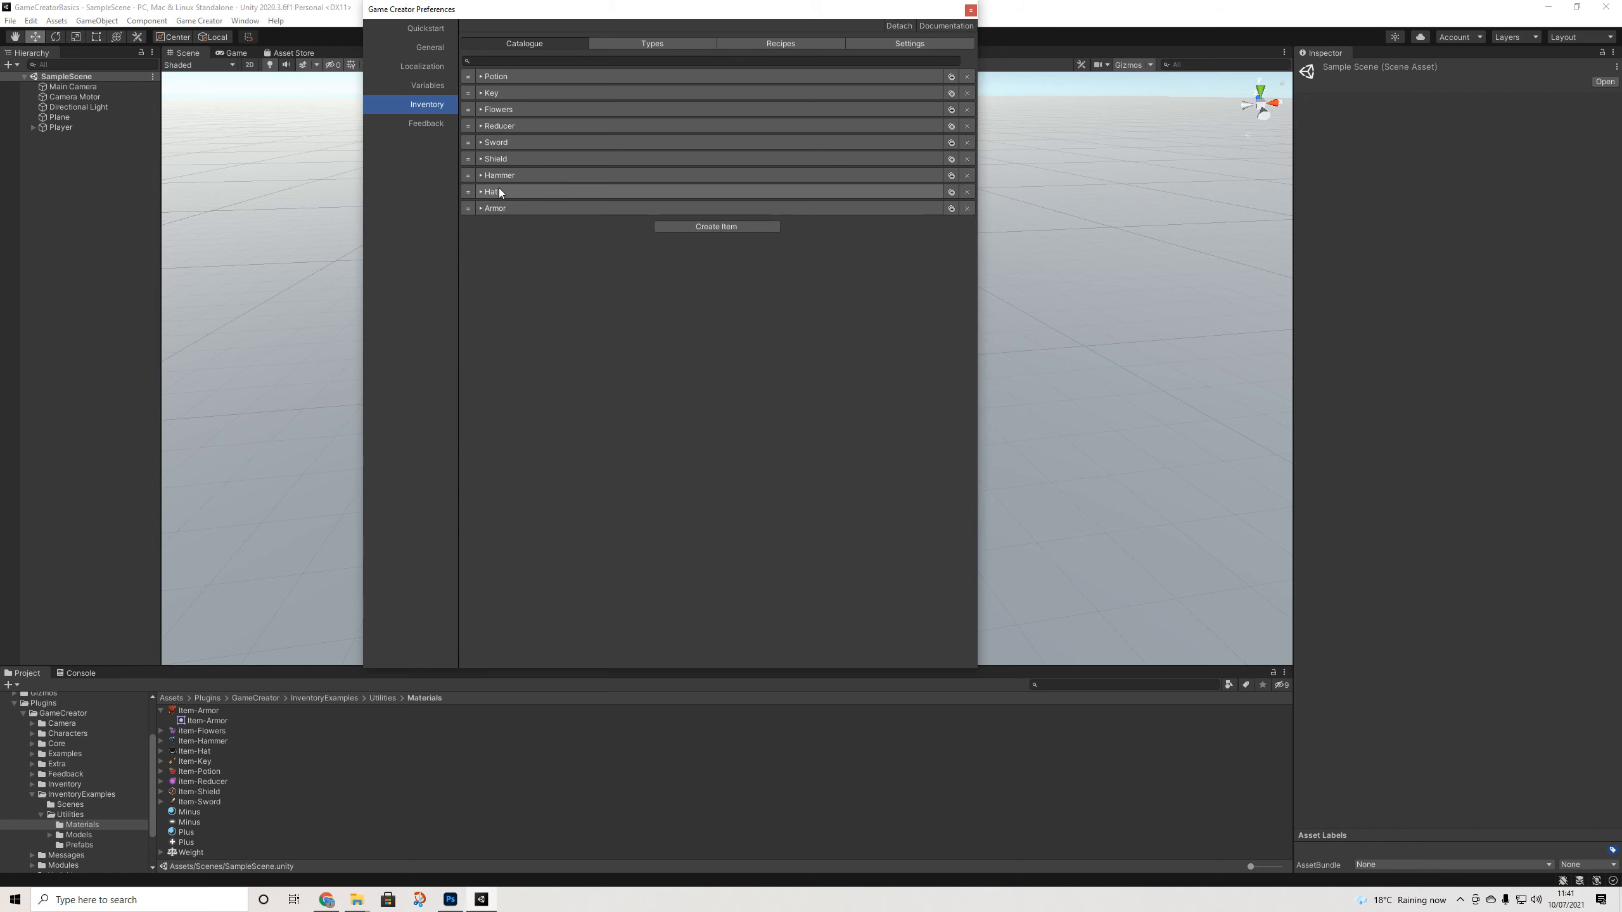
Review the Hat item's settings and its attach and remove actions for equipping and unequipping
click(499, 192)
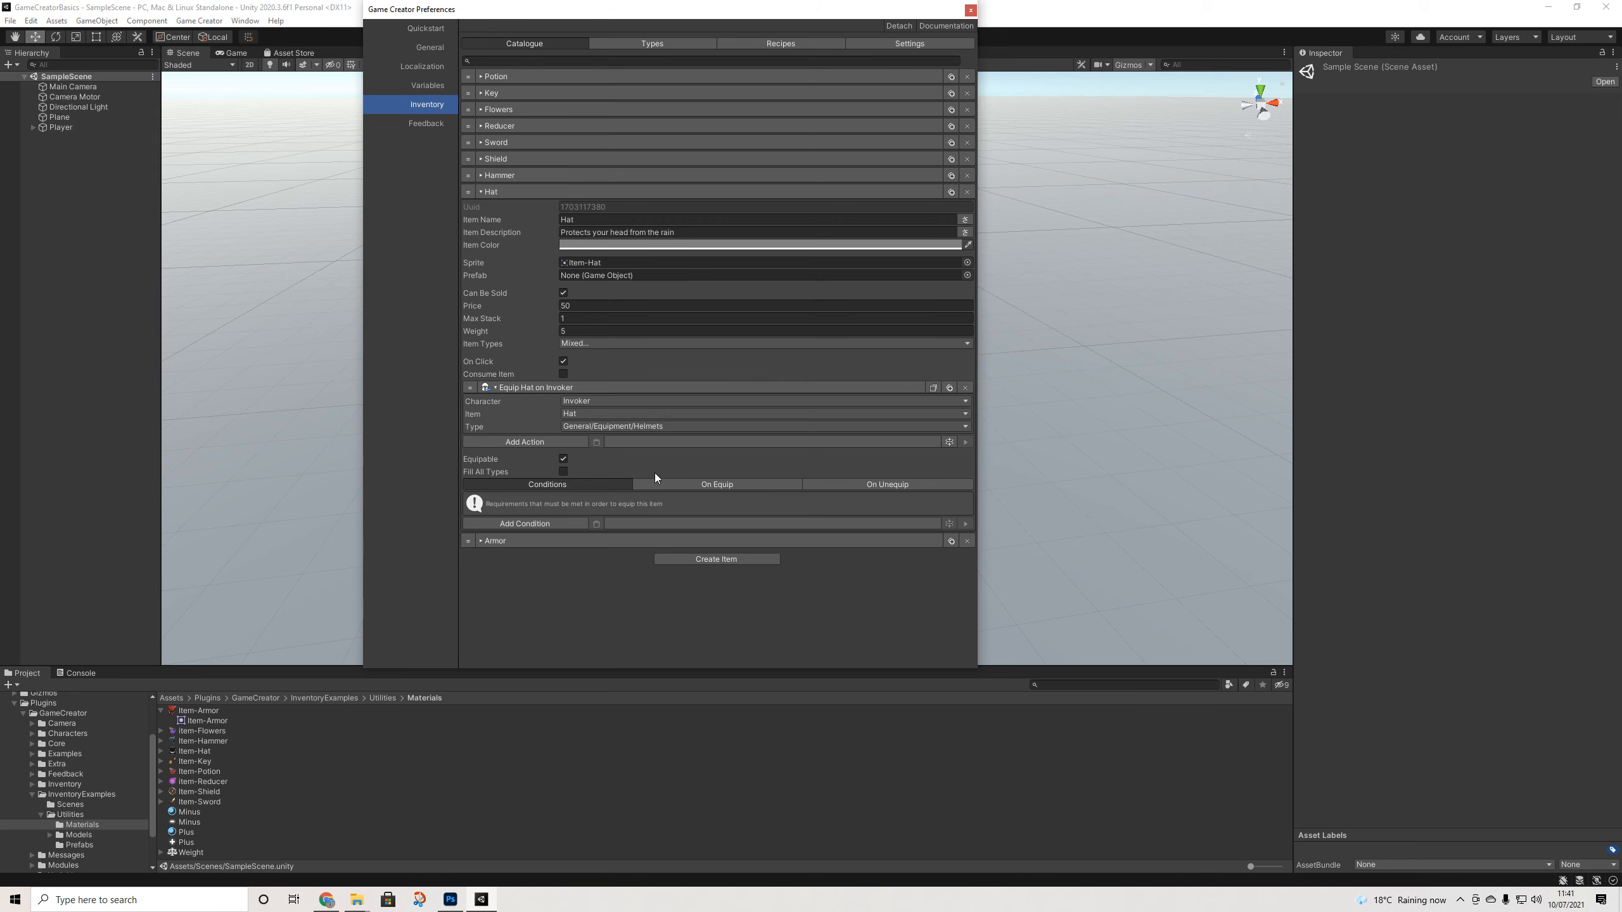
click(656, 489)
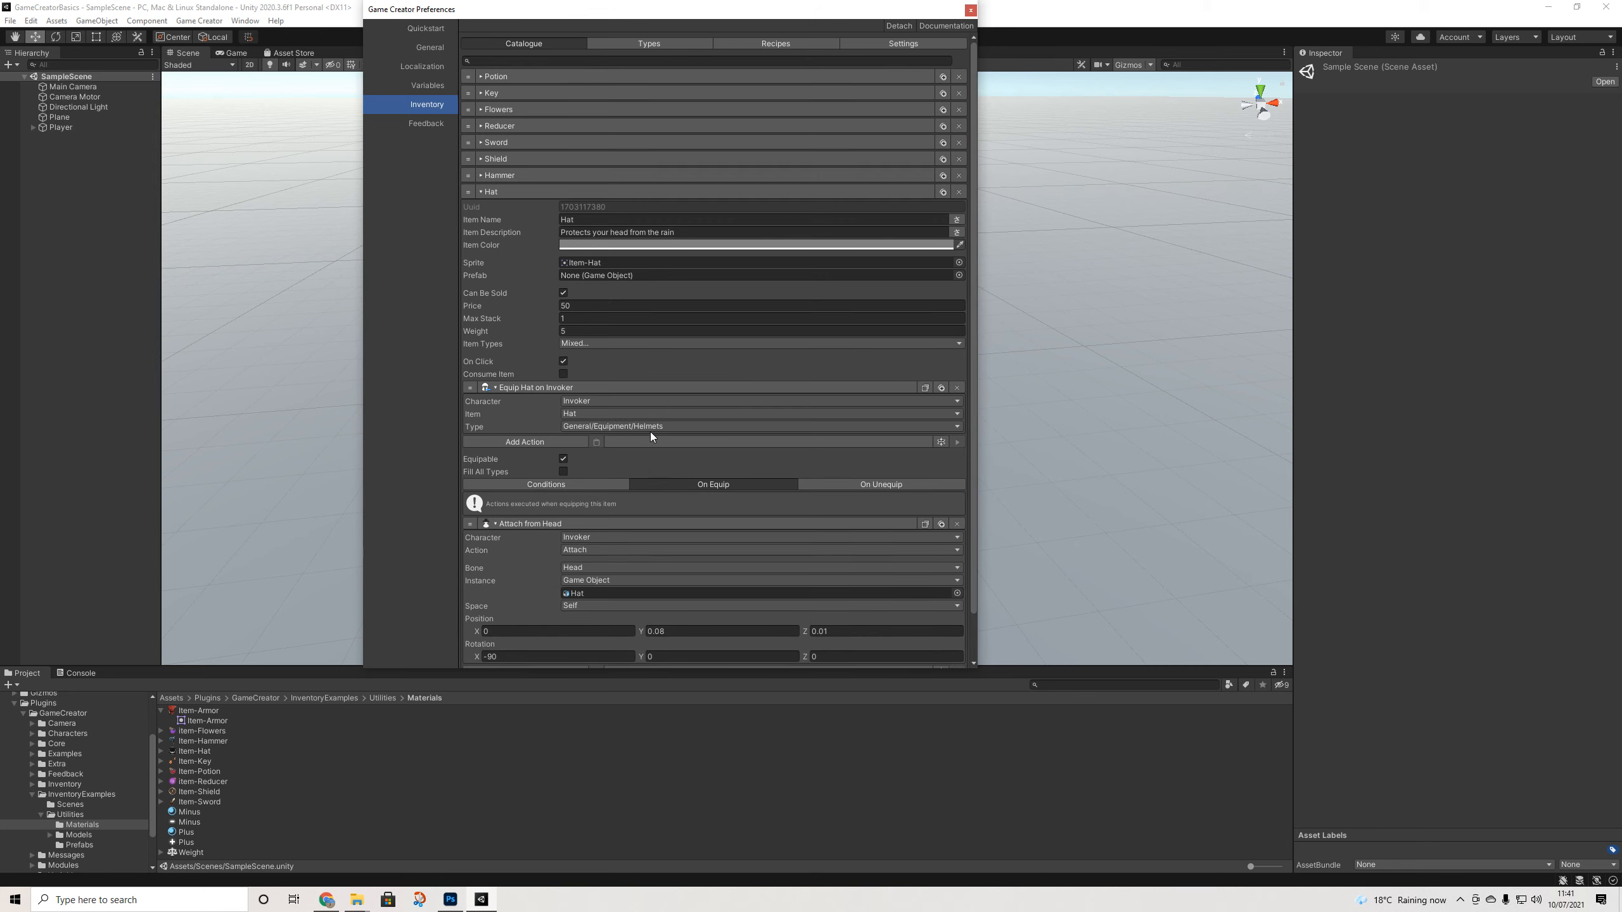
scroll(650, 432, down, 2)
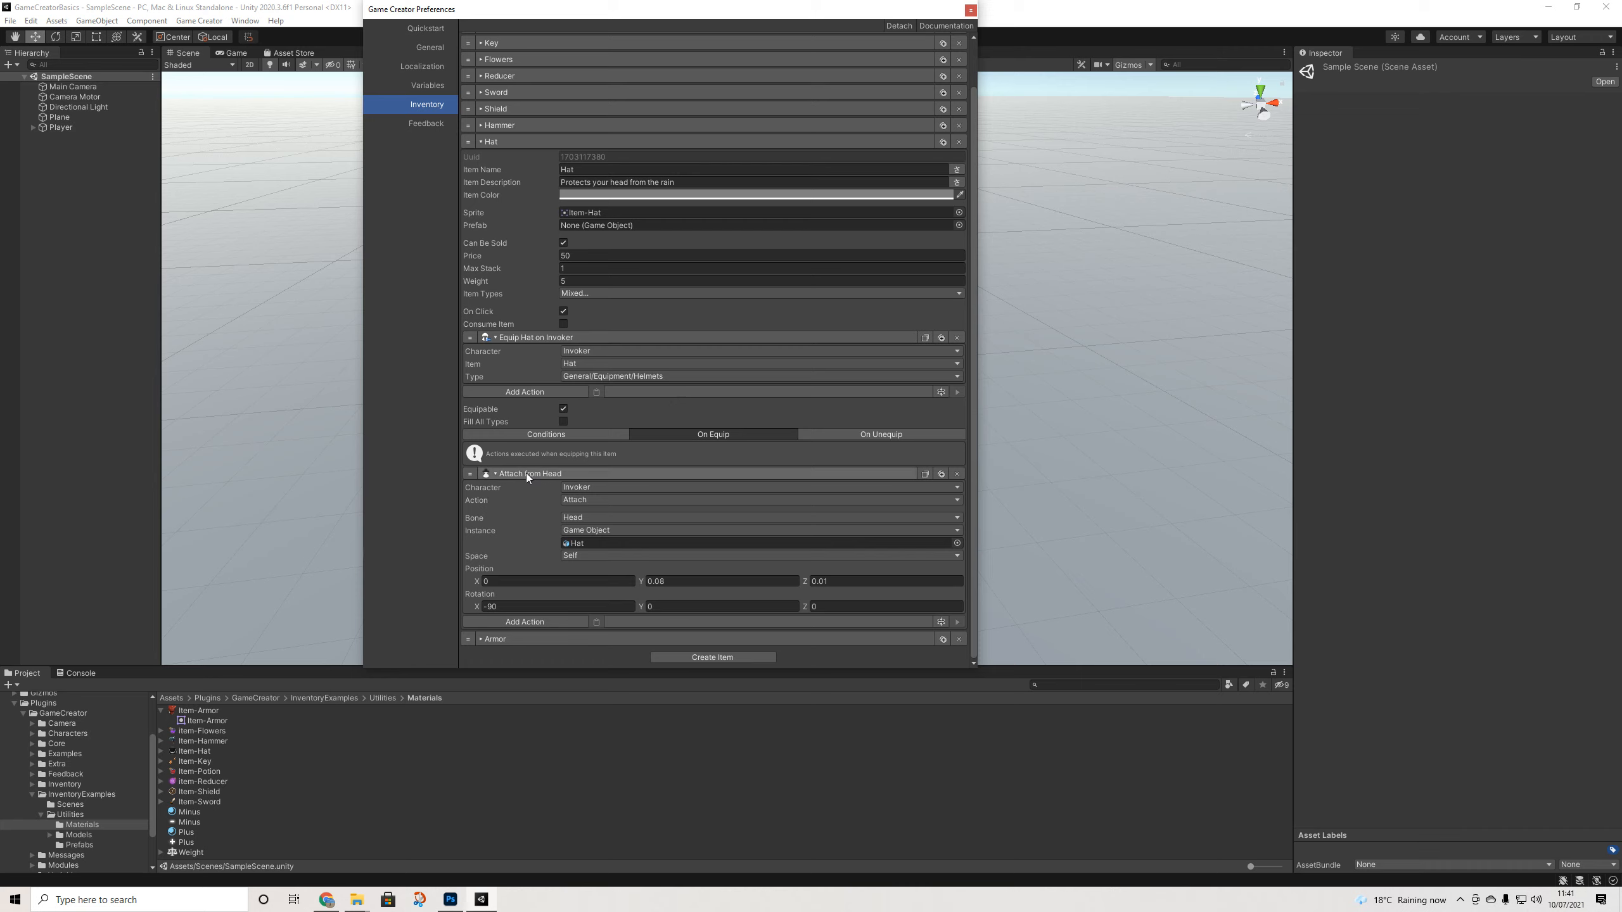
click(859, 437)
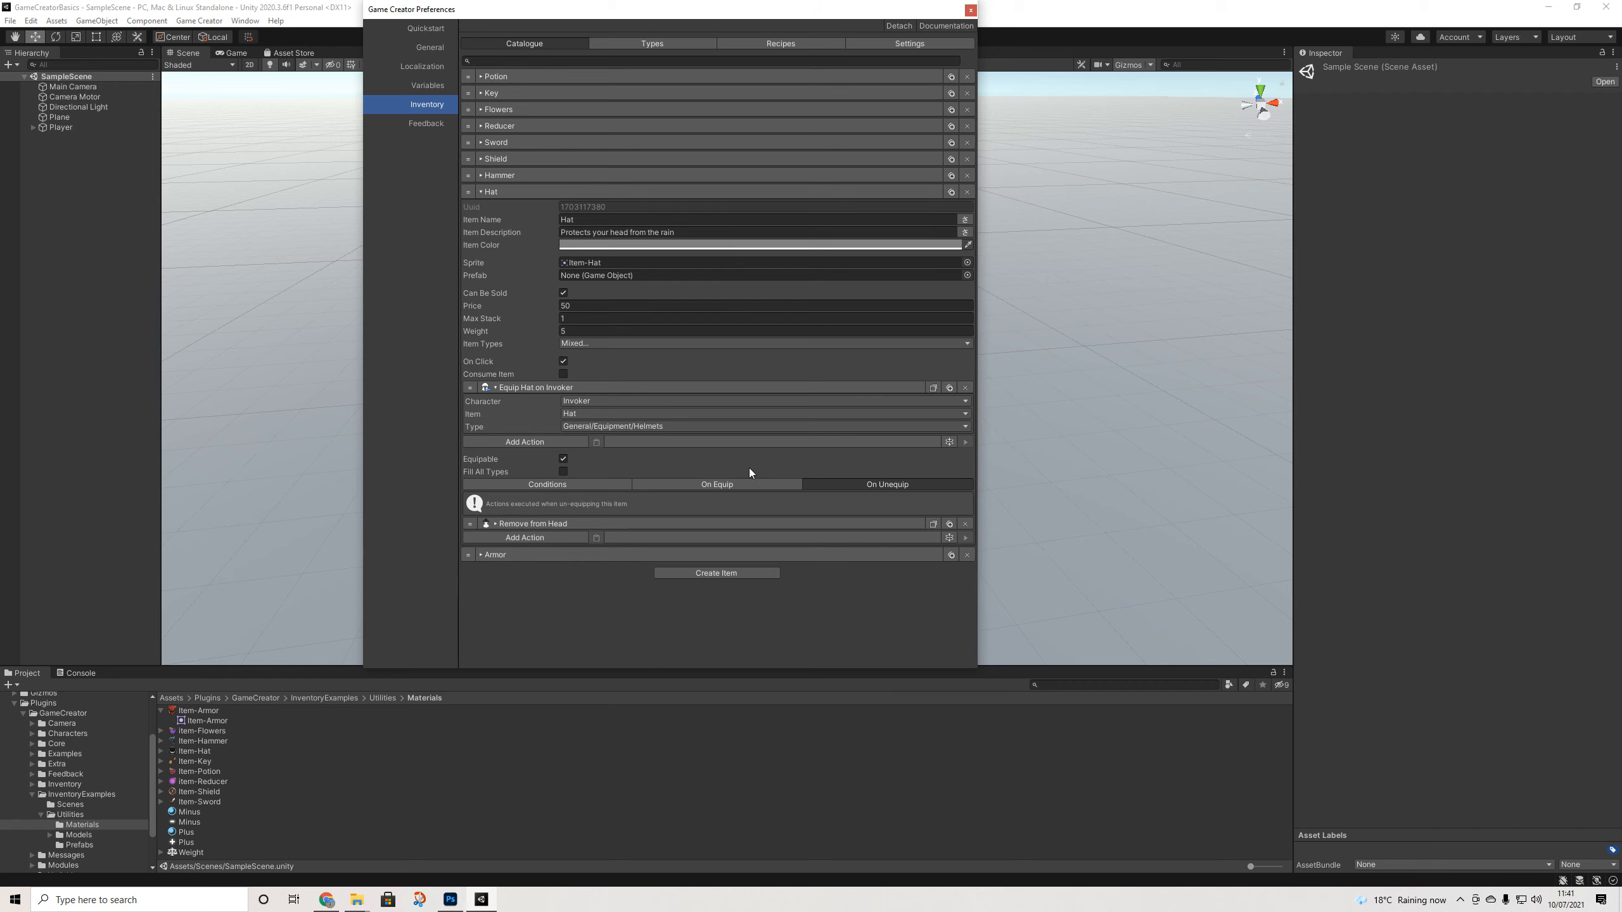
click(709, 480)
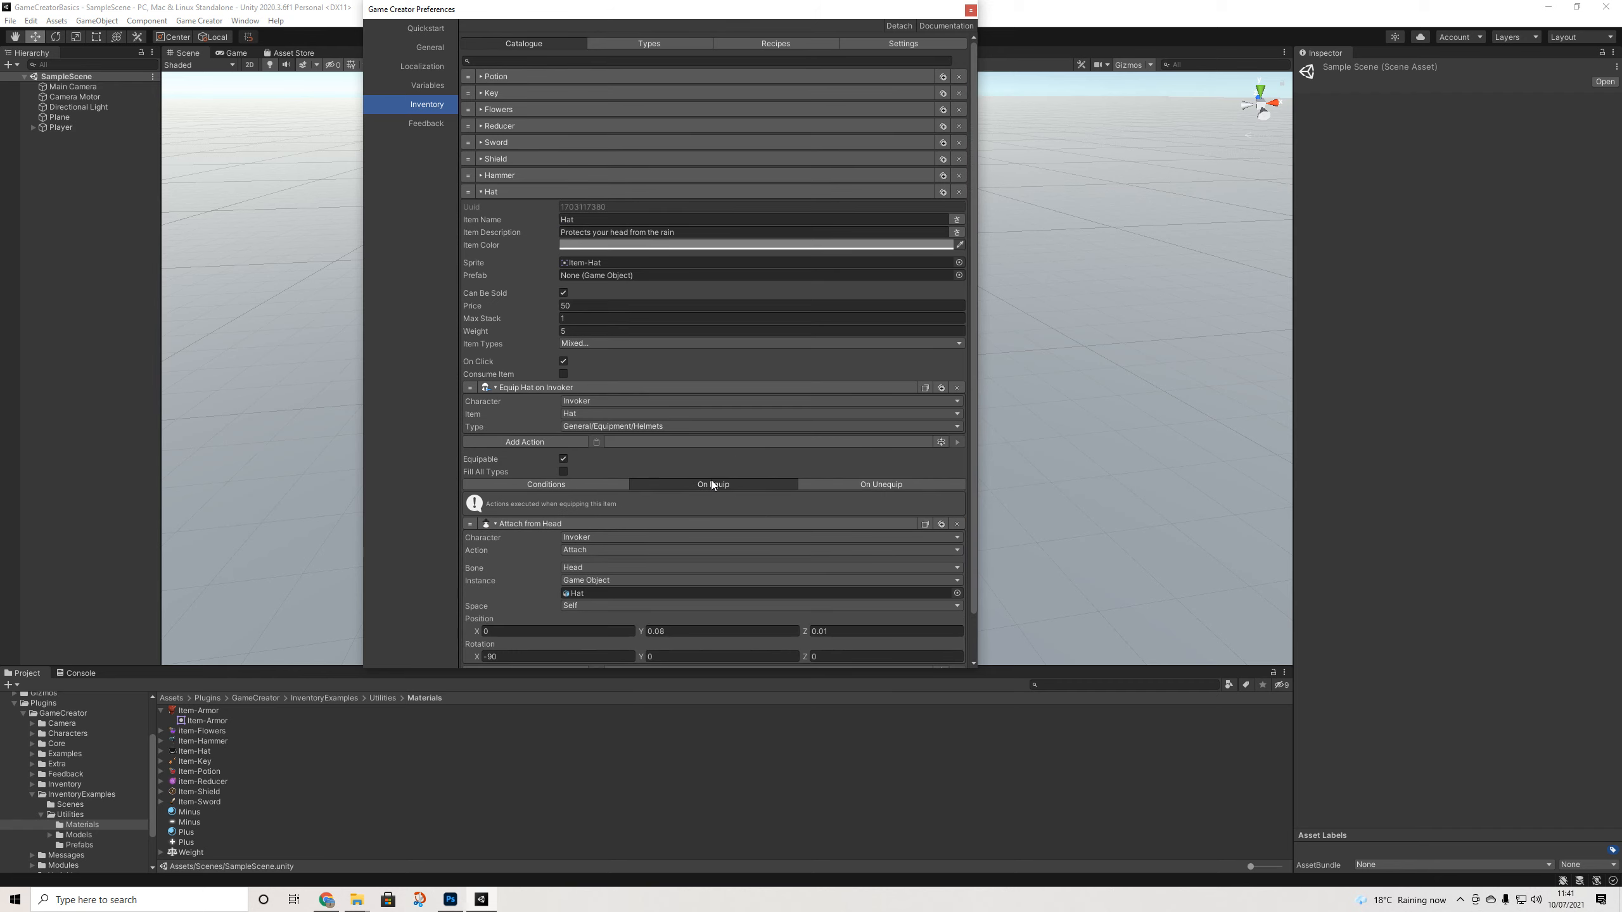
scroll(859, 484, down, 2)
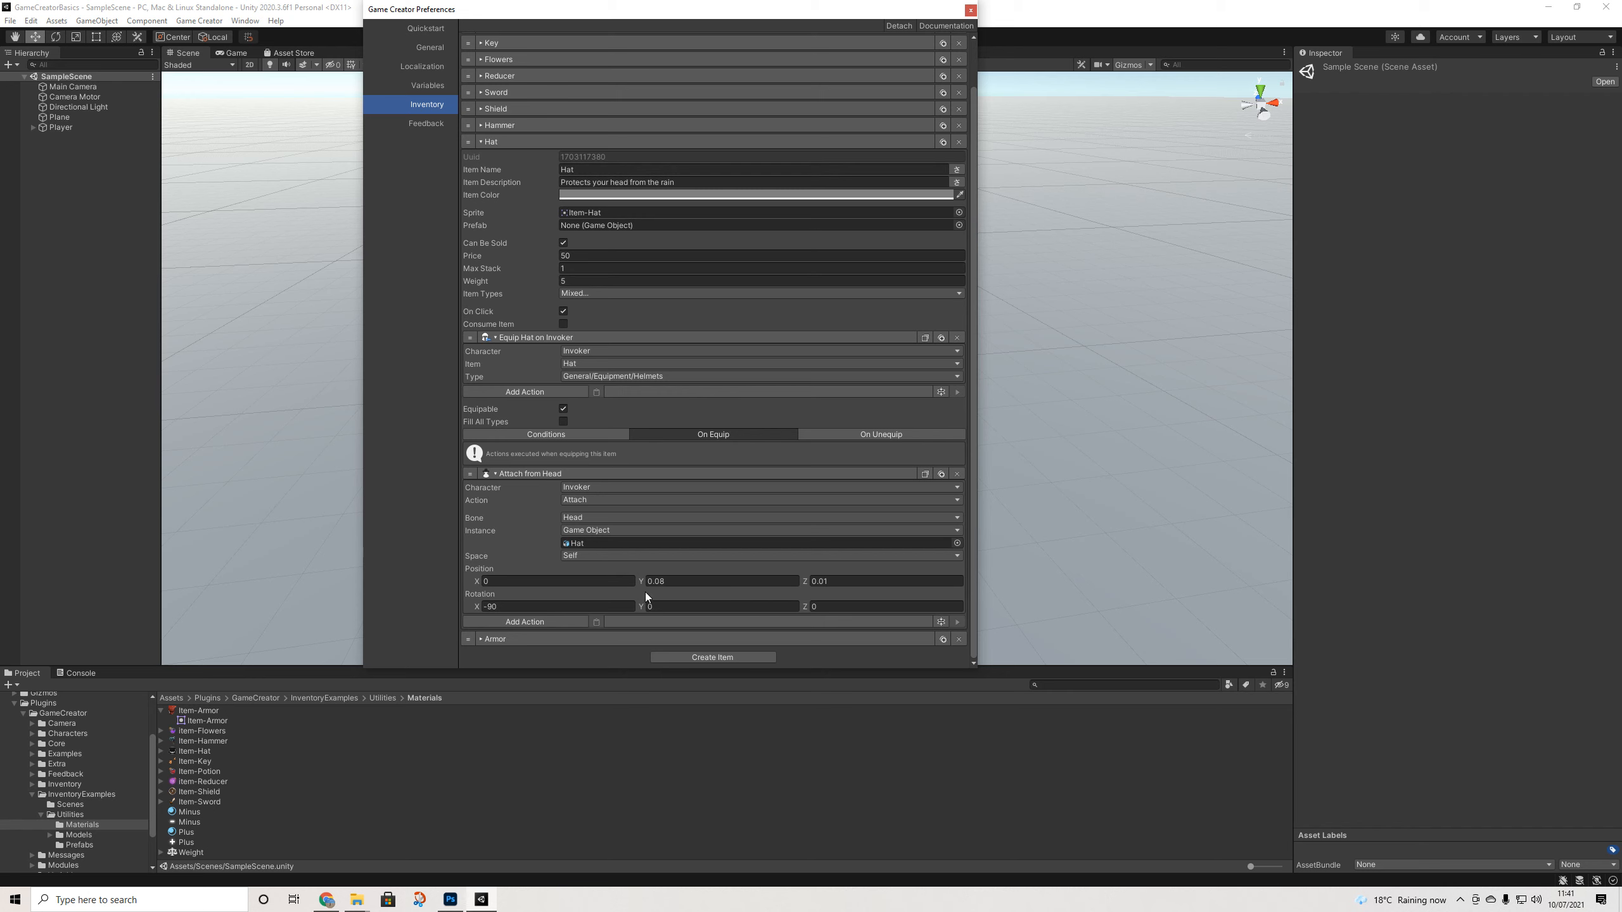
Examine the bone choices, instance and position offsets of the Hat's Attach from Head action, then collapse the action
click(567, 516)
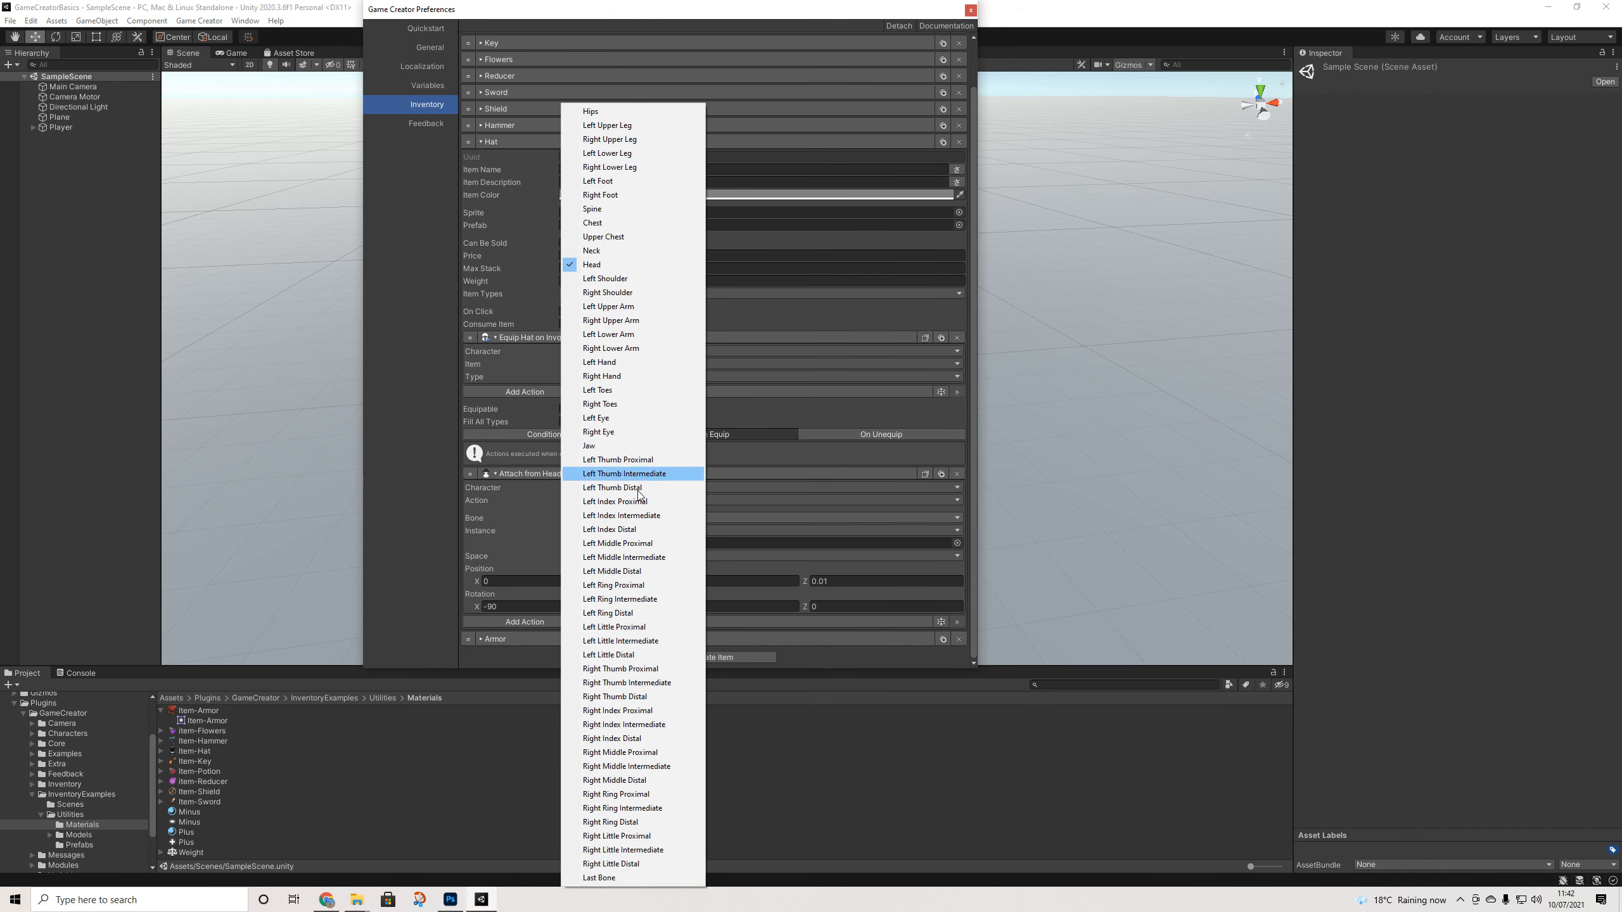
click(525, 528)
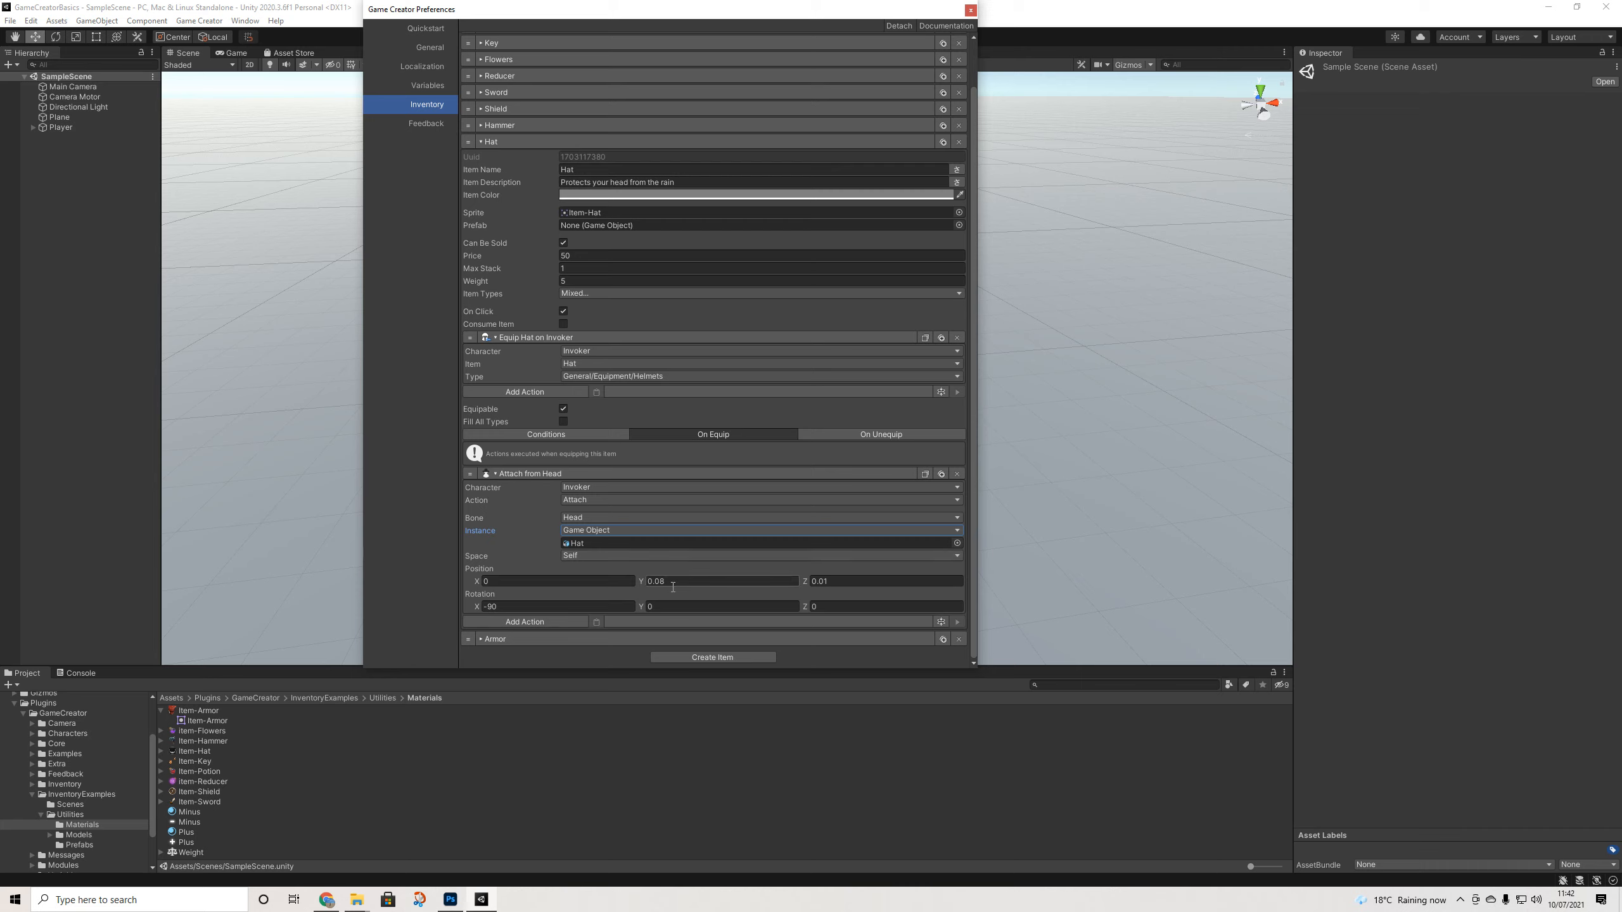
click(654, 583)
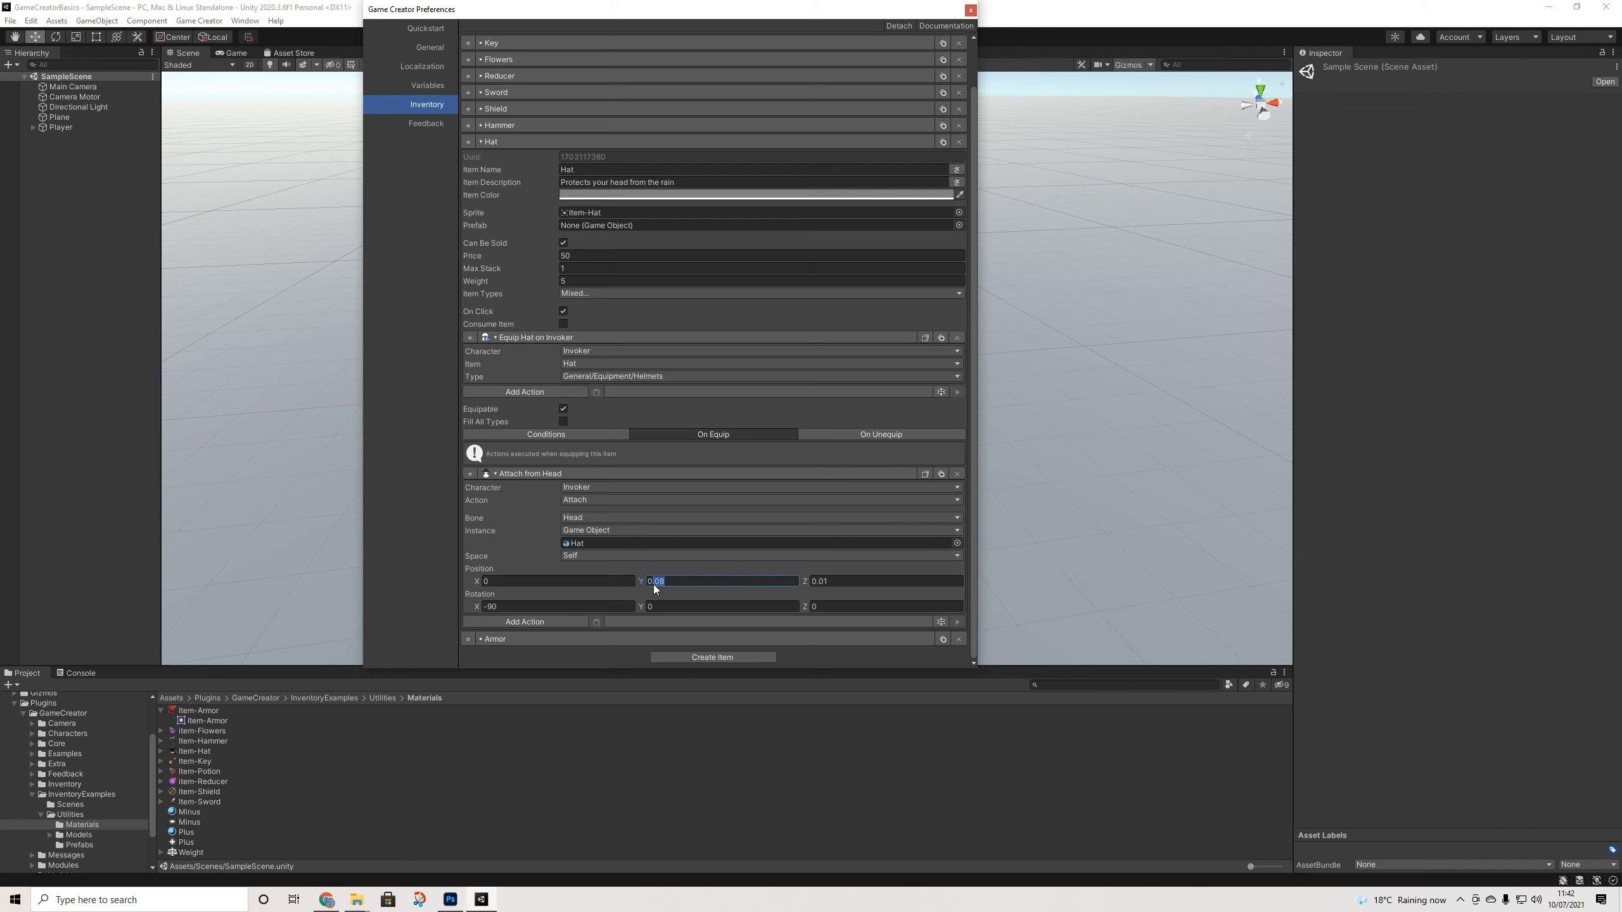
click(841, 590)
click(578, 473)
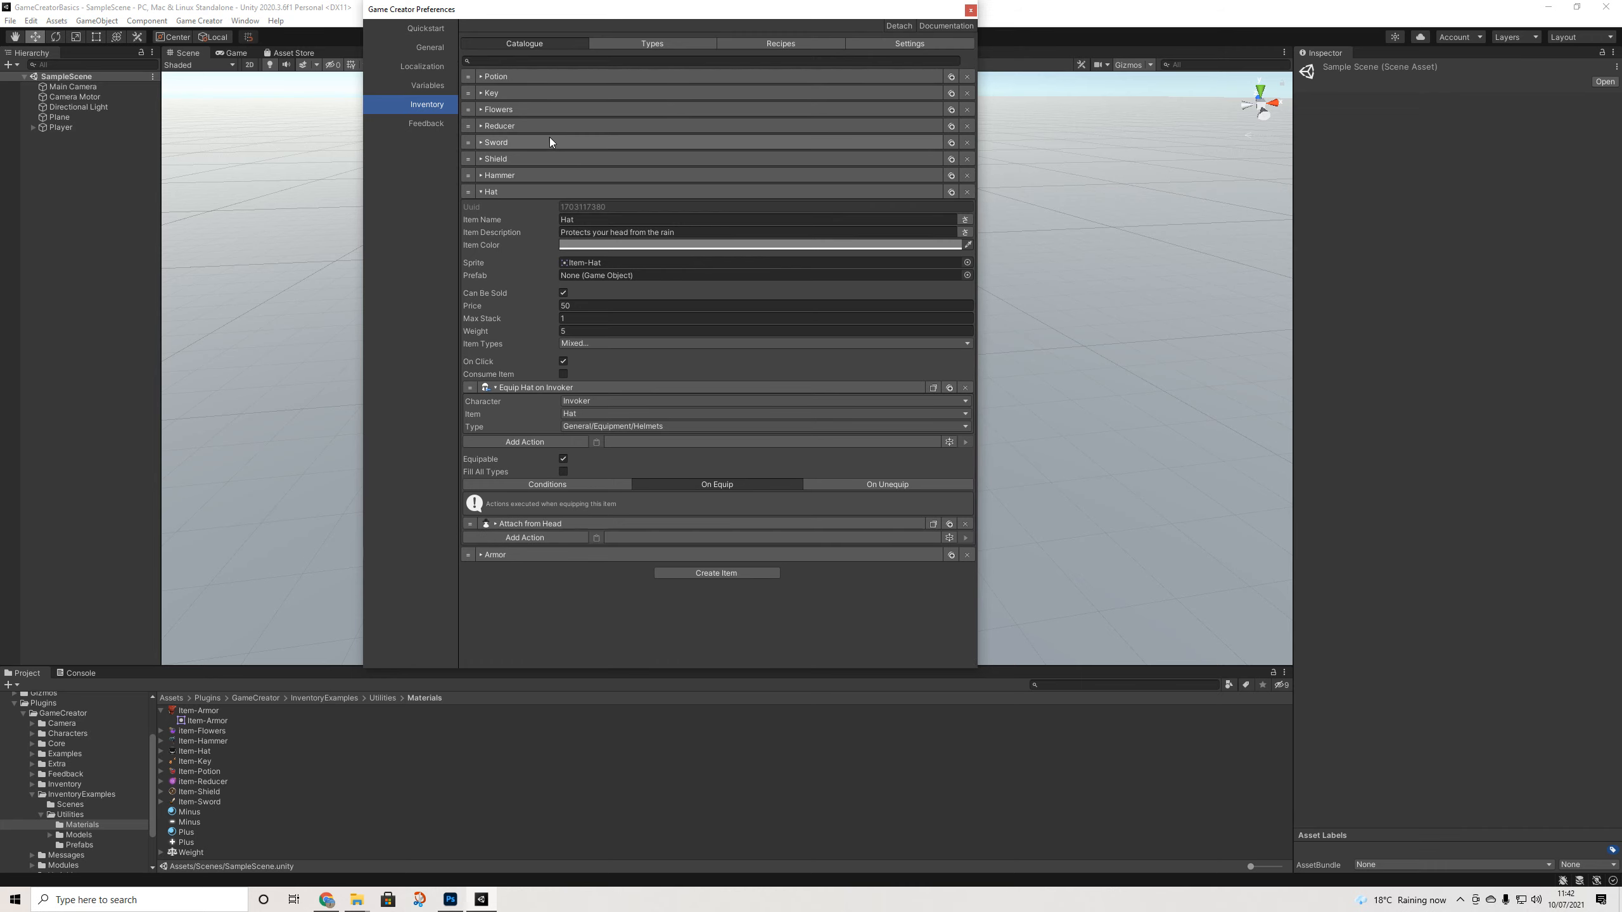
Look through the Hammer, Shield and Sword items, including the Sword's On Equip action, and collapse them
click(493, 190)
click(501, 179)
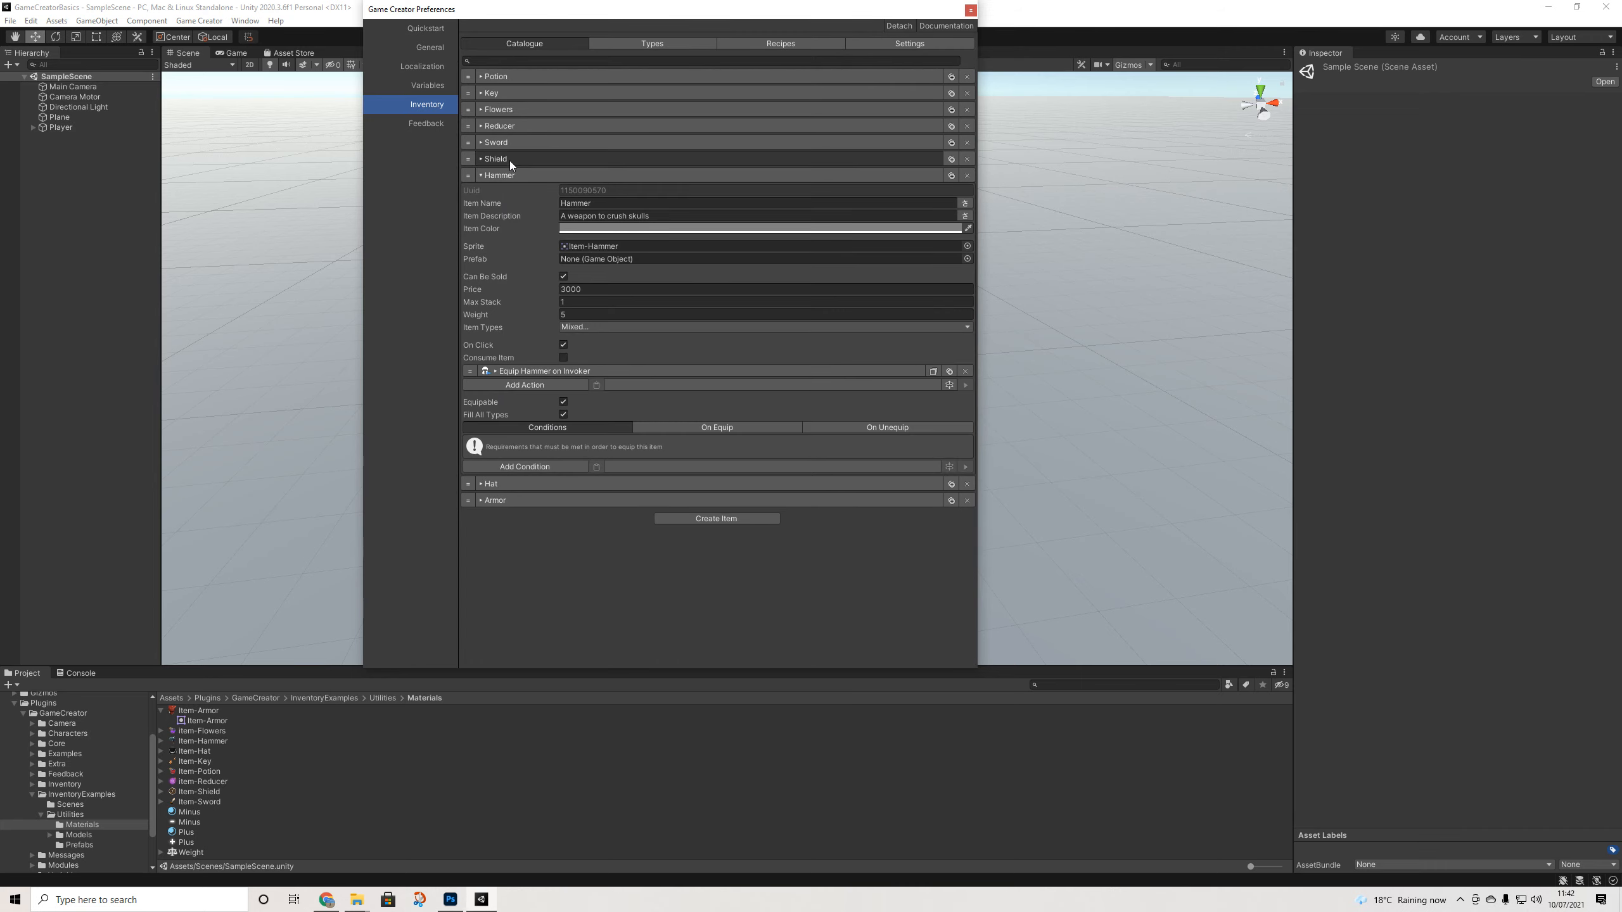
click(509, 160)
click(514, 143)
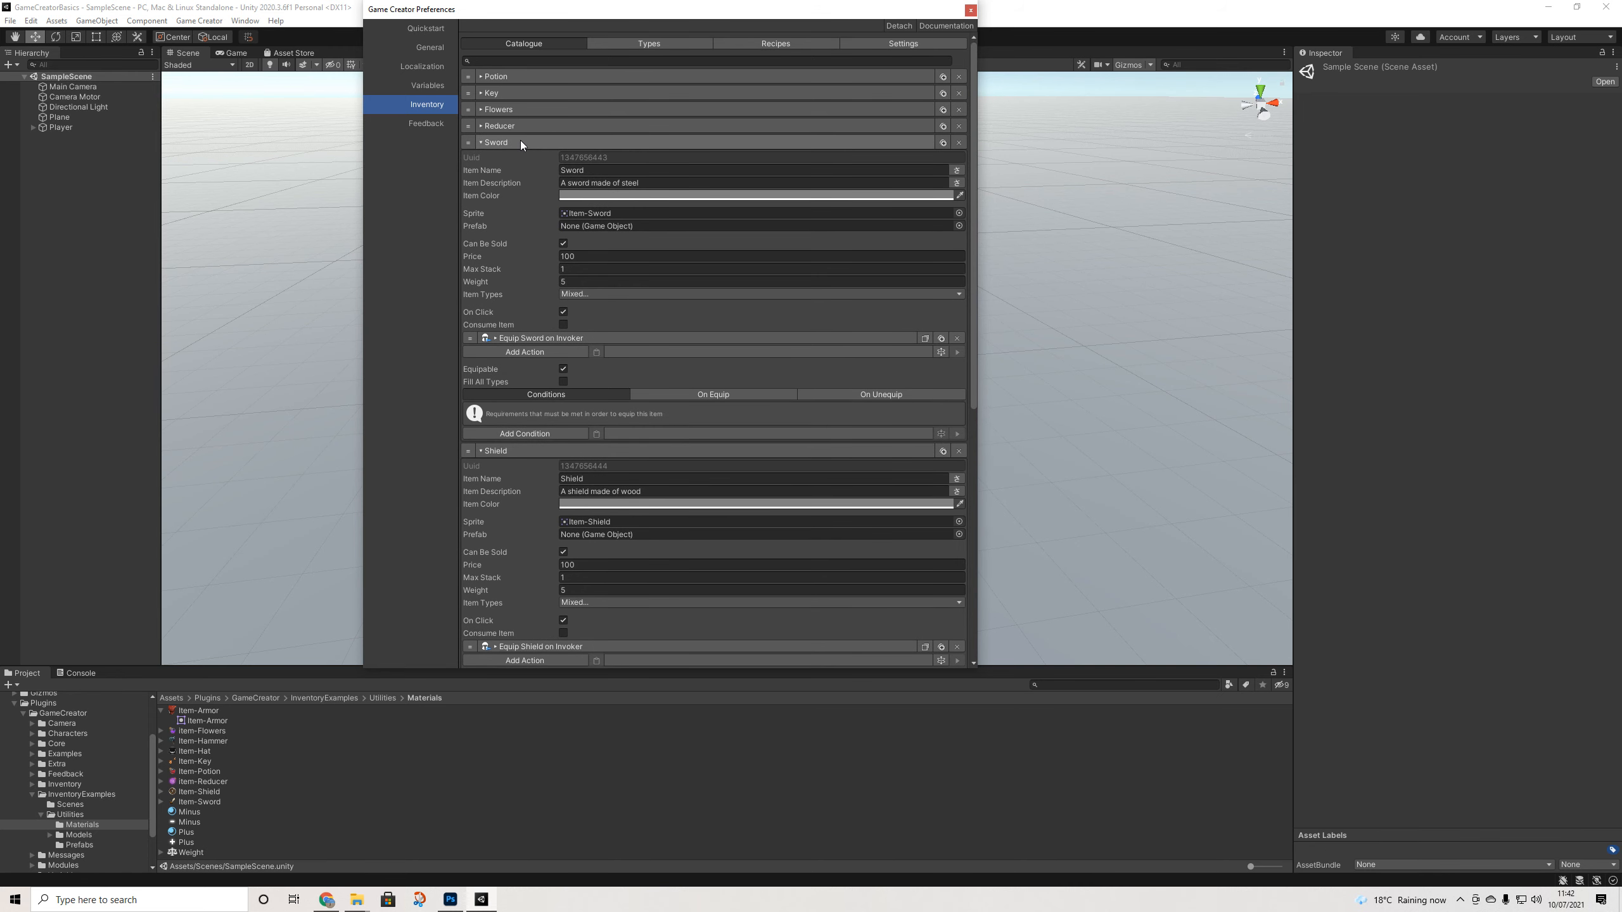
click(668, 393)
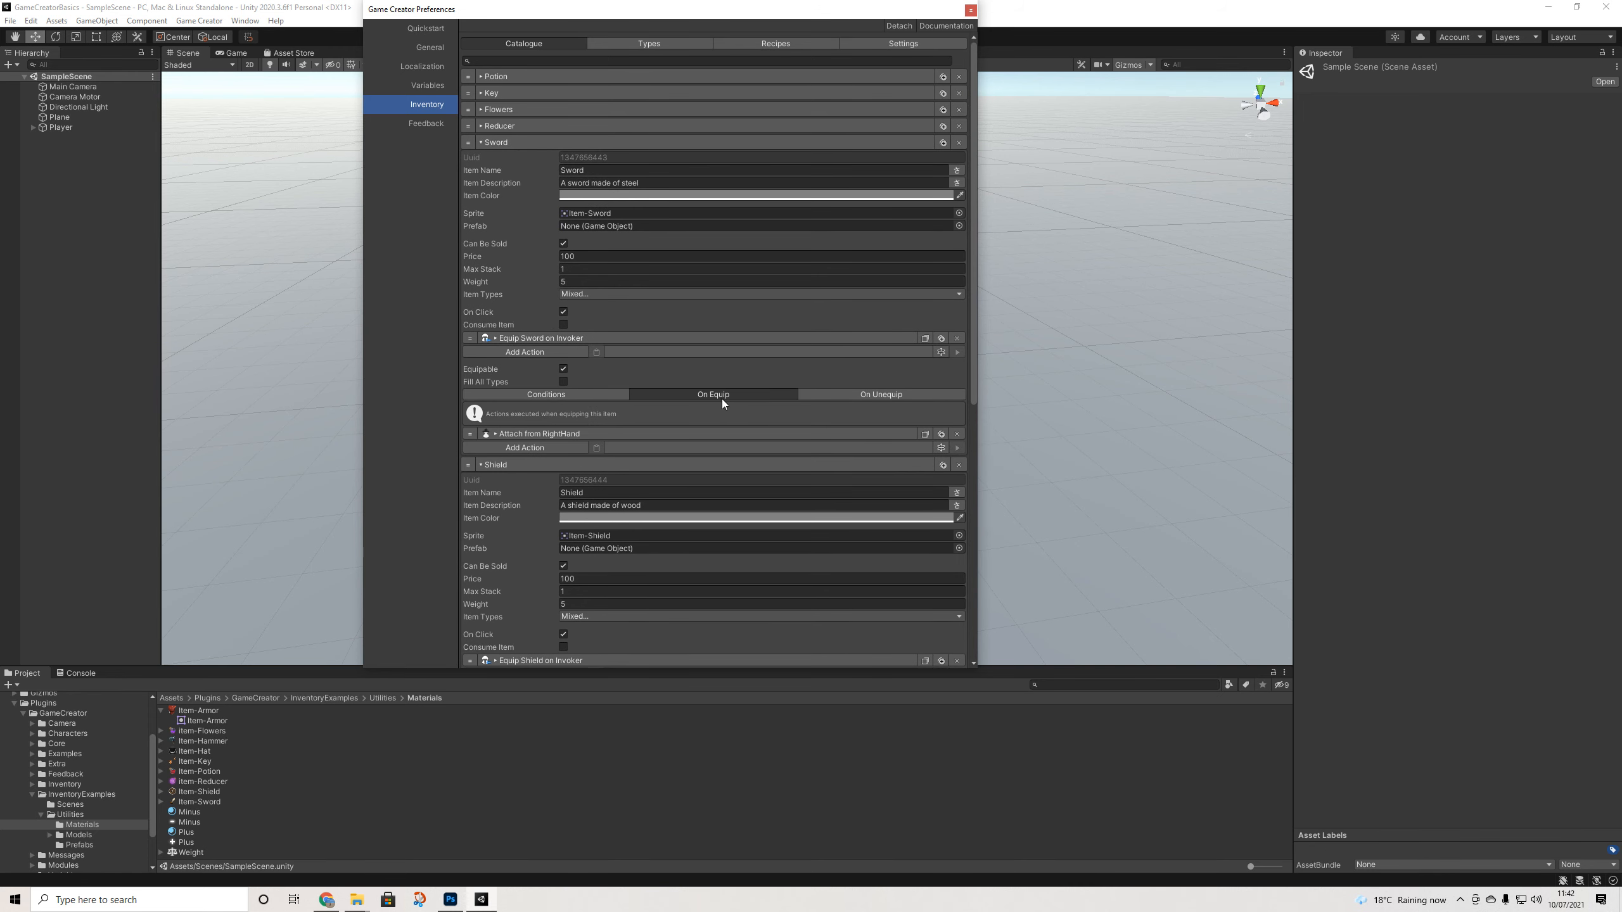
click(500, 142)
click(499, 158)
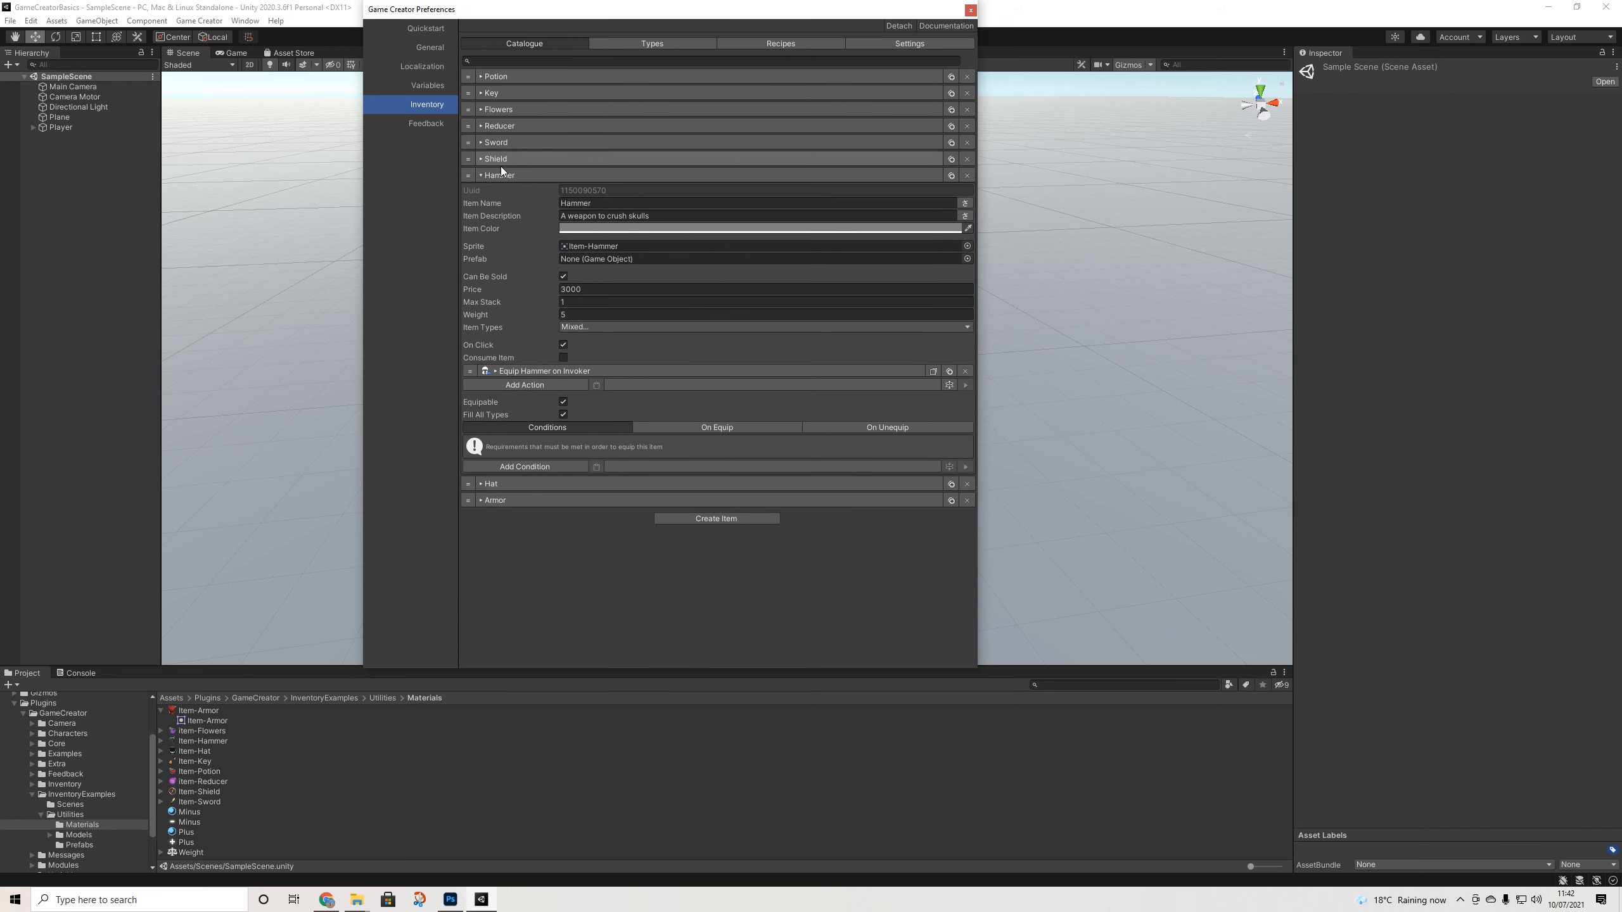
click(499, 175)
Inspect the available item types for the Armor item without changing its type
click(490, 208)
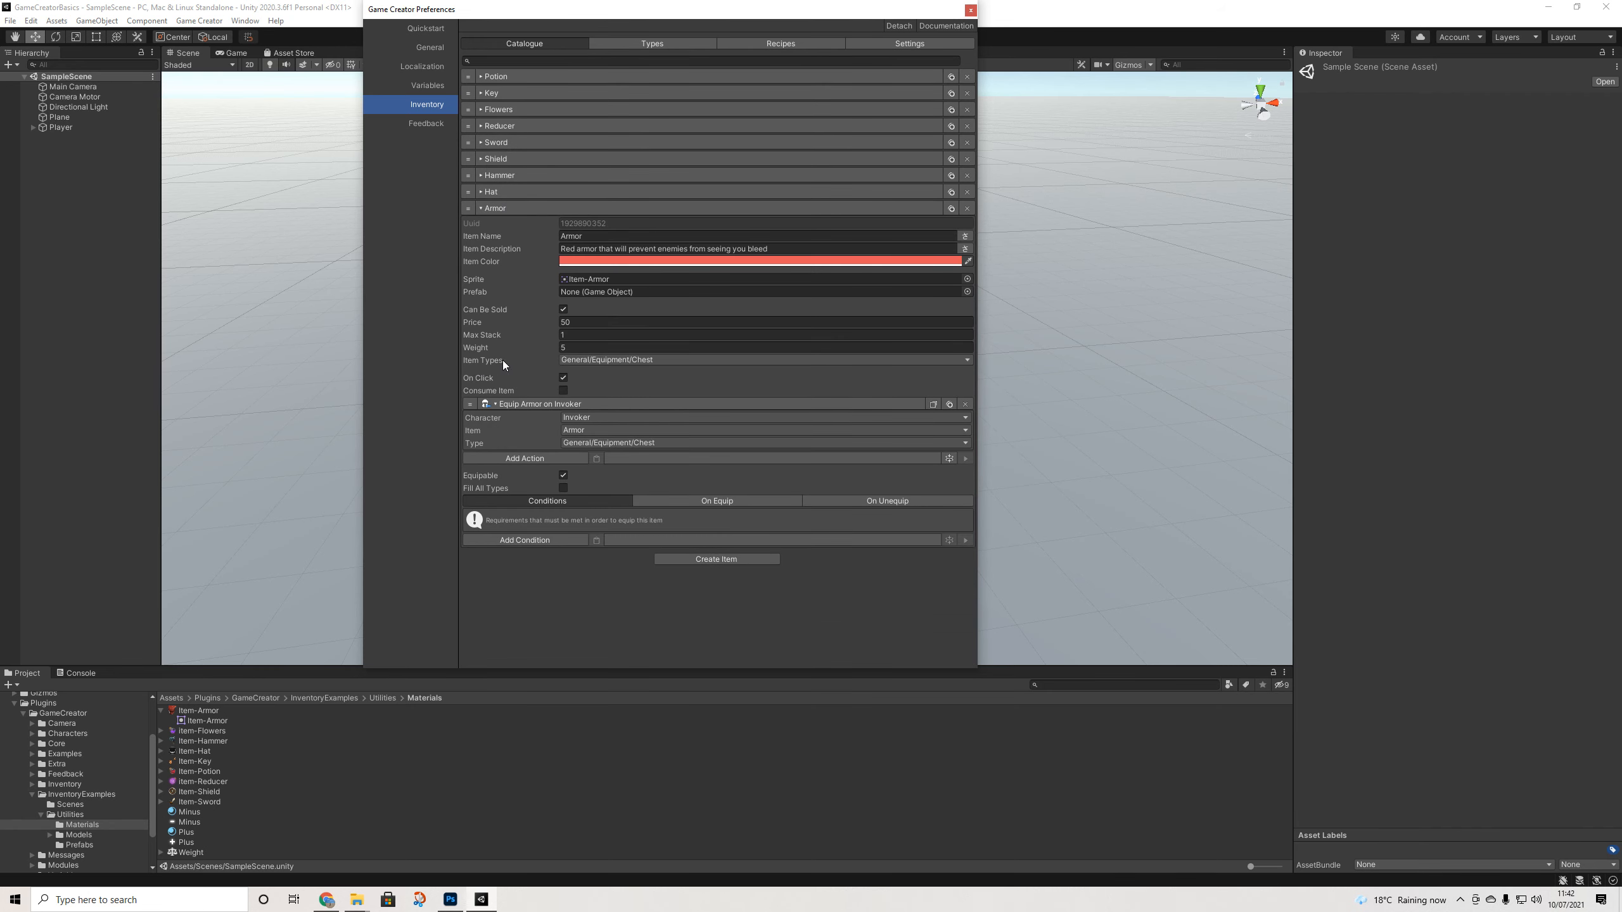
click(615, 360)
mouse_move(618, 402)
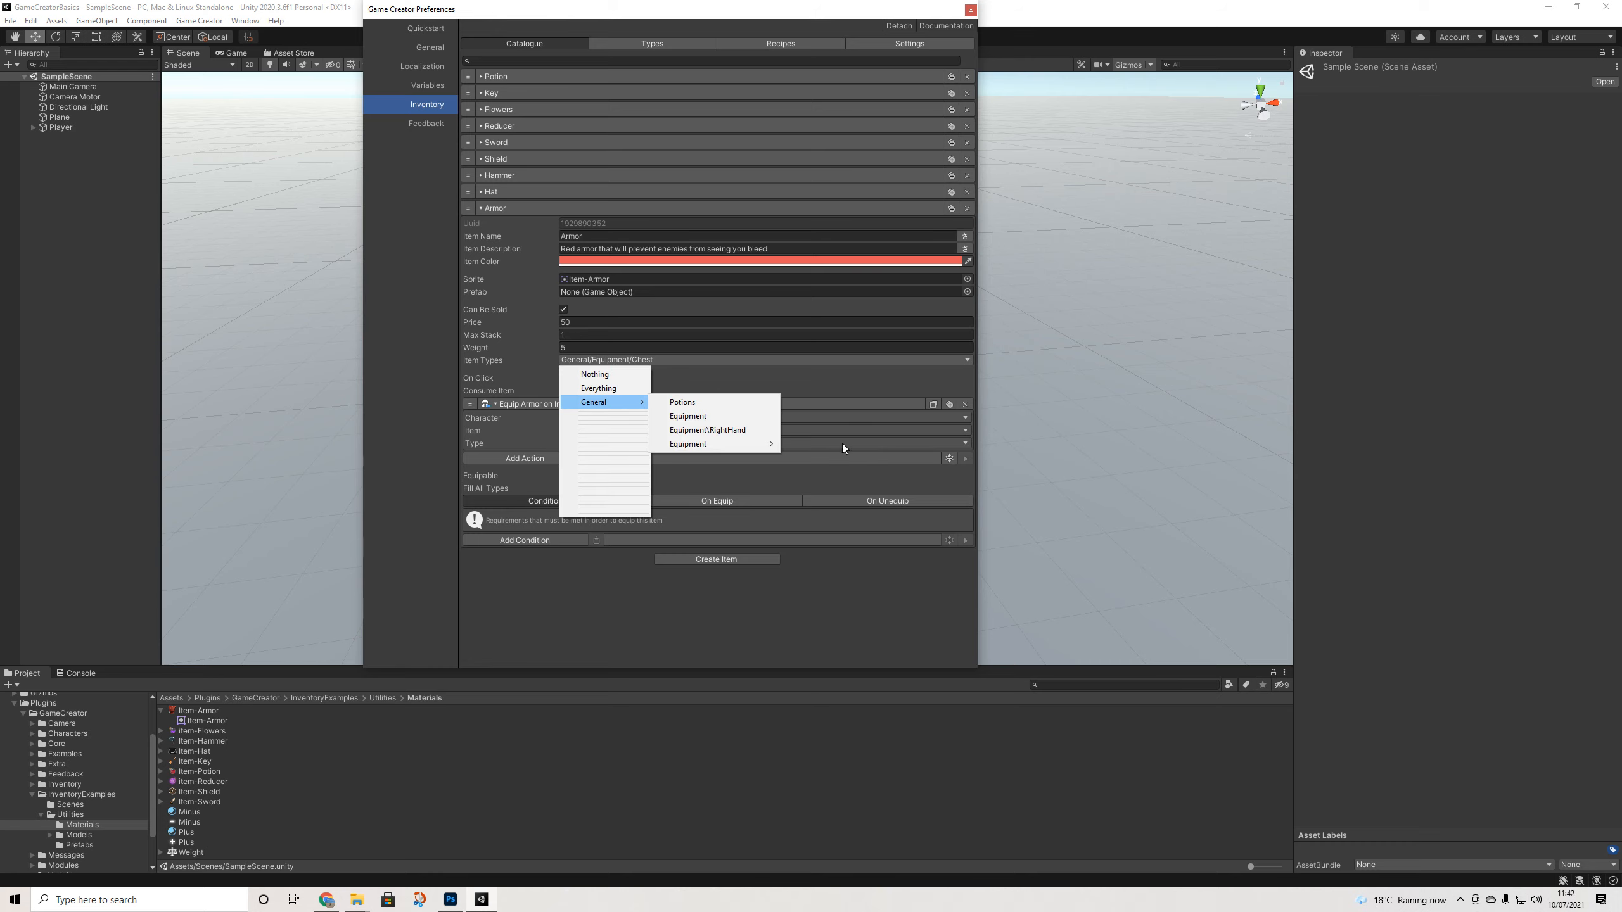
click(656, 360)
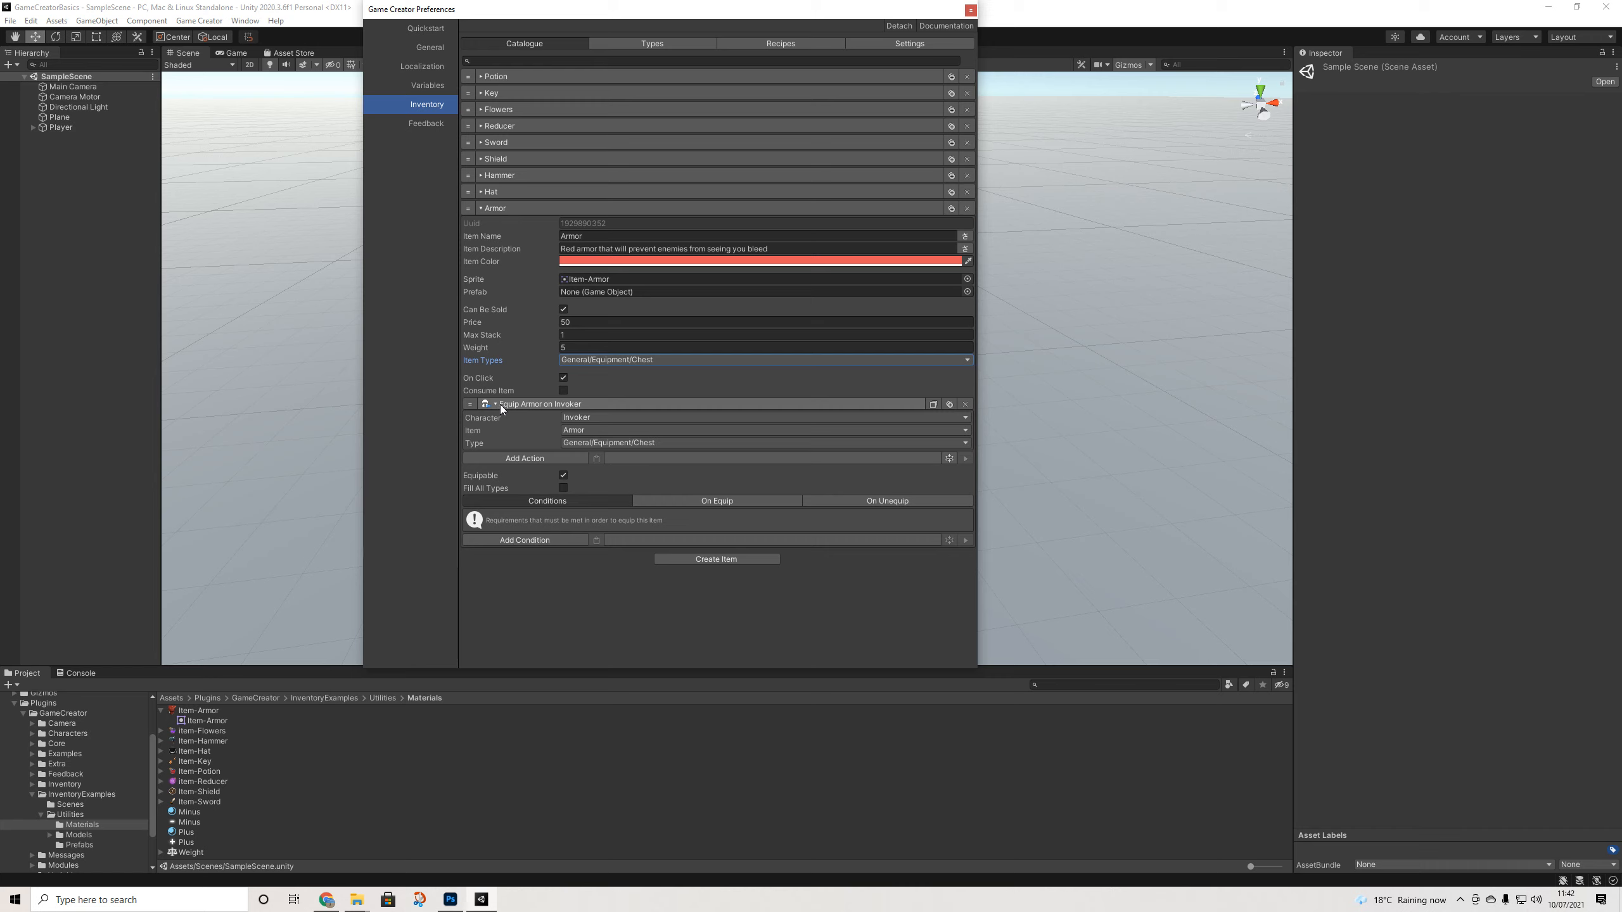
Remove the Equip Armor on Invoker action from the Armor item's click actions and restore it
click(965, 404)
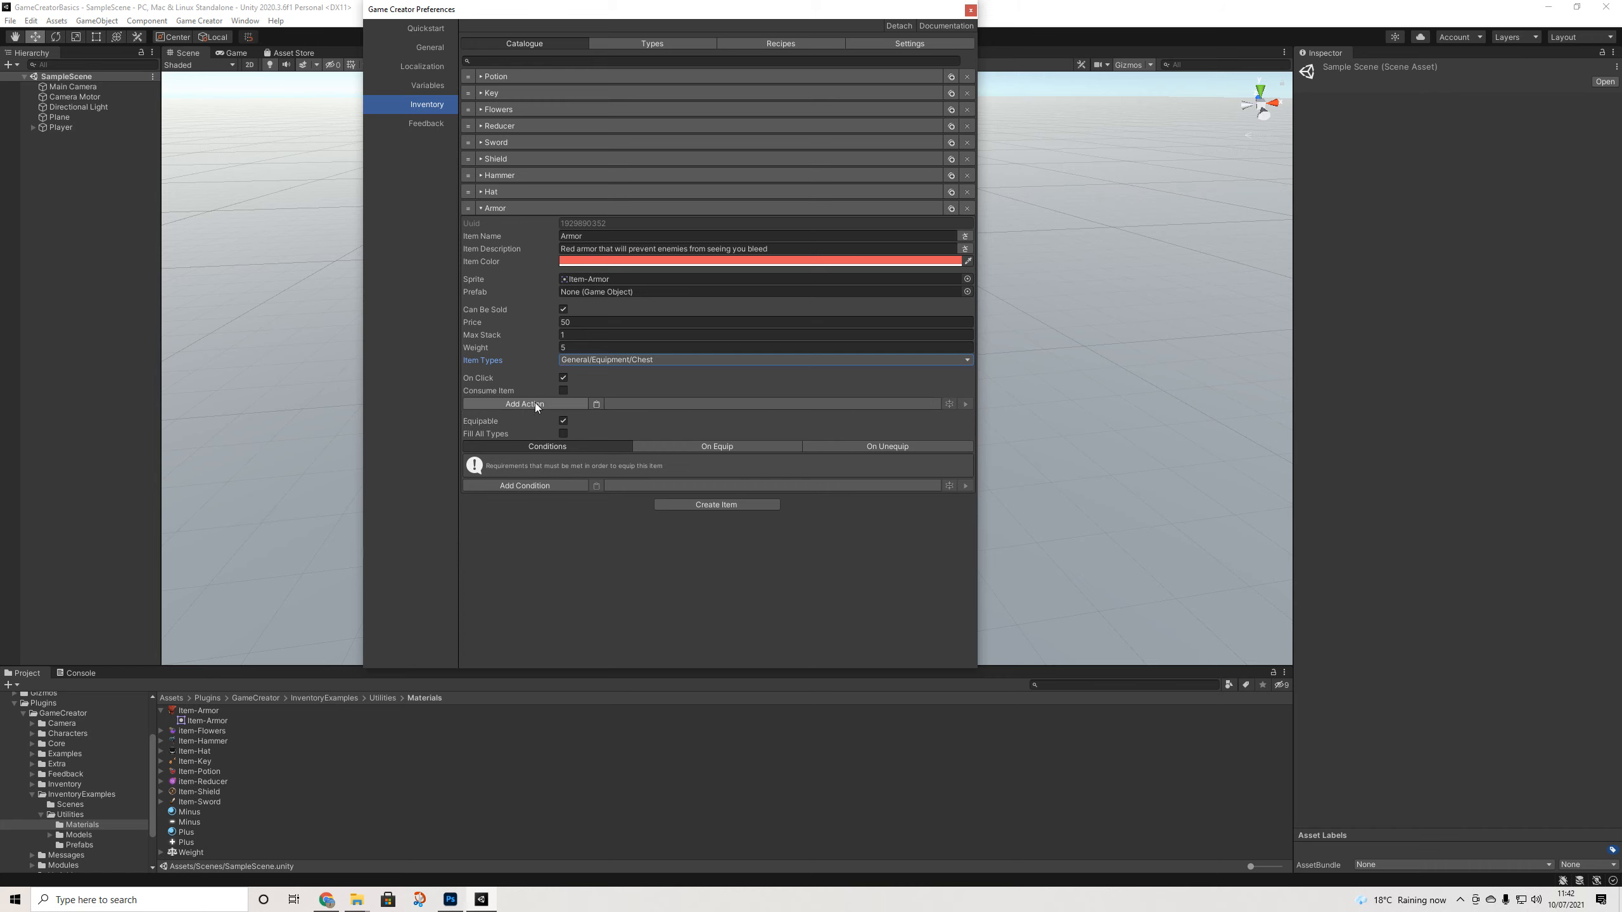
click(596, 403)
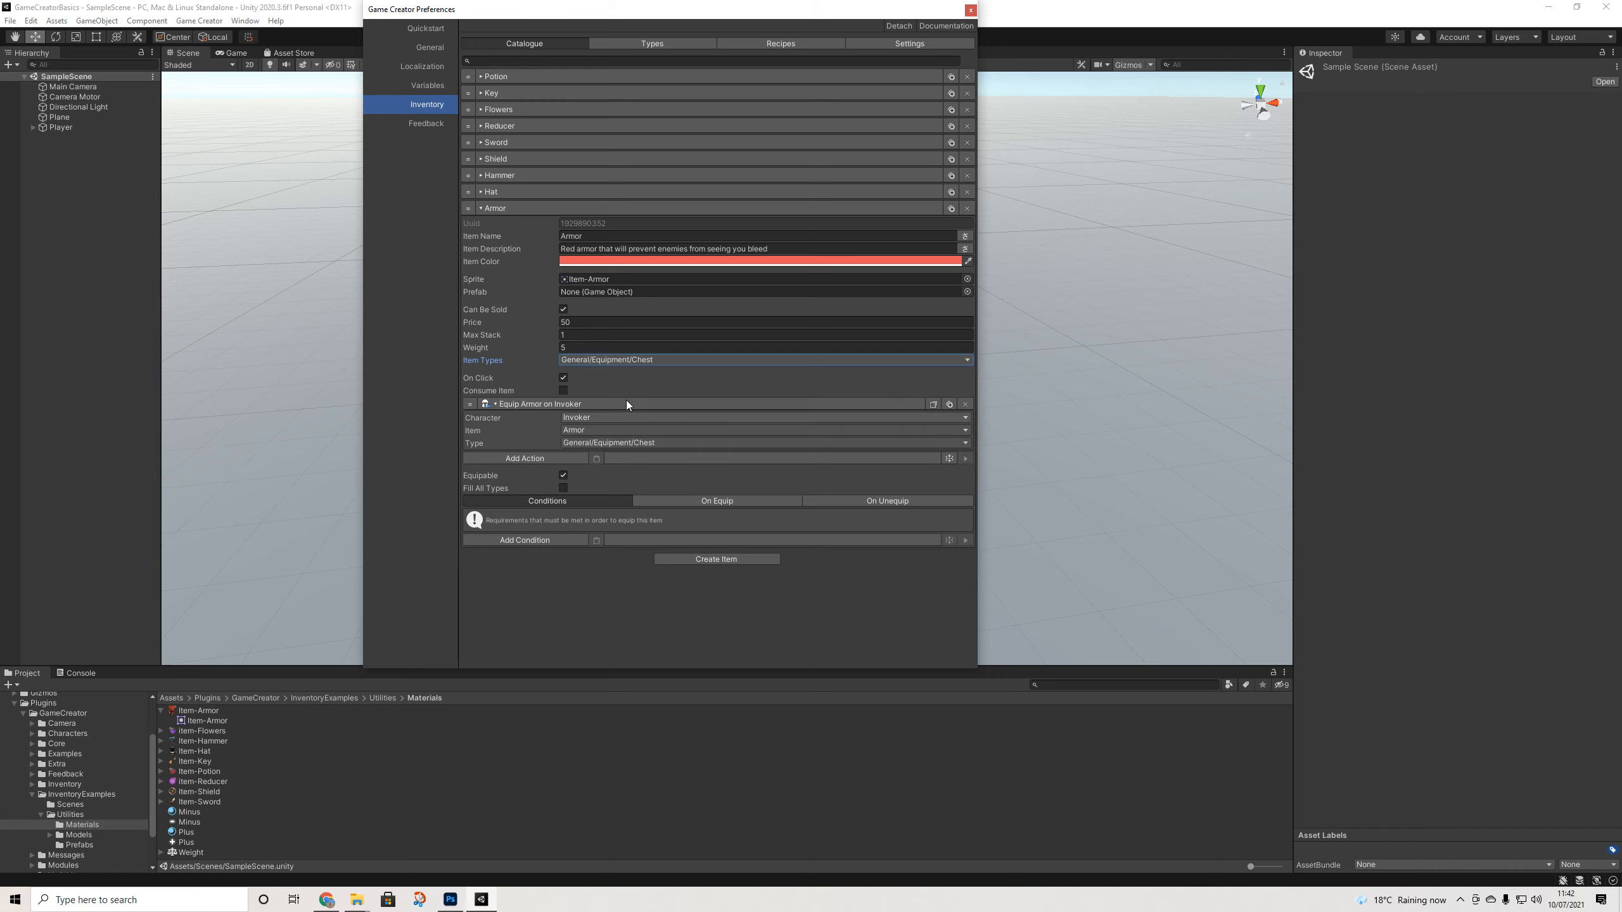
Compare the Armor item's item type with the type set in its Equip Armor on Invoker action
click(608, 360)
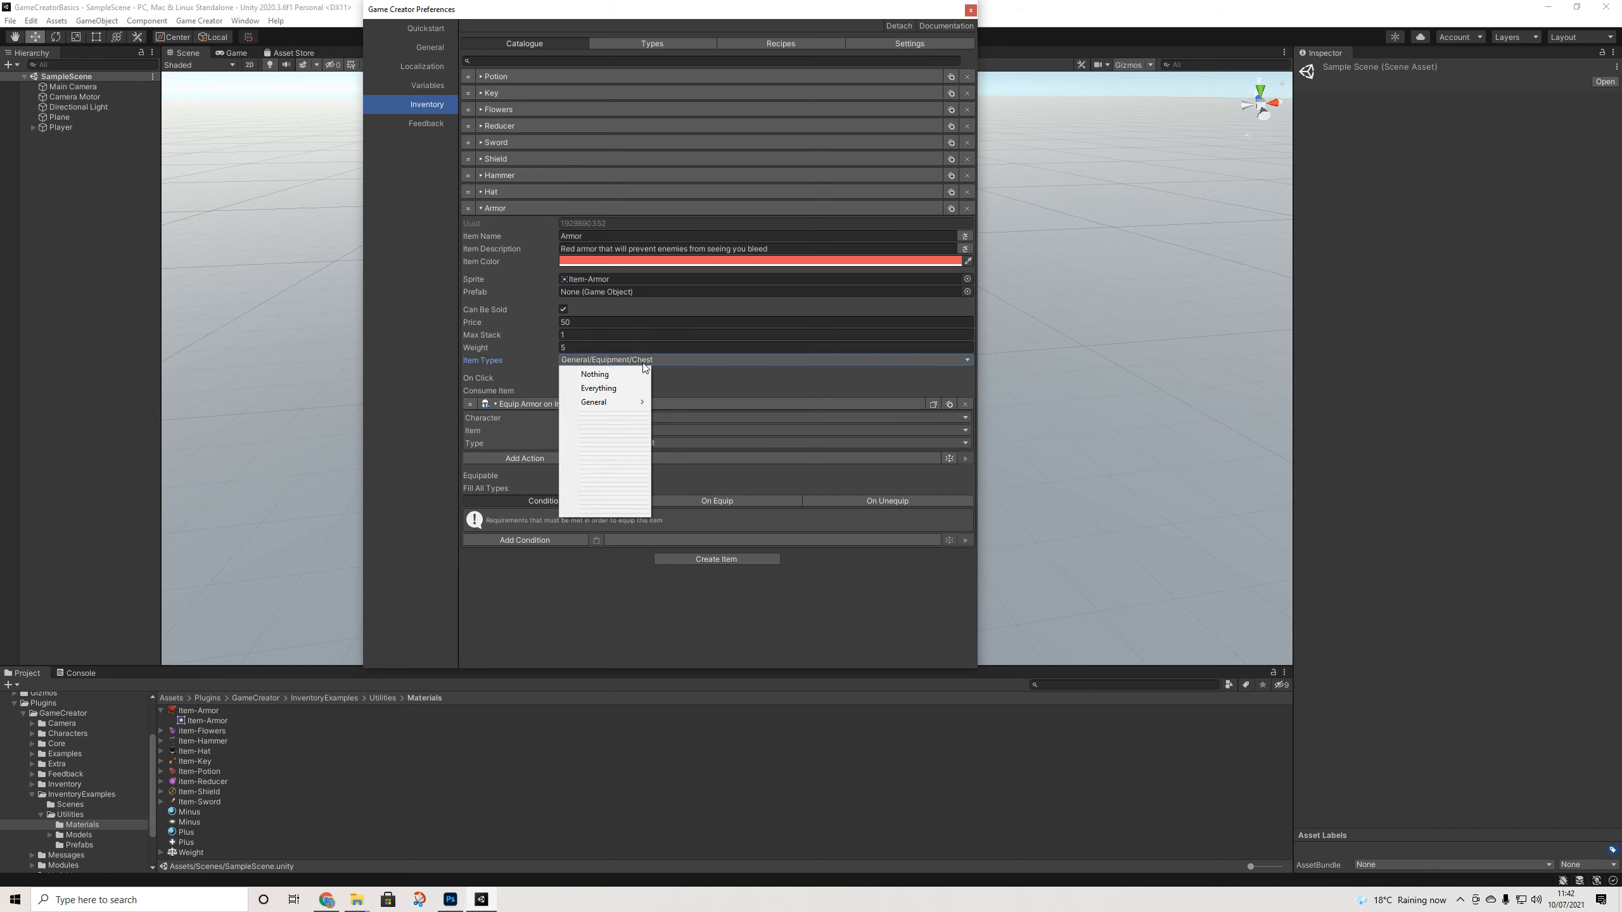
click(495, 446)
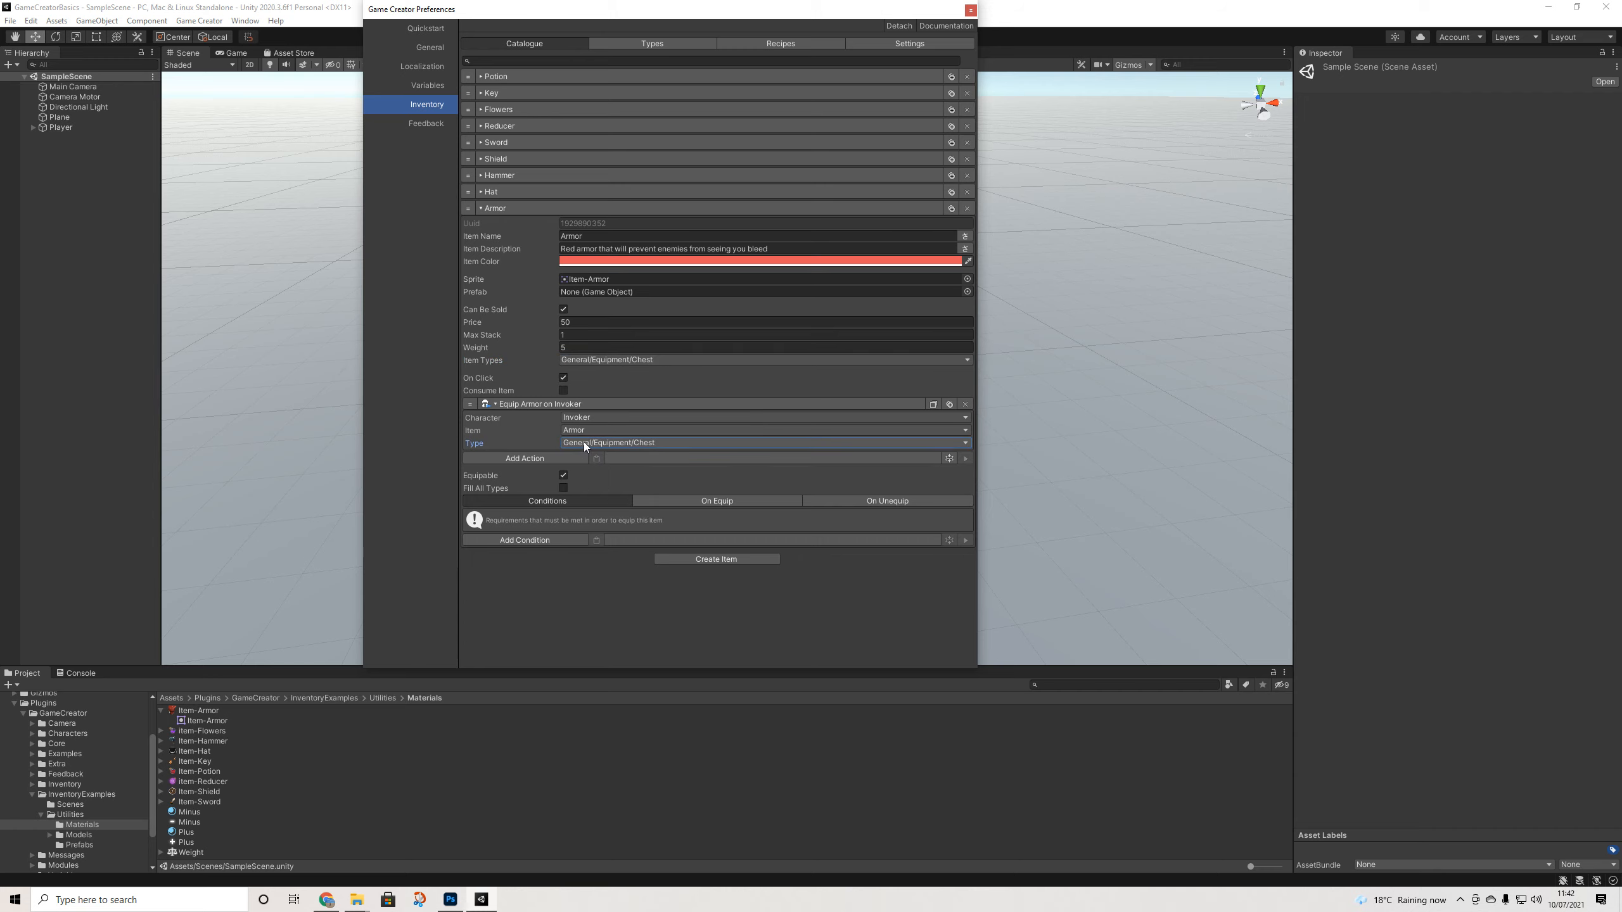
click(588, 360)
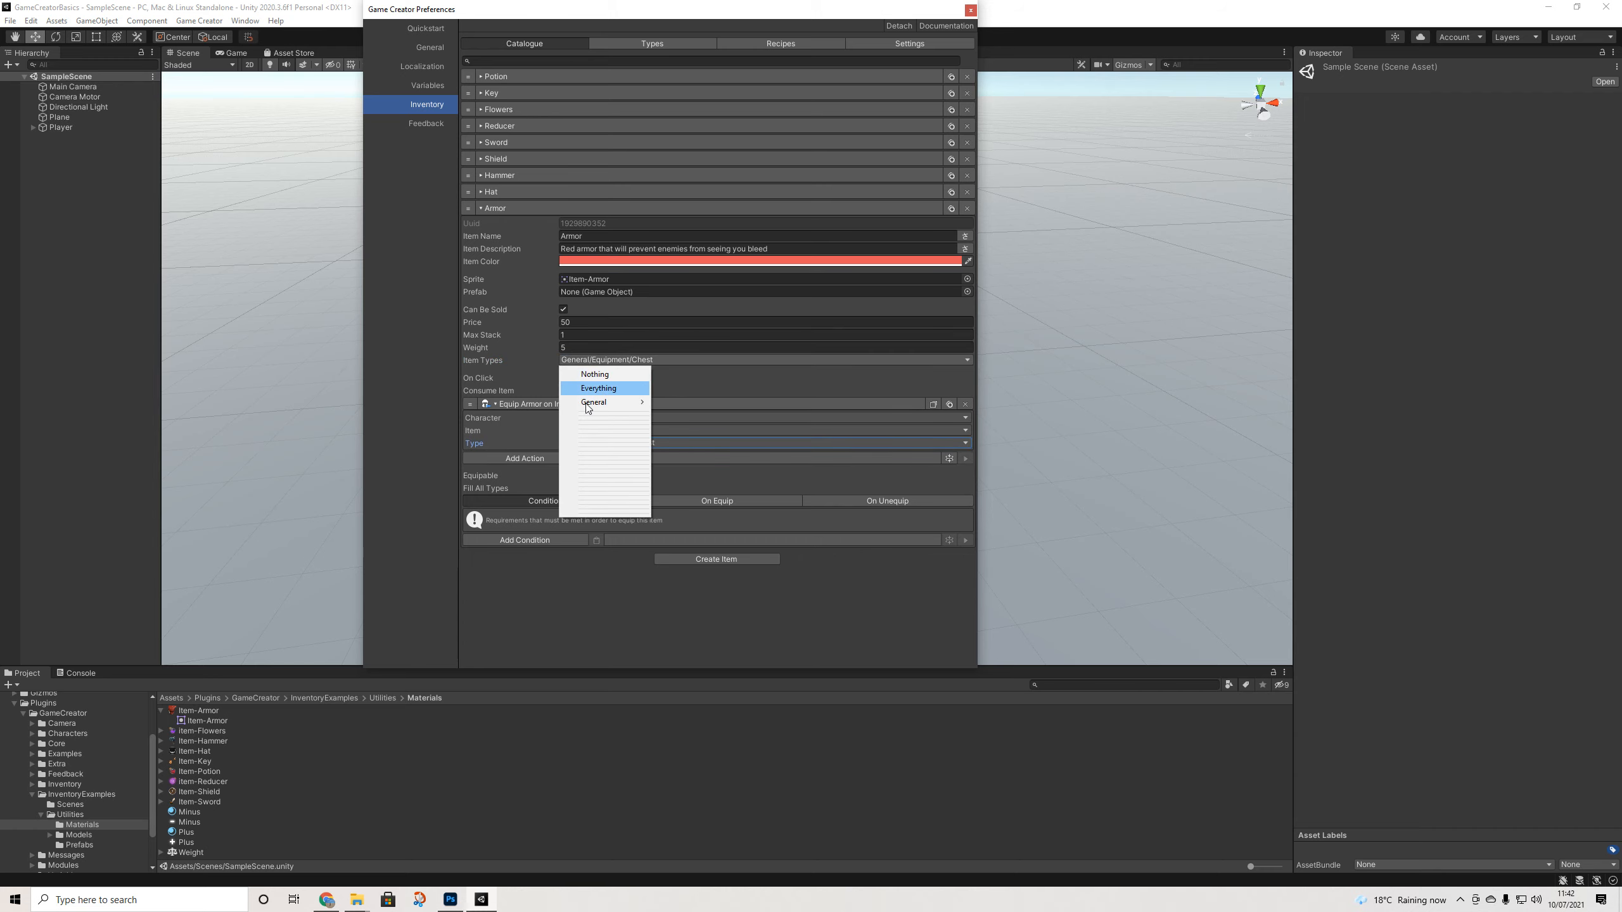
click(810, 393)
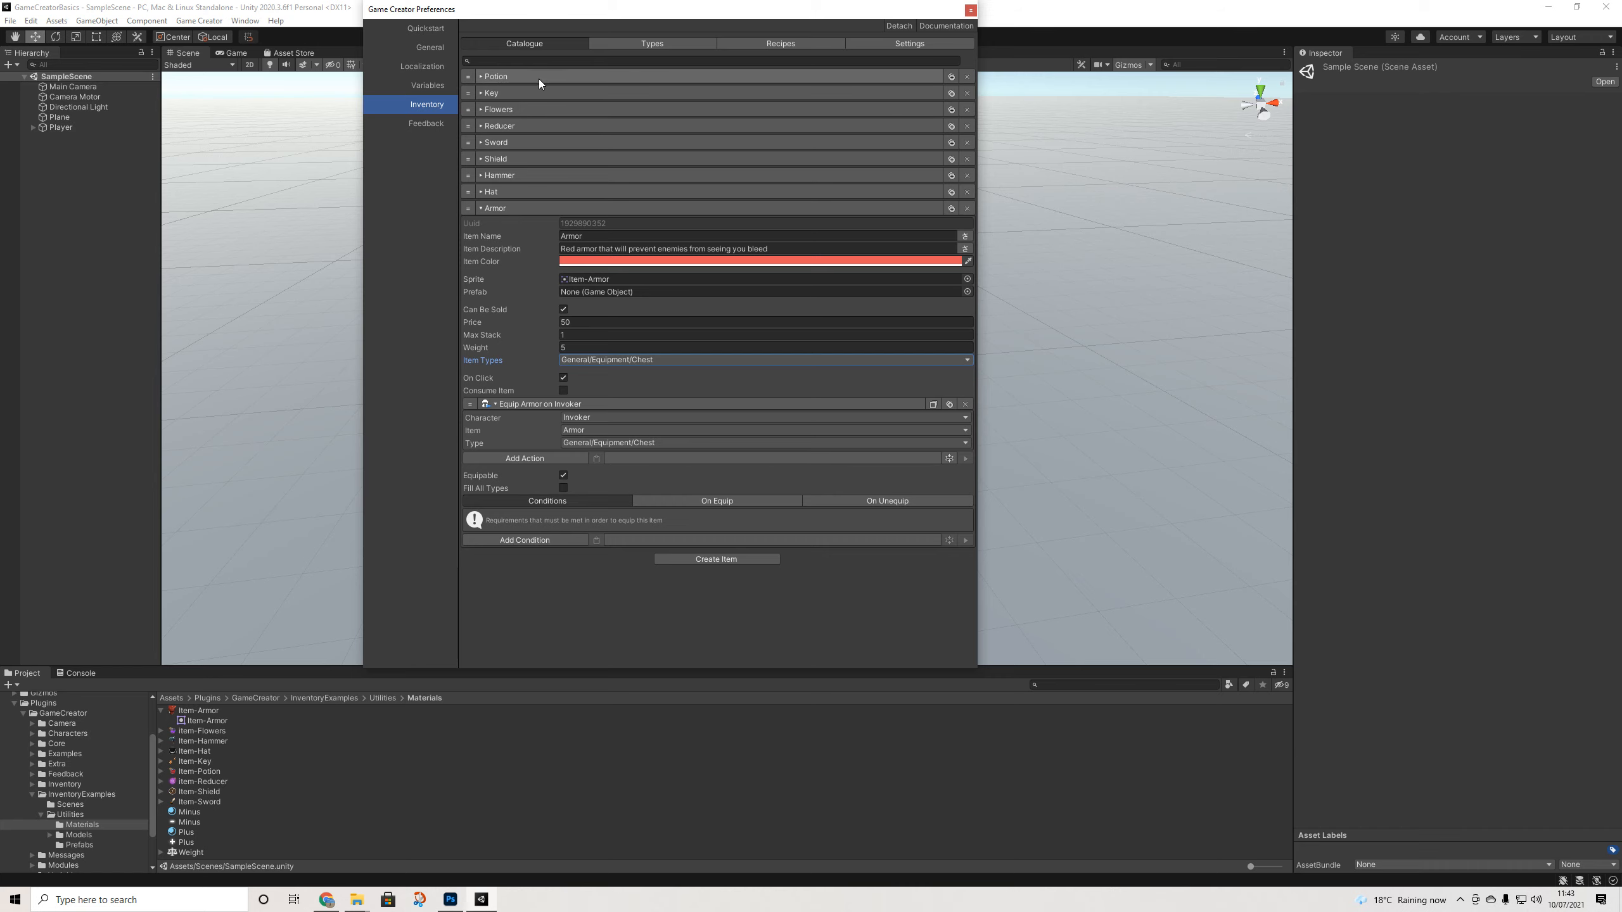
Collapse the Armor item and reorder the catalogue so that Sword takes the last place and Armor follows Reducer
click(497, 209)
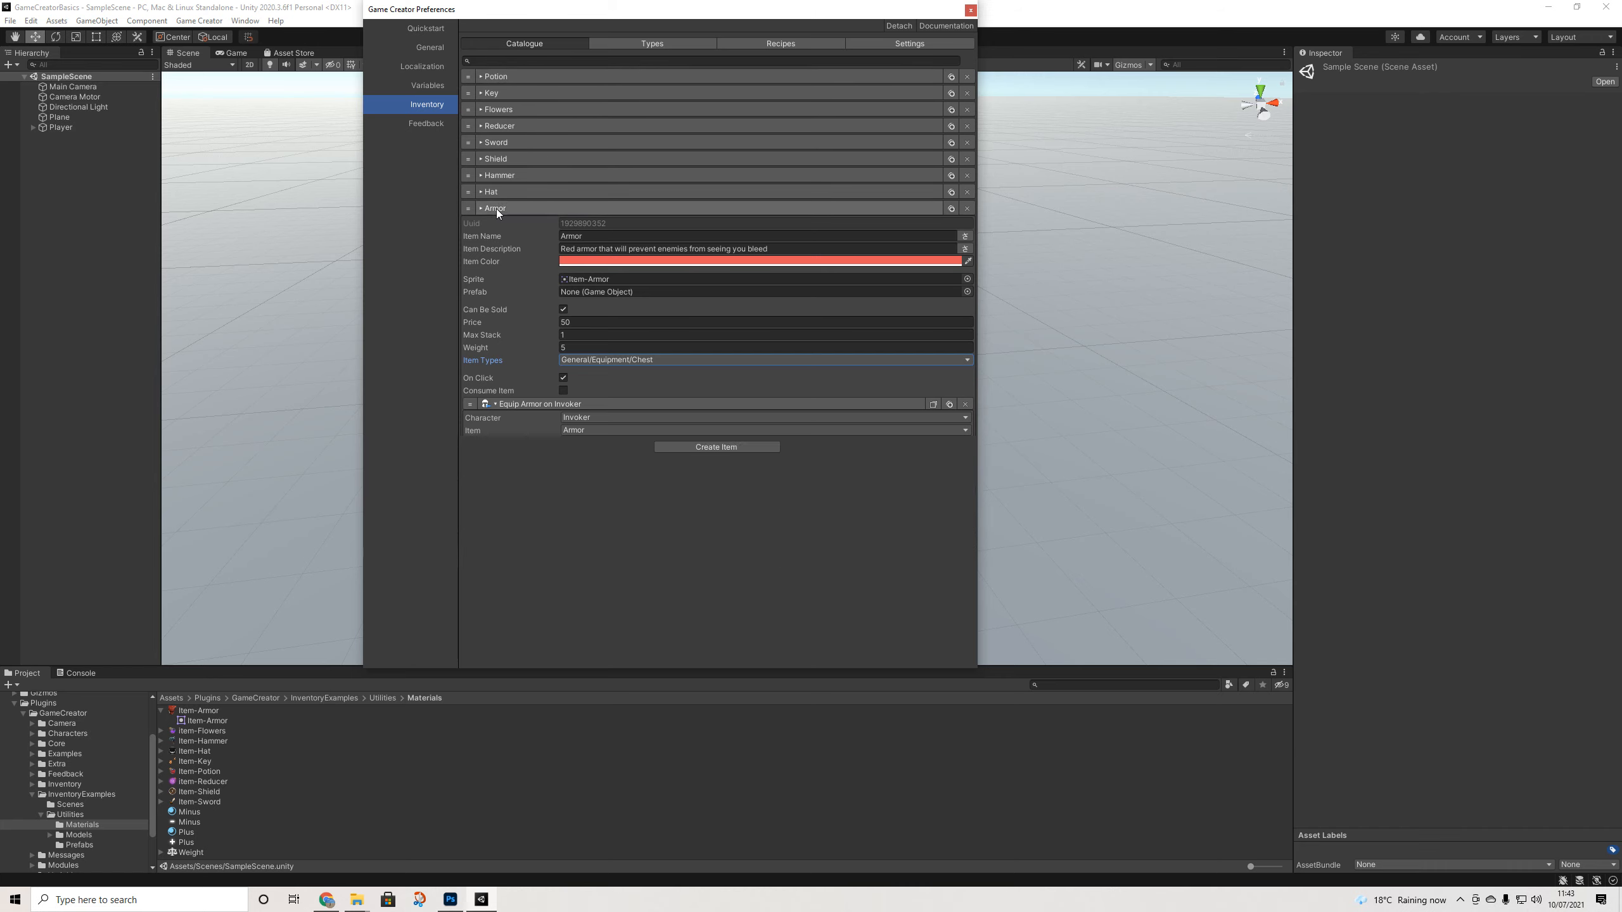
click(538, 209)
click(537, 209)
click(537, 209)
click(537, 209)
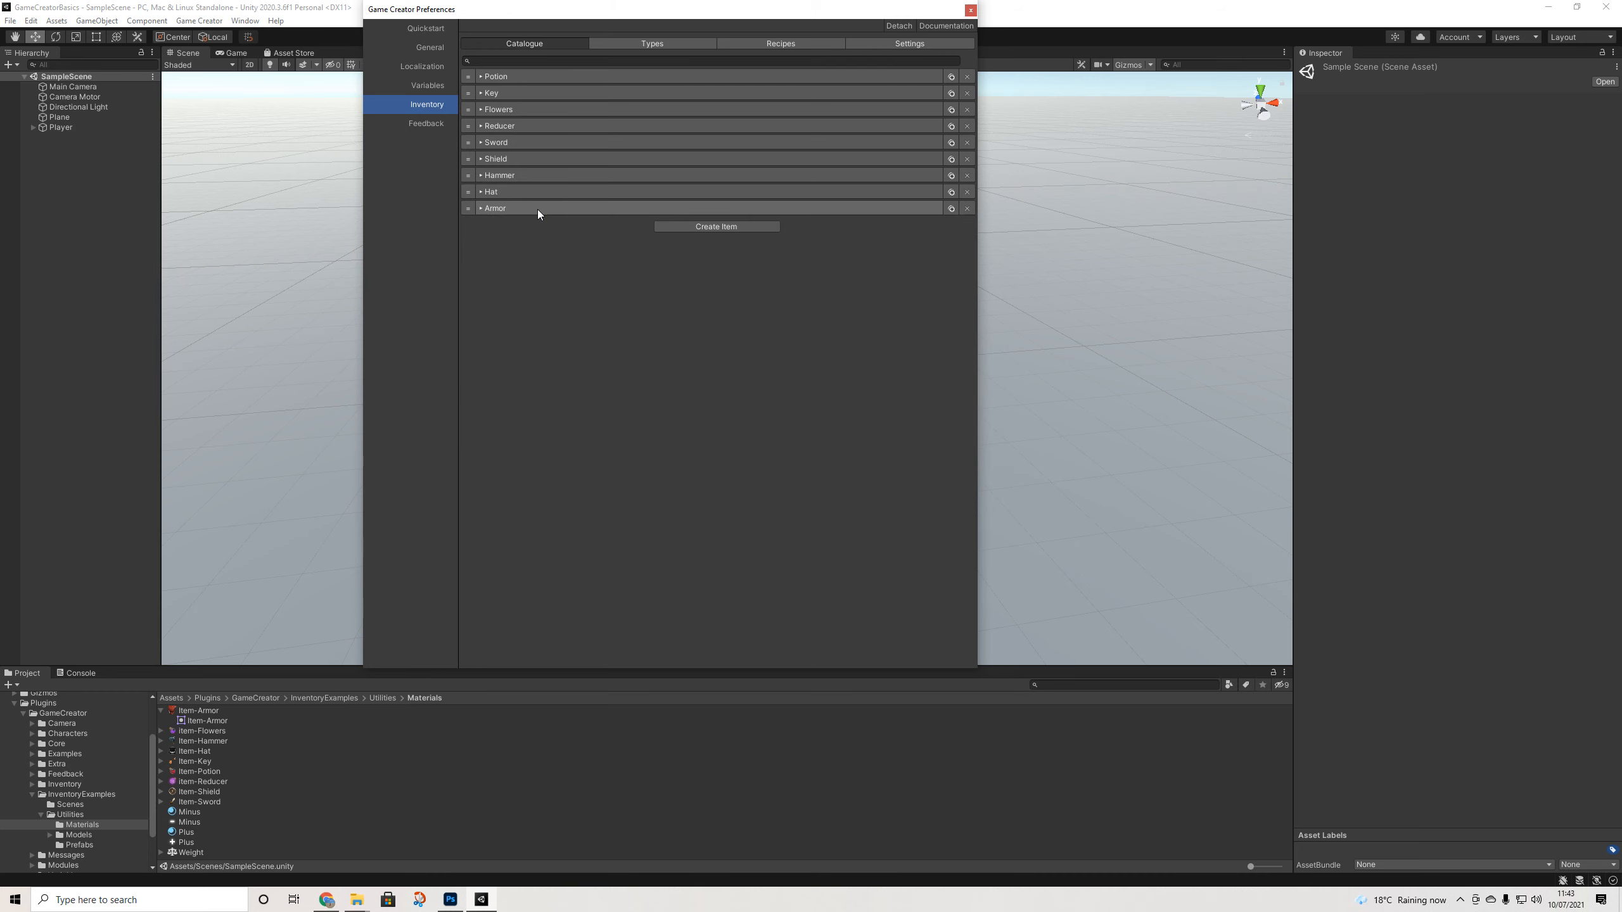
click(512, 142)
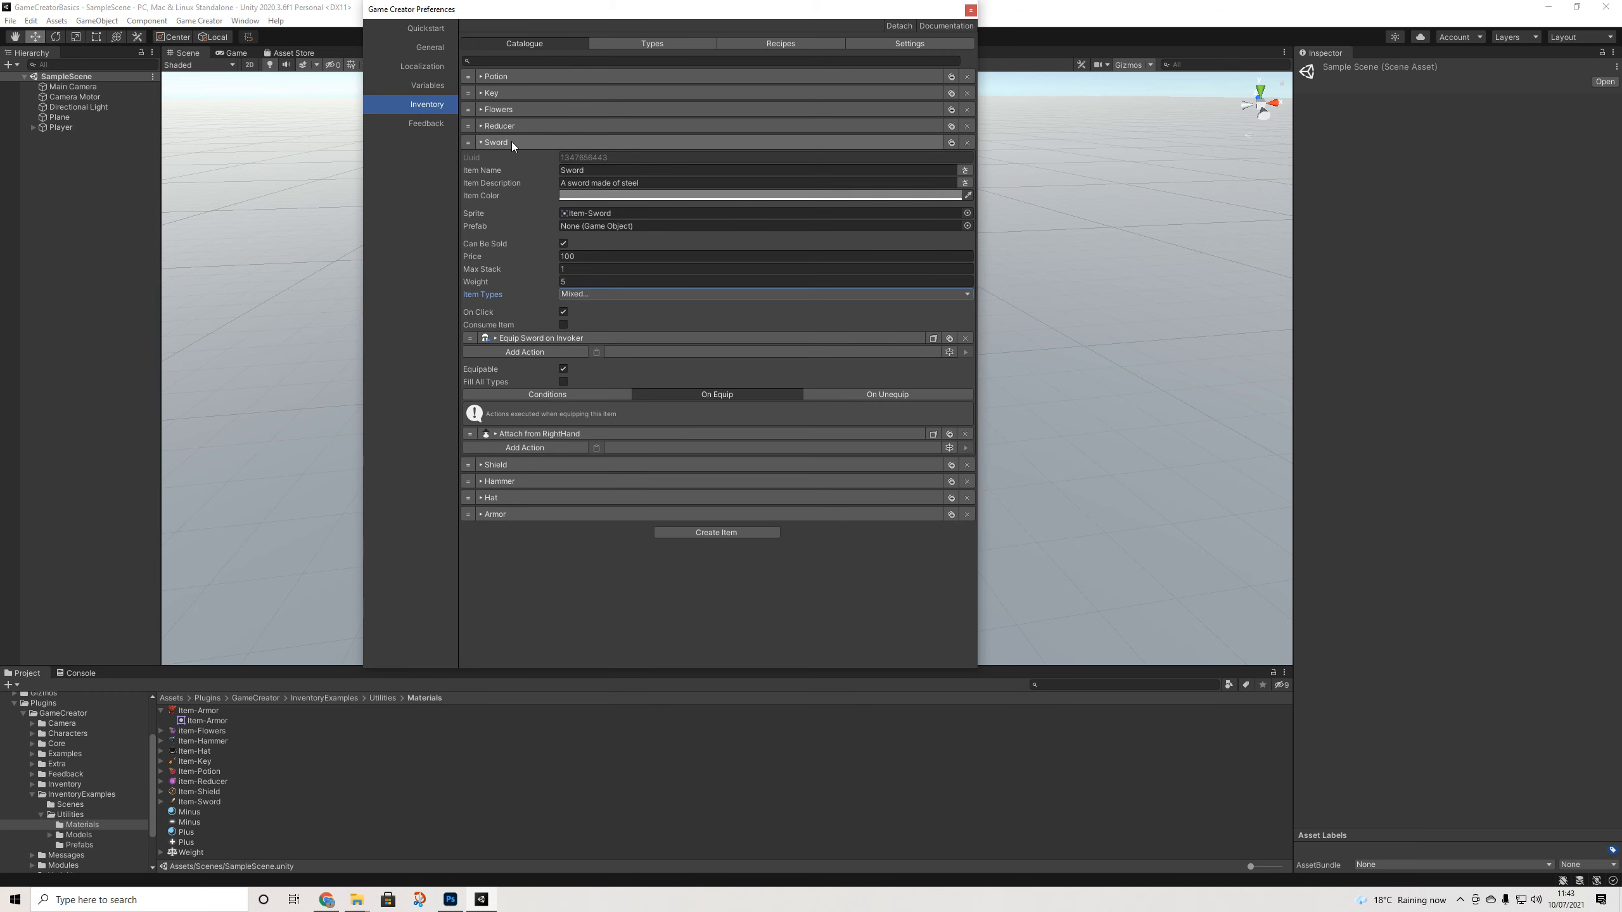
drag(481, 152, 479, 520)
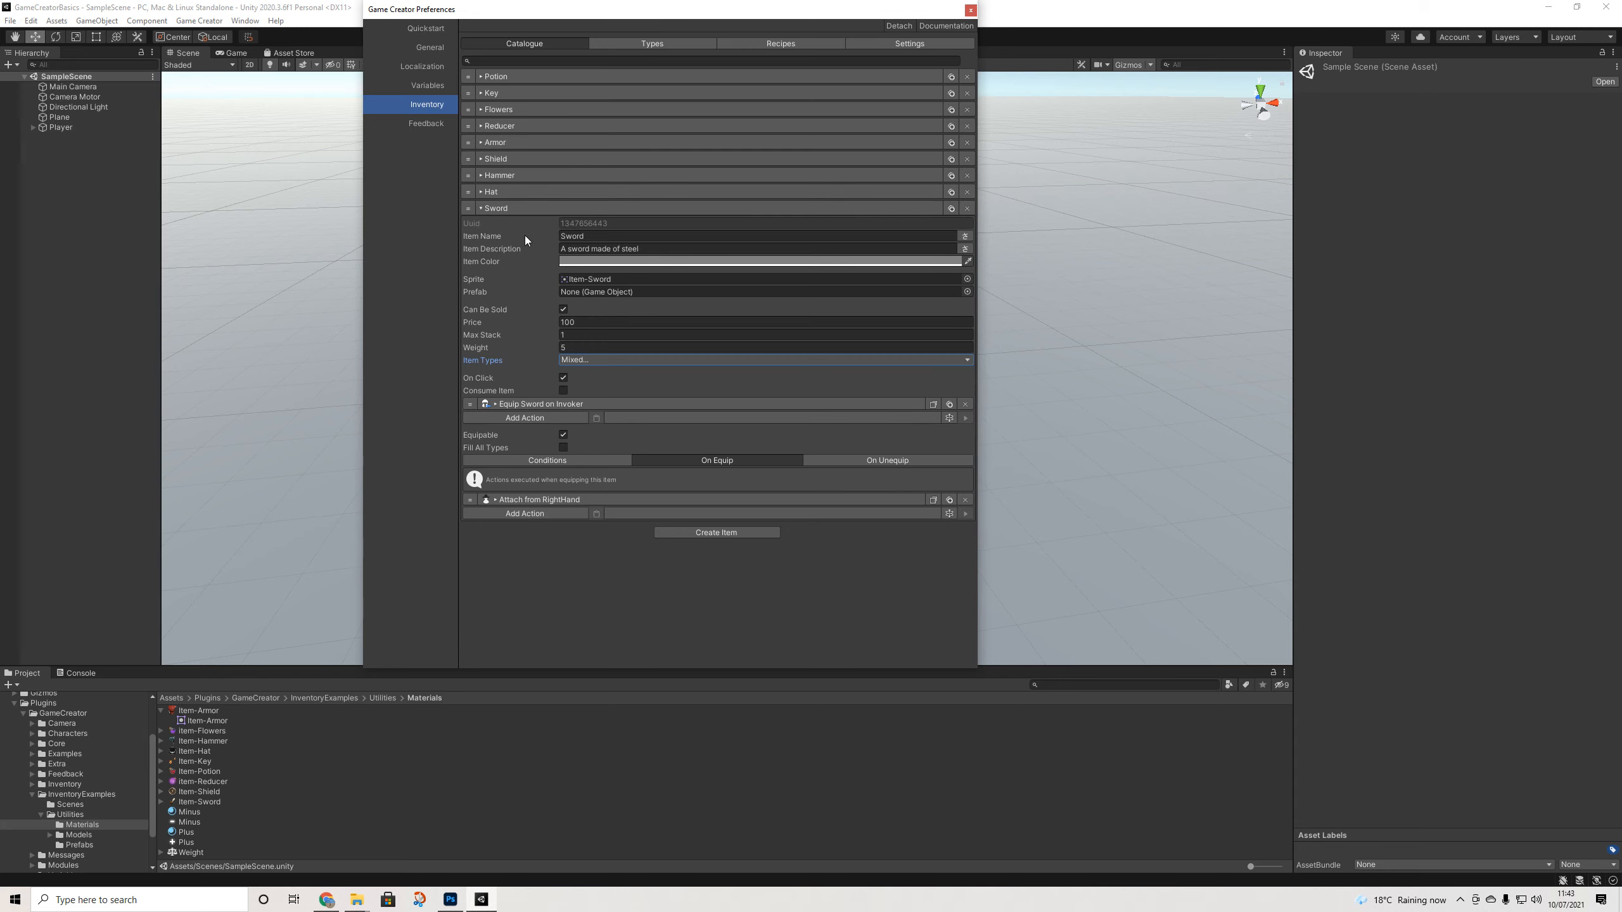
click(510, 211)
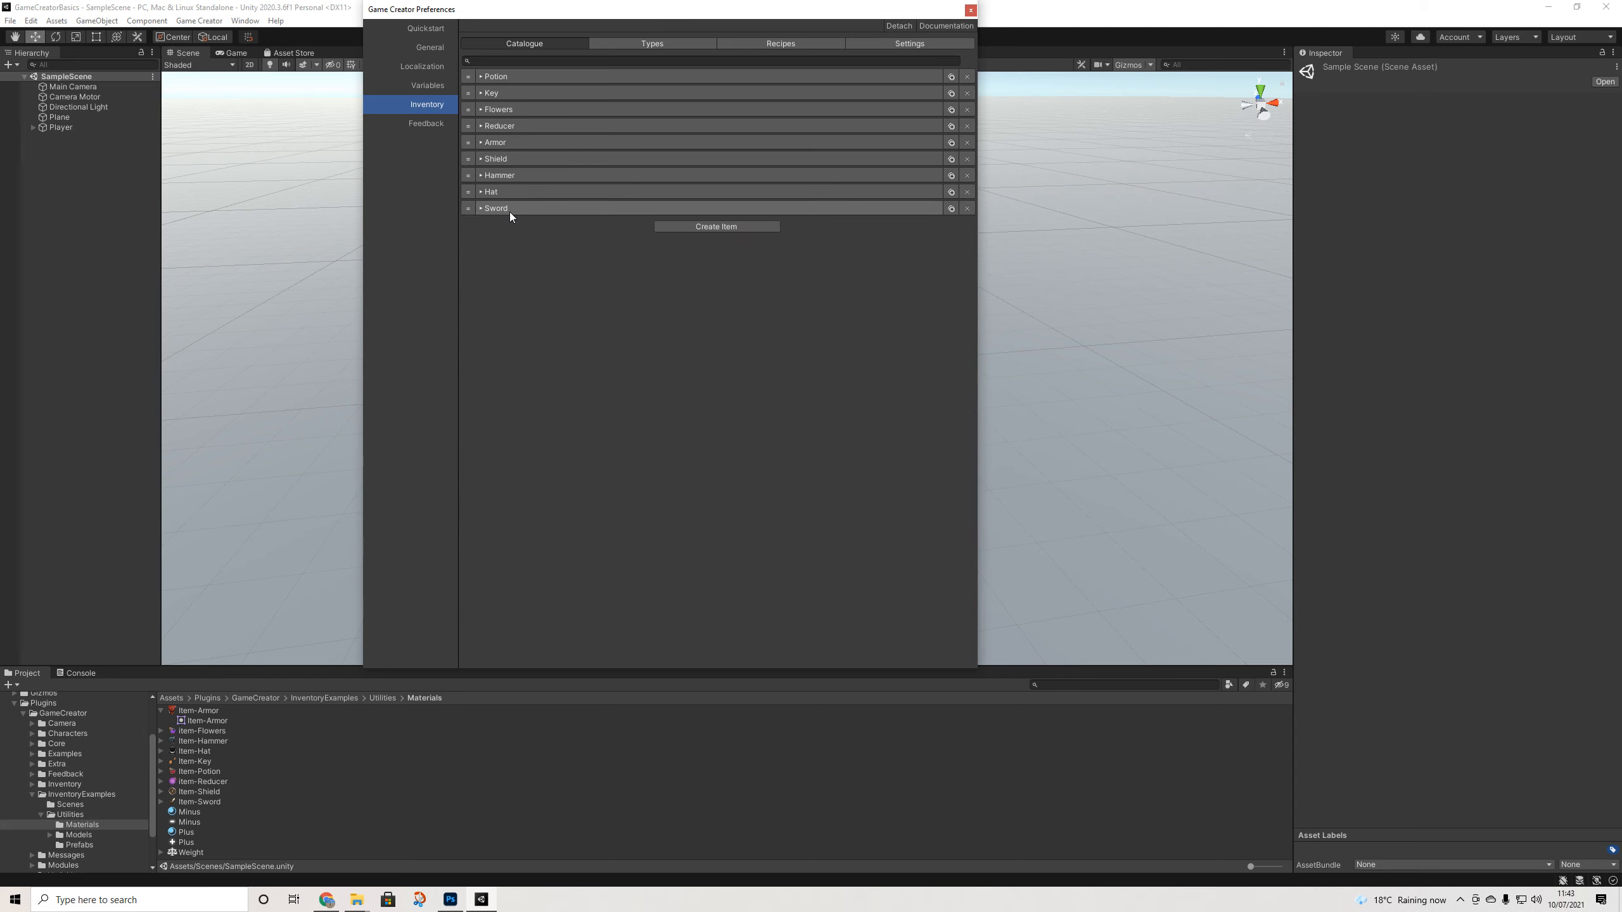
Duplicate the Sword item in the catalogue
click(509, 209)
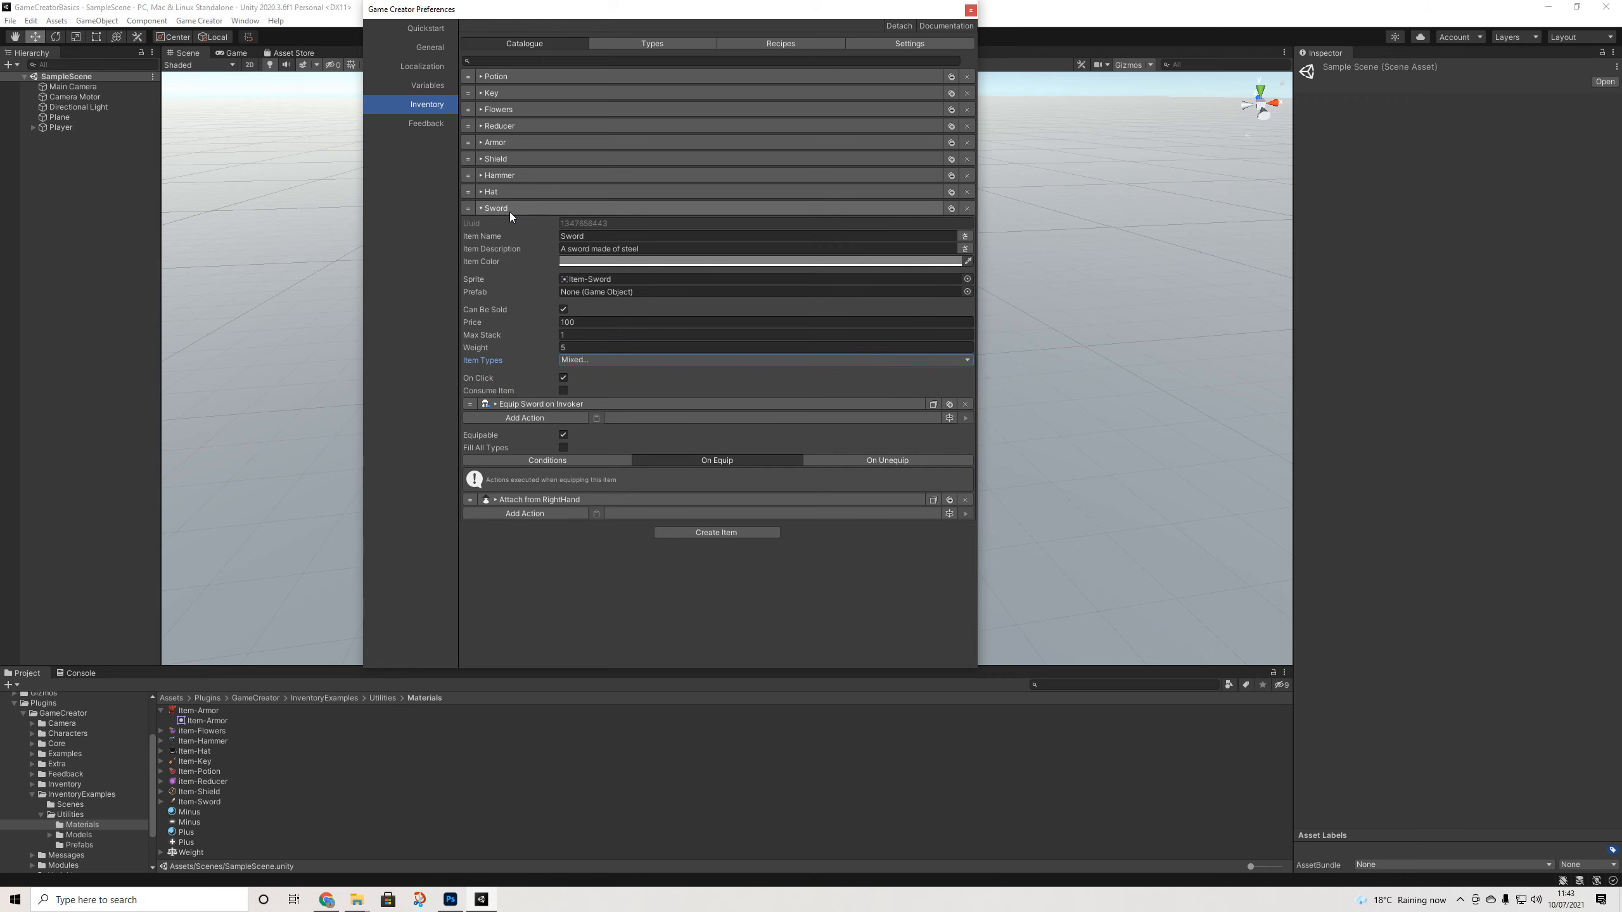
click(510, 210)
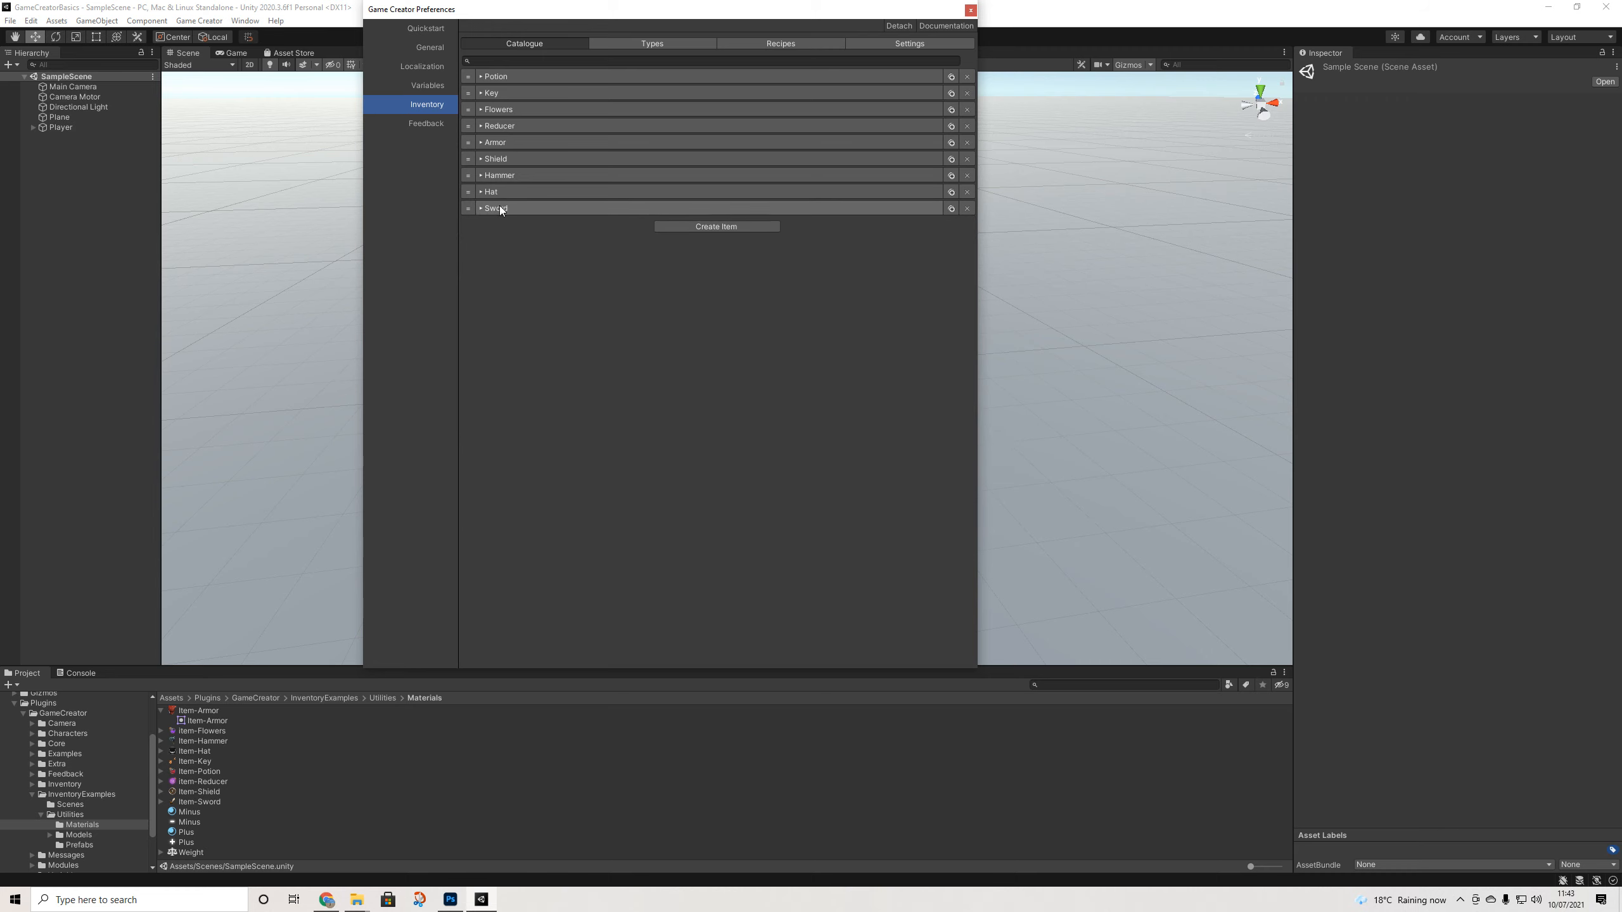
click(509, 209)
click(509, 208)
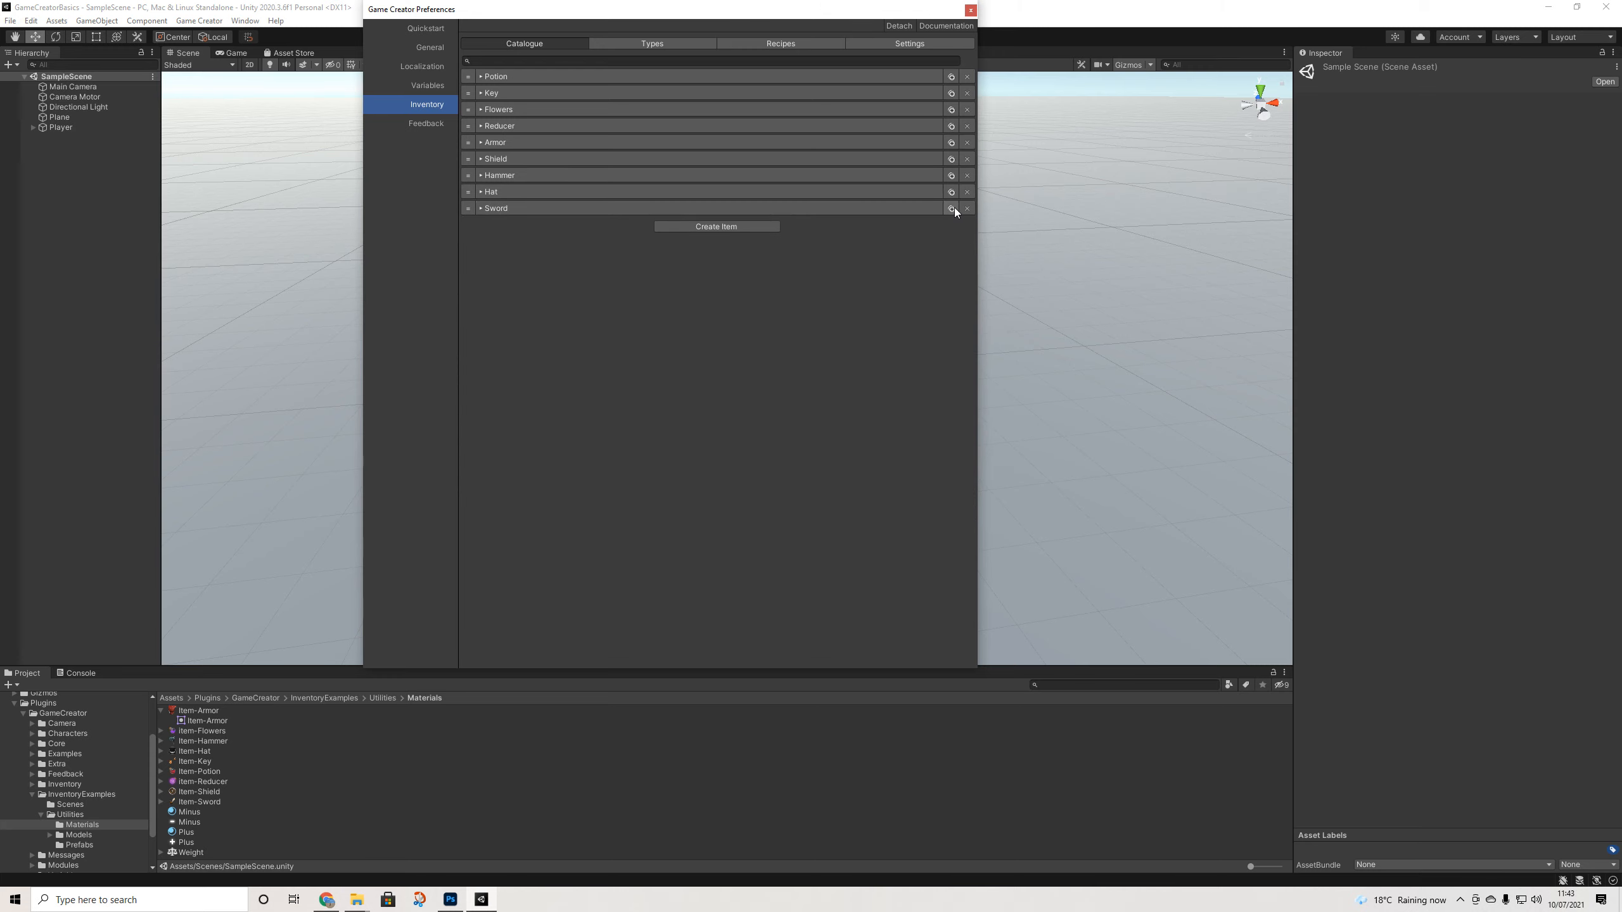
click(569, 209)
click(588, 208)
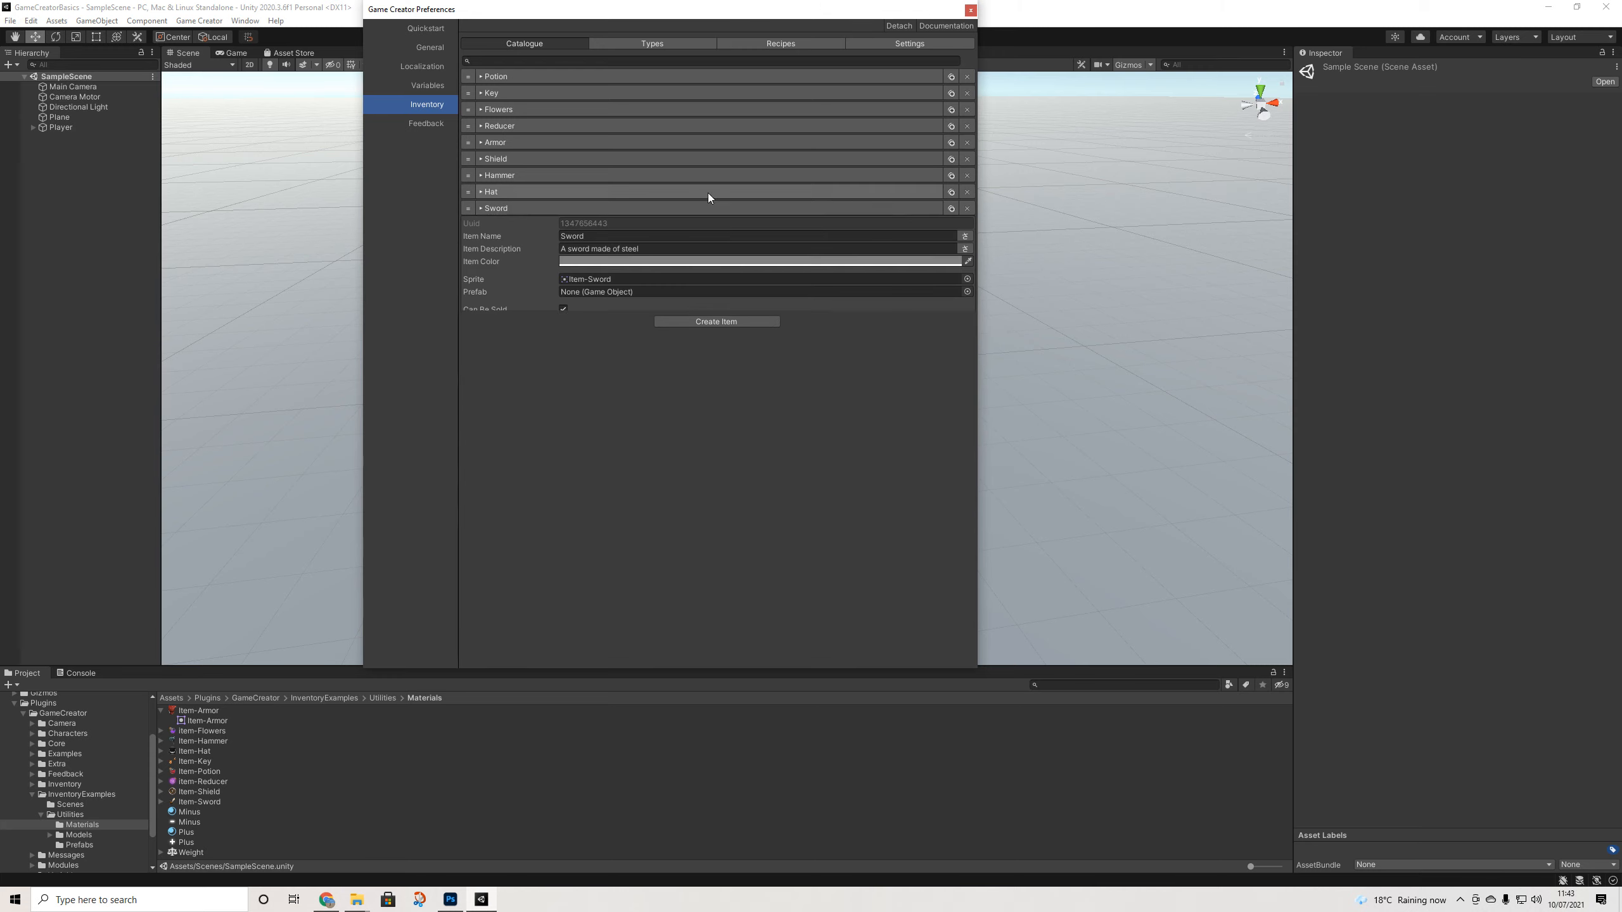
click(951, 208)
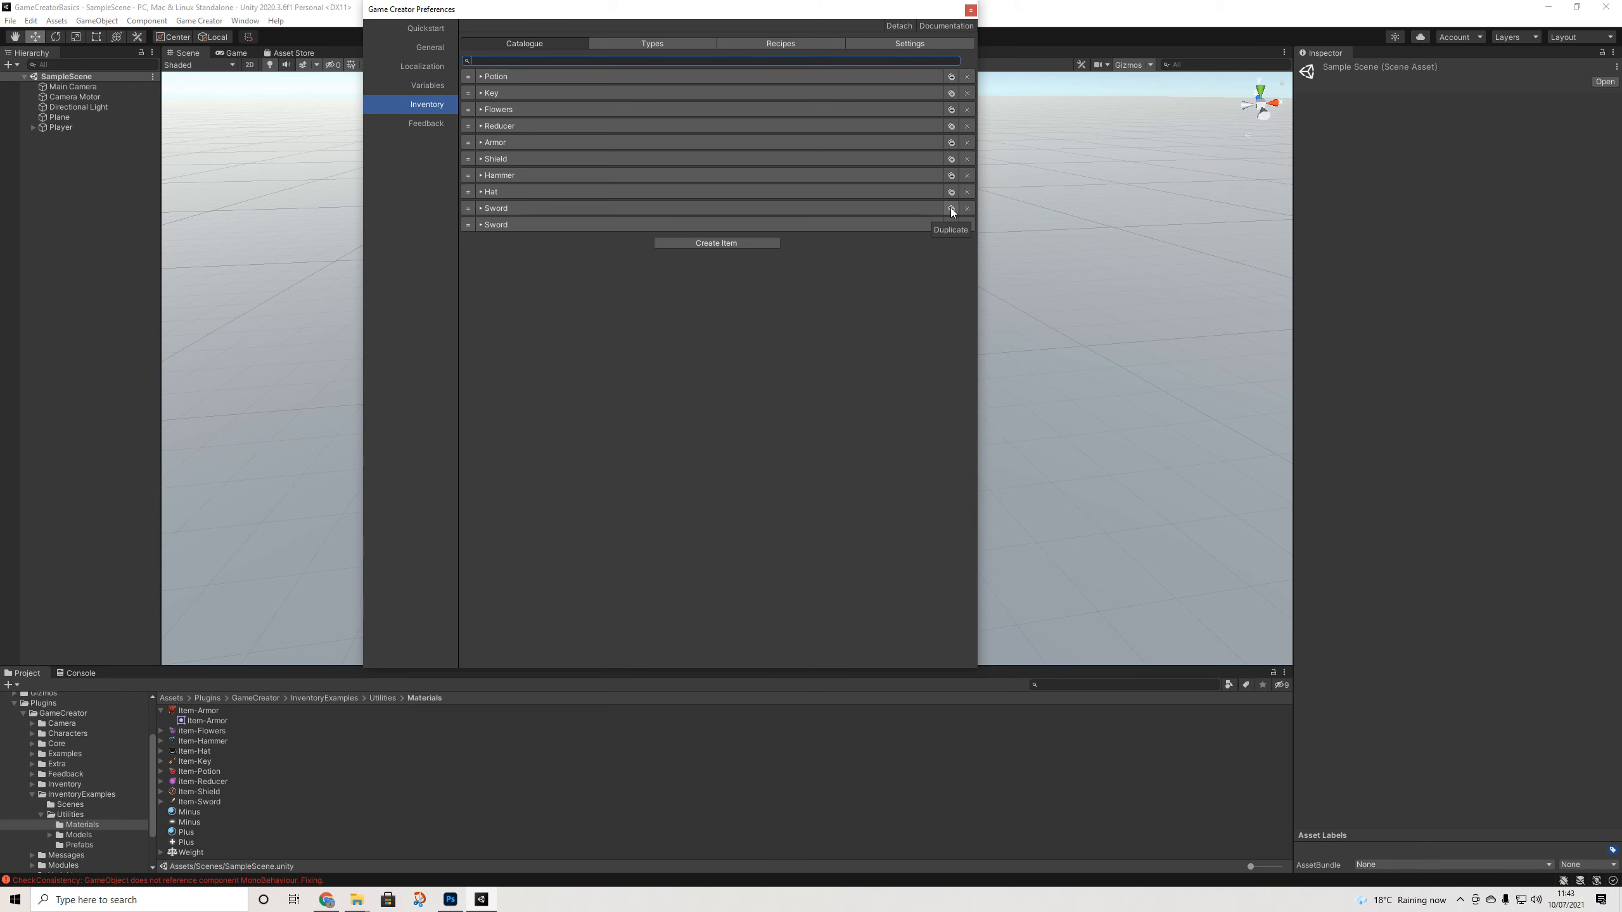
Review the duplicated Sword's conditions, On Equip and On Unequip actions, and delete the duplicate
click(523, 211)
click(524, 529)
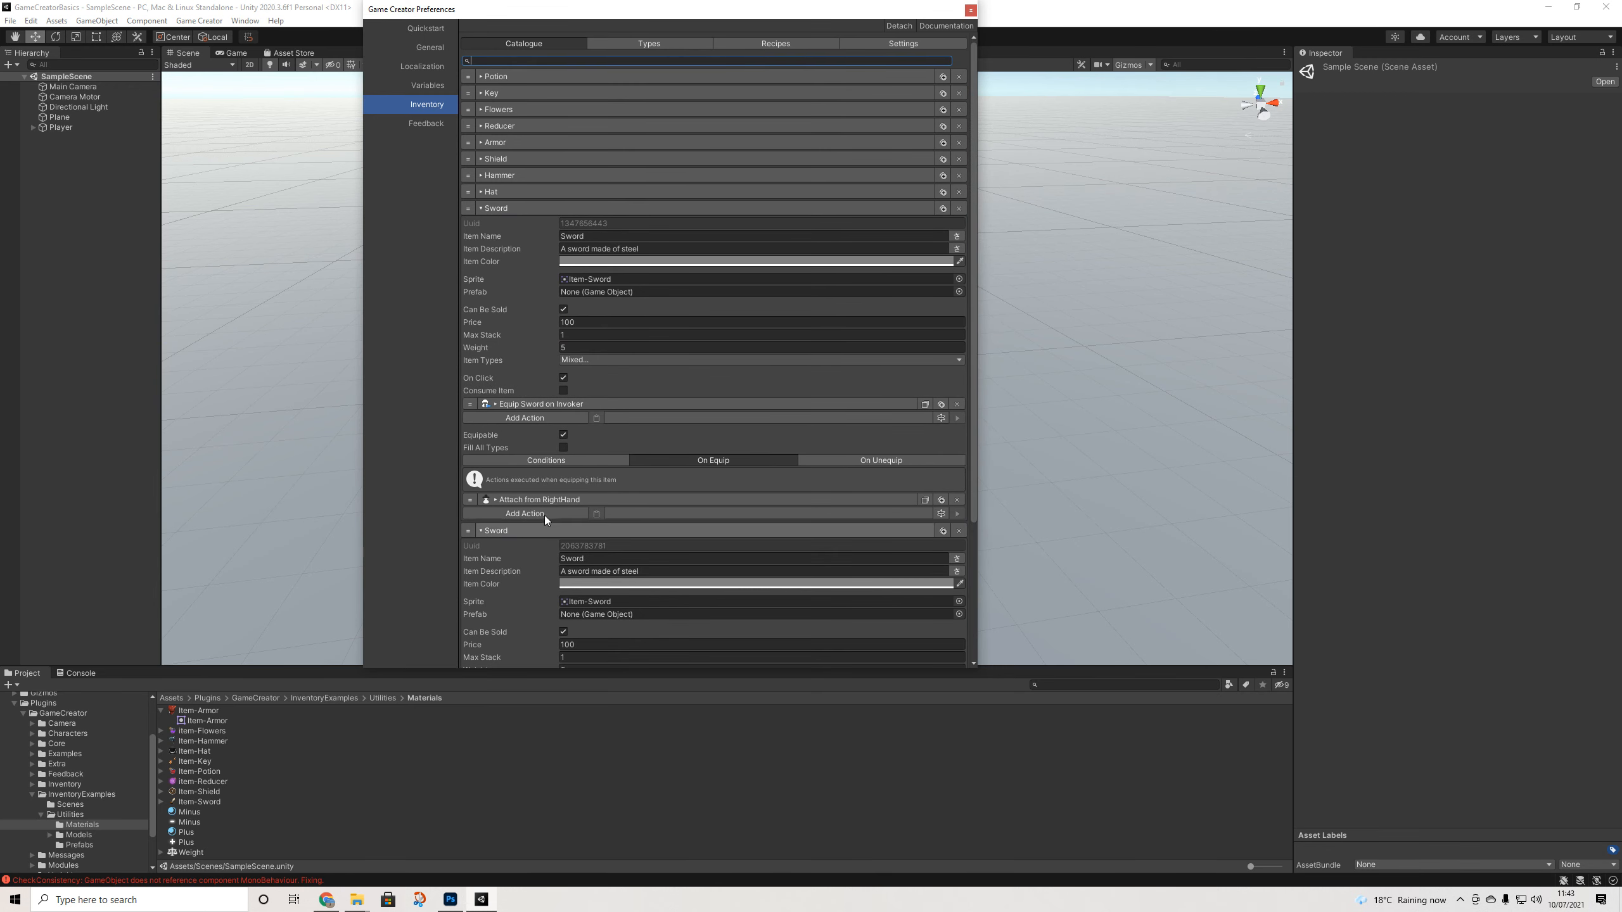
click(543, 209)
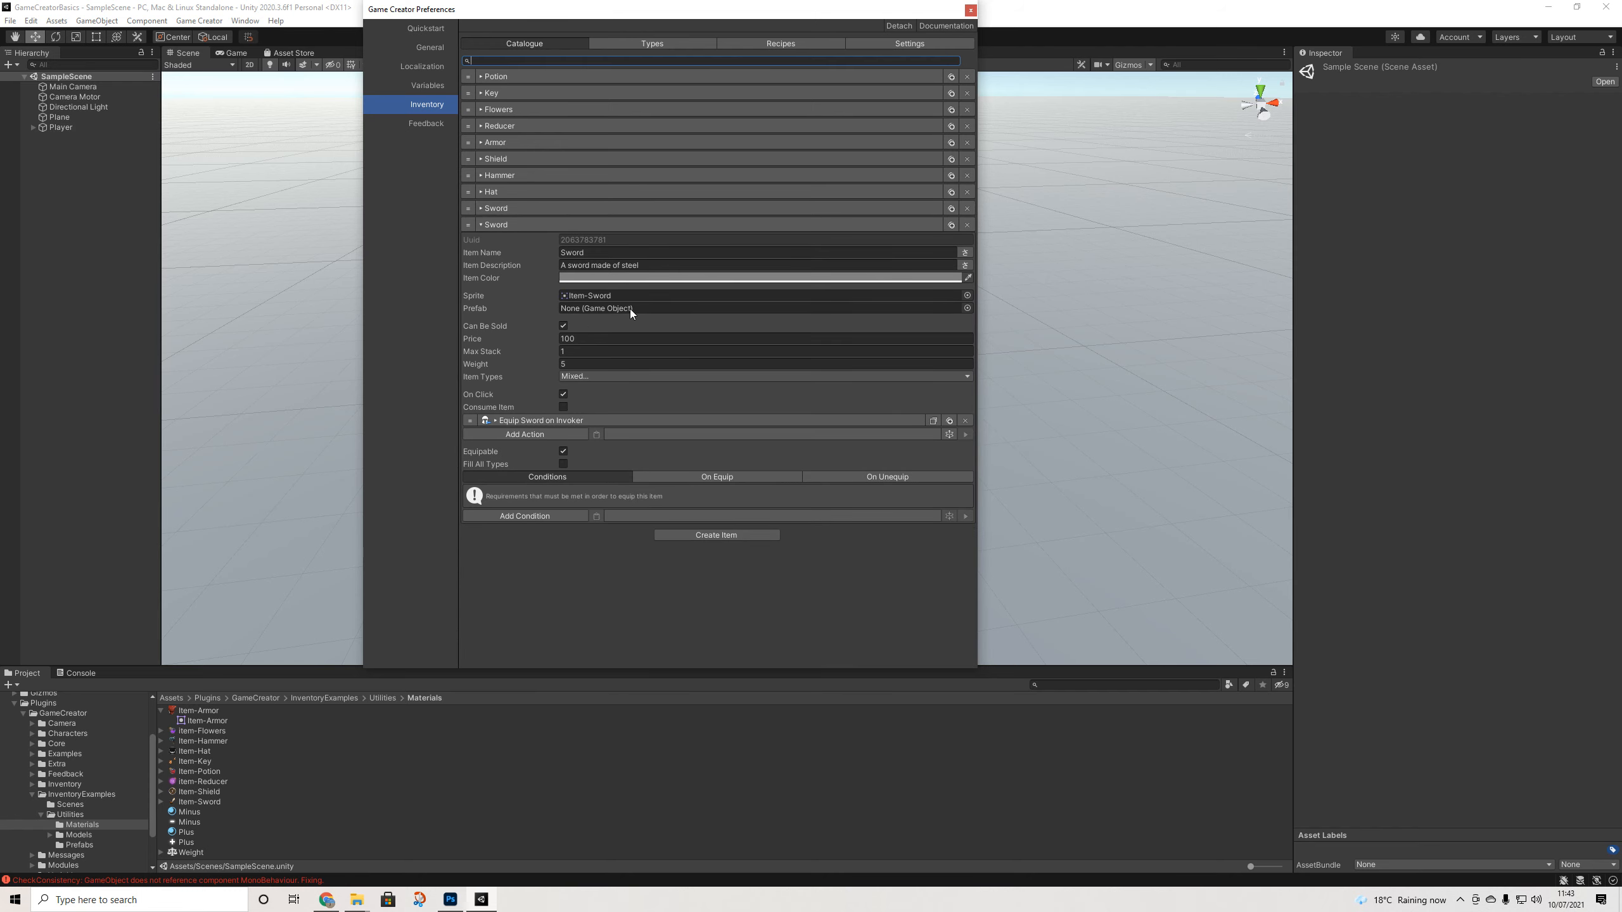
click(722, 479)
click(585, 477)
click(707, 476)
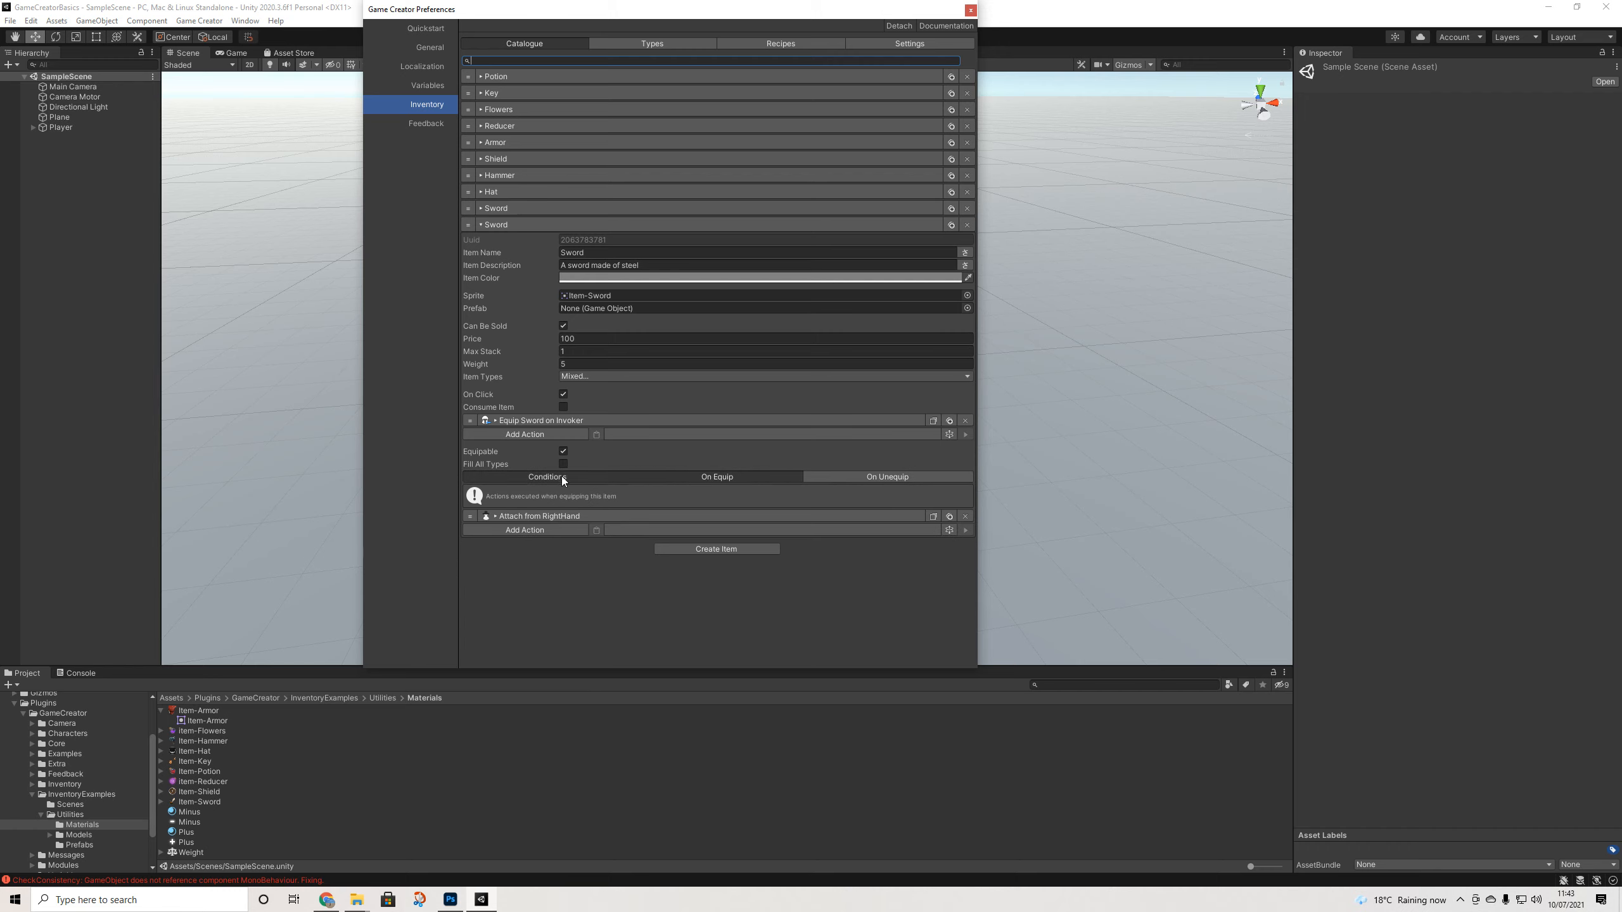
click(561, 477)
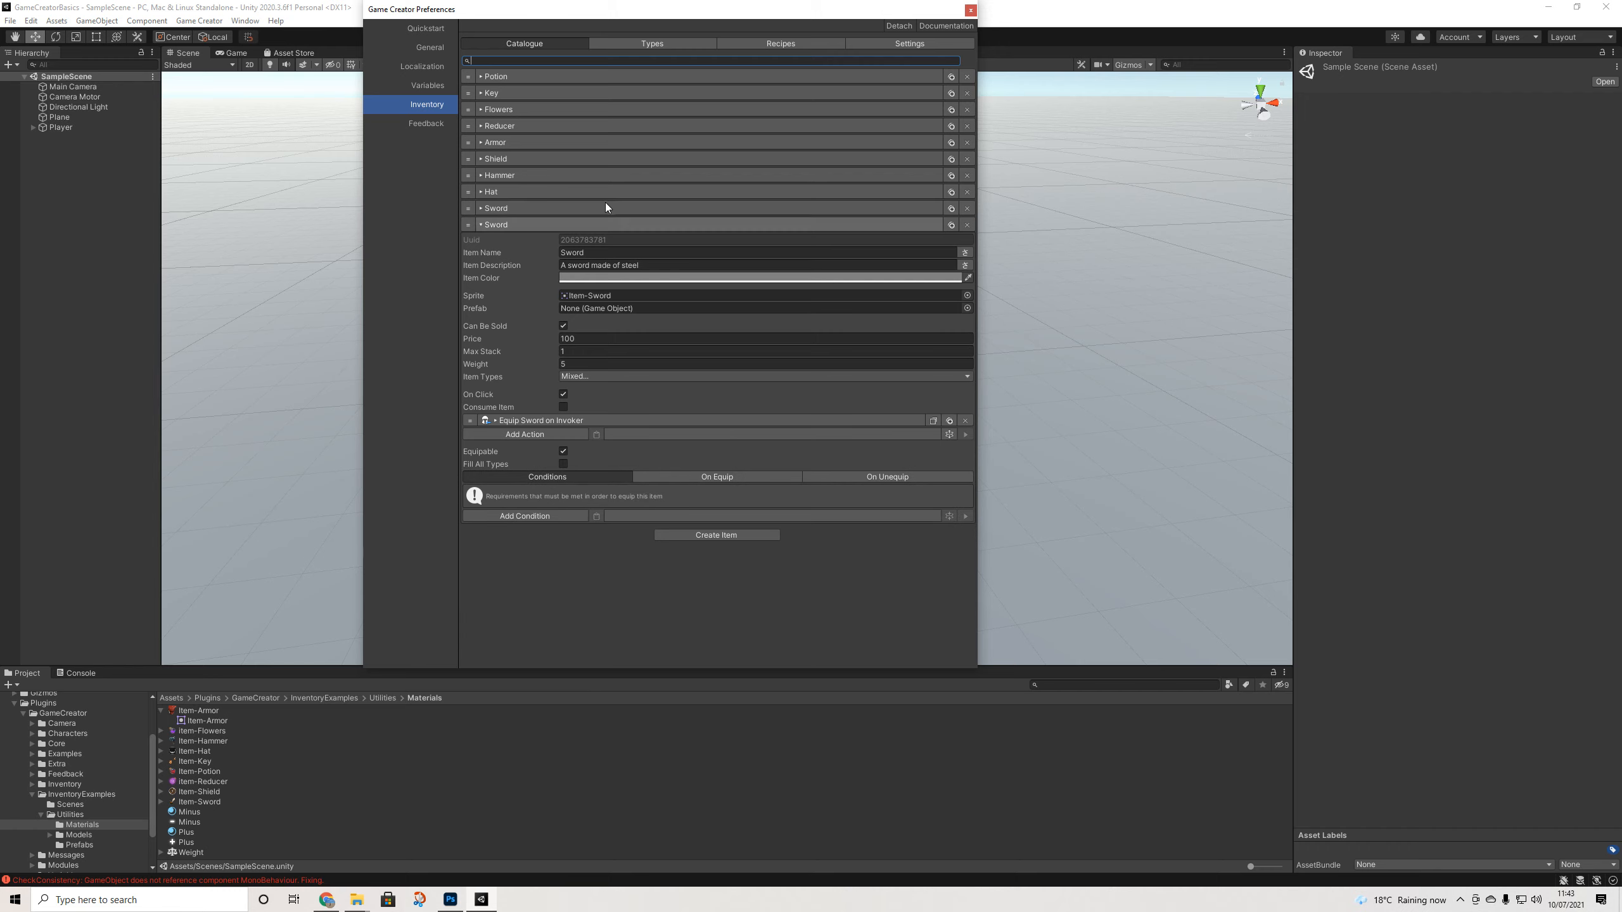
click(519, 221)
click(969, 225)
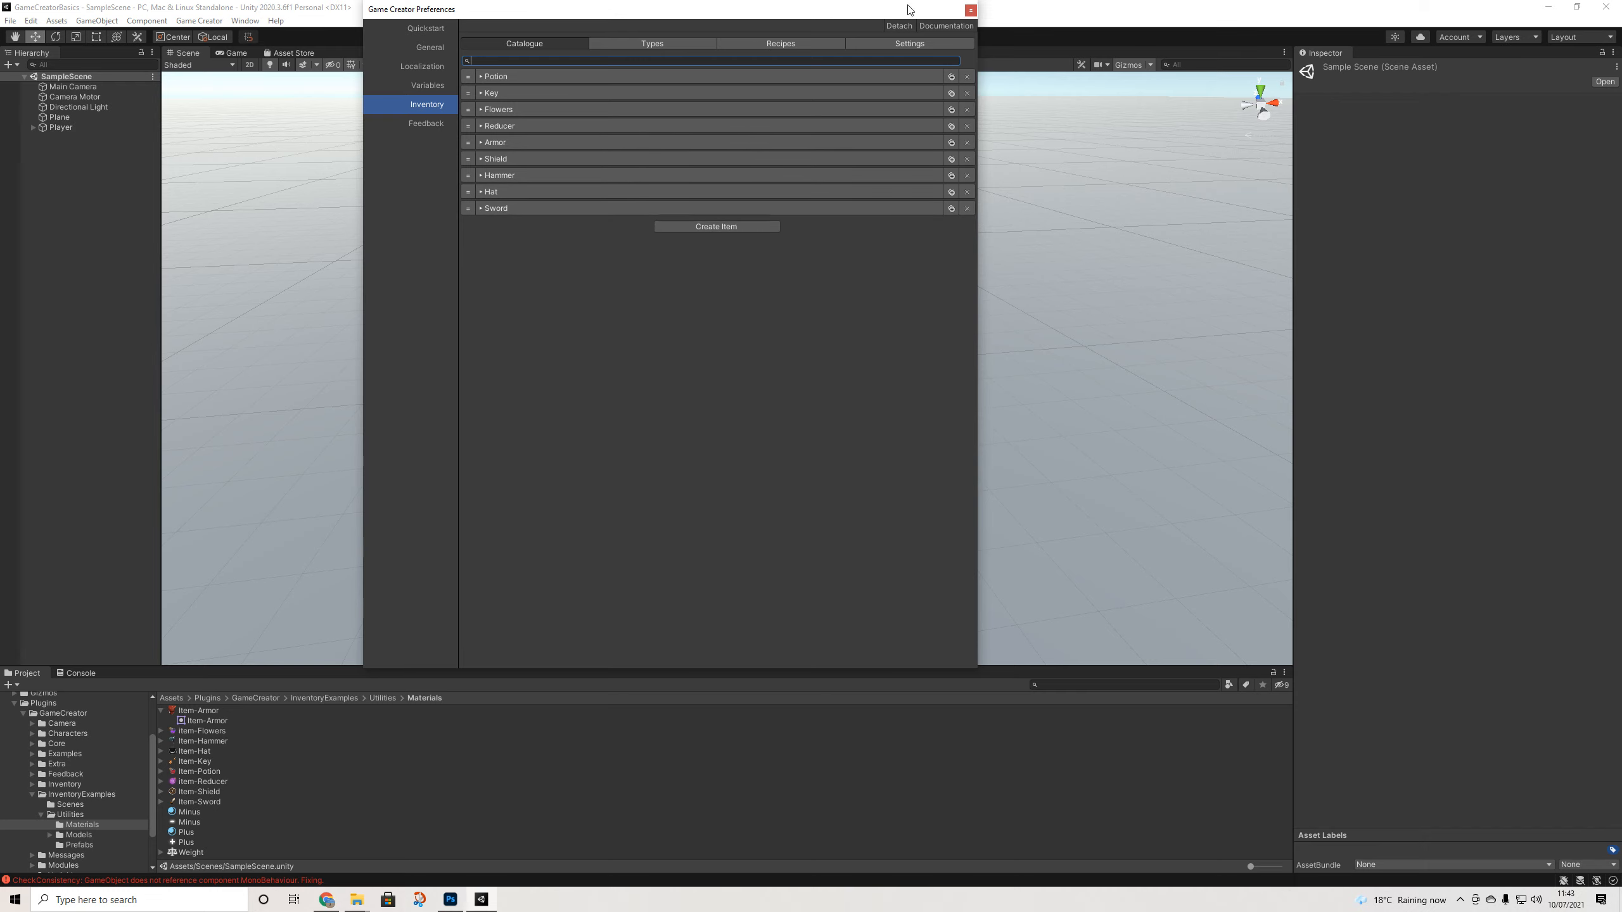
Close the Game Creator preferences and open the GameCreator/Inventory/Prefabs/Items/Inventory folder in the project files
click(971, 10)
middle_drag(517, 320, 590, 373)
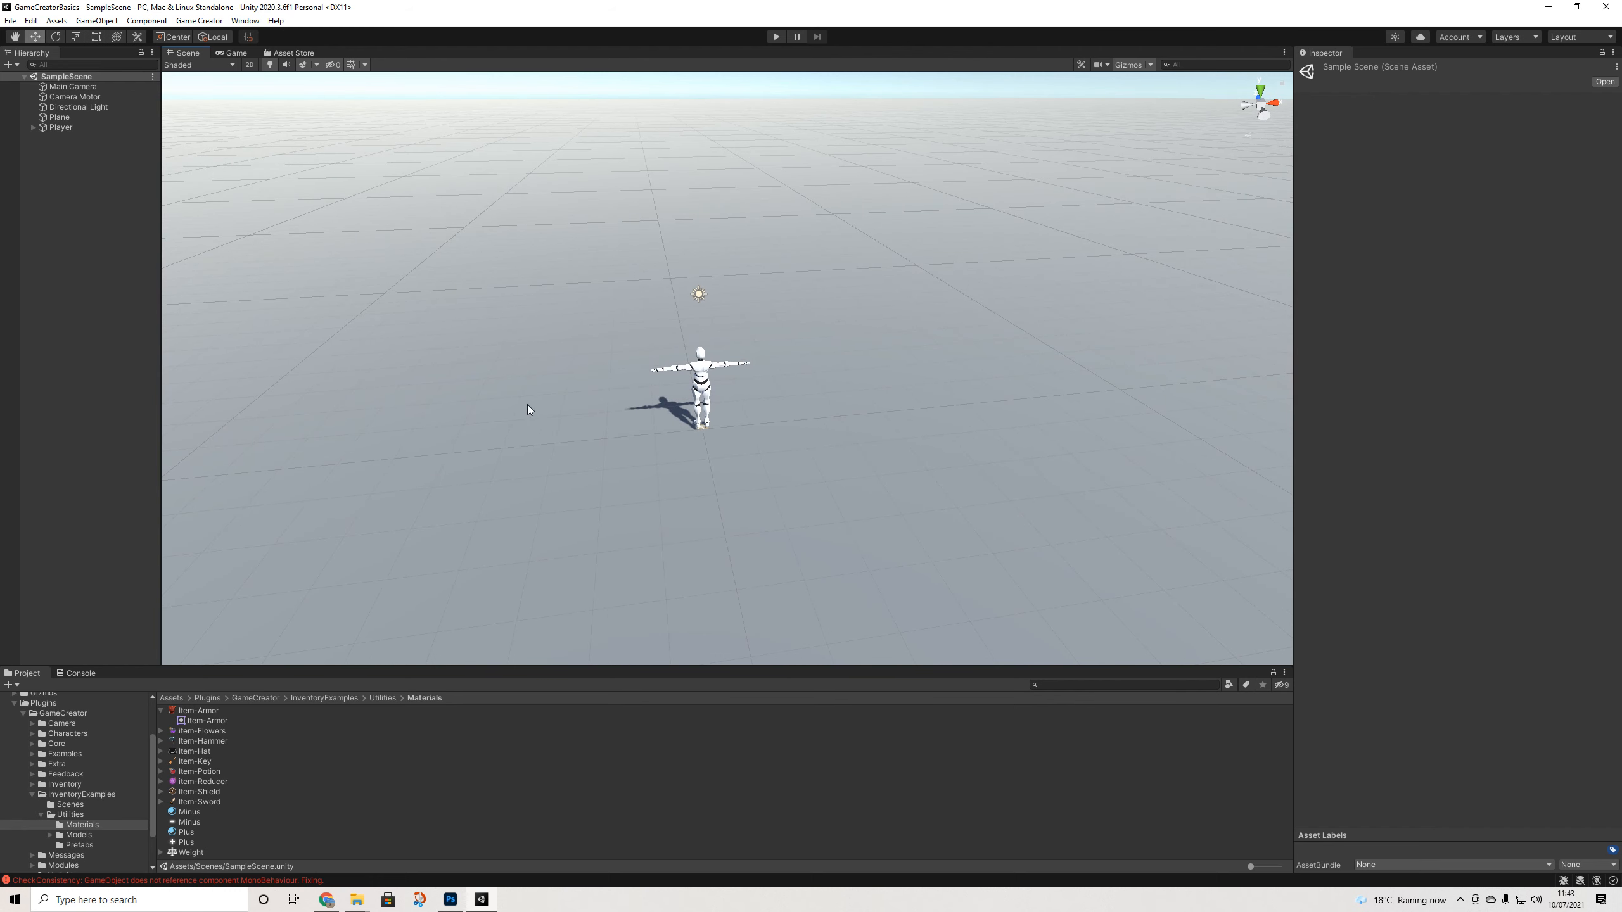
click(73, 674)
click(25, 674)
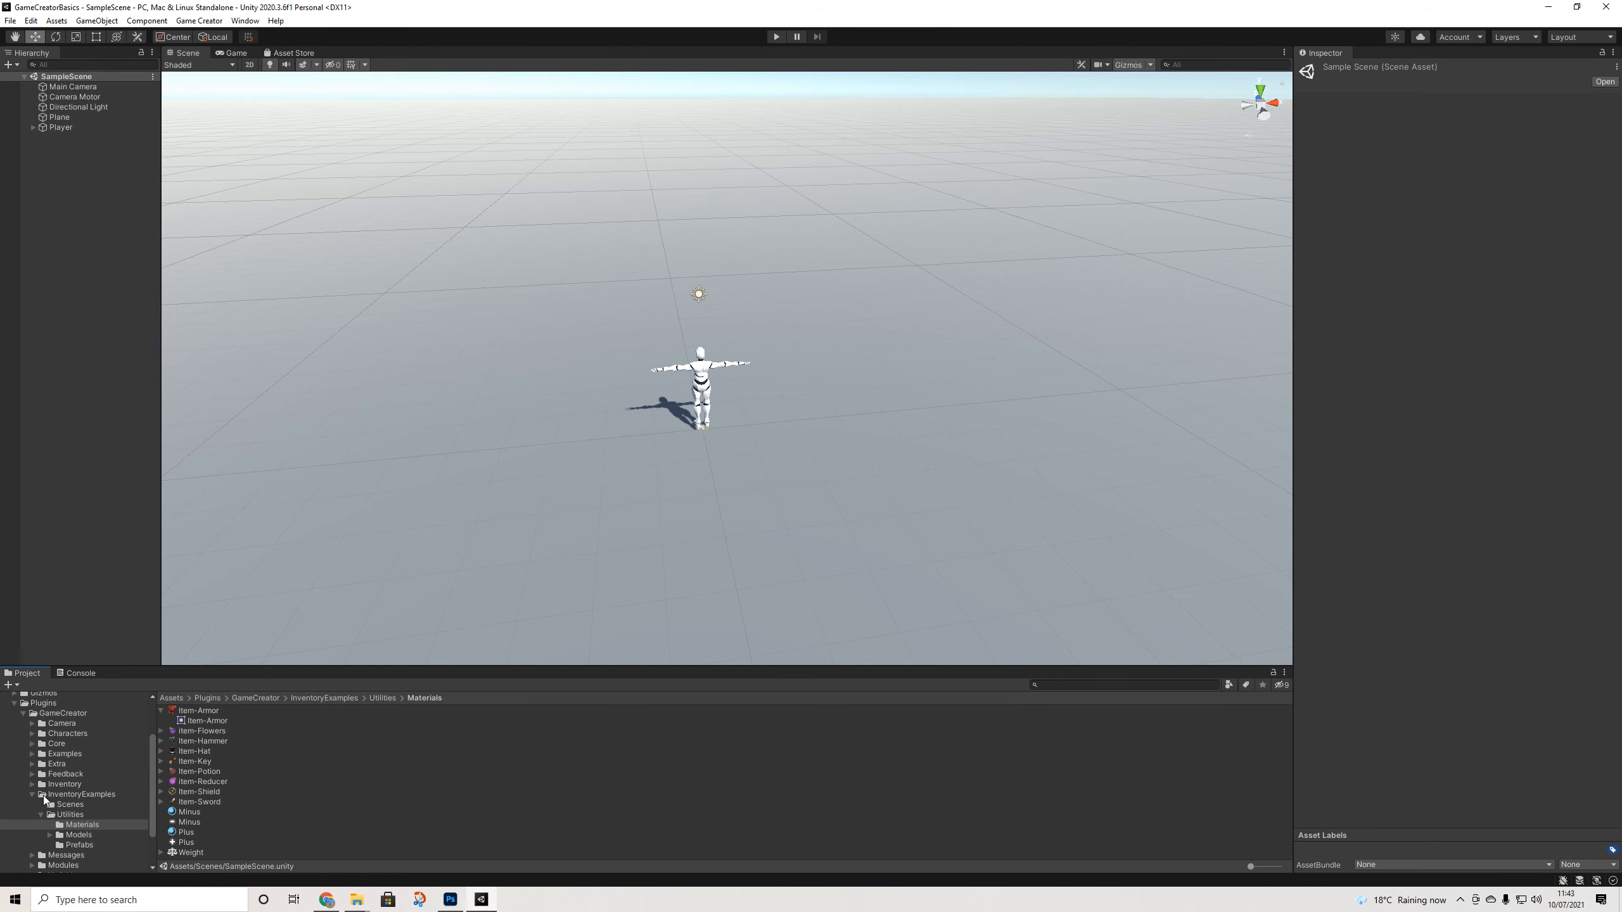
click(43, 816)
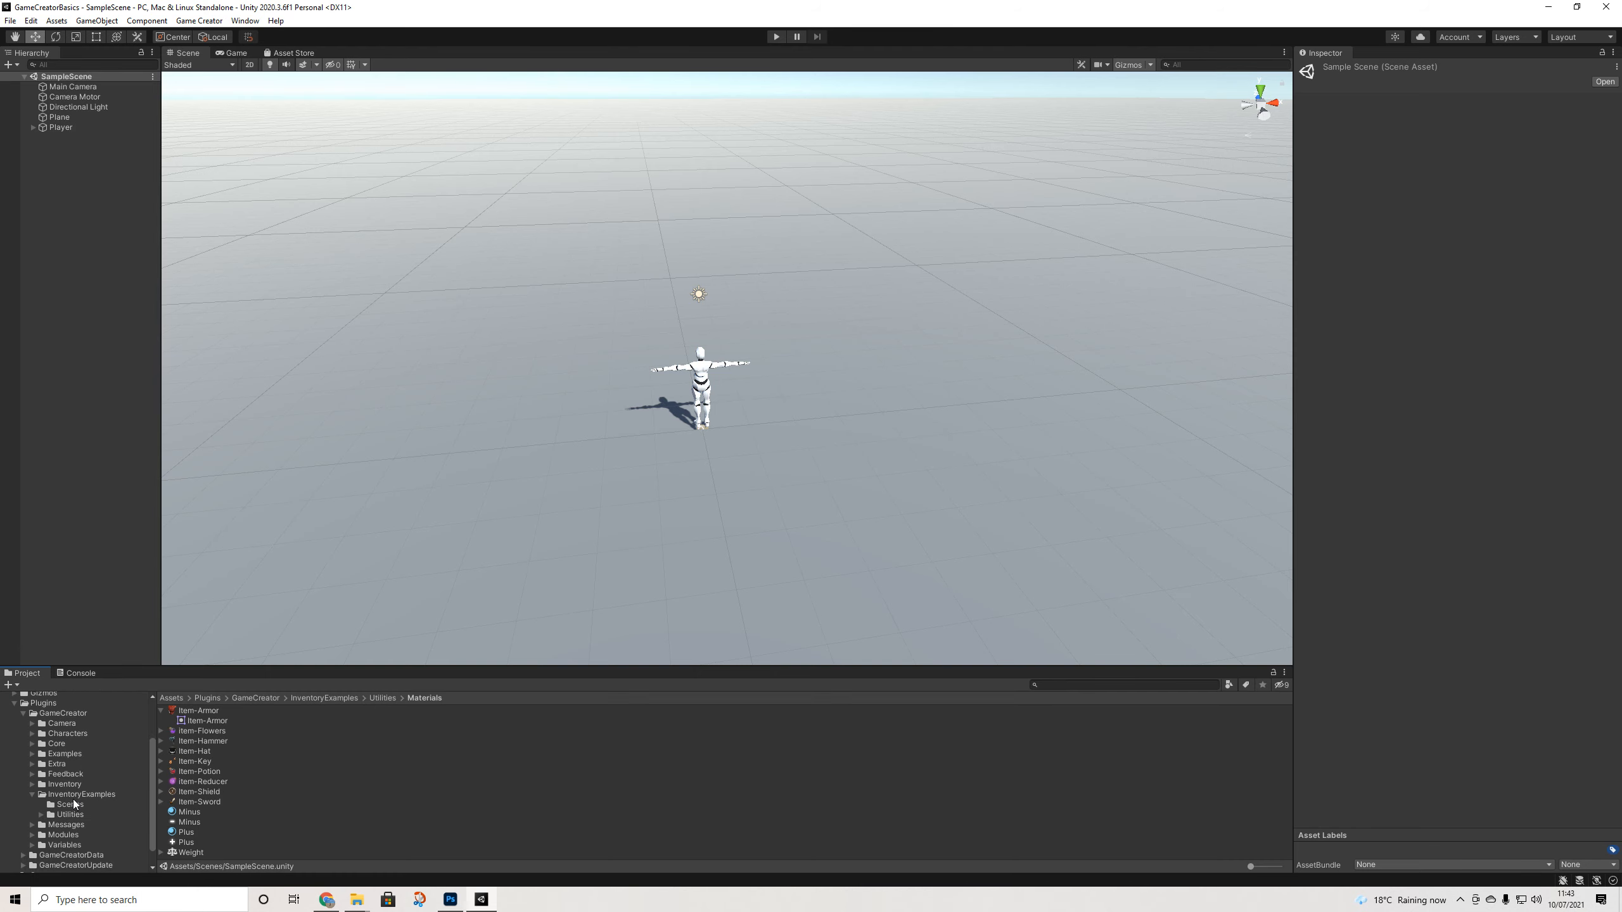
click(32, 795)
click(67, 786)
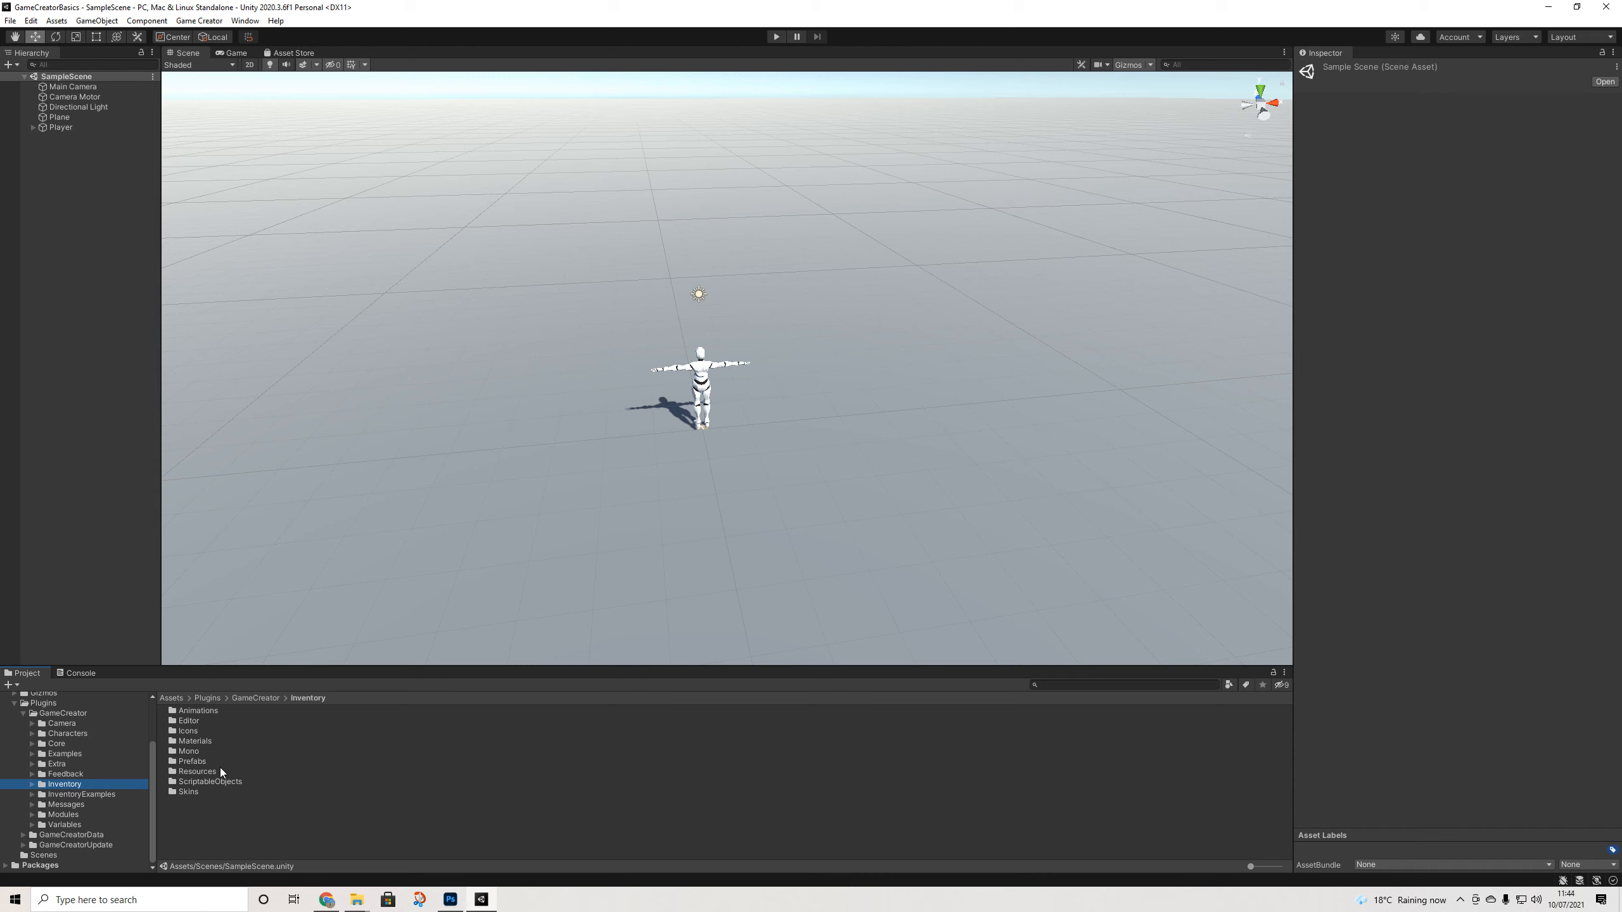
double_click(191, 761)
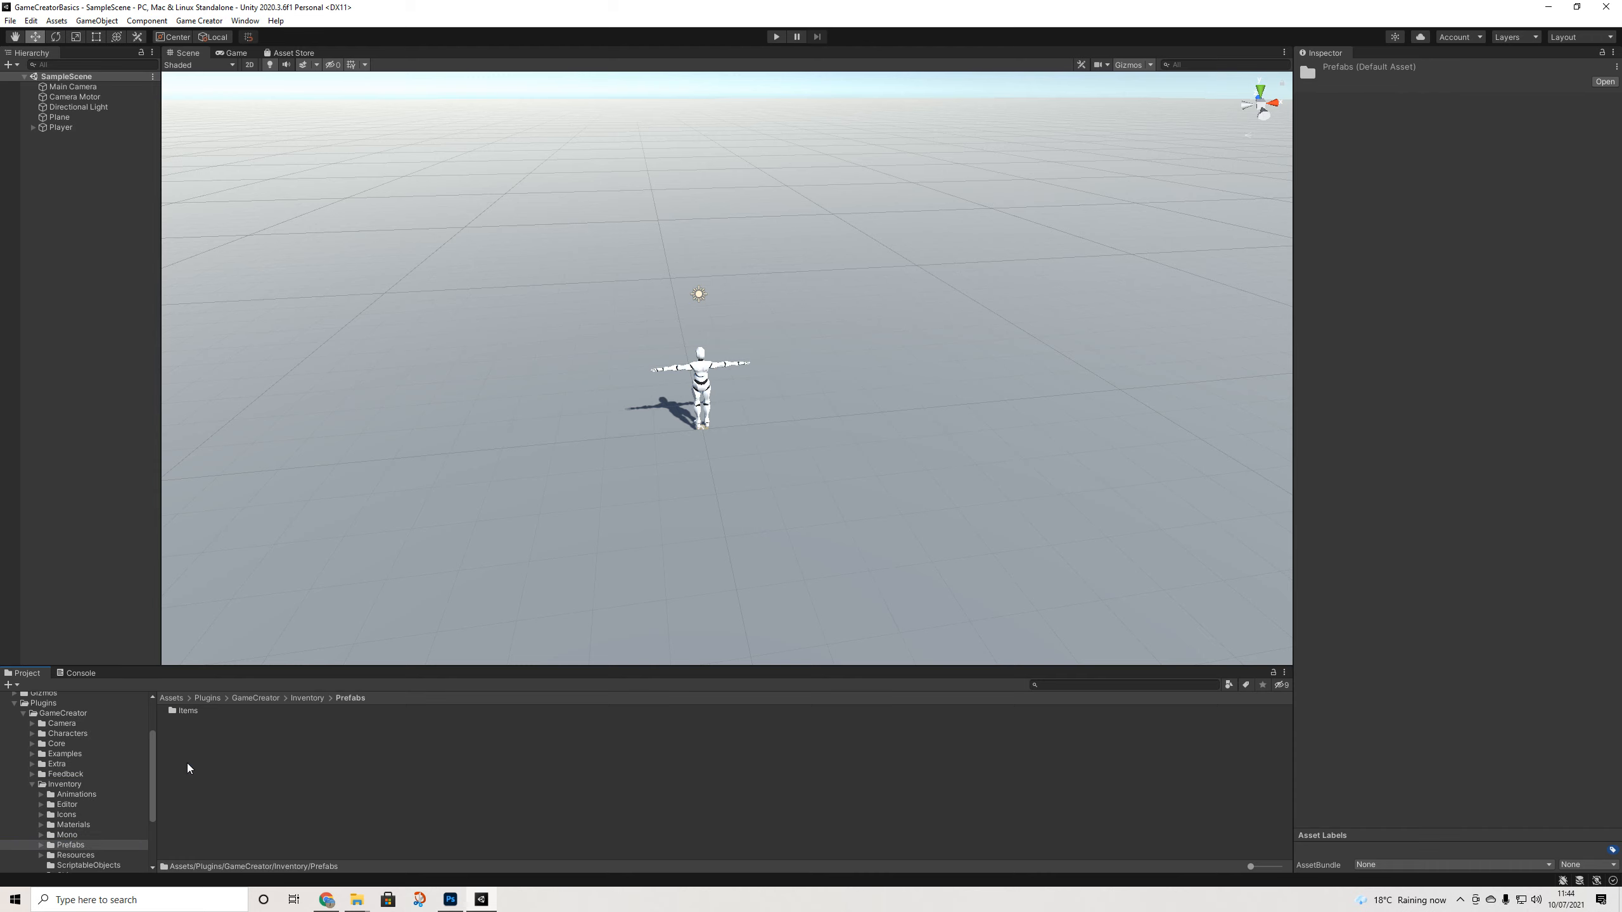
double_click(182, 711)
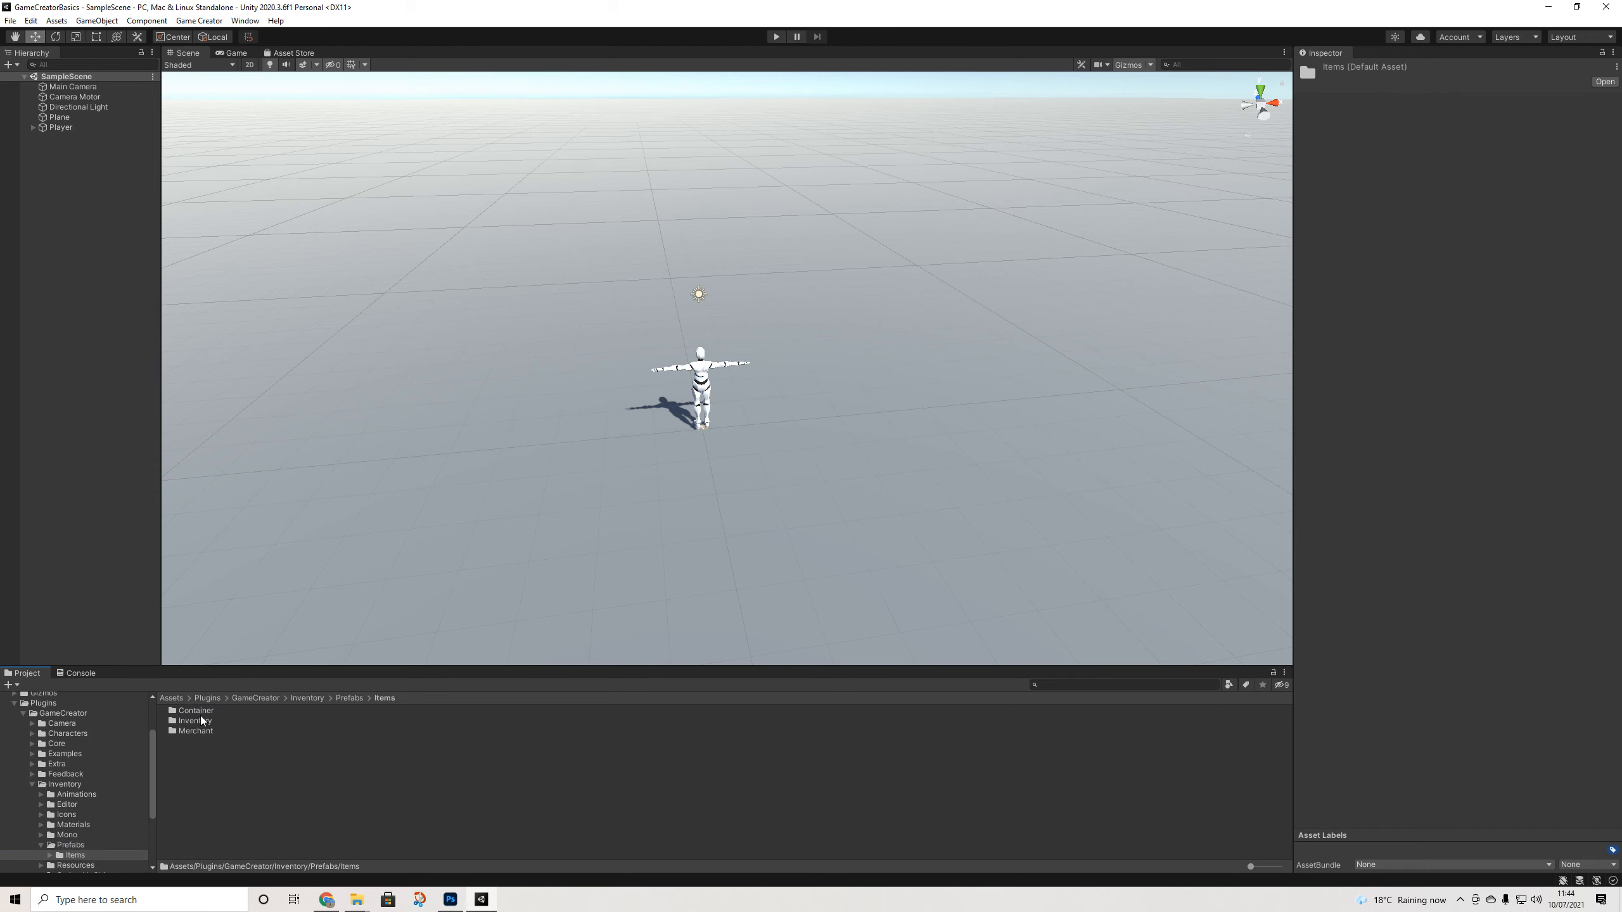
double_click(198, 725)
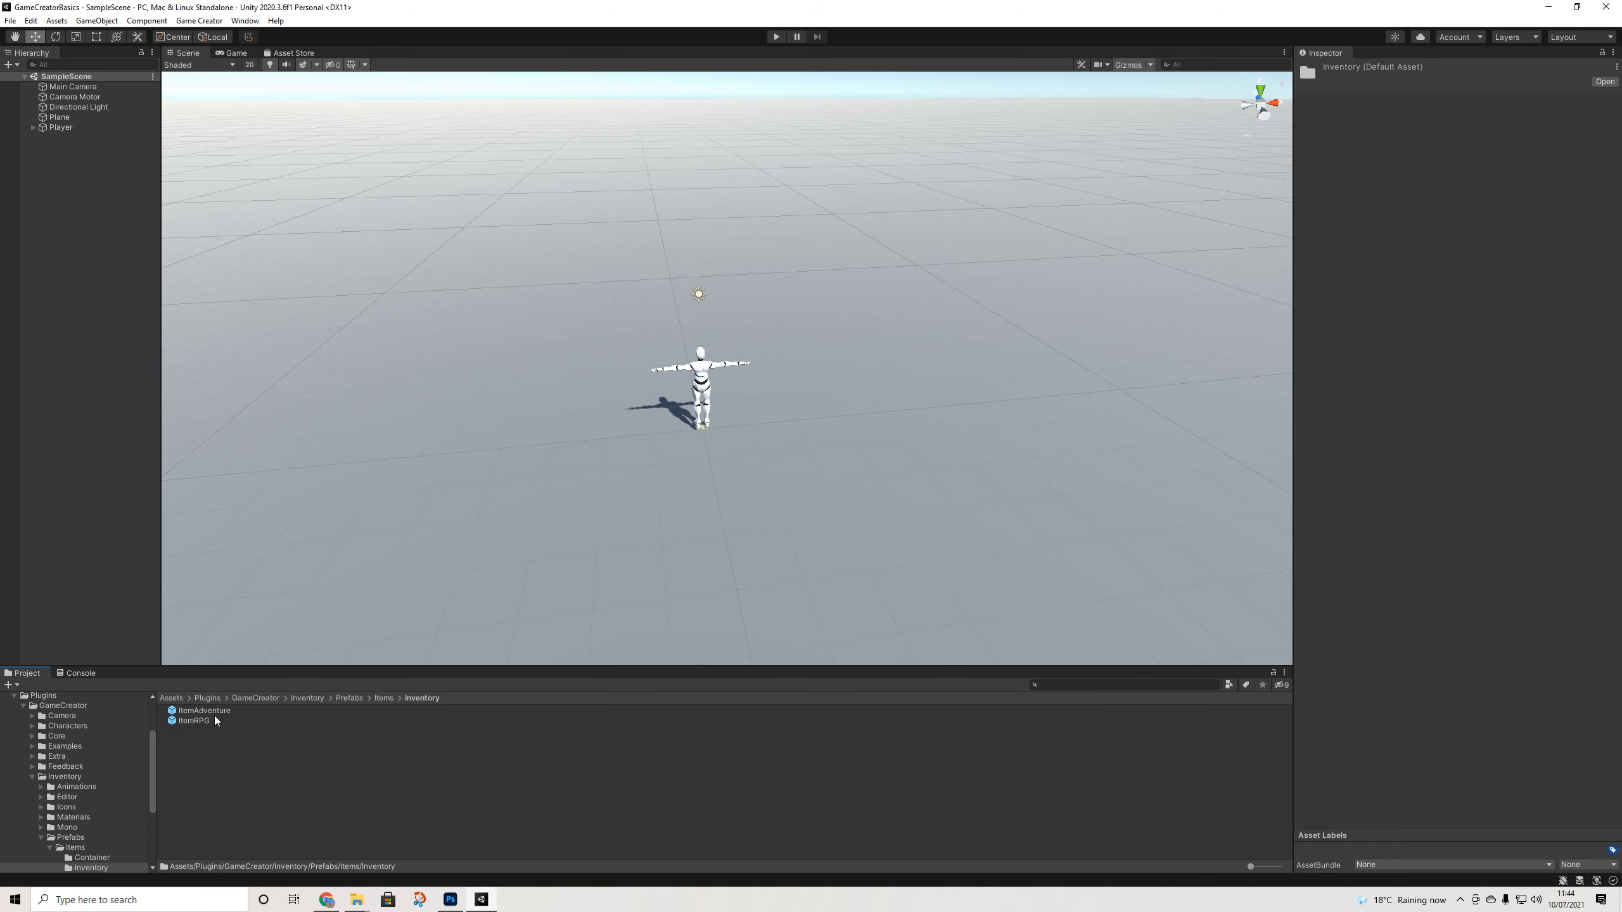
Check the ItemAdventure prefab's components and open the ItemRPG prefab to examine its slot layout
click(210, 710)
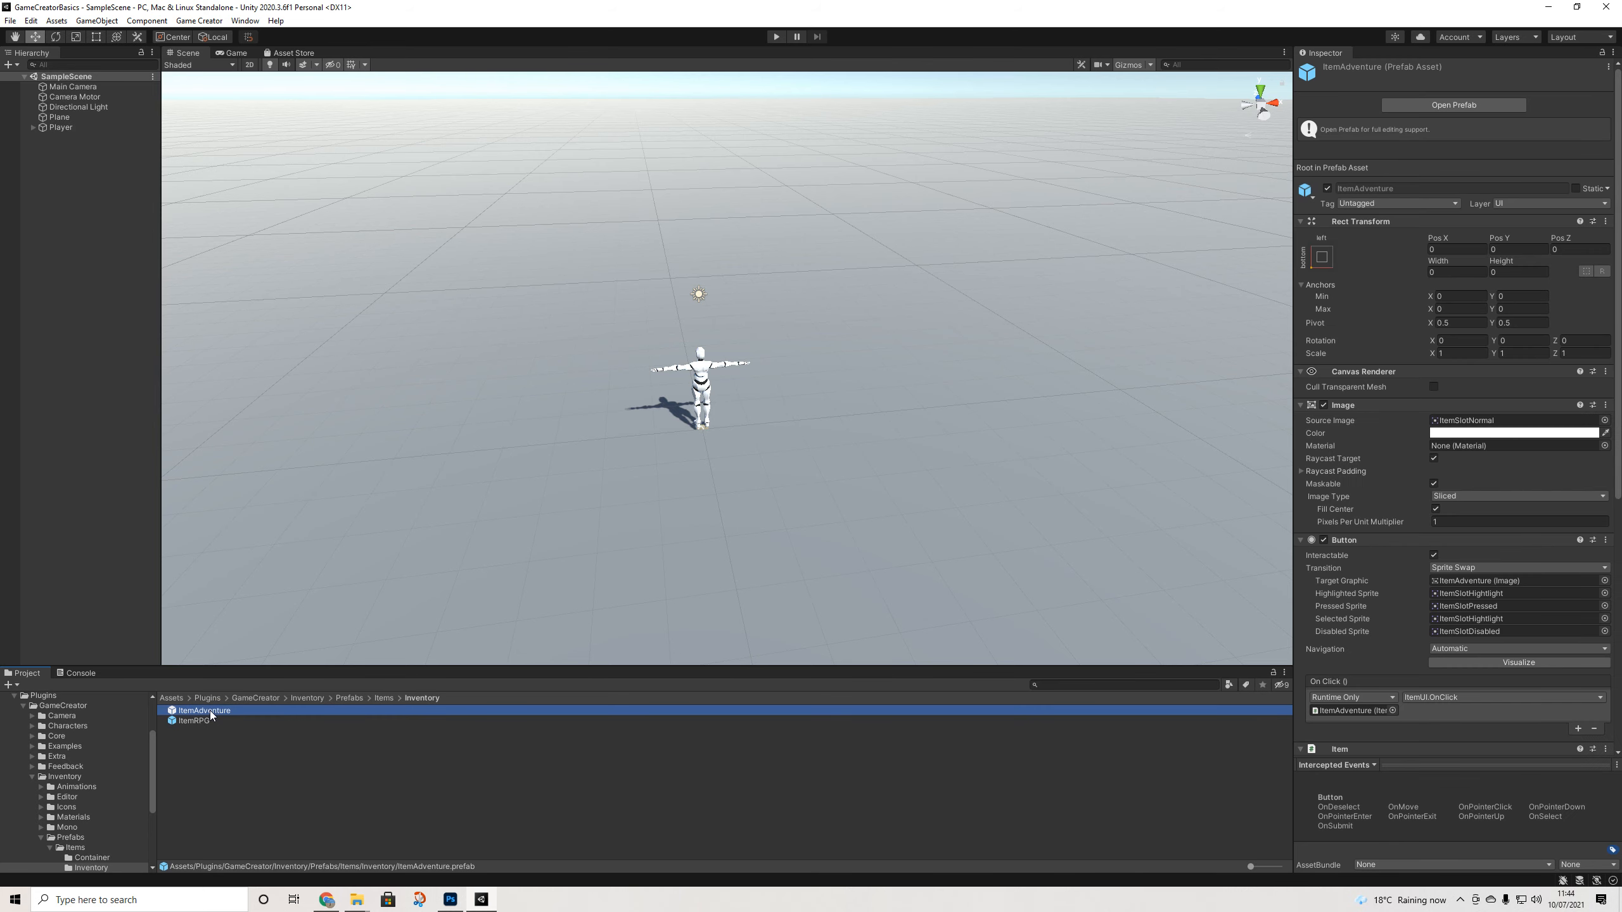
double_click(188, 721)
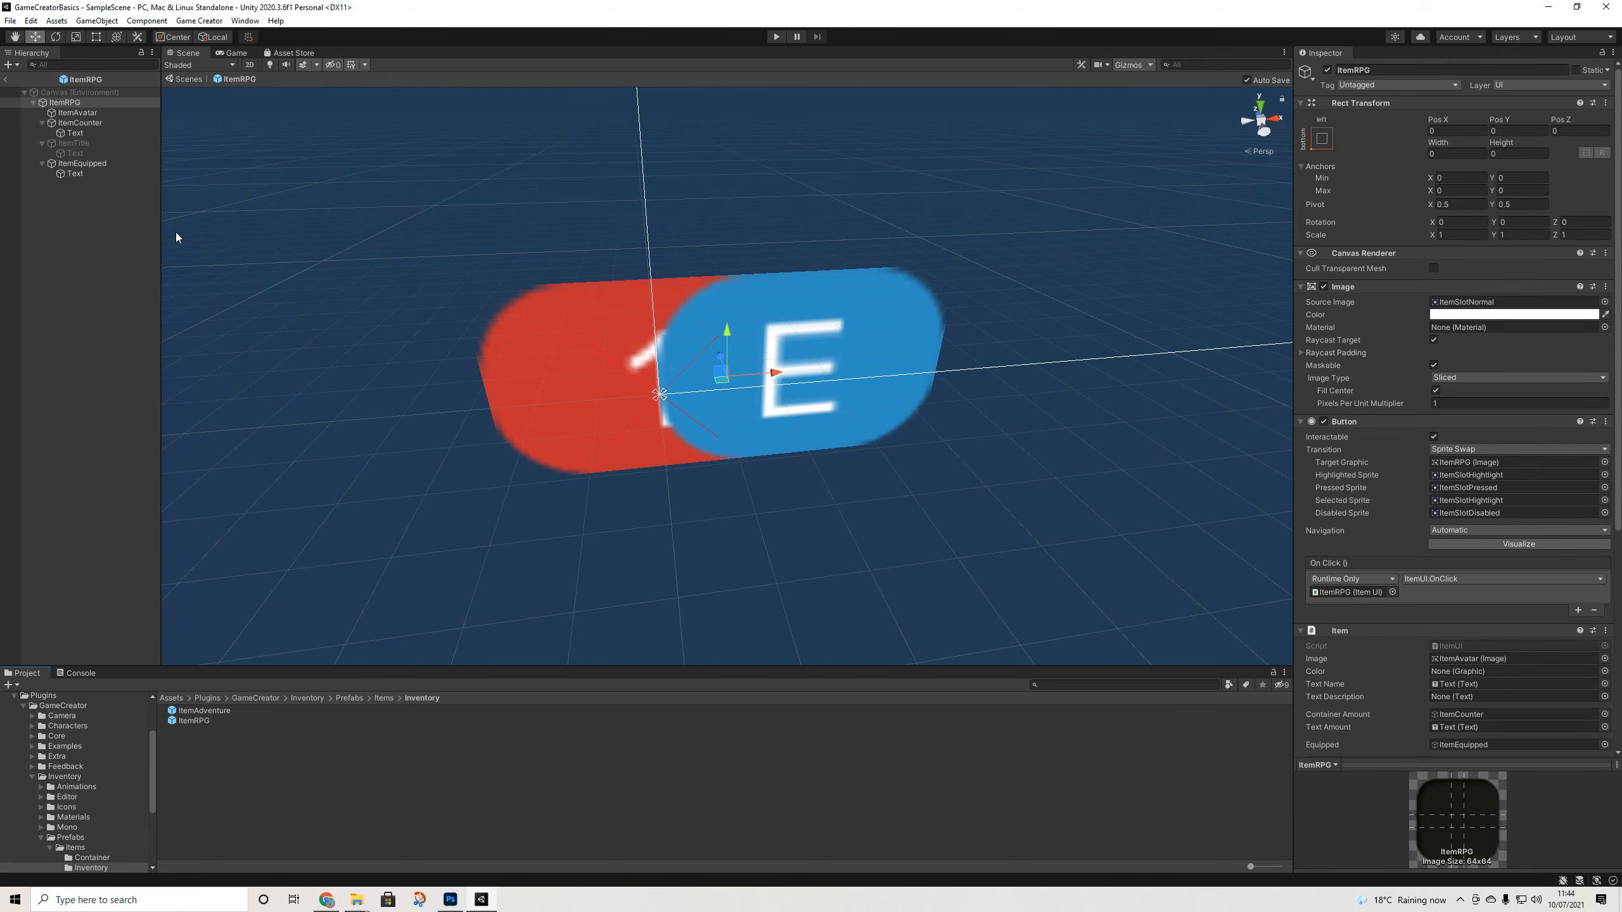
scroll(813, 434, down, 5)
scroll(830, 424, down, 4)
middle_drag(853, 412, 671, 506)
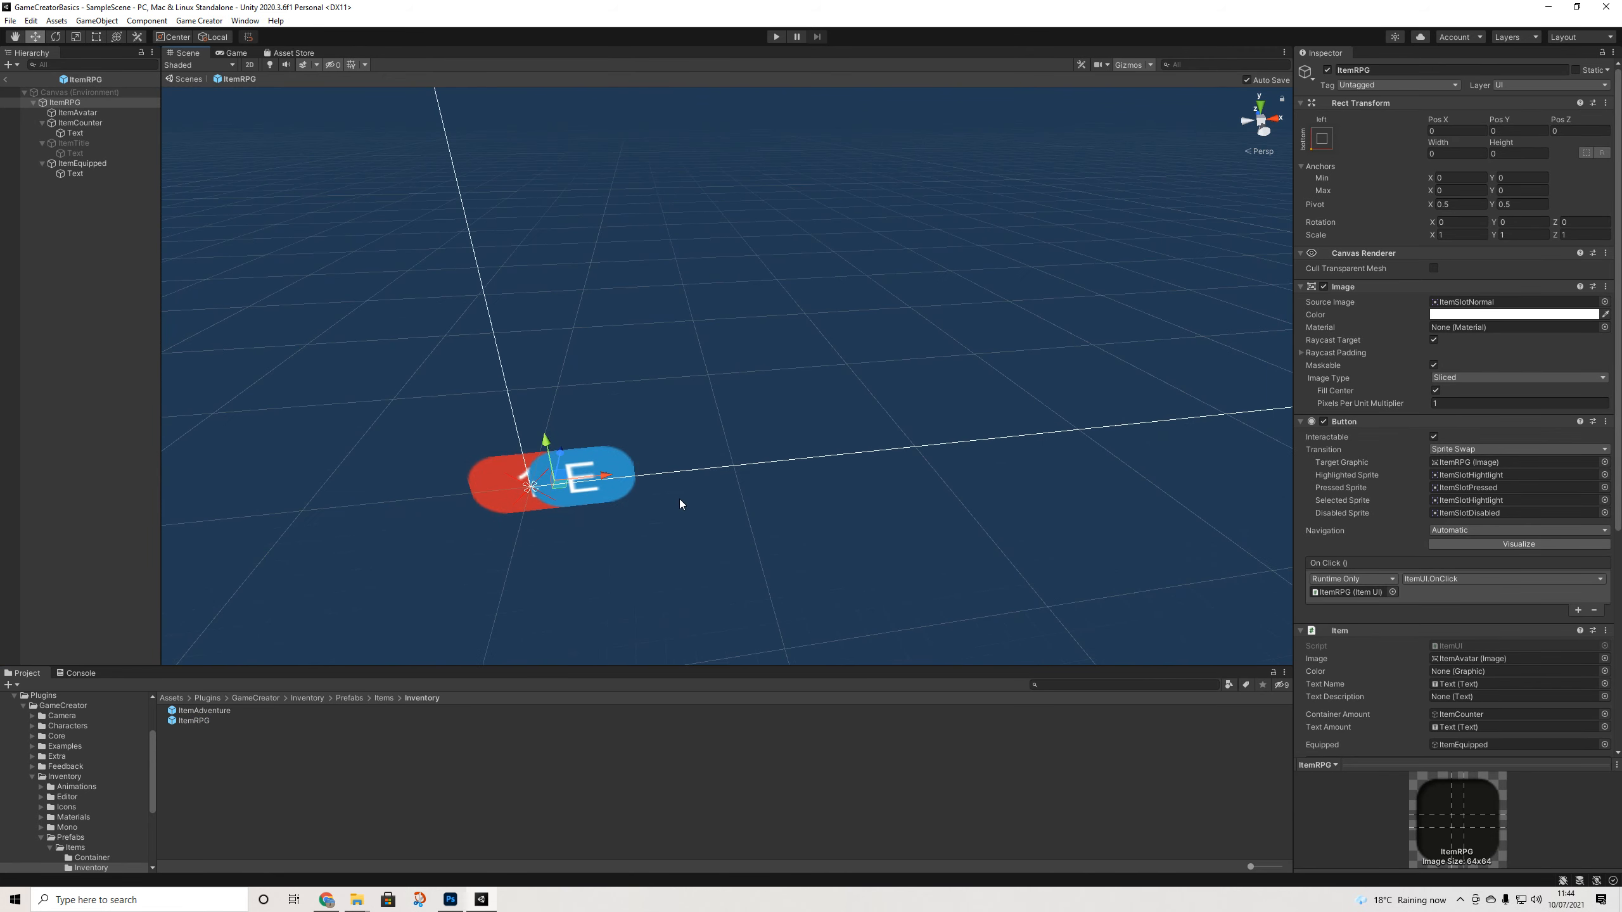
scroll(672, 502, down, 2)
Search the project assets for "inventoryrpg"
click(383, 697)
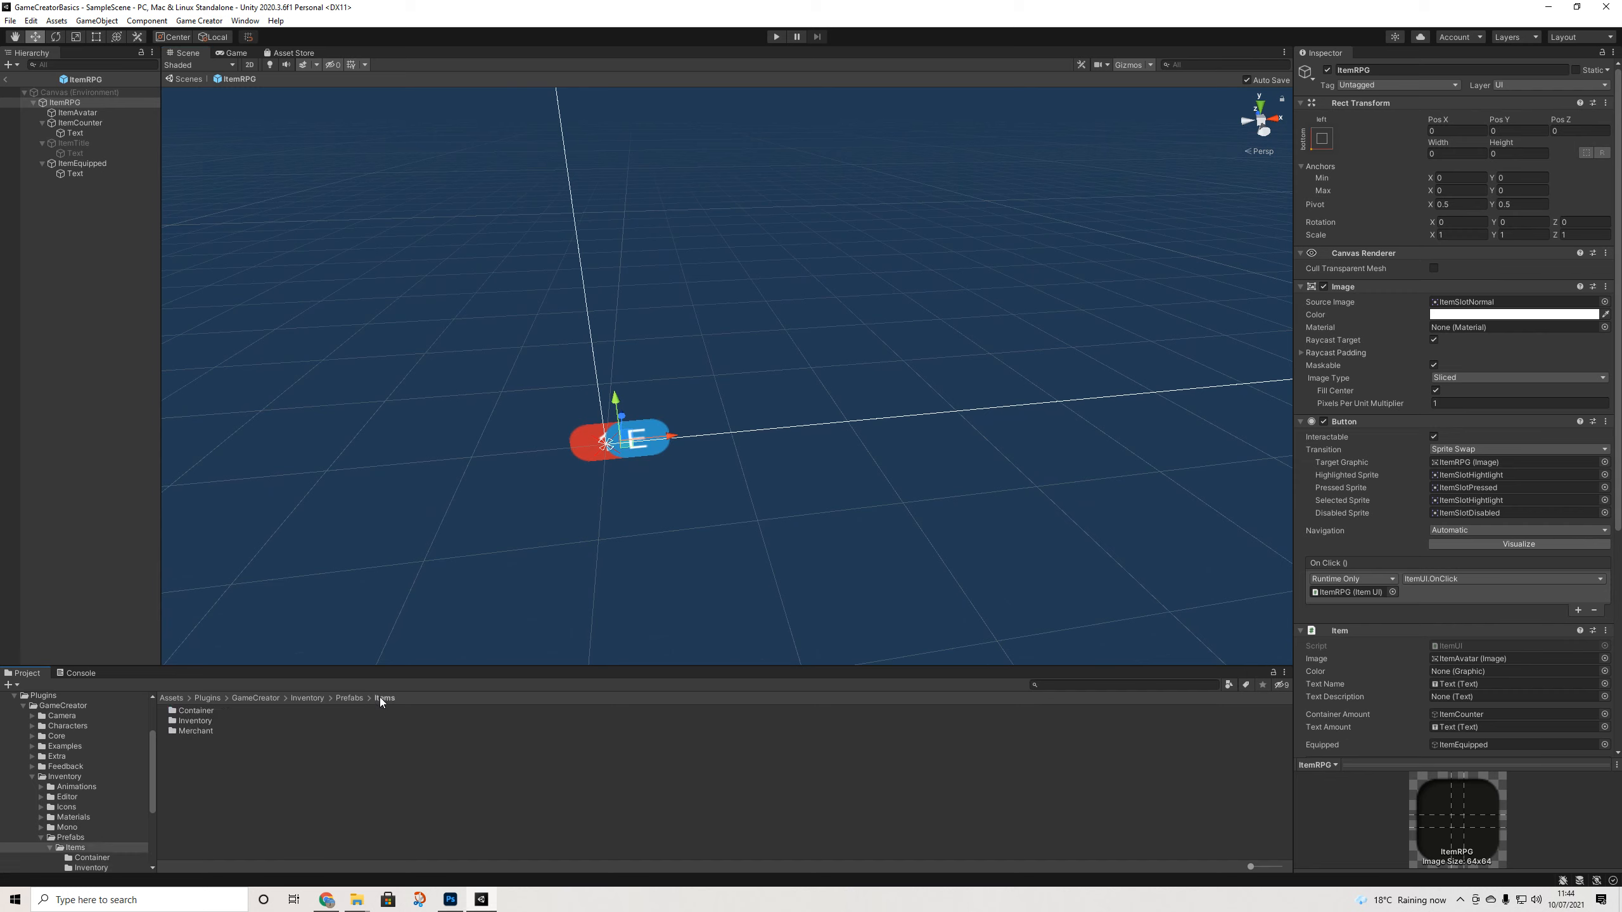
click(1060, 685)
text(inventory)
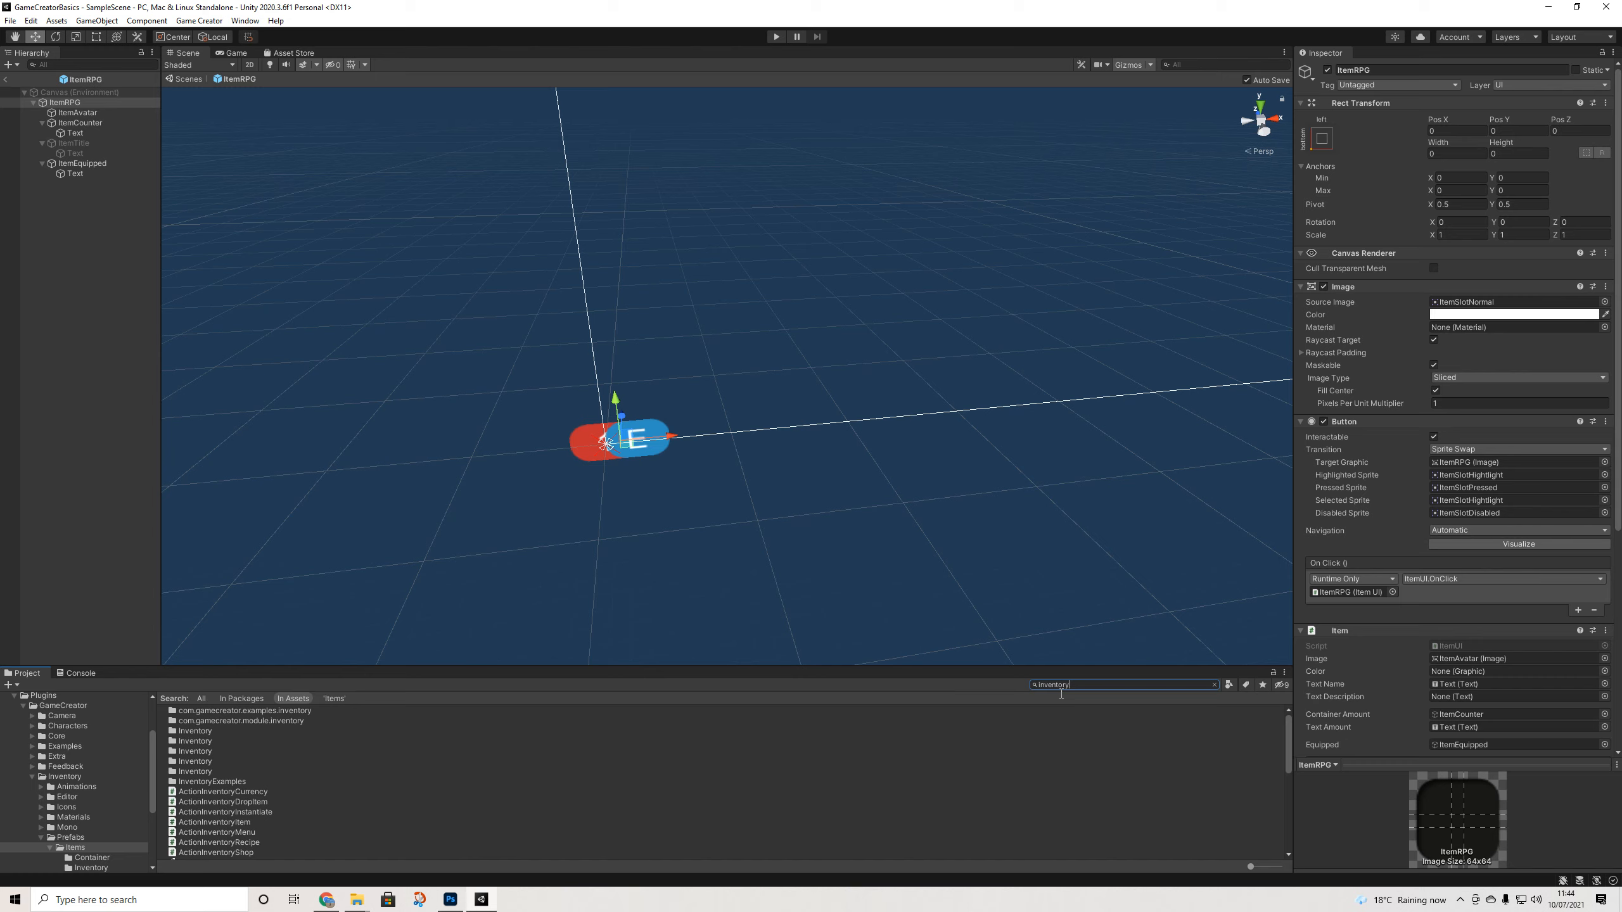
text(rpg)
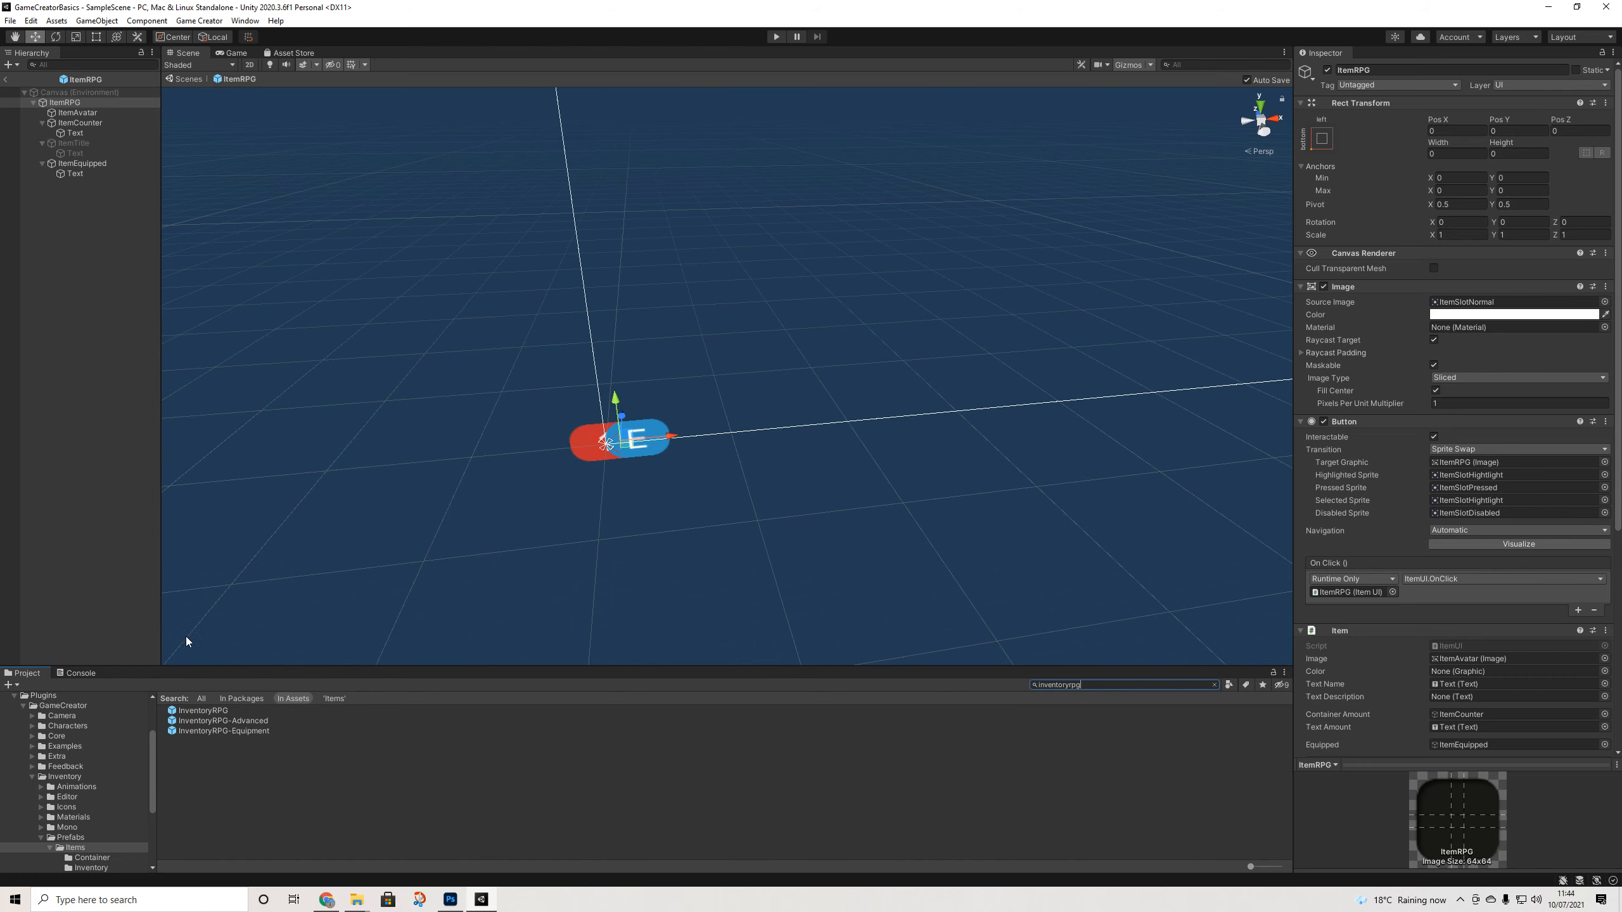
Compare the InventoryRPG, InventoryRPG-Advanced and InventoryRPG-Equipment prefabs and their folder locations
click(217, 723)
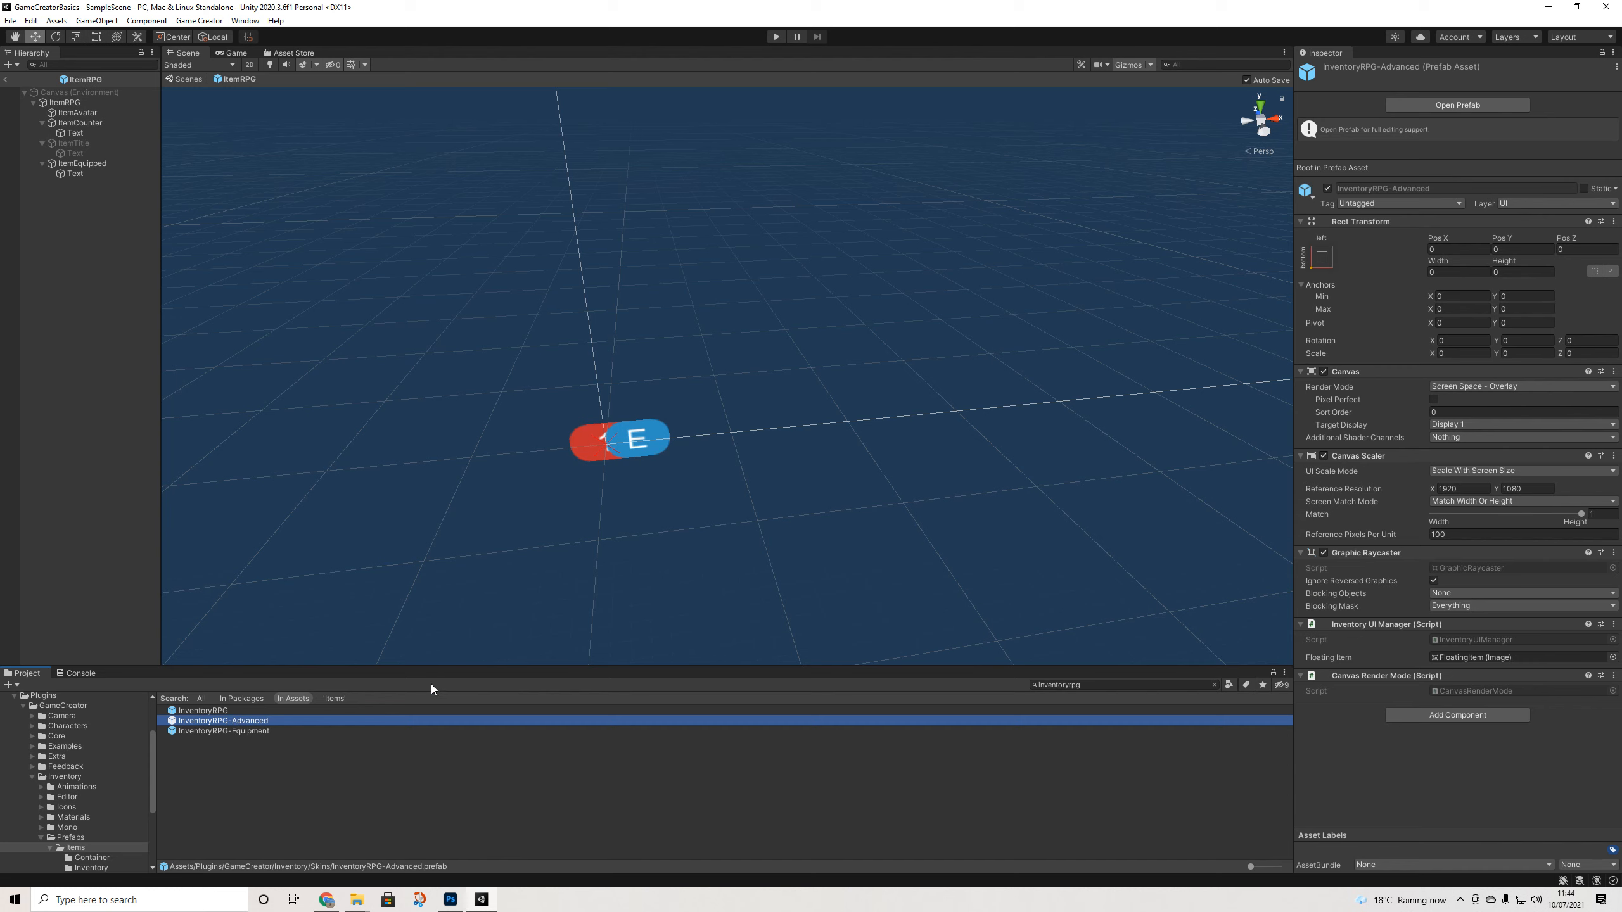
click(286, 732)
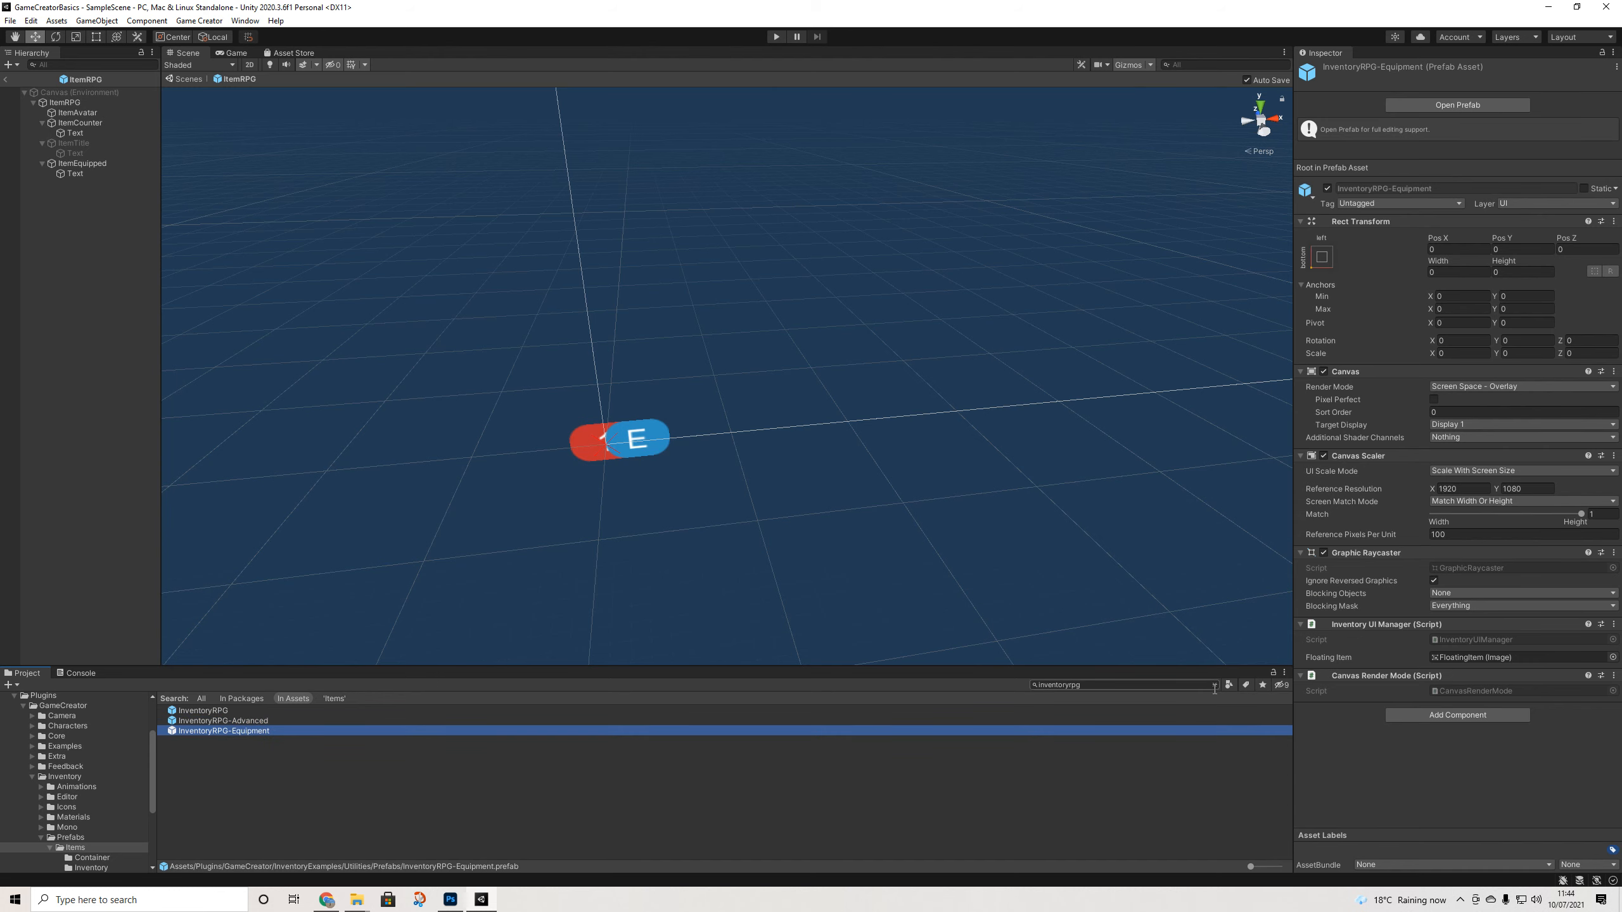
click(294, 711)
click(285, 722)
click(299, 731)
click(255, 722)
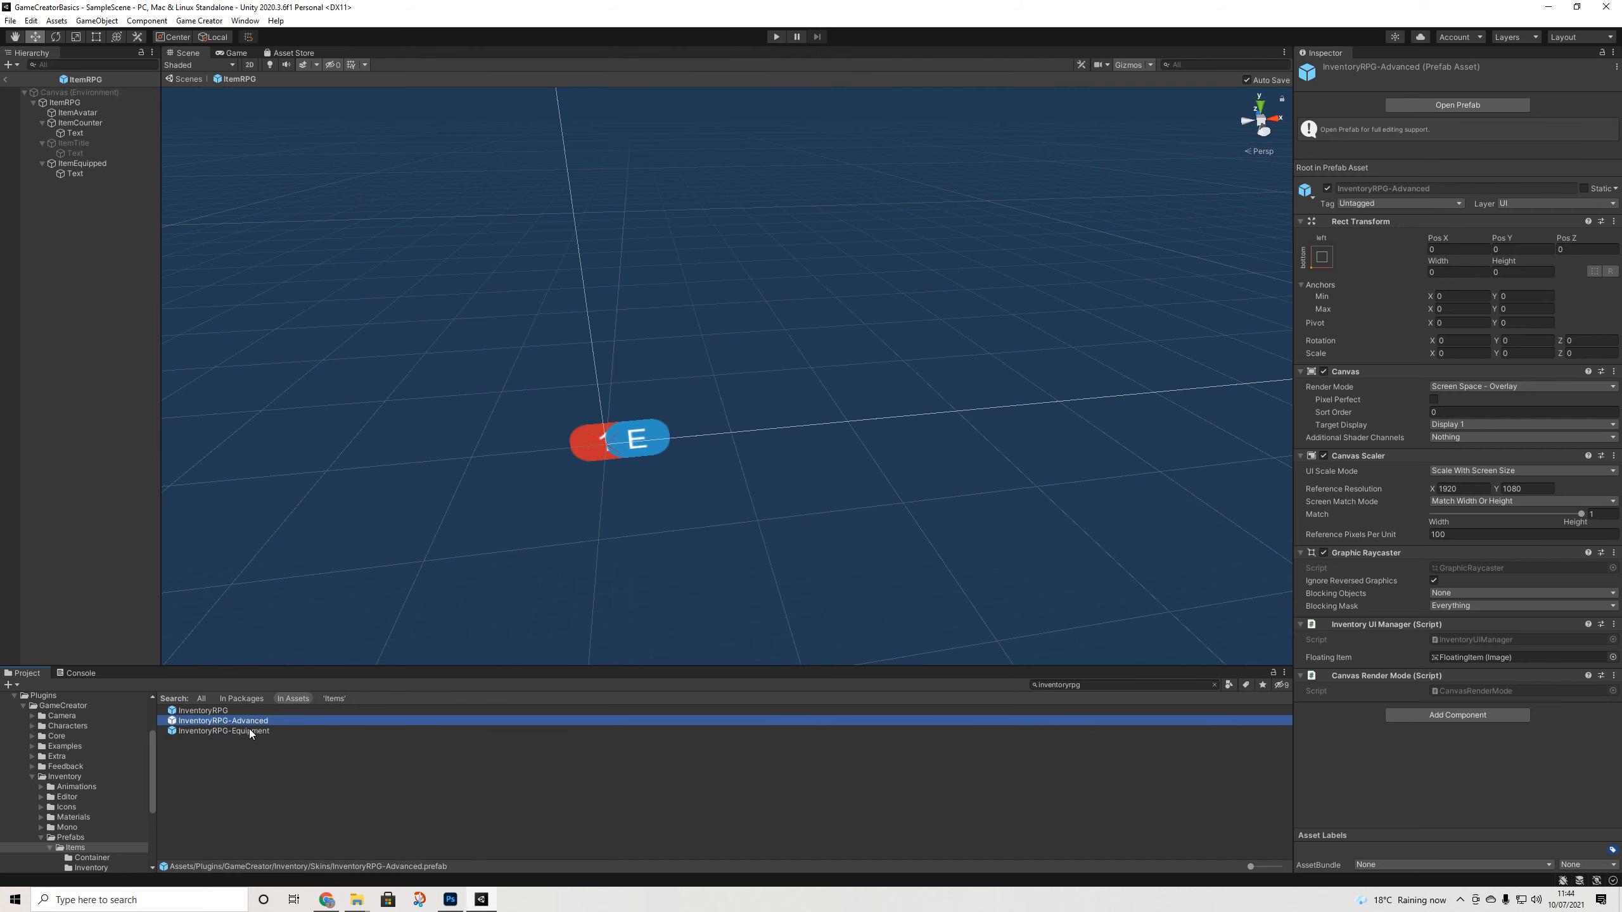
click(248, 731)
Clear the asset search and open the InventoryRPG-Equipment prefab to examine its inventory window and equipment slots
click(1214, 685)
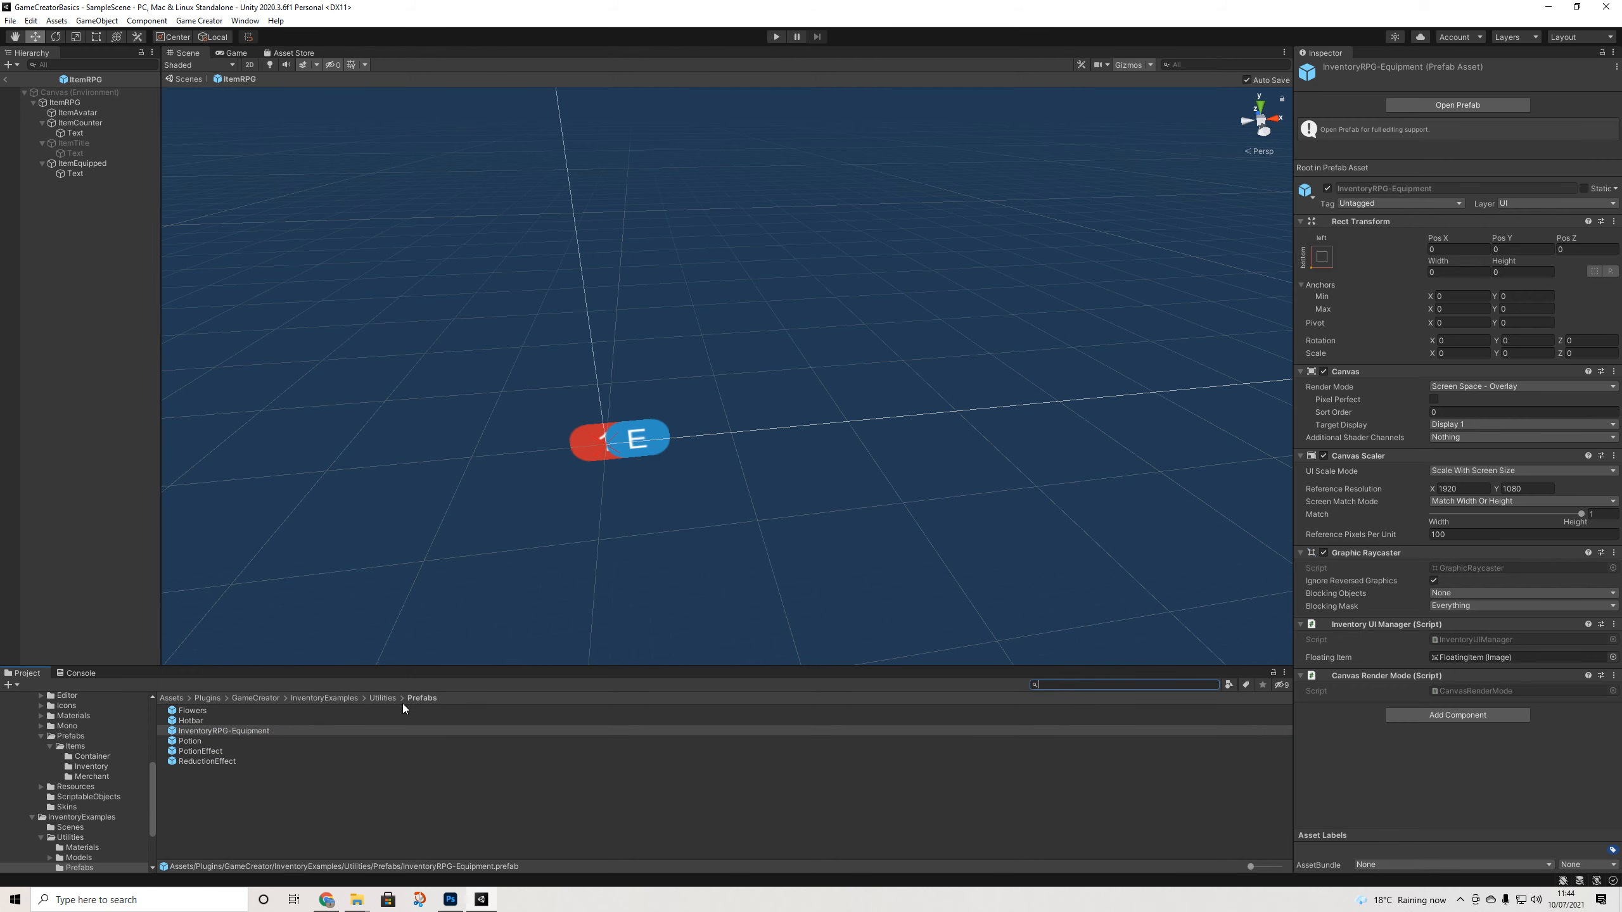
double_click(226, 730)
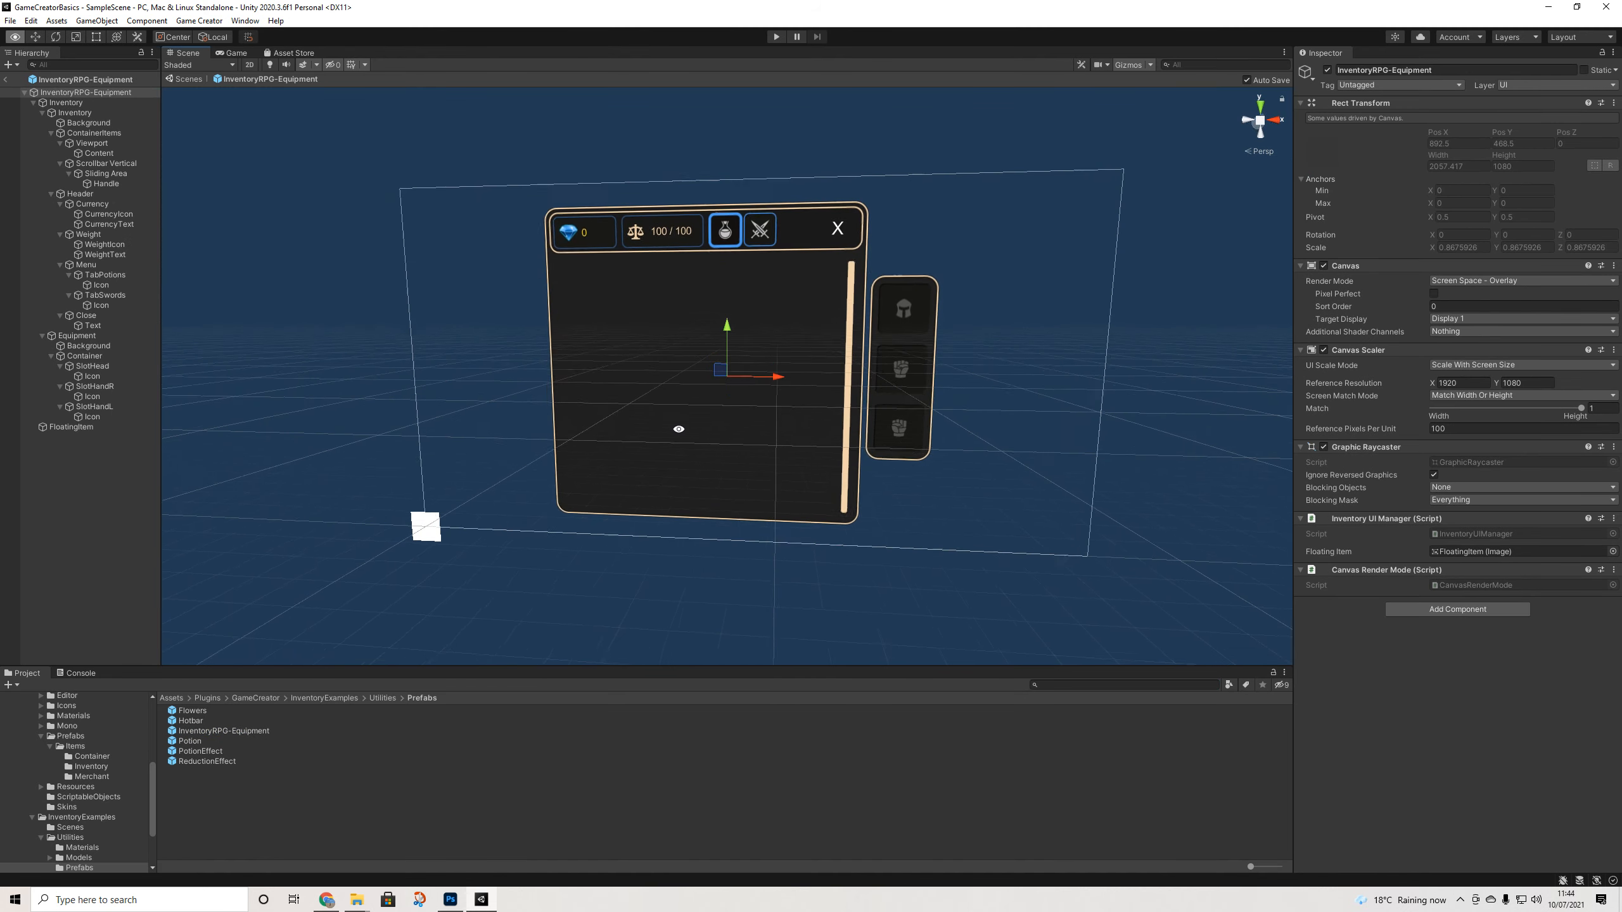
alt+drag(687, 411, 709, 540)
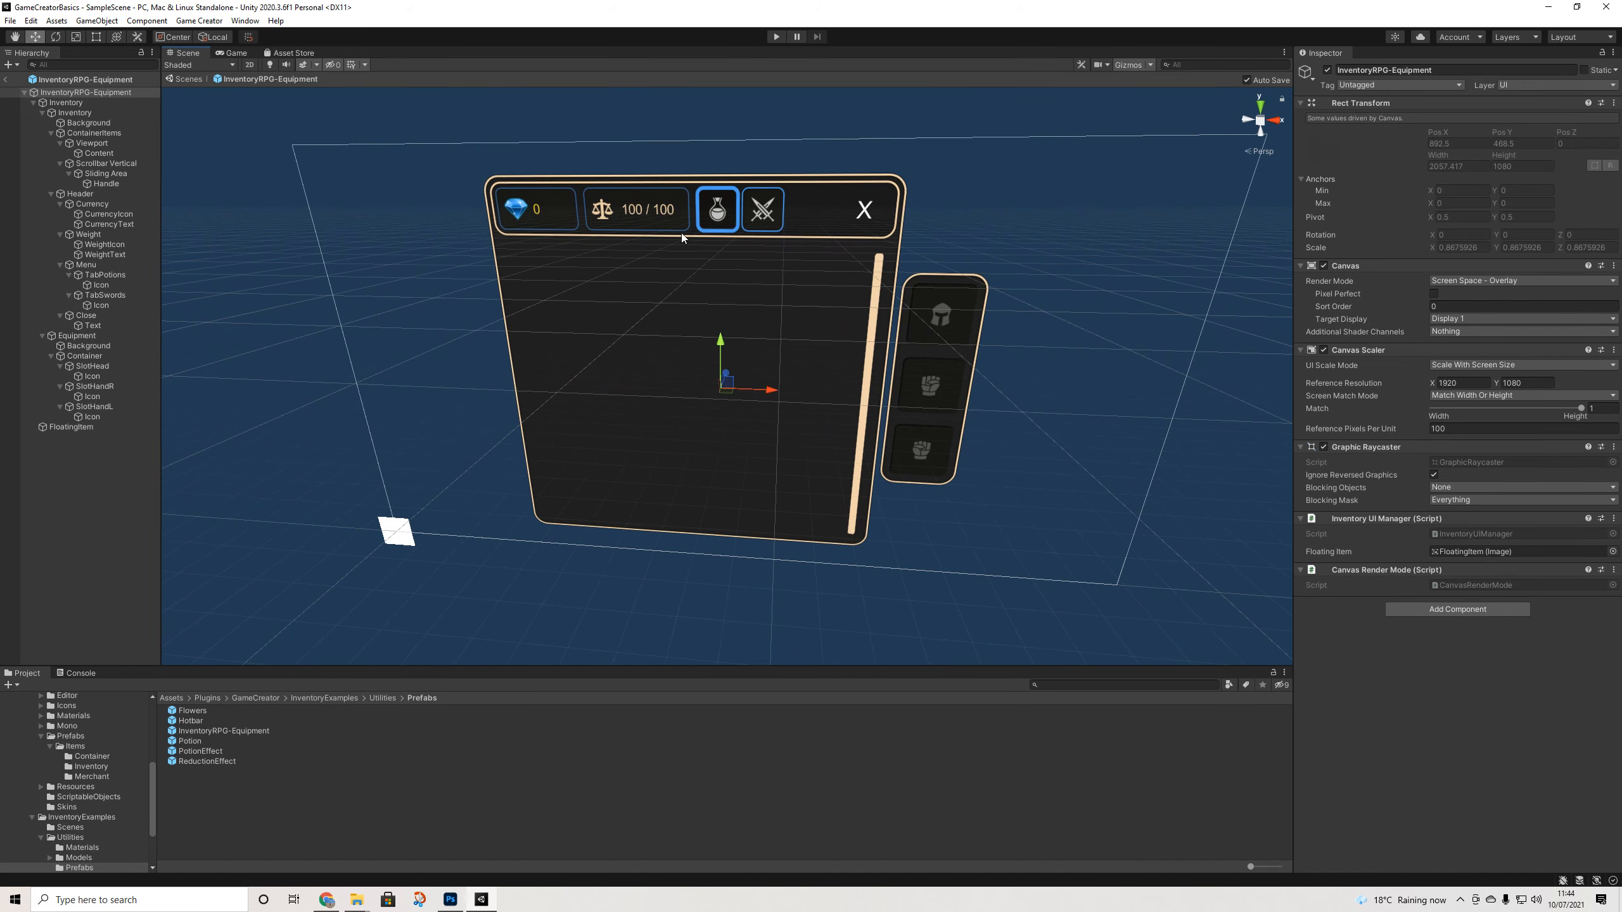
alt+drag(655, 443, 761, 365)
alt+drag(641, 385, 704, 377)
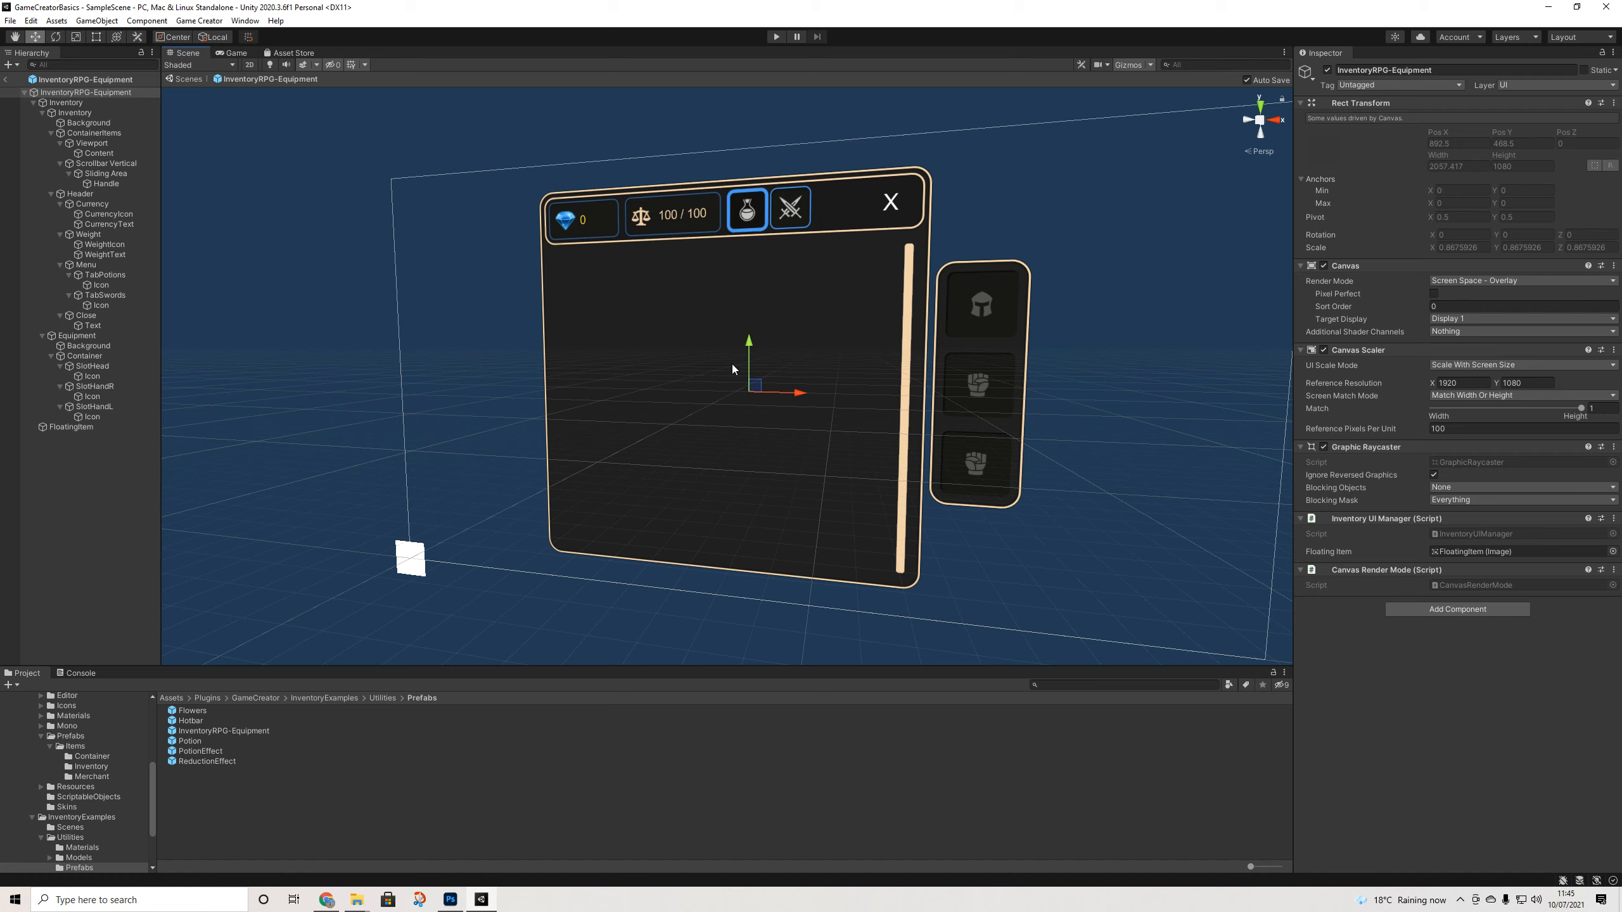
Leave the prefab editing view and add an instance of the InventoryRPG-Equipment prefab to SampleScene
alt+drag(697, 393, 737, 400)
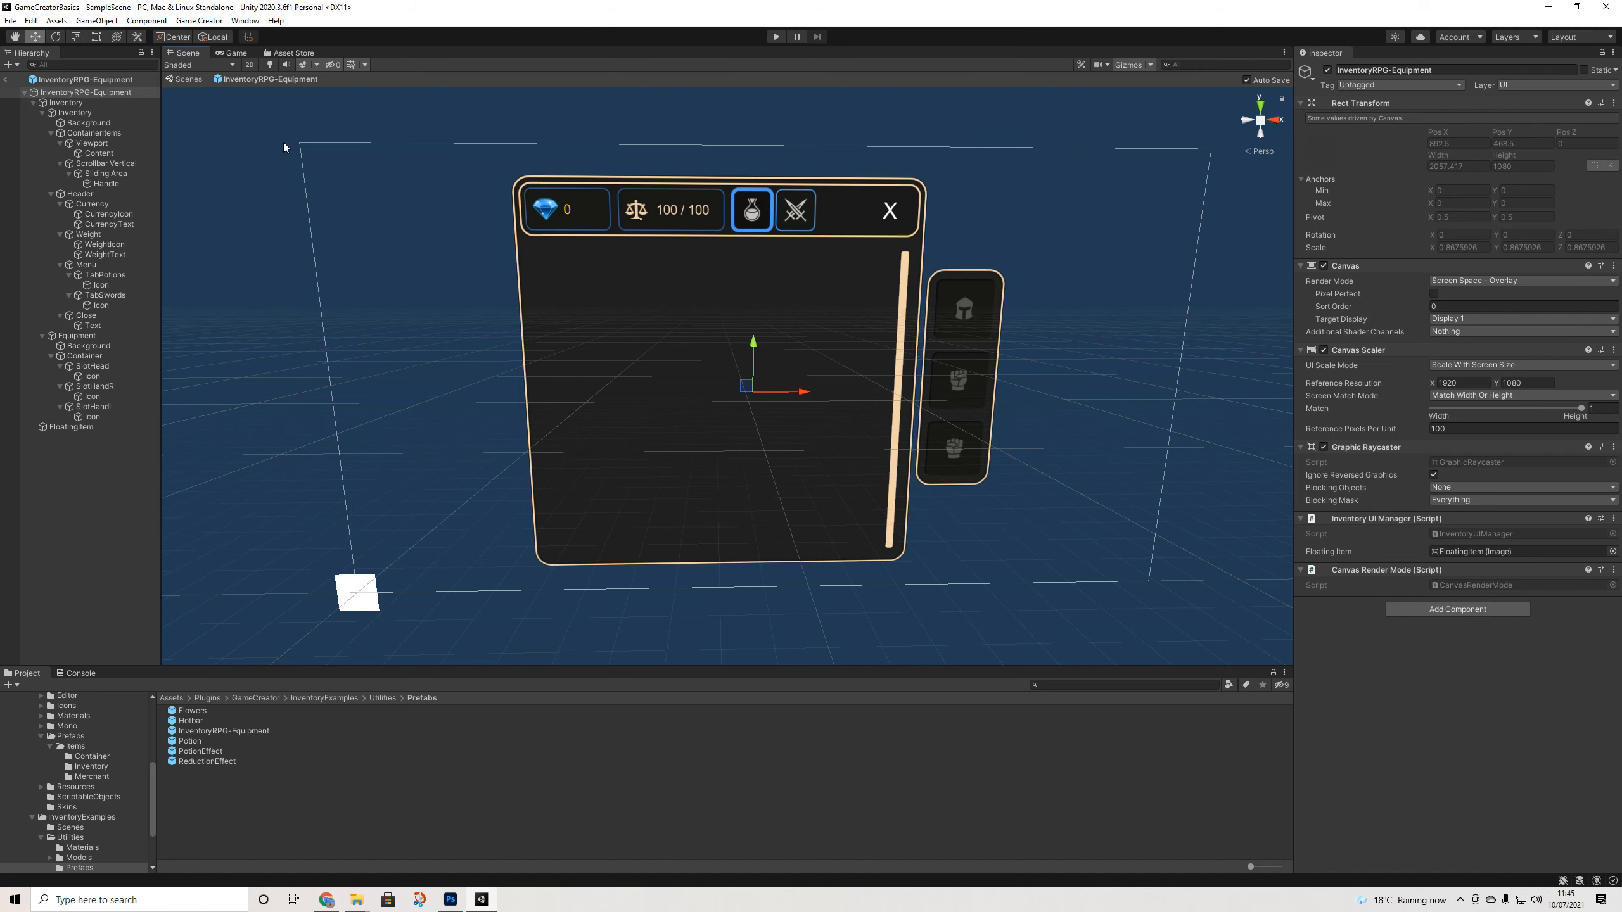
click(8, 80)
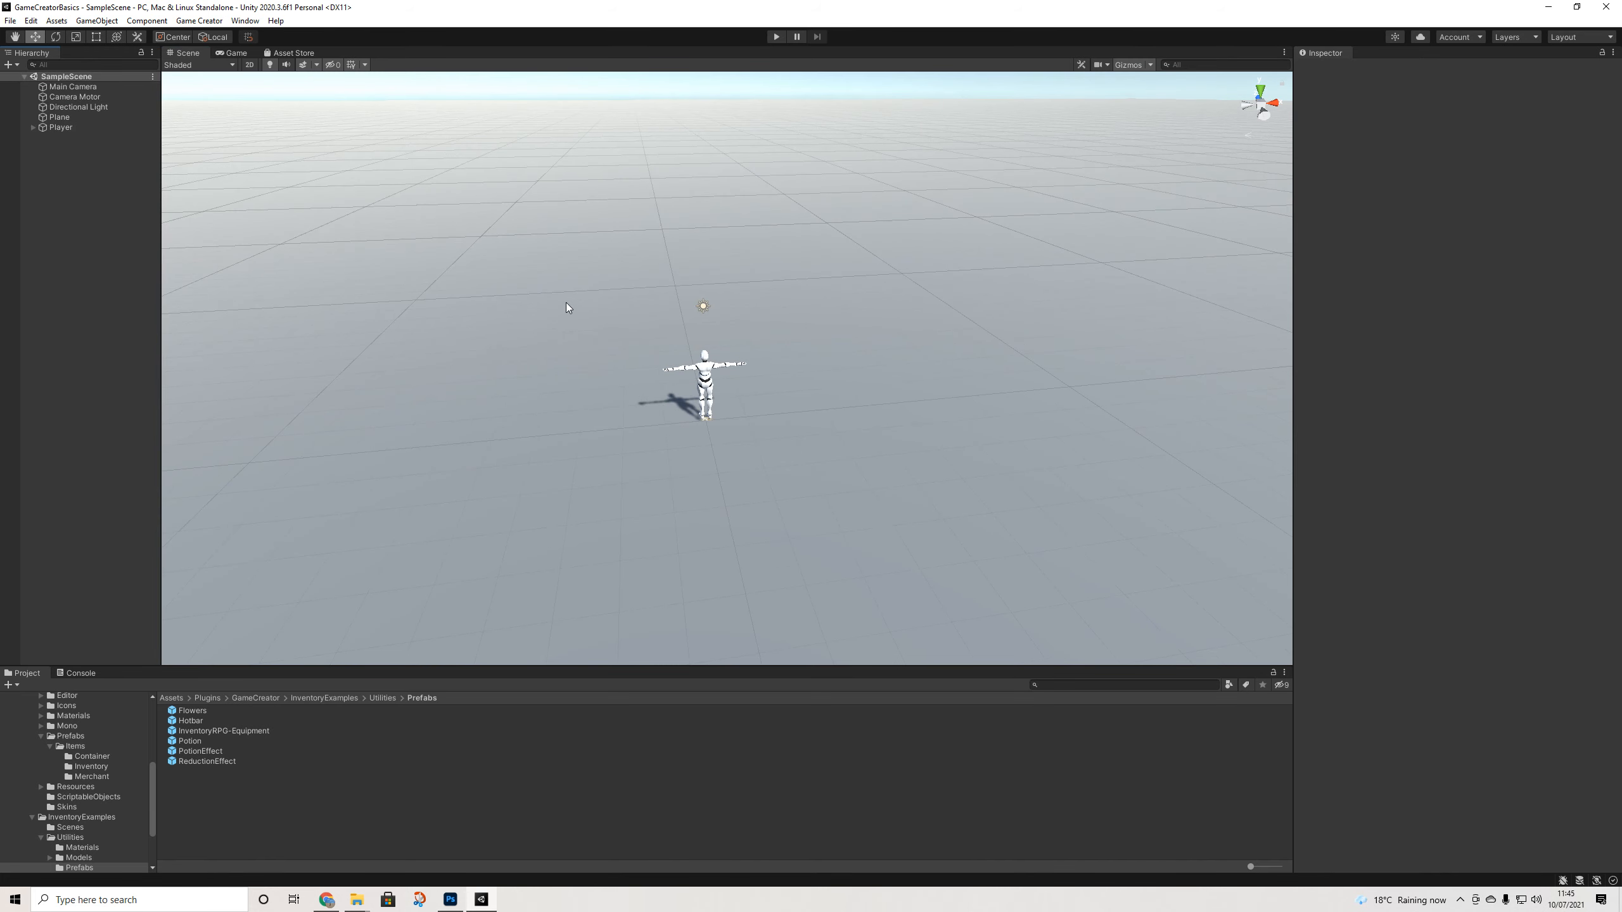
drag(224, 733, 60, 147)
Frame the inventory canvas in the scene, switch the scene view to 2D and activate the Rect tool
key(f)
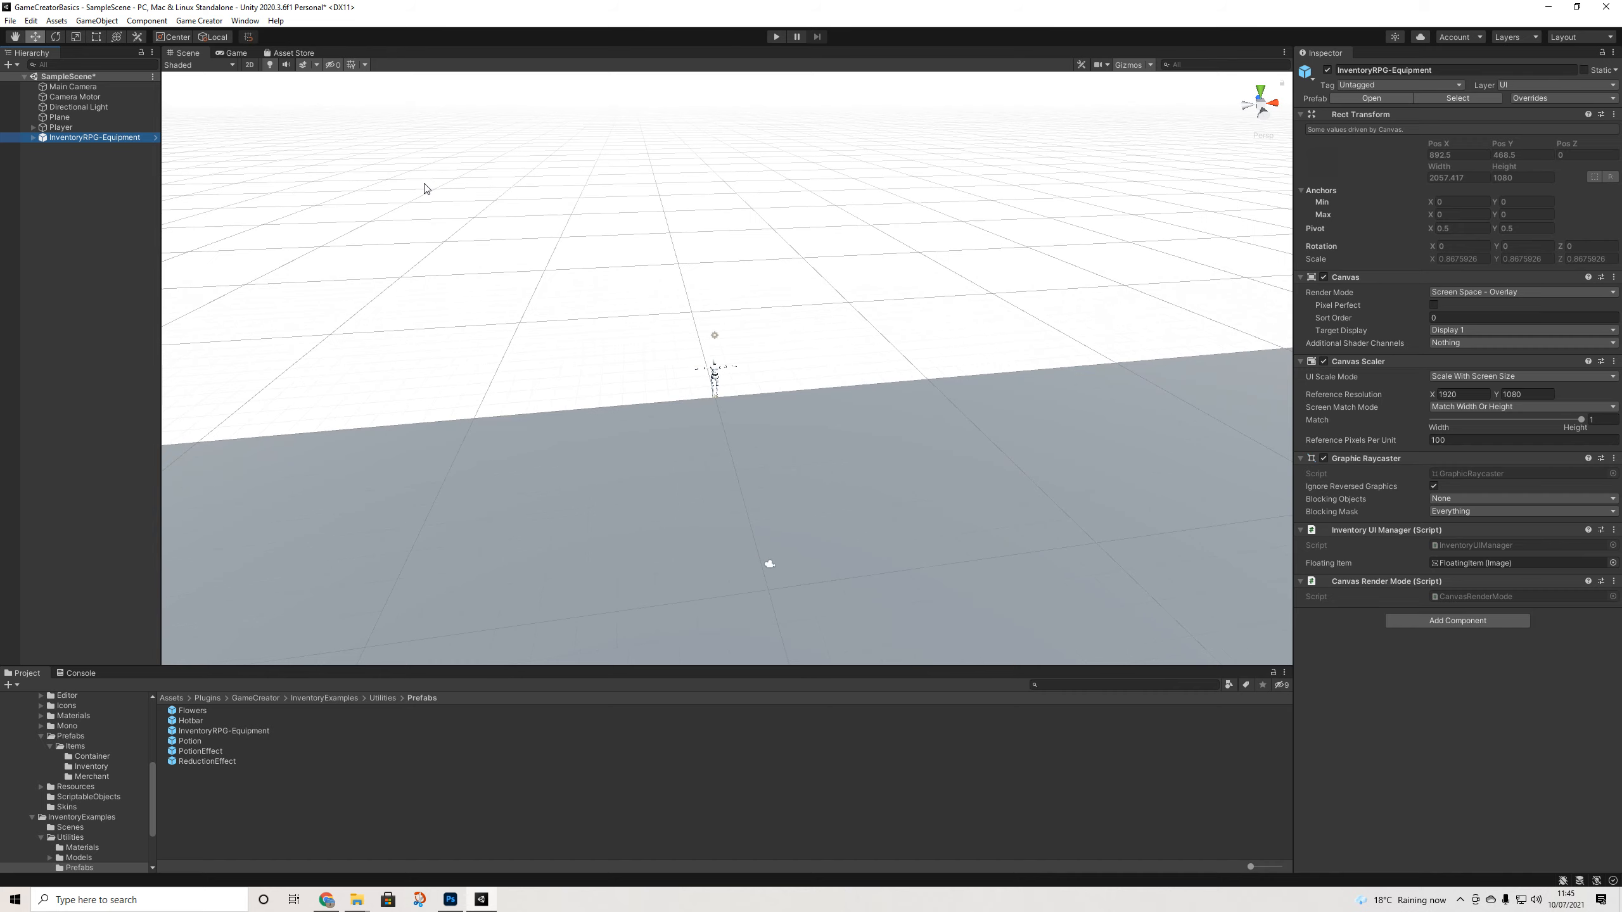
scroll(591, 319, up, 5)
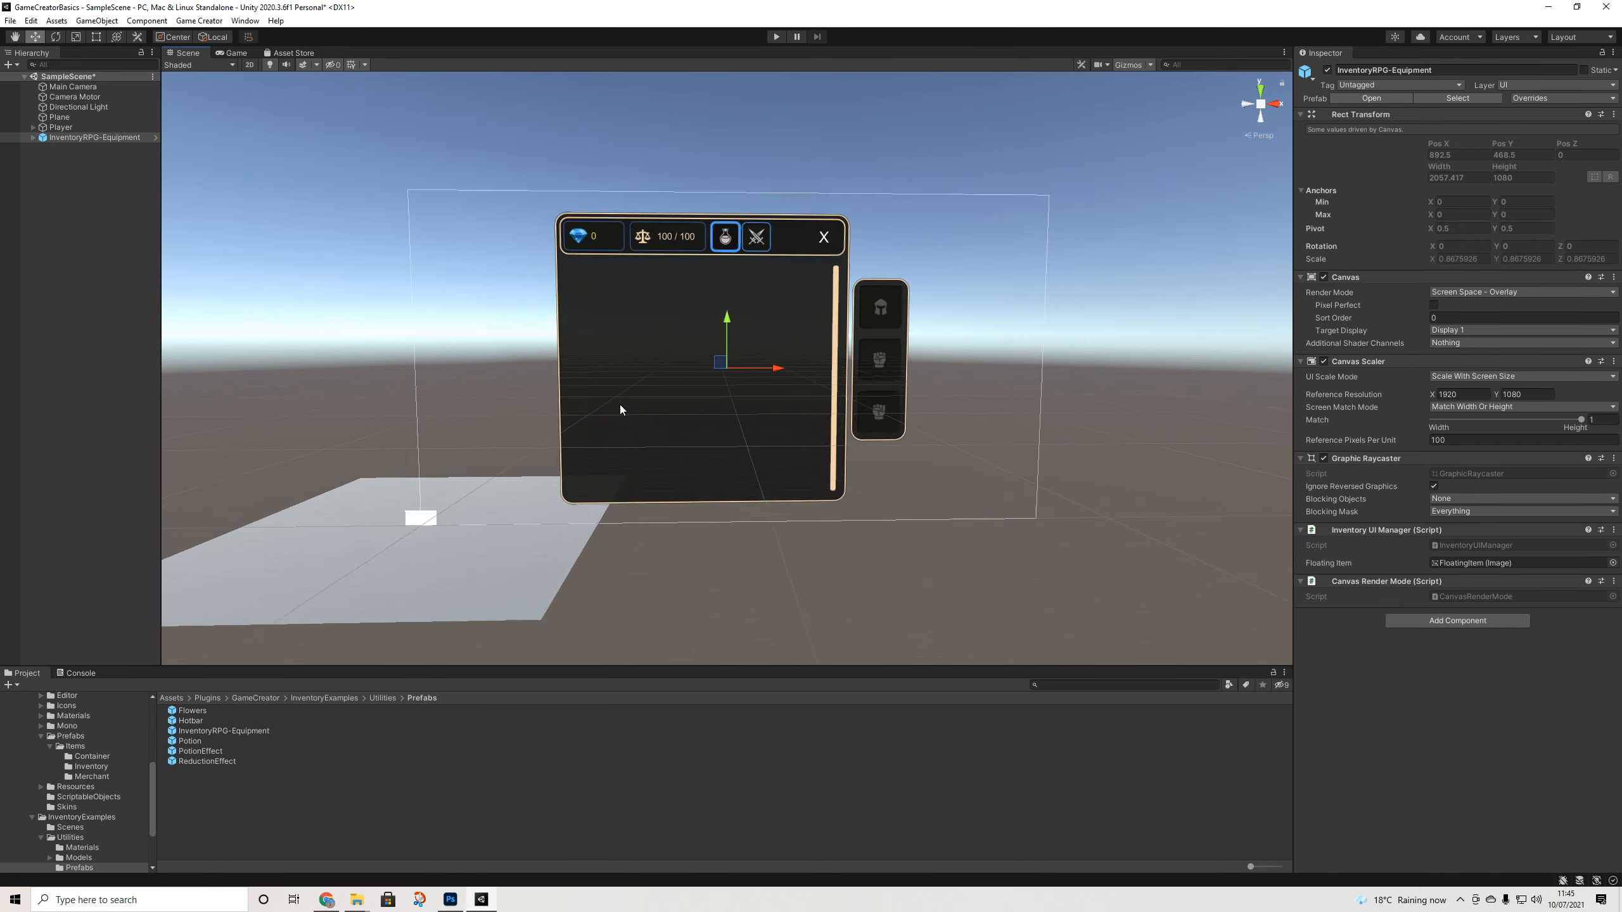
scroll(620, 403, up, 3)
scroll(620, 405, down, 2)
middle_drag(627, 422, 642, 446)
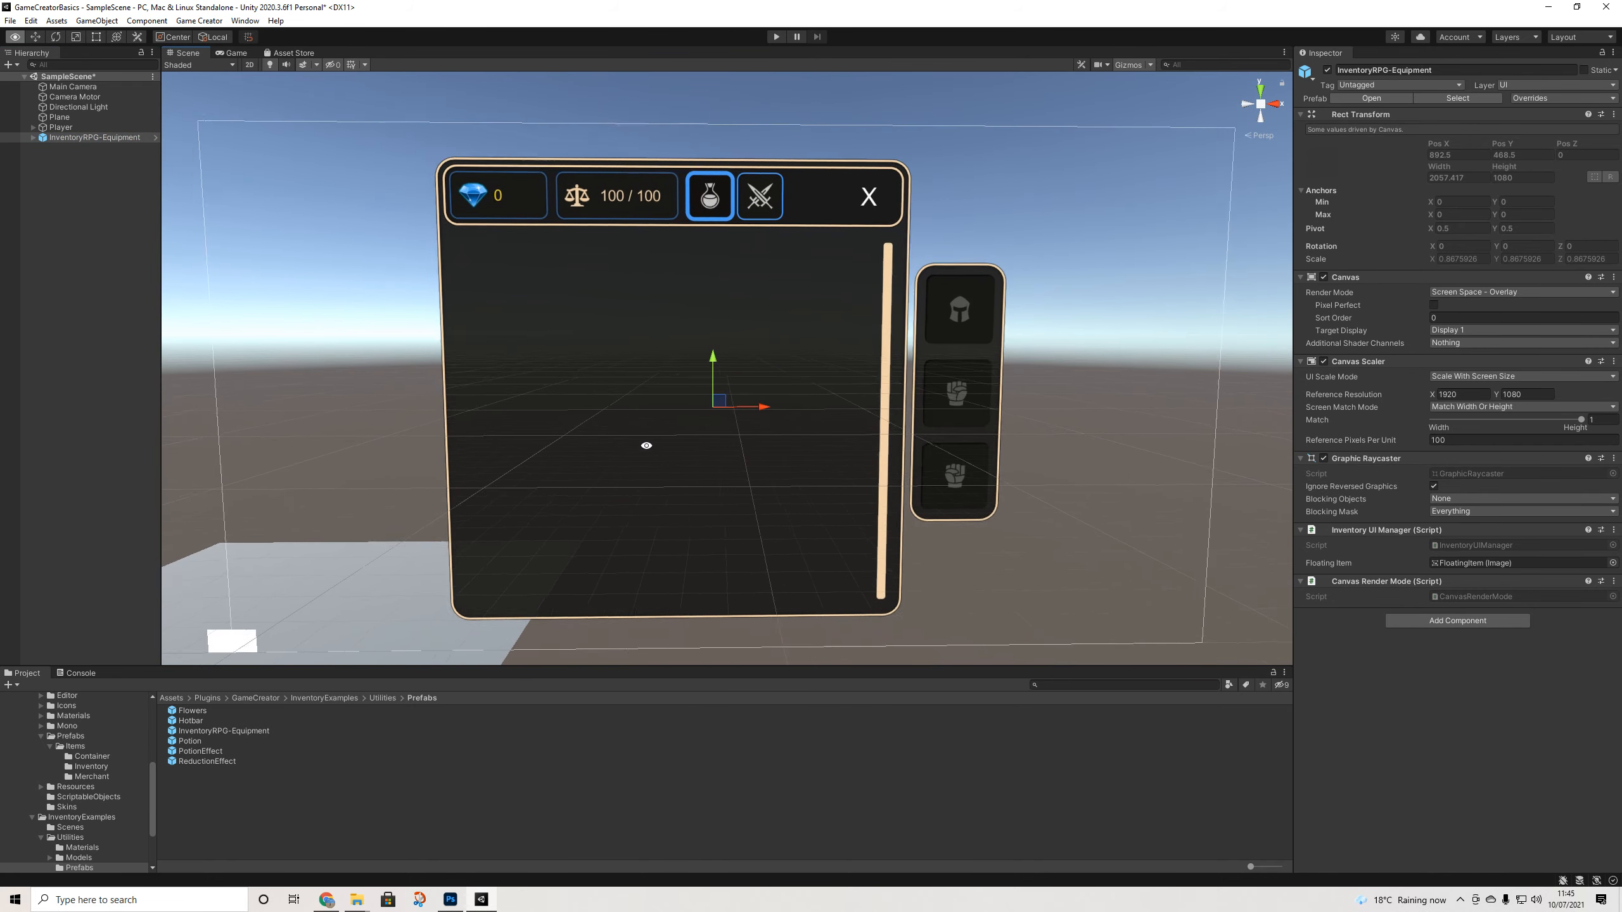
alt+drag(645, 445, 628, 448)
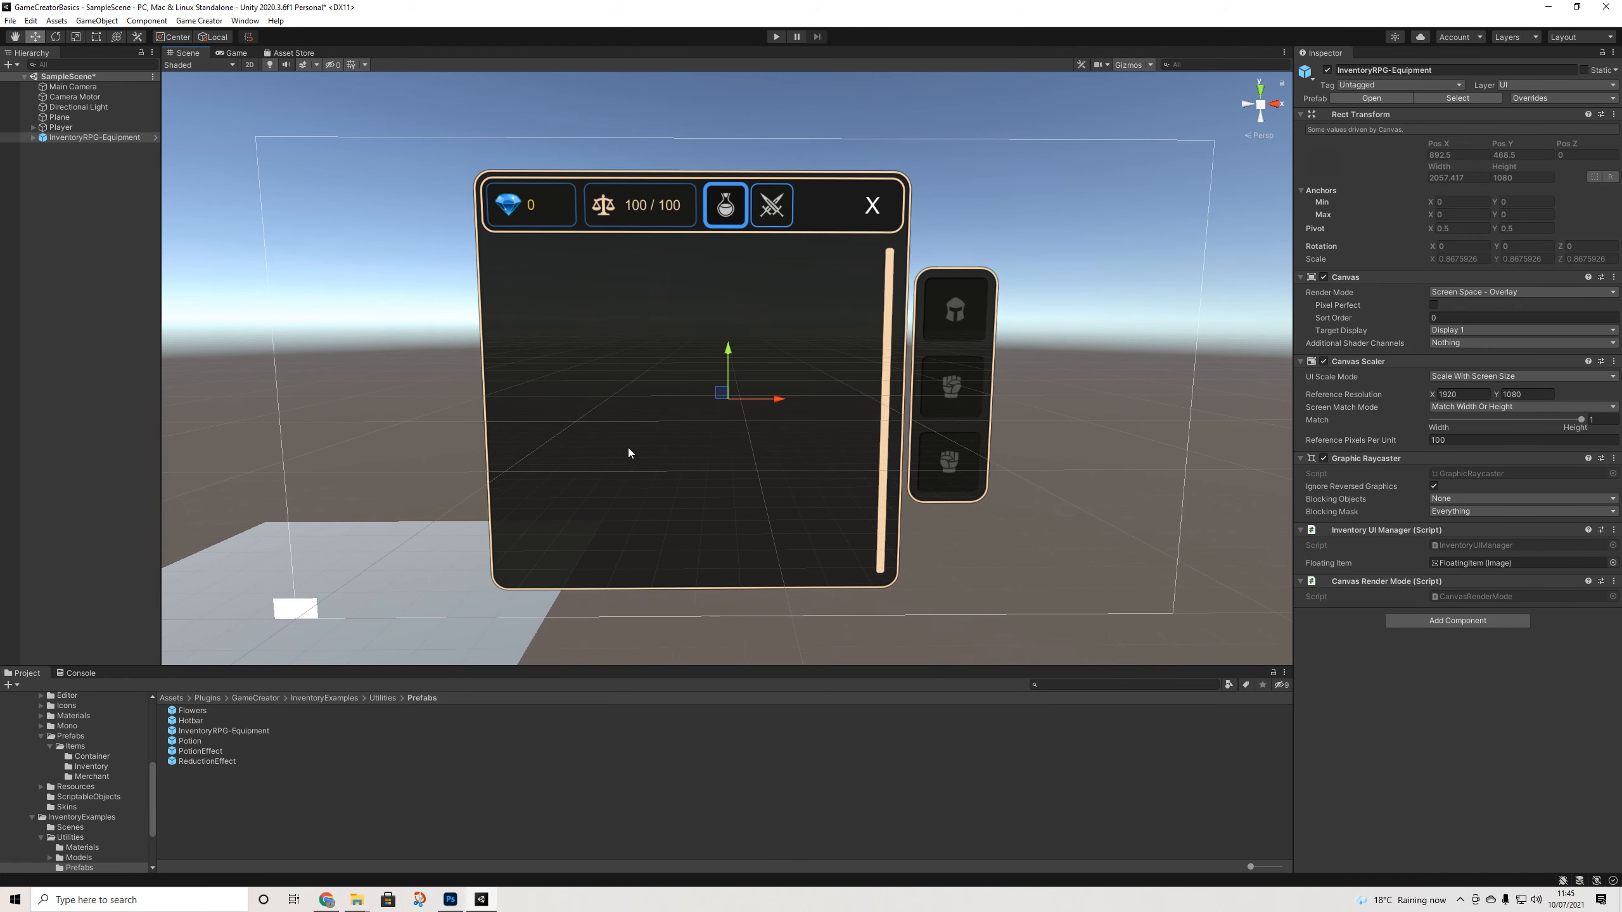
middle_drag(654, 442, 671, 439)
alt+drag(712, 433, 716, 424)
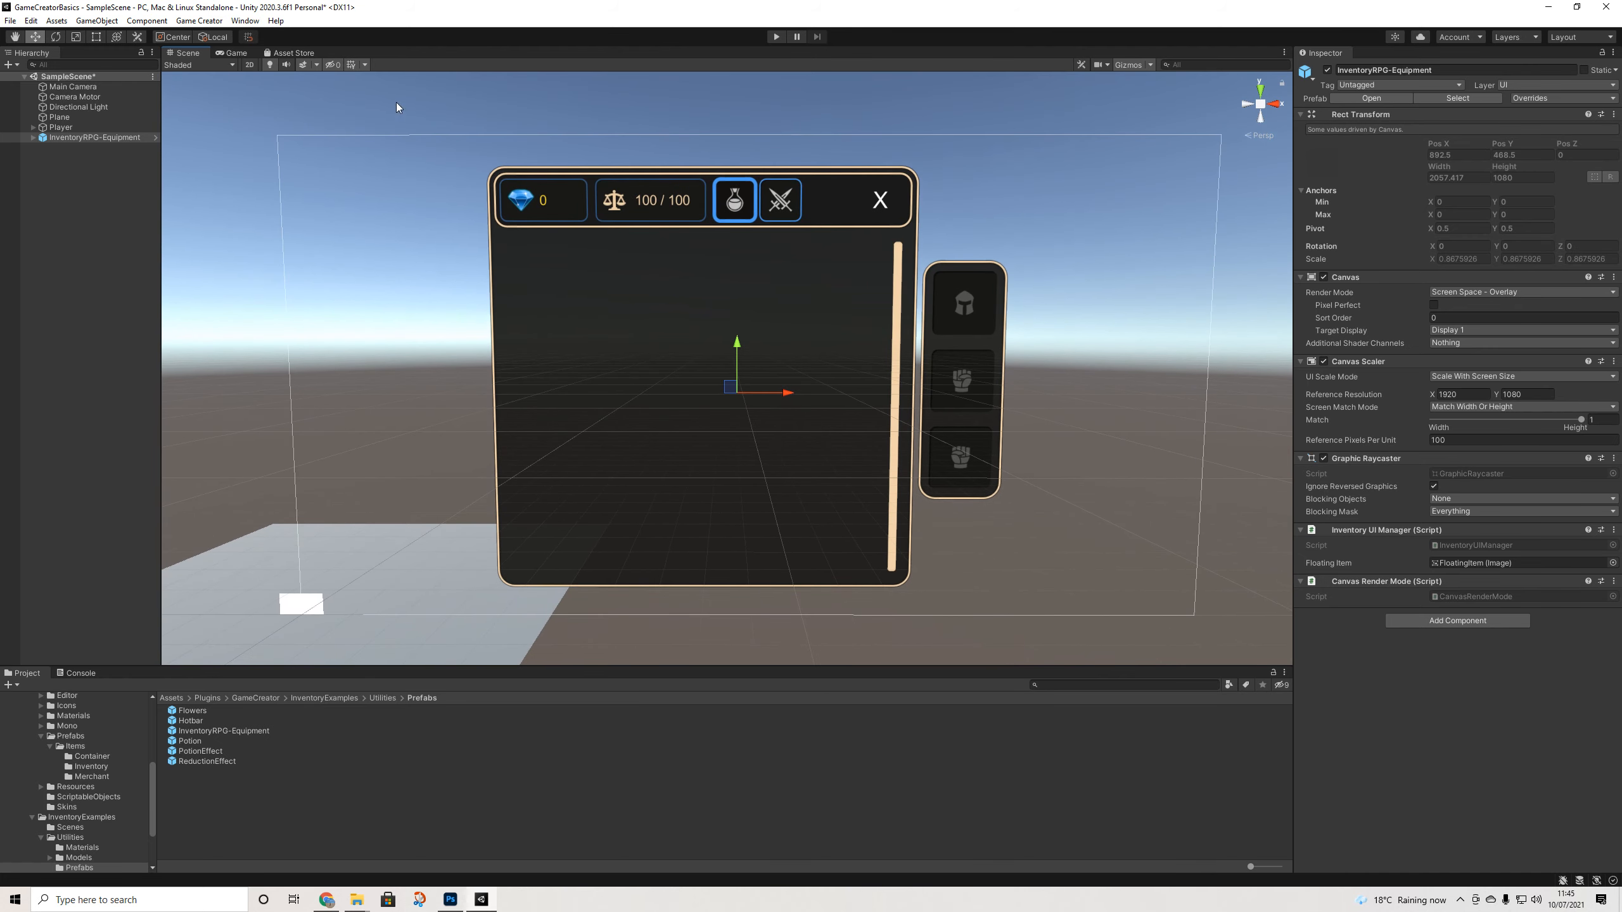
click(249, 65)
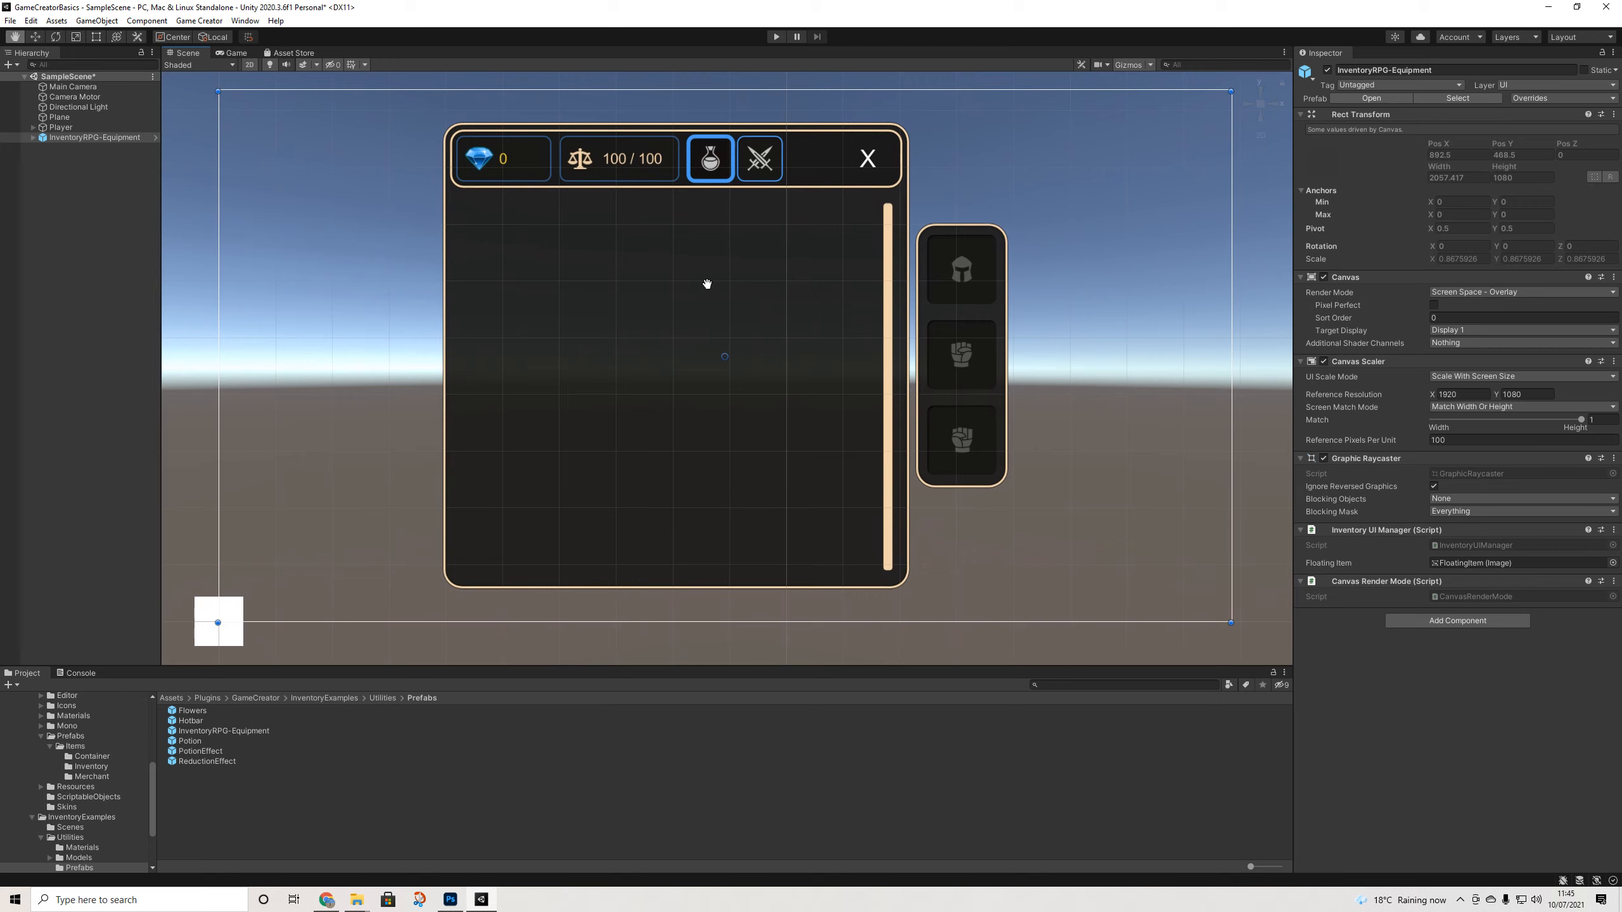
key(t)
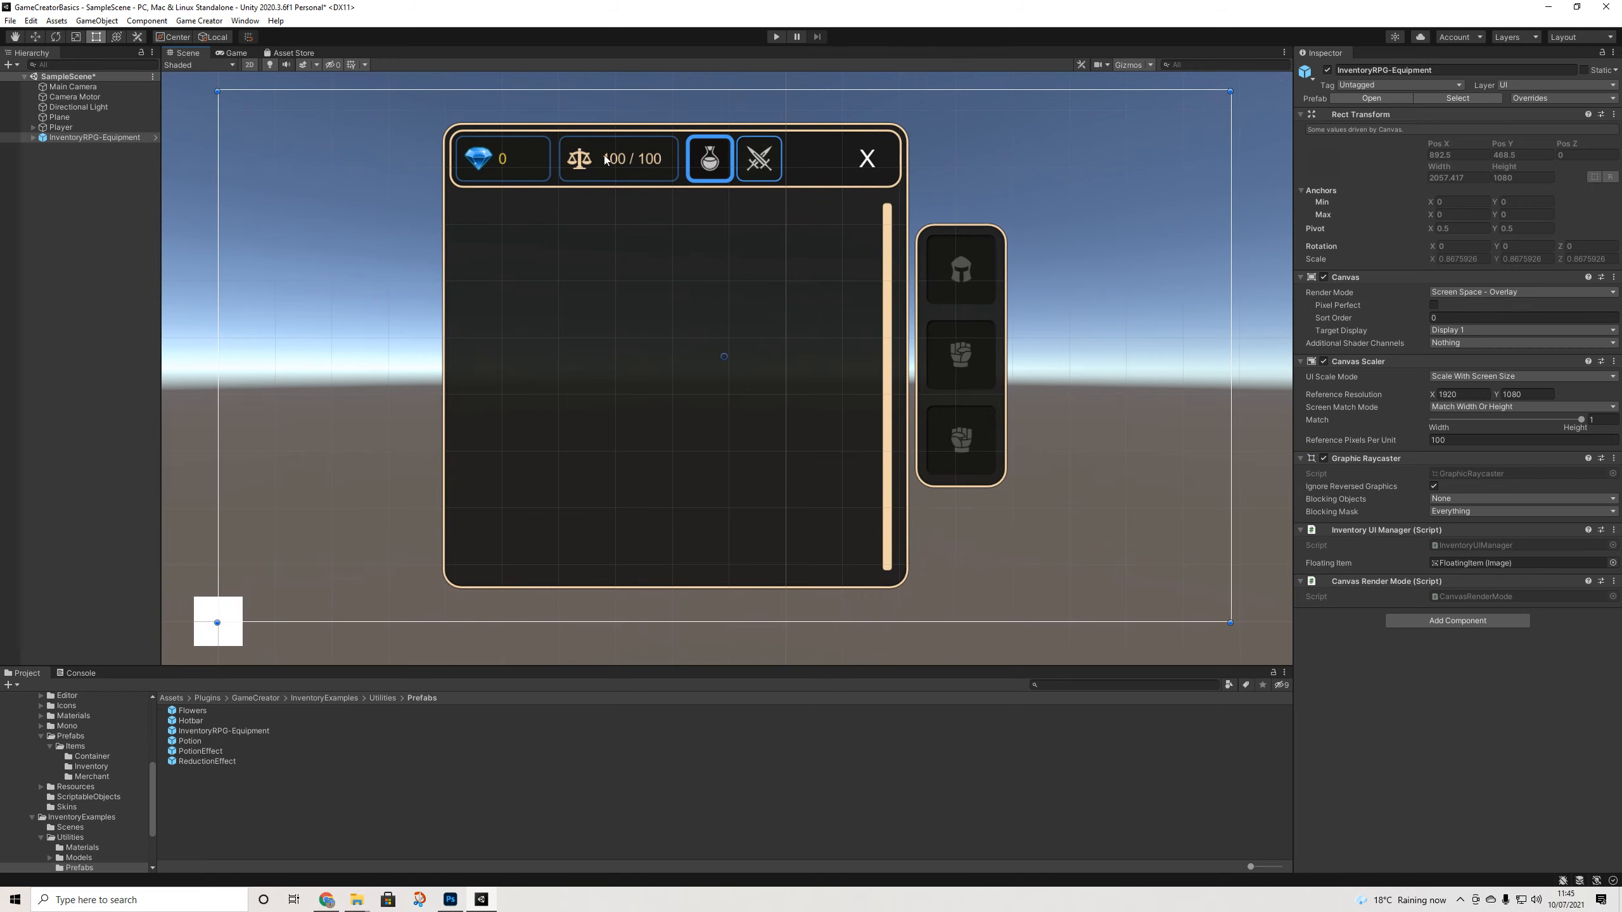
Unpack the InventoryRPG-Equipment prefab instance in the scene
right_click(88, 137)
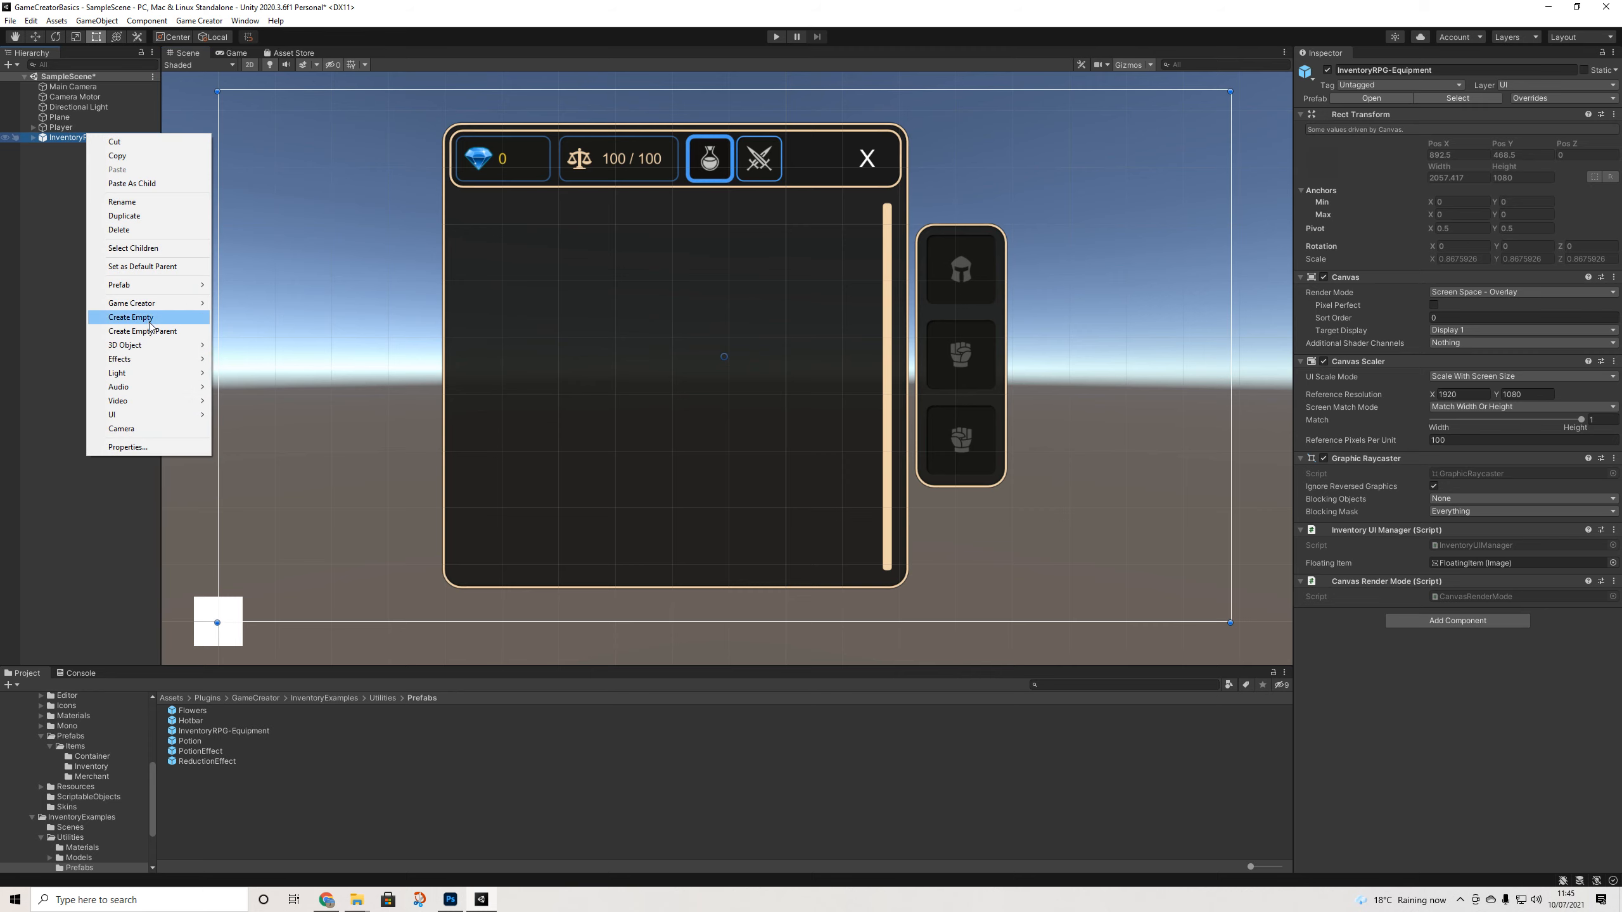
mouse_move(153, 286)
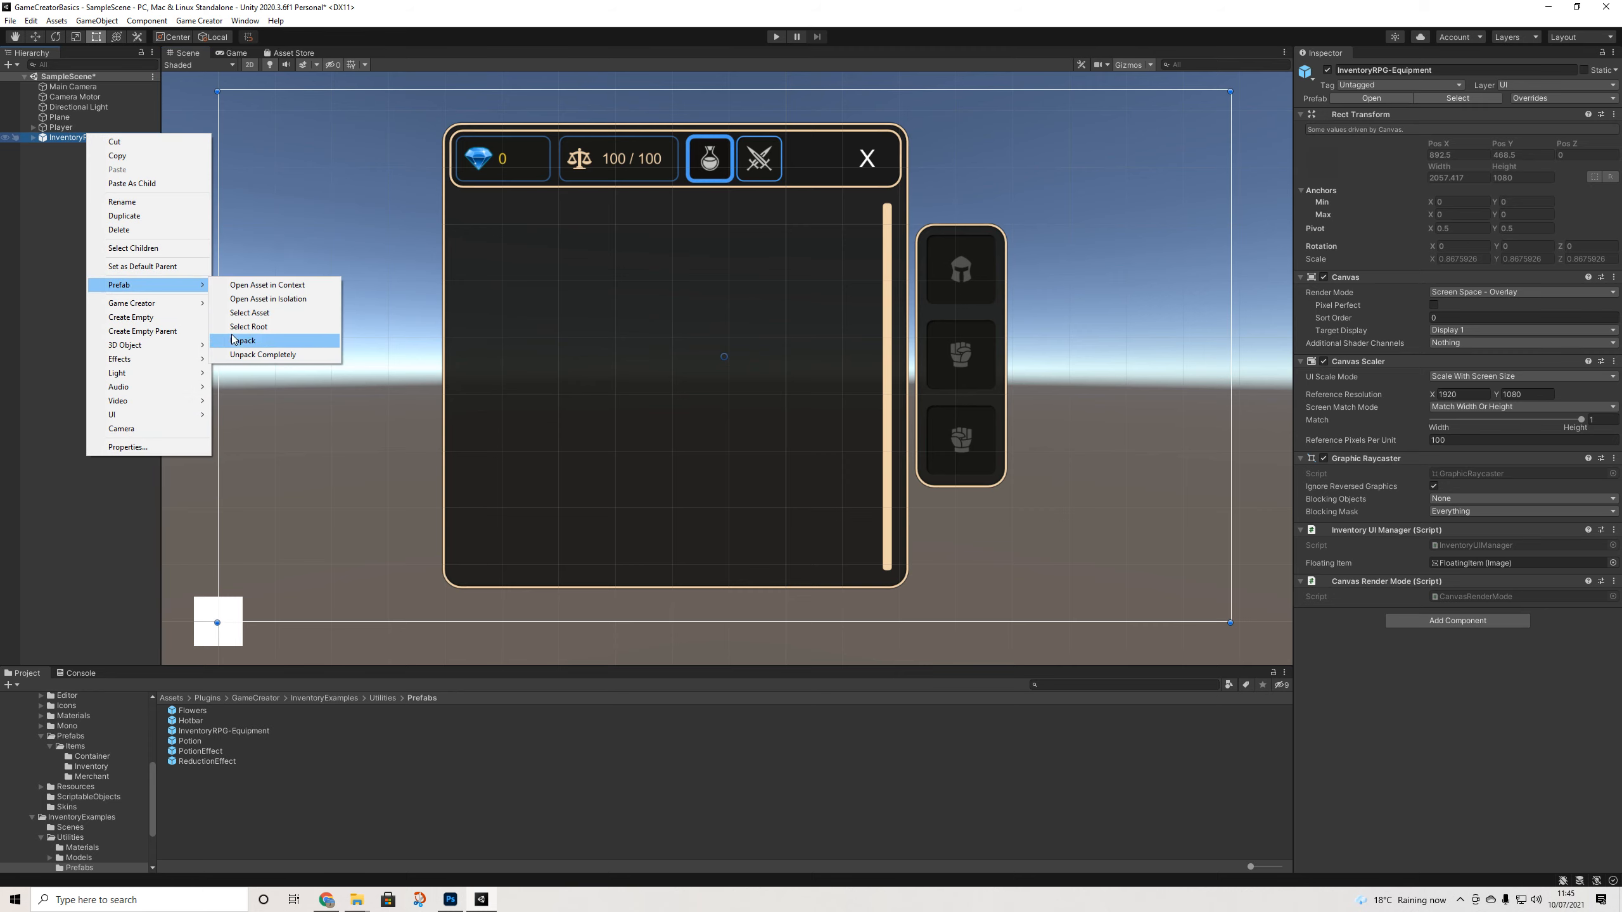
click(234, 340)
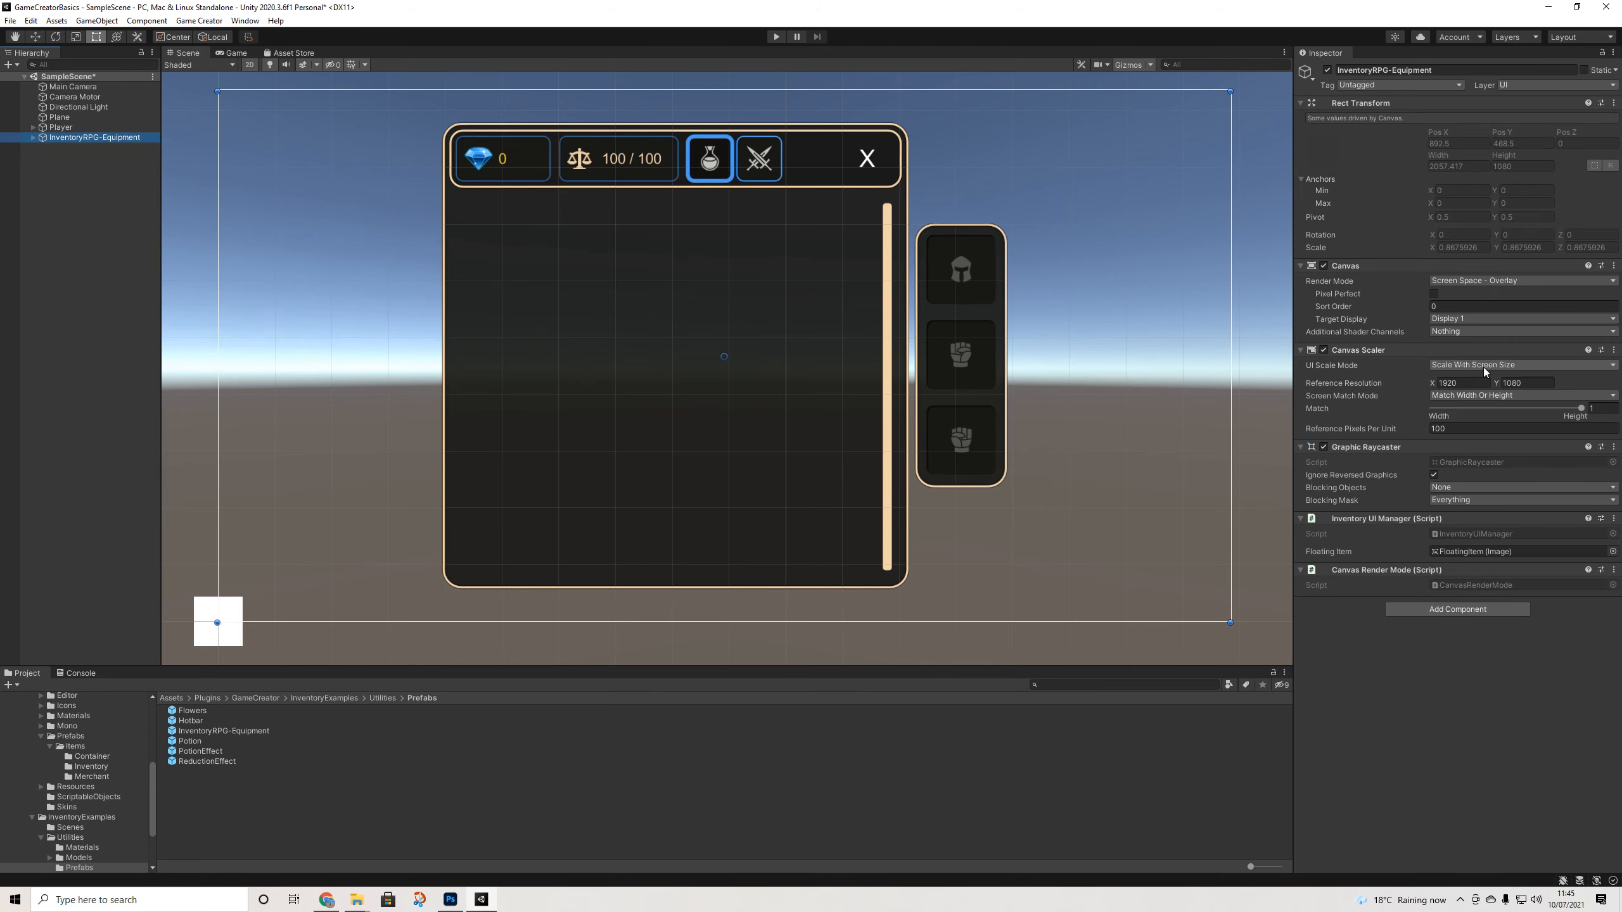
Expand the InventoryRPG-Equipment object and locate the child referenced as Floating Item in its Inventory UI Manager
click(33, 140)
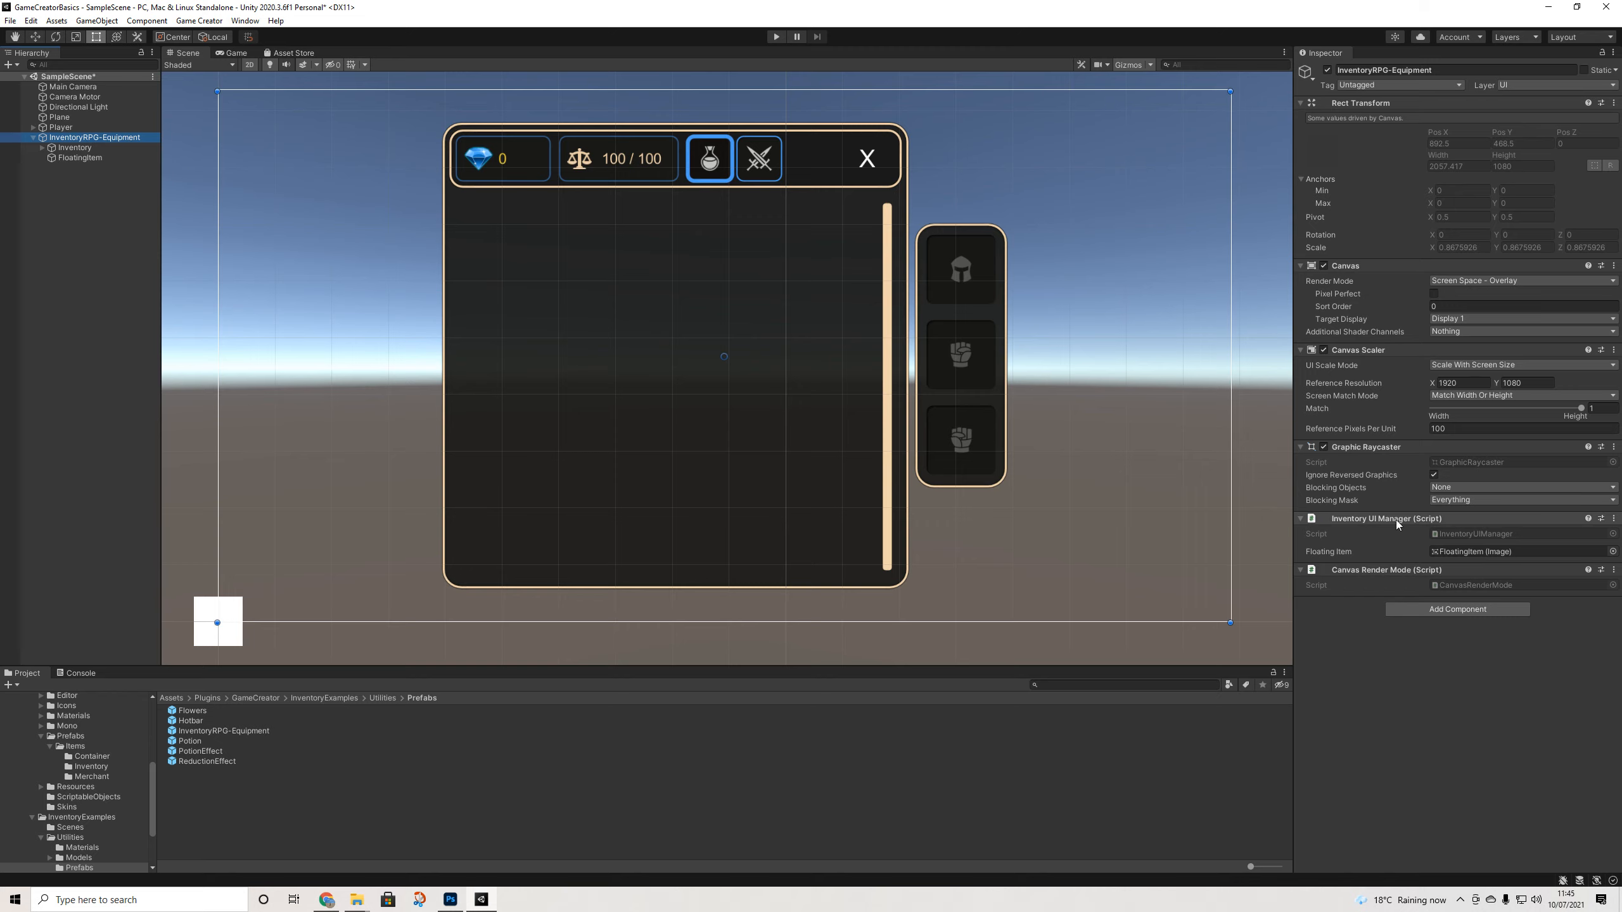
click(1467, 551)
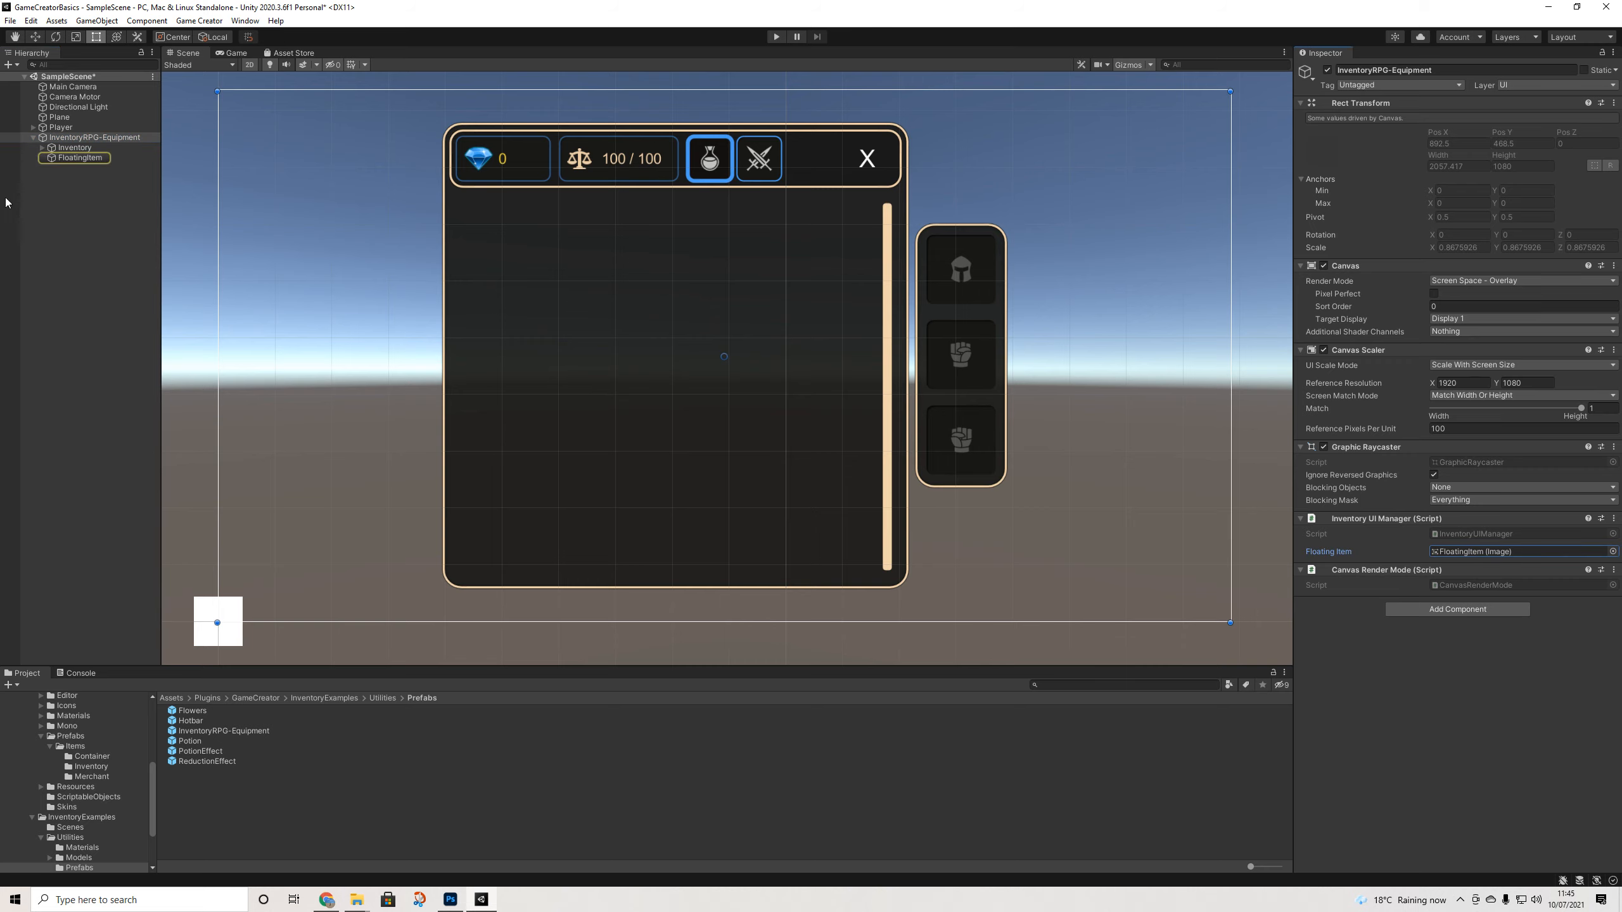
Examine the components of the FloatingItem, InventoryRPG-Equipment and Inventory objects in the scene
click(74, 147)
click(104, 200)
click(96, 157)
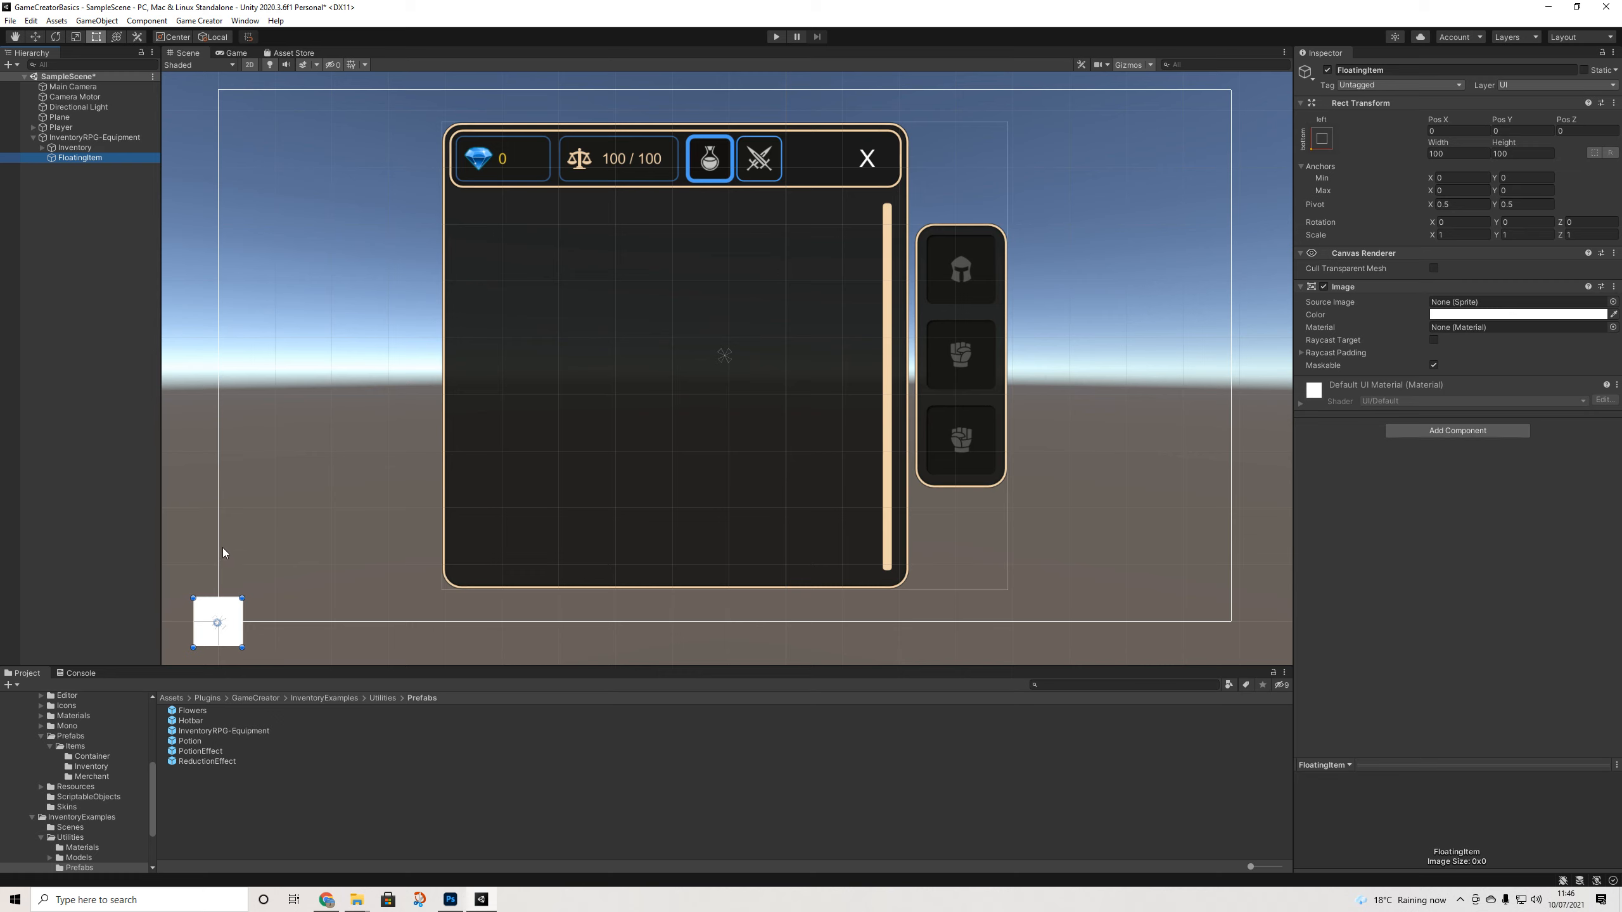
click(76, 148)
click(84, 138)
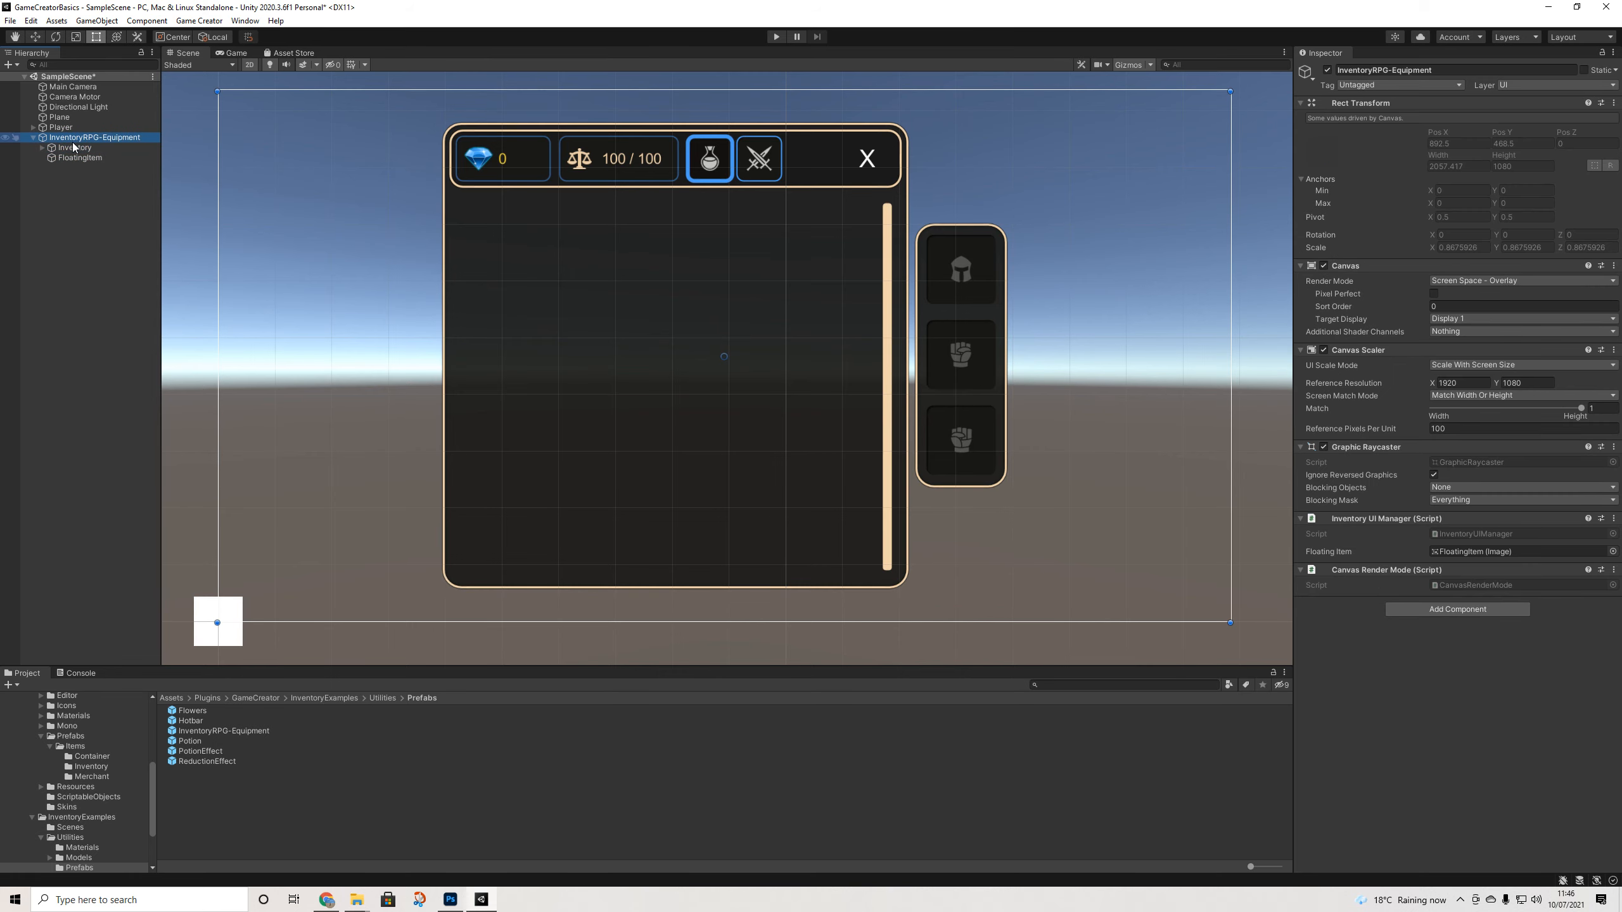
click(79, 148)
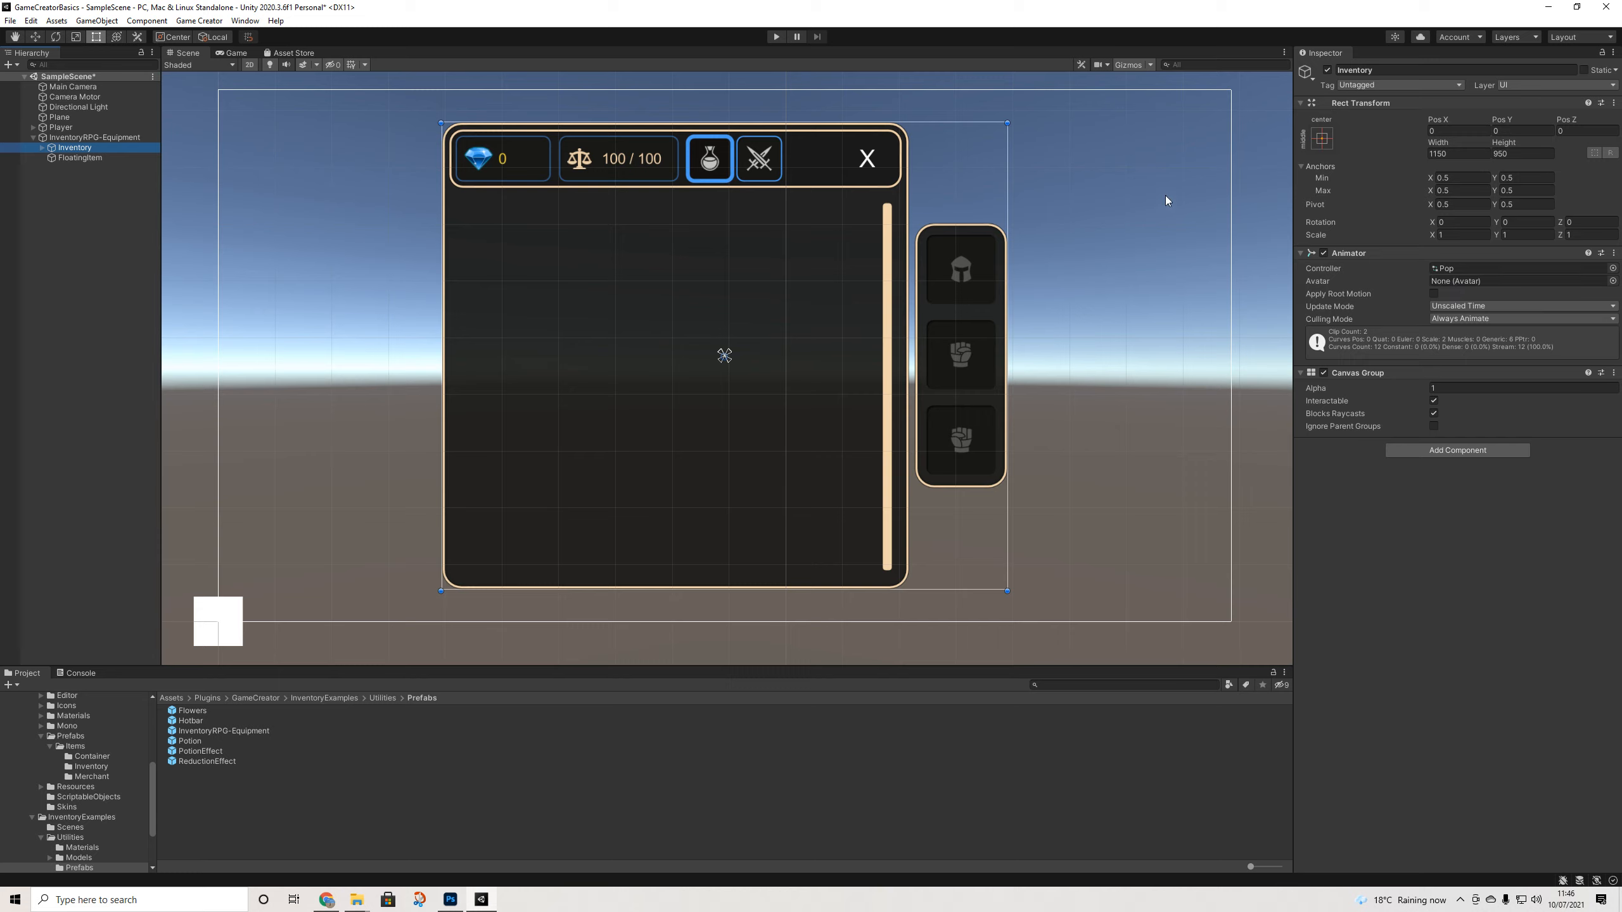
Collapse the InventoryRPG-Equipment object's hierarchy and deactivate the object in the scene
click(33, 138)
click(35, 157)
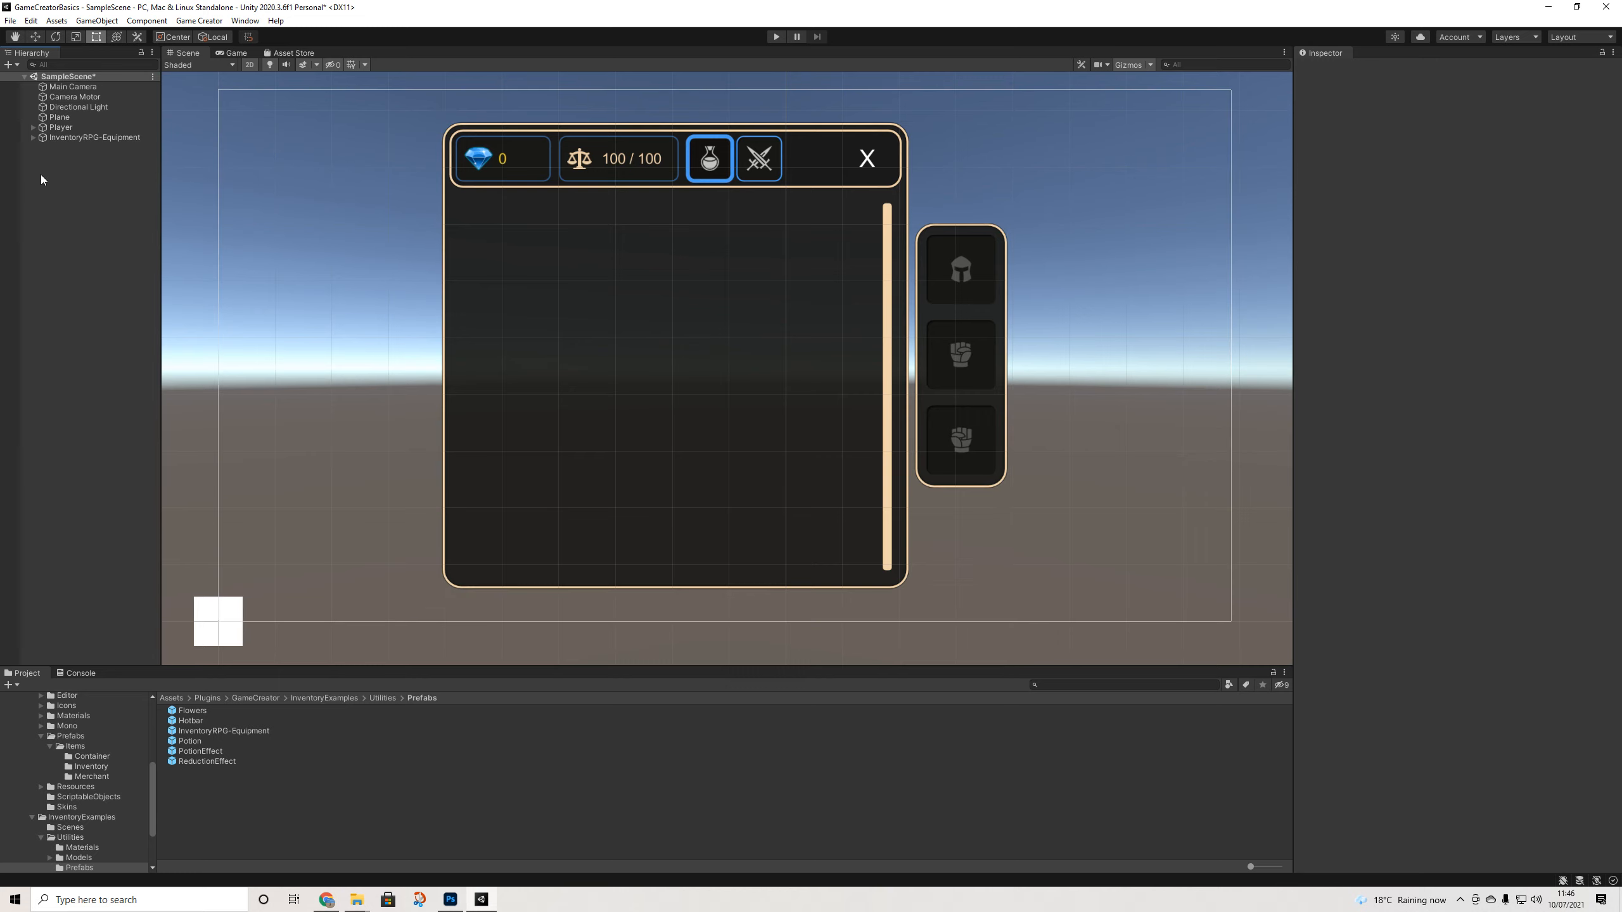
right_click(43, 173)
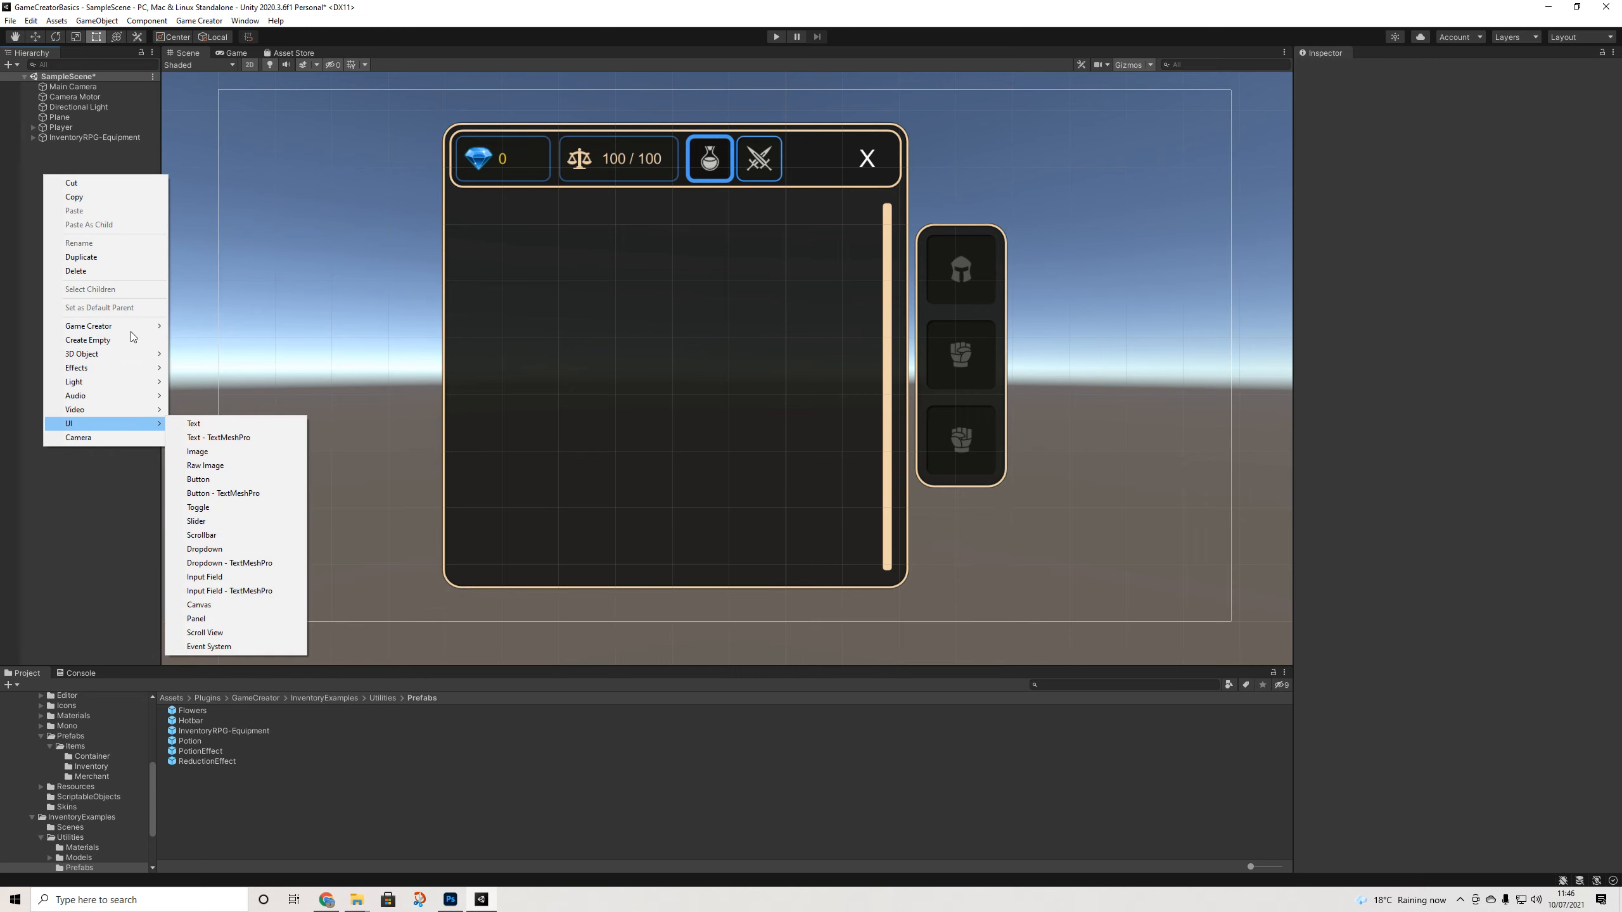
click(95, 137)
click(1327, 70)
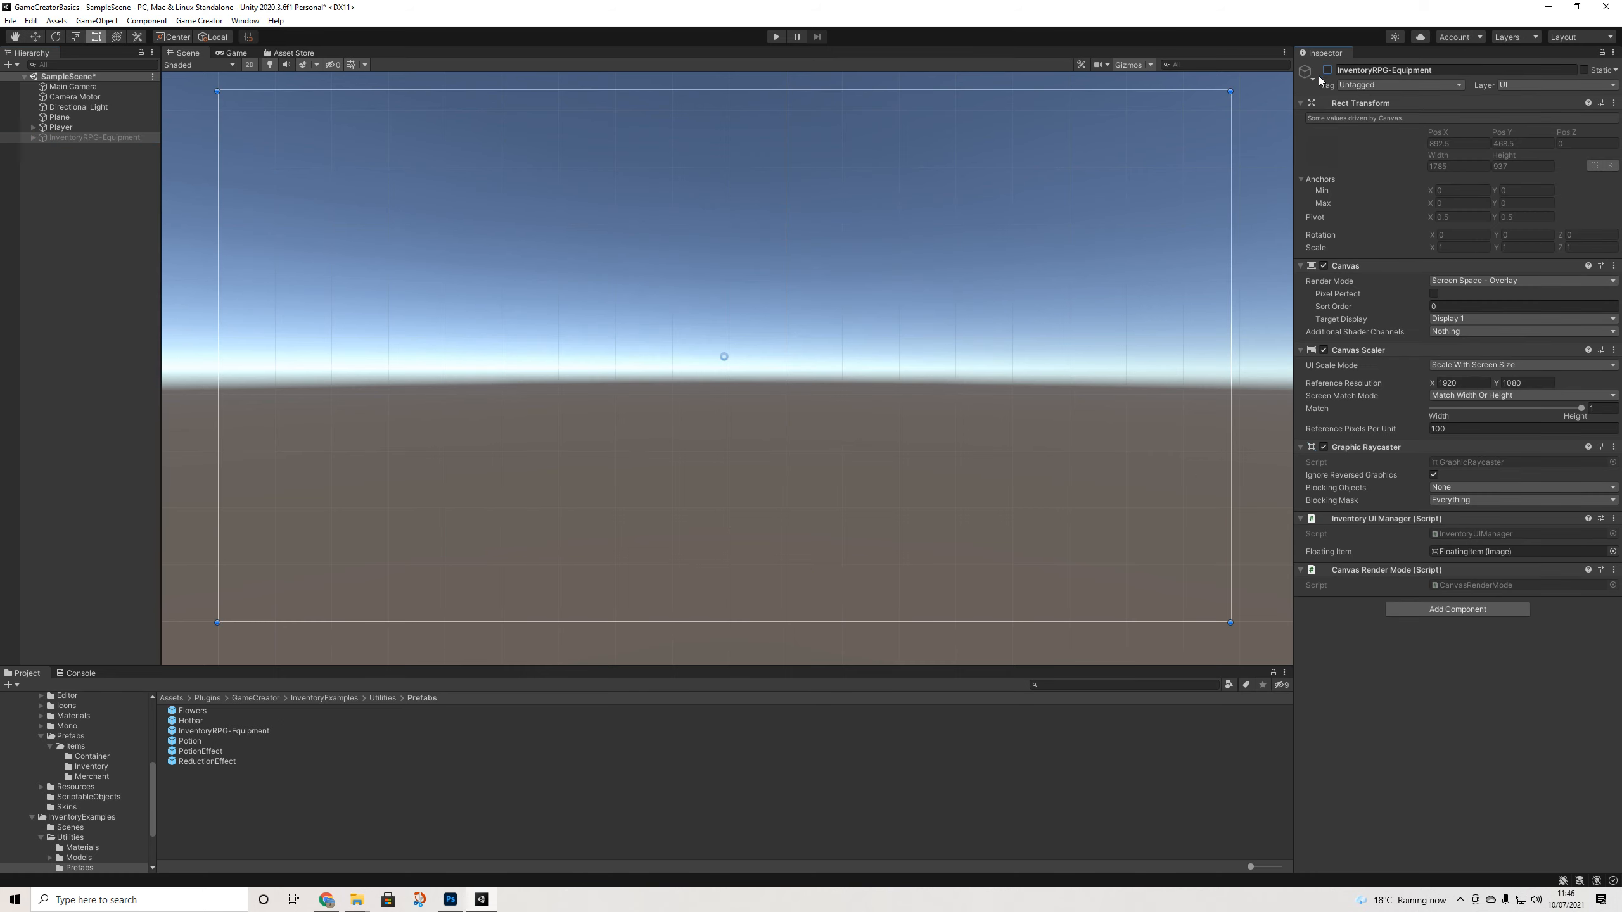
right_click(97, 175)
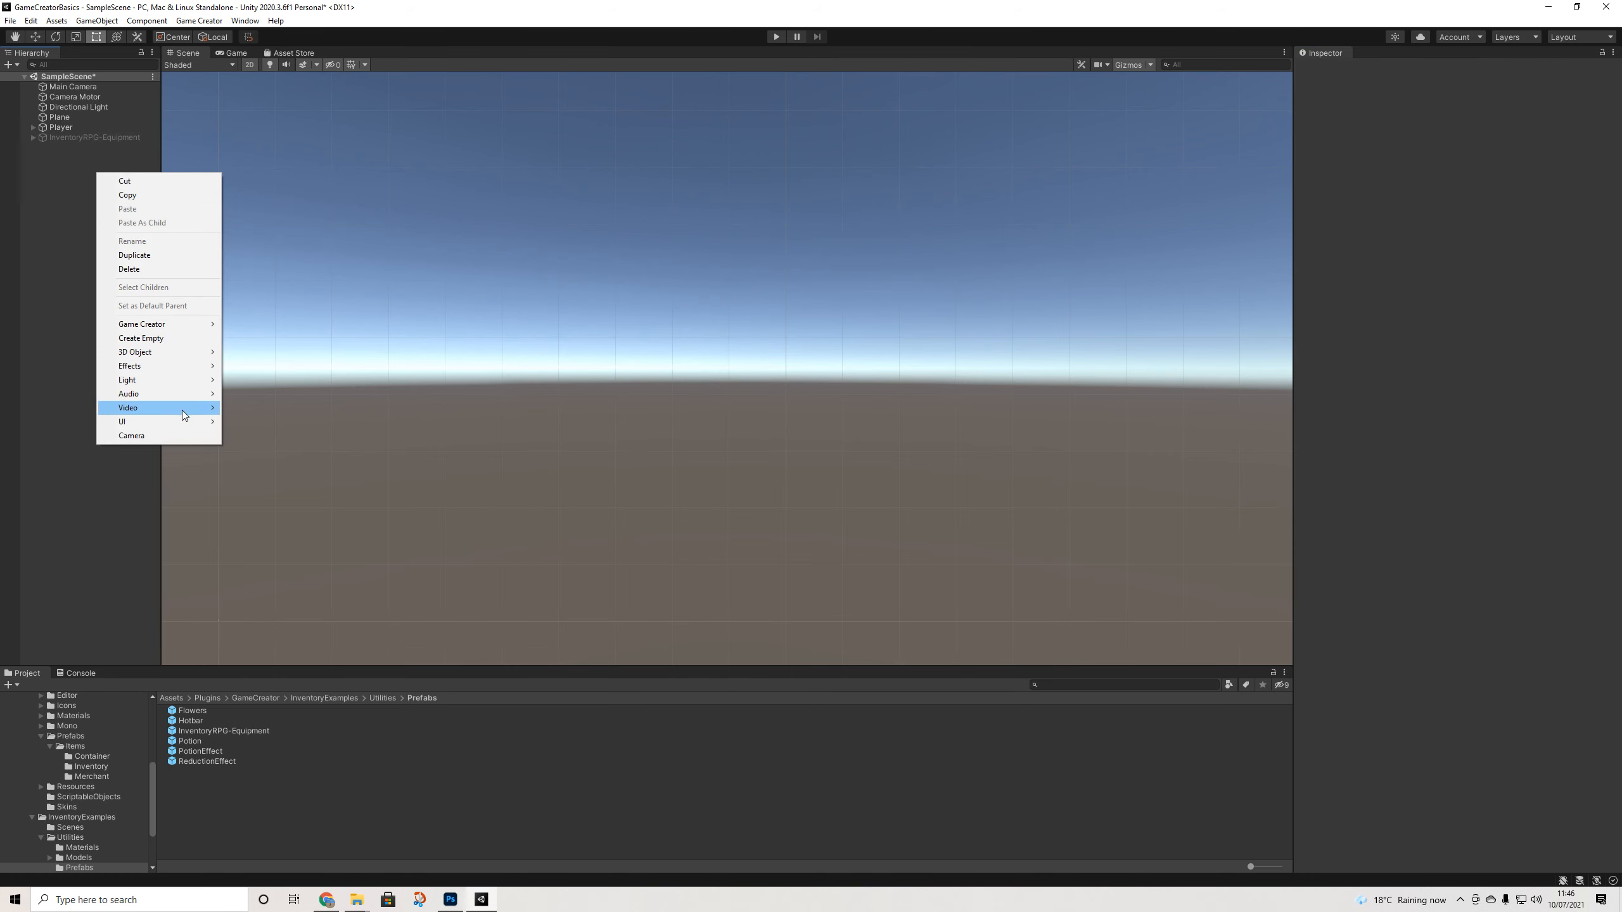
mouse_move(173, 422)
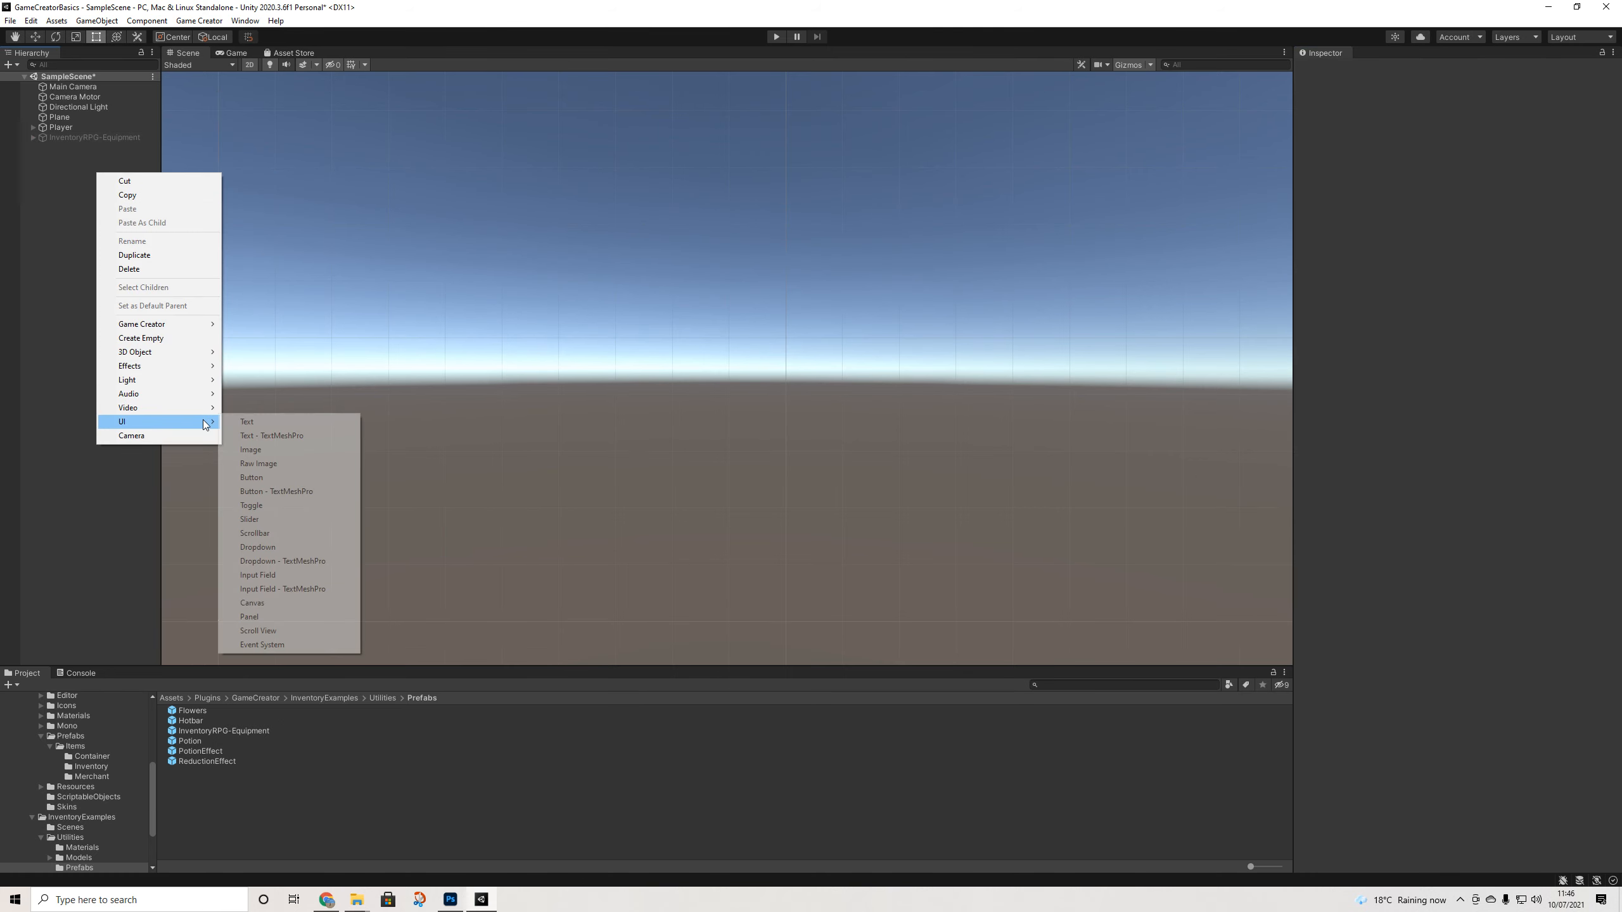
click(259, 465)
text(ig)
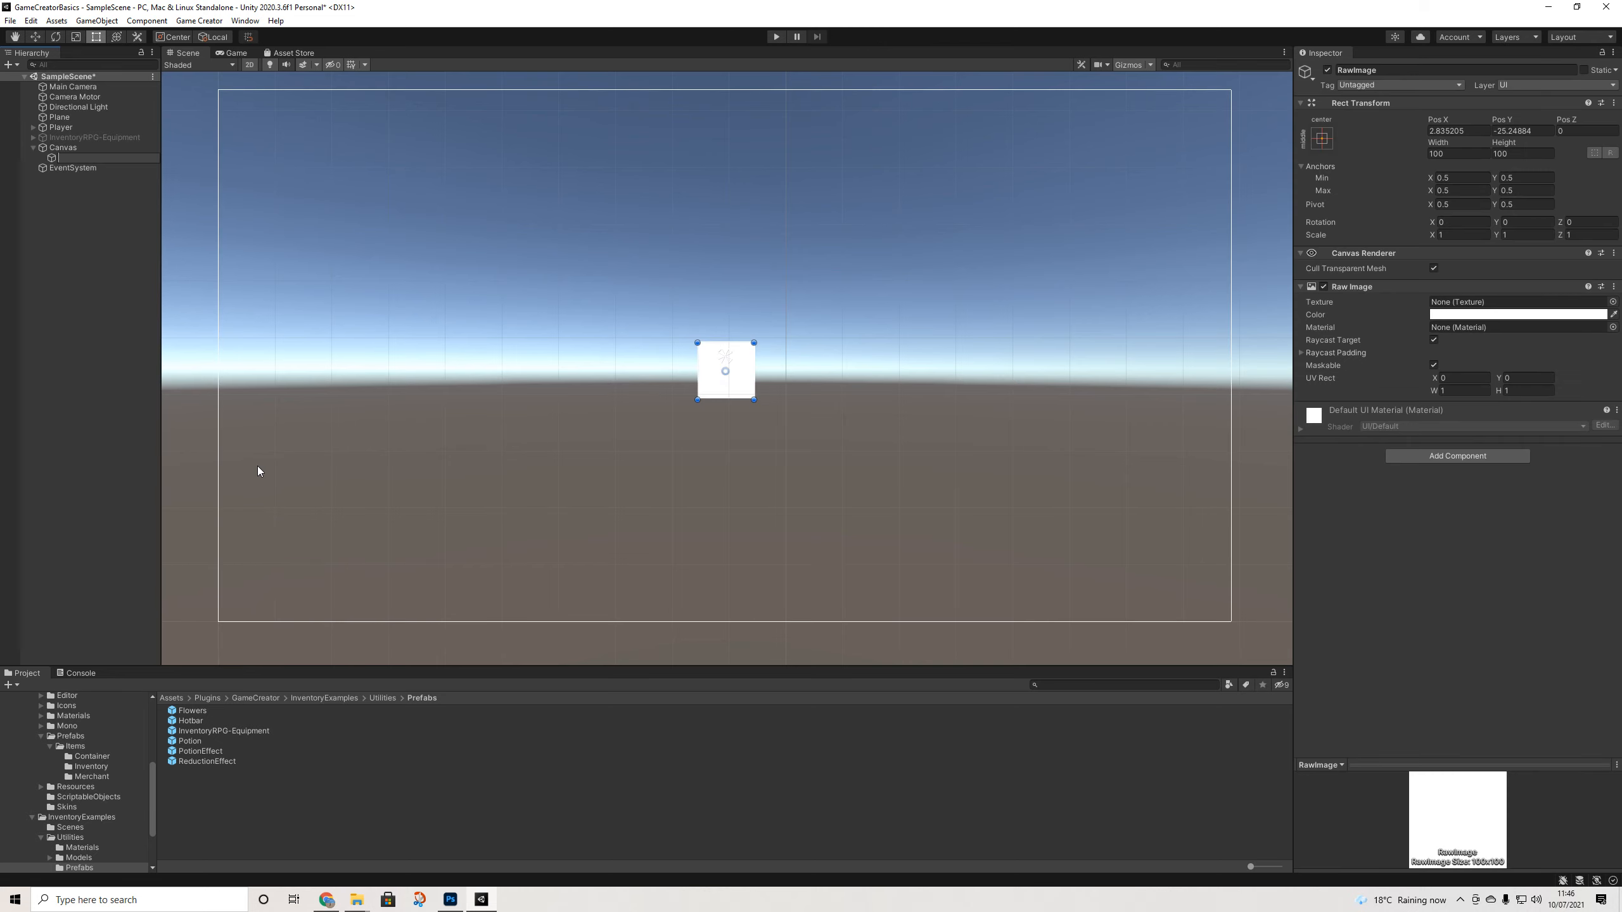
click(127, 301)
key(ctrl+z)
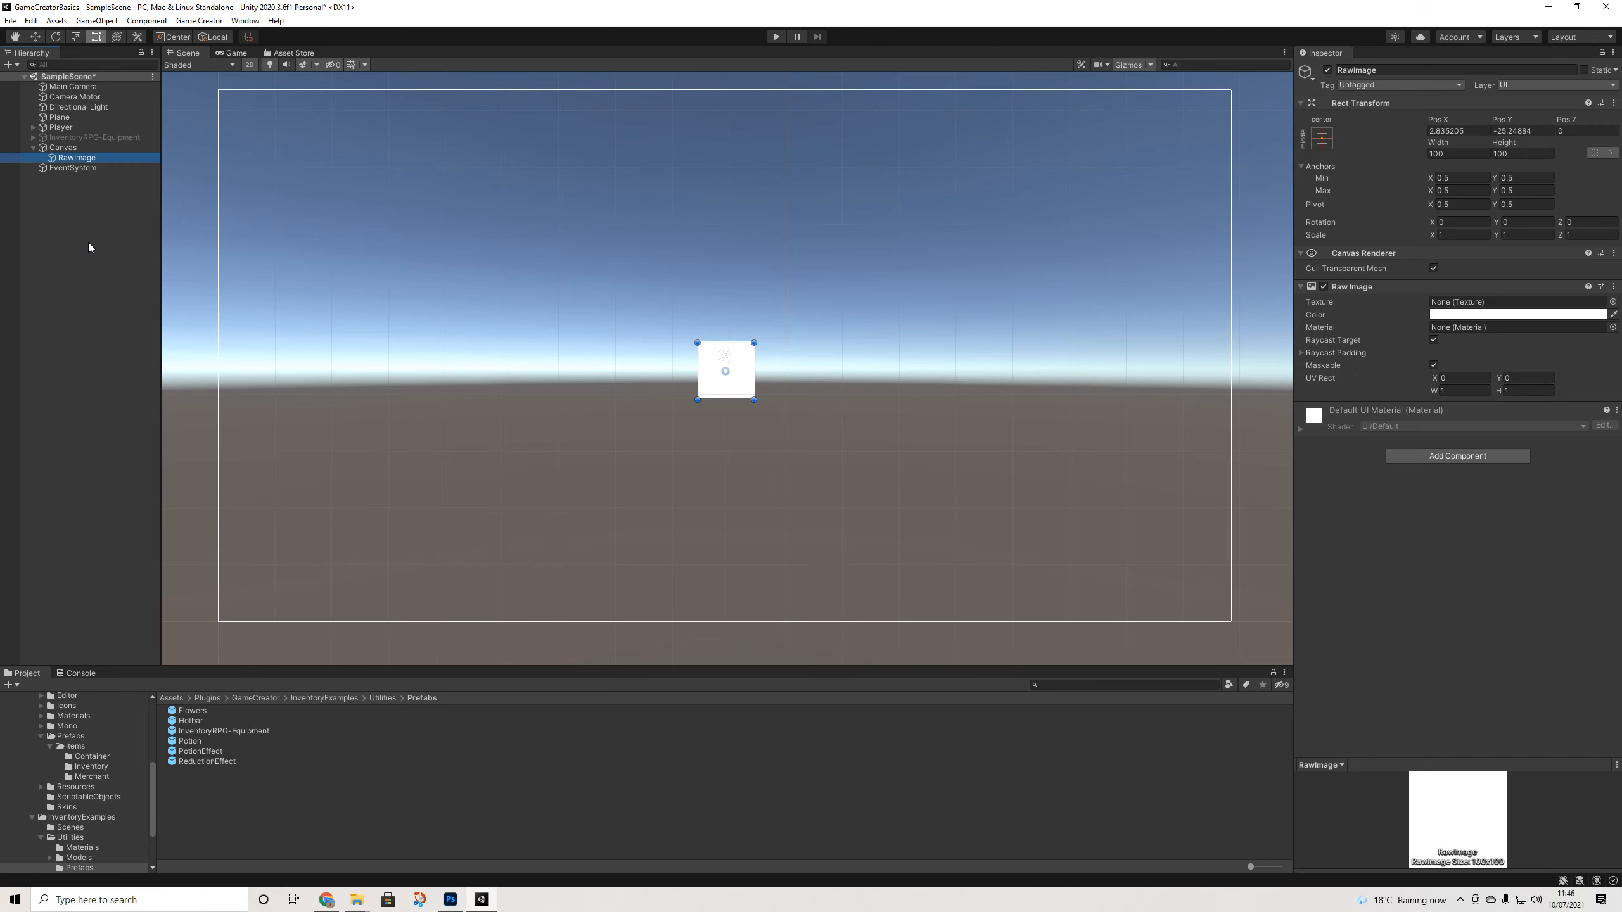
key(ctrl+z)
Create a Game Creator Trigger object in the scene and change its trigger type to On Key Down
right_click(75, 206)
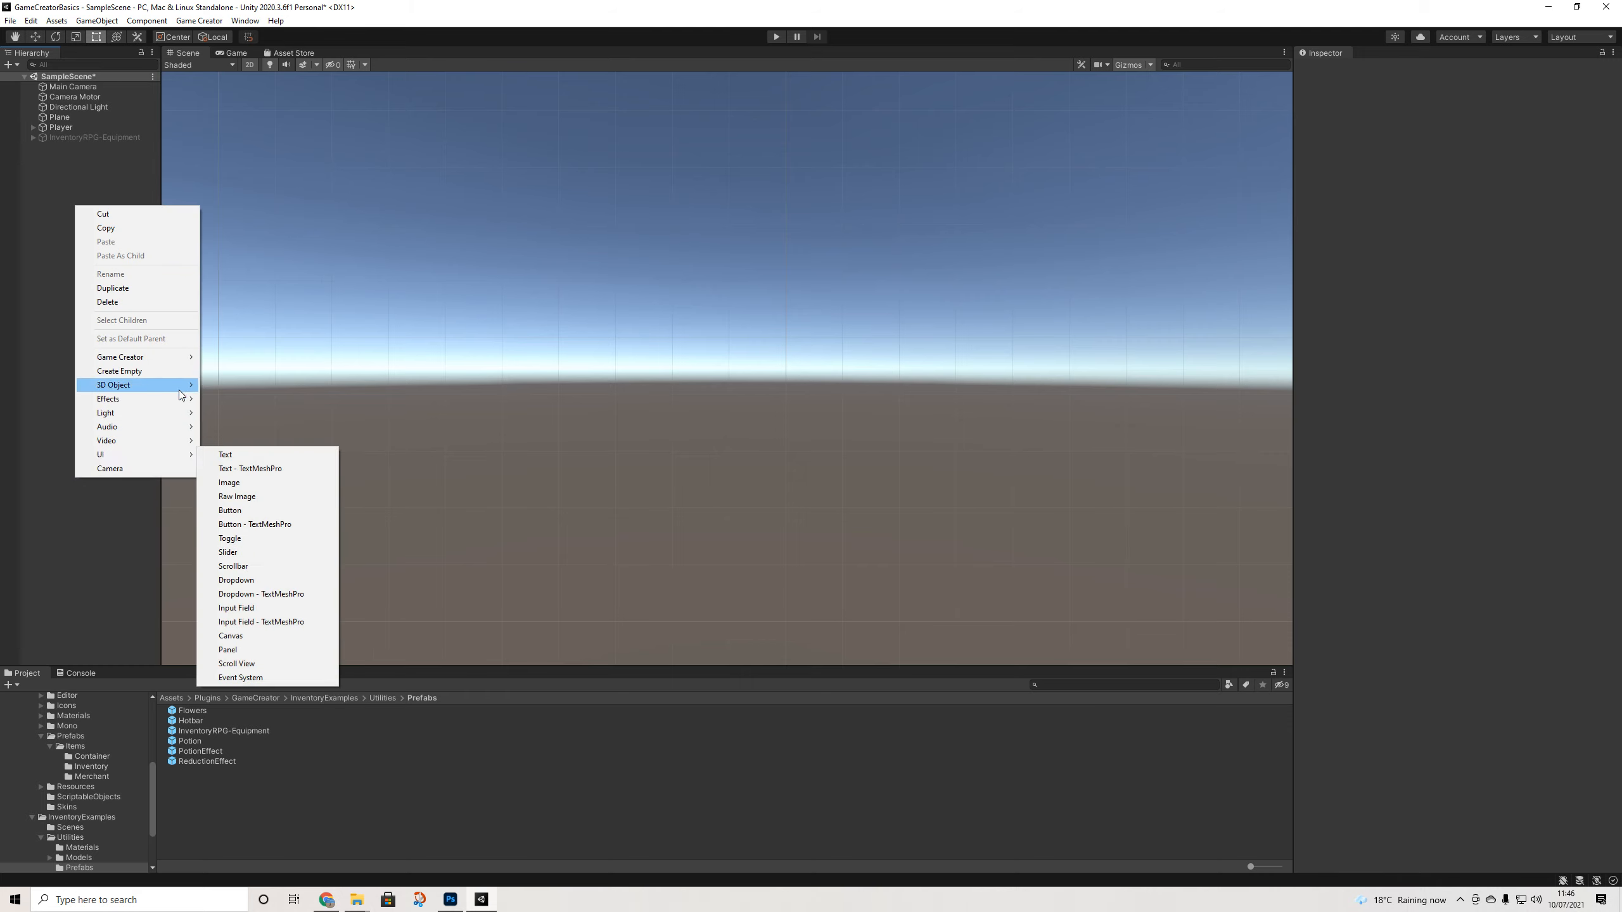
mouse_move(166, 357)
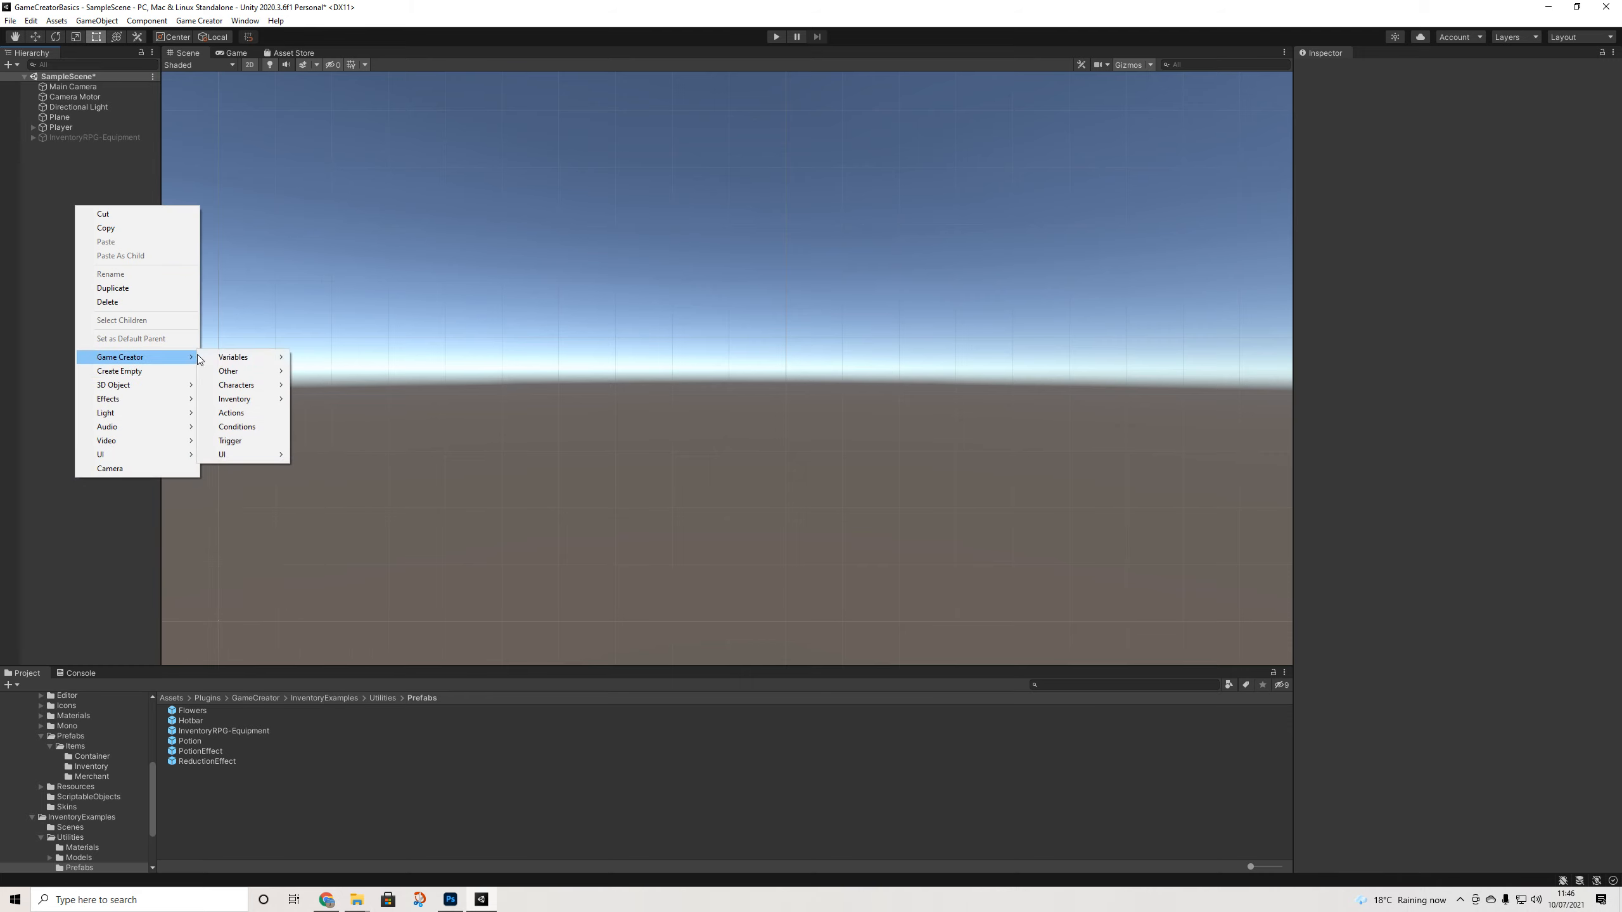
click(236, 441)
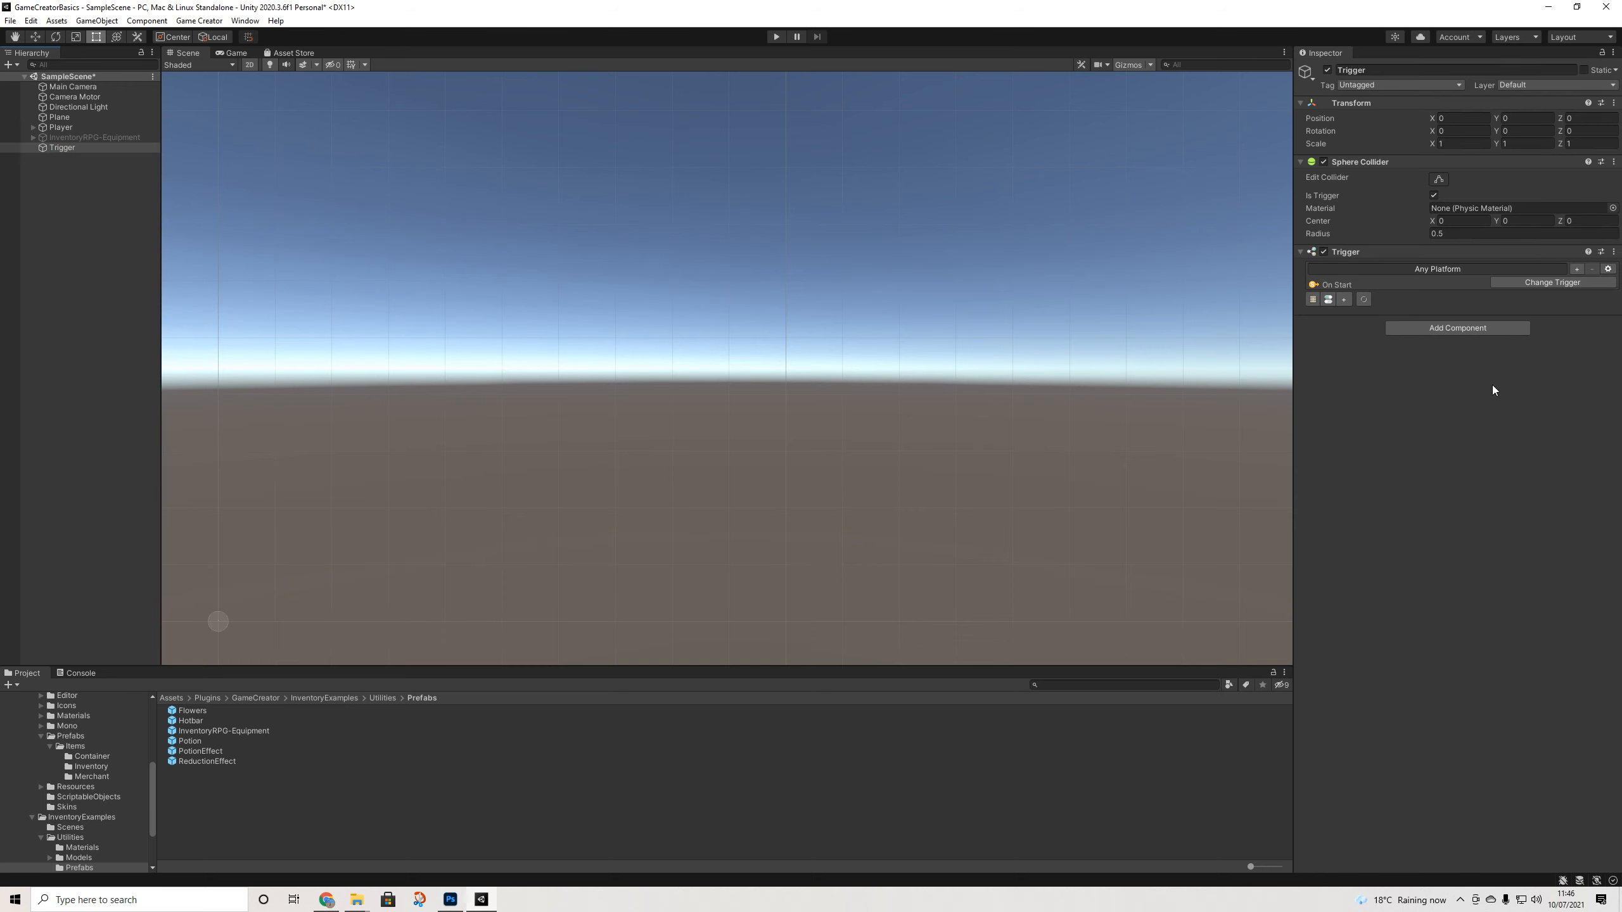
click(1526, 284)
text(key)
key(Down)
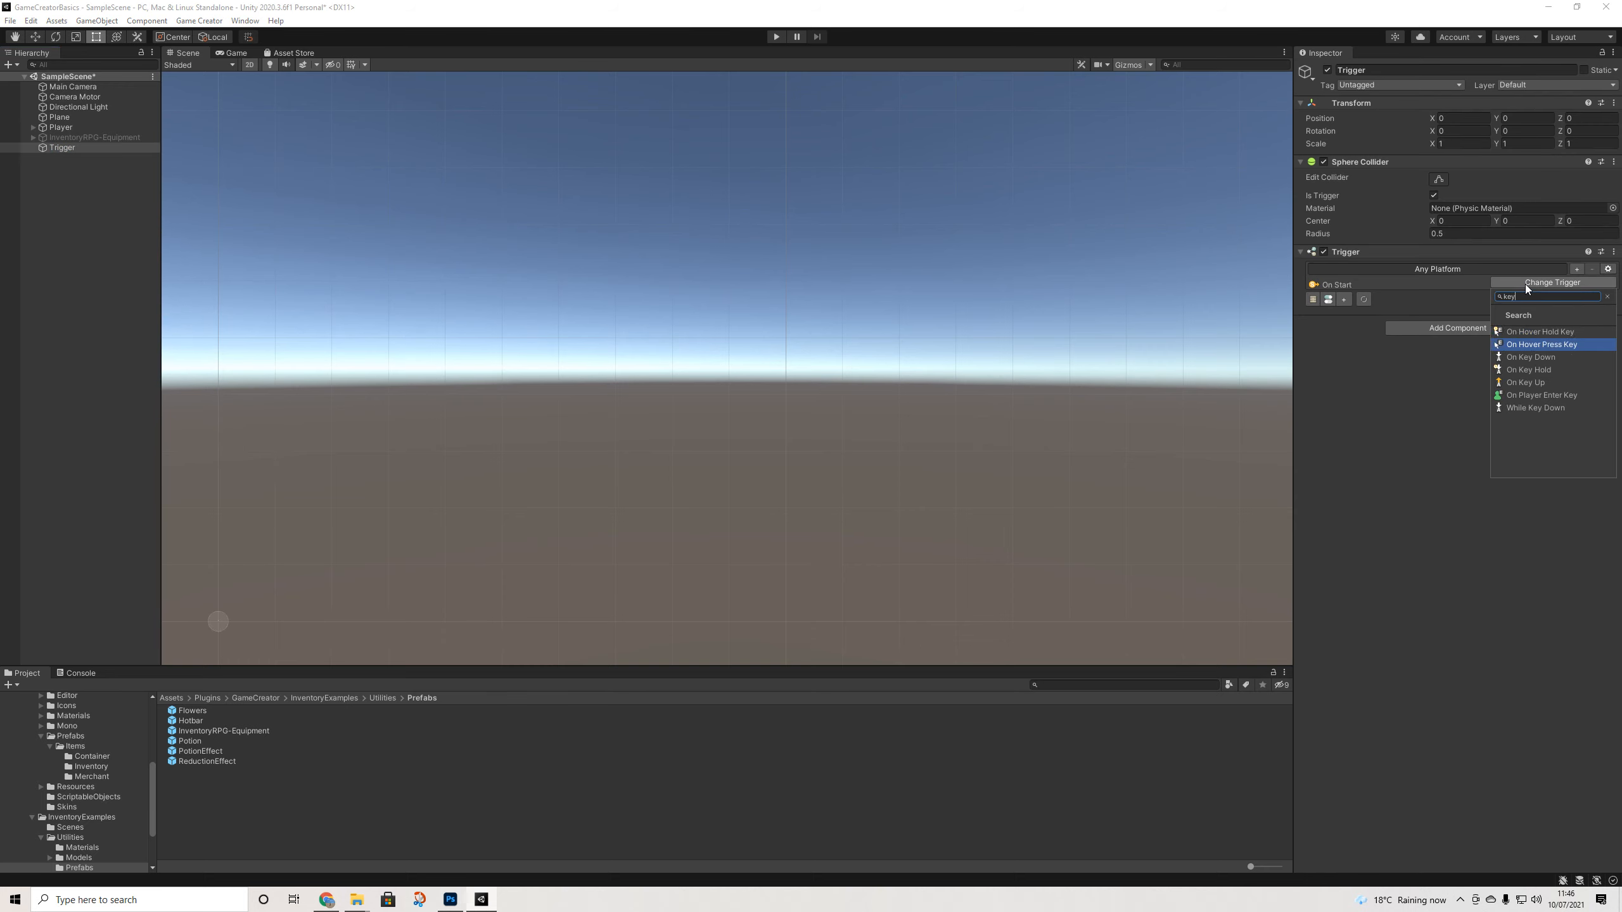
key(Down)
key(Return)
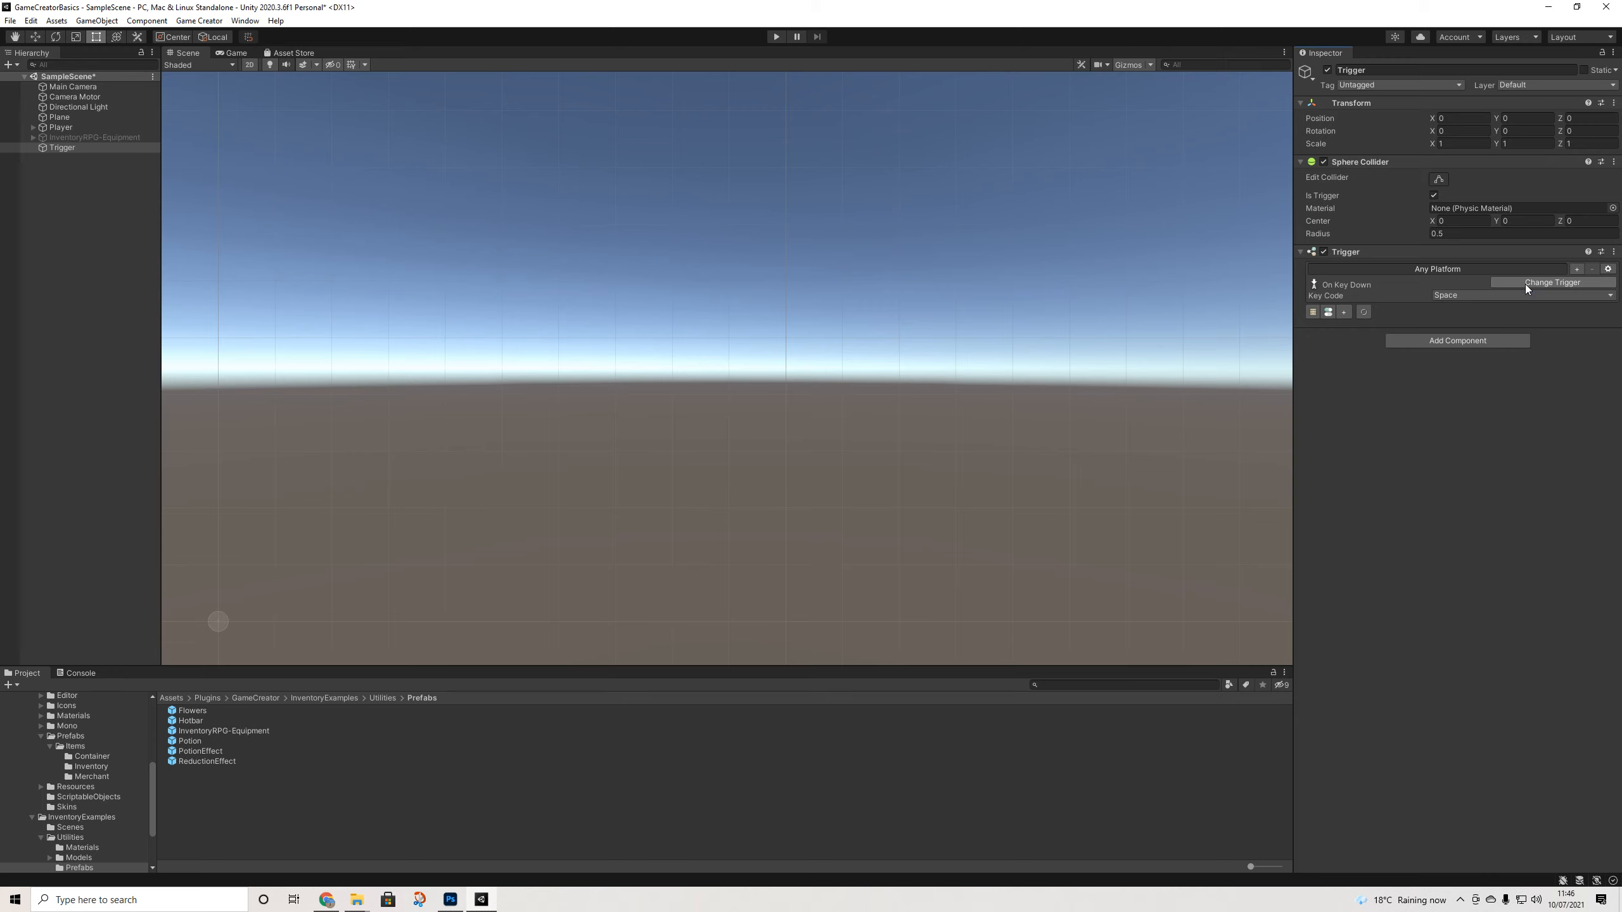
Attach a Conditions object to the Trigger and give it a clause with its own Then actions
click(1328, 312)
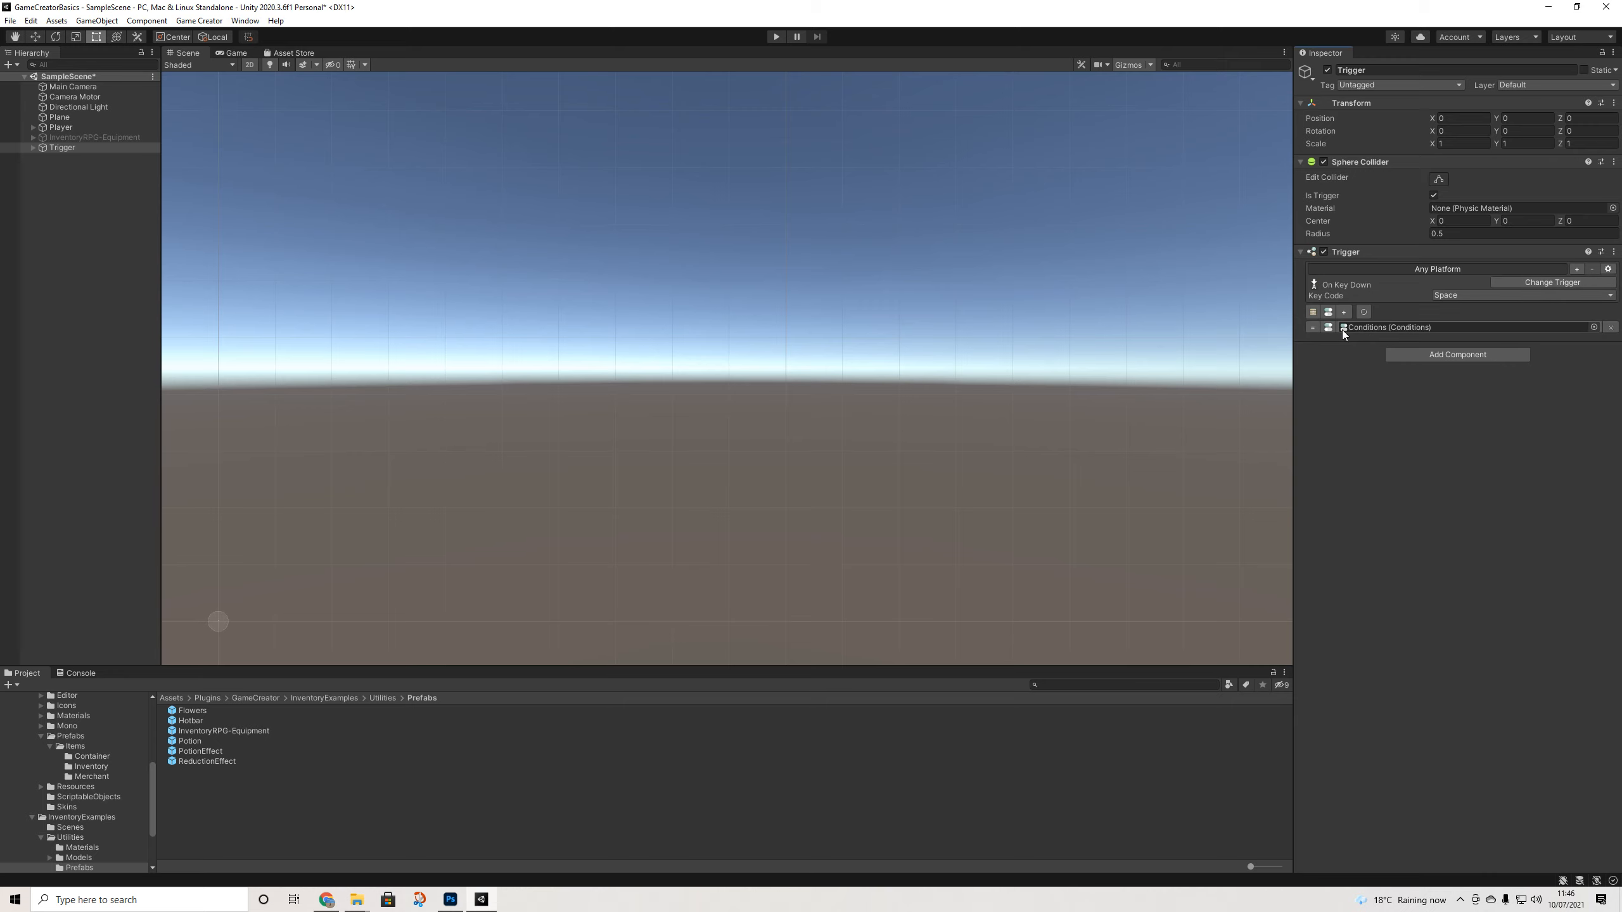
click(33, 147)
click(60, 159)
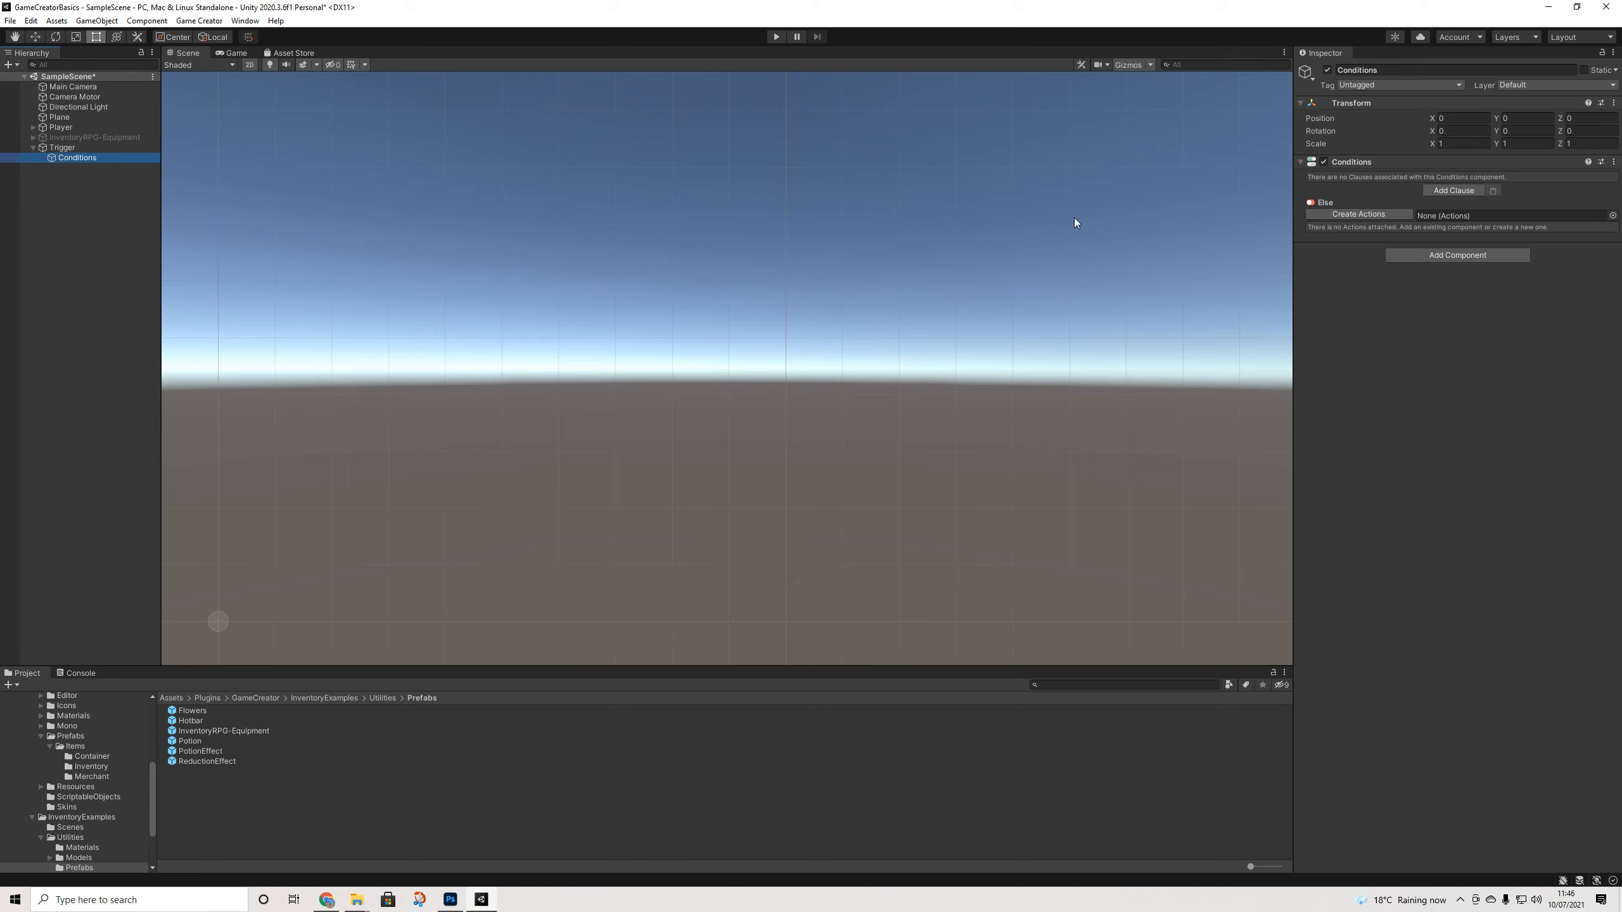
click(1435, 191)
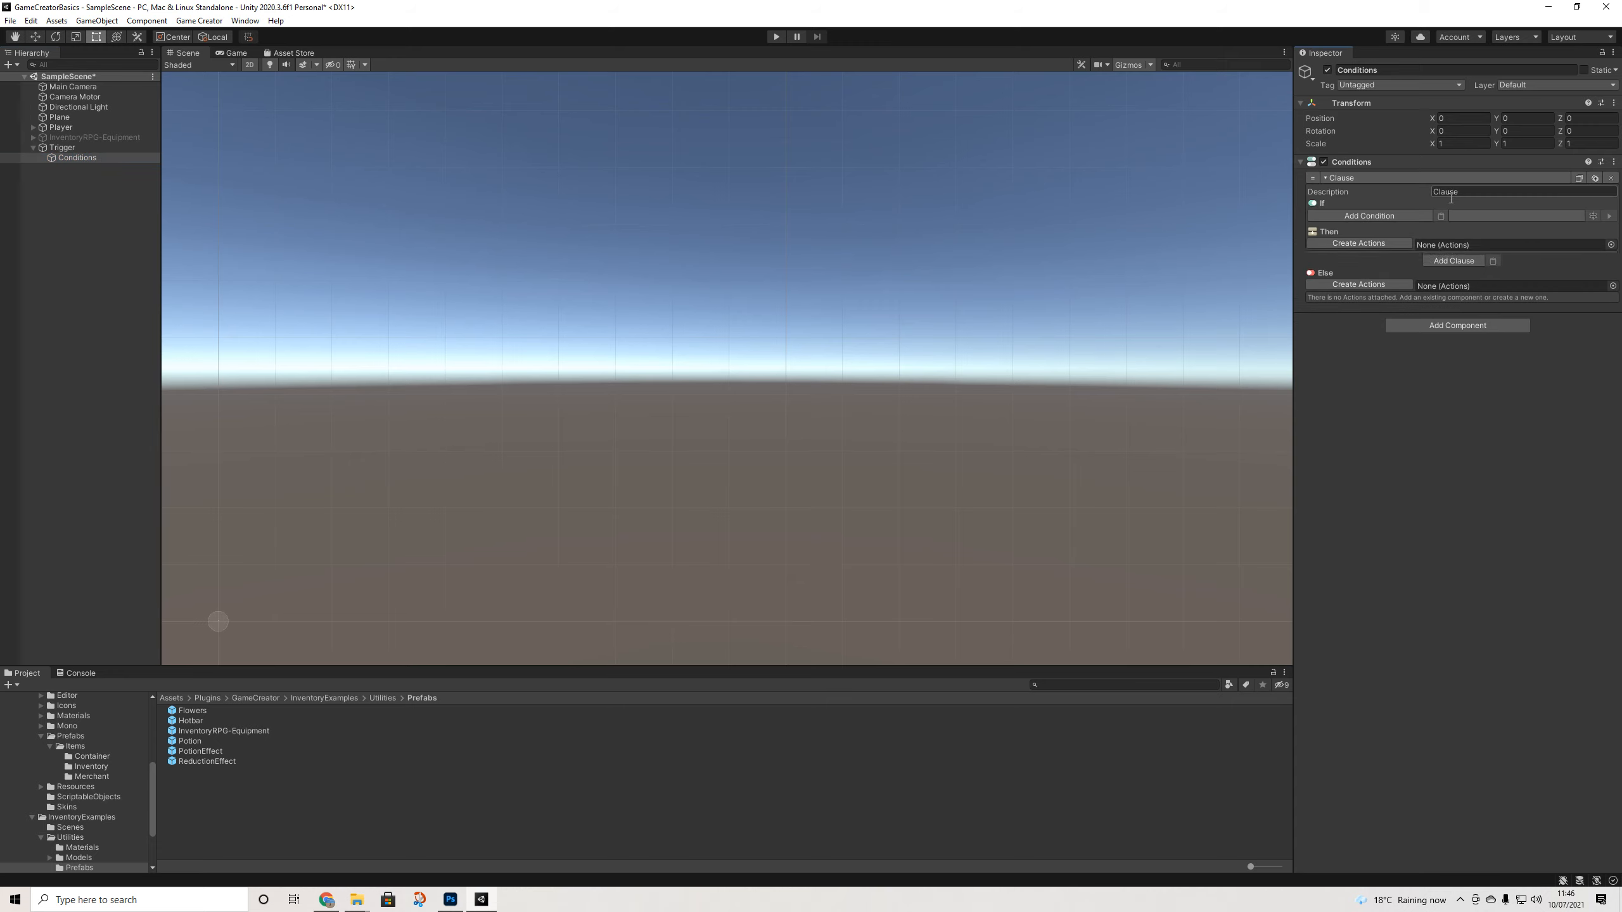
click(1357, 244)
Set the On Key Down key code of the Trigger object to I
click(63, 148)
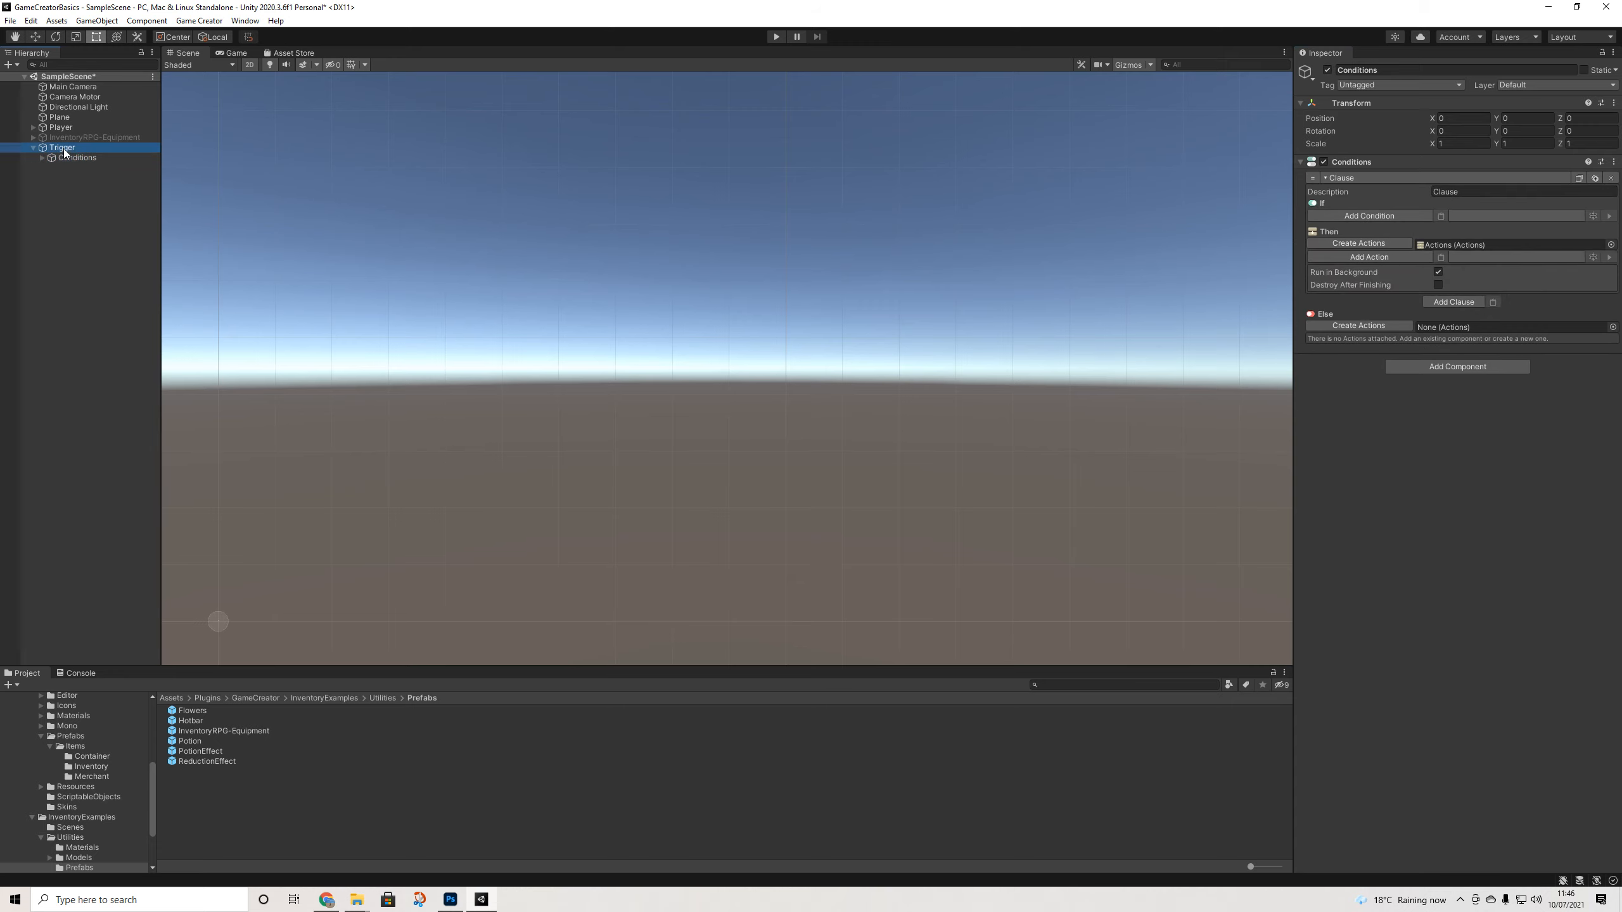
click(1479, 297)
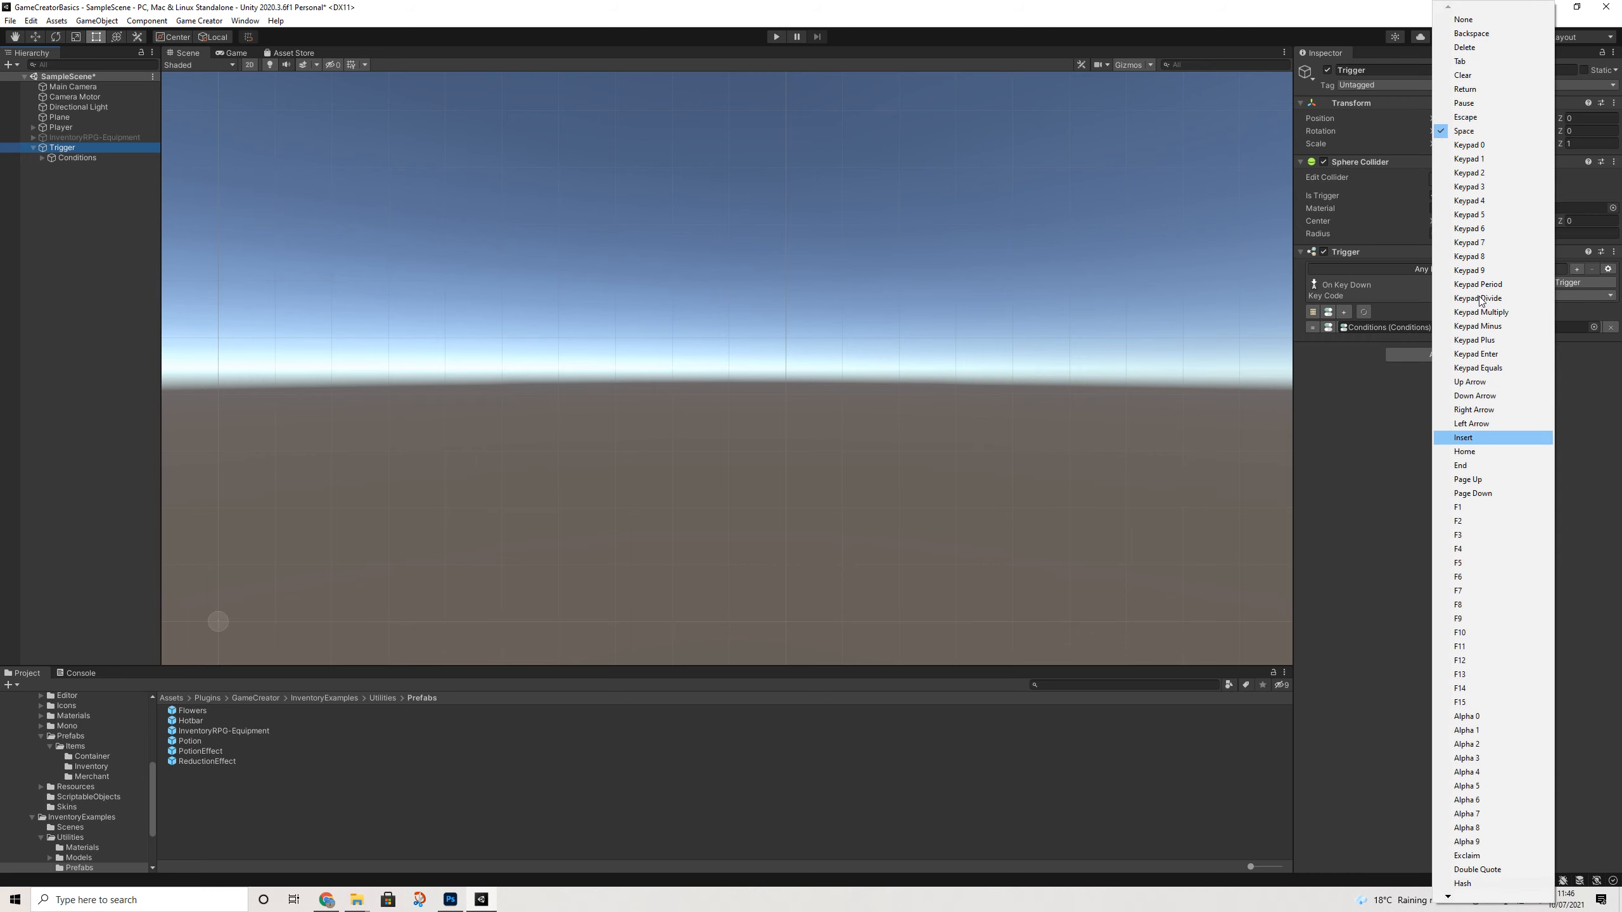
key(i)
key(Return)
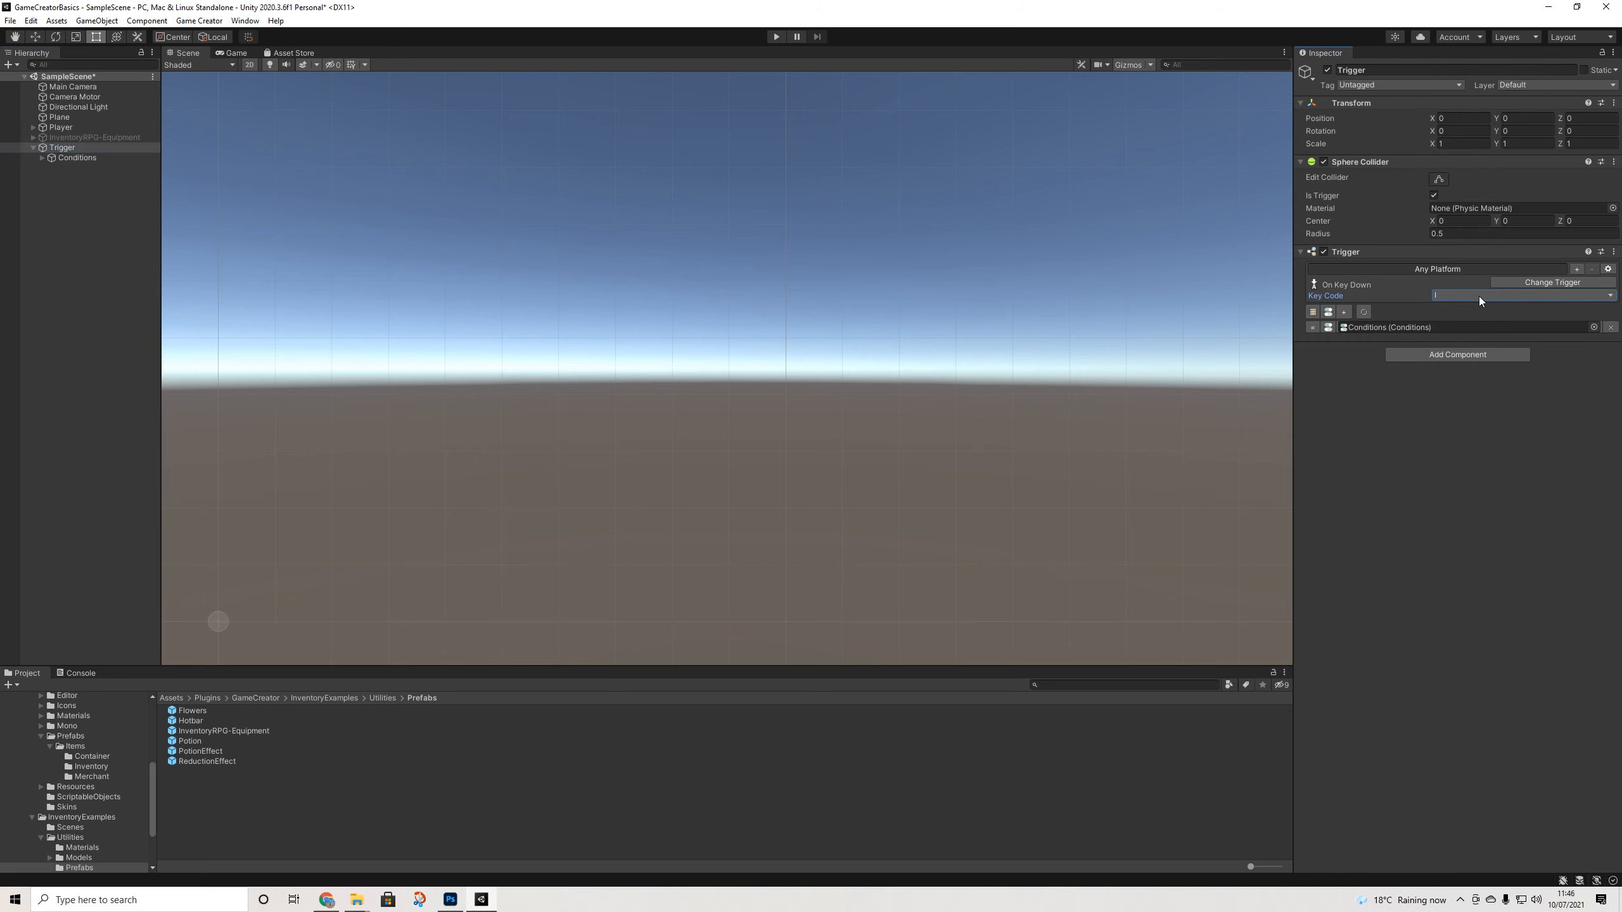
Add a GameObject Active condition to the clause, targeting InventoryRPG-Equipment with its active value unchecked
click(71, 158)
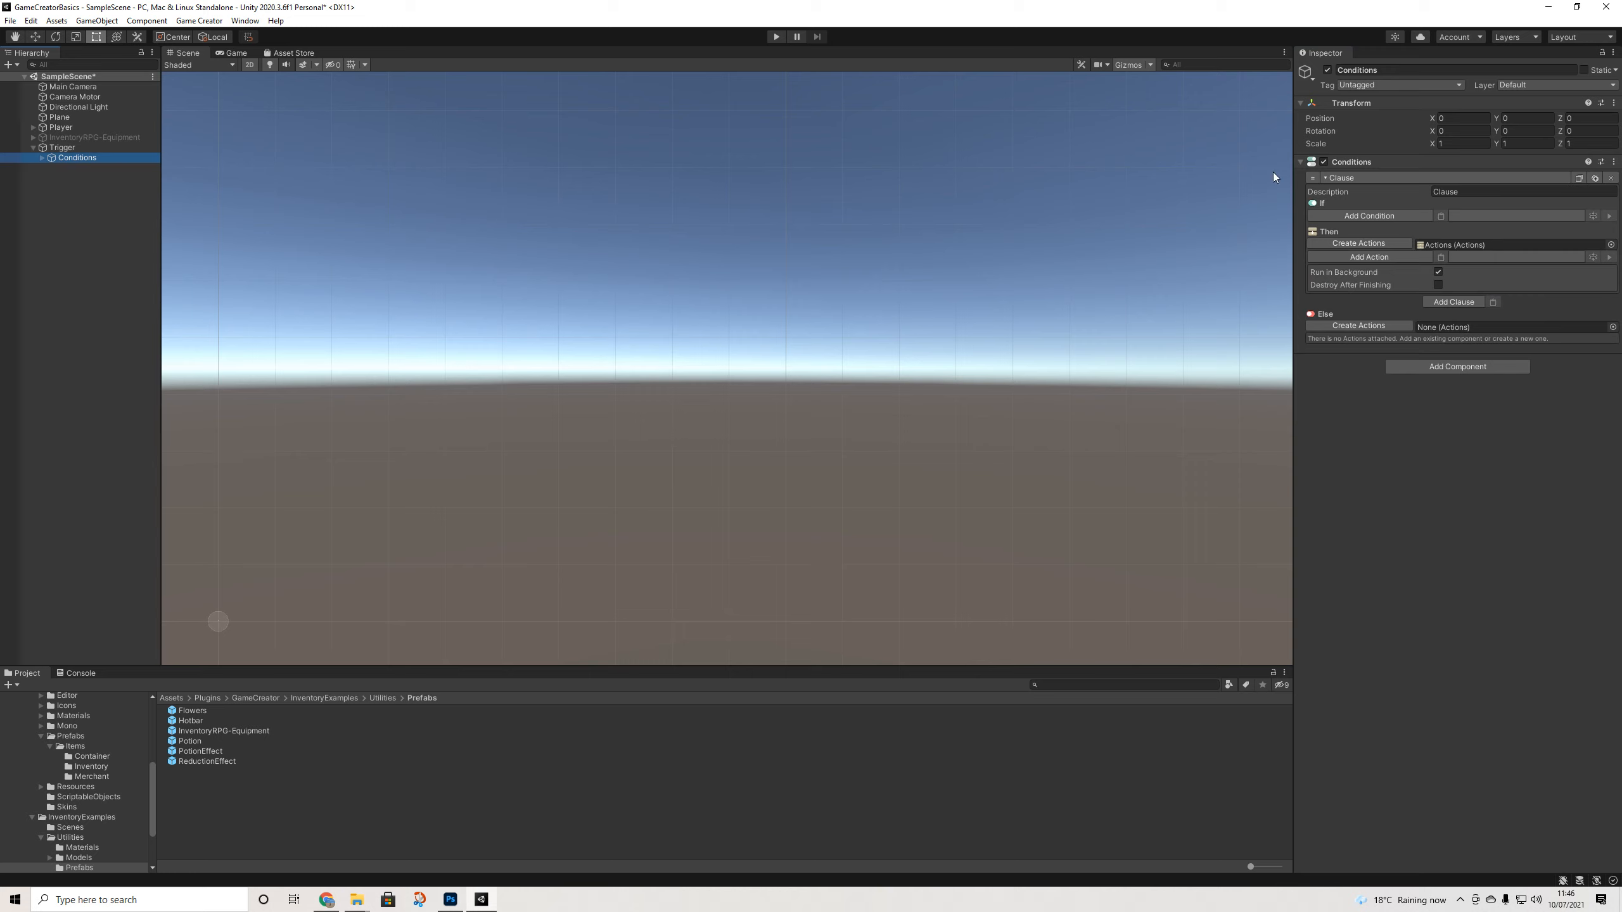
click(1358, 216)
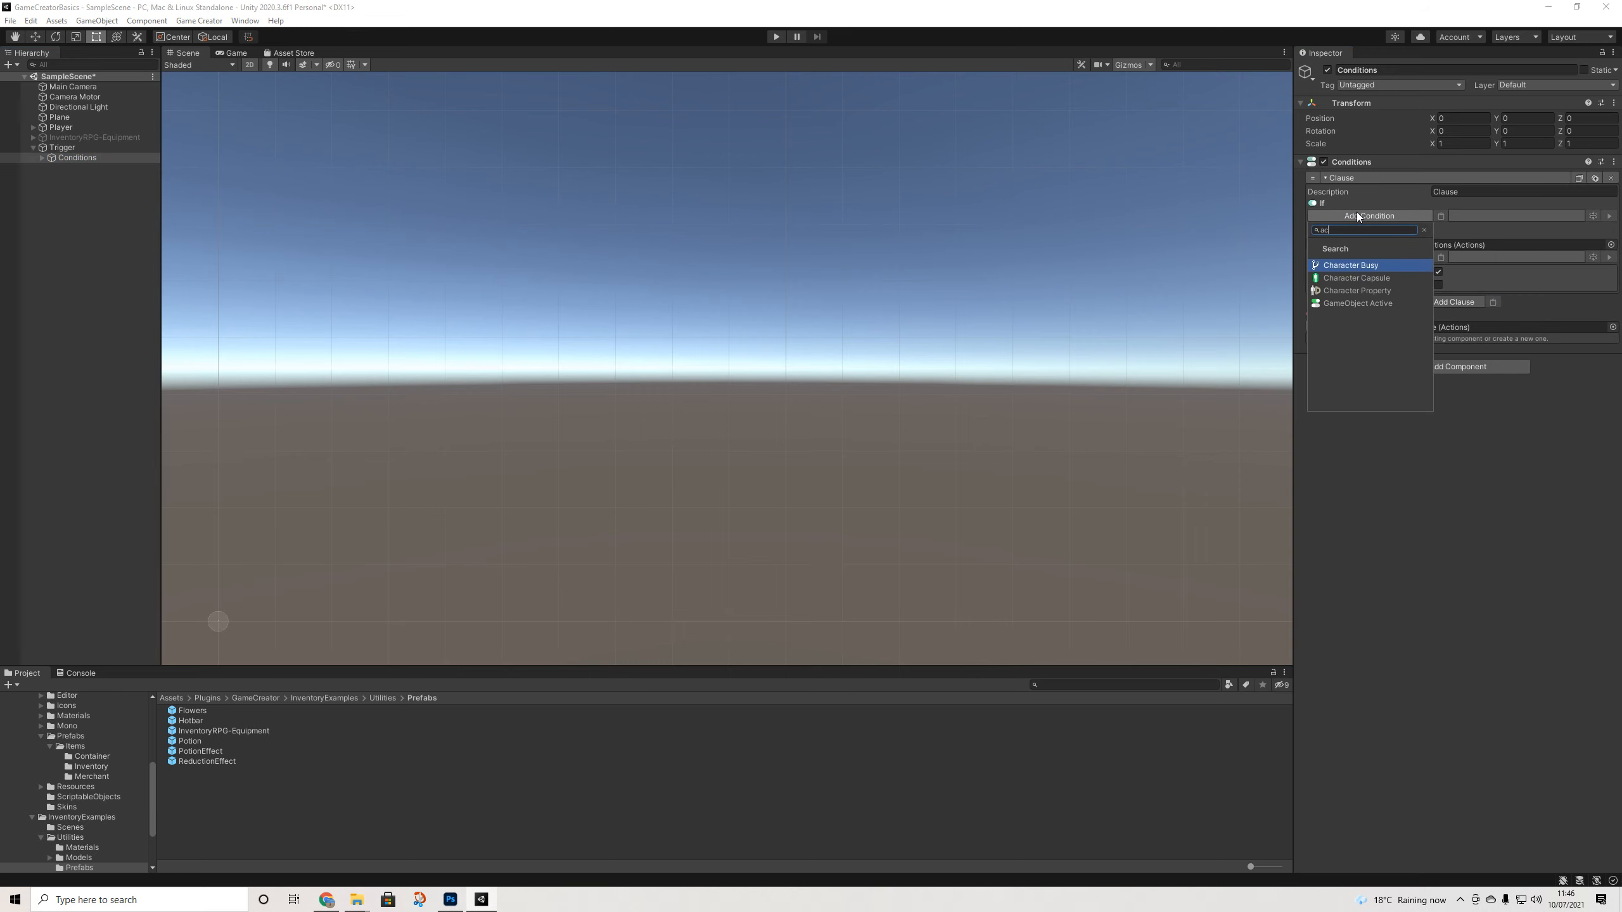
key(Down)
key(Down)
key(Down)
key(Return)
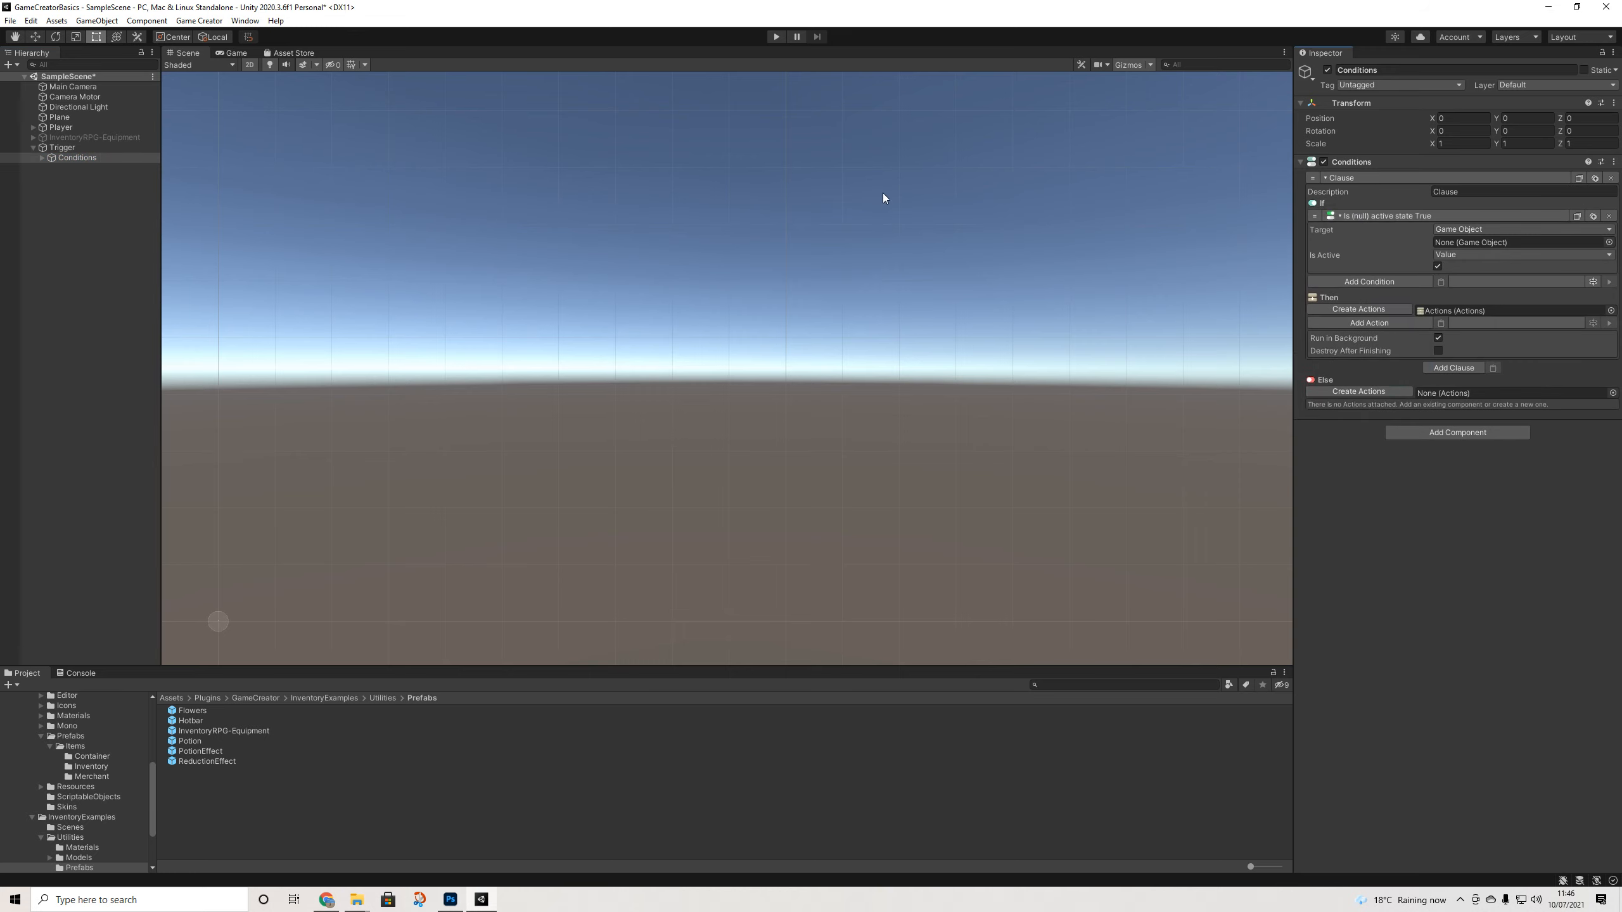
drag(66, 136, 1467, 243)
click(1438, 266)
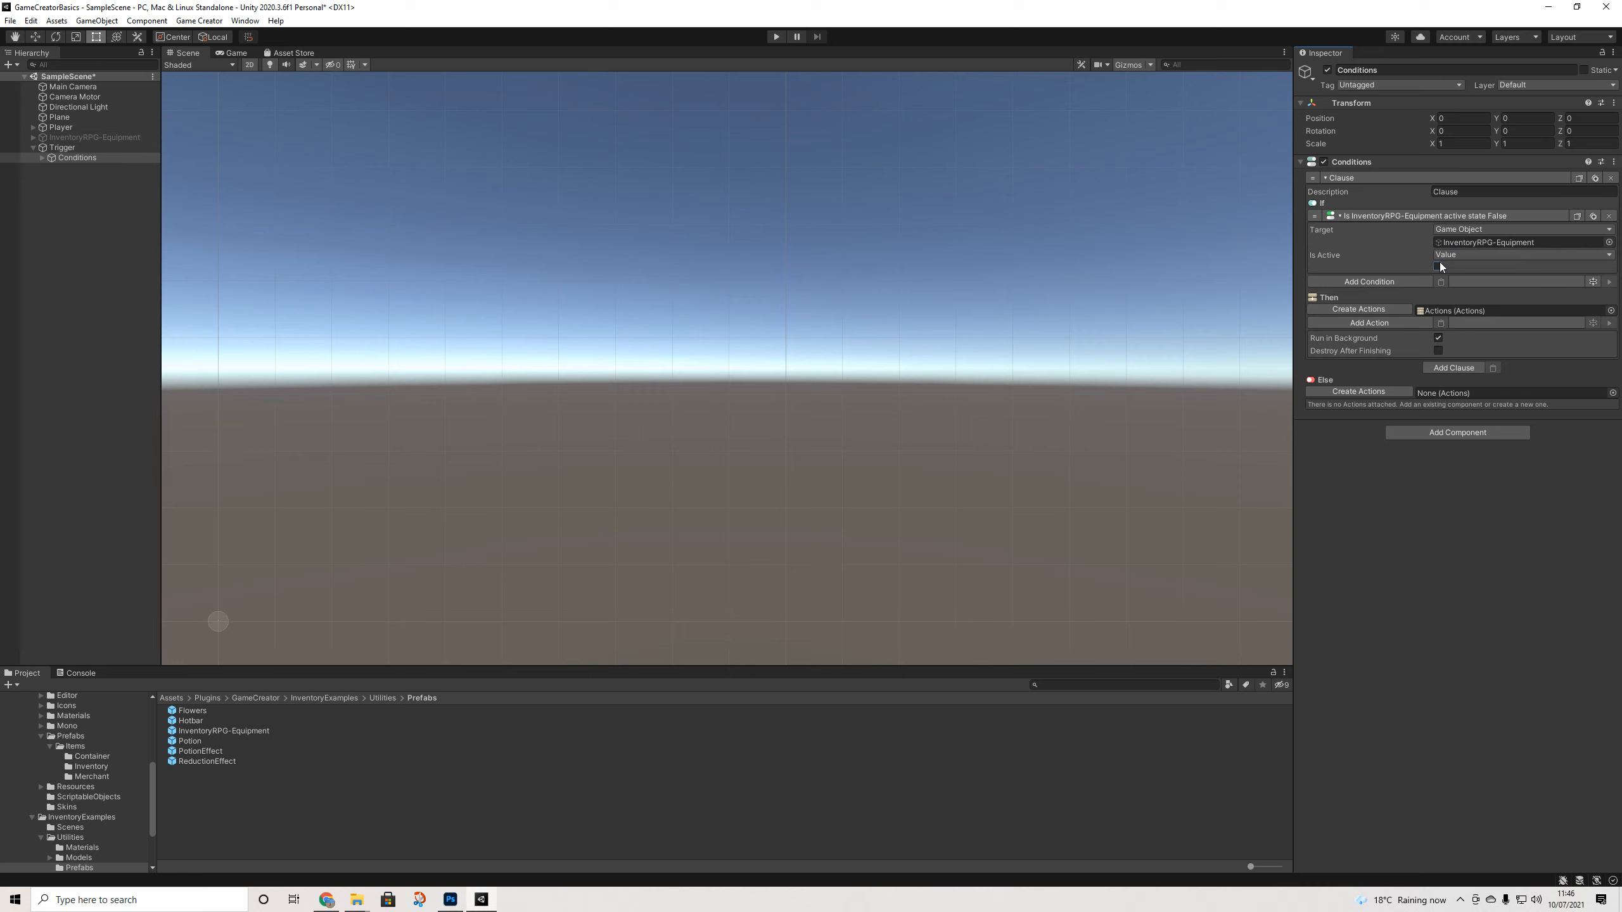
Add a Set Active action to the first clause that activates the InventoryRPG-Equipment object
click(1396, 322)
text(set)
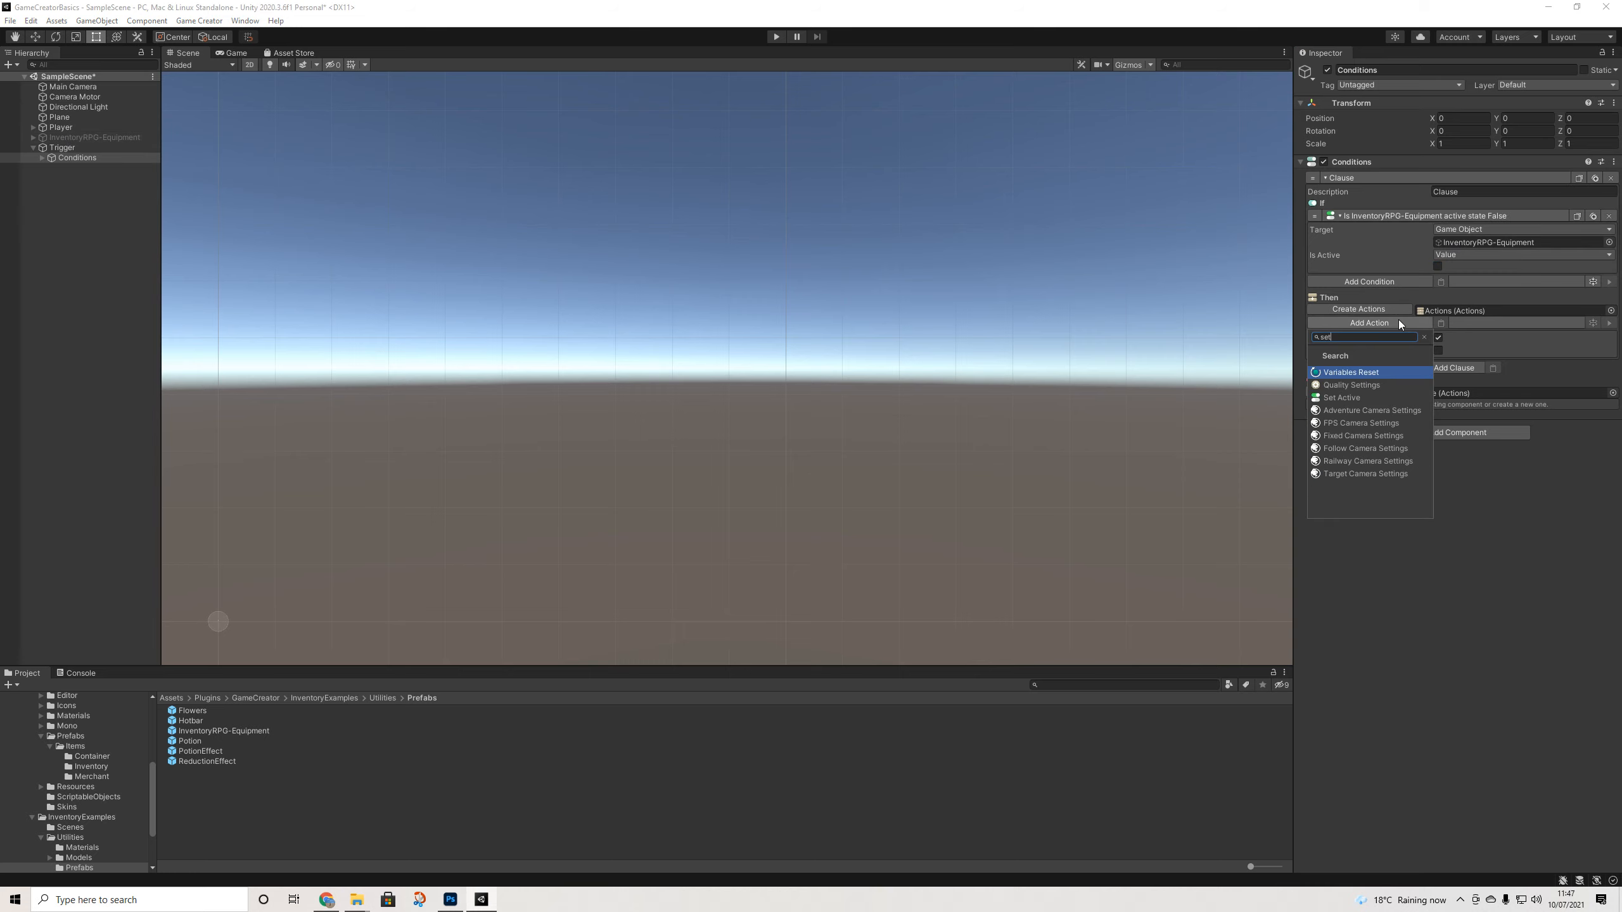
click(1342, 398)
drag(107, 139, 1511, 350)
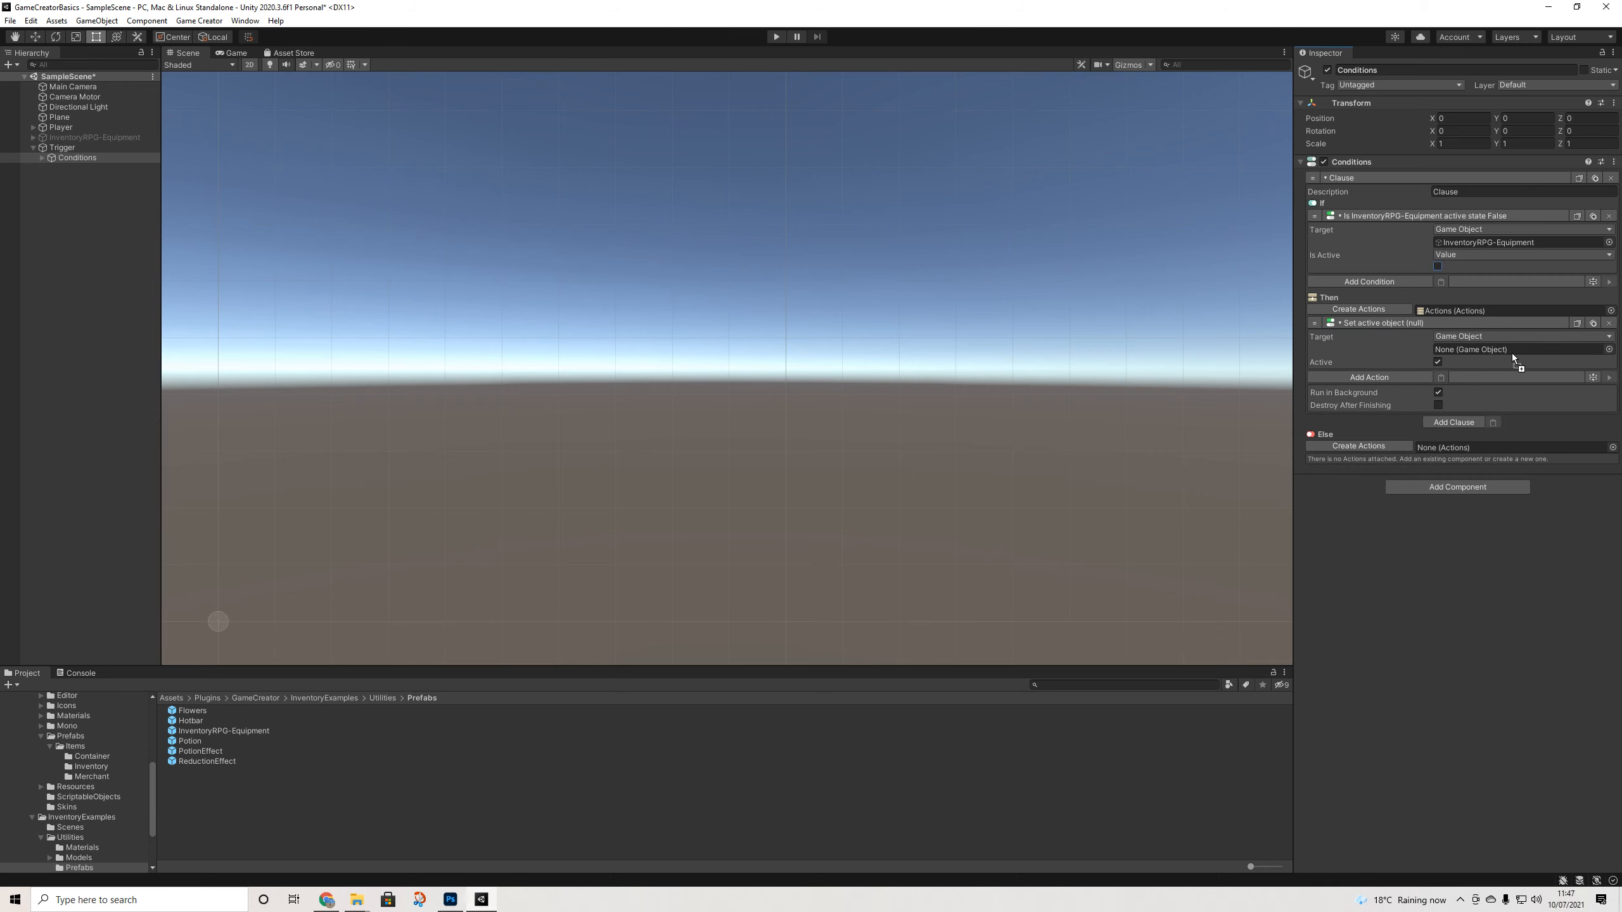
Add a second clause with a copy of the InventoryRPG-Equipment condition and set its active value to checked
click(1445, 425)
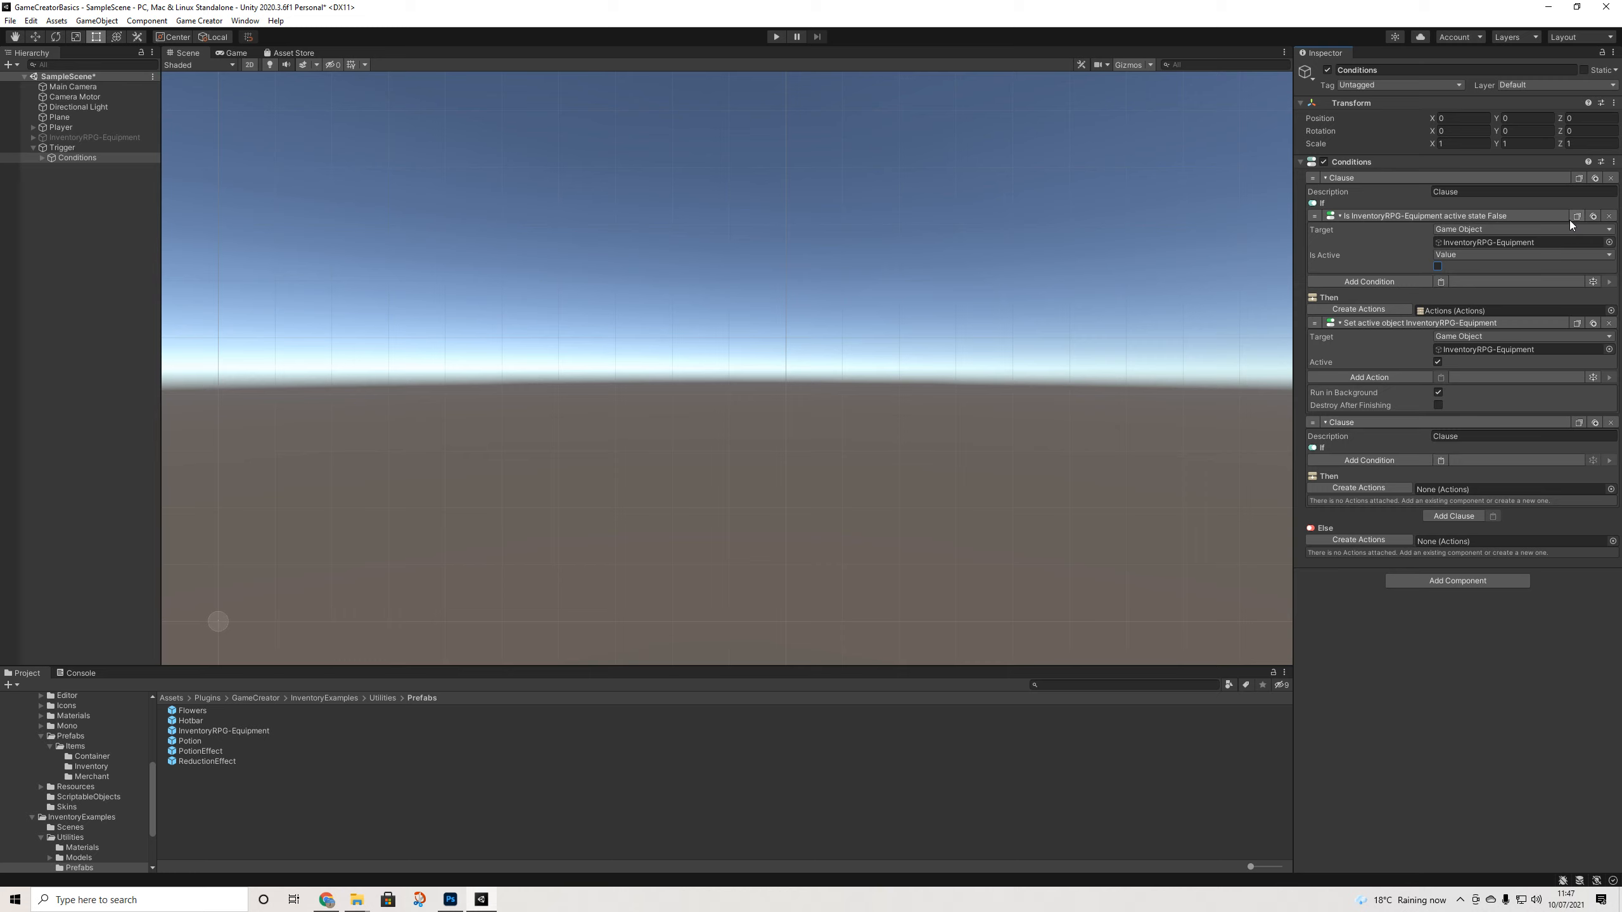
click(1441, 460)
click(1438, 511)
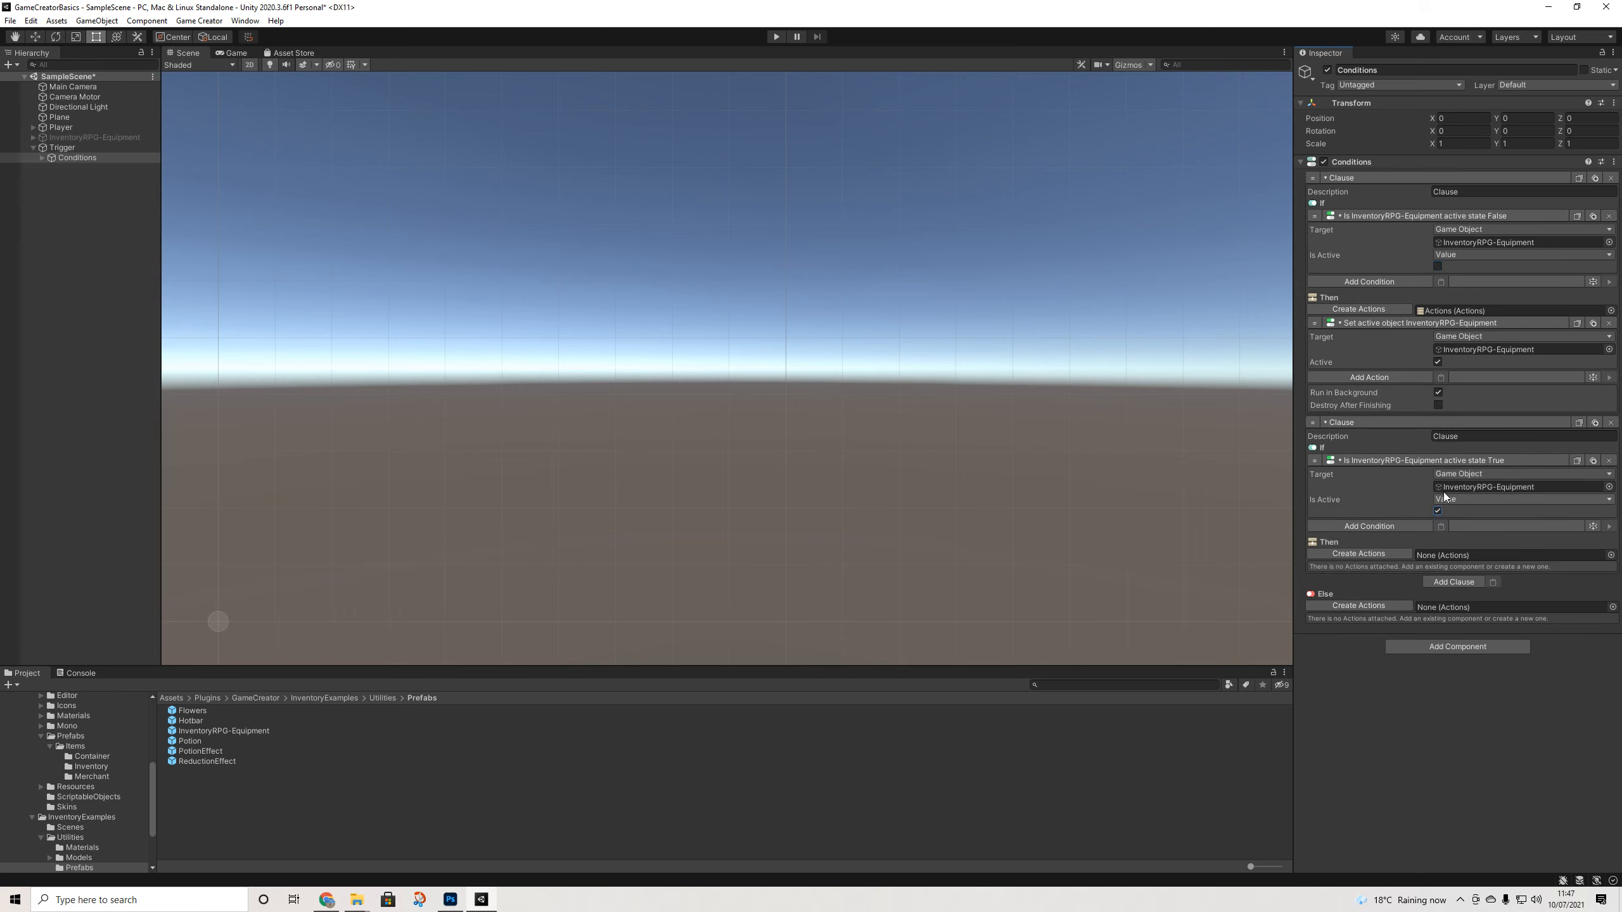
Create Then actions for the second clause with a copy of the Set Active action, and turn its Active option off
click(1376, 555)
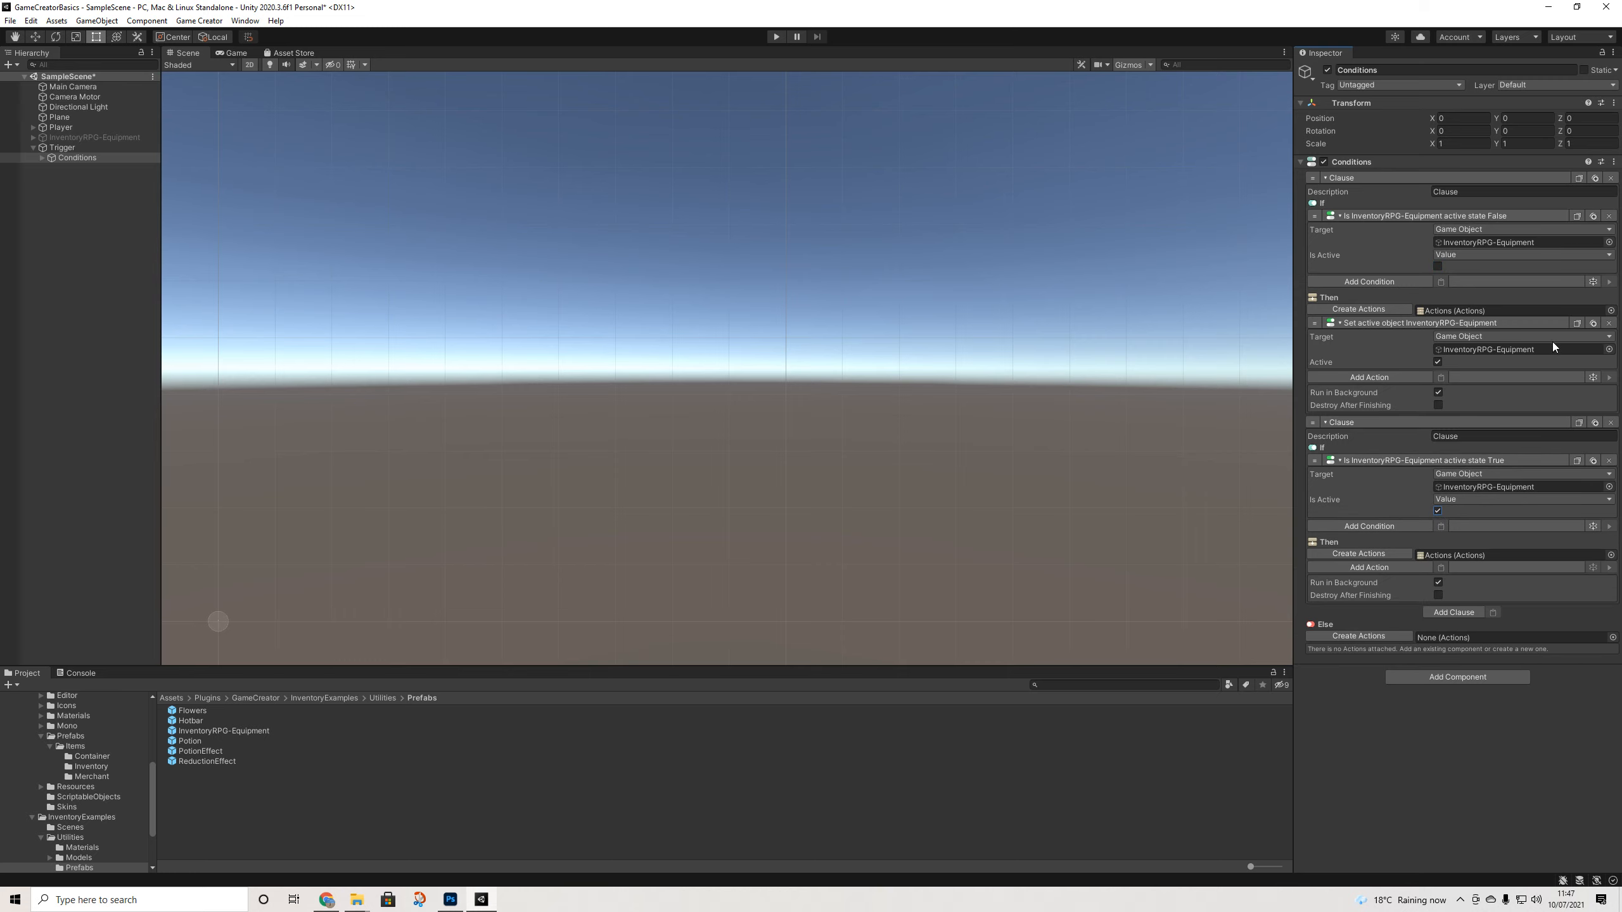
click(1577, 323)
click(1441, 567)
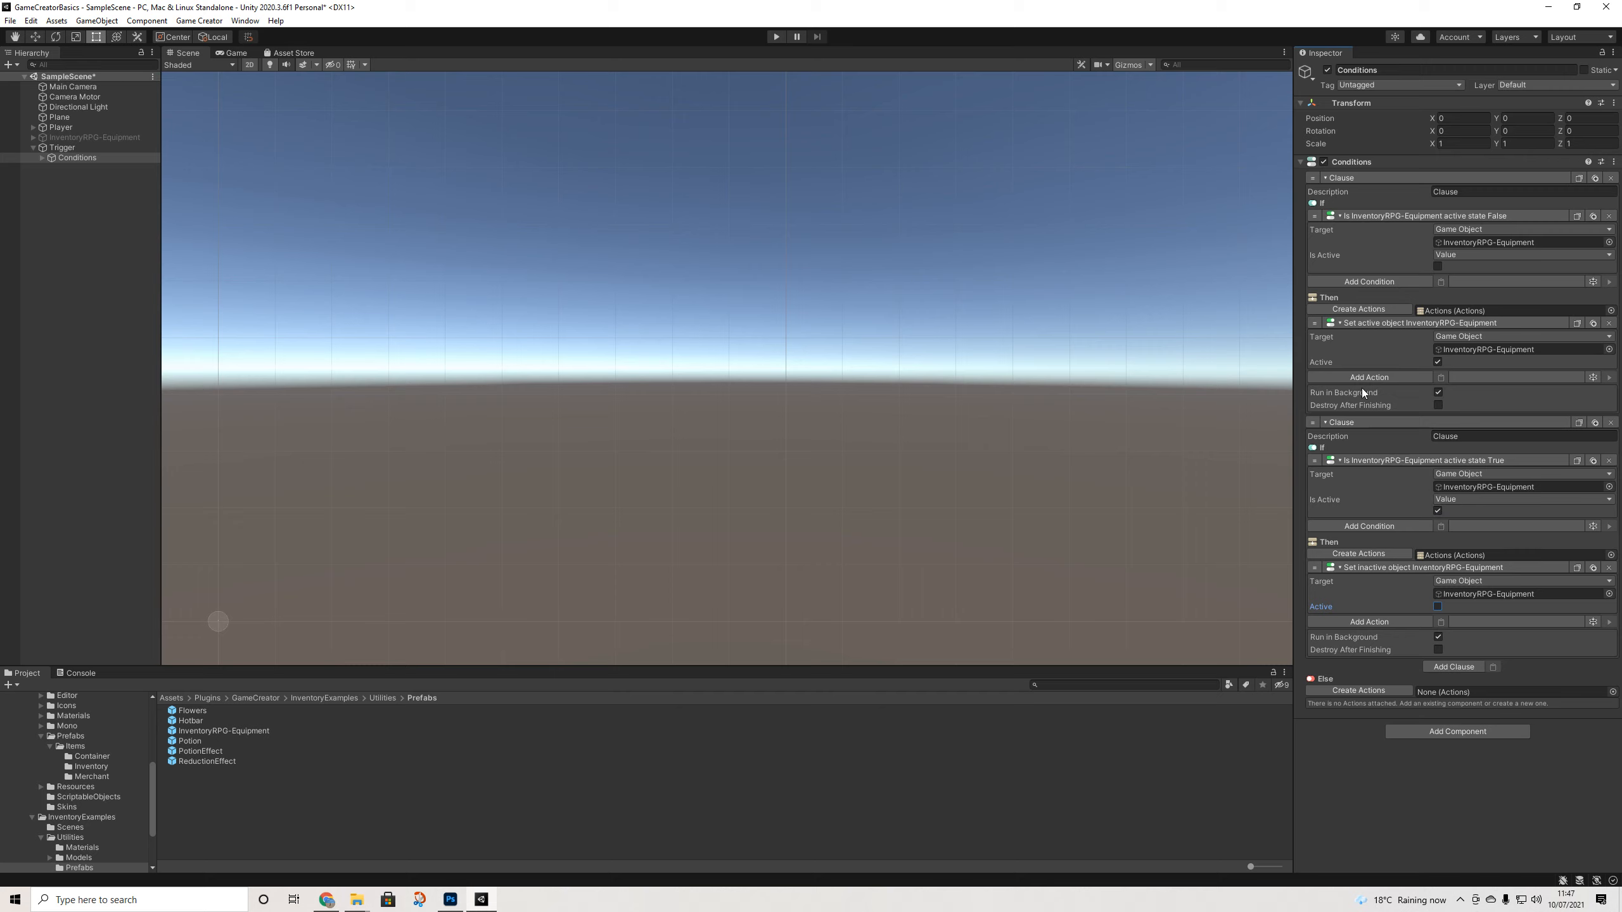
Run the scene and test toggling the inventory on and off repeatedly with the I key
click(775, 36)
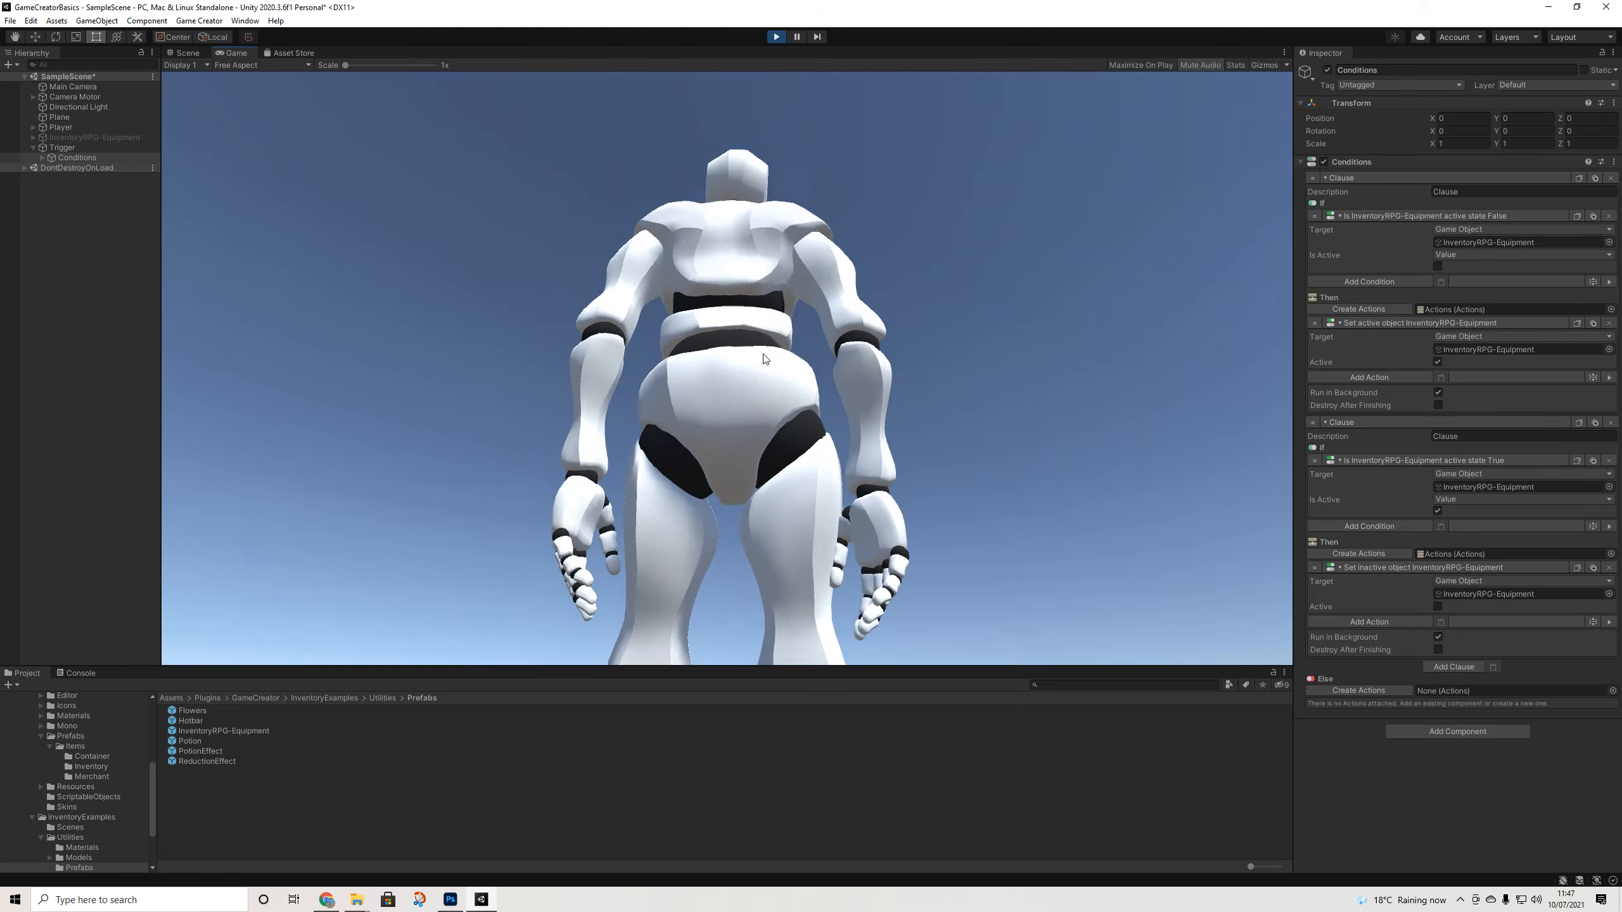
key(i)
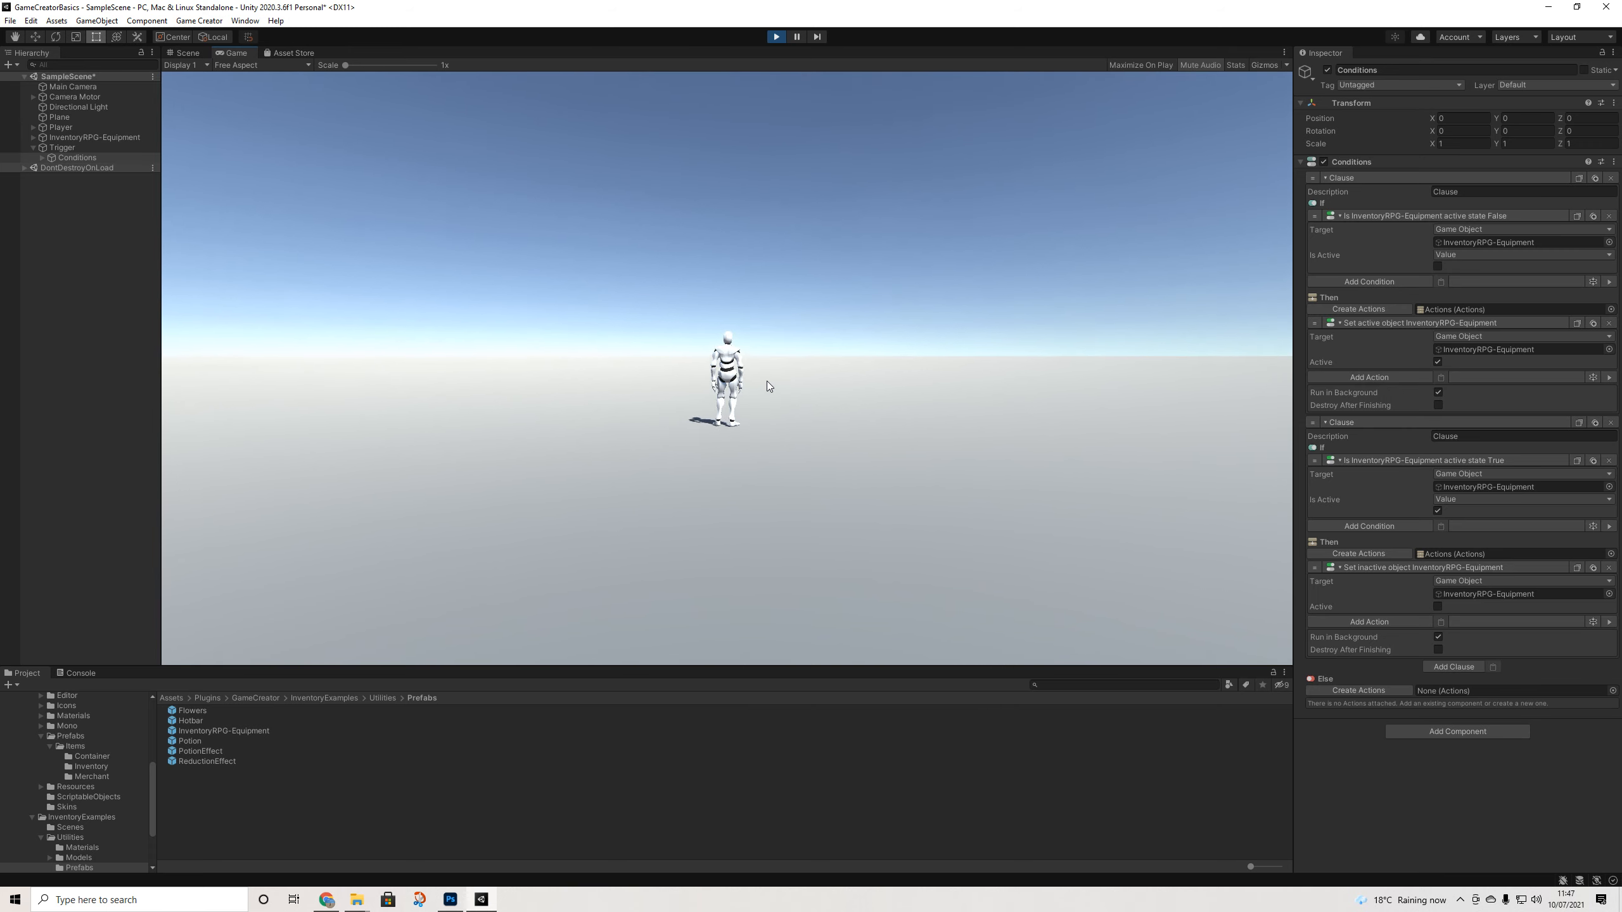
key(i)
key(i)
key(i)
key(i)
key(i)
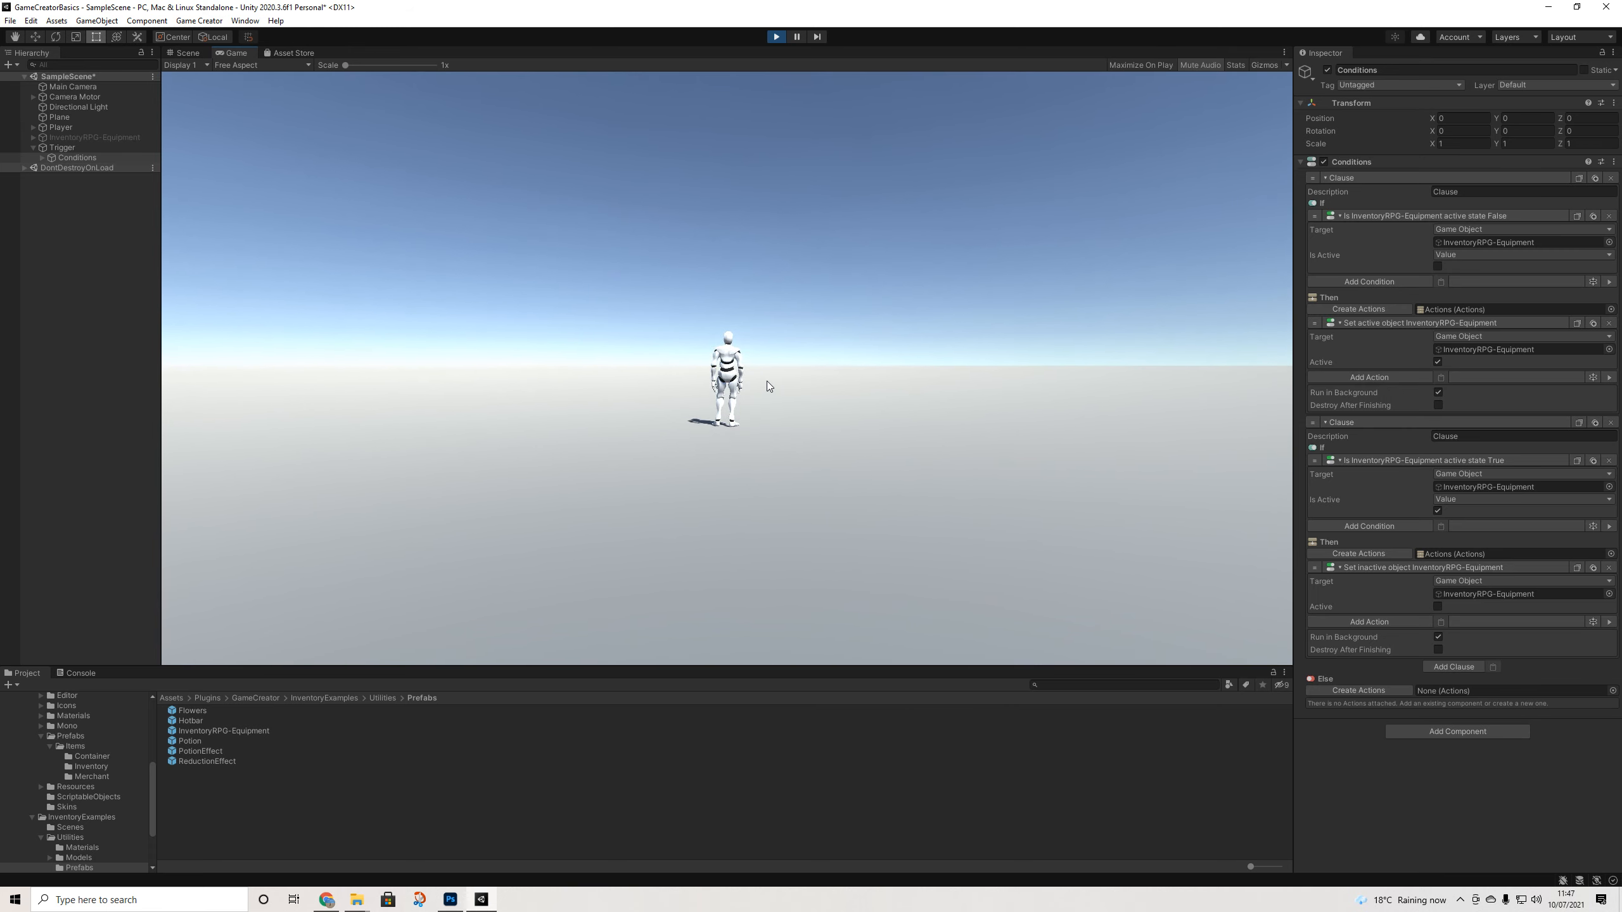
key(i)
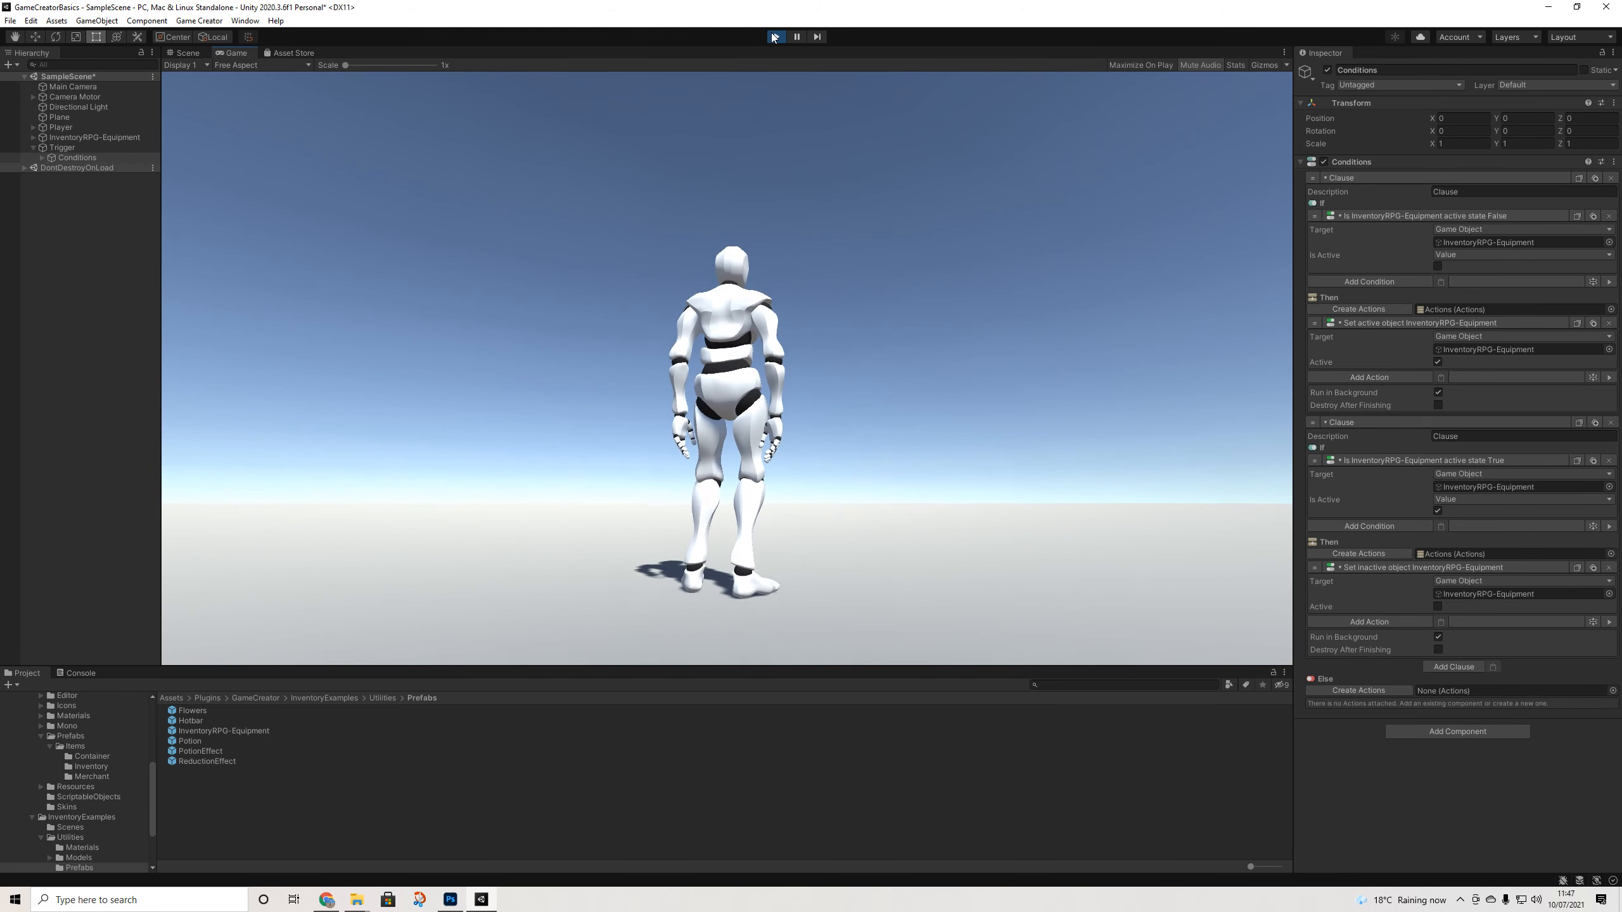
Stop the running scene and deactivate the existing Trigger object that holds the Conditions
click(775, 36)
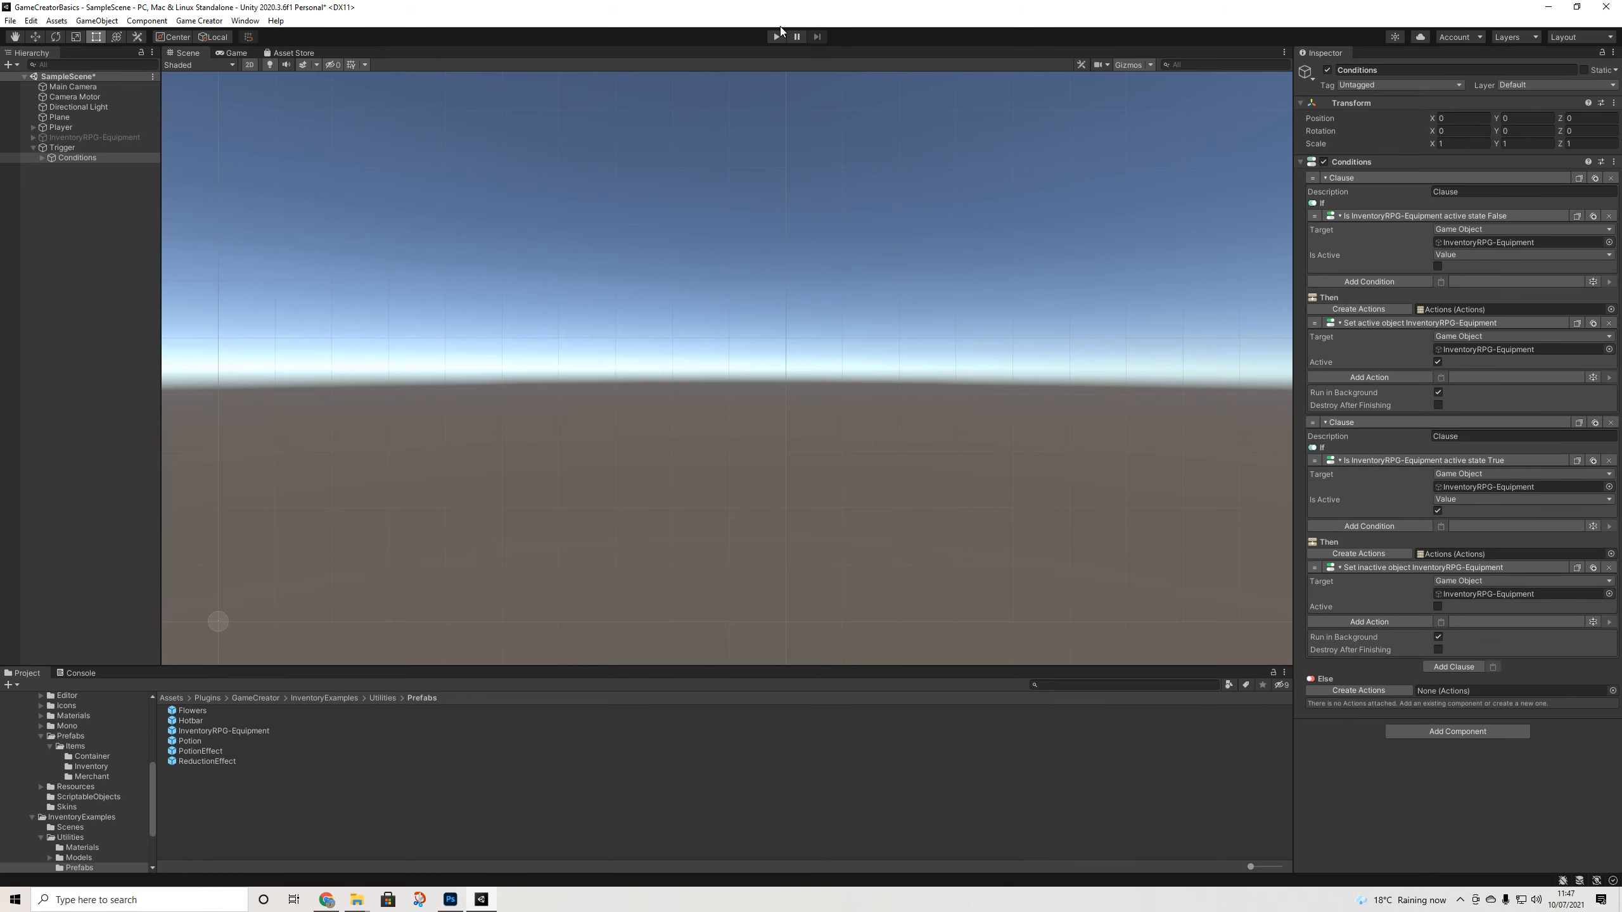
click(49, 148)
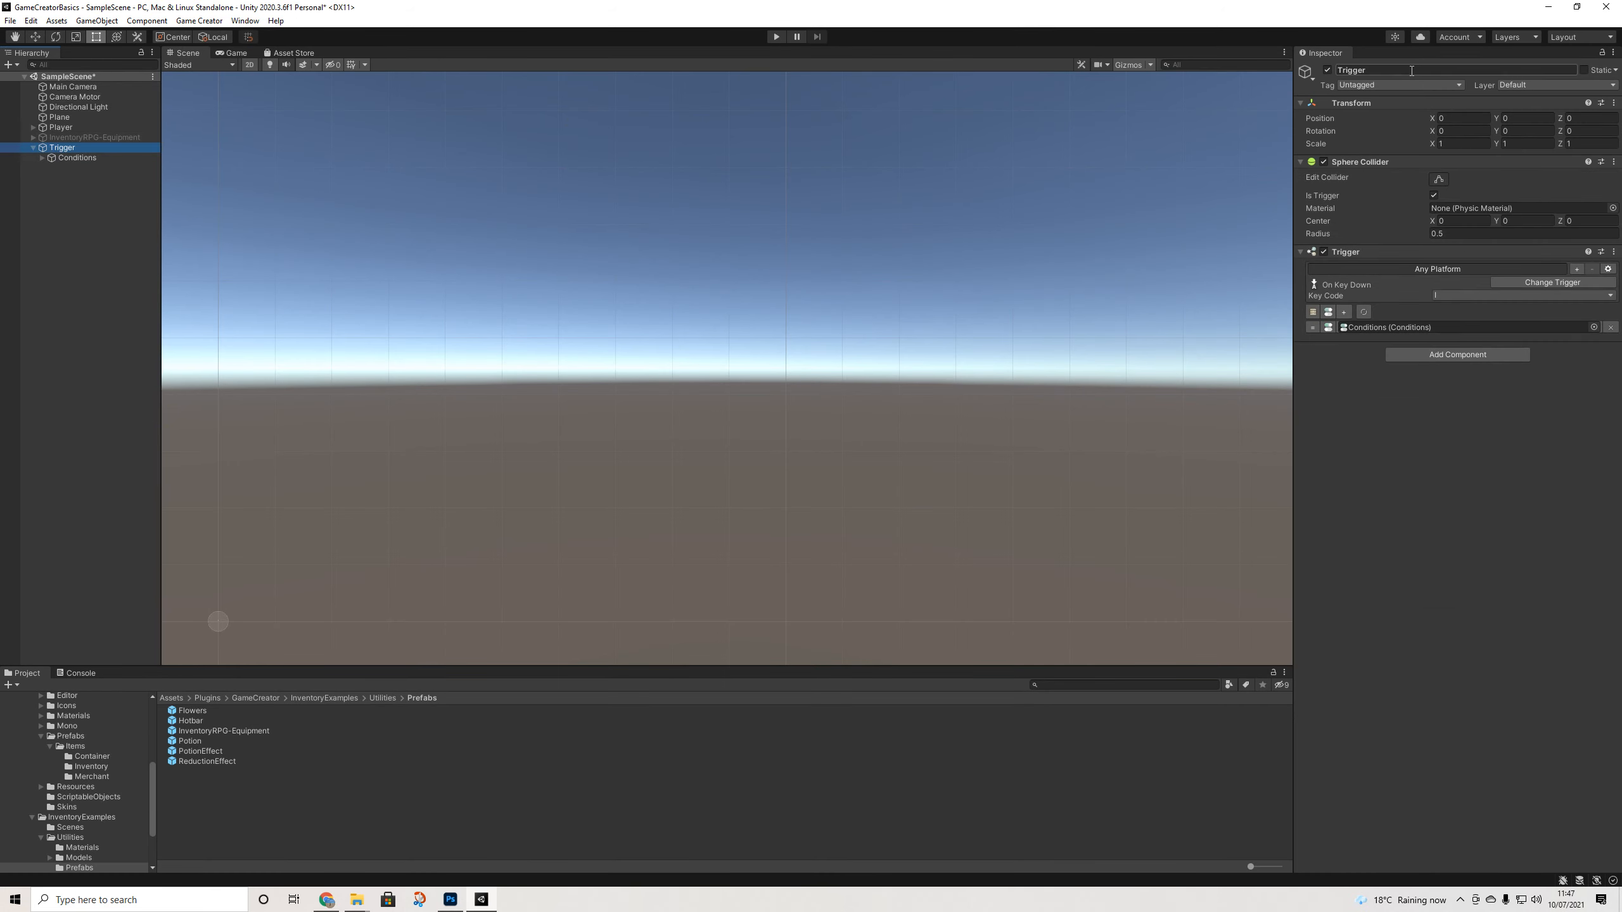
click(1327, 70)
click(94, 177)
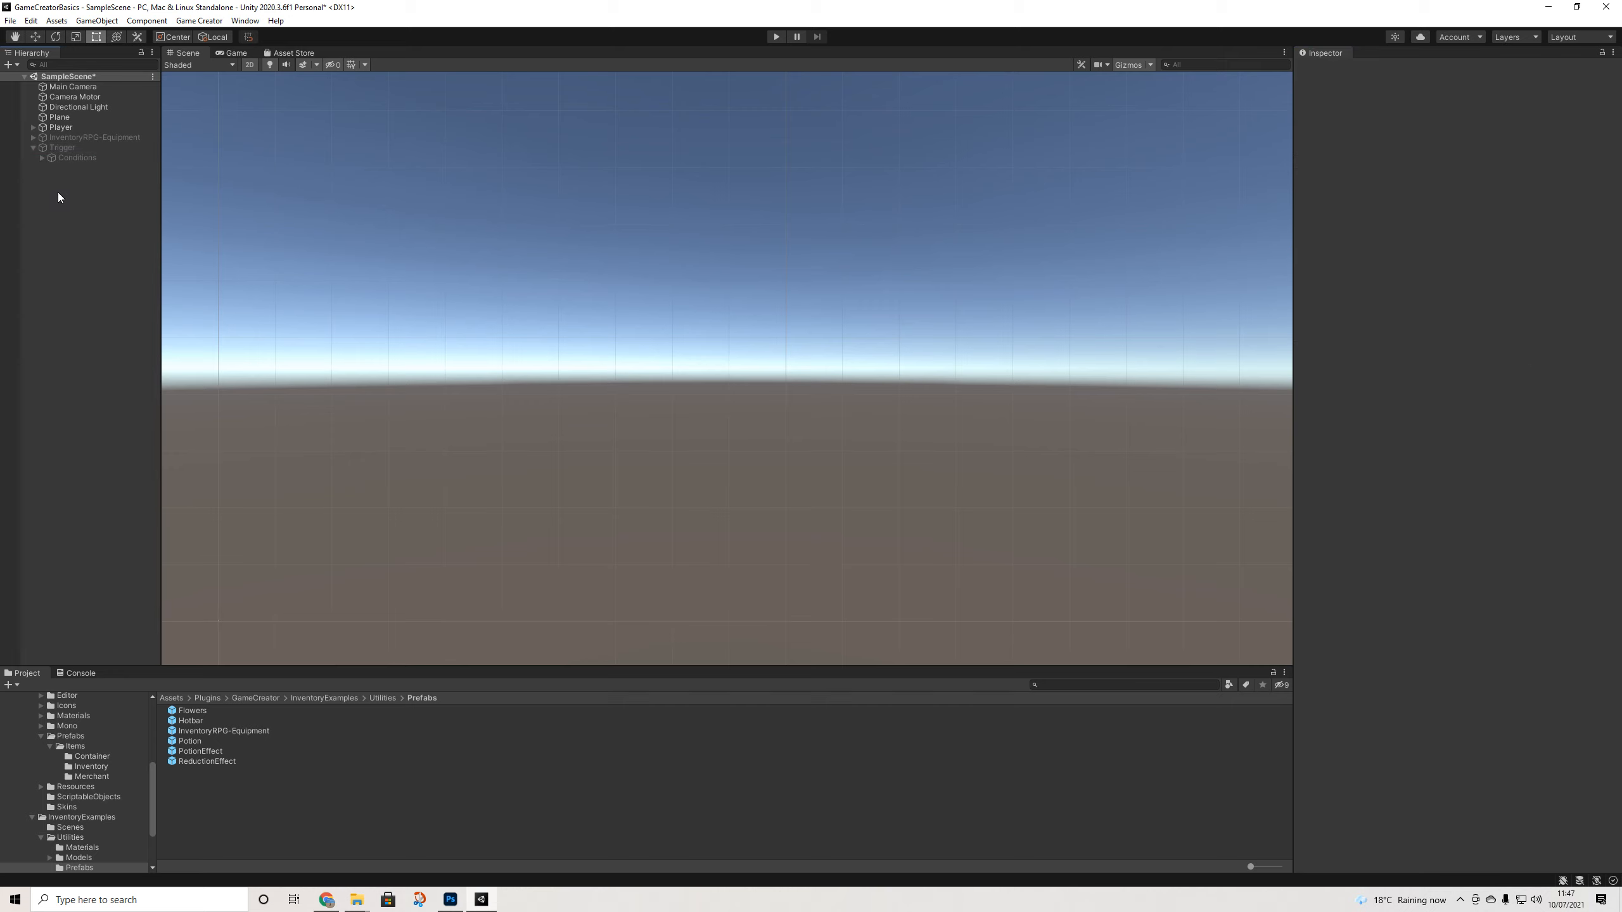
Create a second Game Creator Trigger object in the scene
right_click(58, 193)
mouse_move(168, 442)
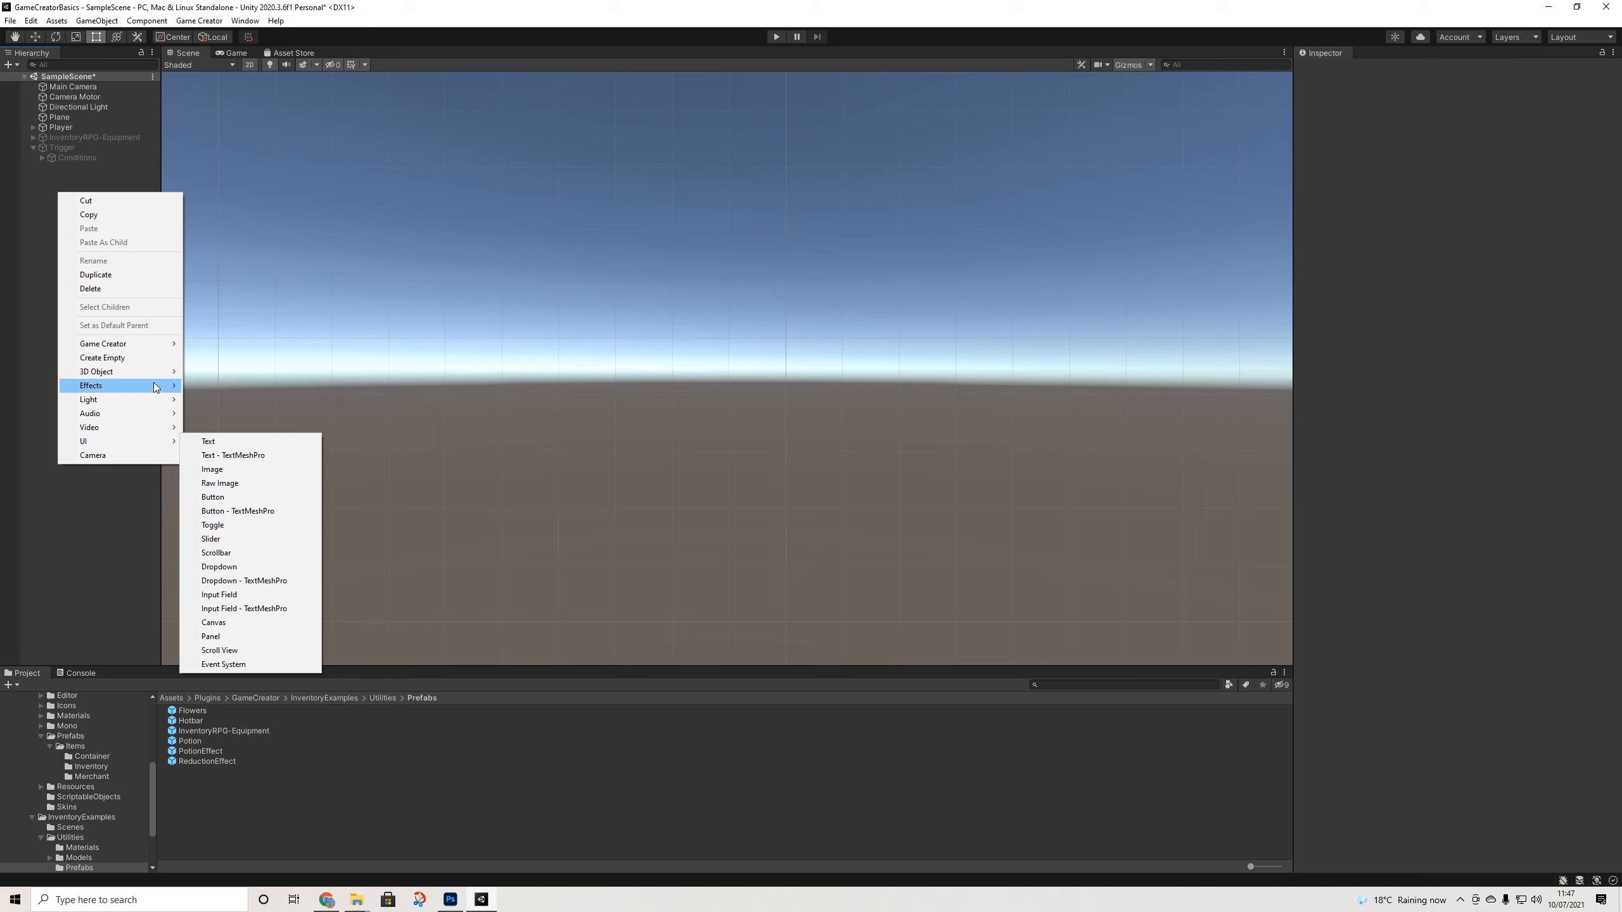
mouse_move(153, 344)
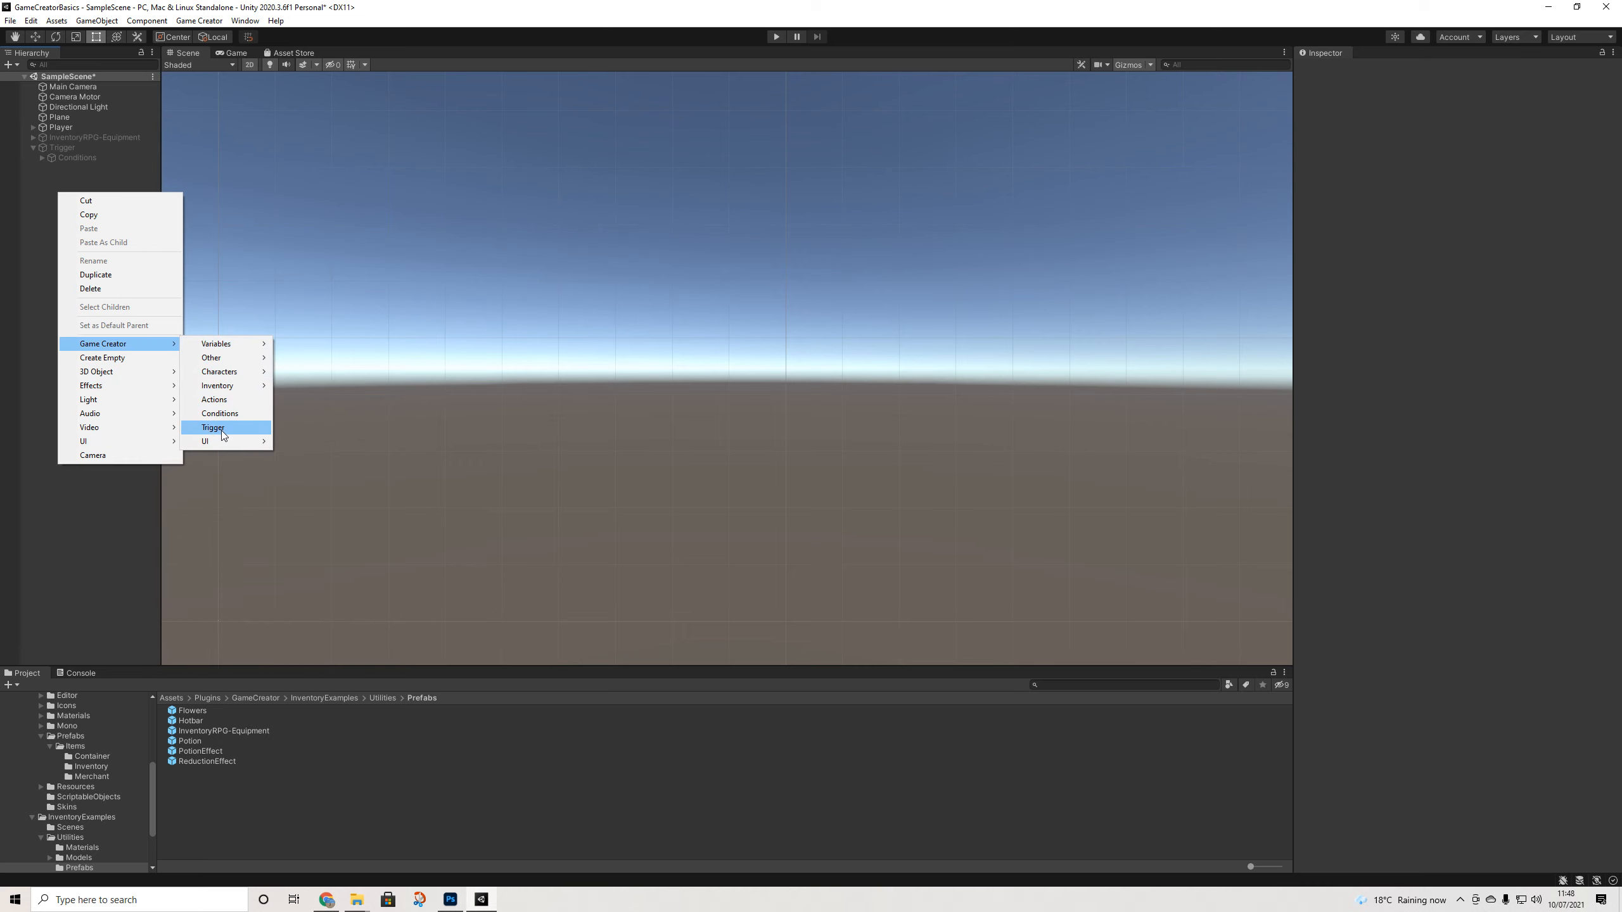
click(217, 428)
Change the new trigger's type to On Key Down and set its key code to I
click(1524, 281)
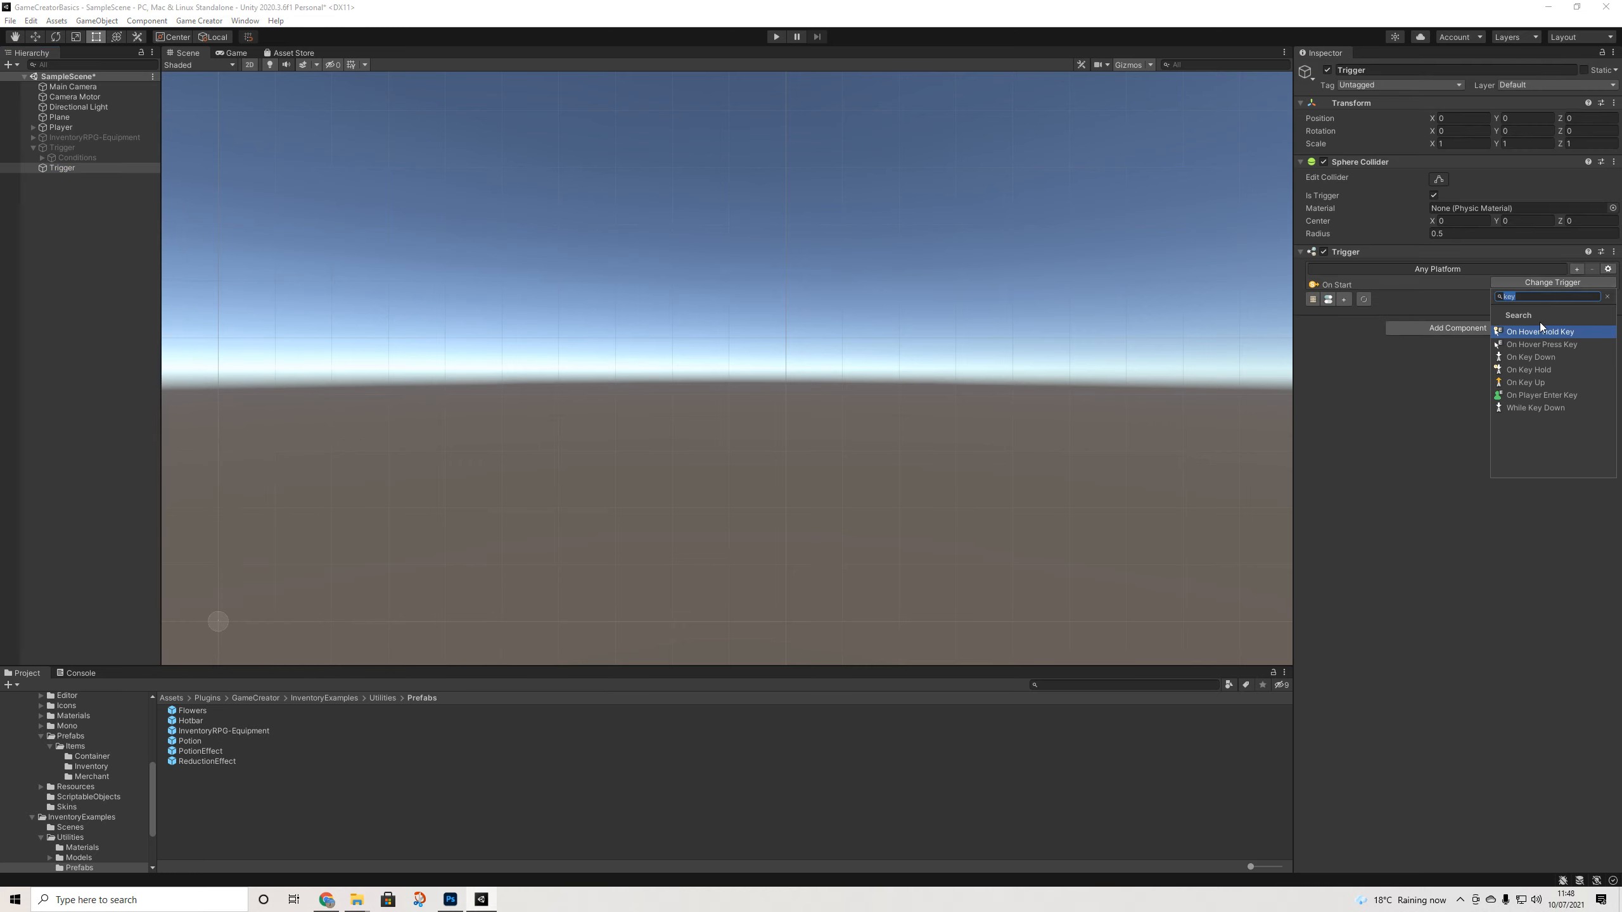
click(1522, 359)
click(1445, 296)
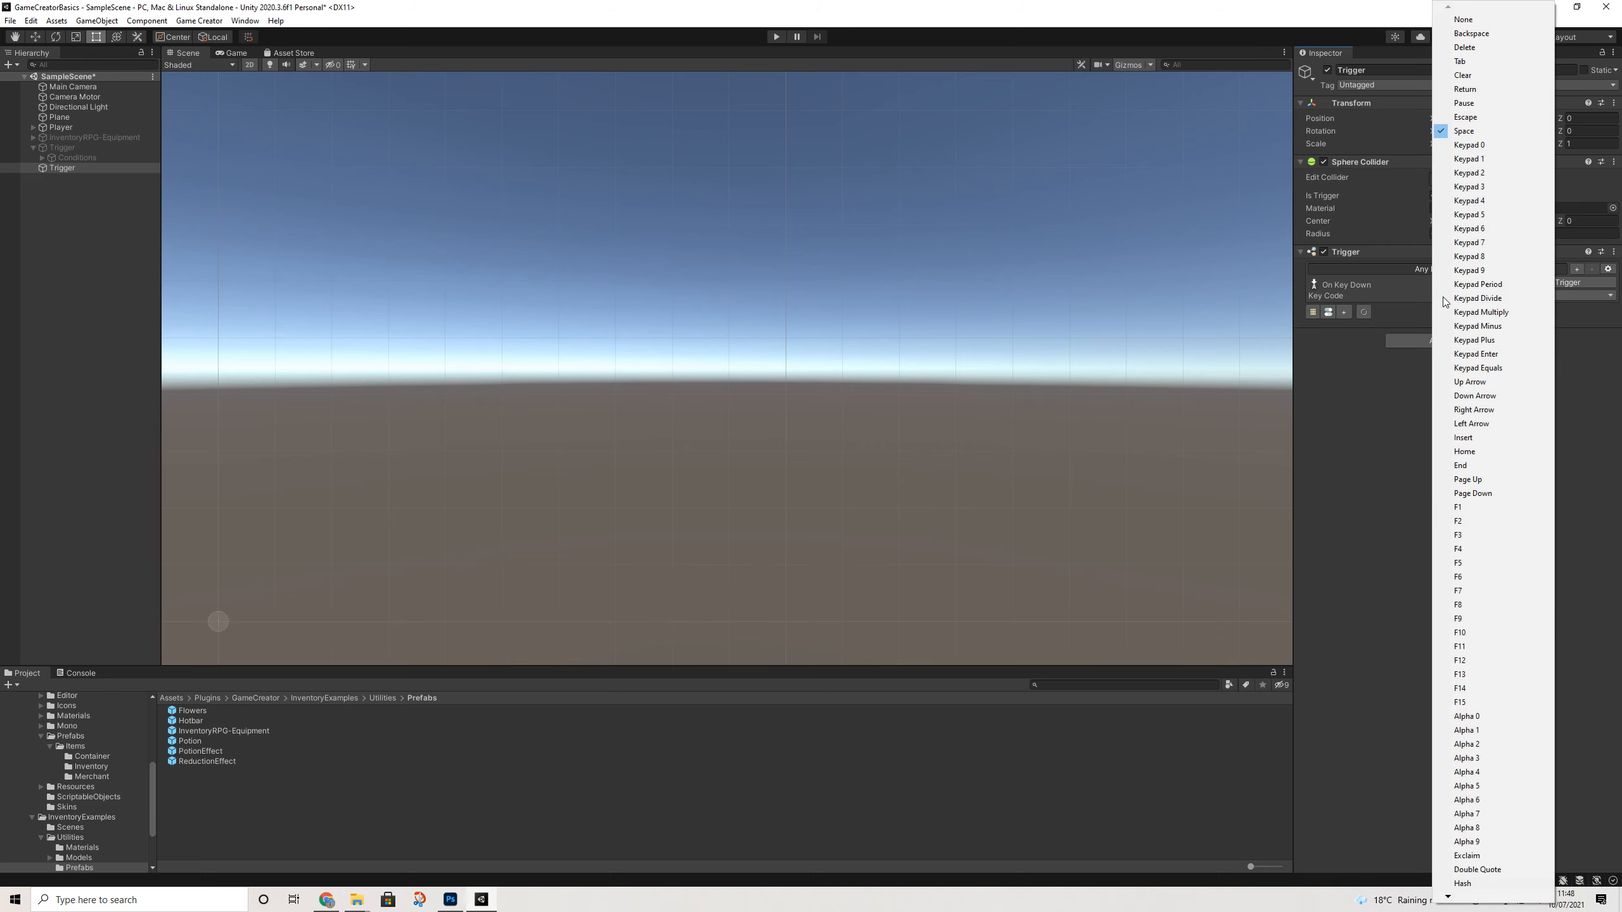
key(i)
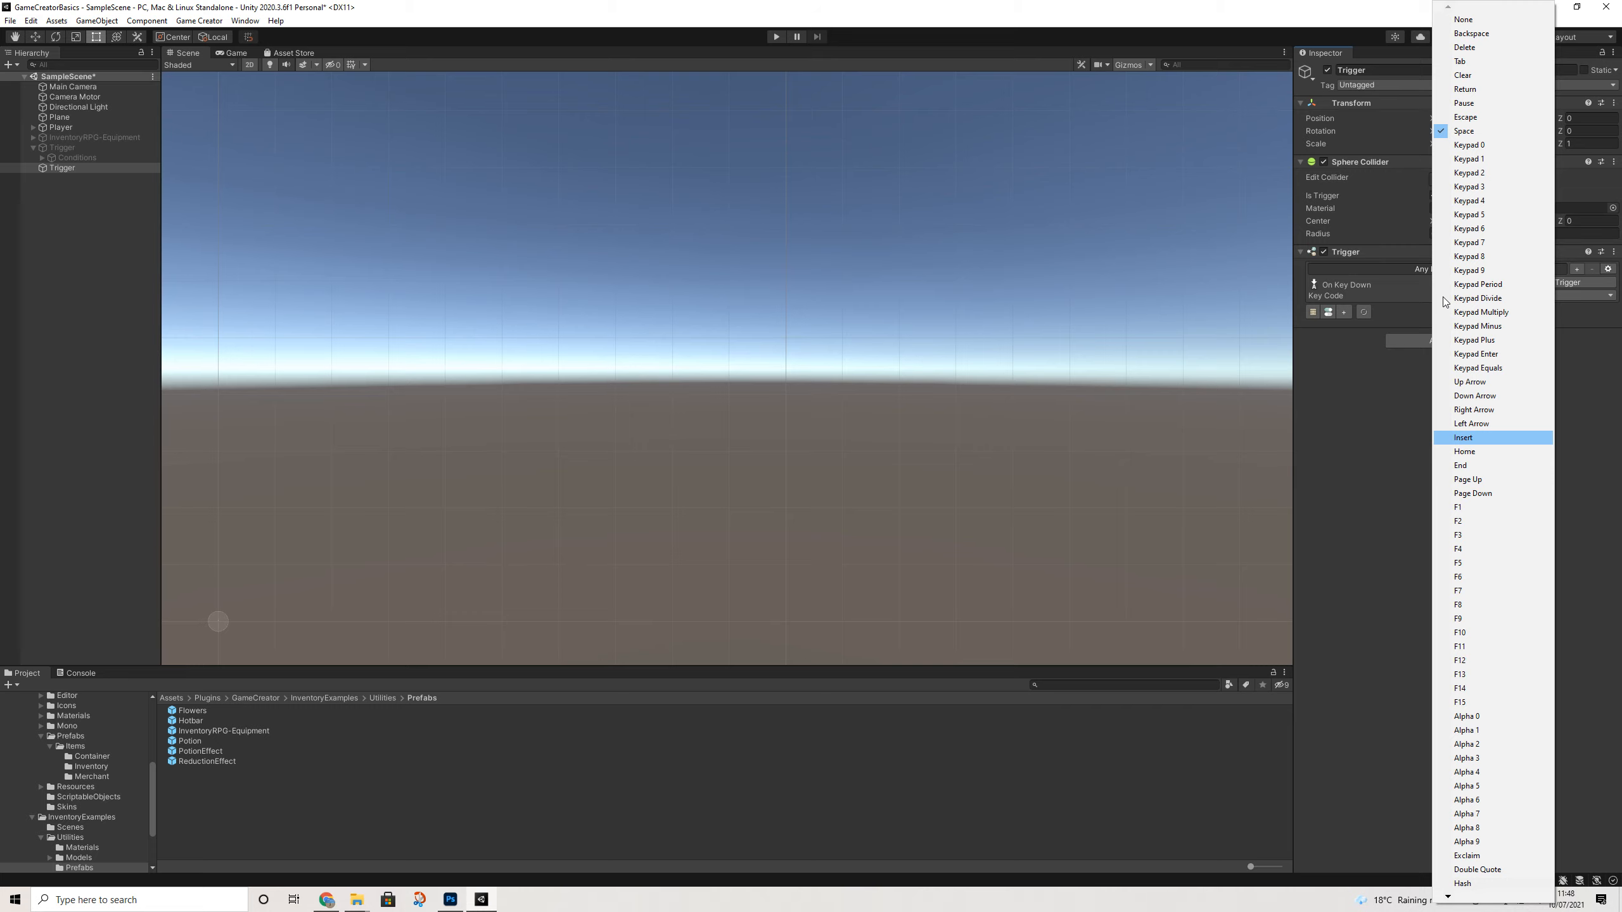
key(i)
key(Return)
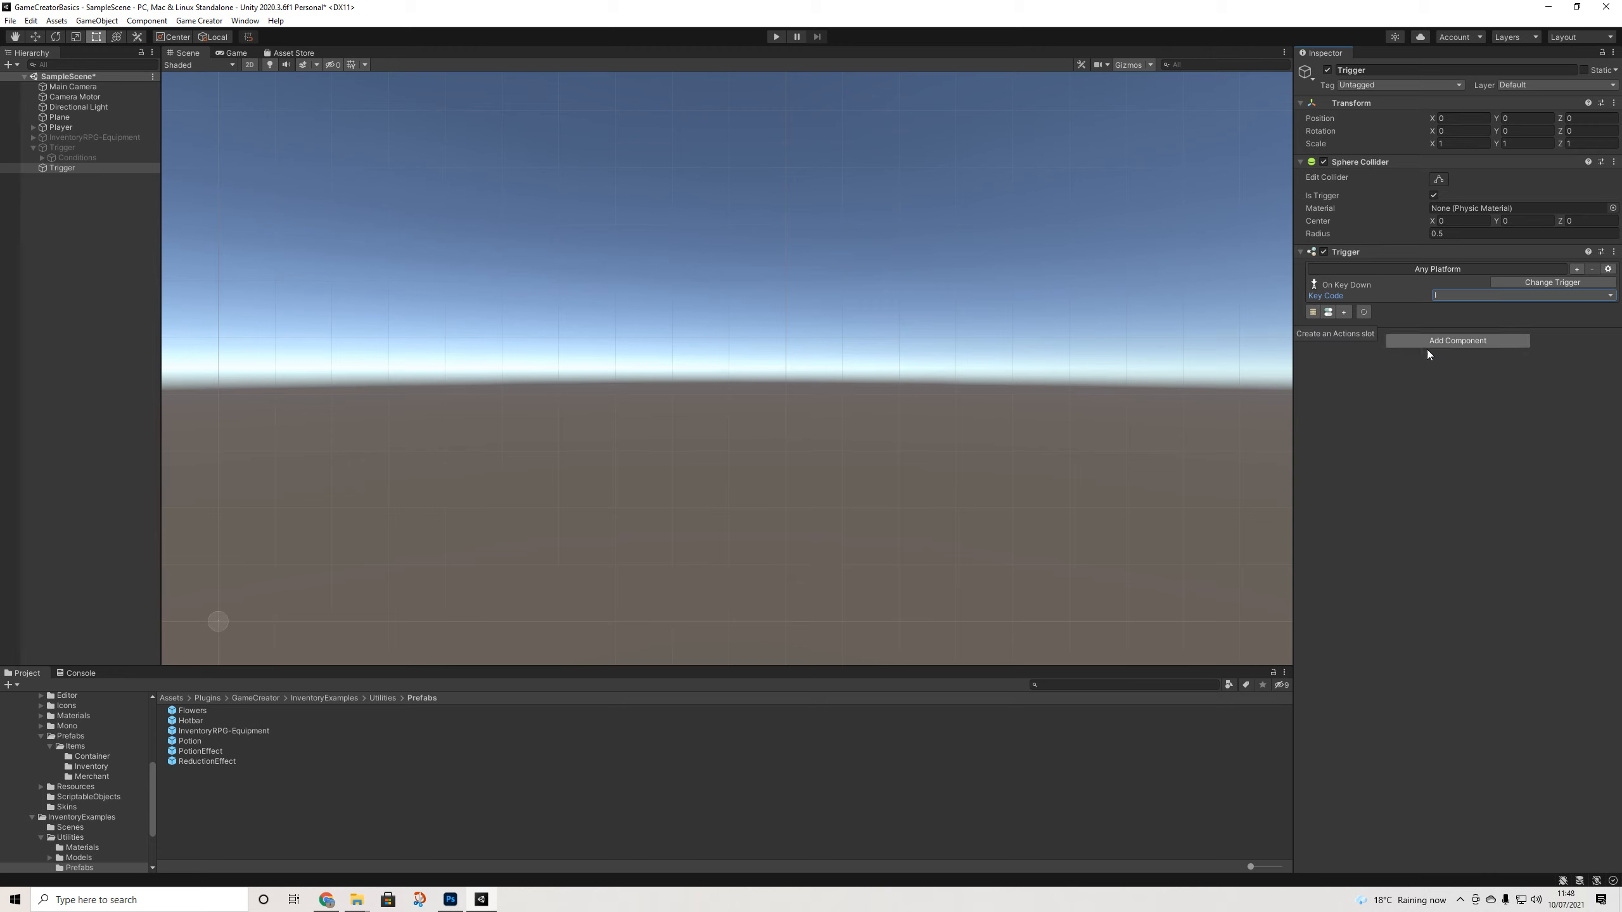
Add an Actions component to the new trigger and assign it as the trigger's action slot
click(1453, 344)
text(ac)
click(1404, 387)
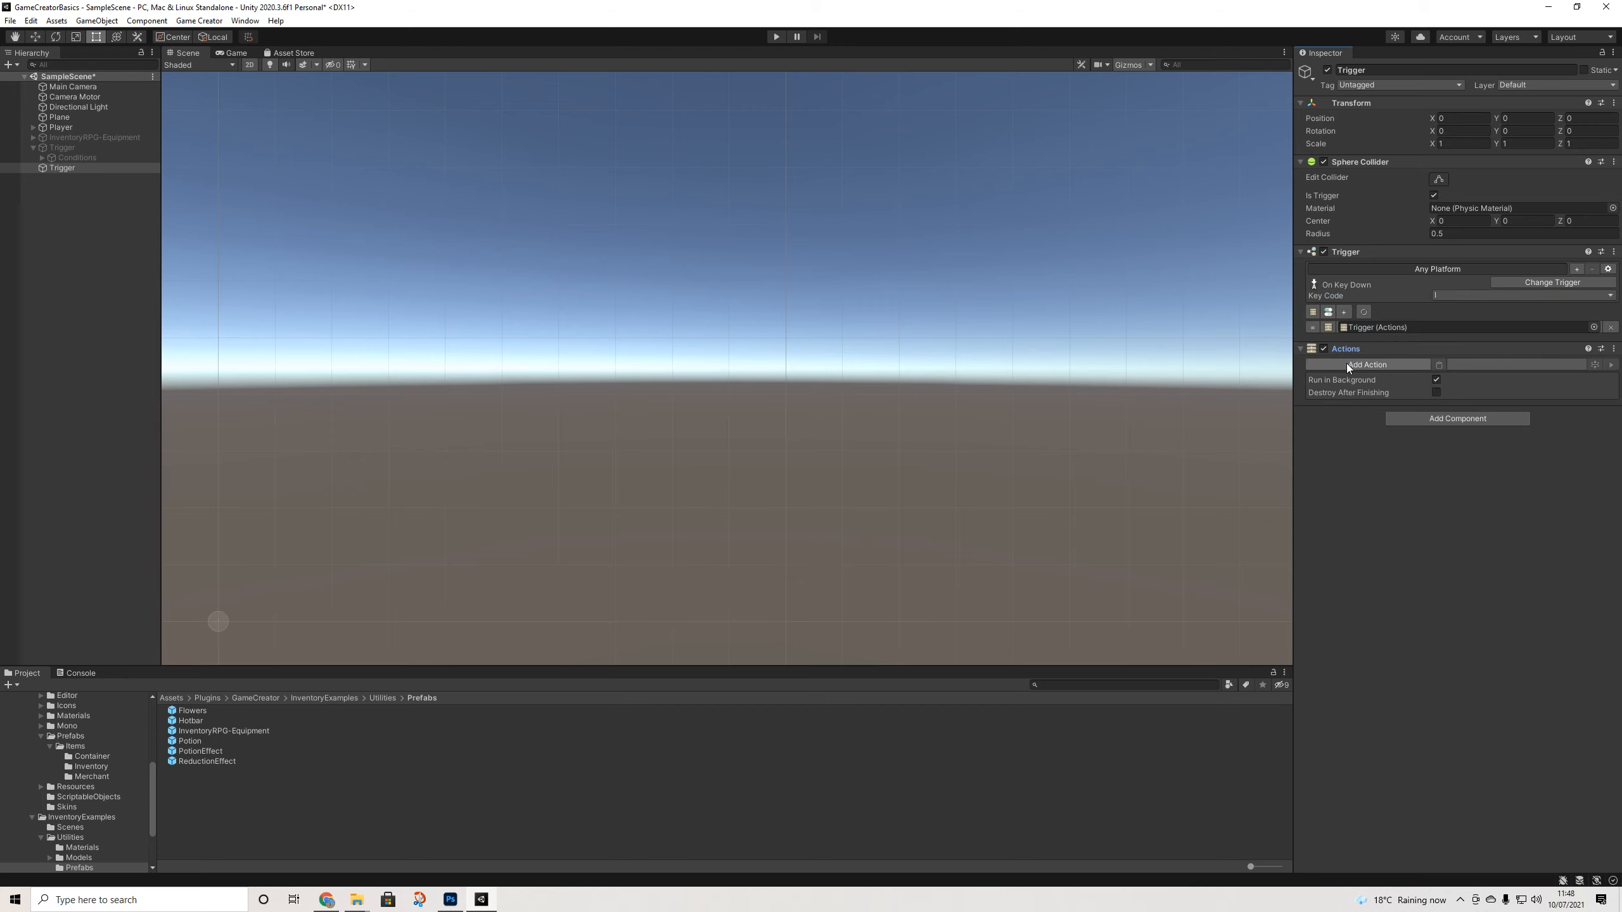
Add an Inventory UI action with menu type Inventory, keeping its action type at Open
click(1347, 364)
click(1422, 379)
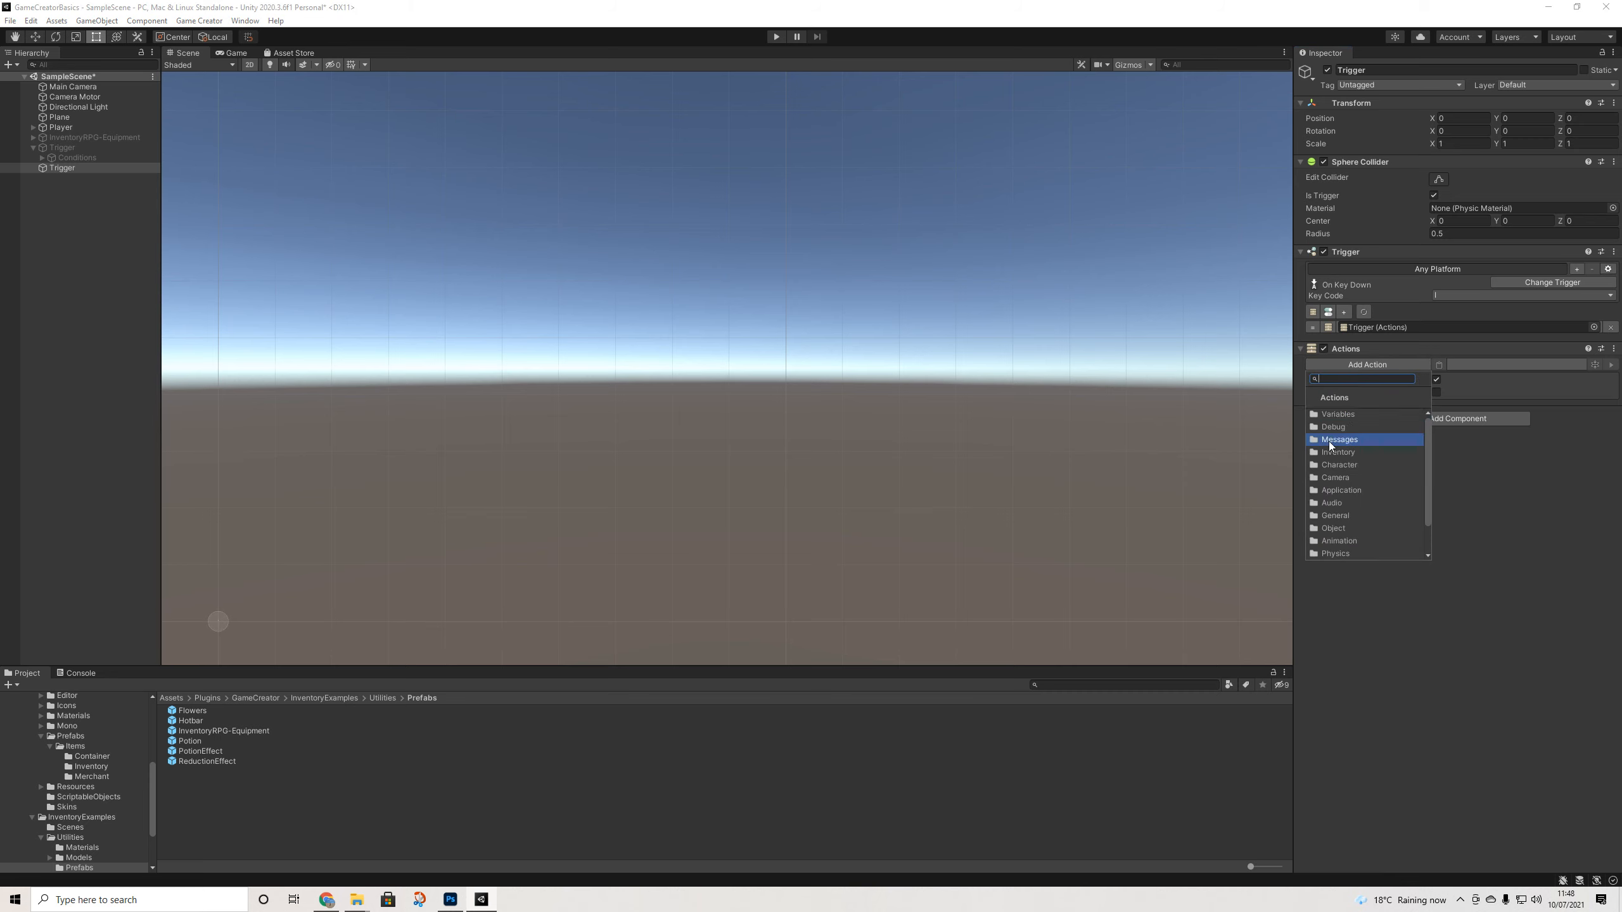
click(1339, 448)
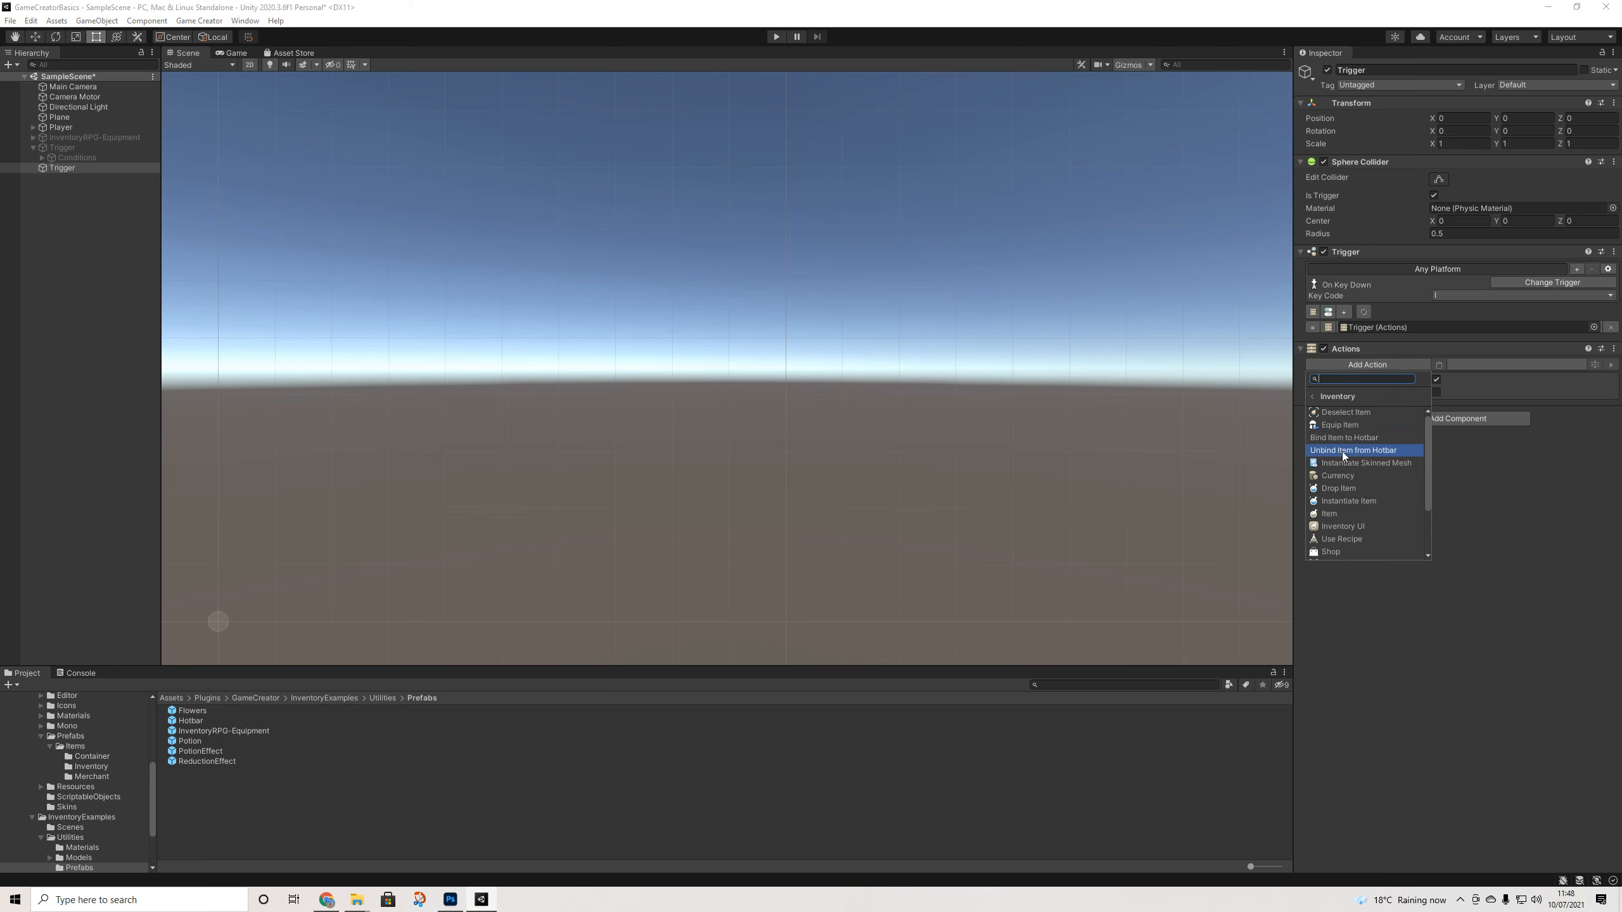
scroll(1345, 461, down, 1)
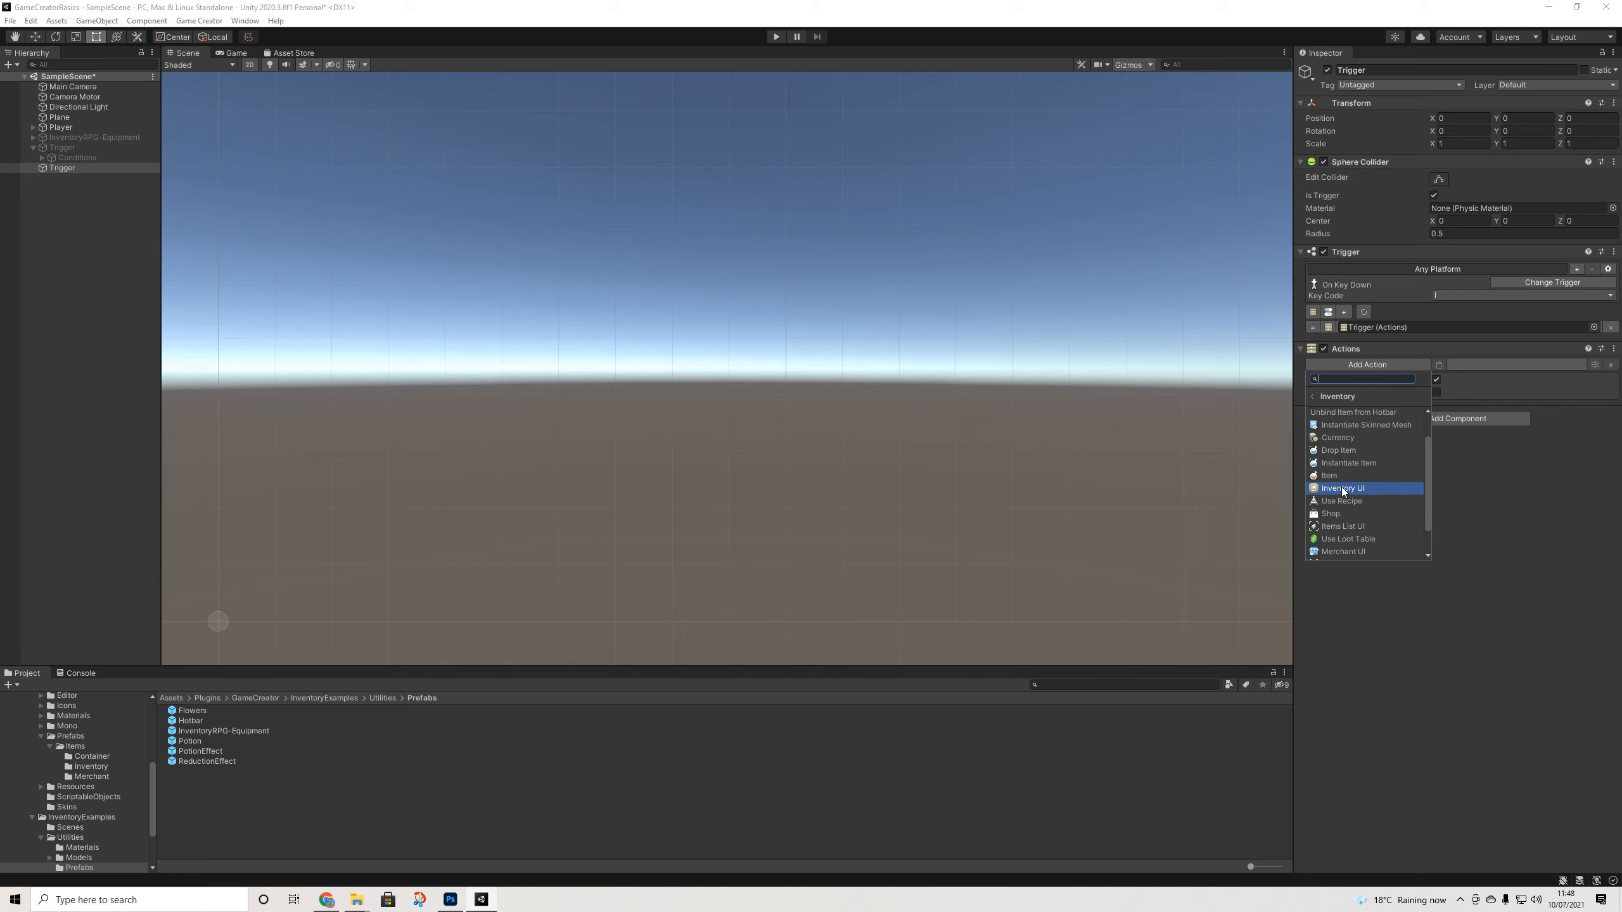
click(1342, 488)
click(1441, 390)
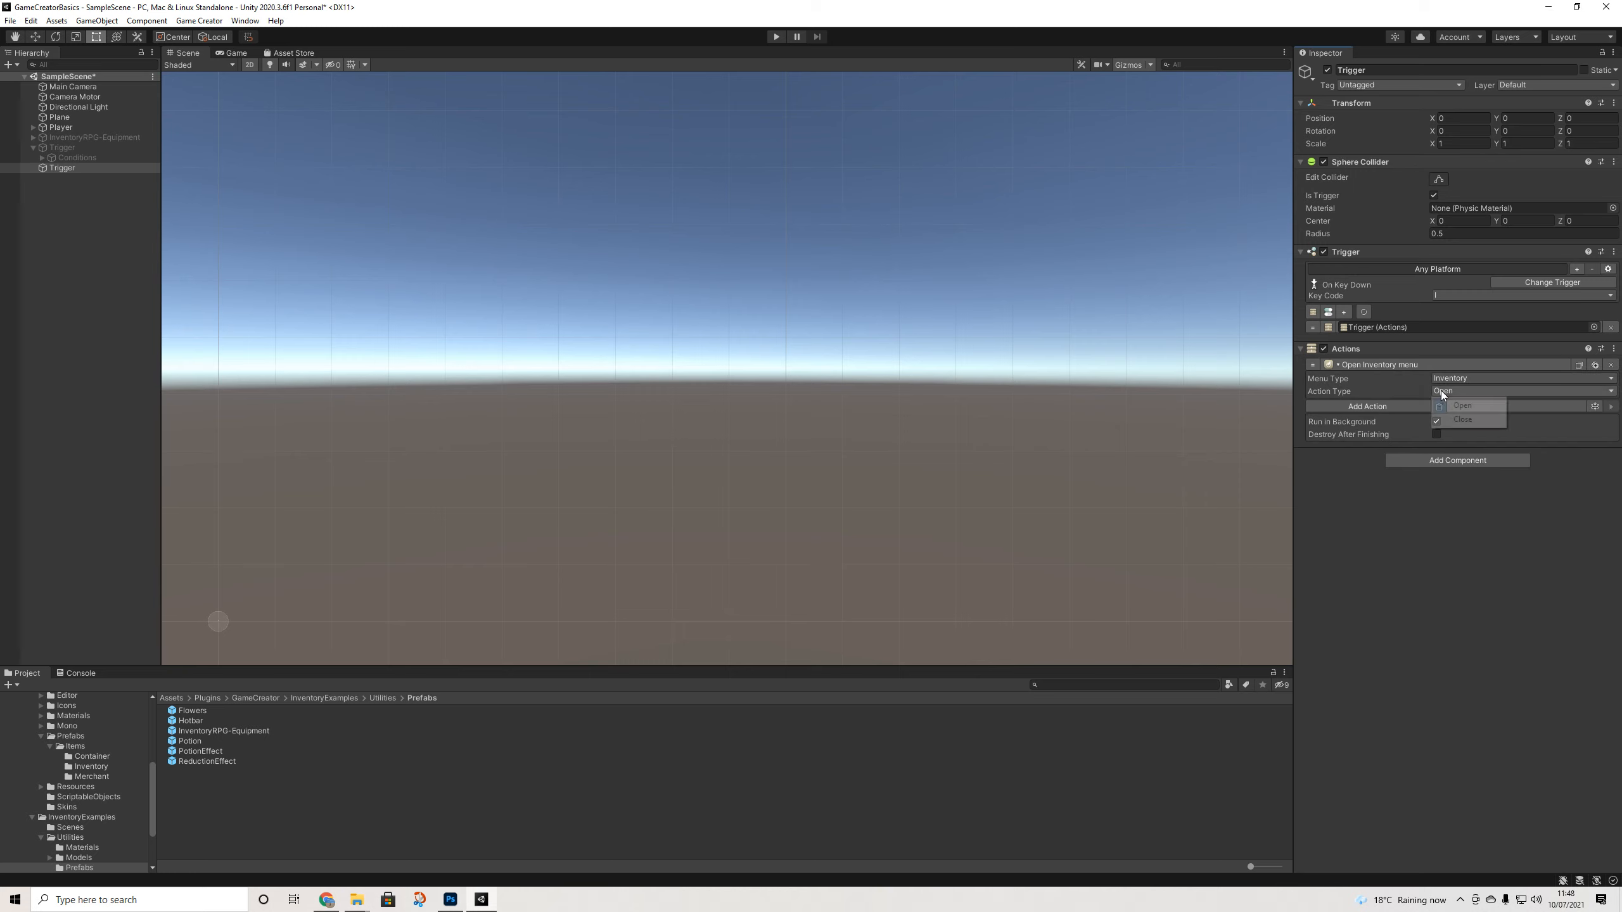
click(1491, 560)
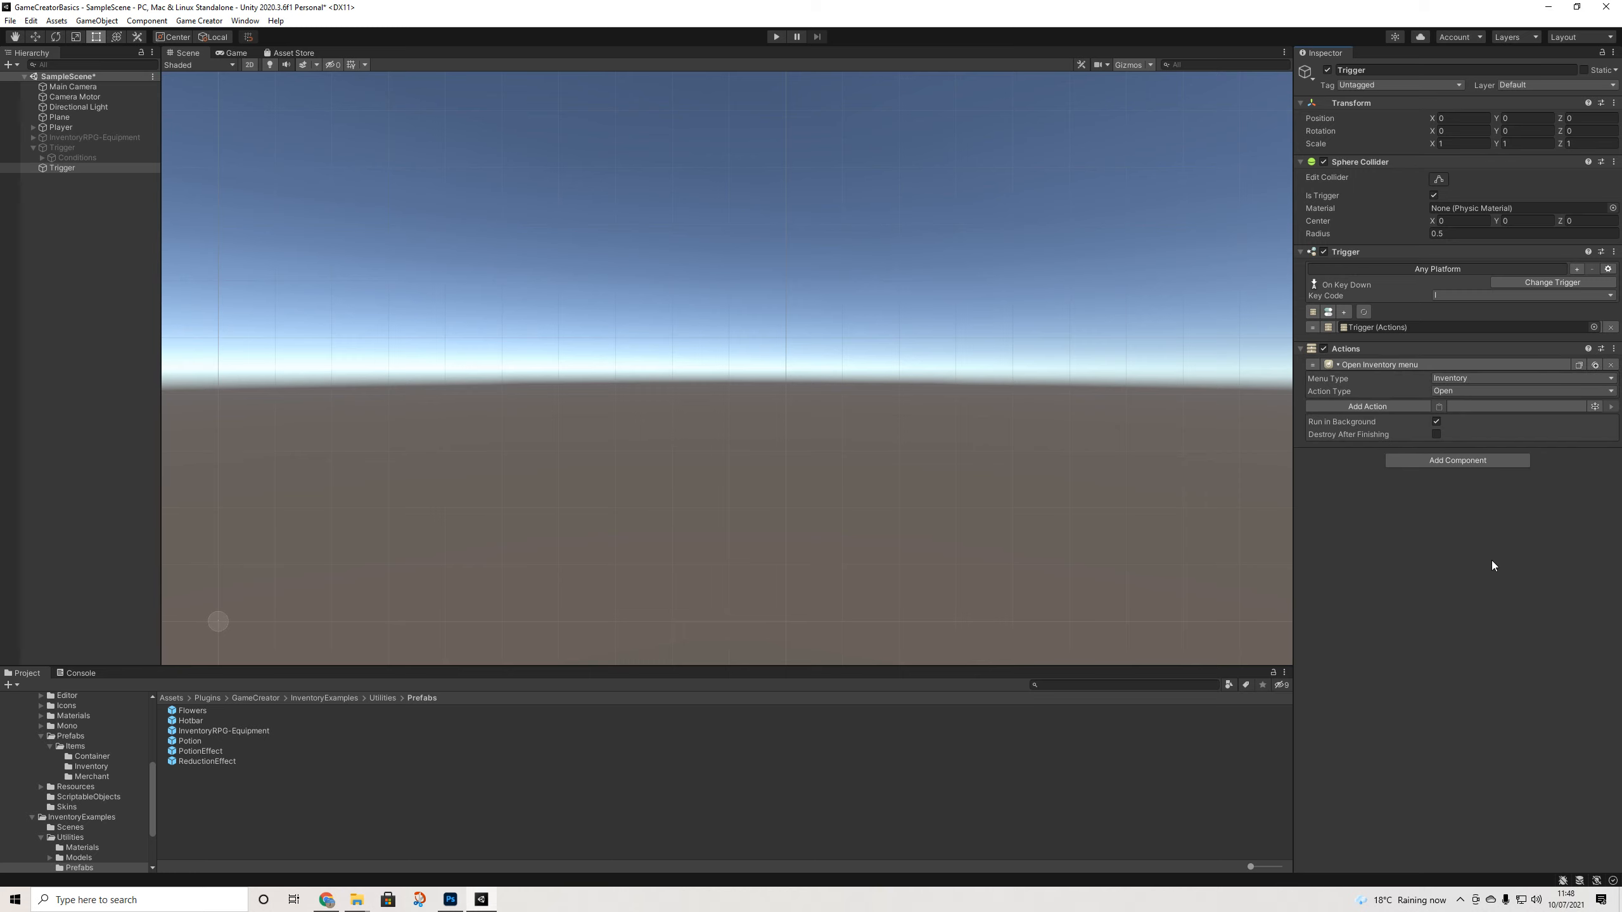
Run the scene, repeatedly open the inventory with the I key and close it with its X button, and stop the scene
click(779, 37)
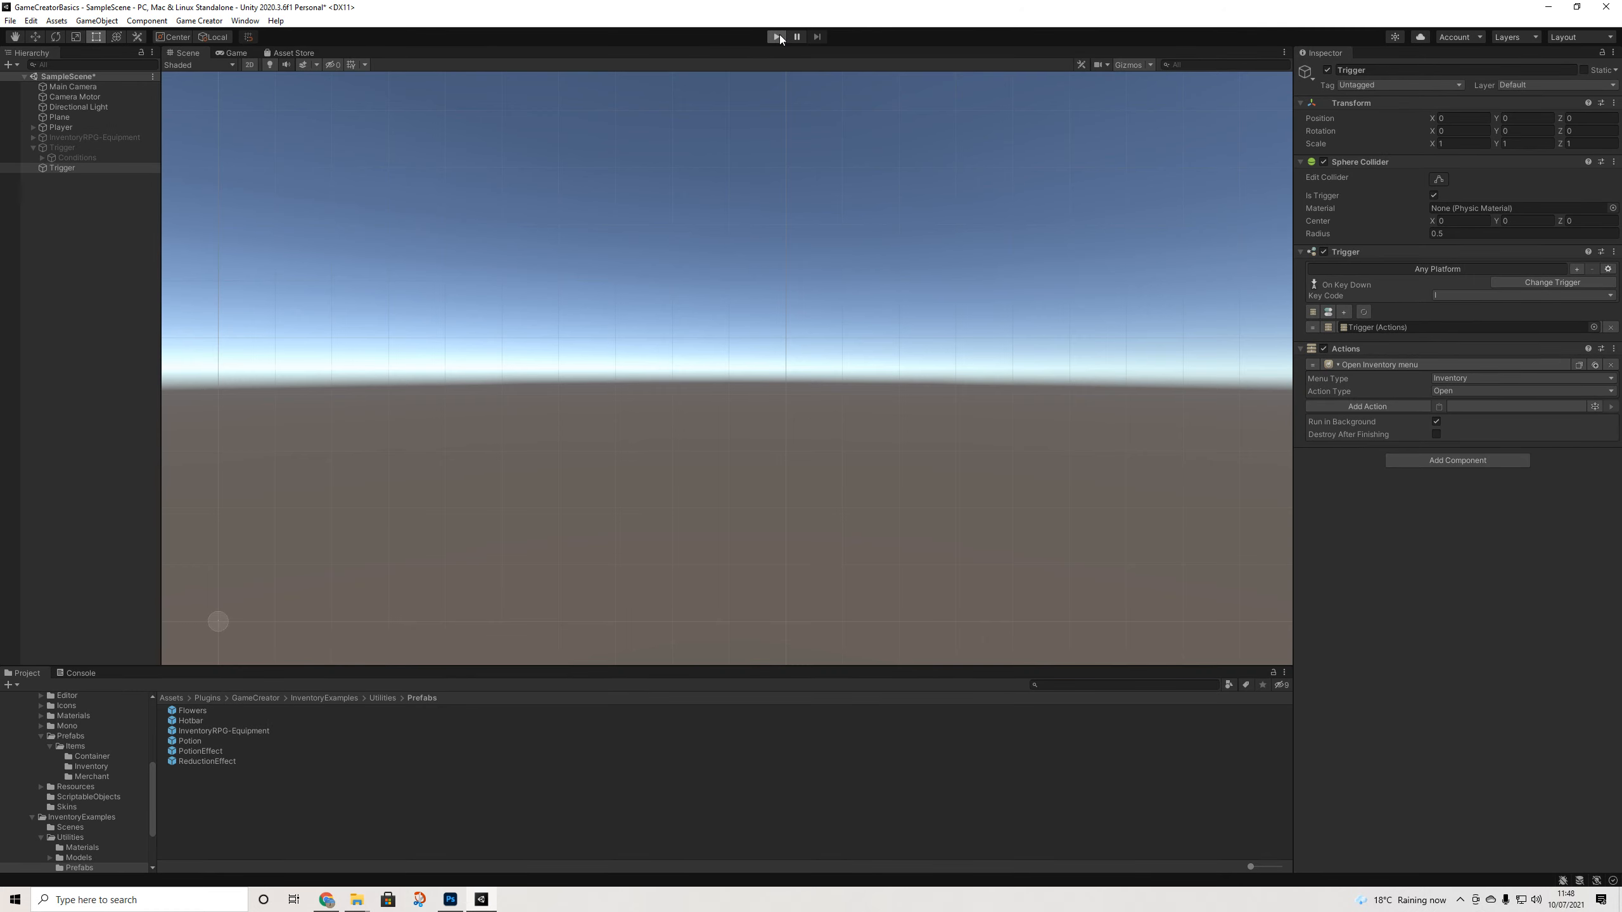
key(i)
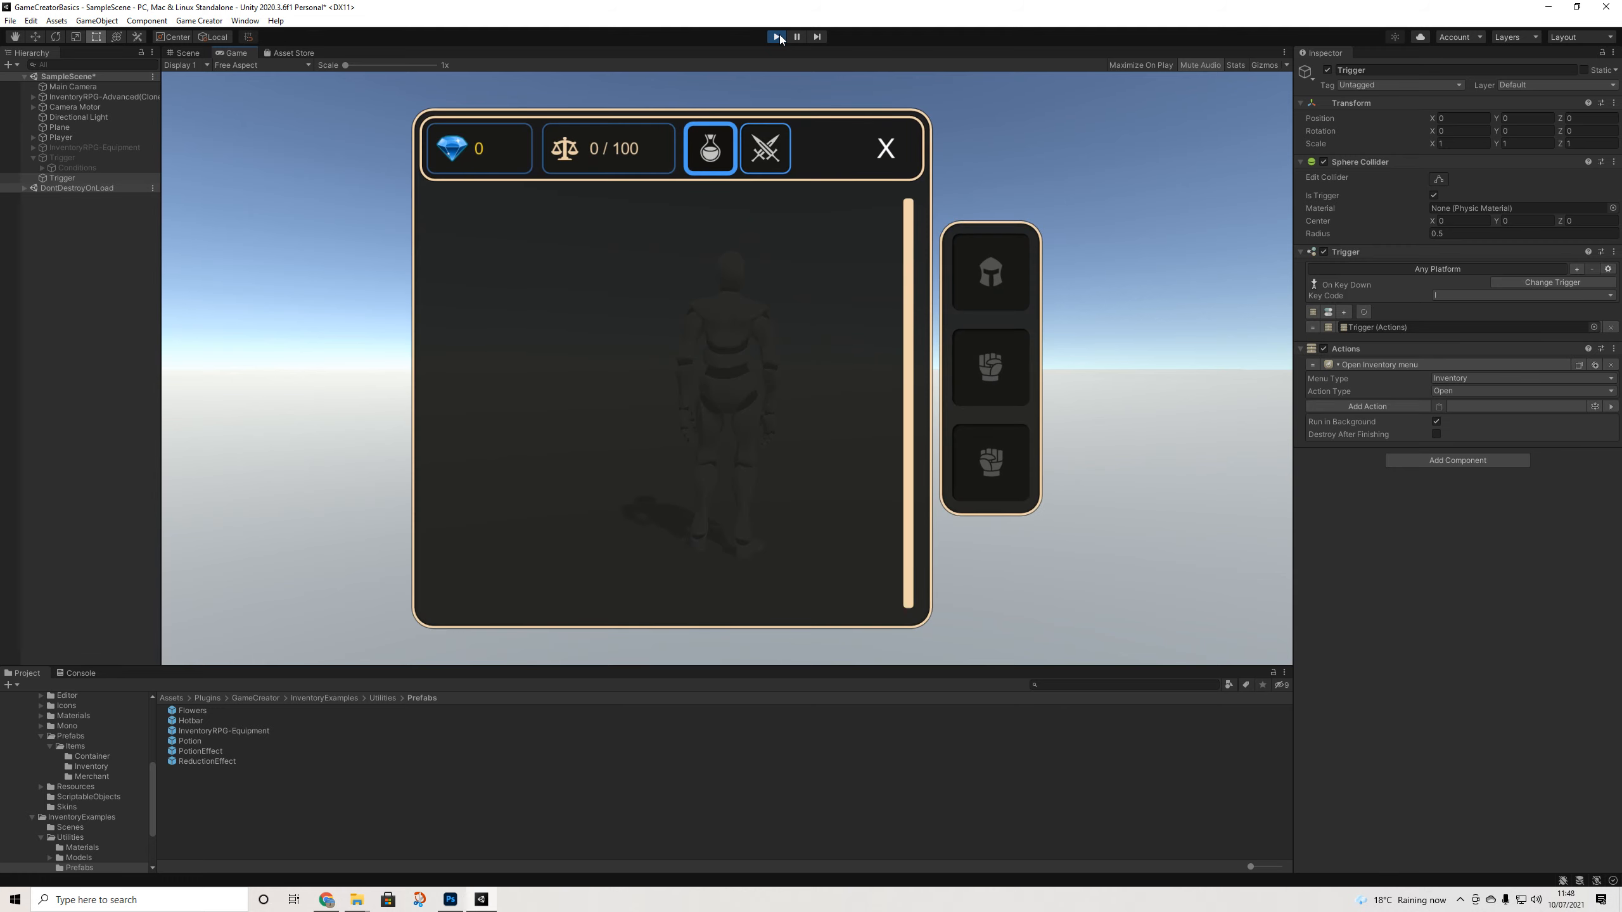
click(892, 148)
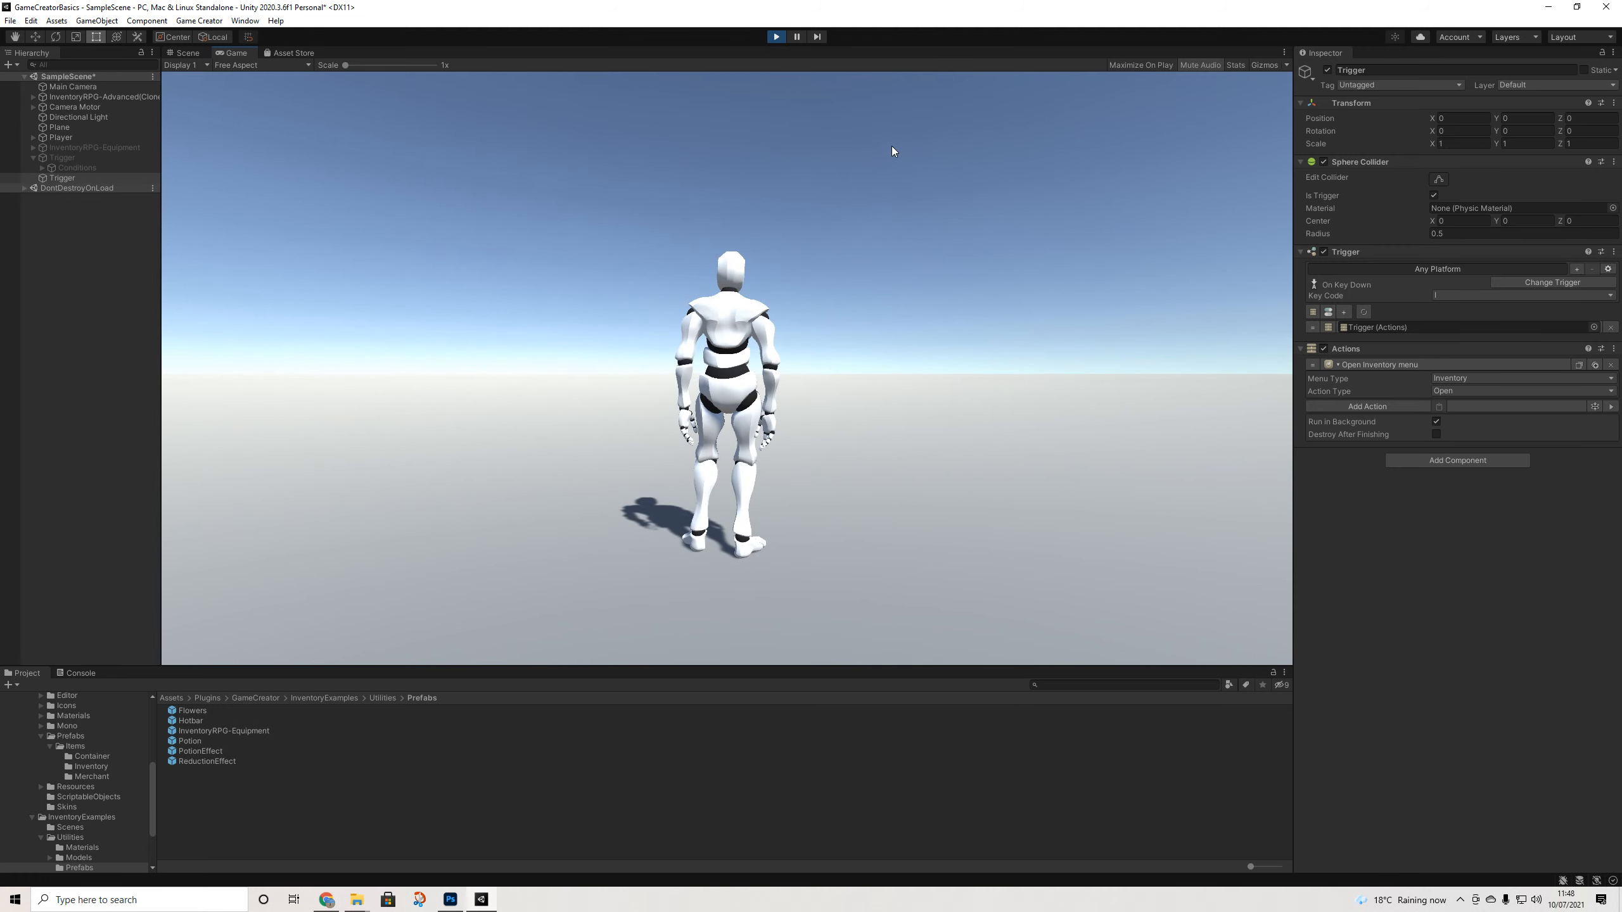
key(i)
click(892, 154)
key(i)
click(892, 154)
key(i)
click(892, 155)
key(i)
click(892, 154)
key(i)
click(892, 155)
key(i)
click(892, 155)
key(i)
click(892, 154)
key(i)
click(885, 150)
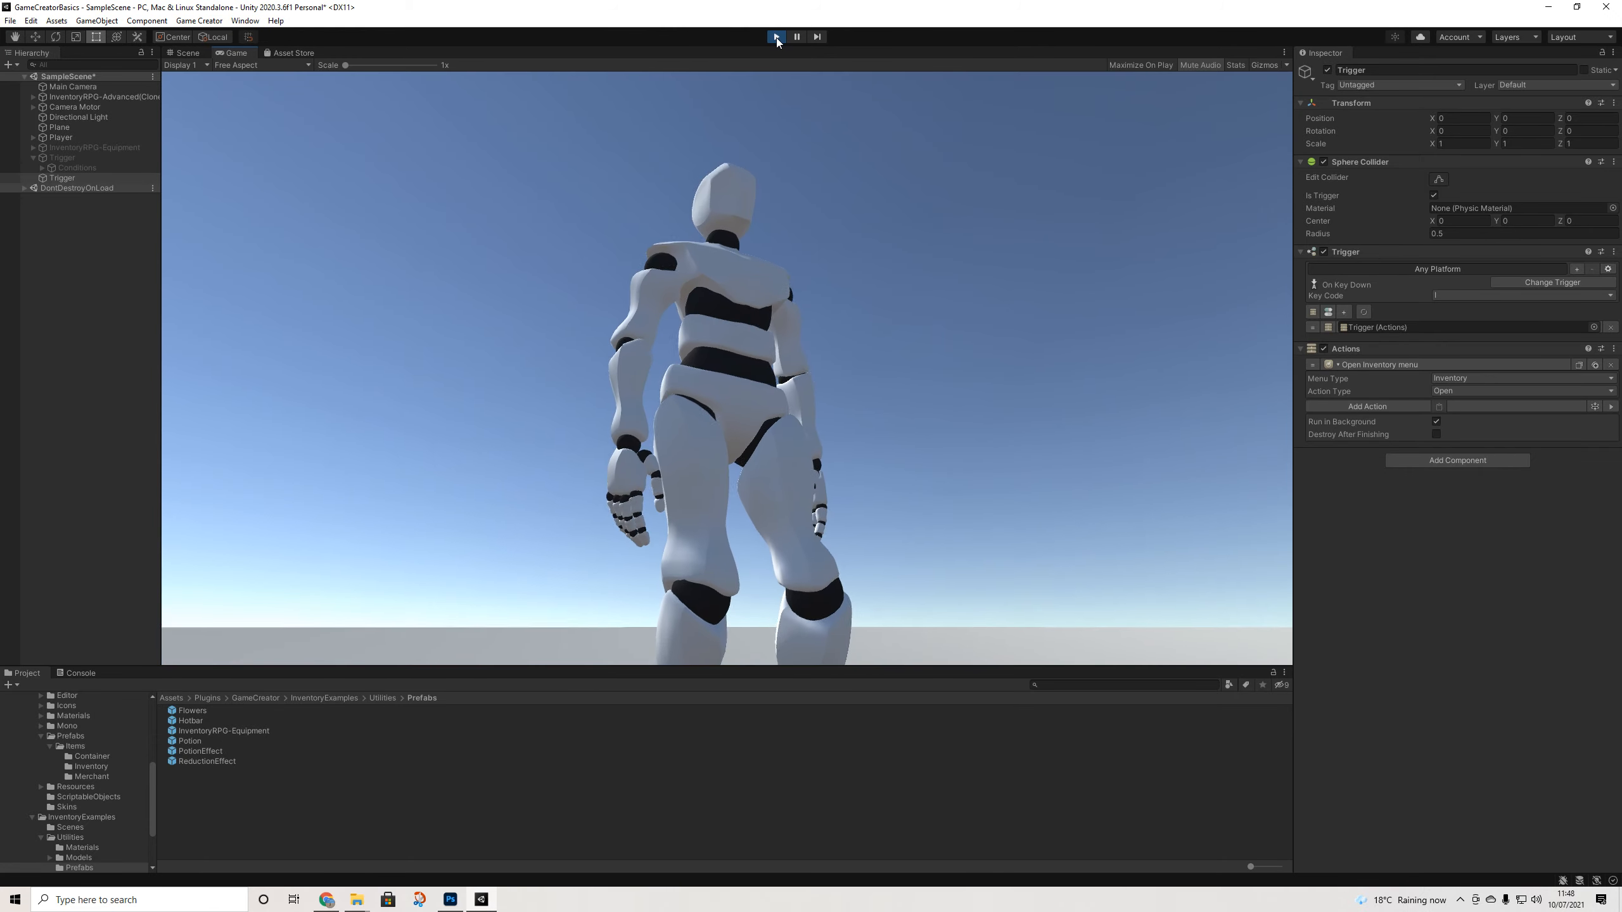
click(776, 36)
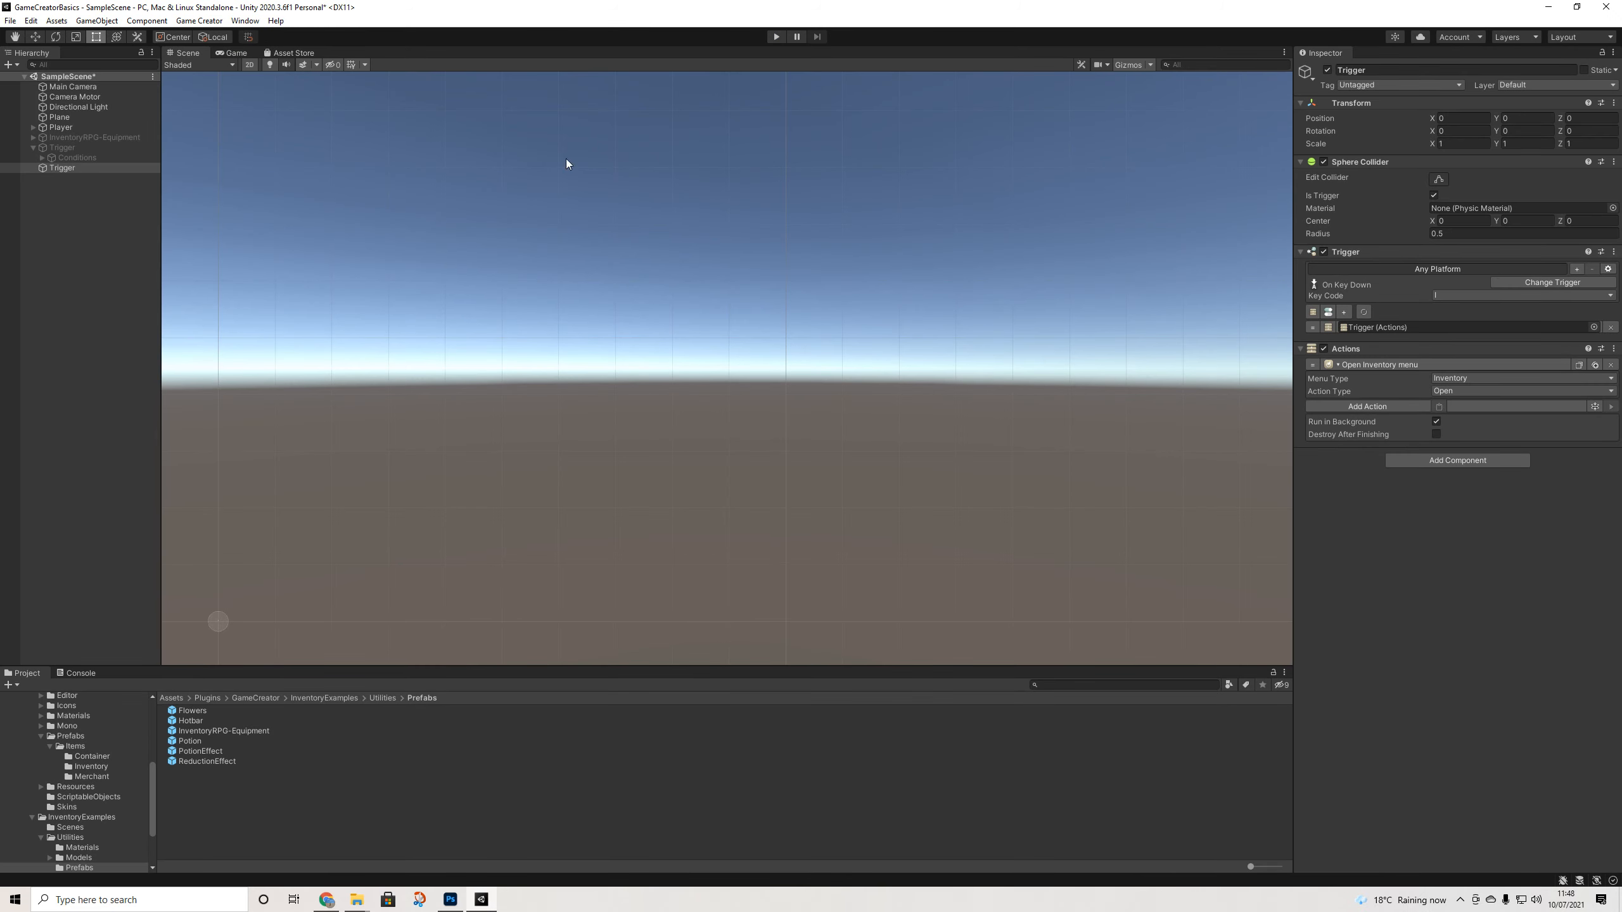
Activate the InventoryRPG-Equipment object and remove the Animator component from its Inventory child
click(84, 140)
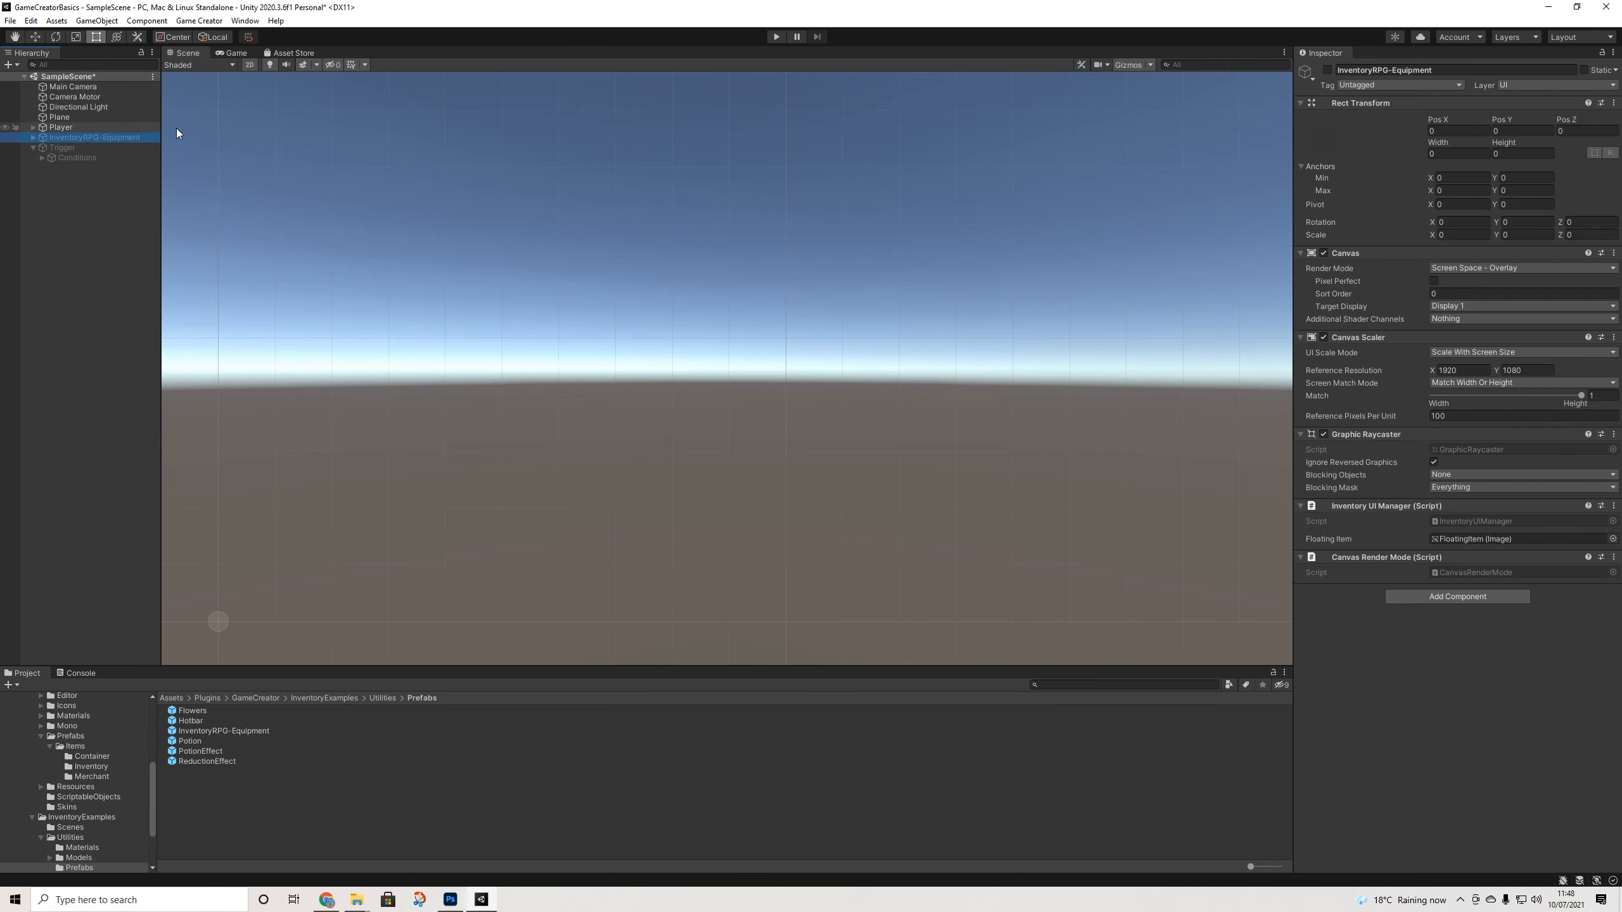
click(1328, 70)
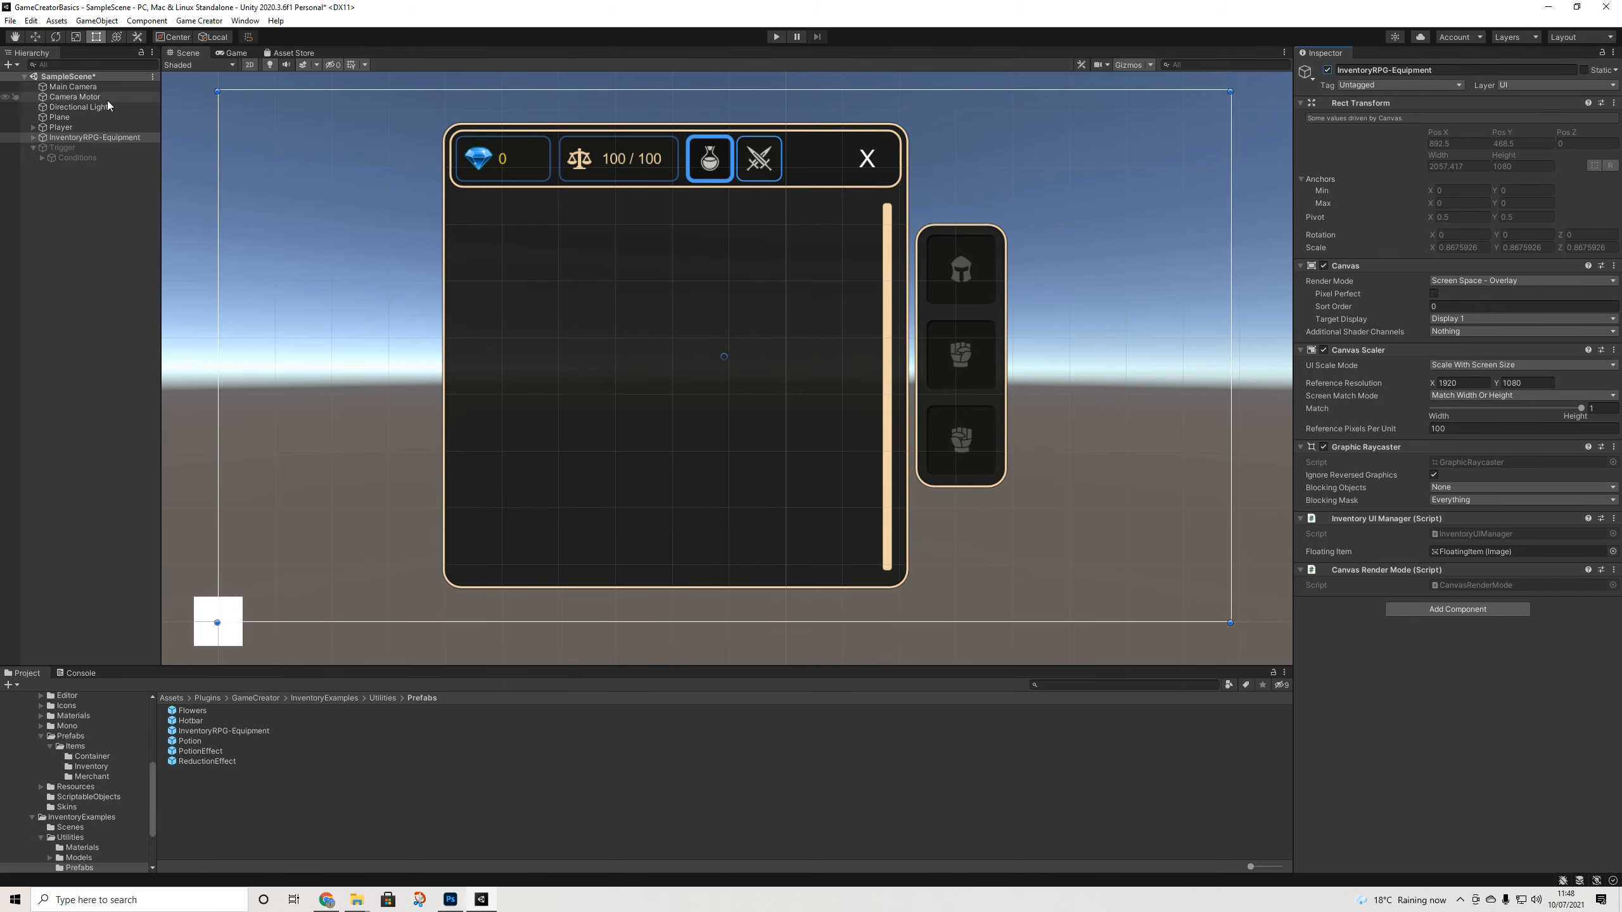
click(33, 137)
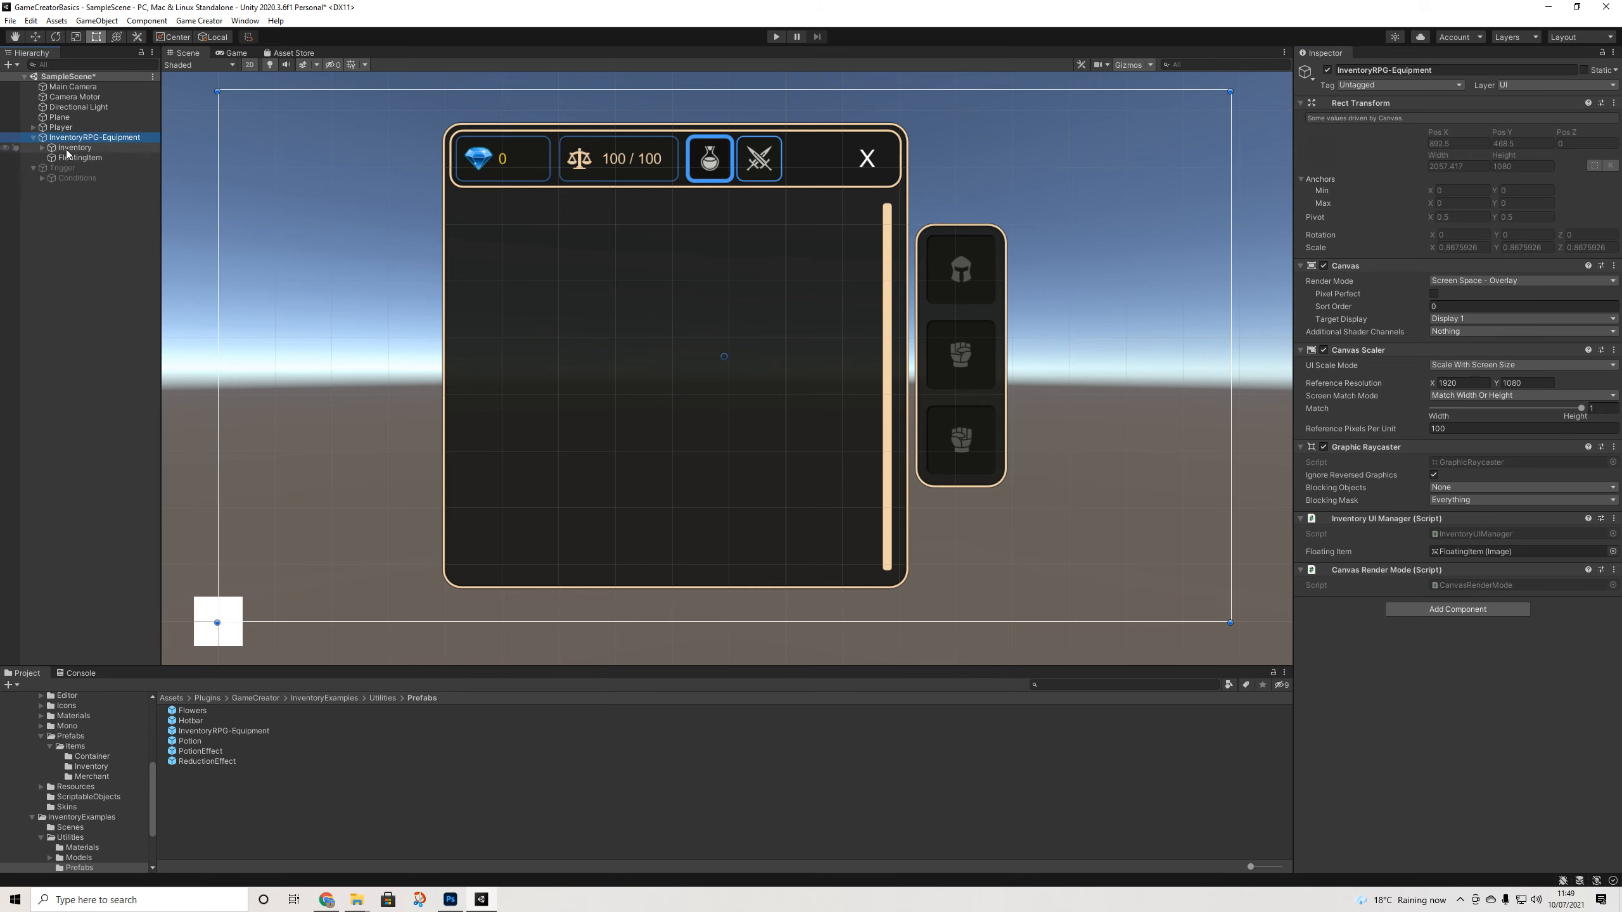
click(73, 148)
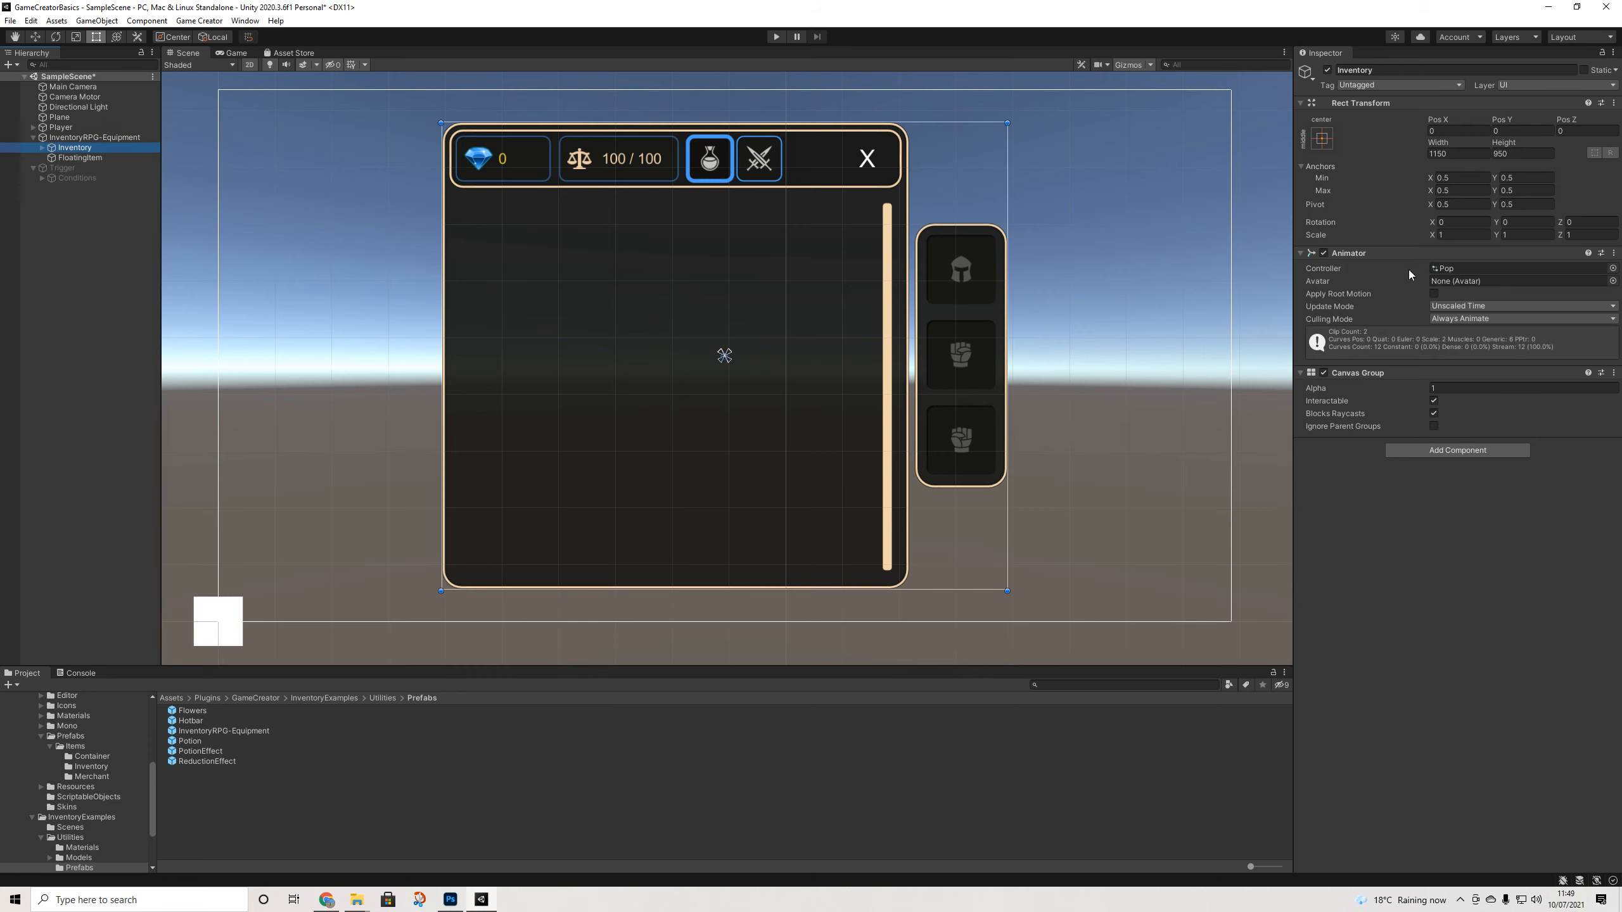
click(1614, 253)
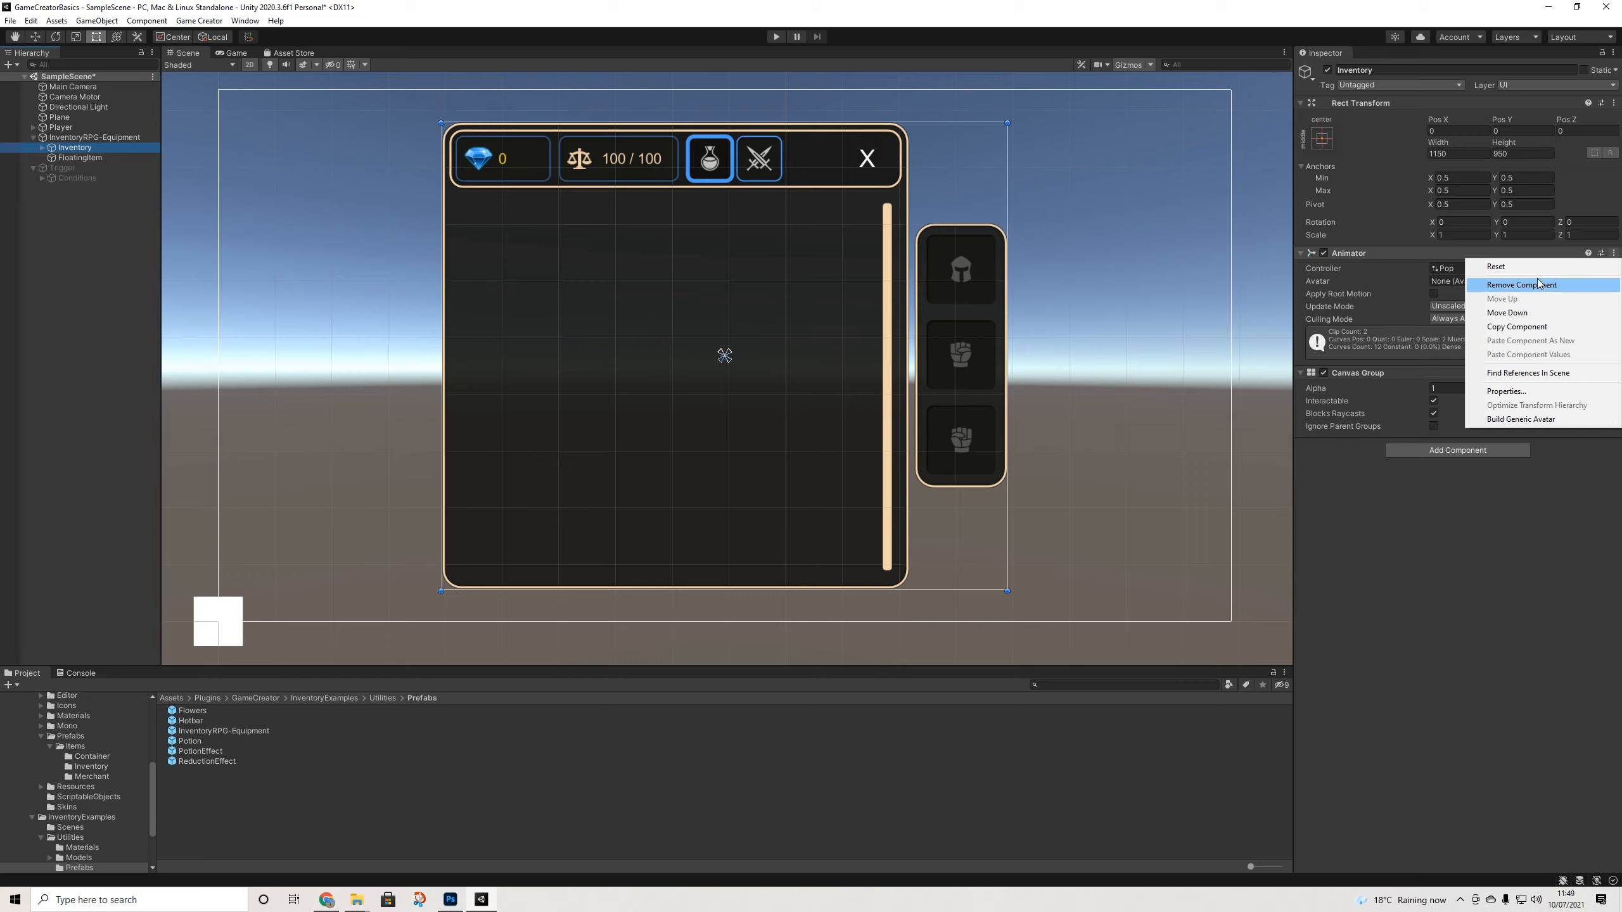
click(1538, 284)
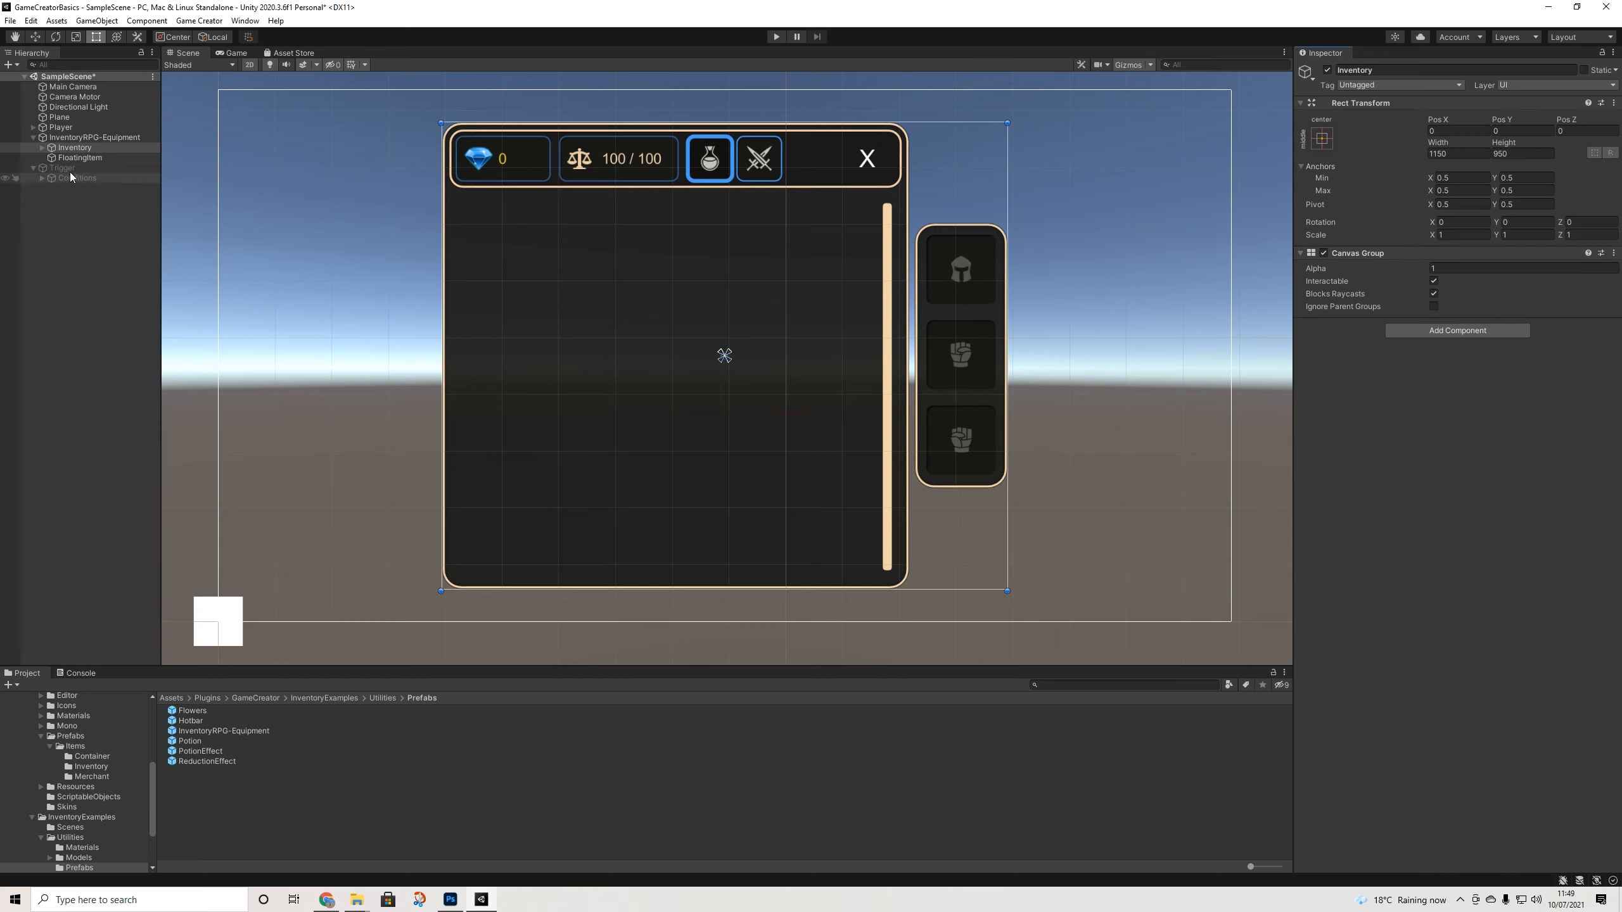
Reactivate the Trigger object that holds the Conditions and deactivate the InventoryRPG-Equipment object
click(64, 168)
click(1326, 71)
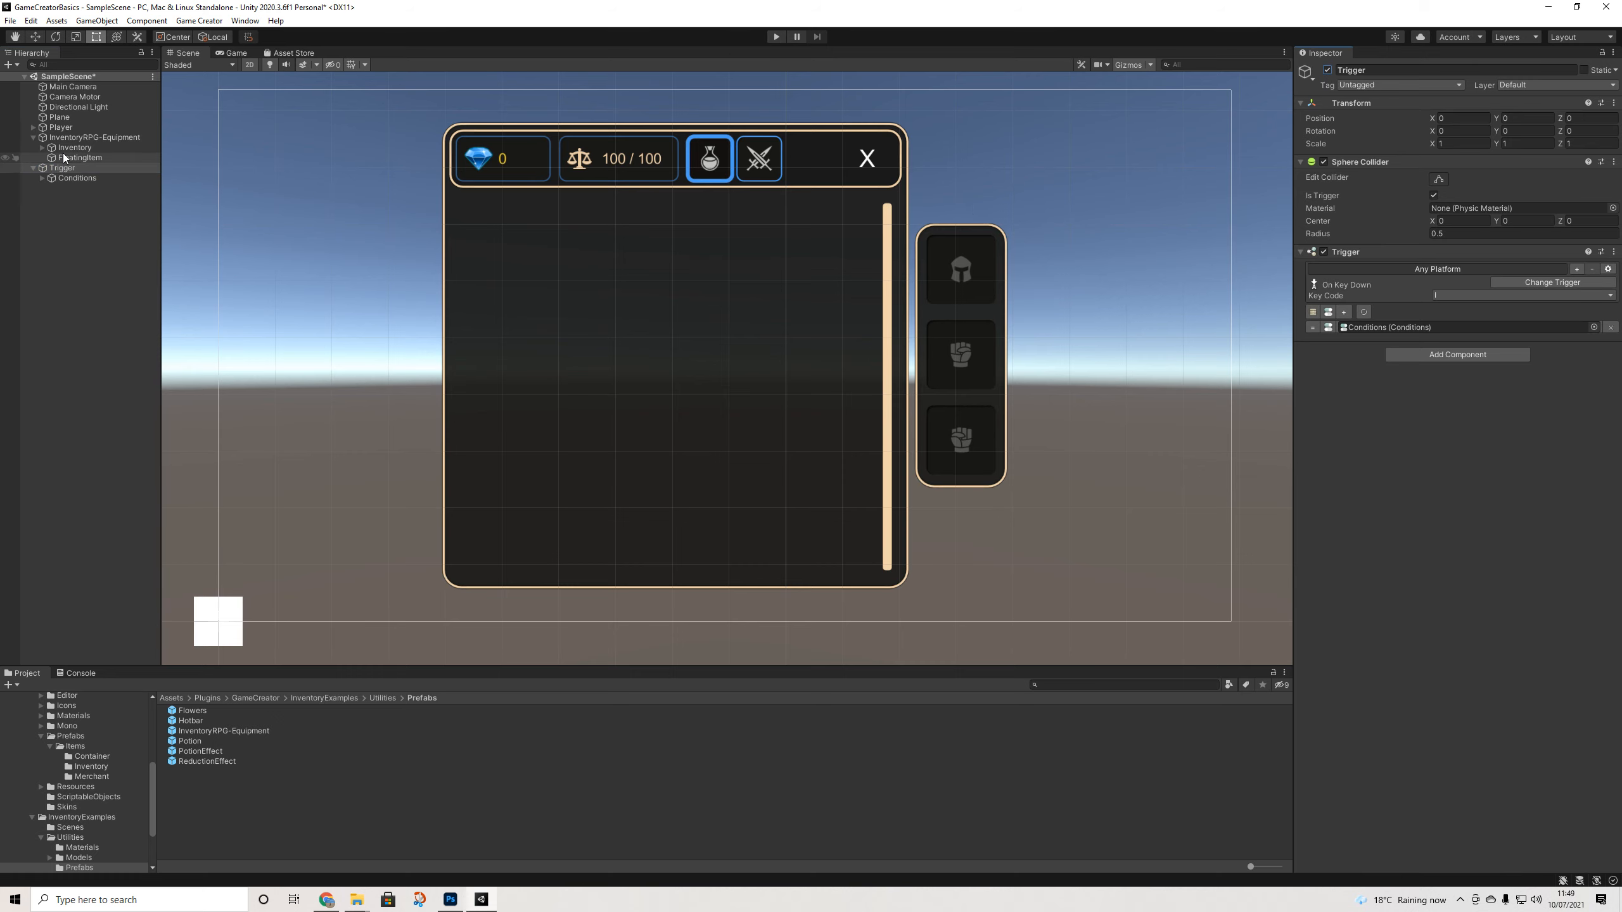
click(94, 137)
click(1327, 71)
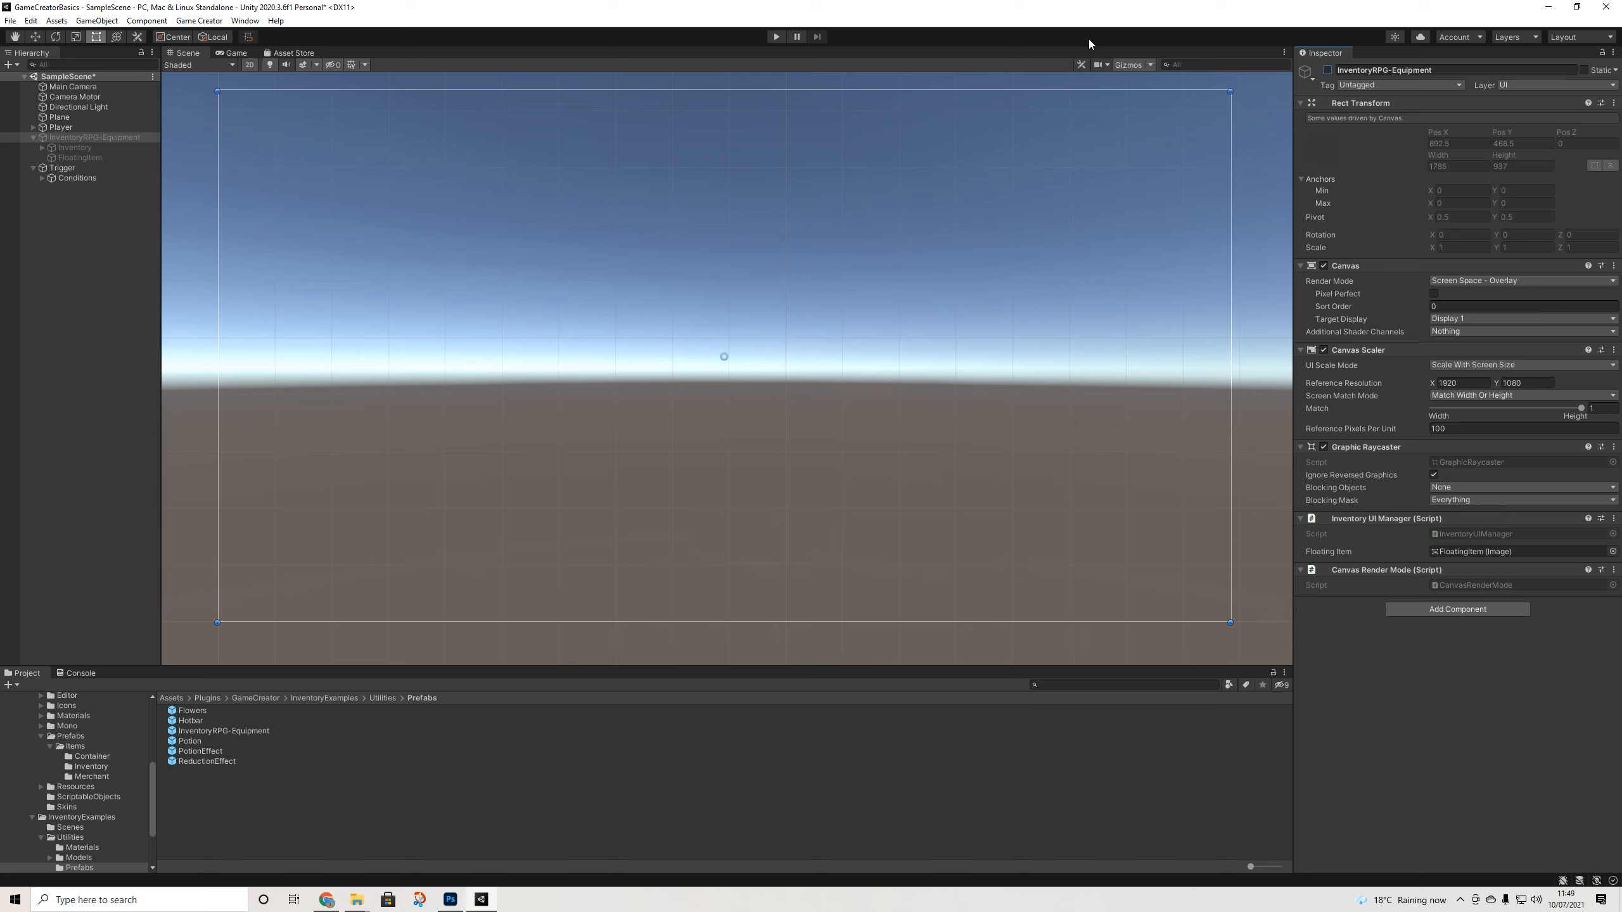
Run the scene, toggle the inventory with the I key without its pop animation, and stop the scene
click(775, 36)
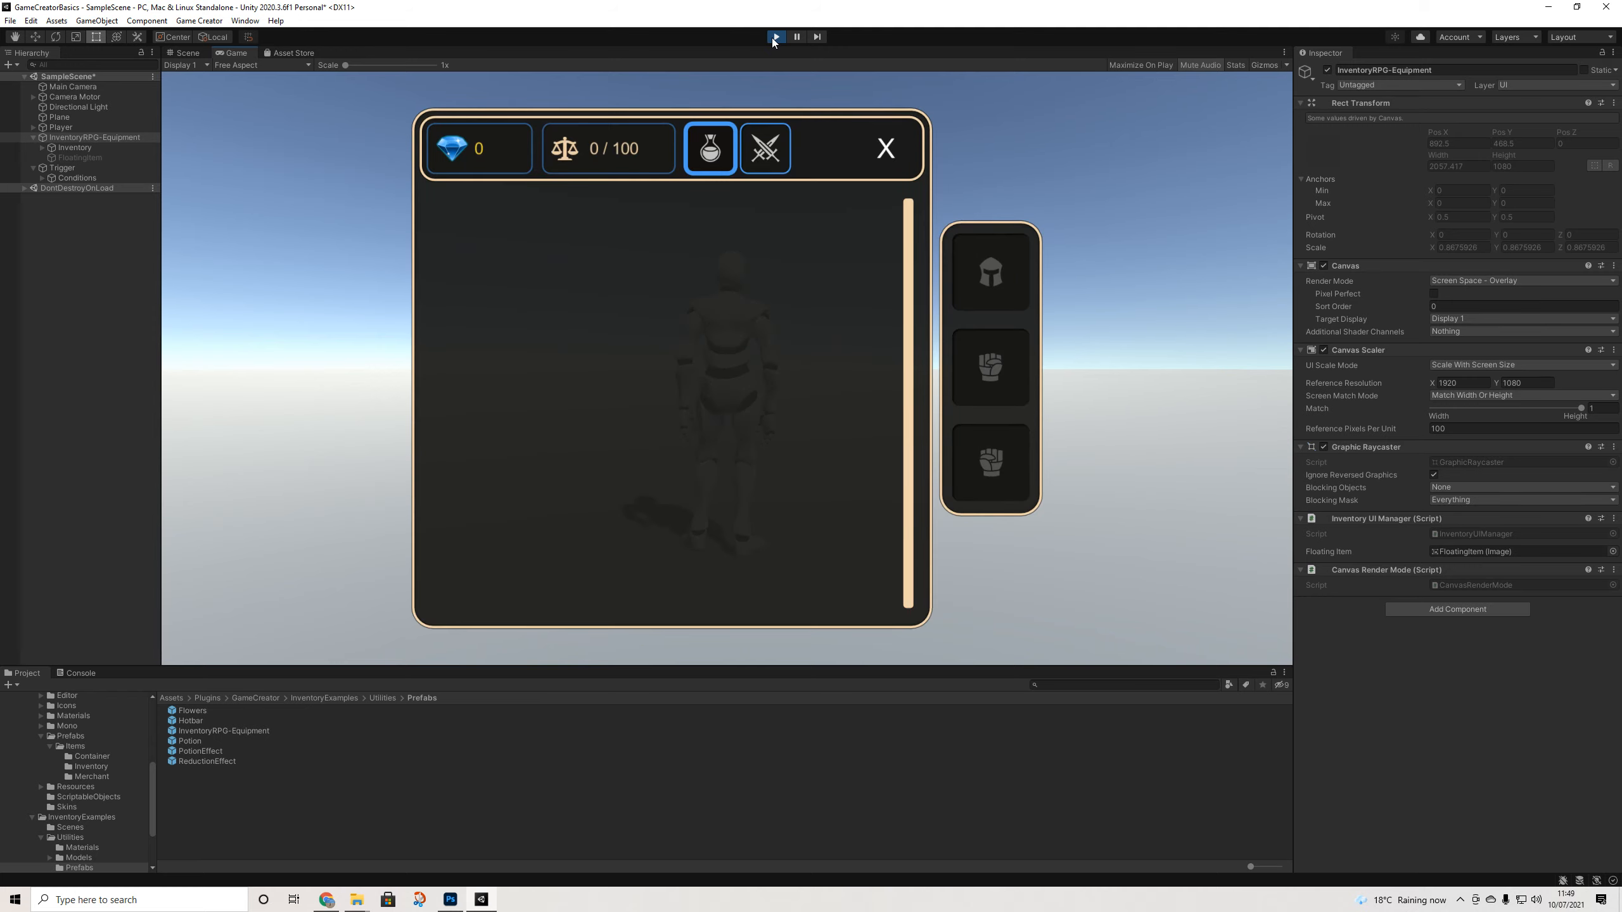
key(i)
key(i)
key(i)
key(i)
key(i)
key(i)
key(i)
key(i)
click(775, 36)
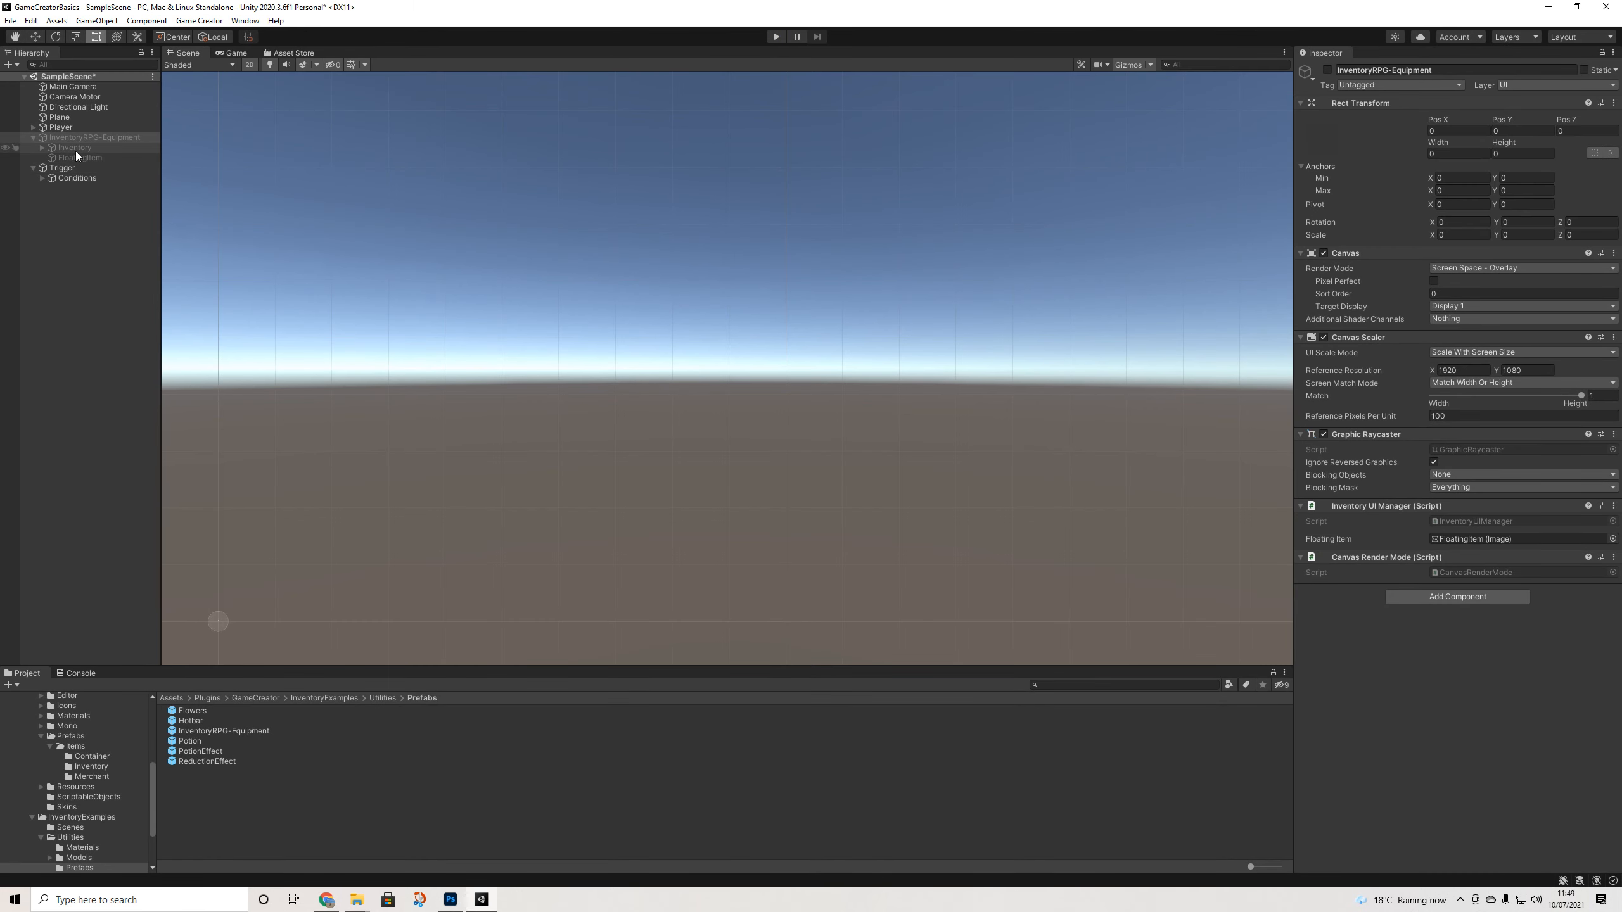
click(85, 147)
click(86, 140)
click(86, 147)
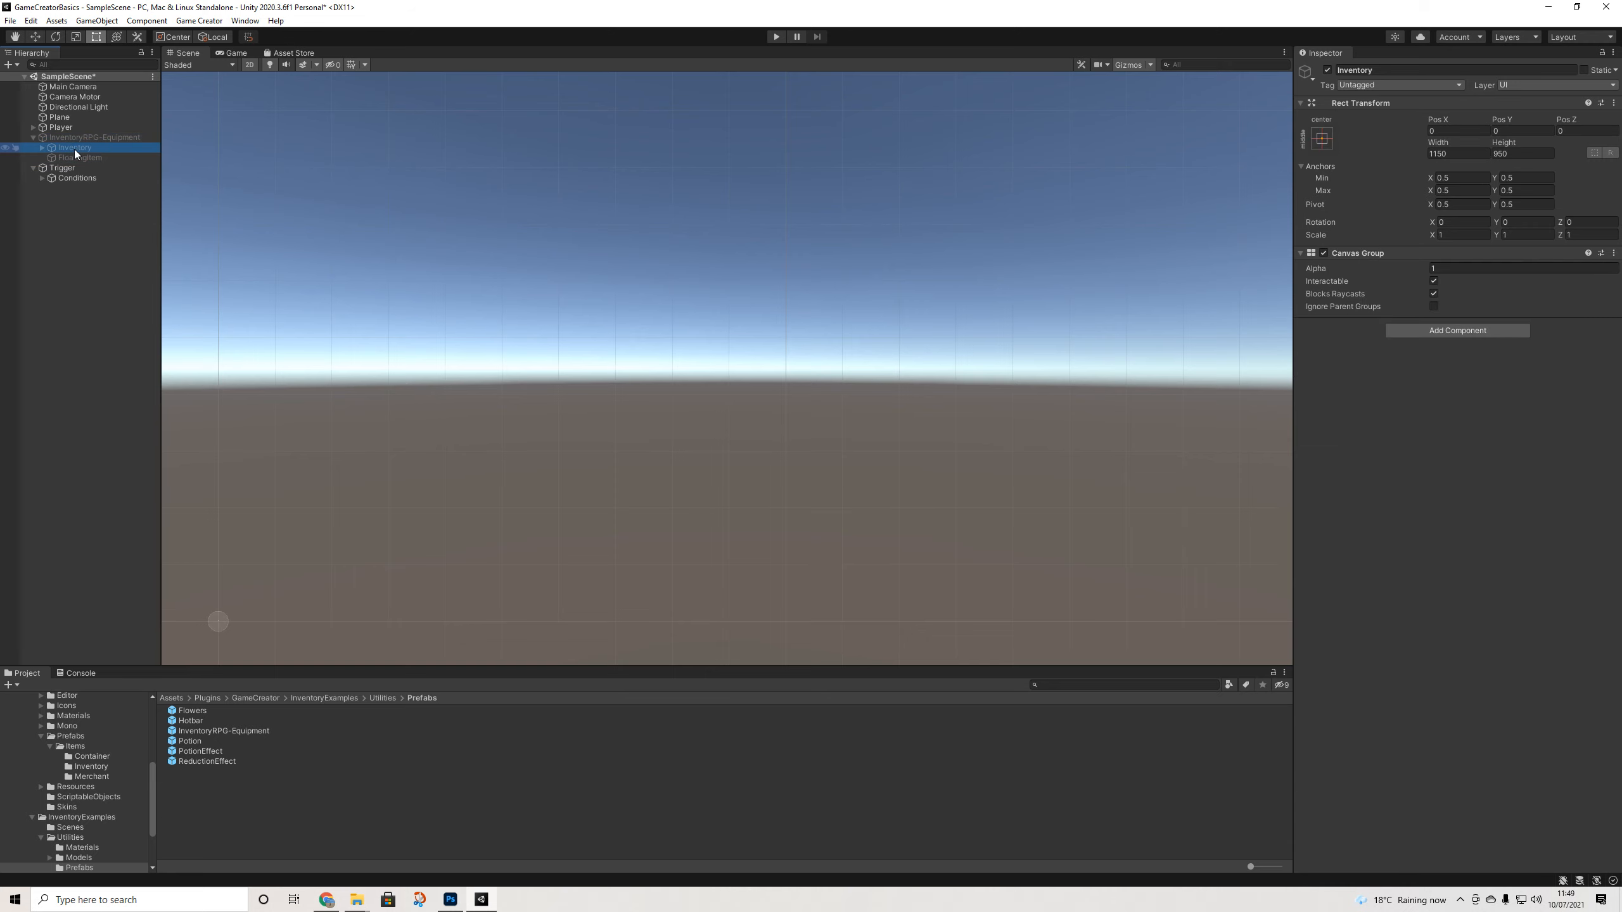
click(72, 154)
click(88, 139)
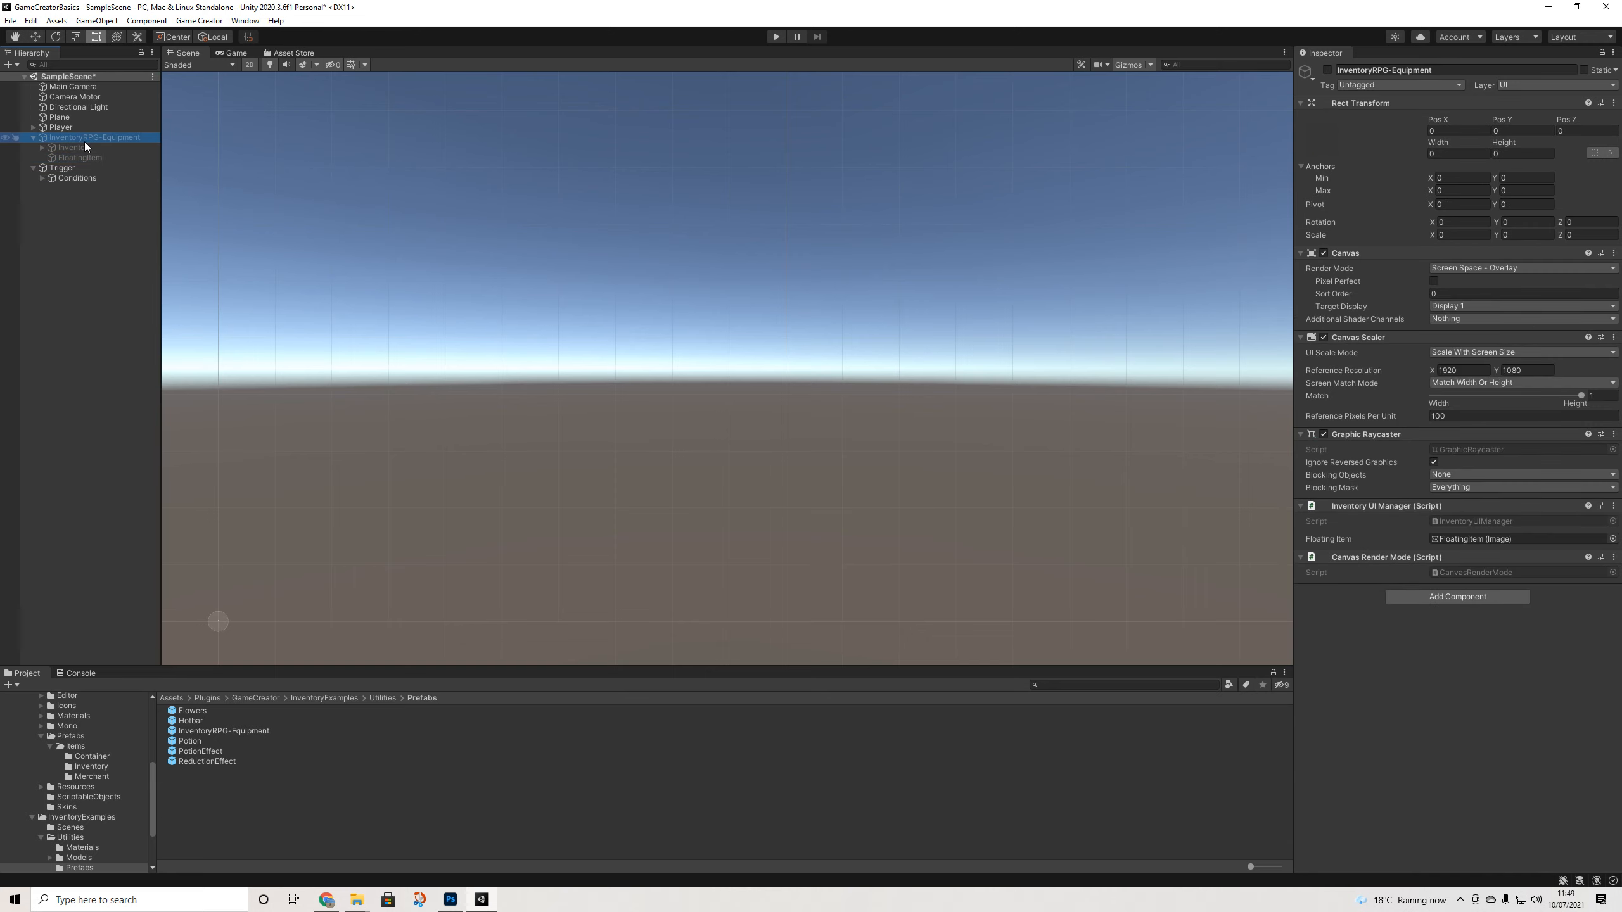
click(83, 146)
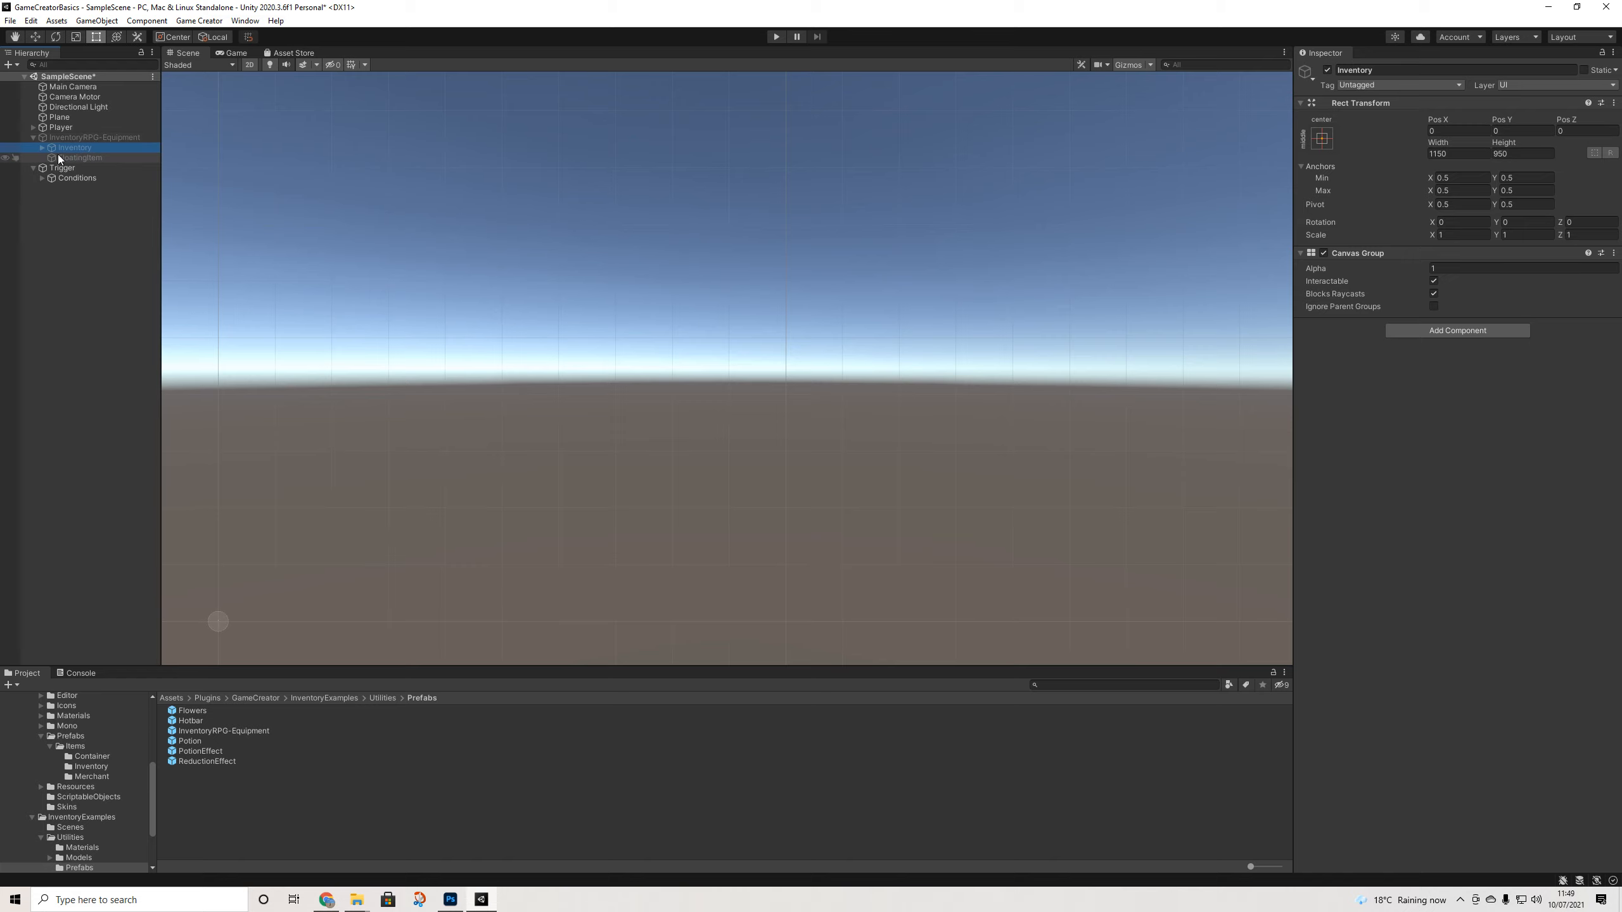
Activate the InventoryRPG-Equipment object so its inventory layout can be inspected up close in the scene
click(71, 138)
click(1328, 70)
scroll(818, 313, up, 3)
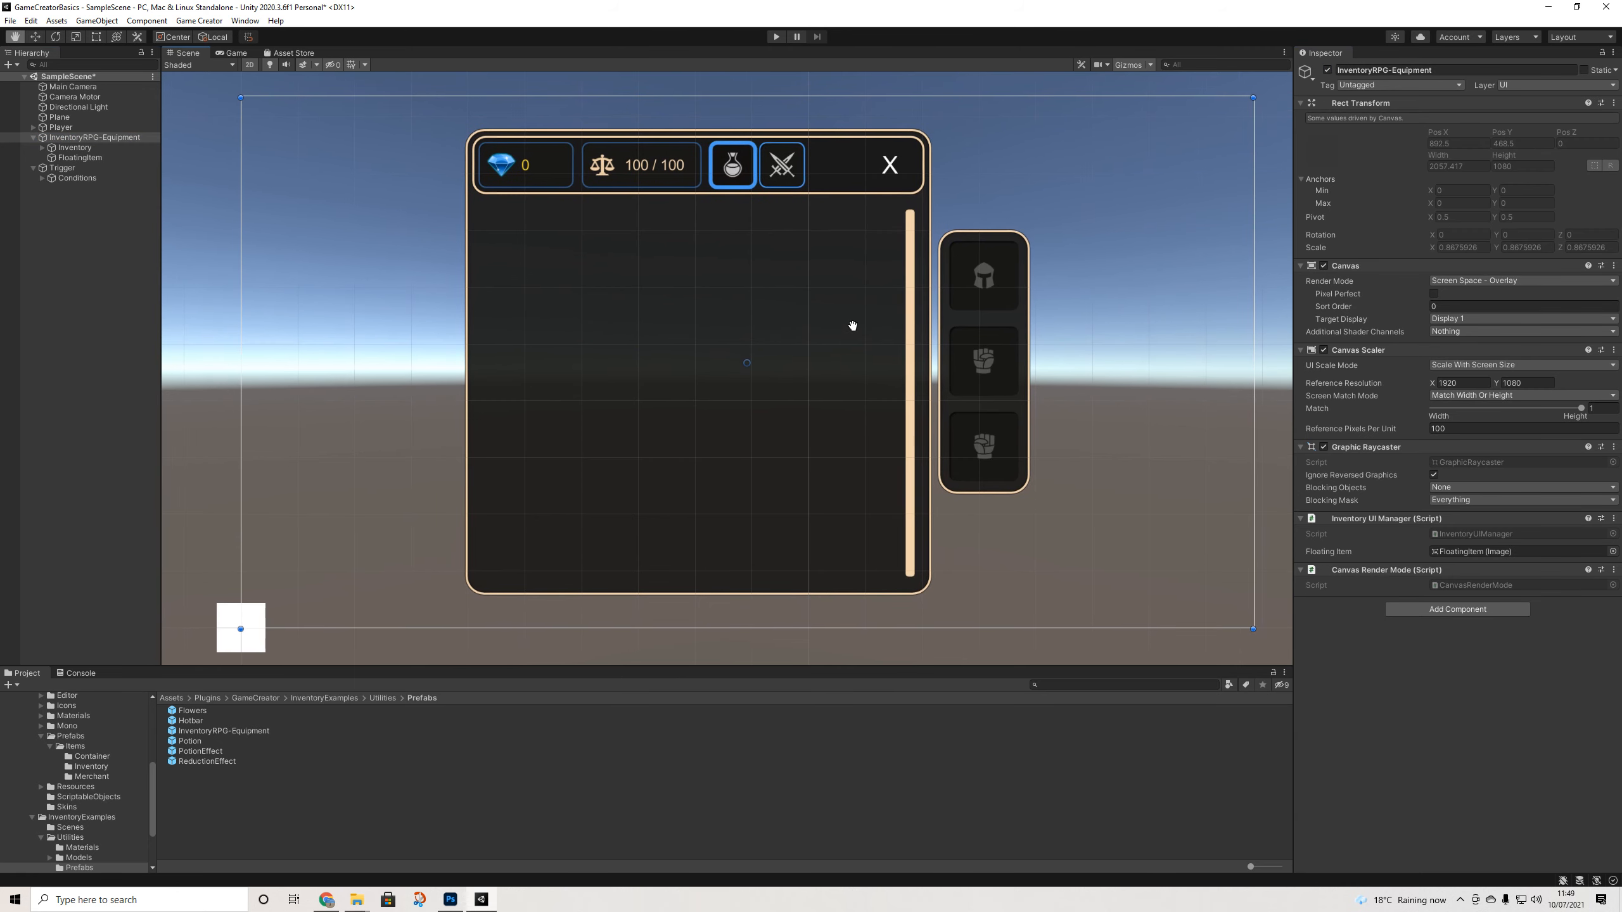
middle_drag(838, 320, 811, 328)
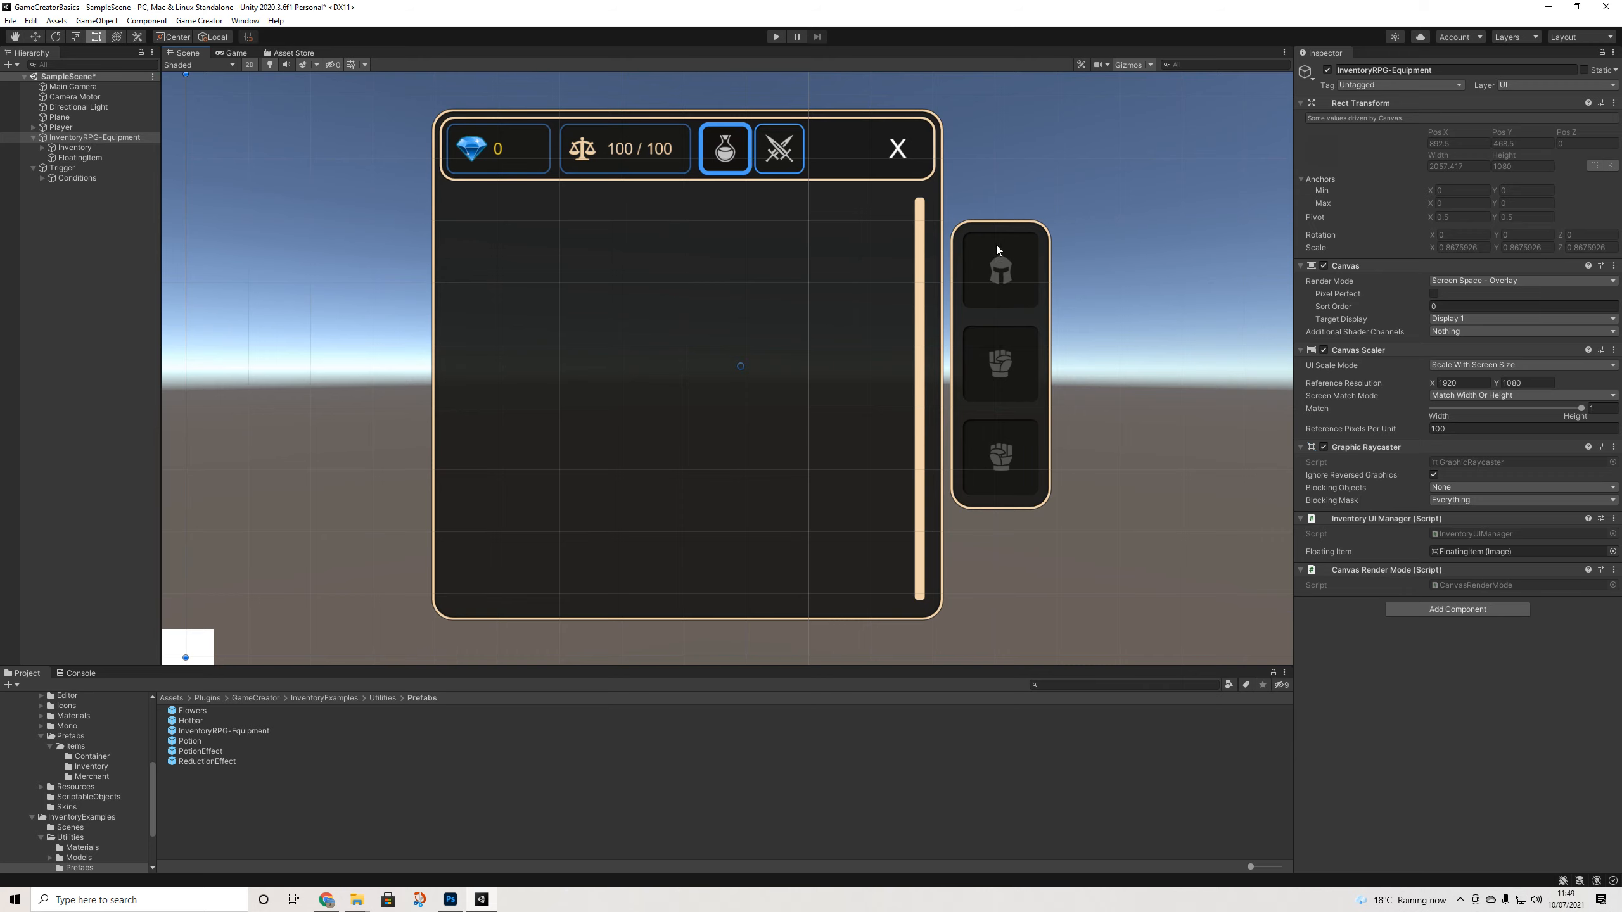
Examine the Inventory hierarchy under InventoryRPG-Equipment, including its Inventory and Equipment children and the Equipment panel's Background, Container and SlotHead
click(43, 148)
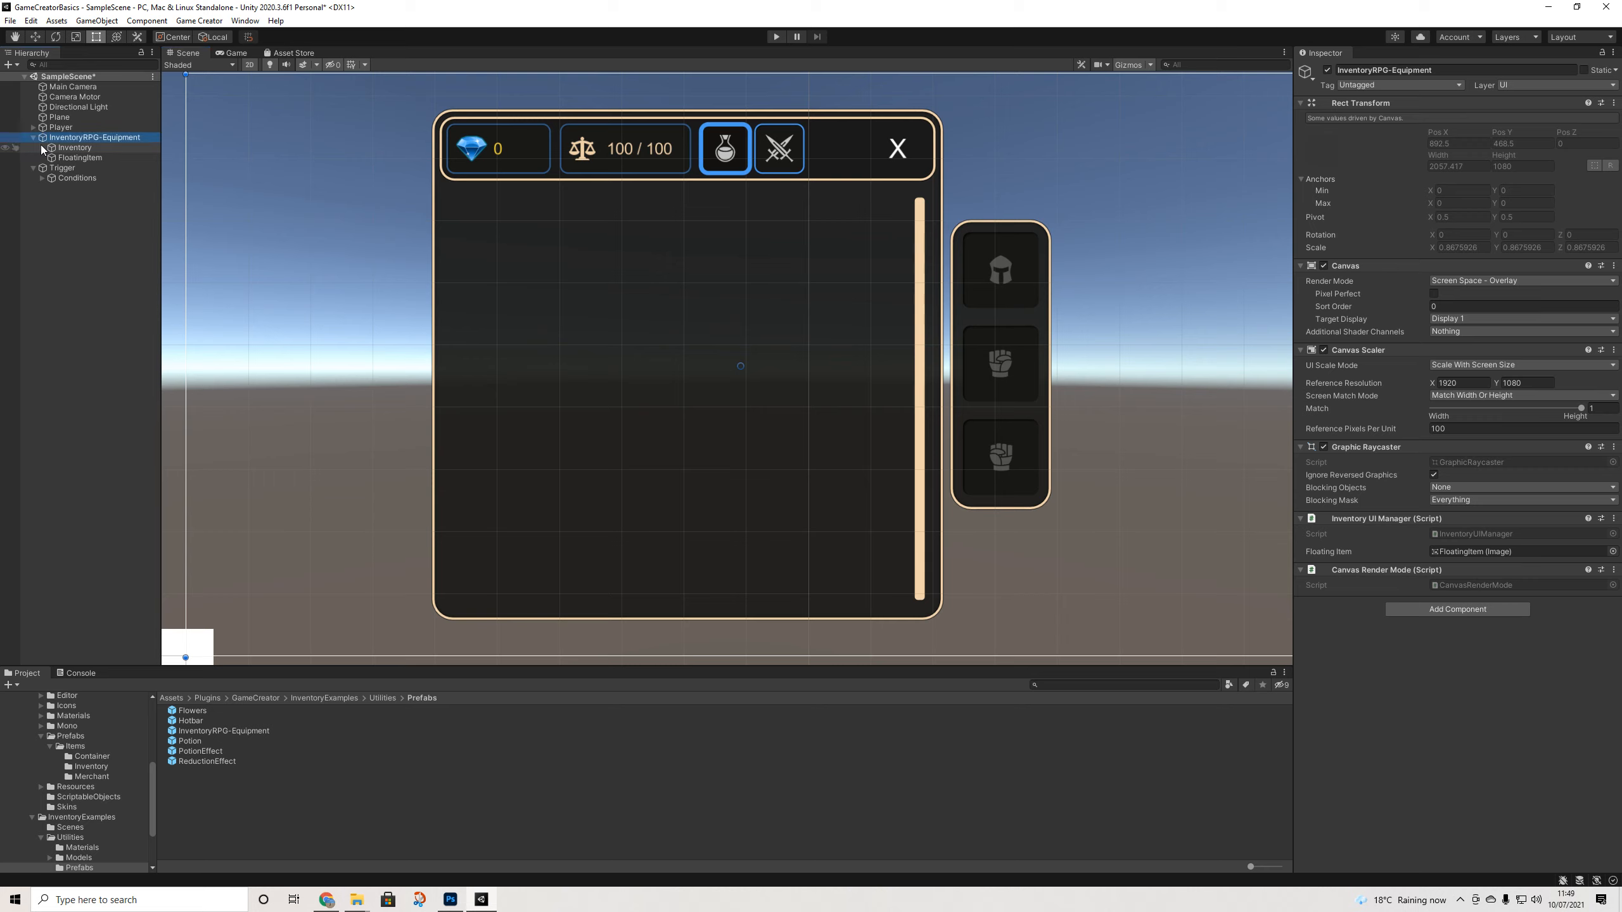
click(78, 158)
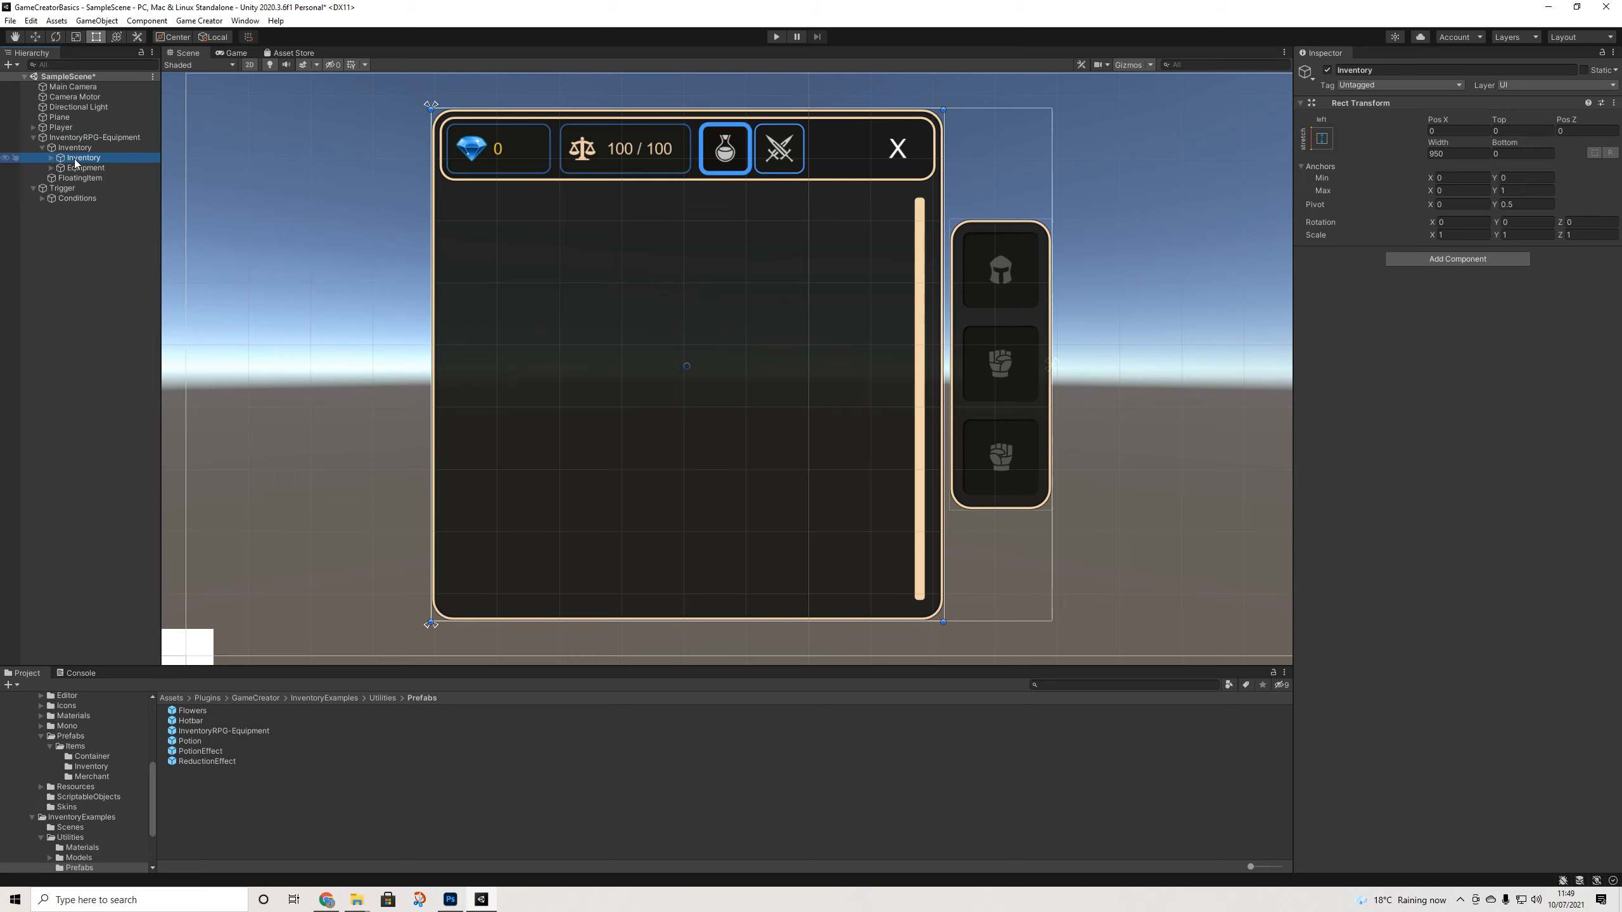
click(75, 167)
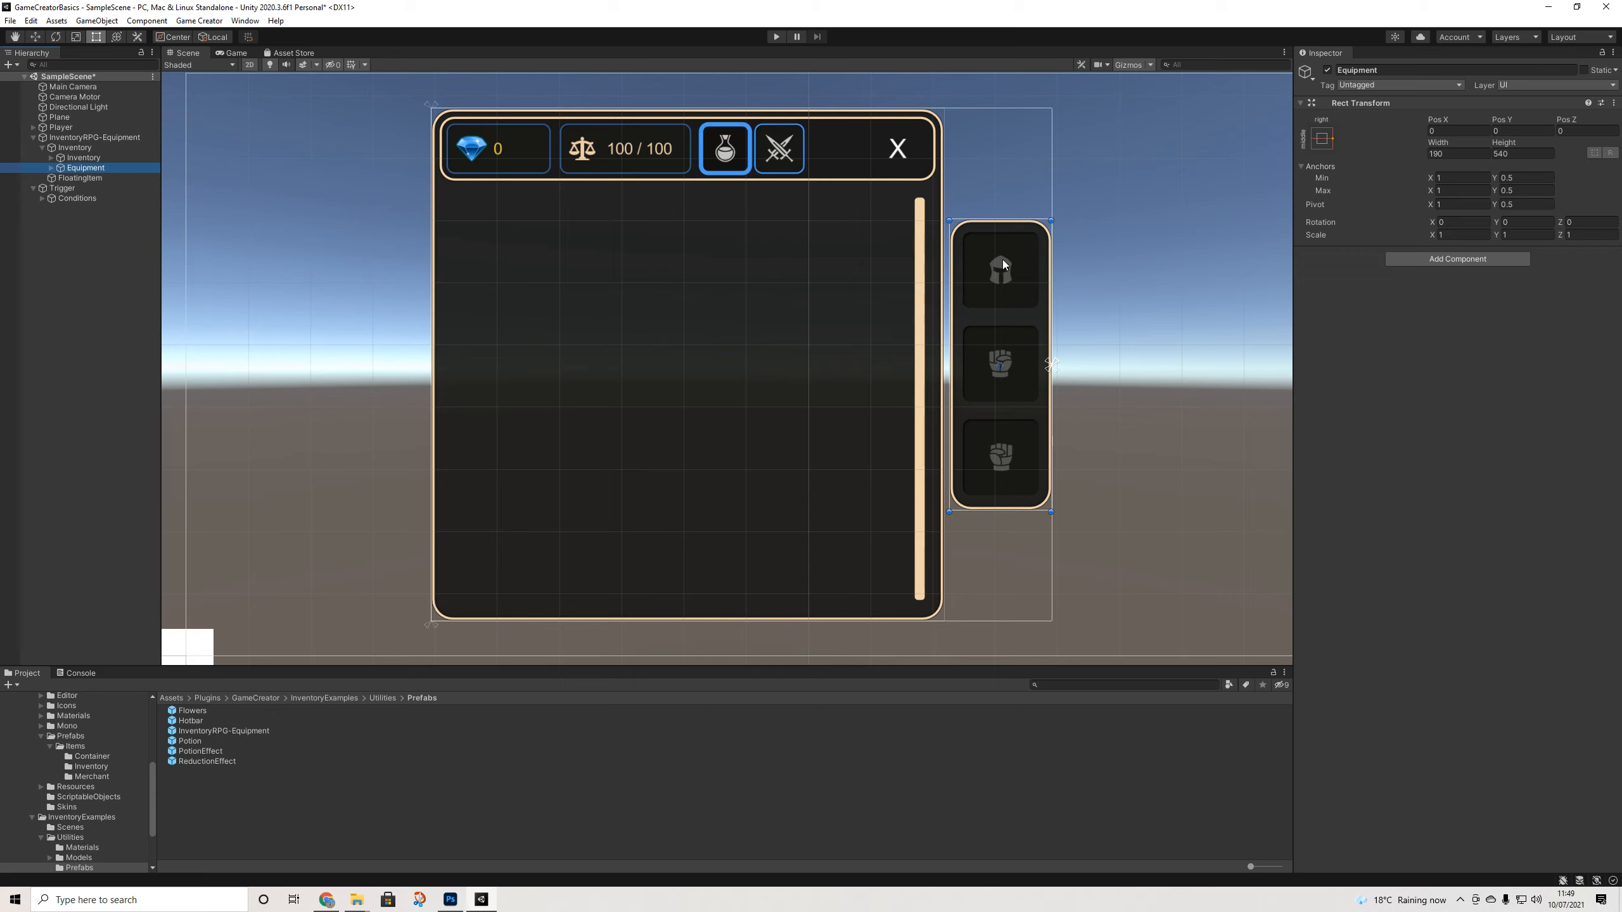
click(52, 168)
click(88, 179)
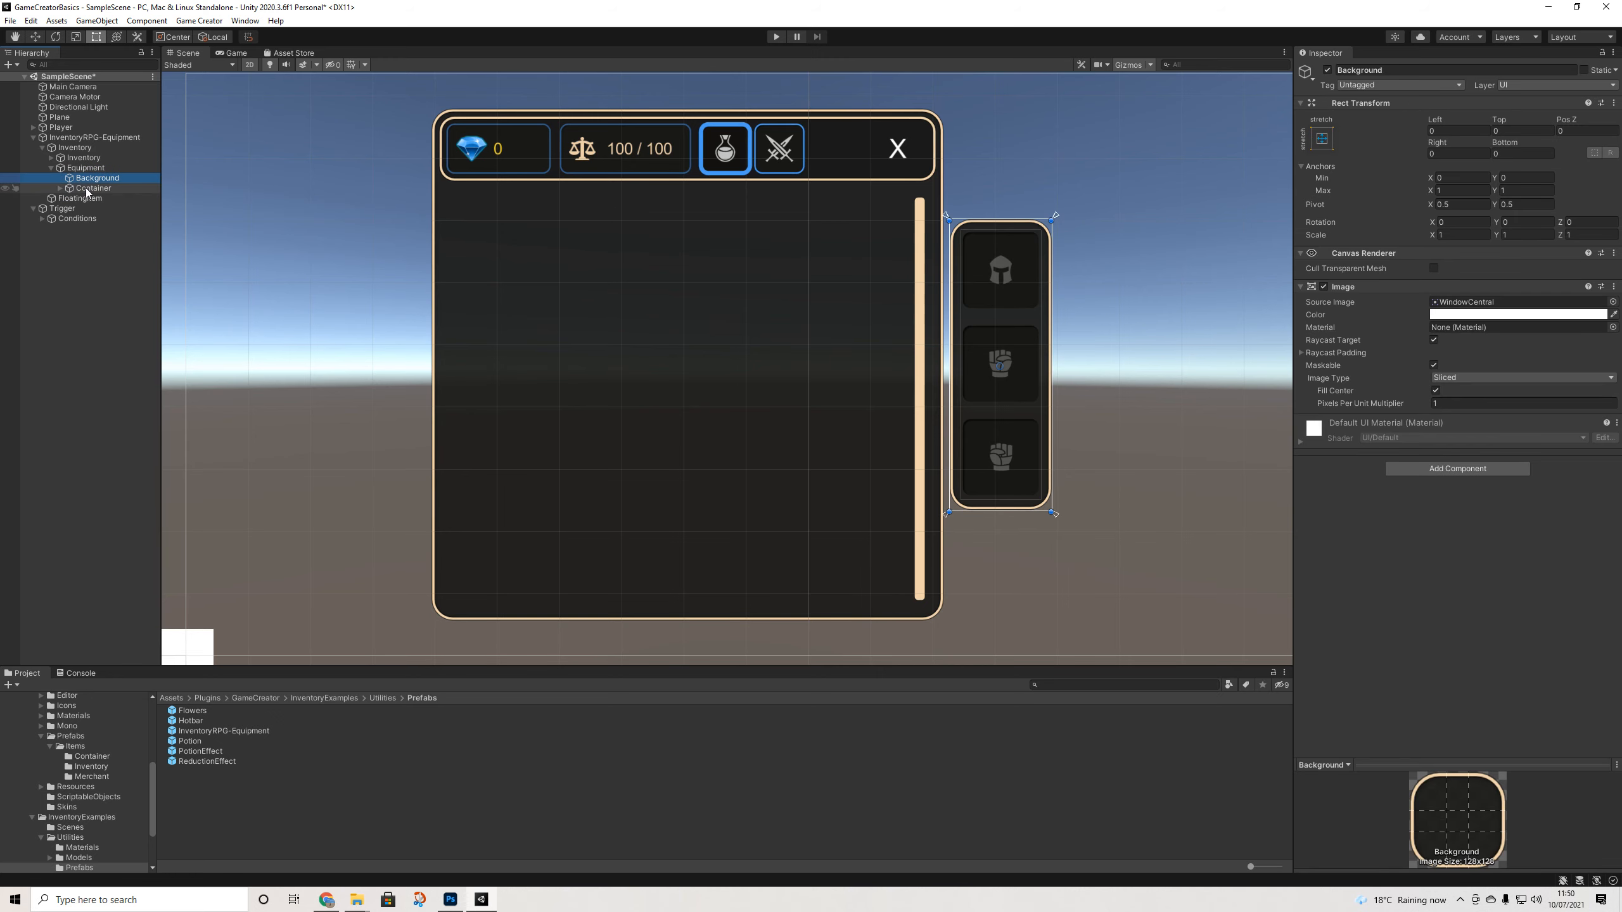
click(87, 187)
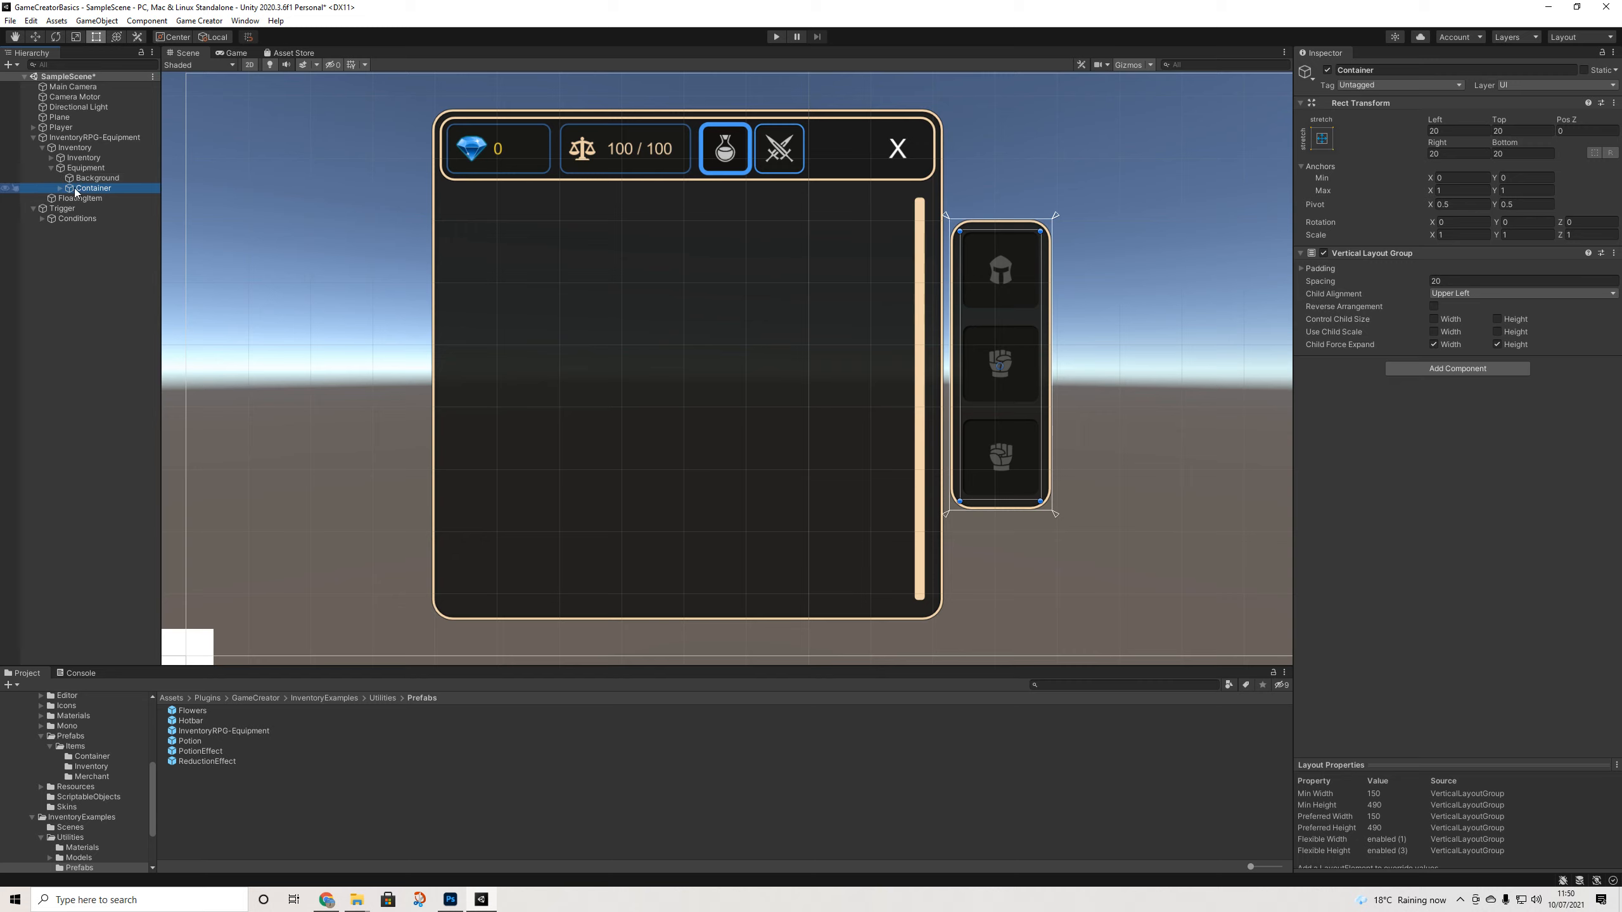
click(60, 188)
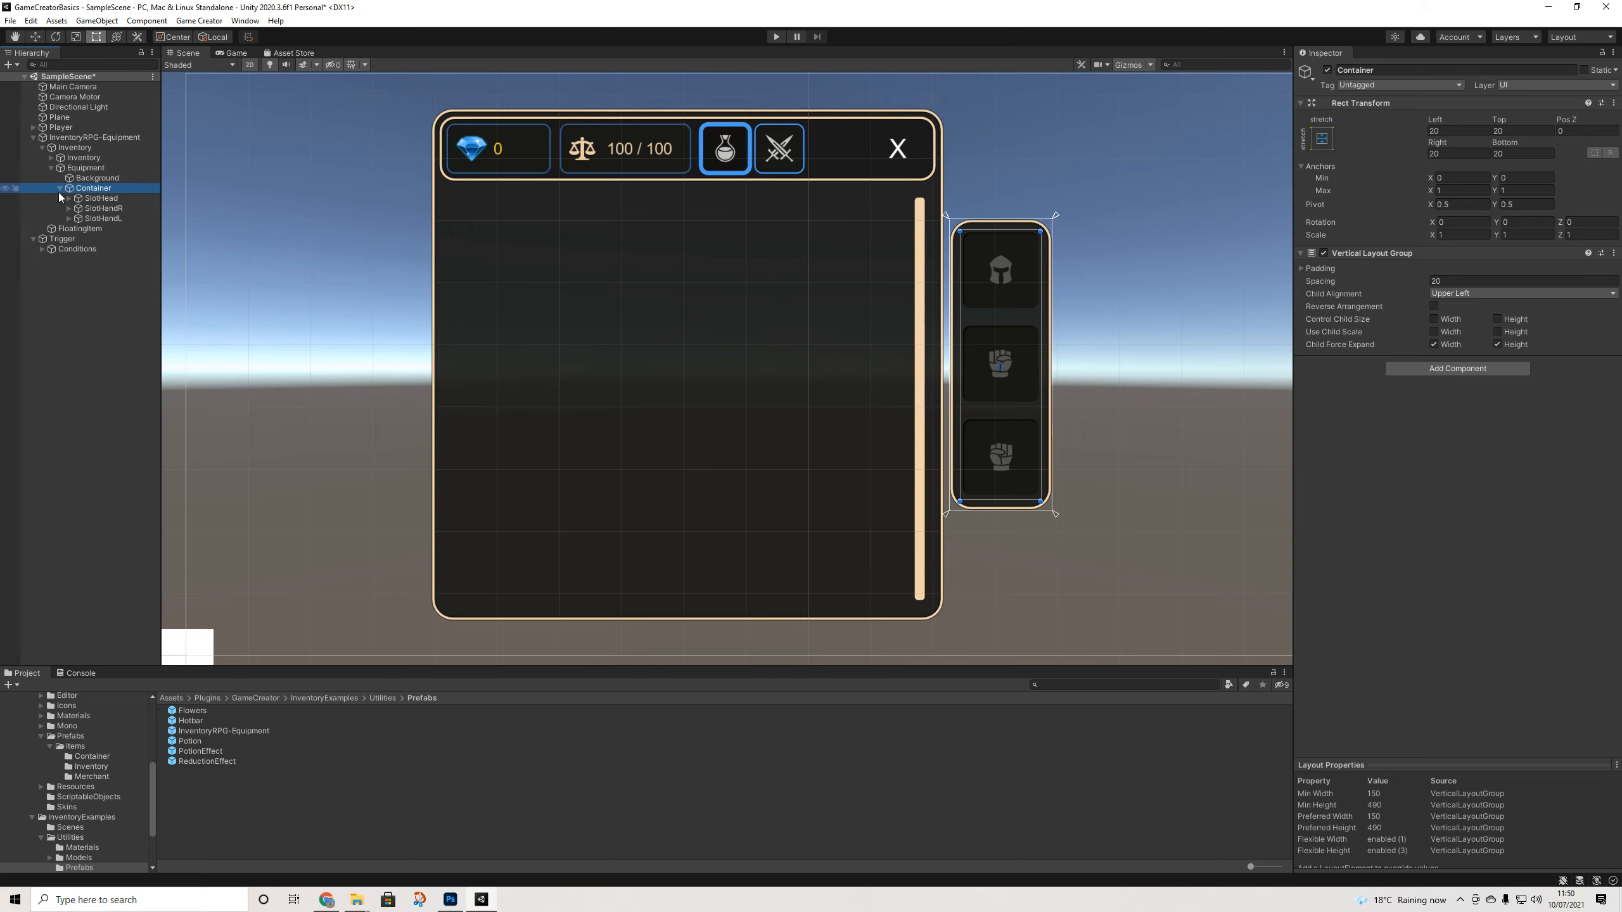
click(96, 200)
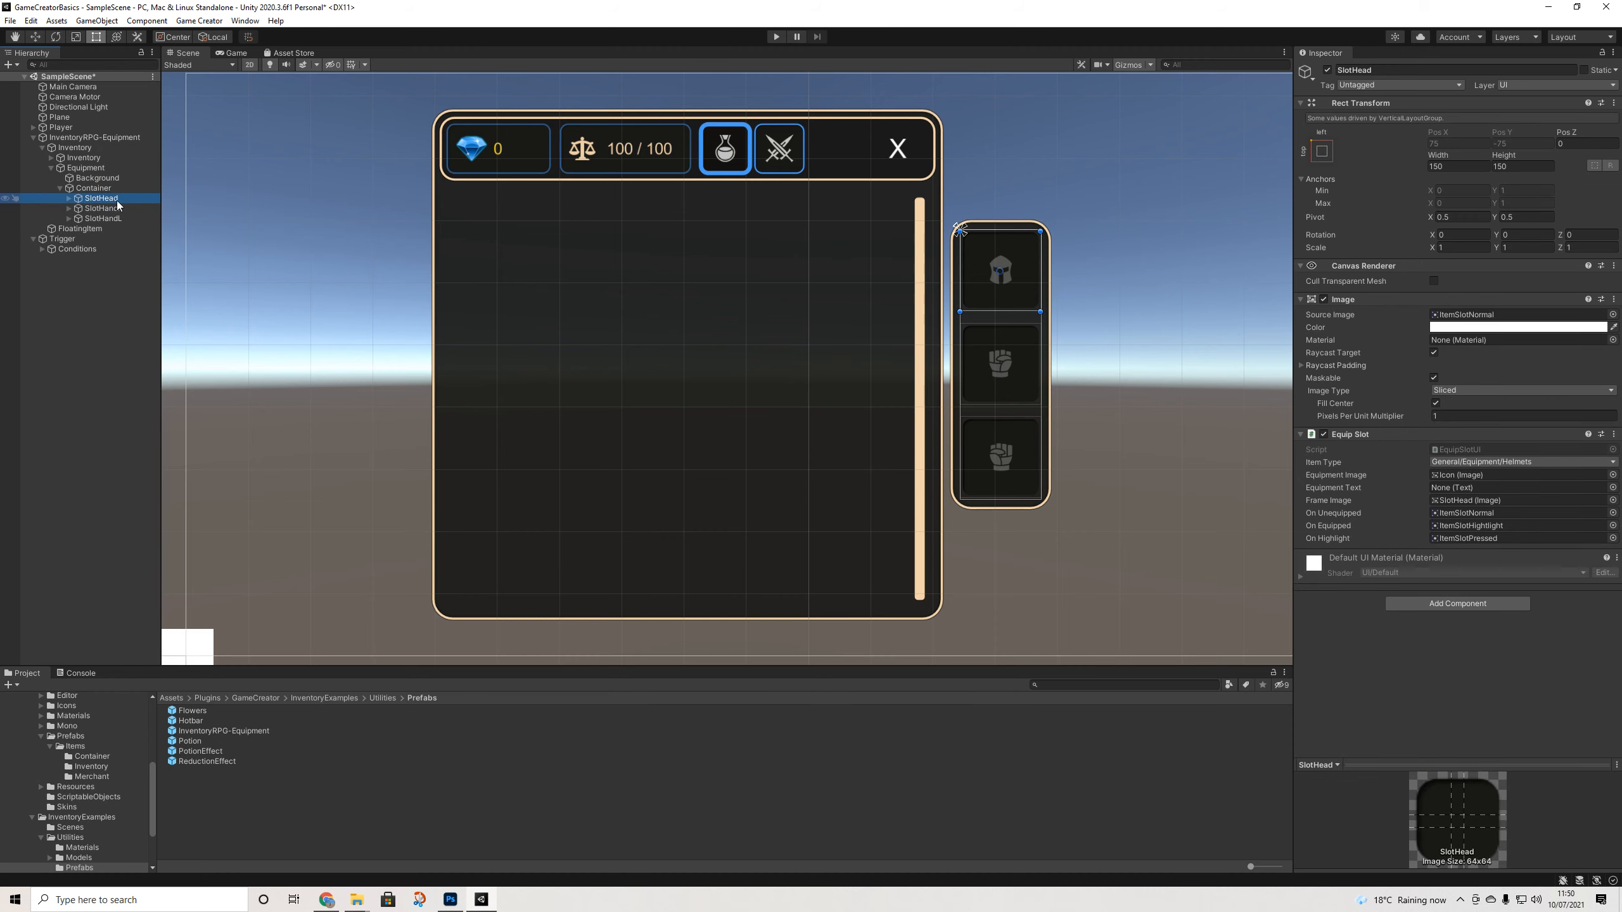
click(97, 191)
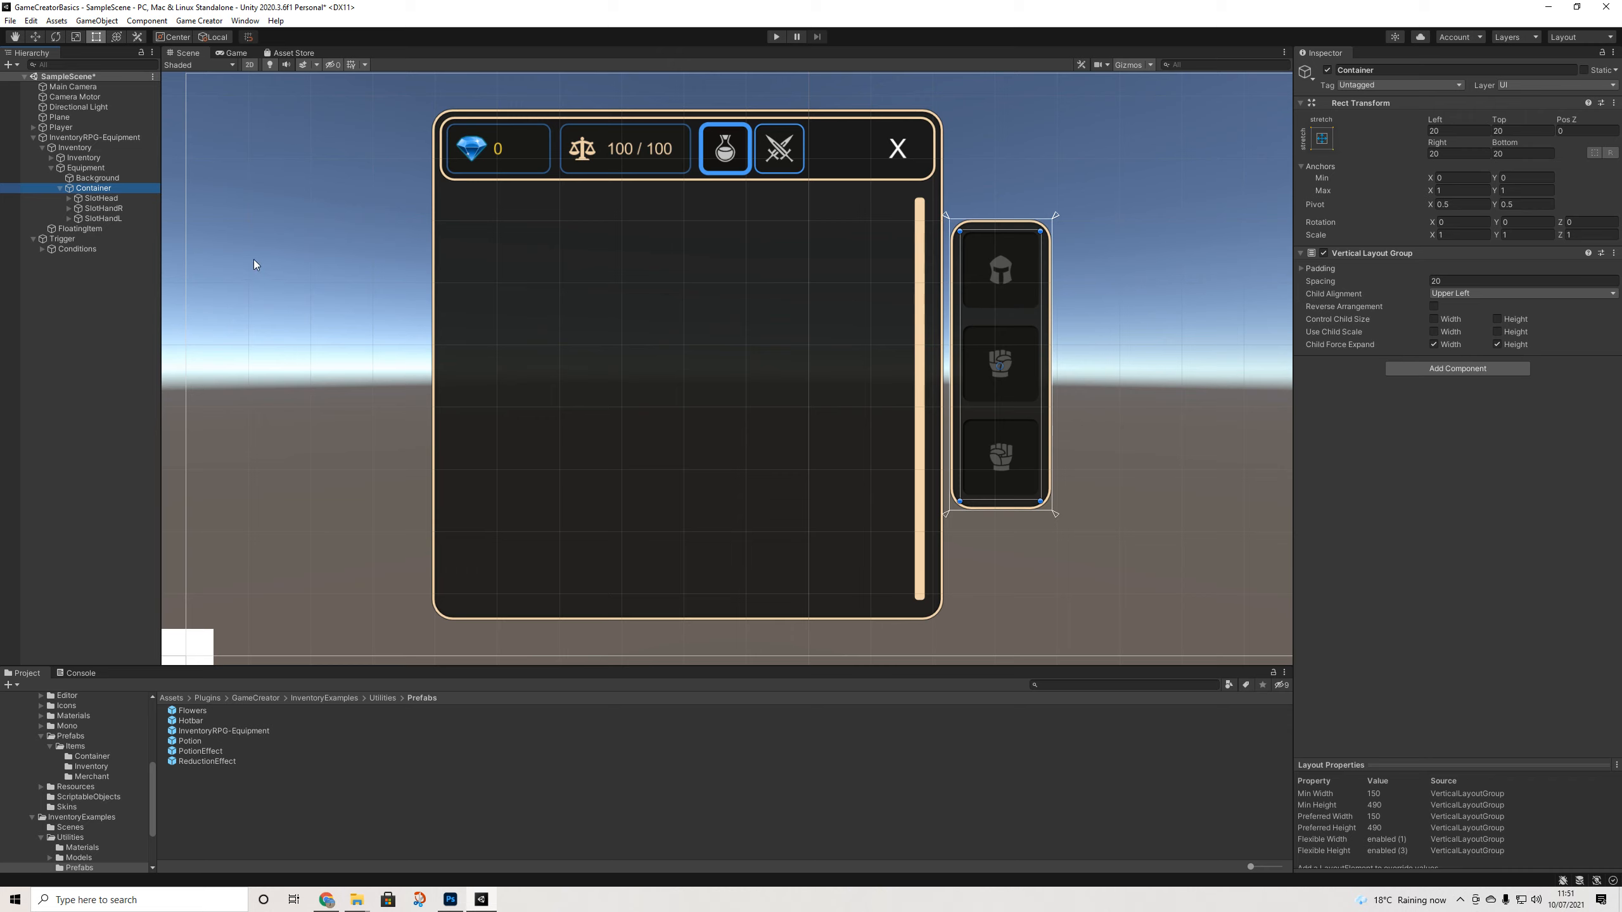
Widen the Equipment panel's Background by extending its right edge to an offset of about -453
click(97, 178)
drag(1060, 329, 1317, 356)
middle_drag(1198, 461, 1009, 489)
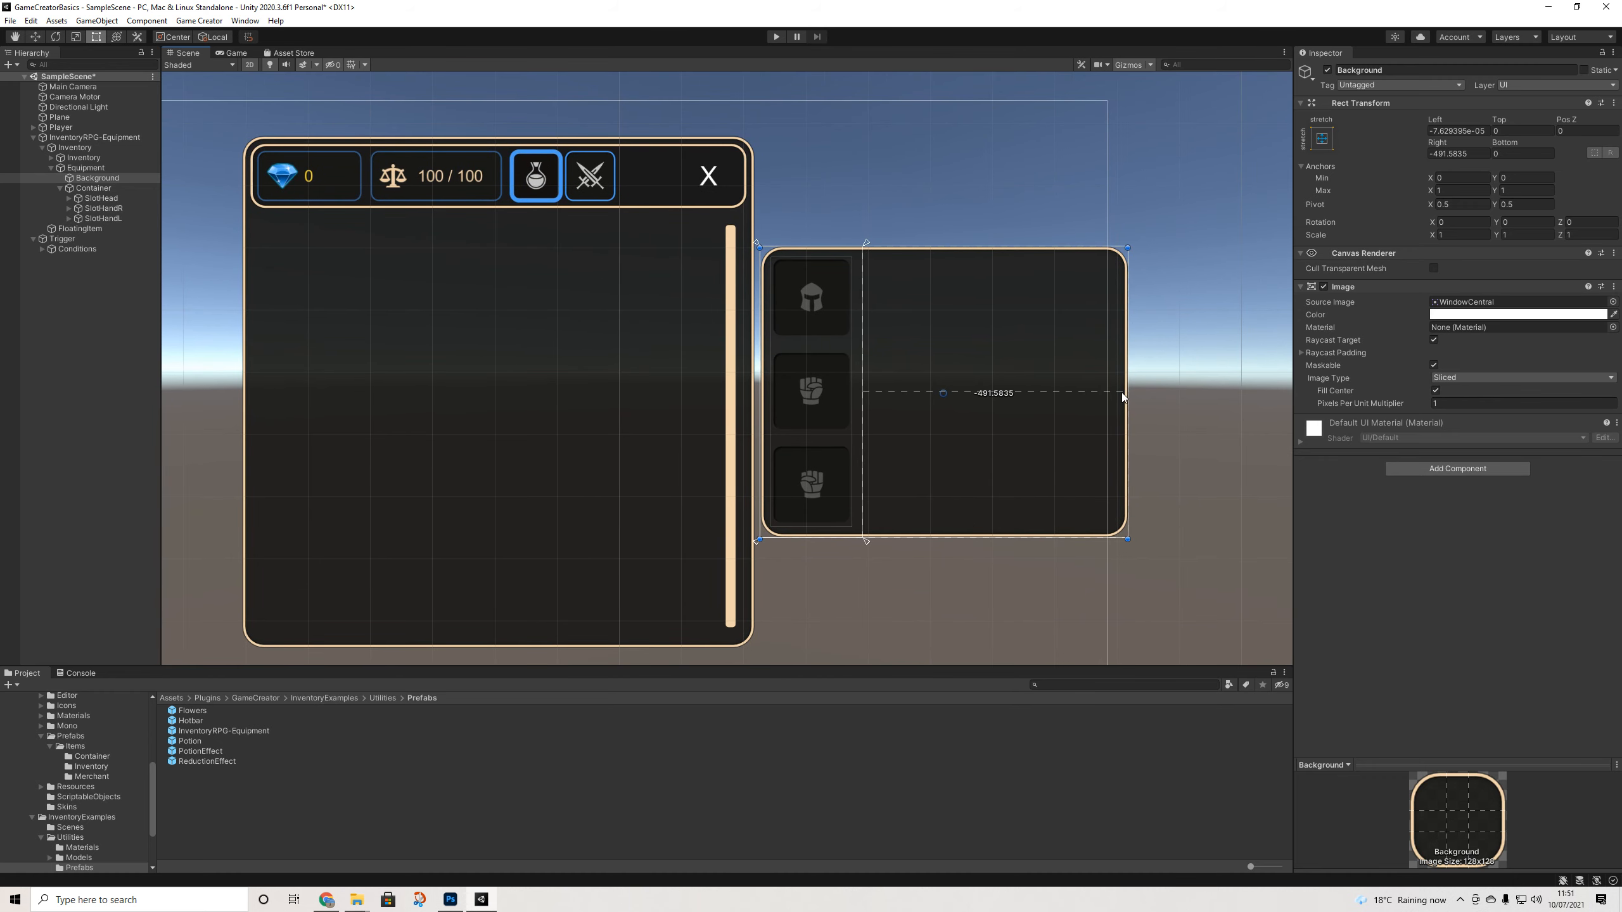
drag(1134, 391, 1113, 392)
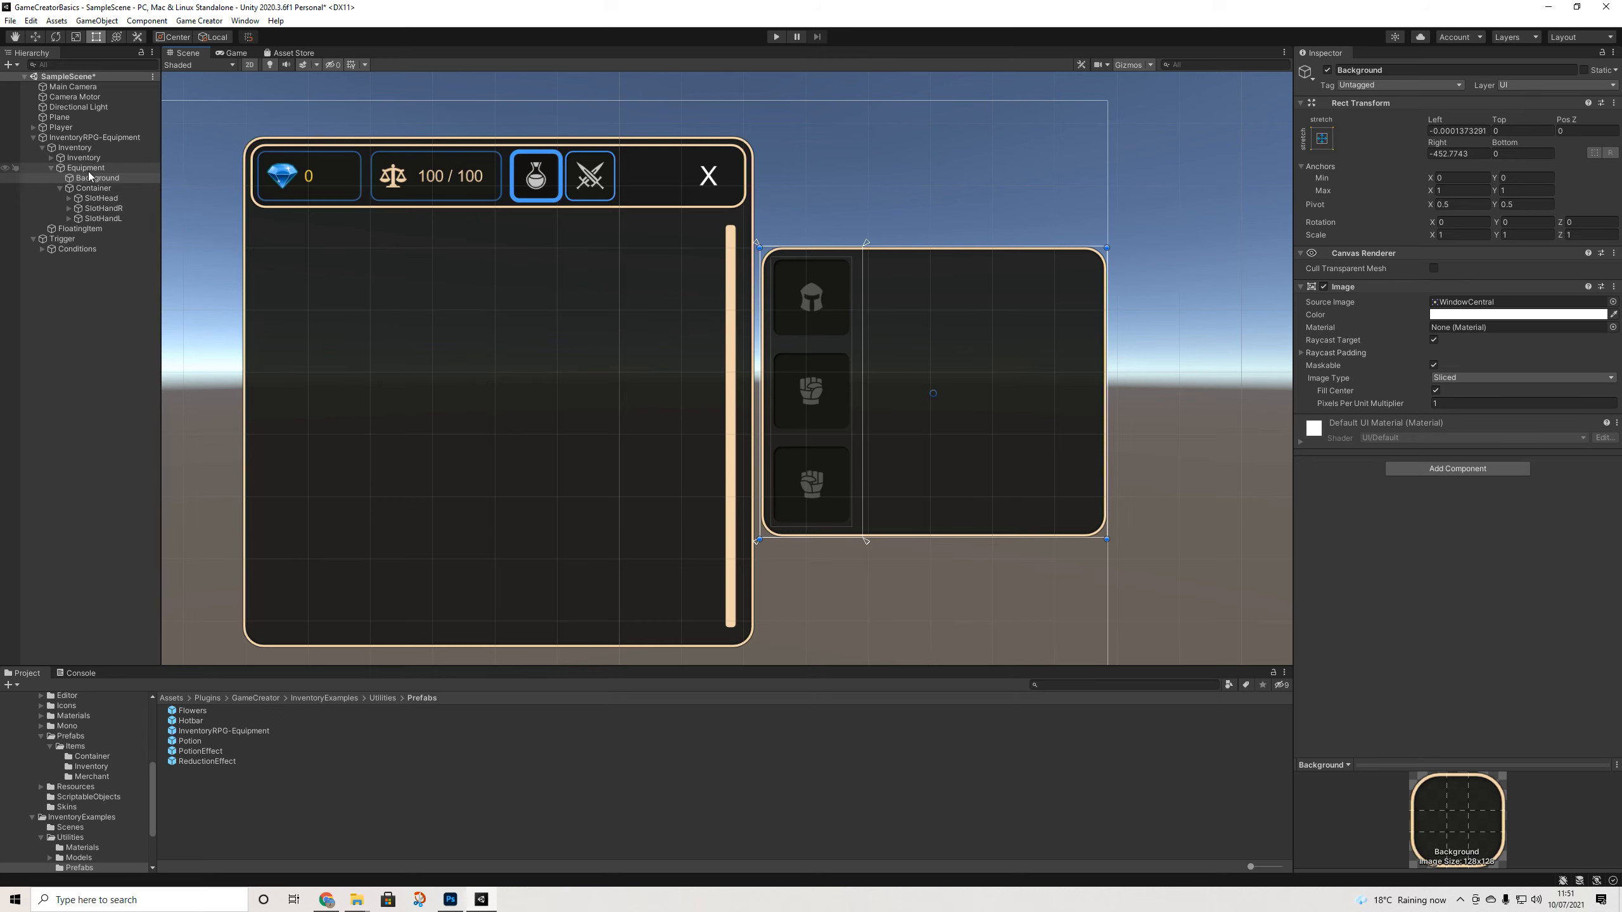
Replace the Container's Vertical Layout Group with a Horizontal Layout Group and set its spacing to 20
click(88, 191)
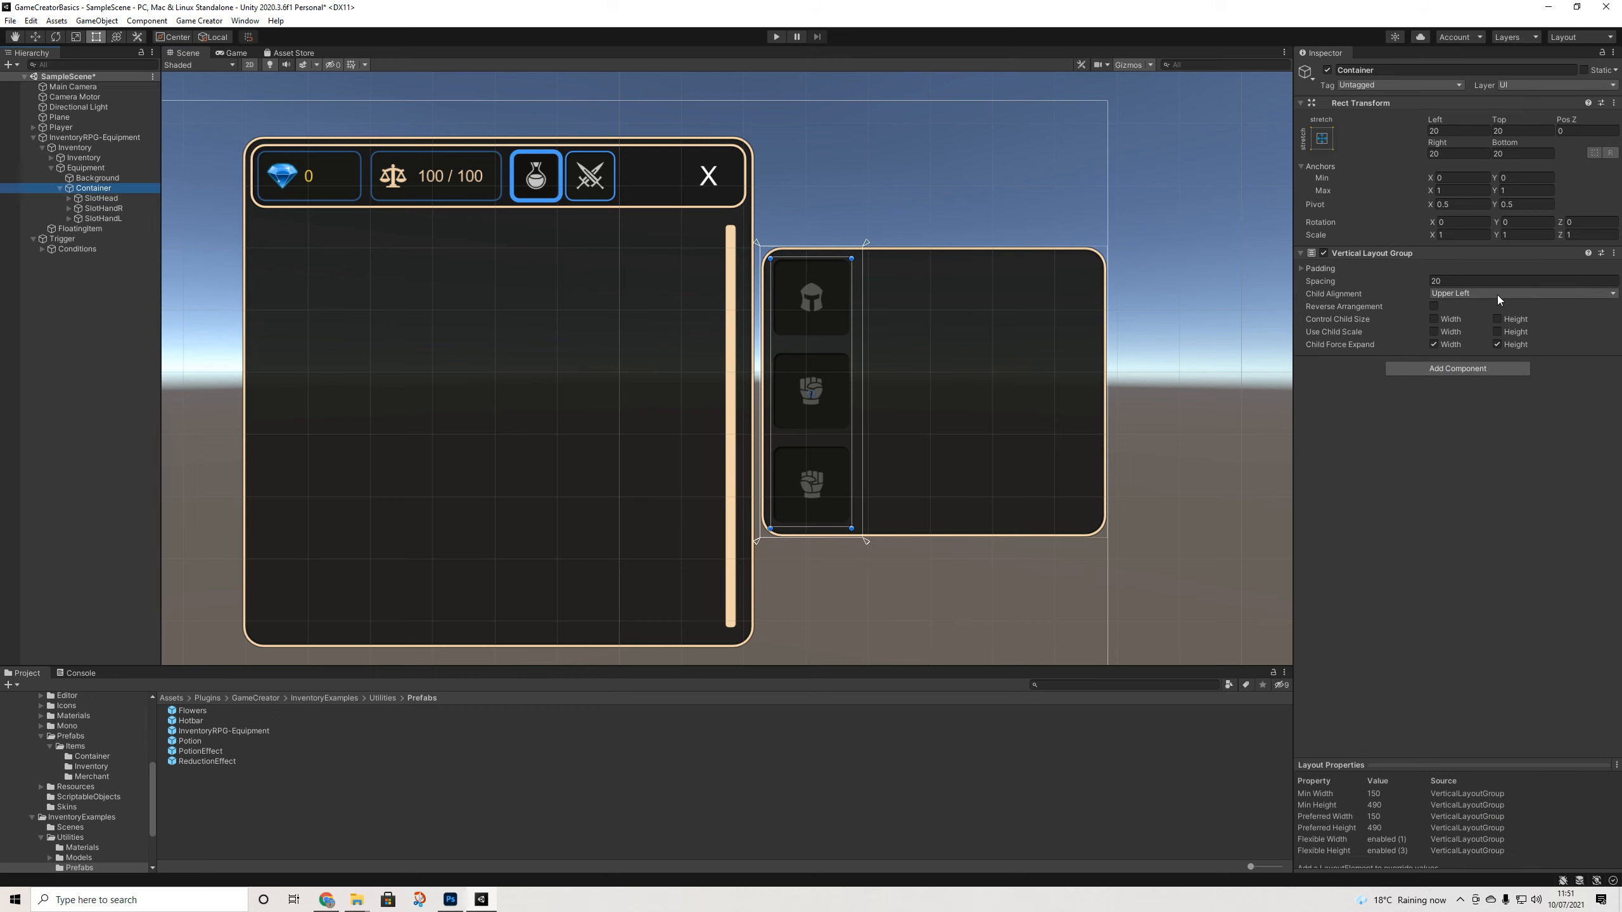
click(1469, 281)
click(1614, 253)
click(1533, 282)
click(1460, 258)
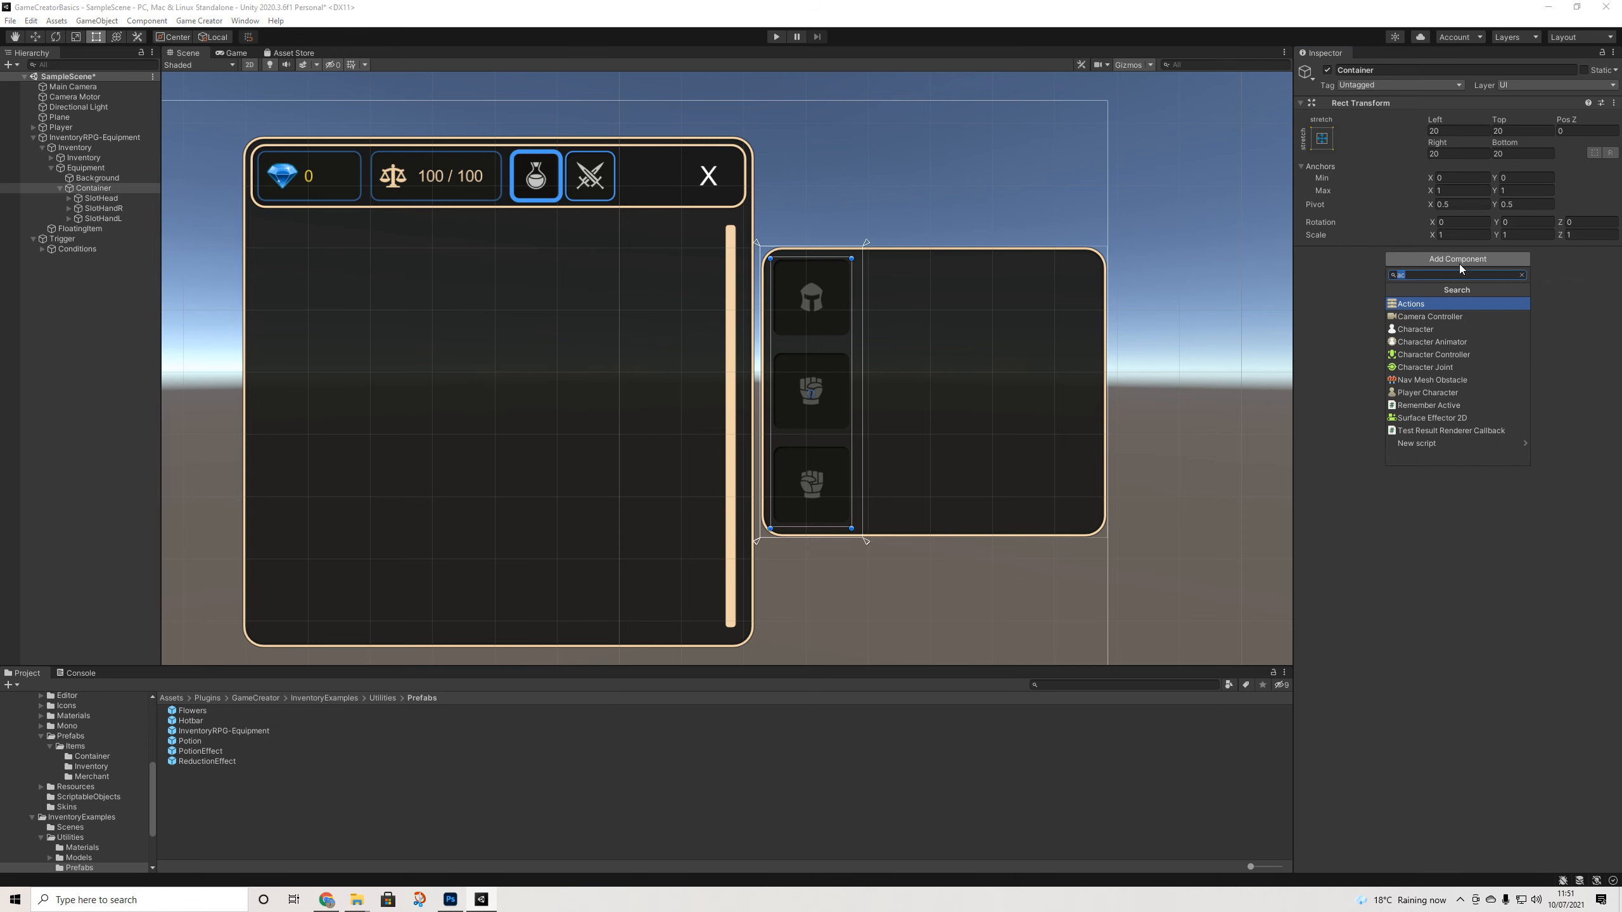
text(horiz)
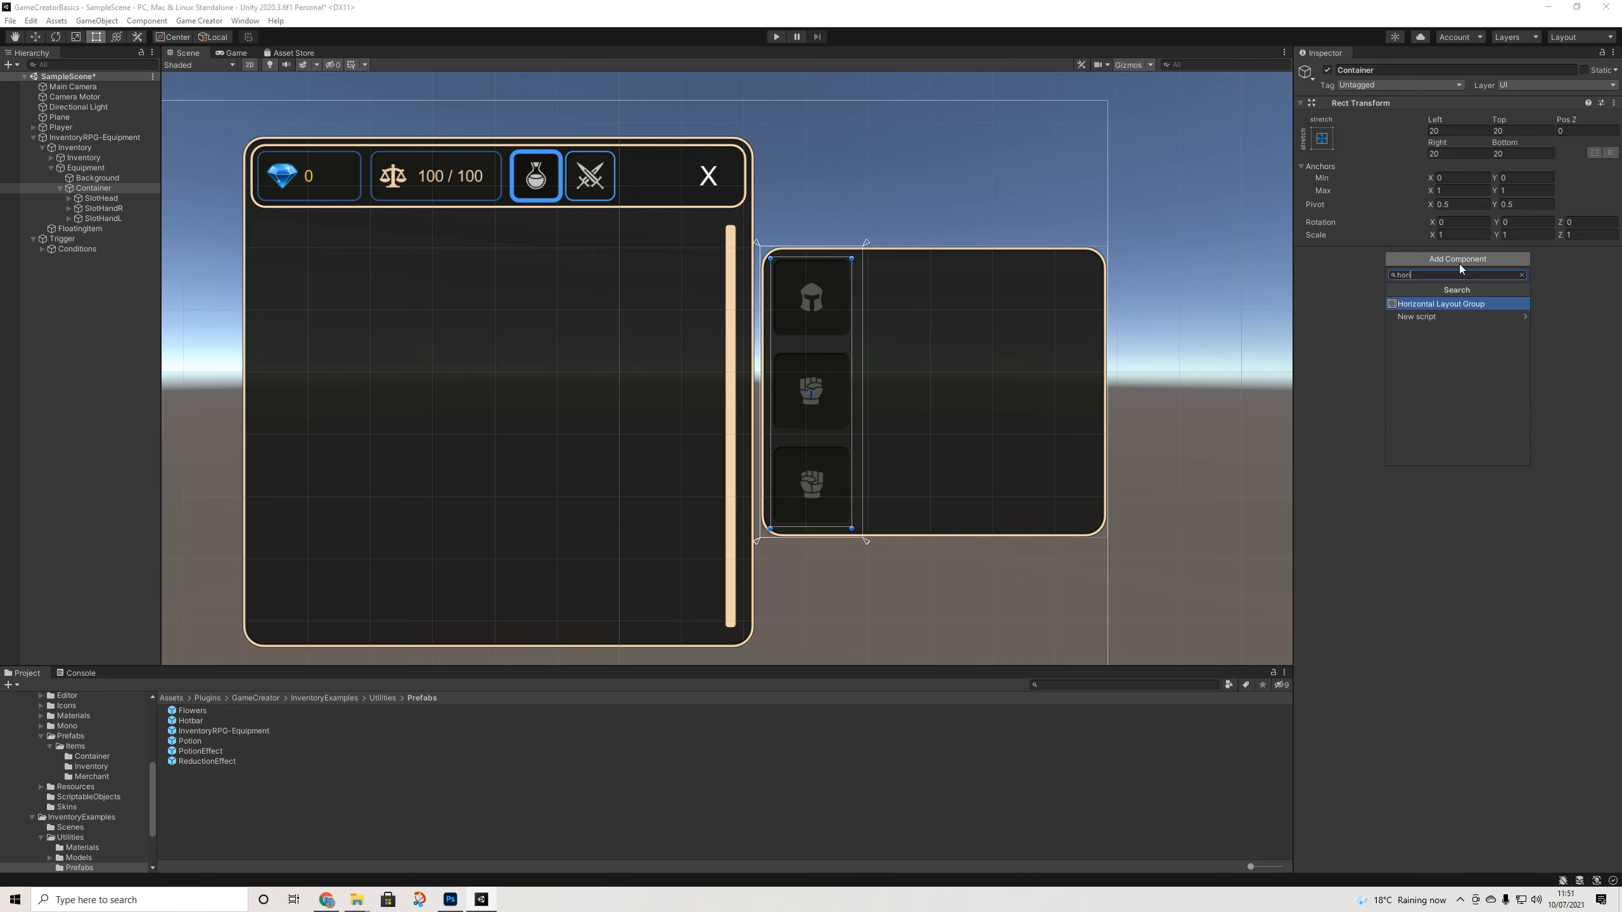
key(Return)
click(1454, 281)
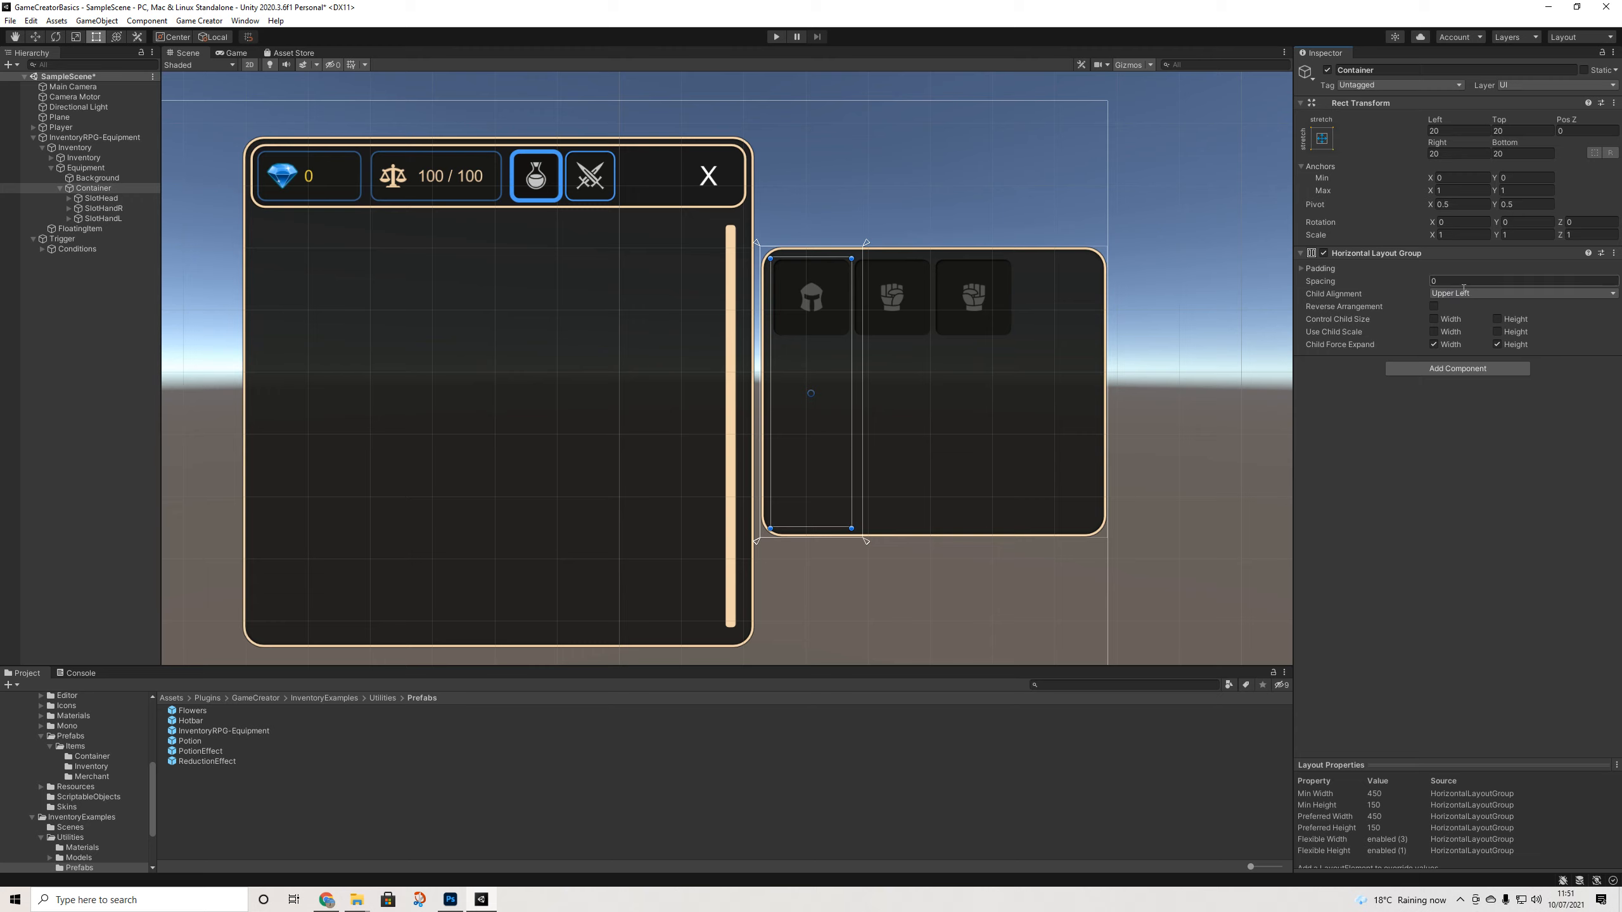
text(20)
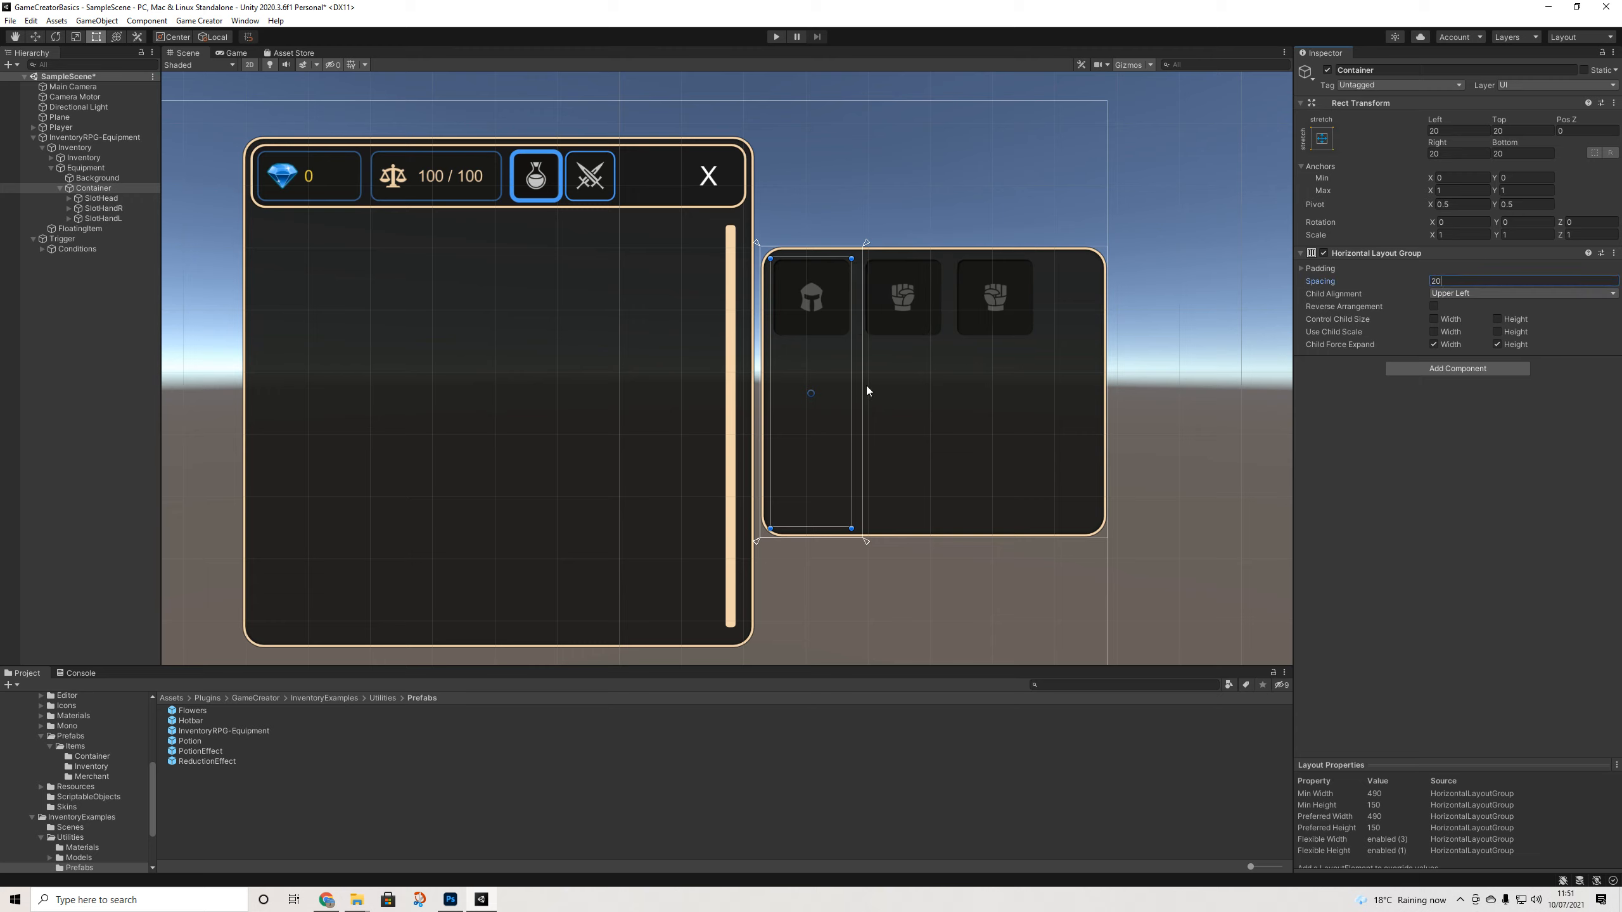
Try to widen the Equipment panel's Container by pulling out its right edge
drag(860, 403, 1069, 418)
key(ctrl+z)
drag(868, 380, 1055, 386)
click(95, 178)
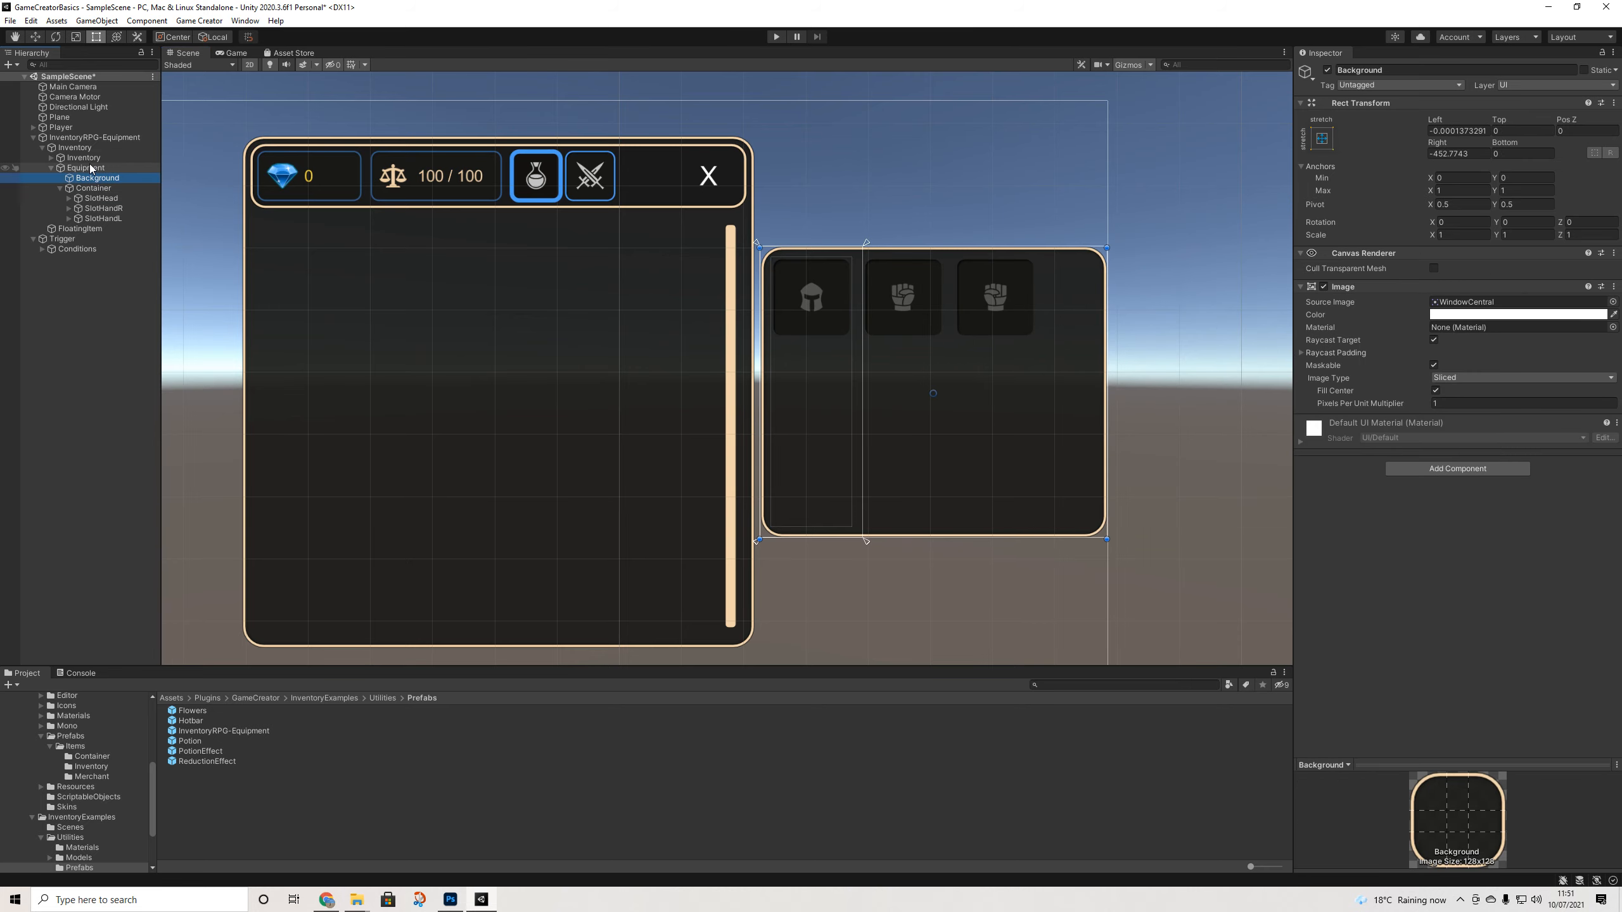
Undo the Horizontal Layout Group replacement on the Container and the widening of the Background
click(77, 190)
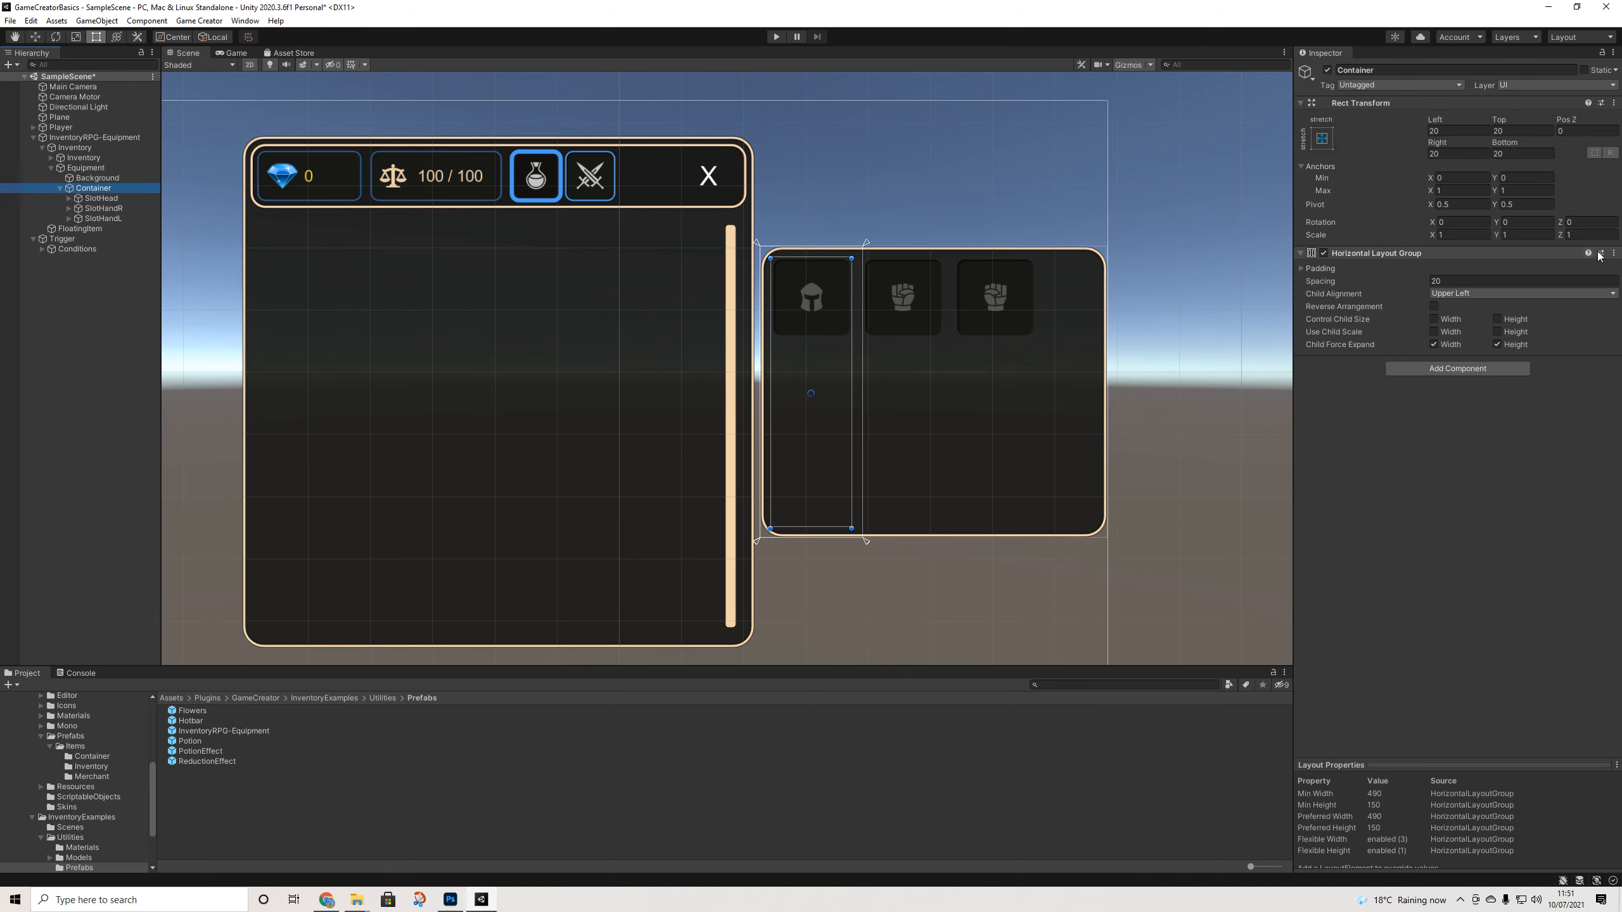
key(ctrl+z)
key(ctrl+z)
key(ctrl+z)
key(ctrl+z)
key(ctrl+z)
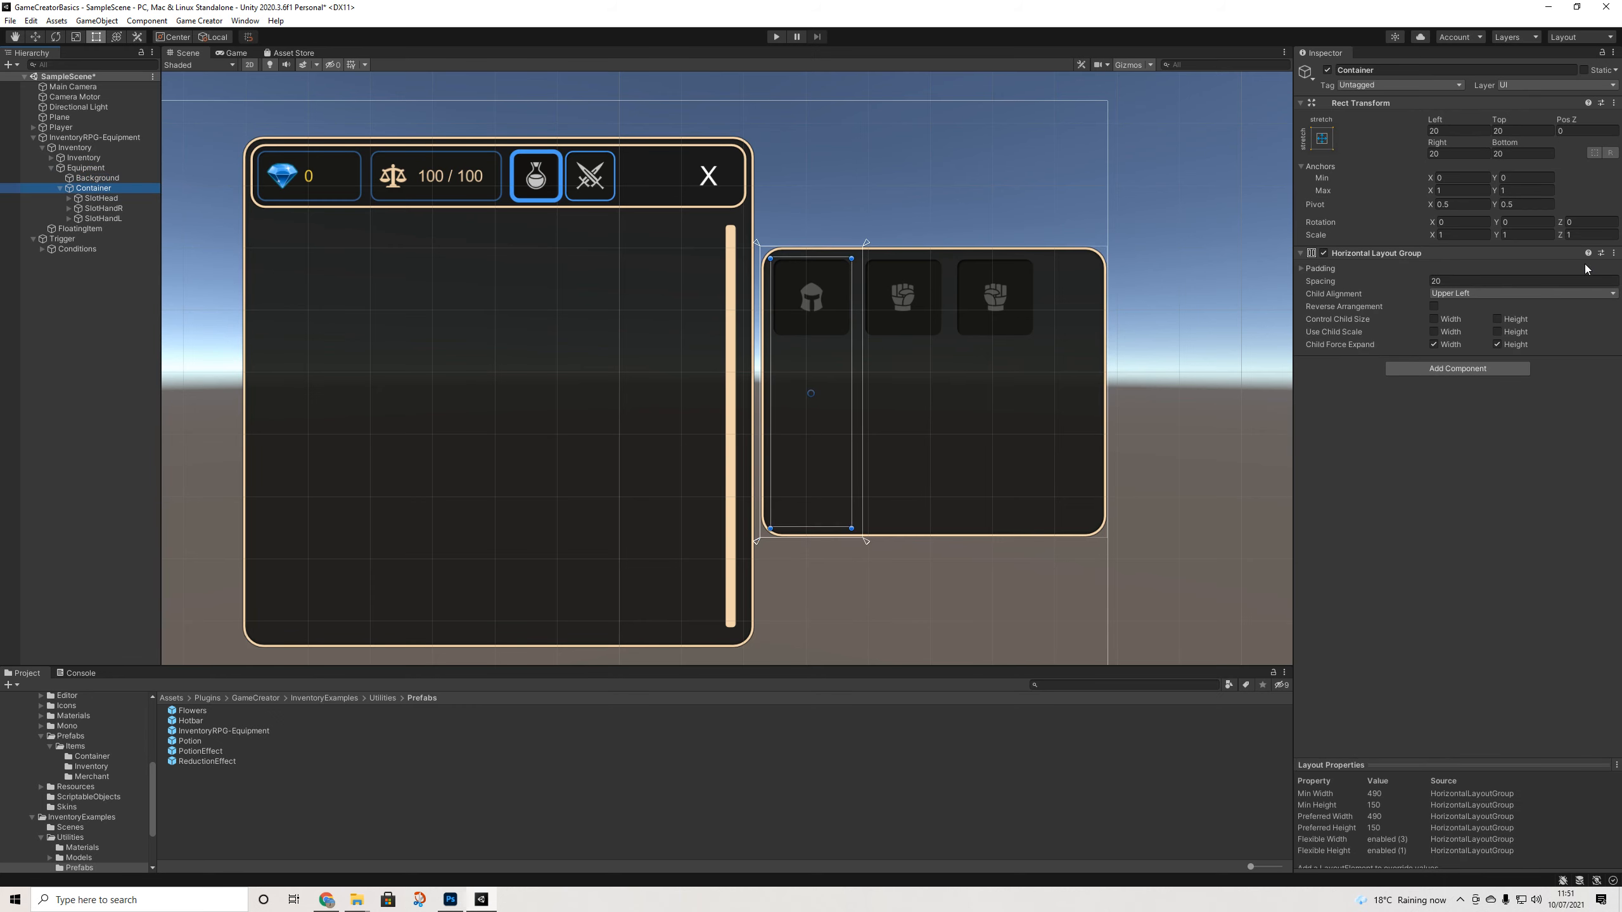
key(ctrl+z)
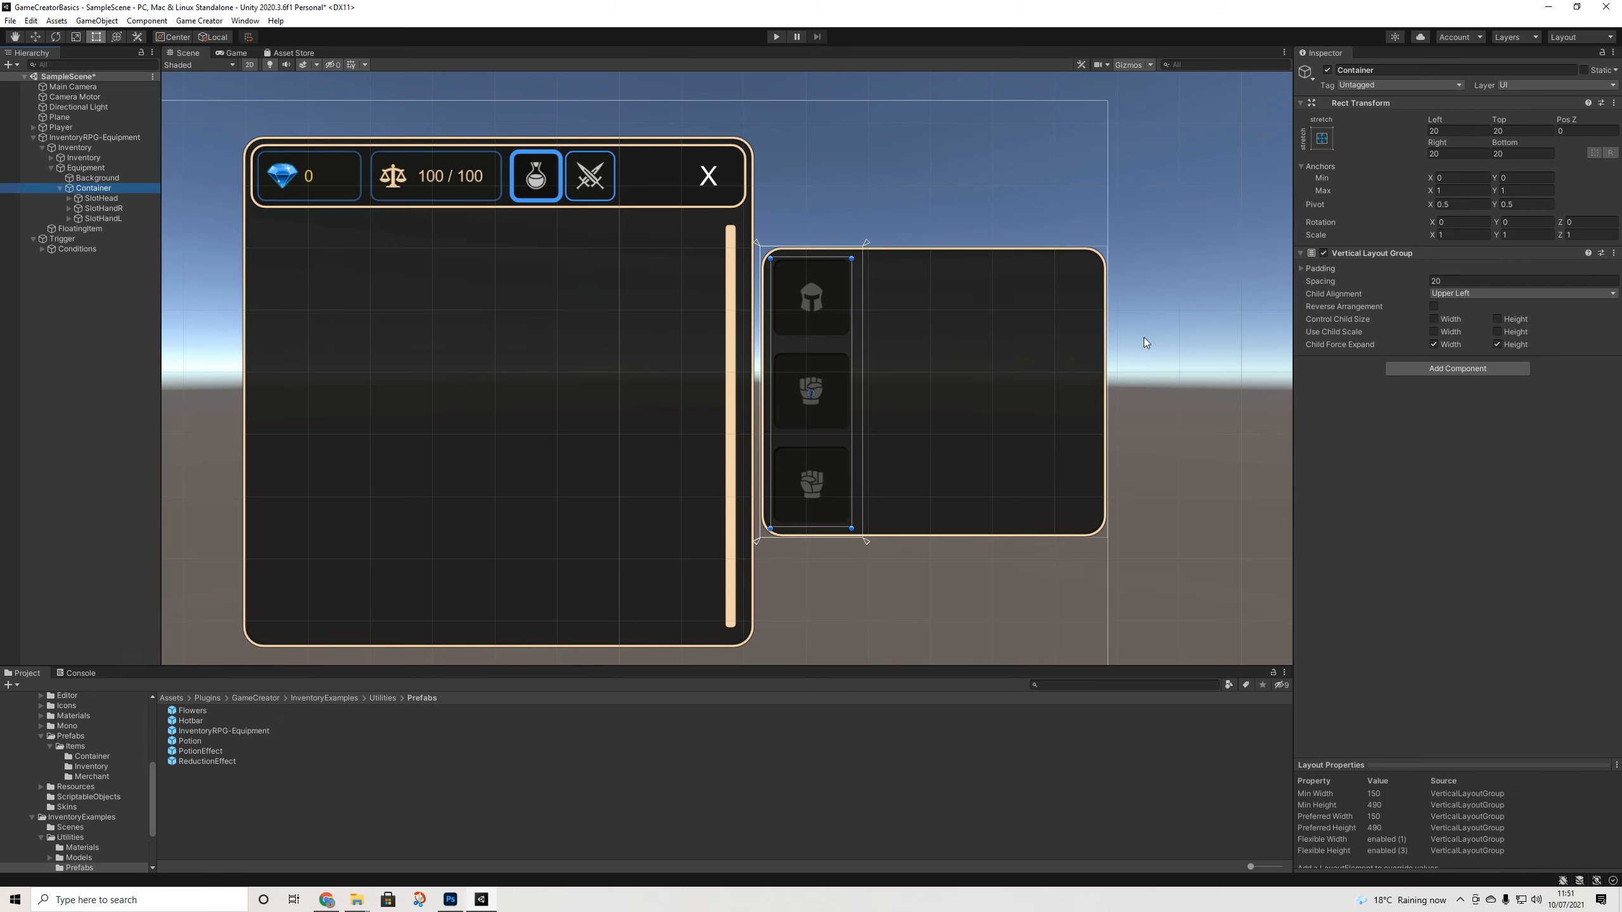
key(ctrl+z)
key(ctrl+z)
key(ctrl+z)
middle_drag(1066, 364, 1170, 335)
scroll(1160, 327, down, 2)
Examine the Container's layout settings and the item type options available in SlotHead's Equip Slot component
click(99, 189)
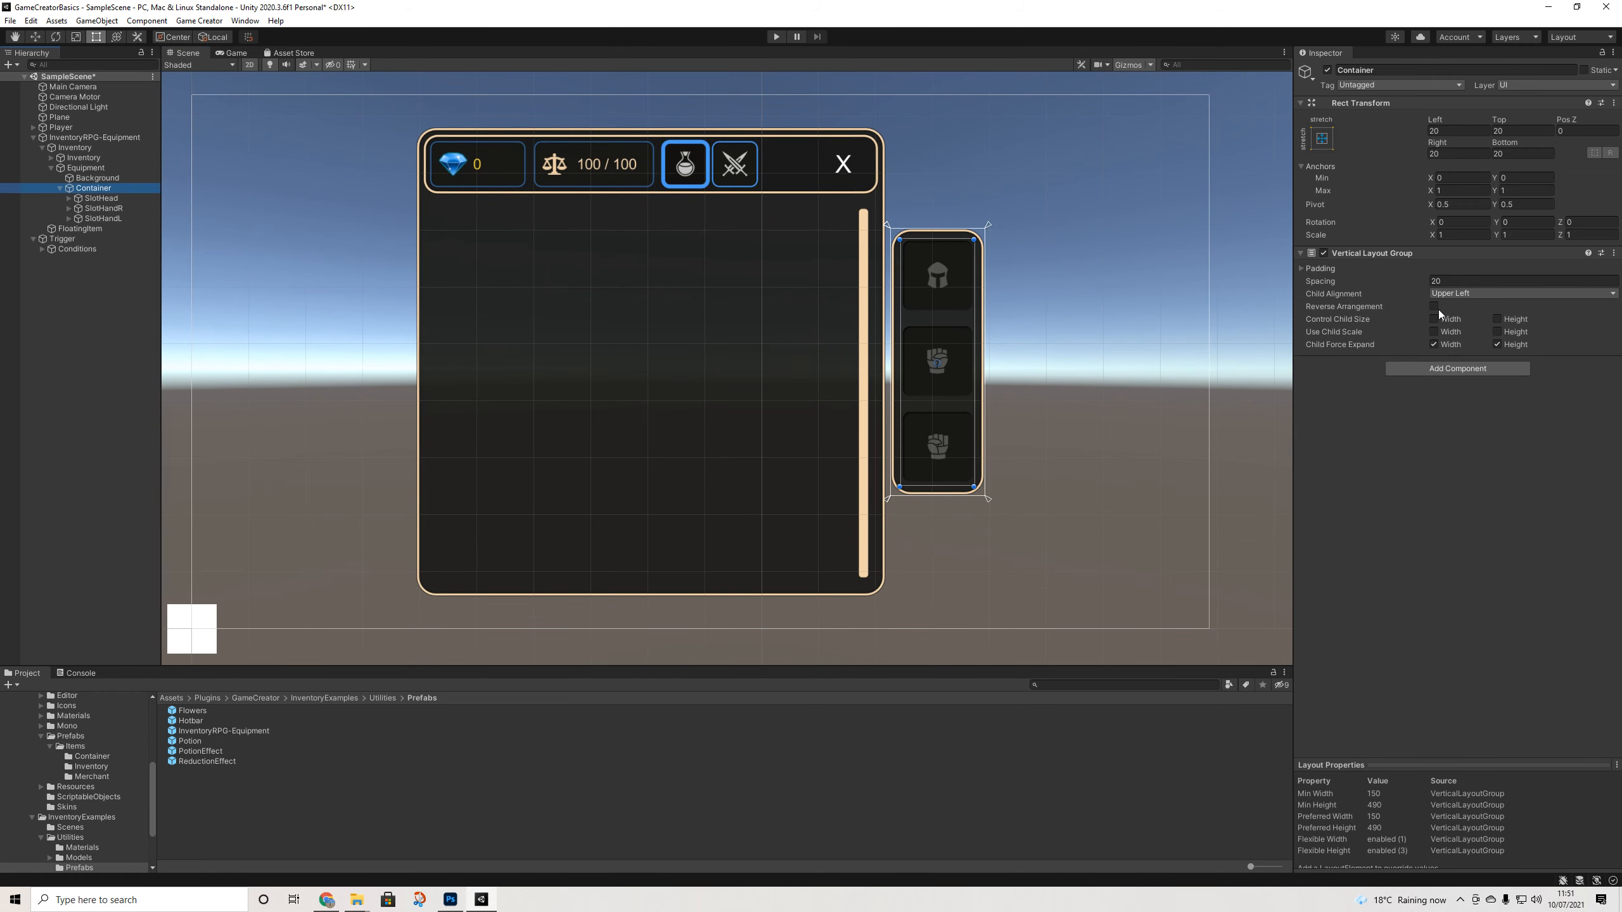
click(88, 201)
mouse_move(1024, 355)
middle_down()
mouse_move(1051, 361)
mouse_move(1034, 365)
middle_up()
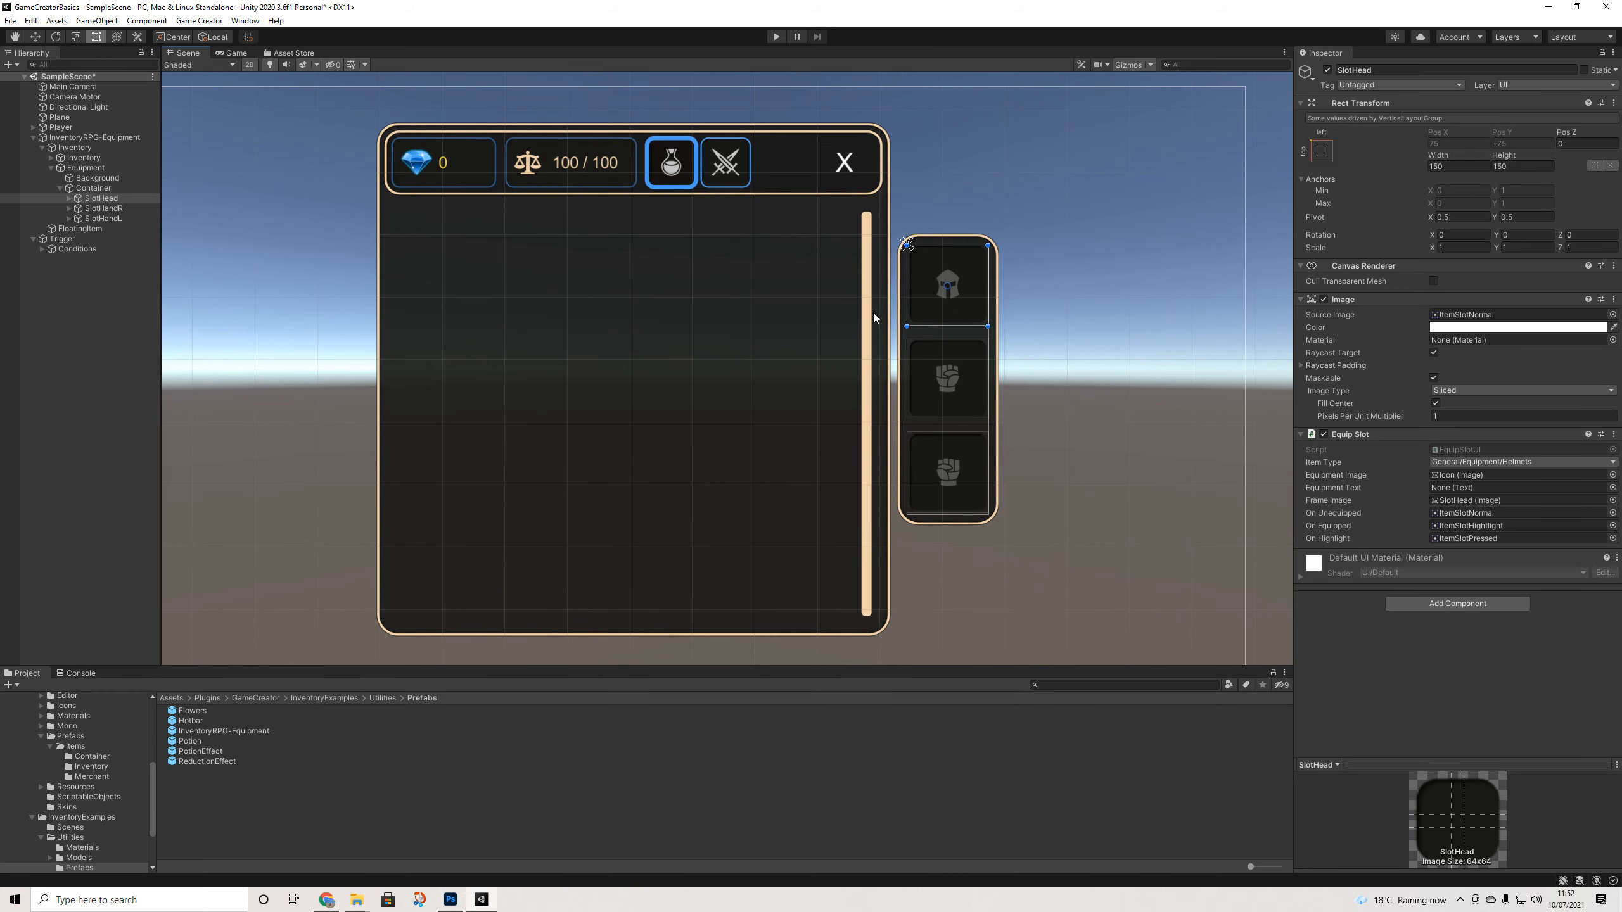
scroll(894, 308, up, 2)
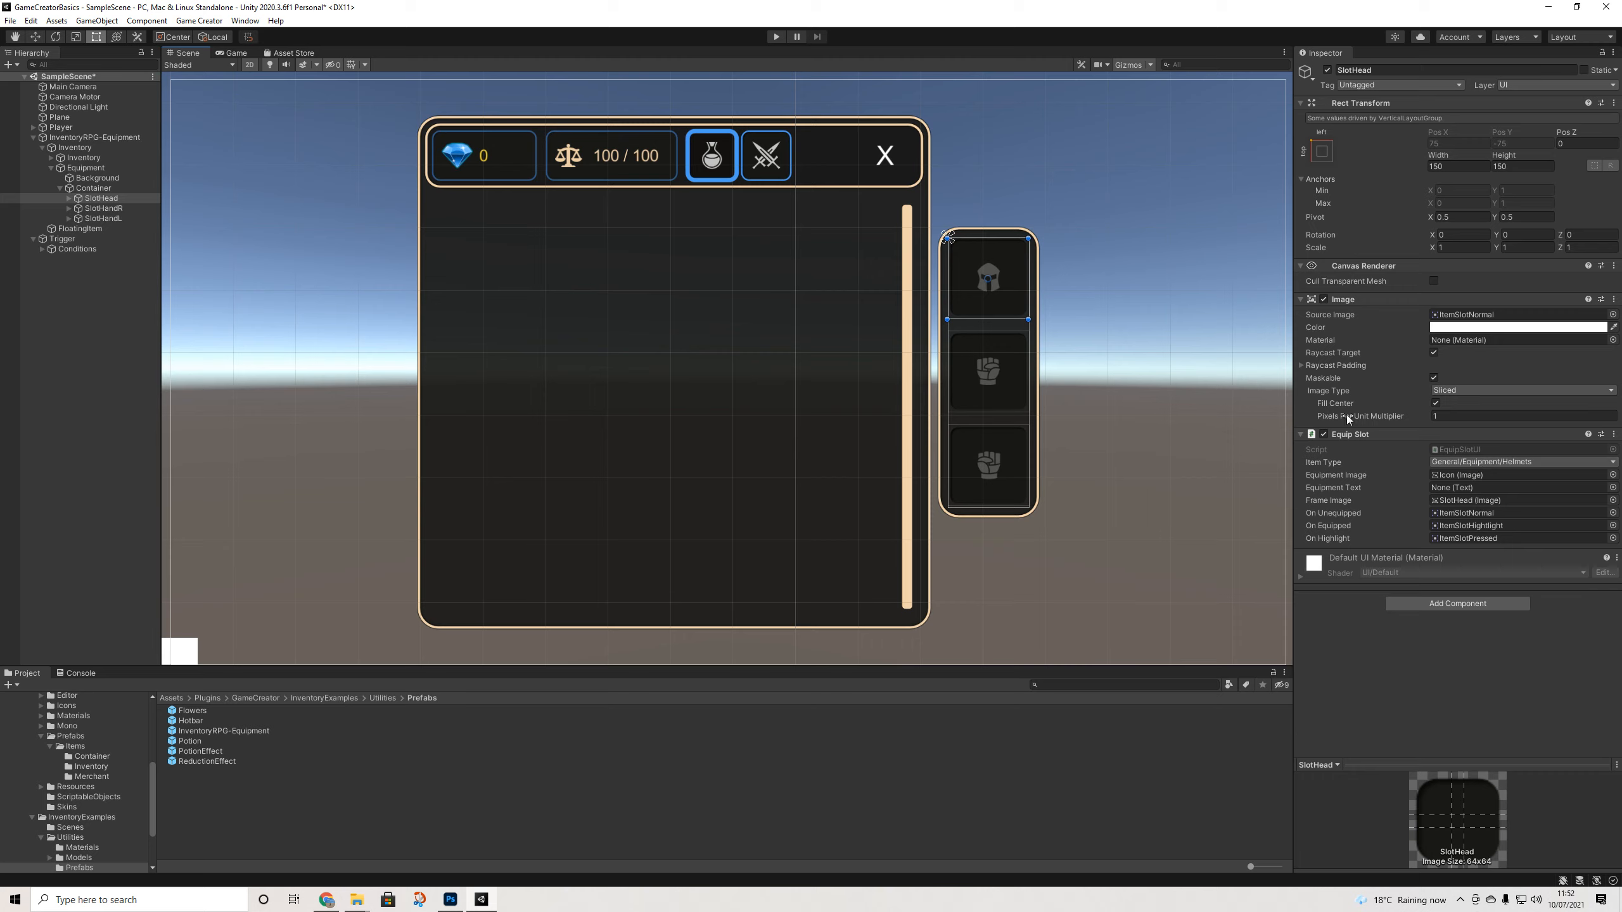
click(1470, 462)
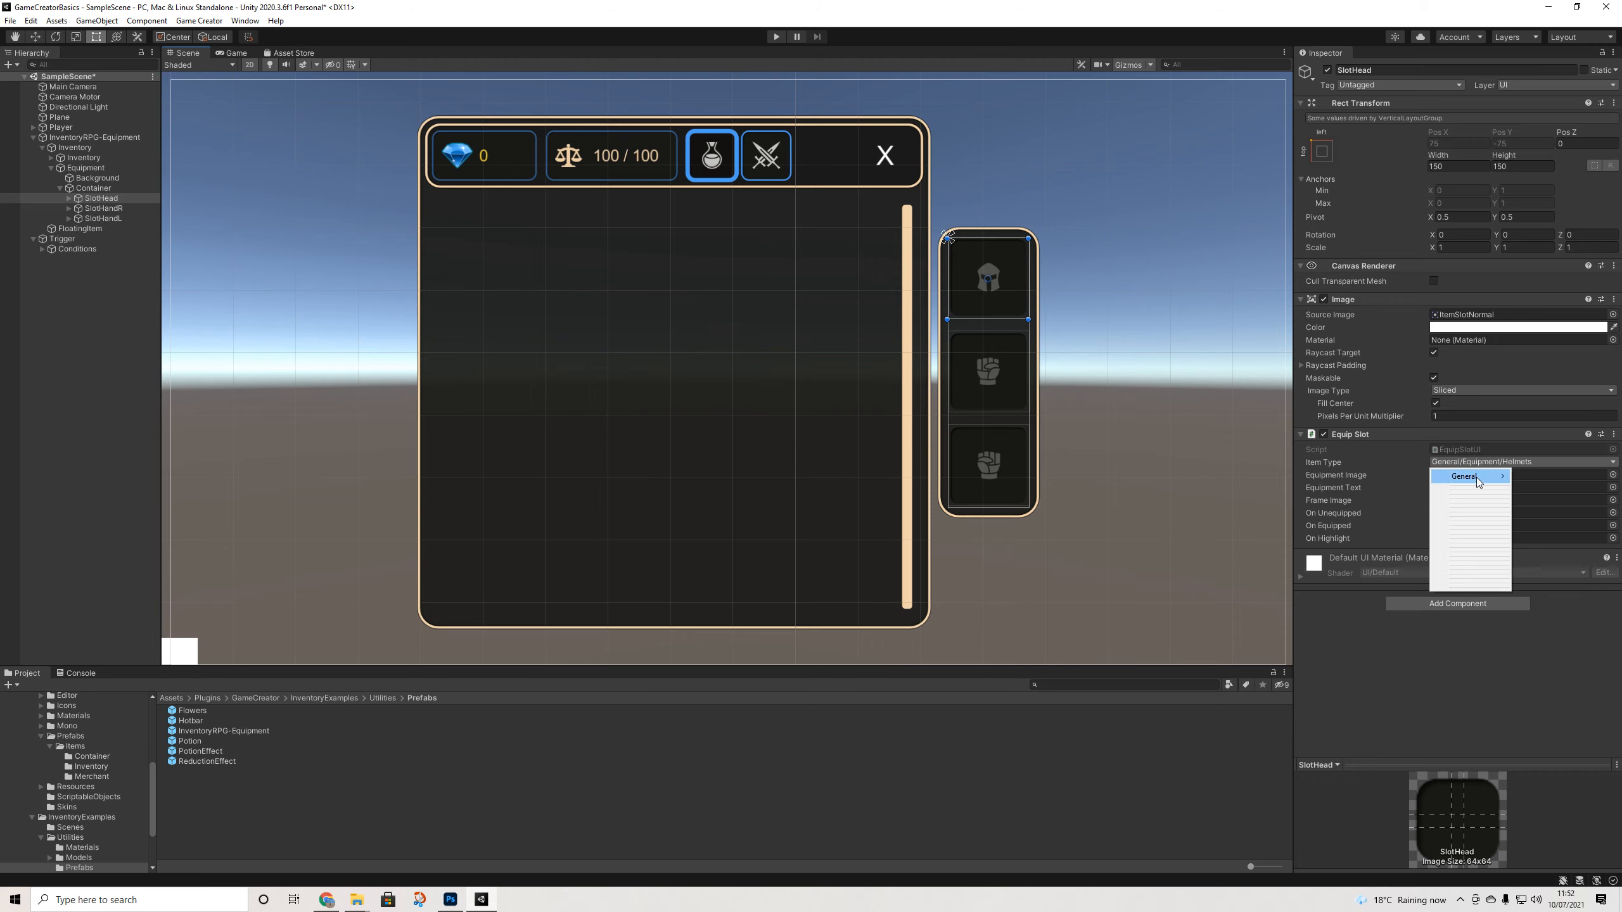
mouse_move(1480, 482)
mouse_move(1404, 519)
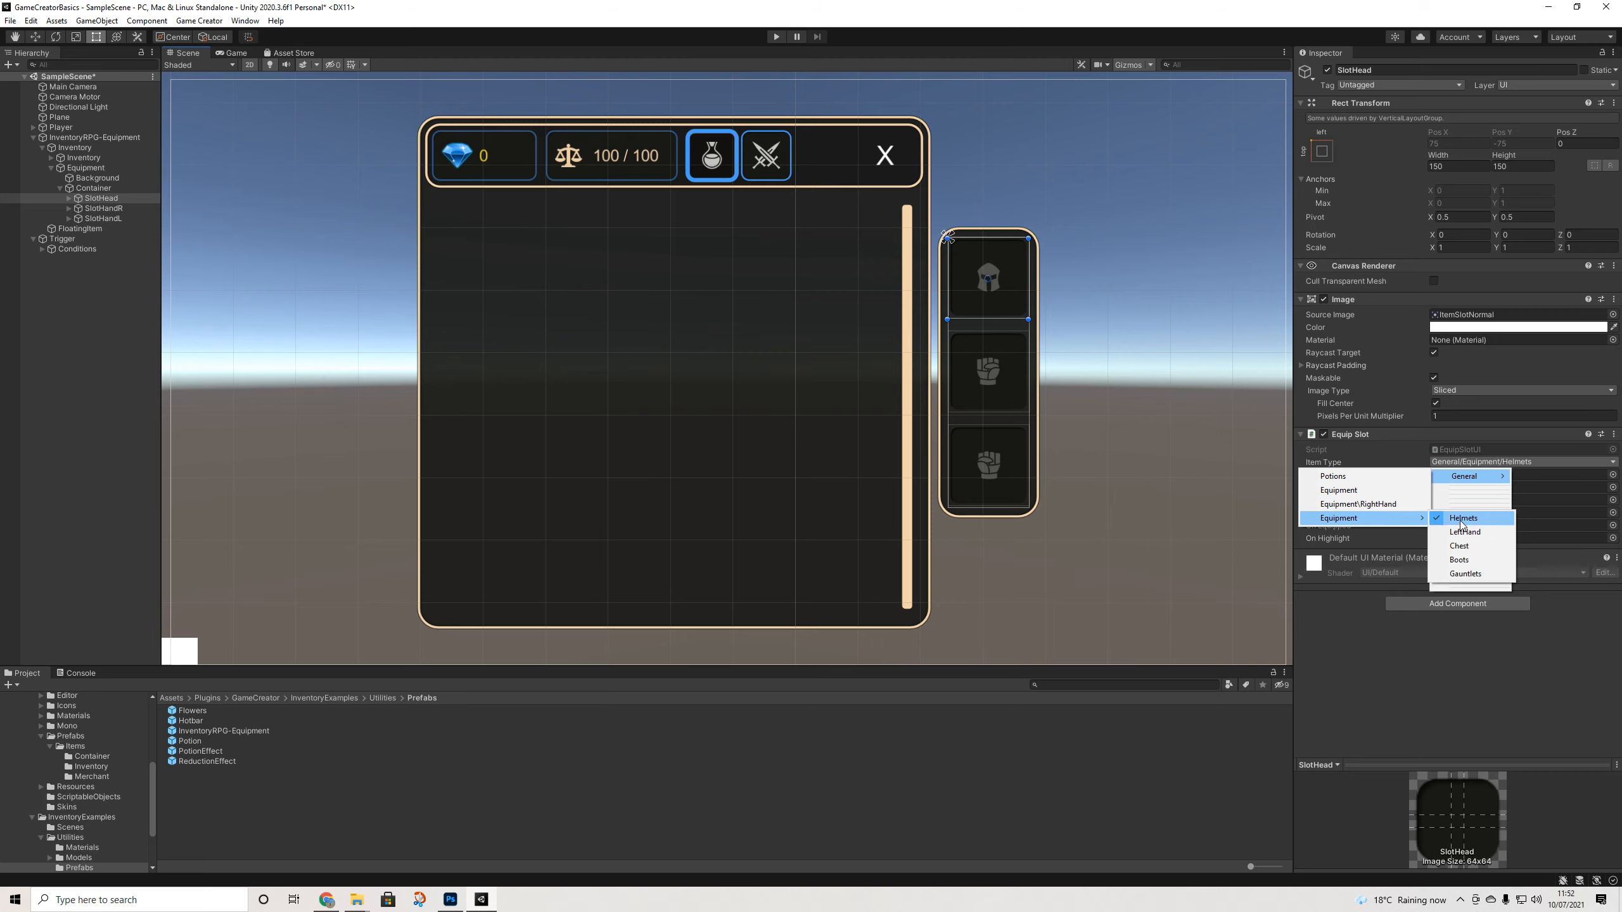
click(1468, 519)
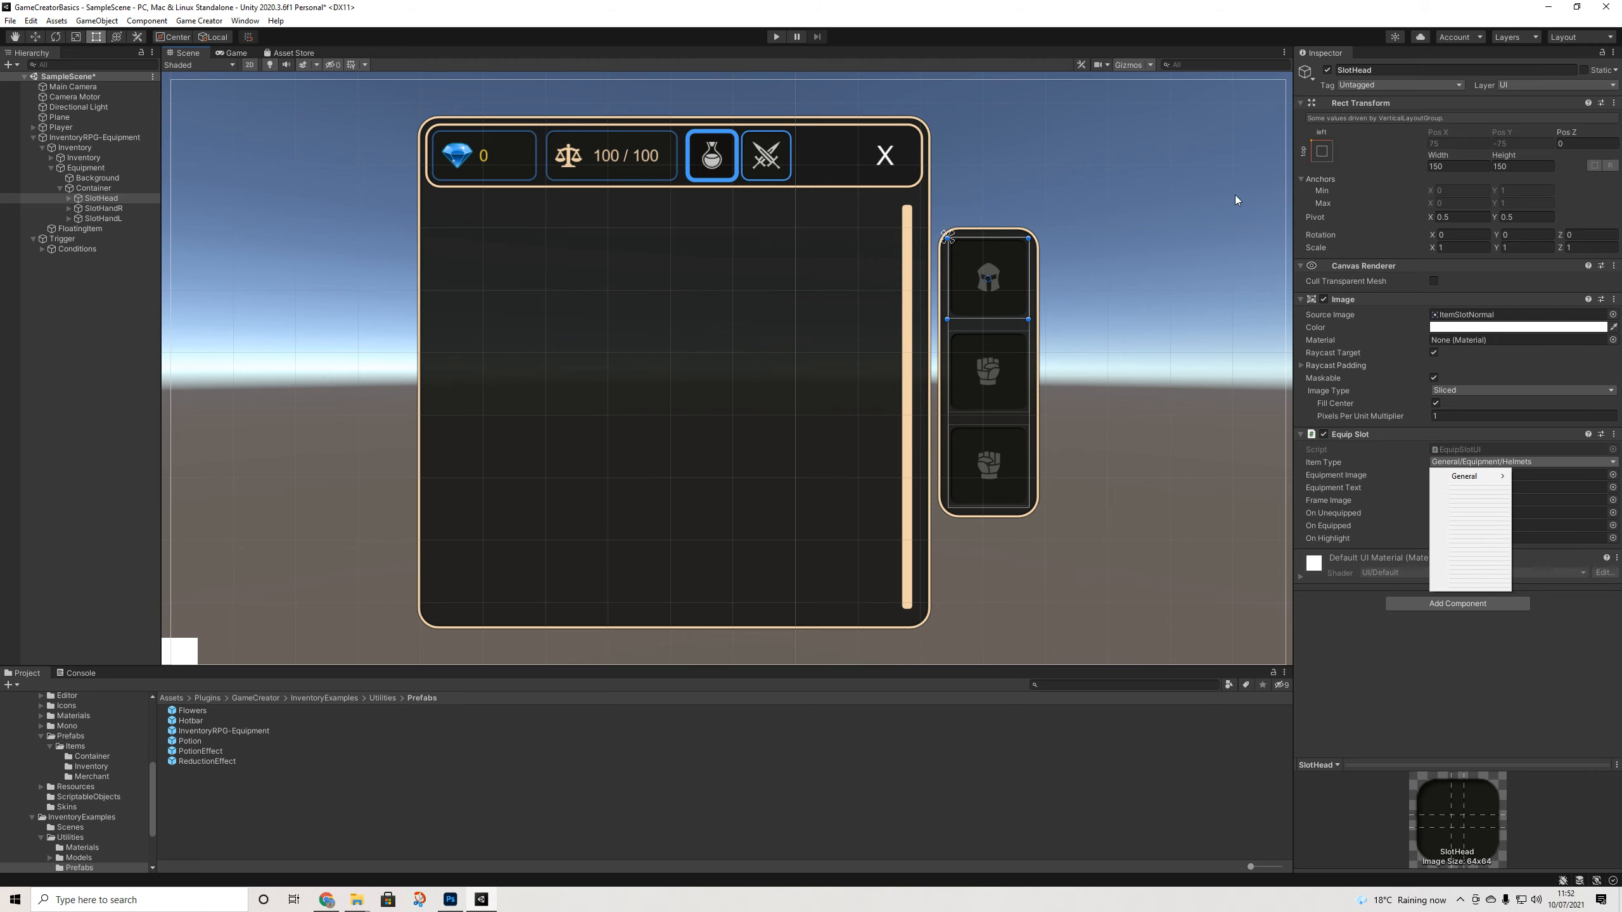
click(1204, 80)
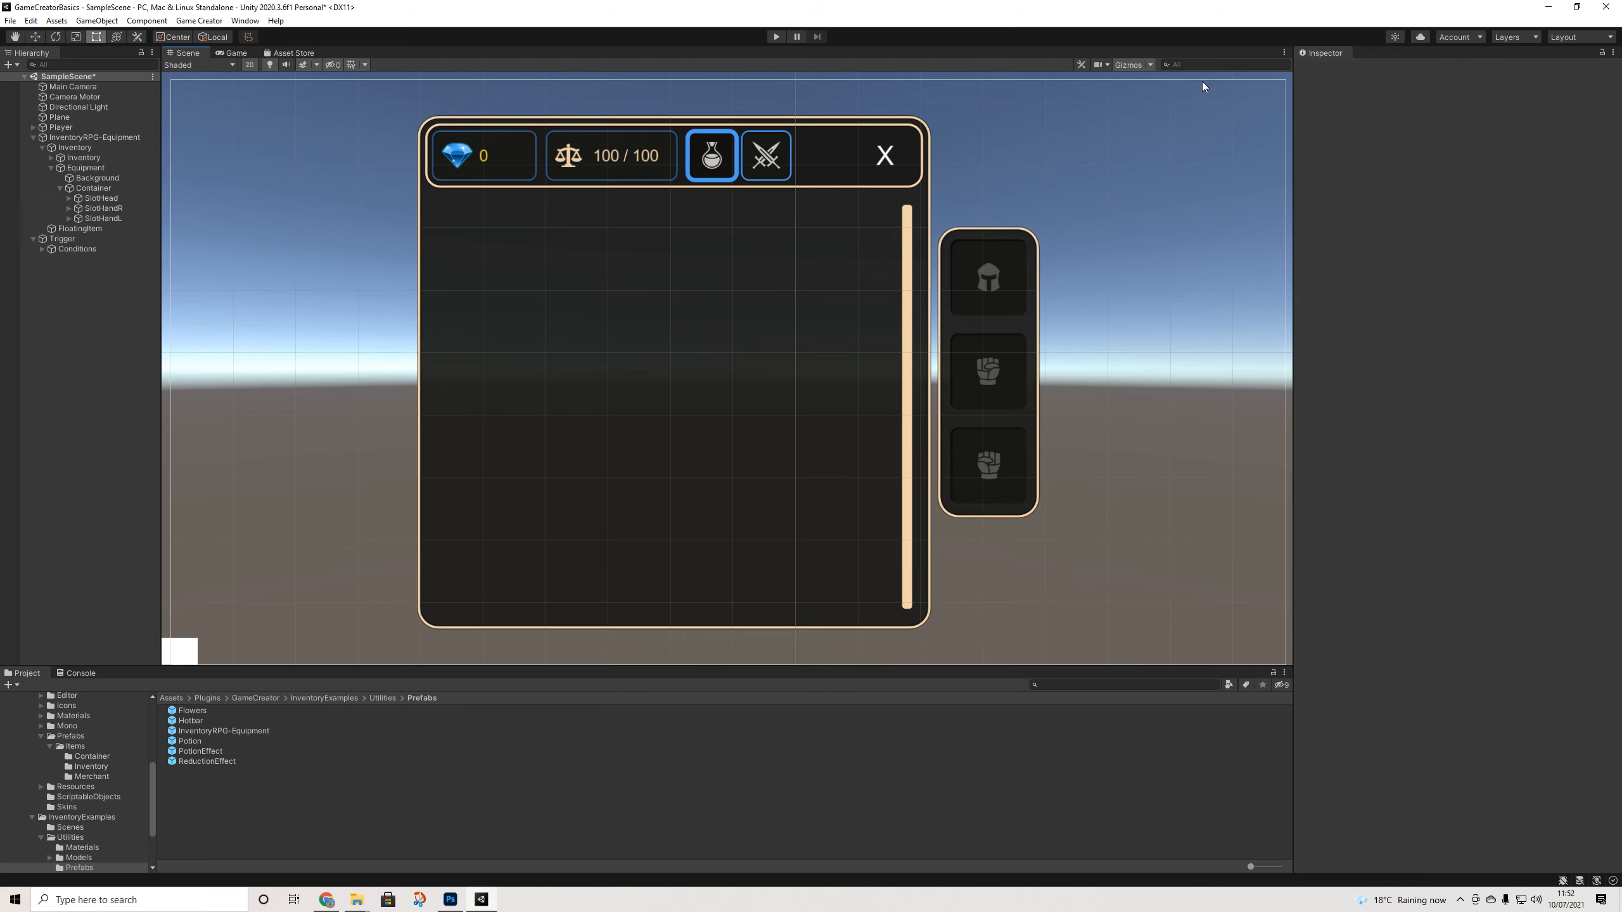
Duplicate the SlotHead slot inside the Equipment panel's Container
click(976, 276)
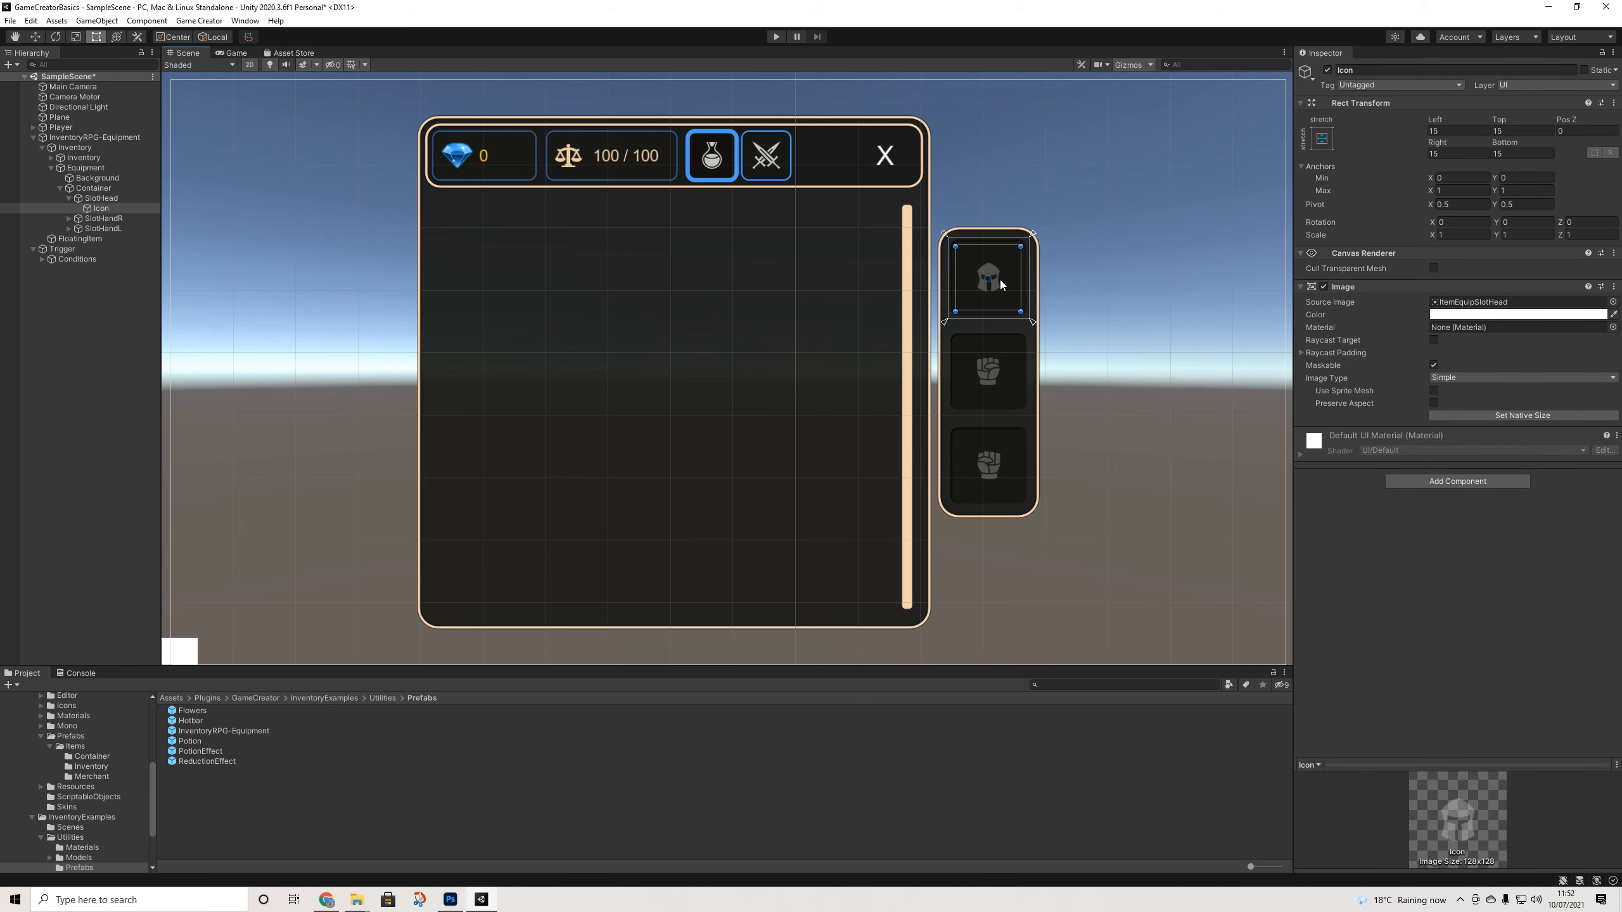
click(93, 199)
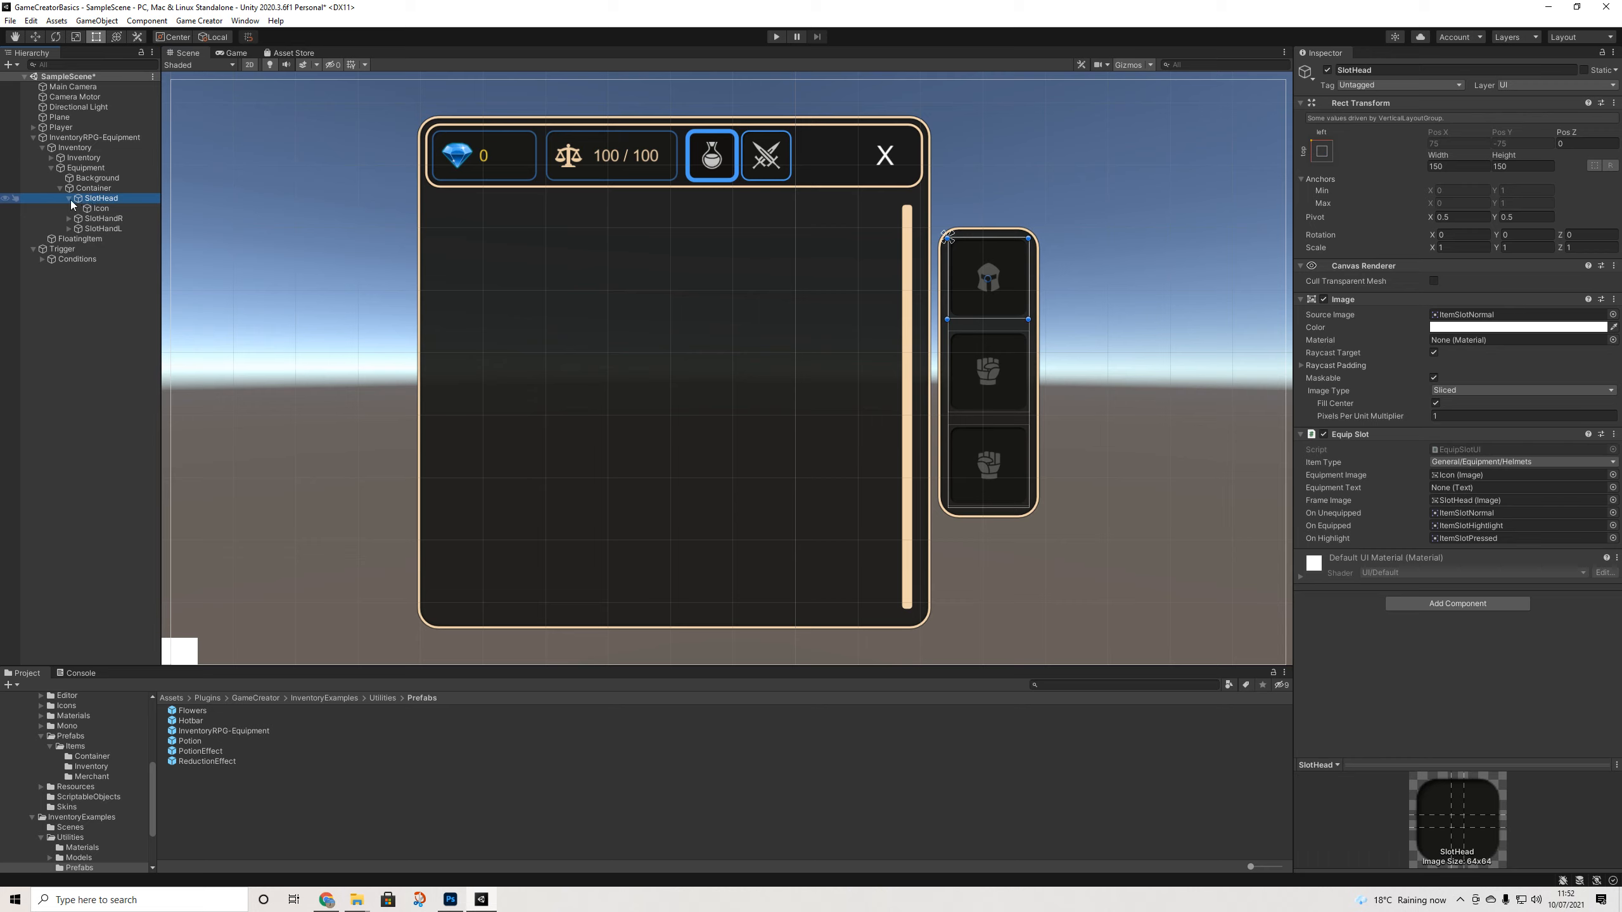
click(68, 199)
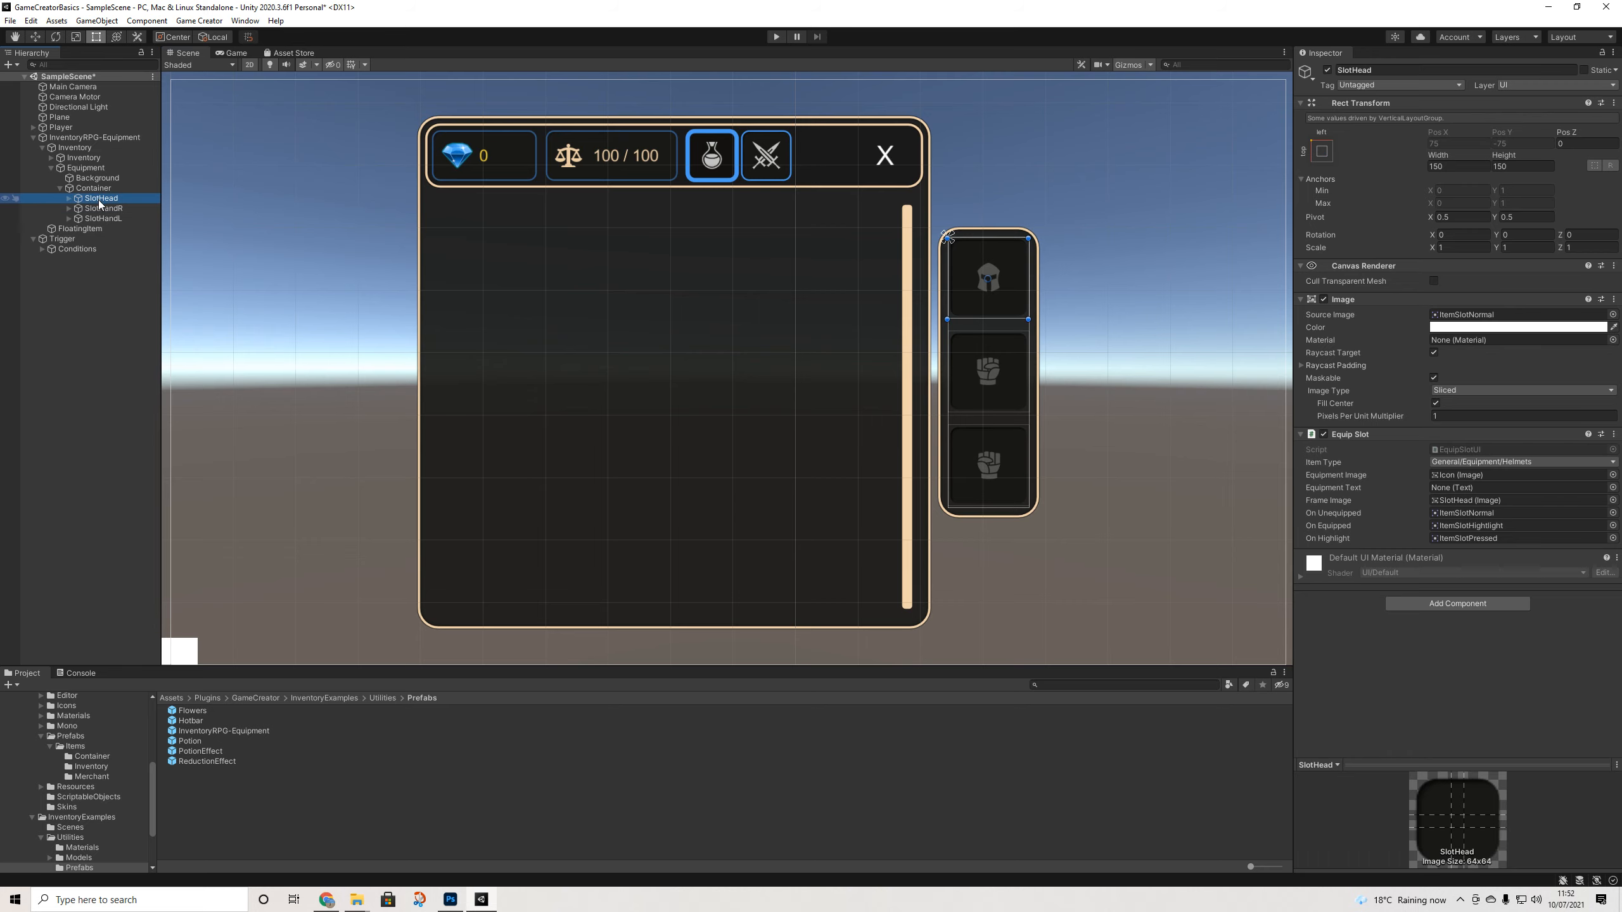
key(ctrl+d)
drag(100, 204, 106, 206)
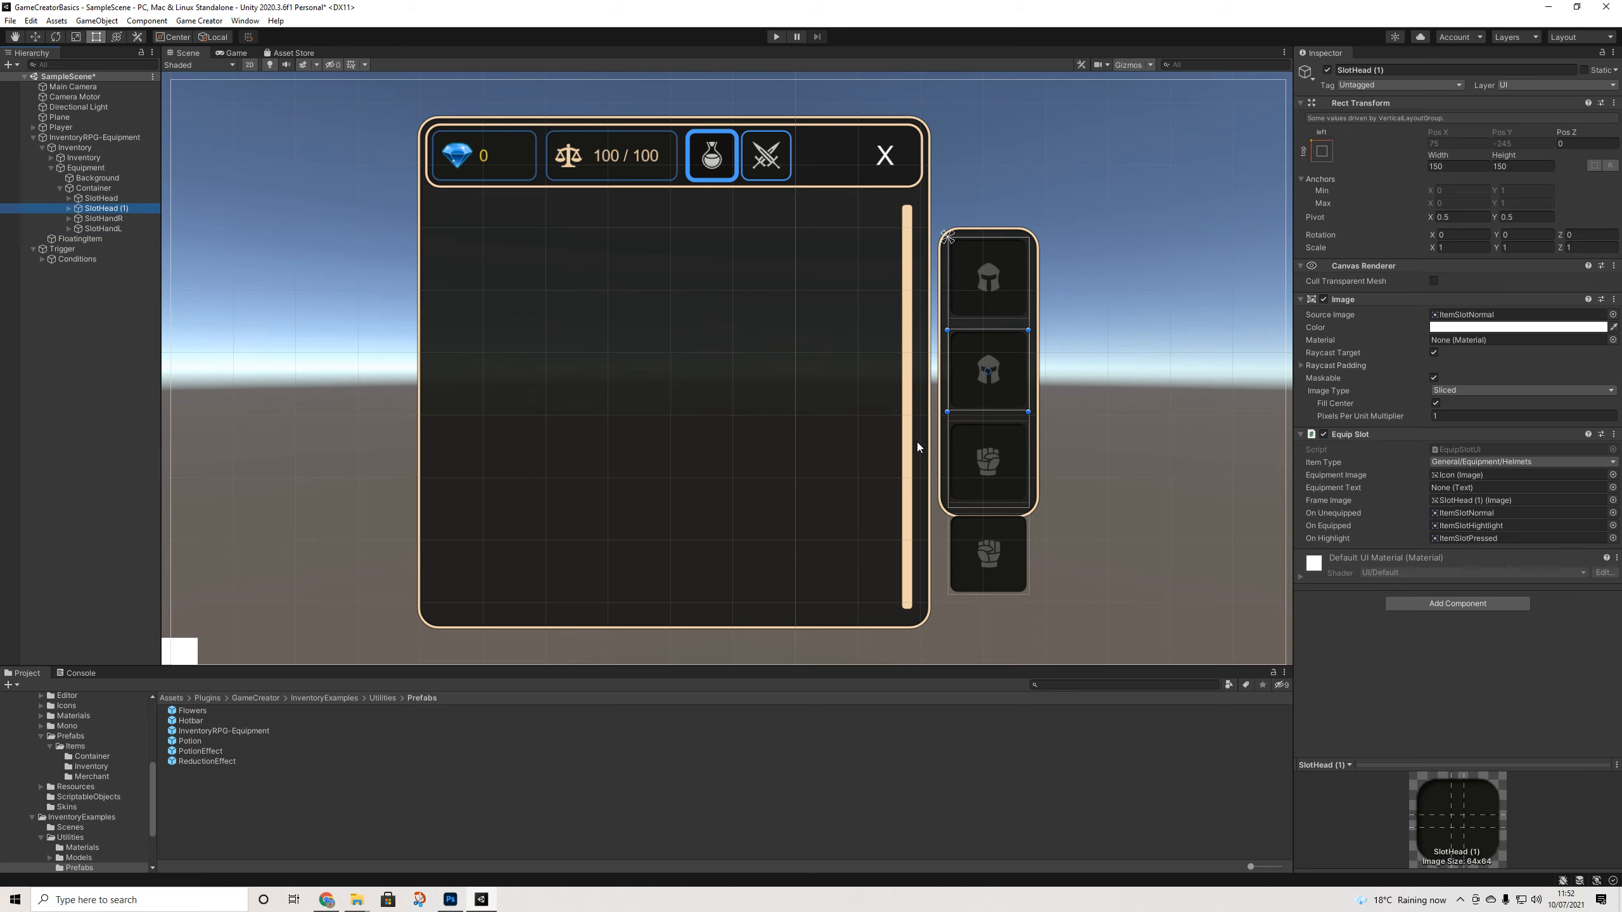
Extend the Container's bottom edge to an offset of about -155 and the Background's bottom edge to about -176
click(93, 188)
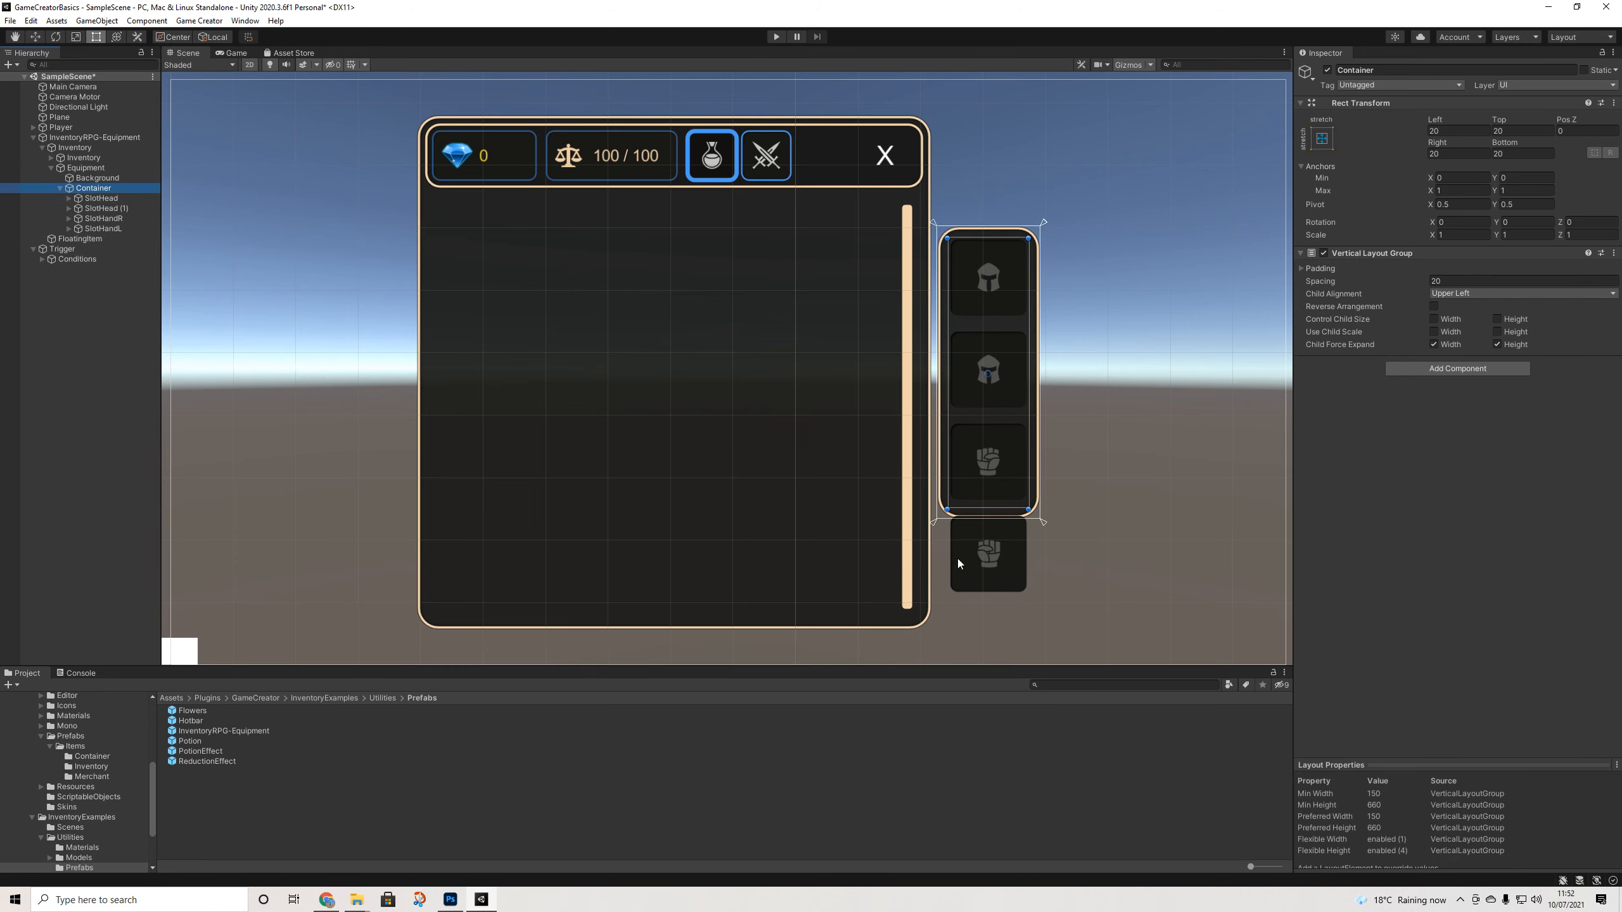
drag(982, 520, 988, 610)
drag(981, 511, 986, 609)
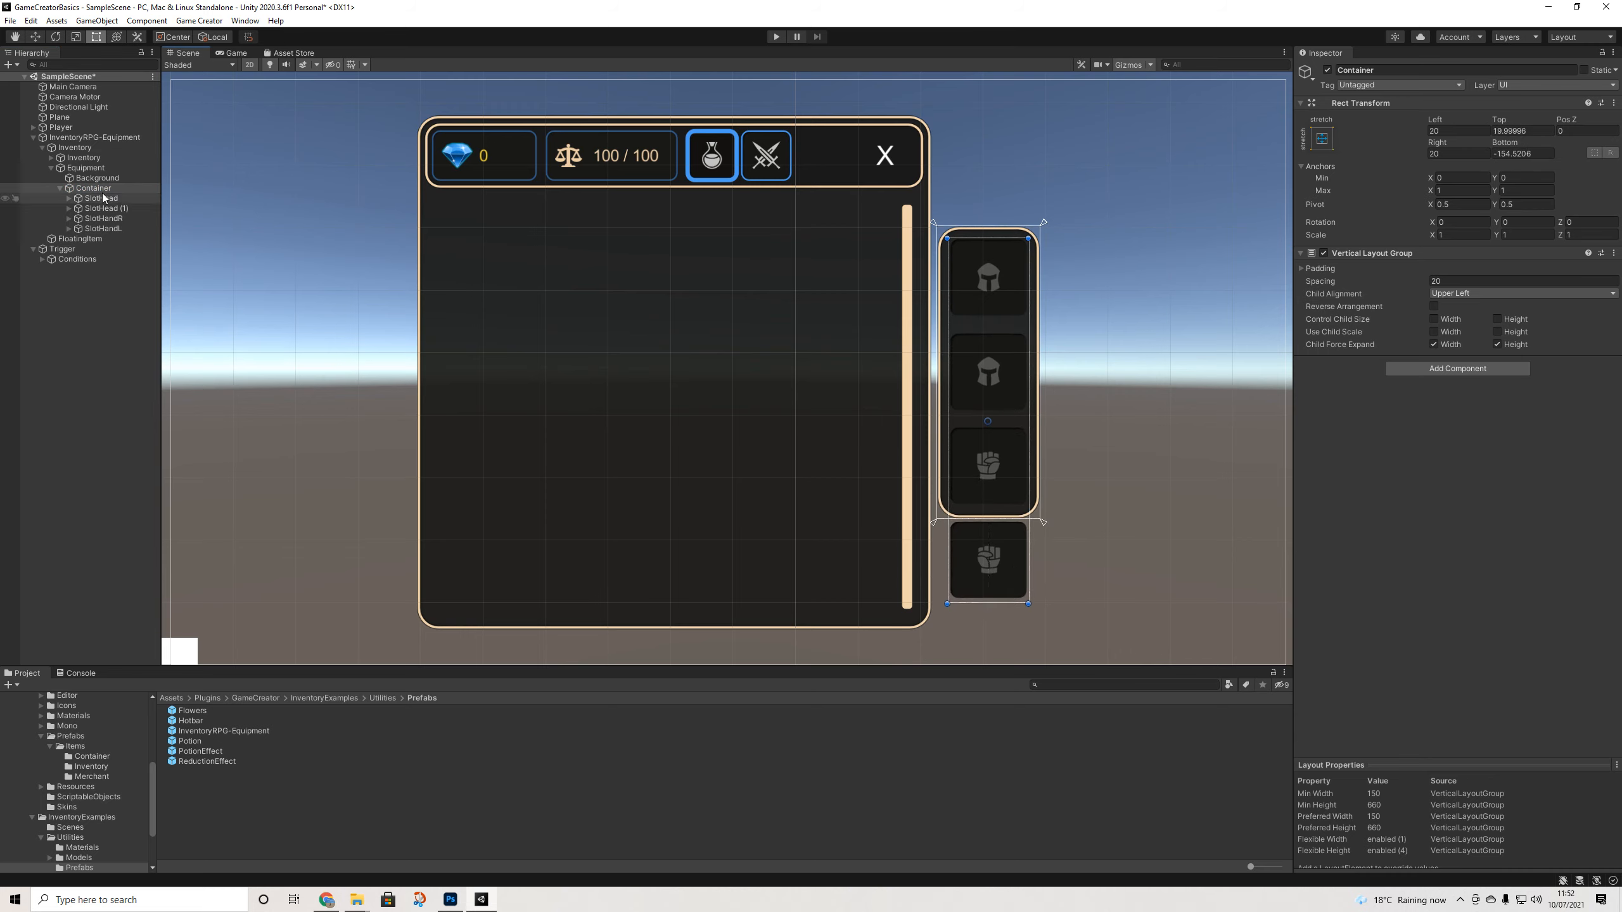
click(1003, 560)
drag(1041, 521, 1039, 619)
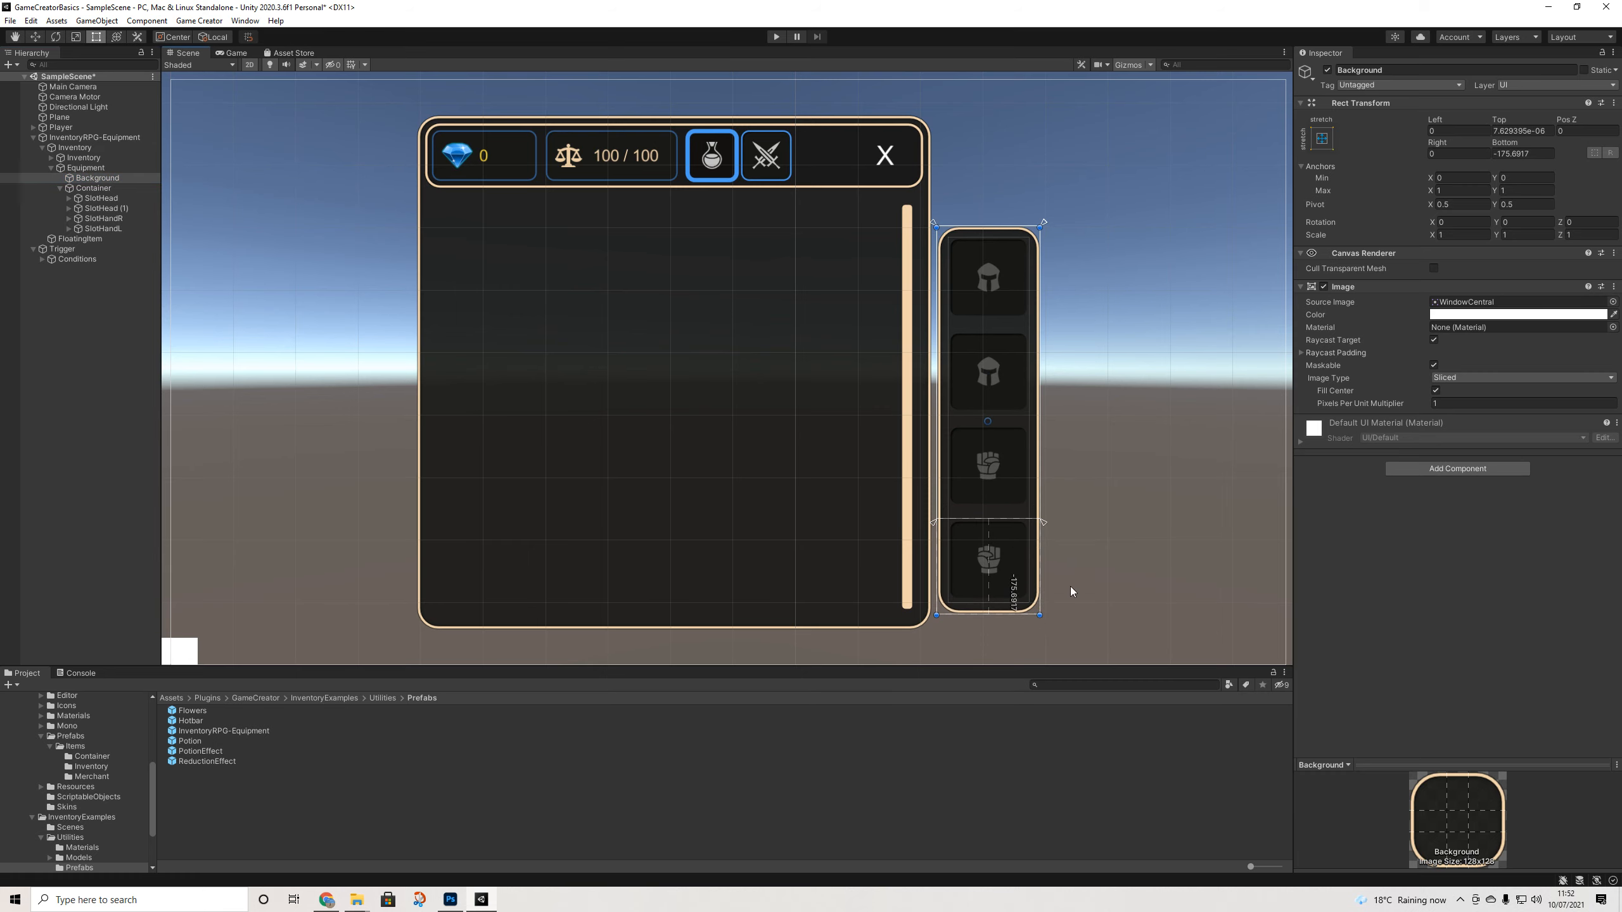
click(1144, 550)
Try raising the Equipment panel to a Y position of 91, and undo the position changes
click(995, 371)
drag(987, 251, 985, 201)
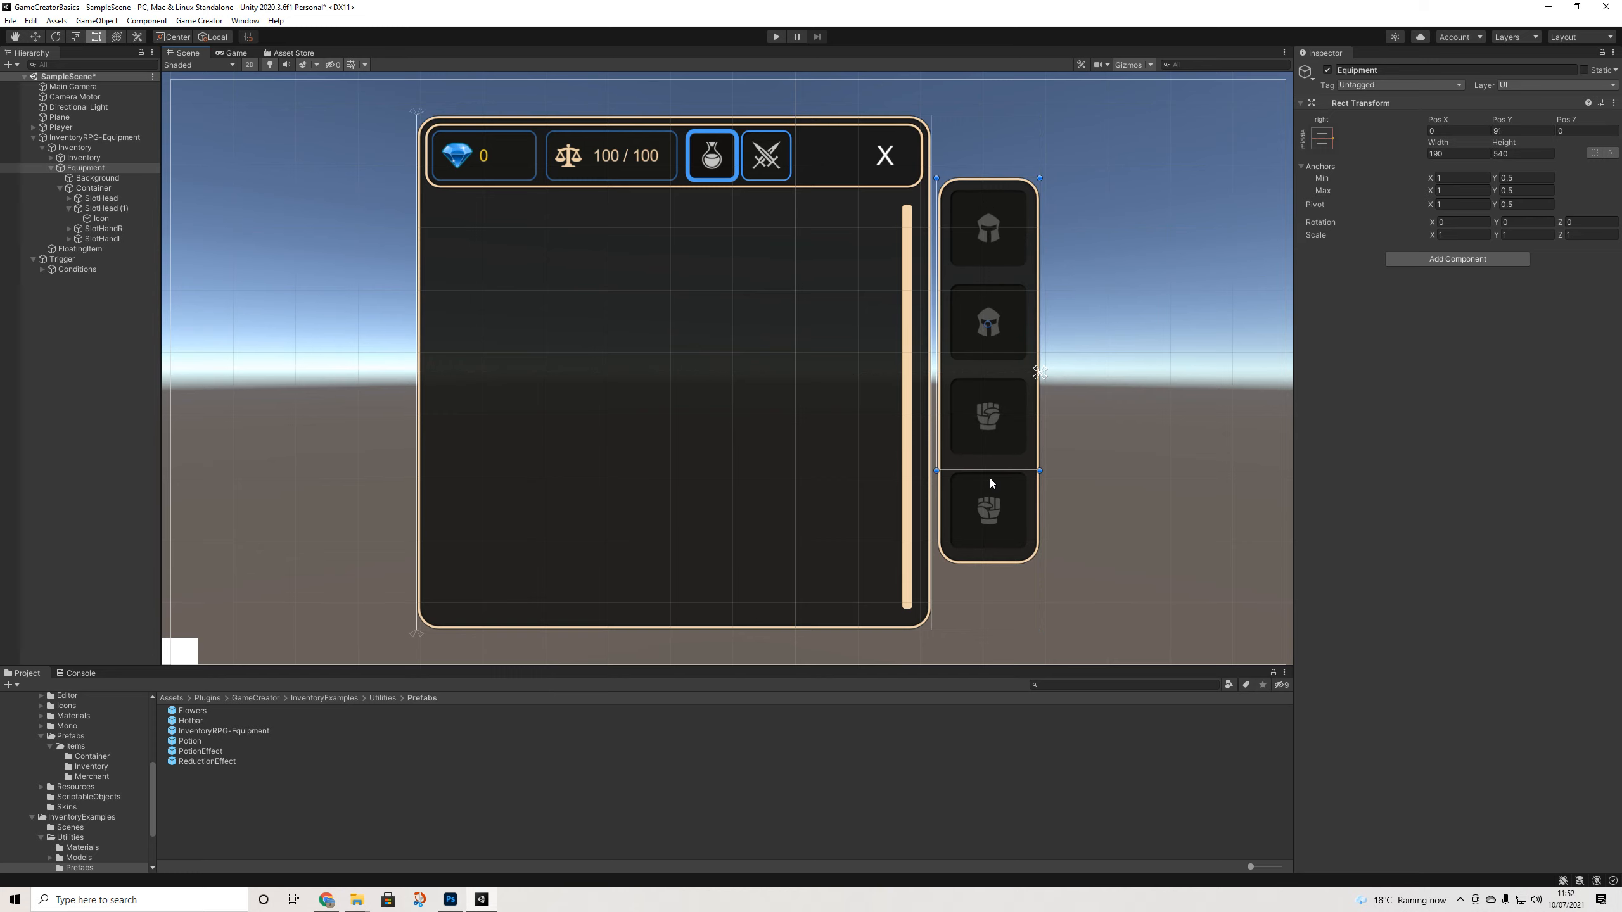
drag(982, 477, 1009, 582)
key(ctrl+z)
key(ctrl+z)
key(ctrl+z)
key(ctrl+z)
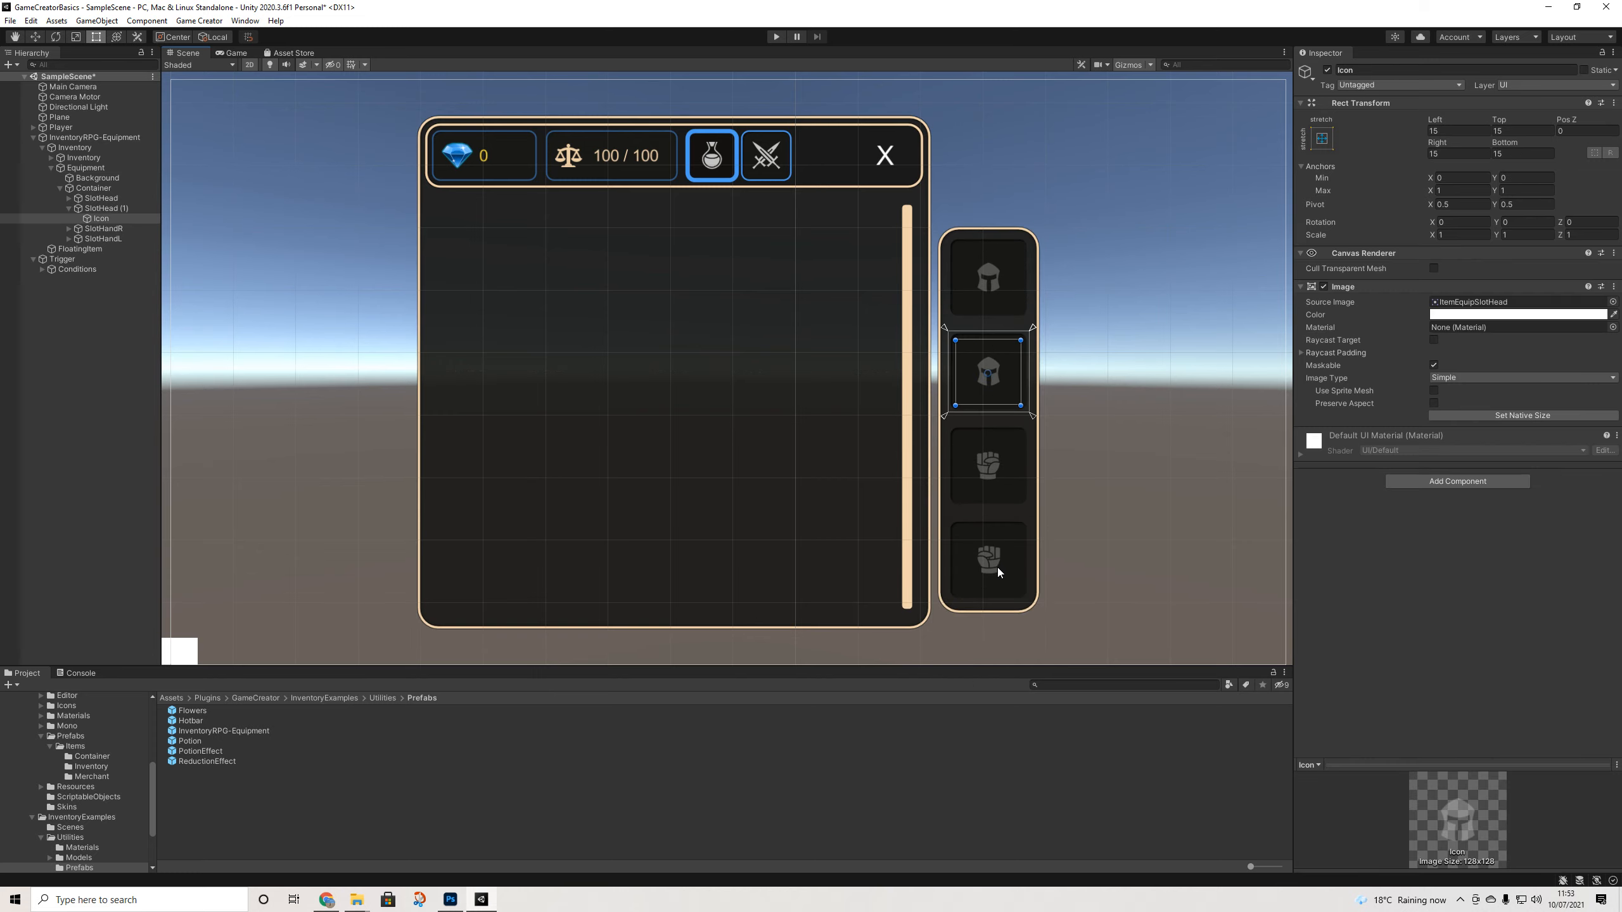
Undo the Background's bottom extension and resize the whole Equipment panel to a height of about 719 at a Y position of about -35
key(ctrl+z)
key(ctrl+z)
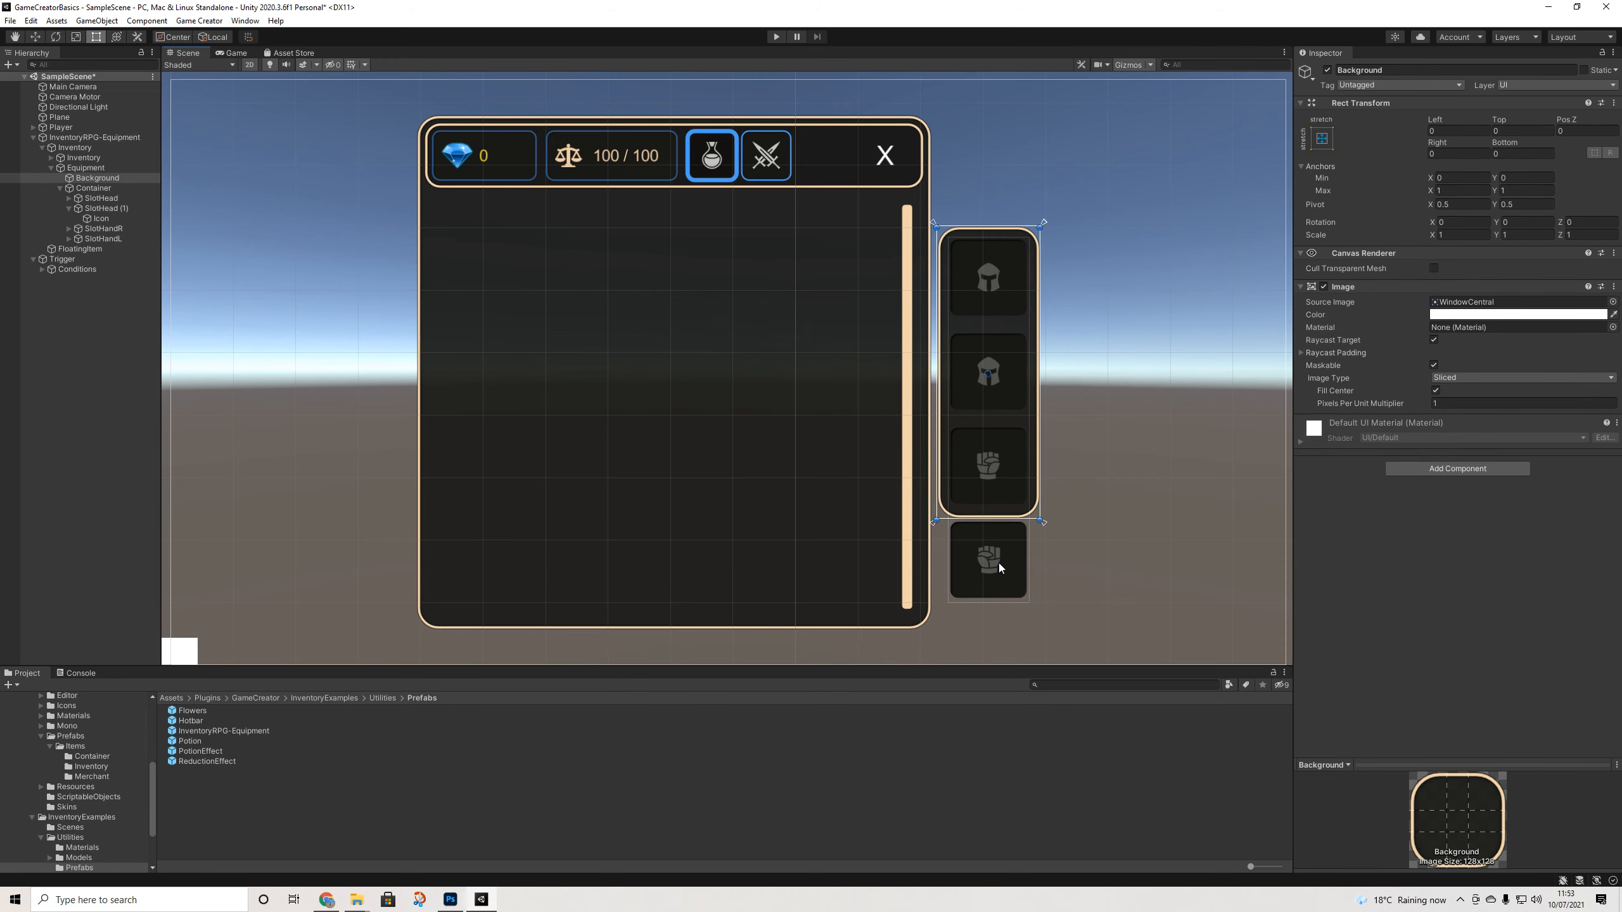
click(85, 169)
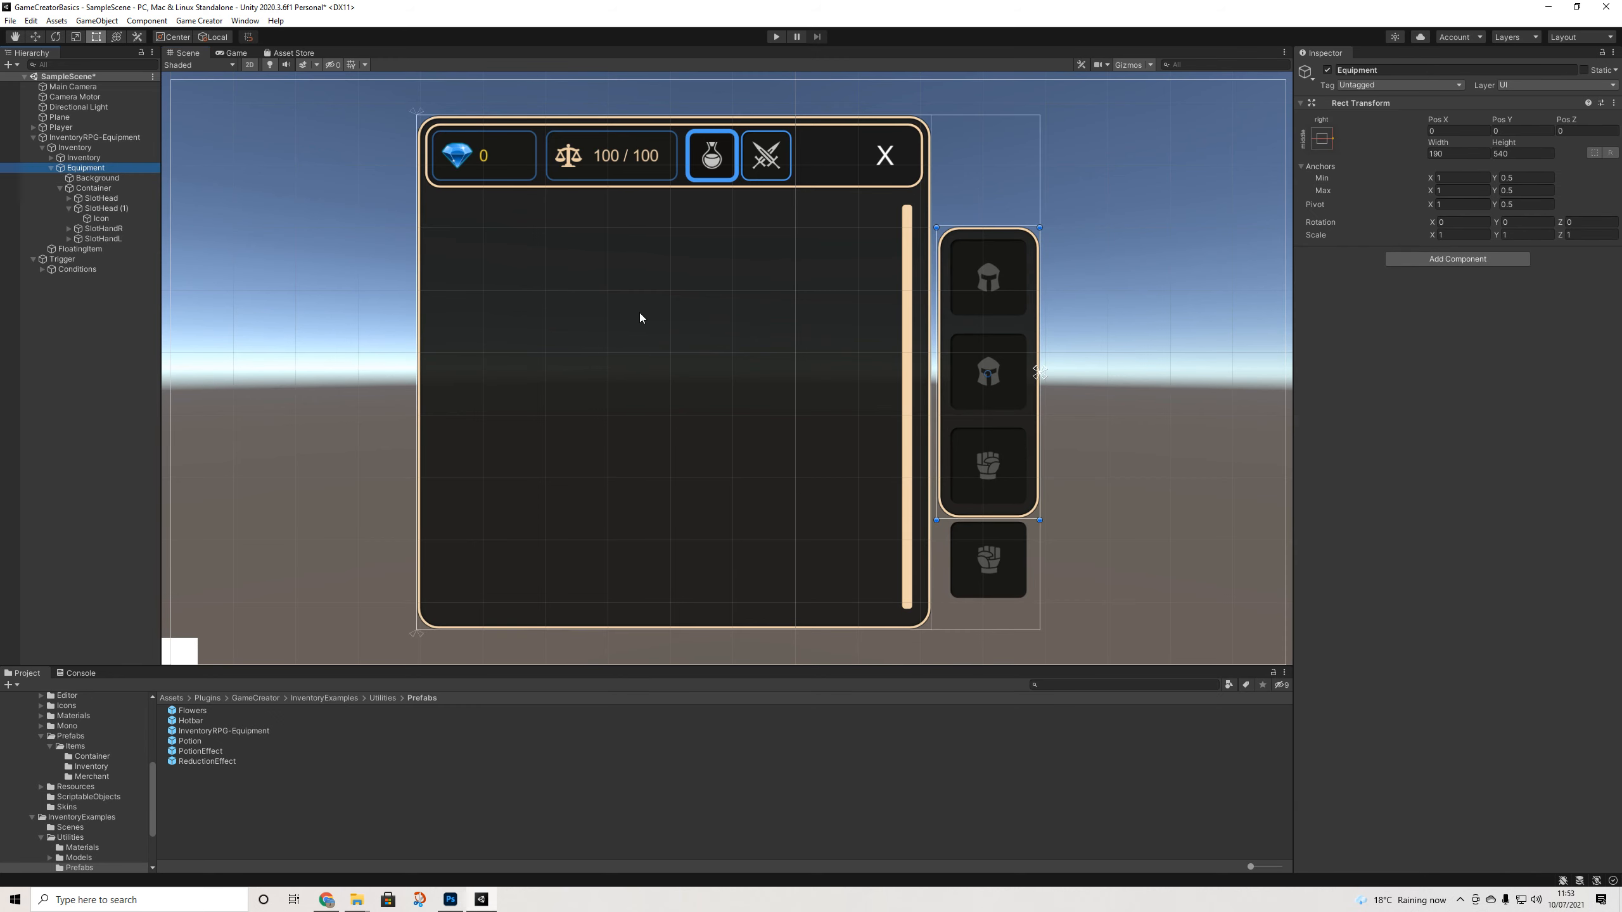
drag(999, 529, 1015, 625)
mouse_move(983, 349)
mouse_down()
mouse_move(984, 301)
mouse_move(983, 320)
mouse_up()
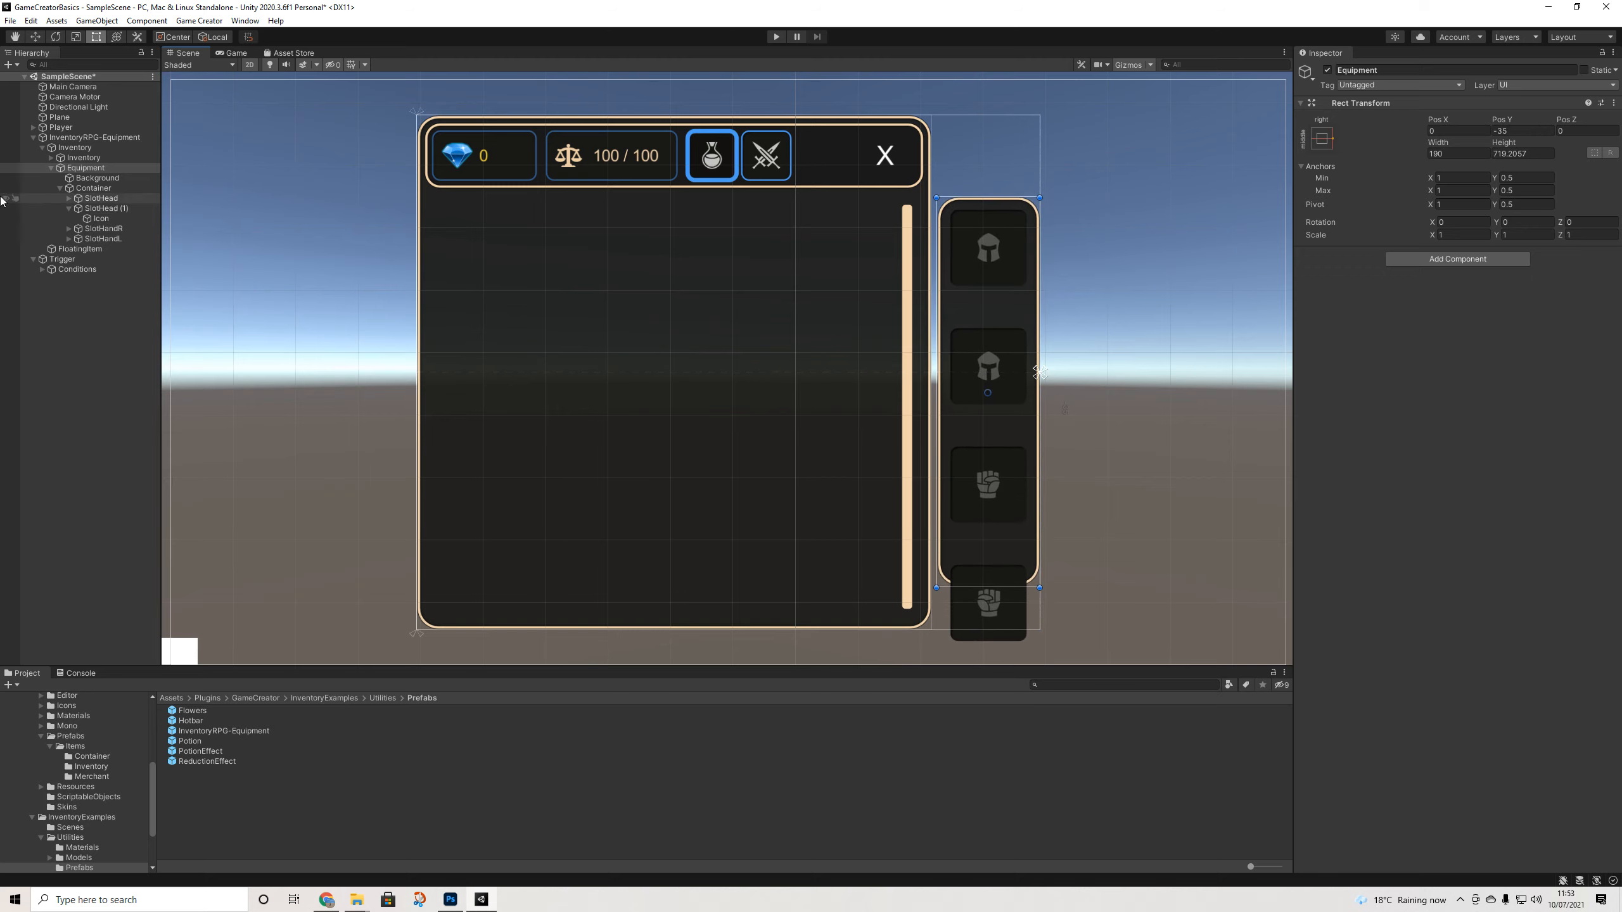
Shorten the Container inside the Equipment panel to a bottom offset of about 18 so the four slots fit the frame
click(96, 178)
click(86, 188)
scroll(1045, 559, down, 1)
middle_drag(1142, 593, 1143, 529)
drag(996, 595, 1006, 517)
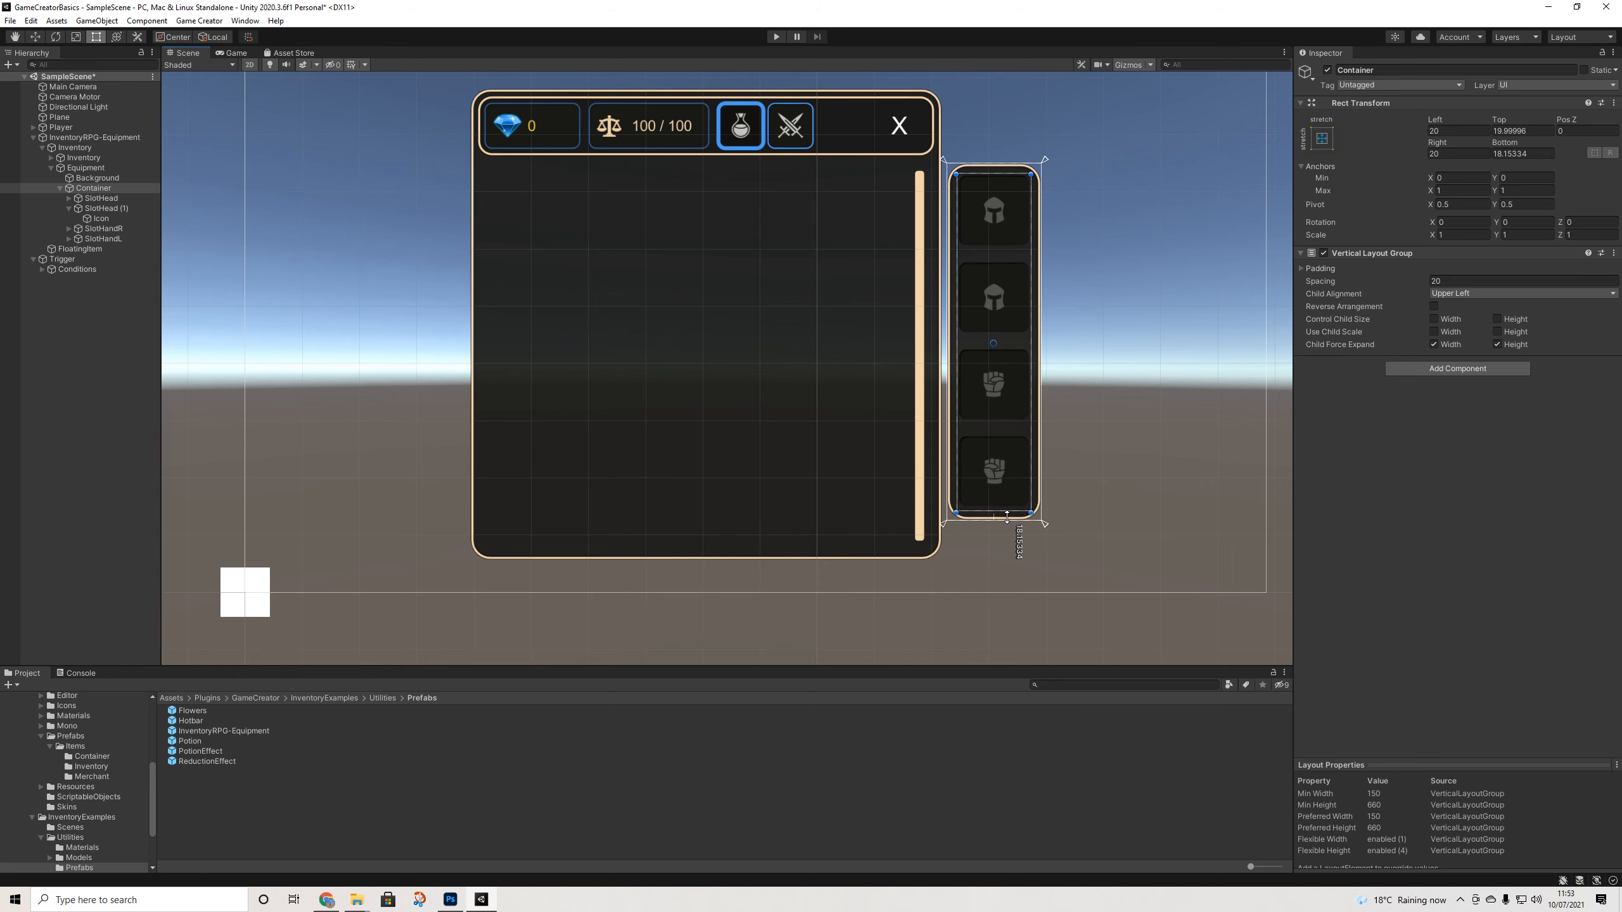
click(1254, 429)
Replace the source image of the duplicated SlotHead (1) slot's Icon with the Teleport sprite
scroll(1084, 419, up, 4)
middle_drag(972, 414, 996, 465)
scroll(991, 439, down, 1)
scroll(975, 481, down, 1)
click(992, 348)
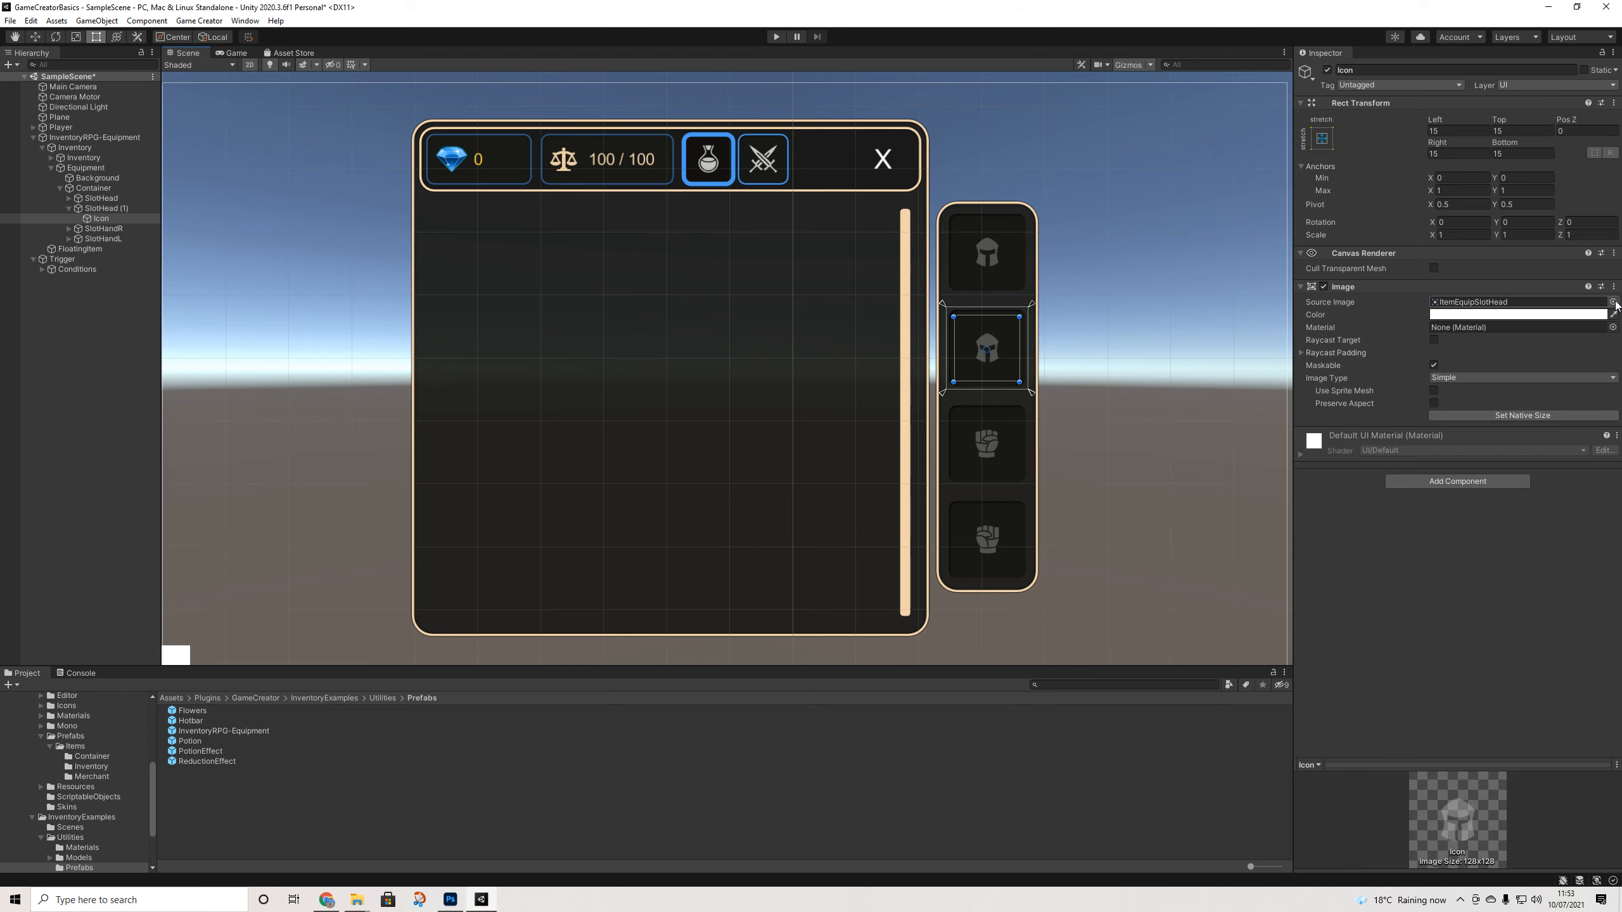
click(1613, 302)
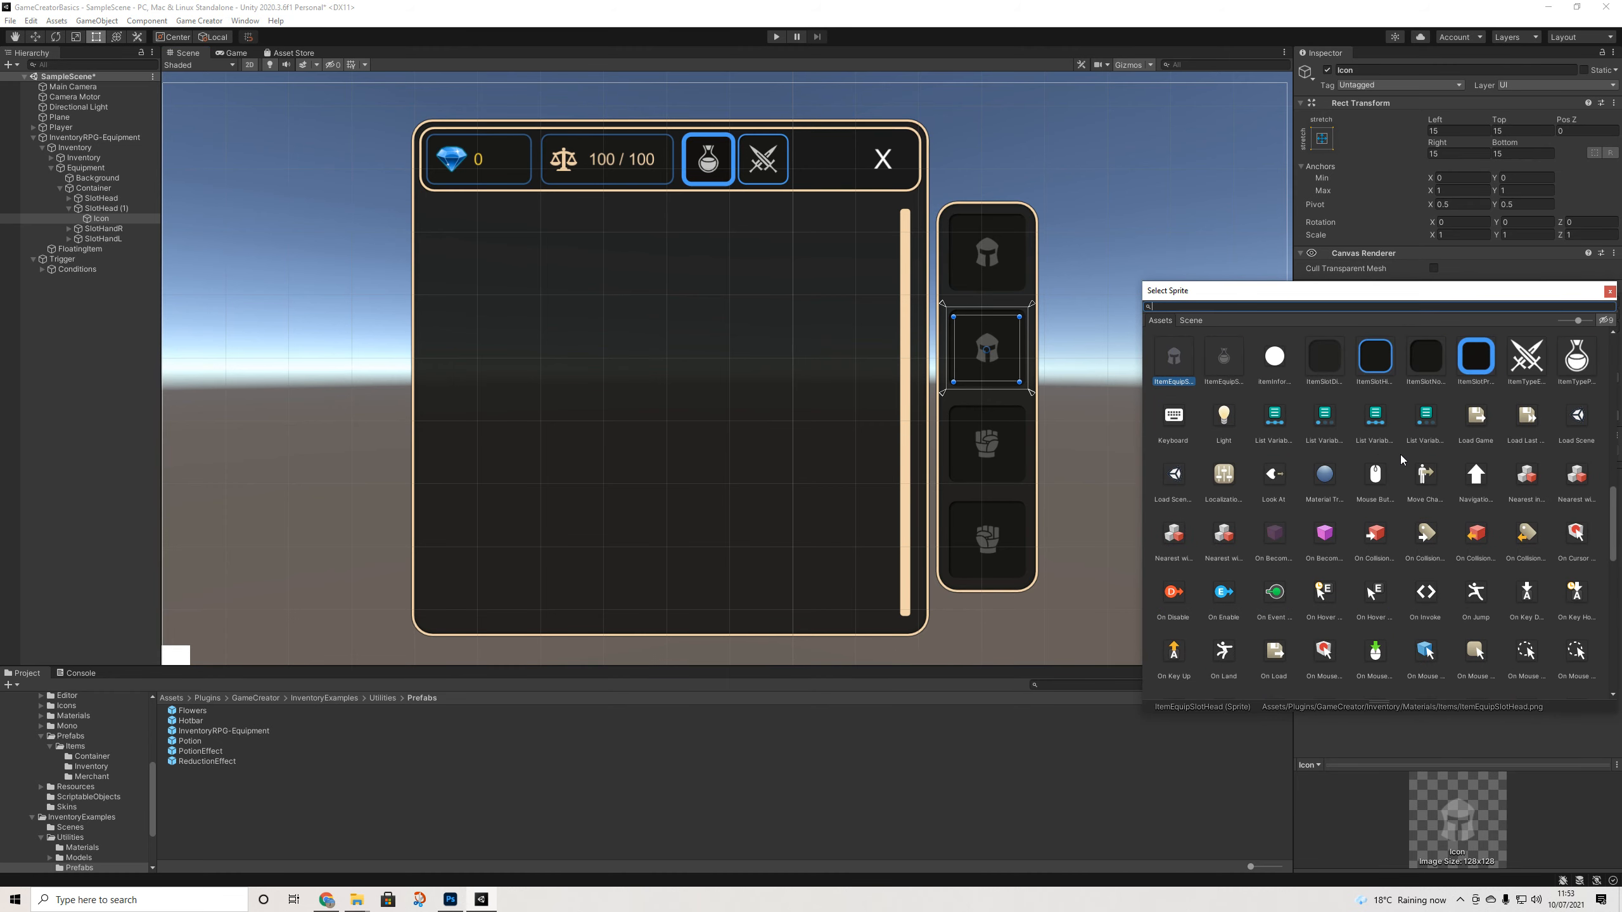
scroll(1444, 476, down, 5)
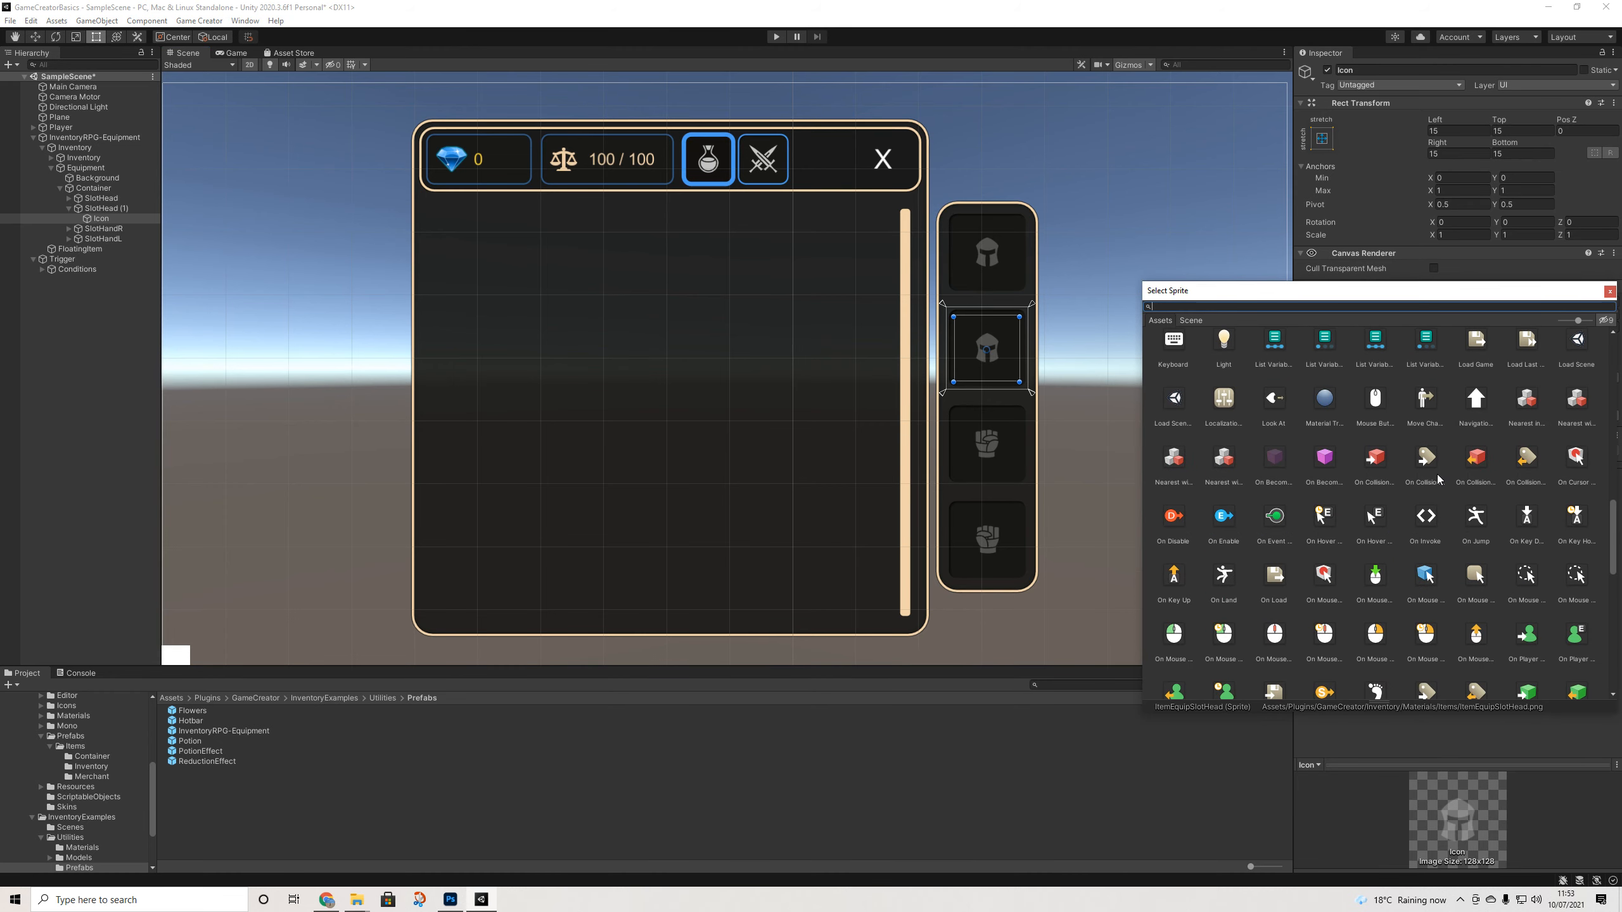
scroll(1437, 473, down, 3)
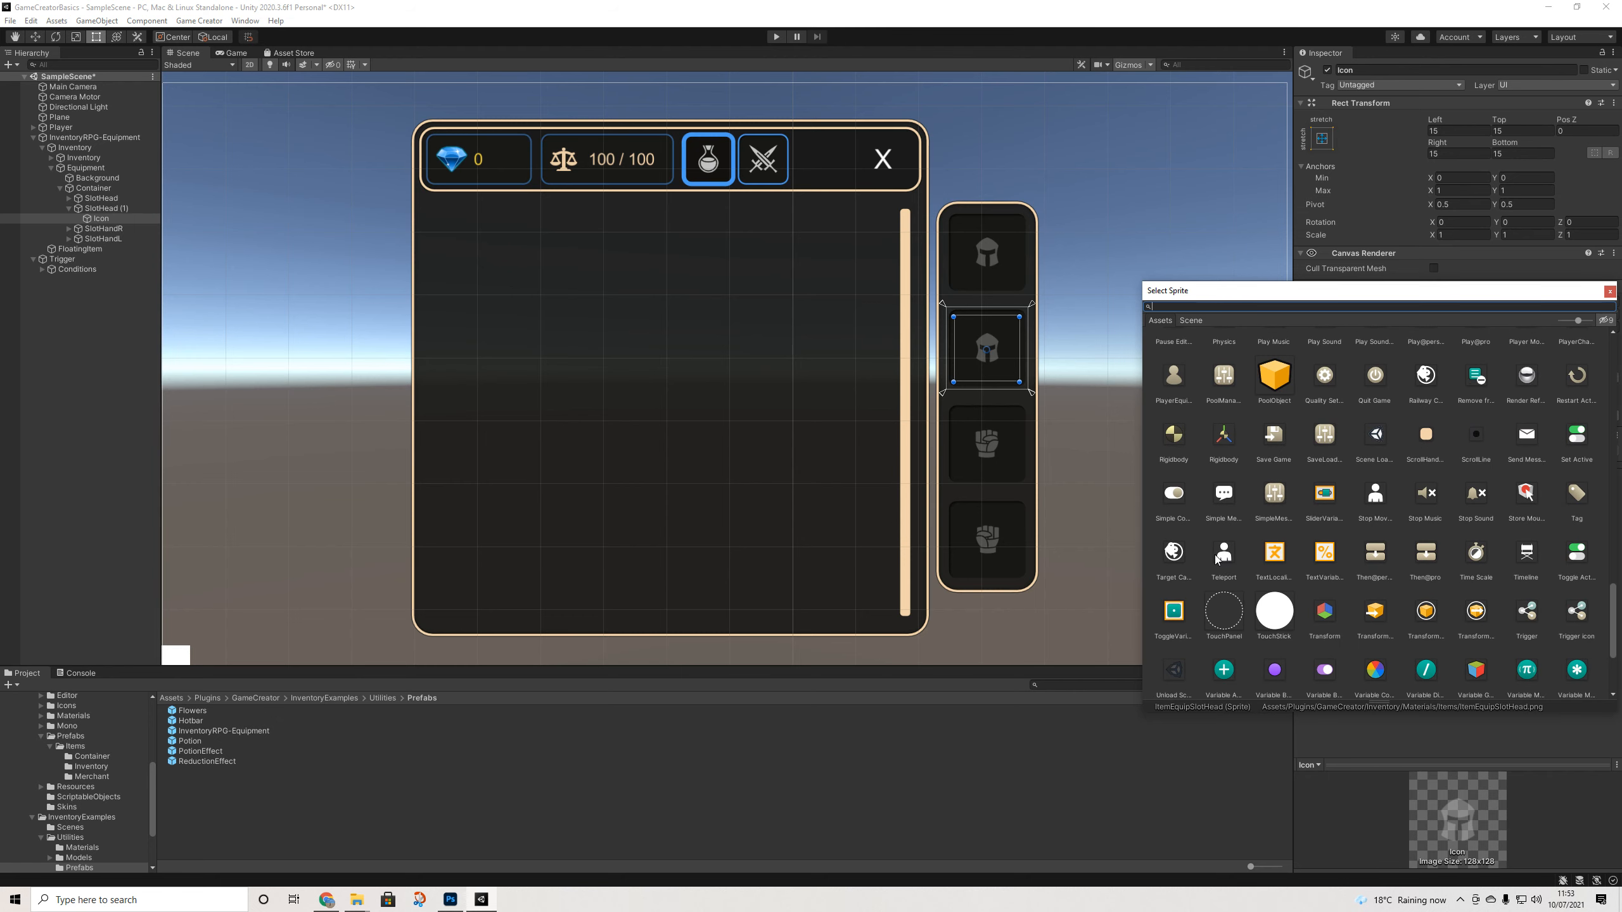
click(1221, 552)
scroll(1216, 557, down, 2)
scroll(1216, 557, down, 1)
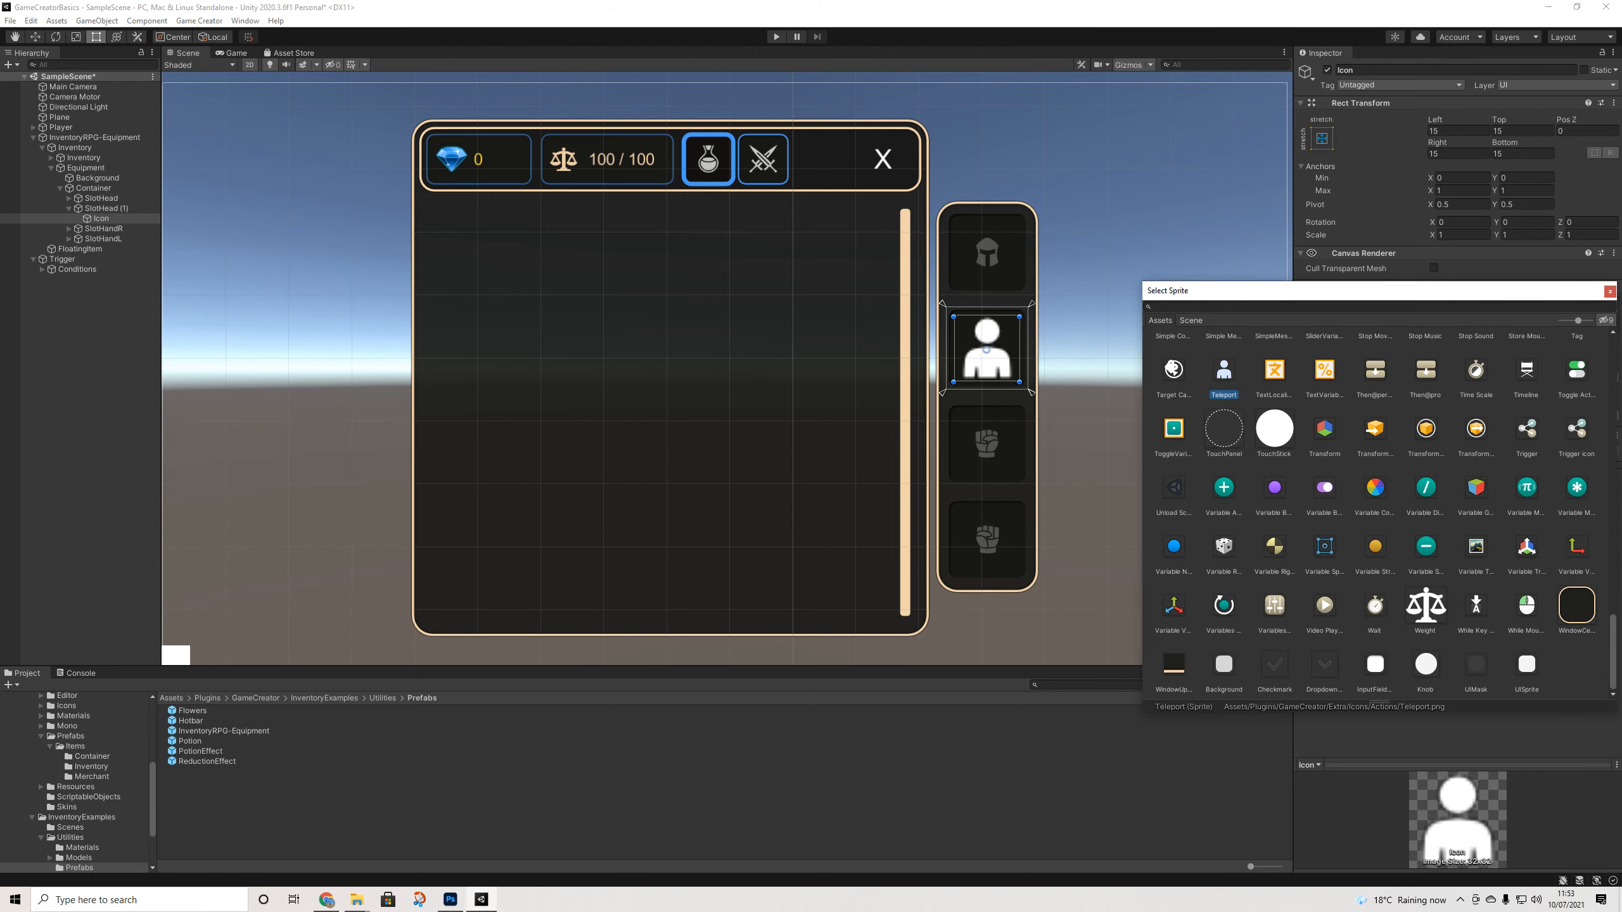
click(1610, 292)
Darken the Teleport icon's image color to a dark grey that matches the other slot icons
click(1448, 315)
drag(1511, 382, 1479, 439)
click(1610, 305)
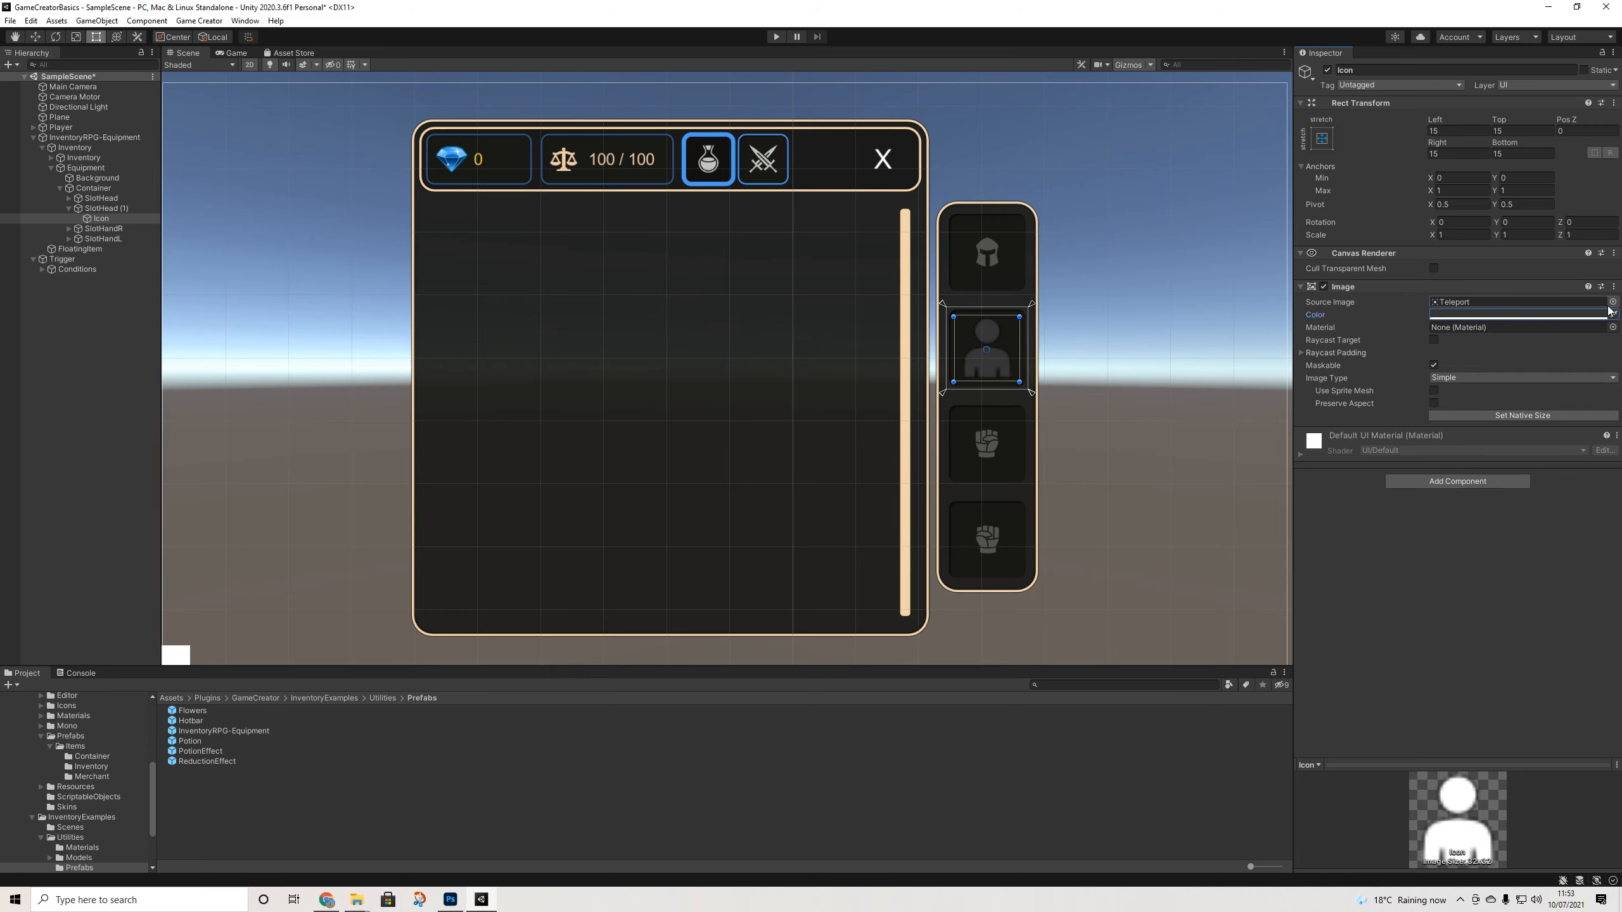
Rename the duplicated SlotHead (1) slot as SlotArmor
click(105, 208)
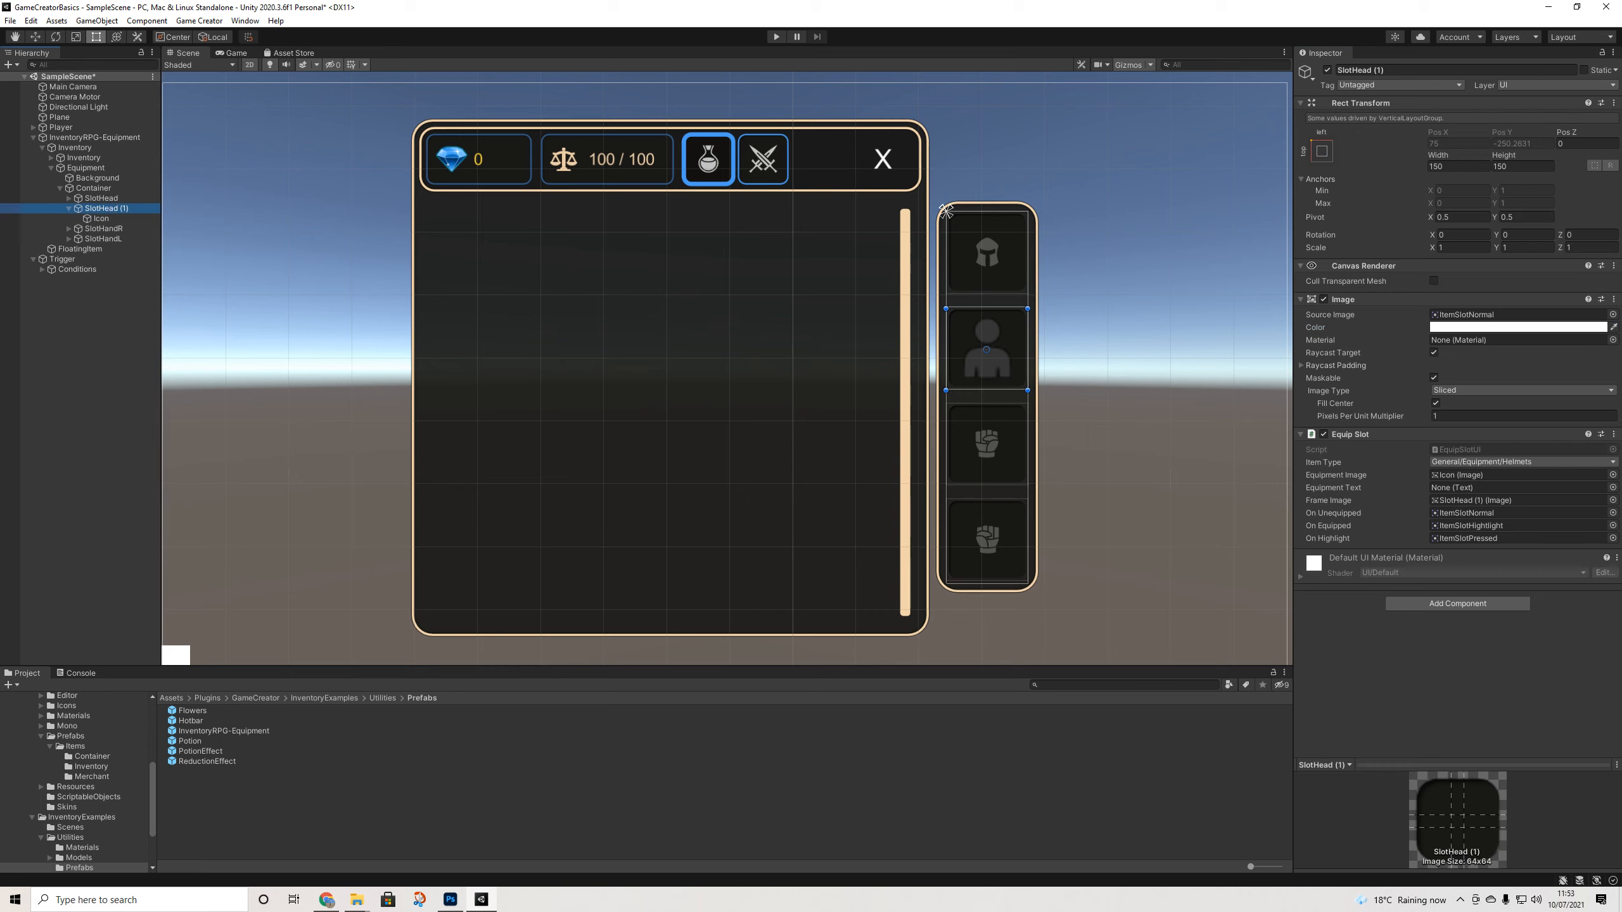
click(1357, 72)
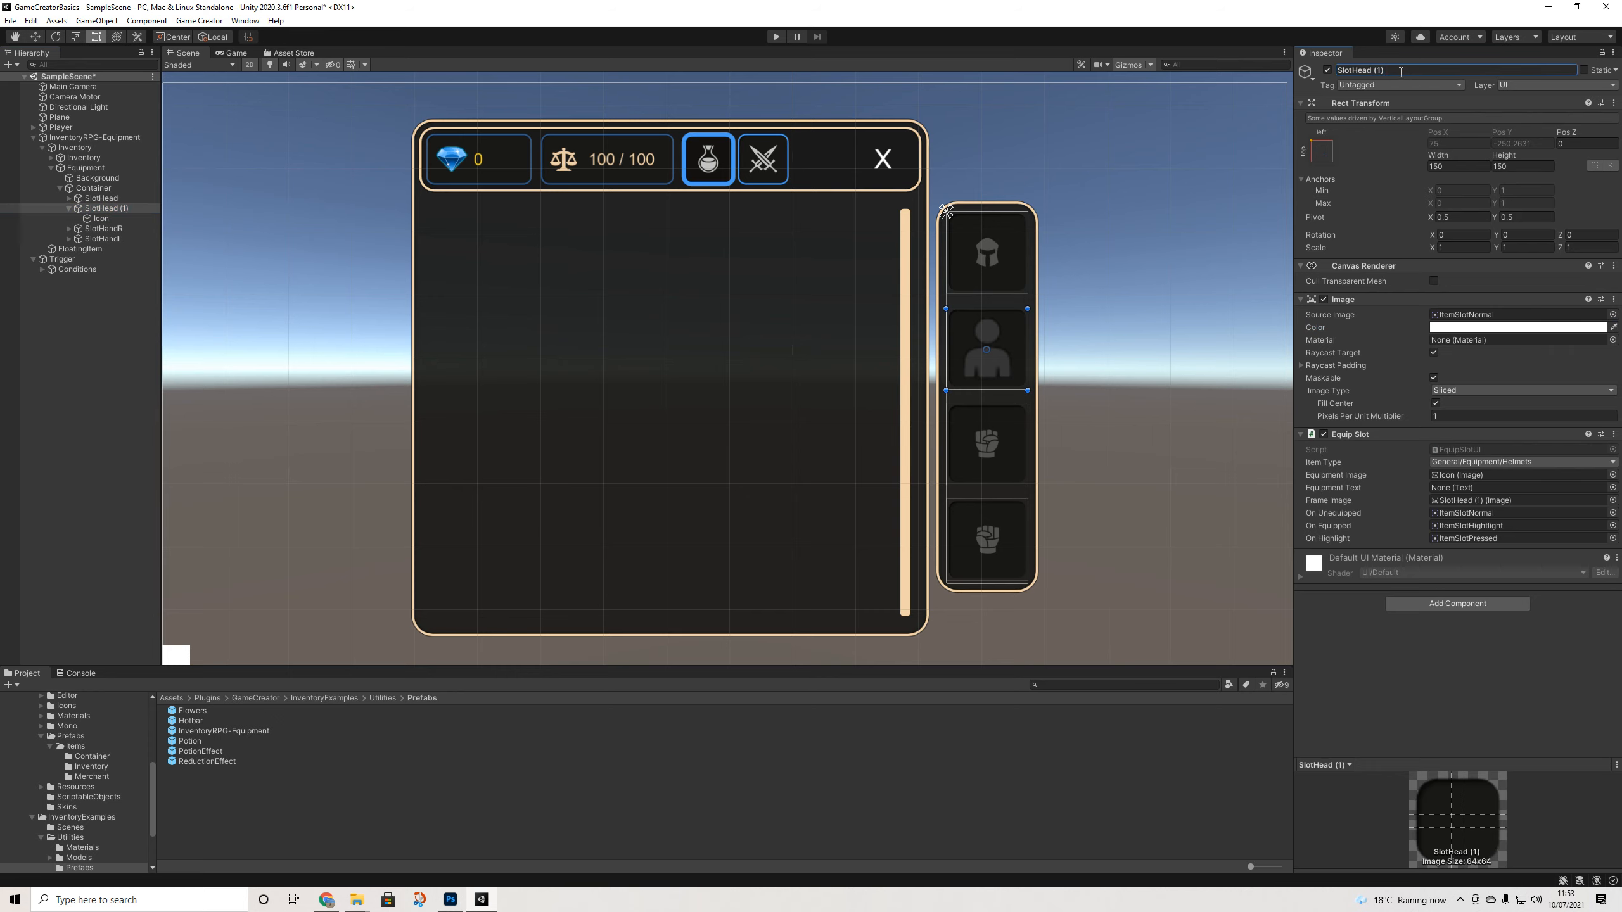
shift+click(1353, 74)
text(Armor)
key(Return)
Set SlotArmor's Equip Slot item type to General/Equipment/Chest
click(1493, 460)
mouse_move(1469, 476)
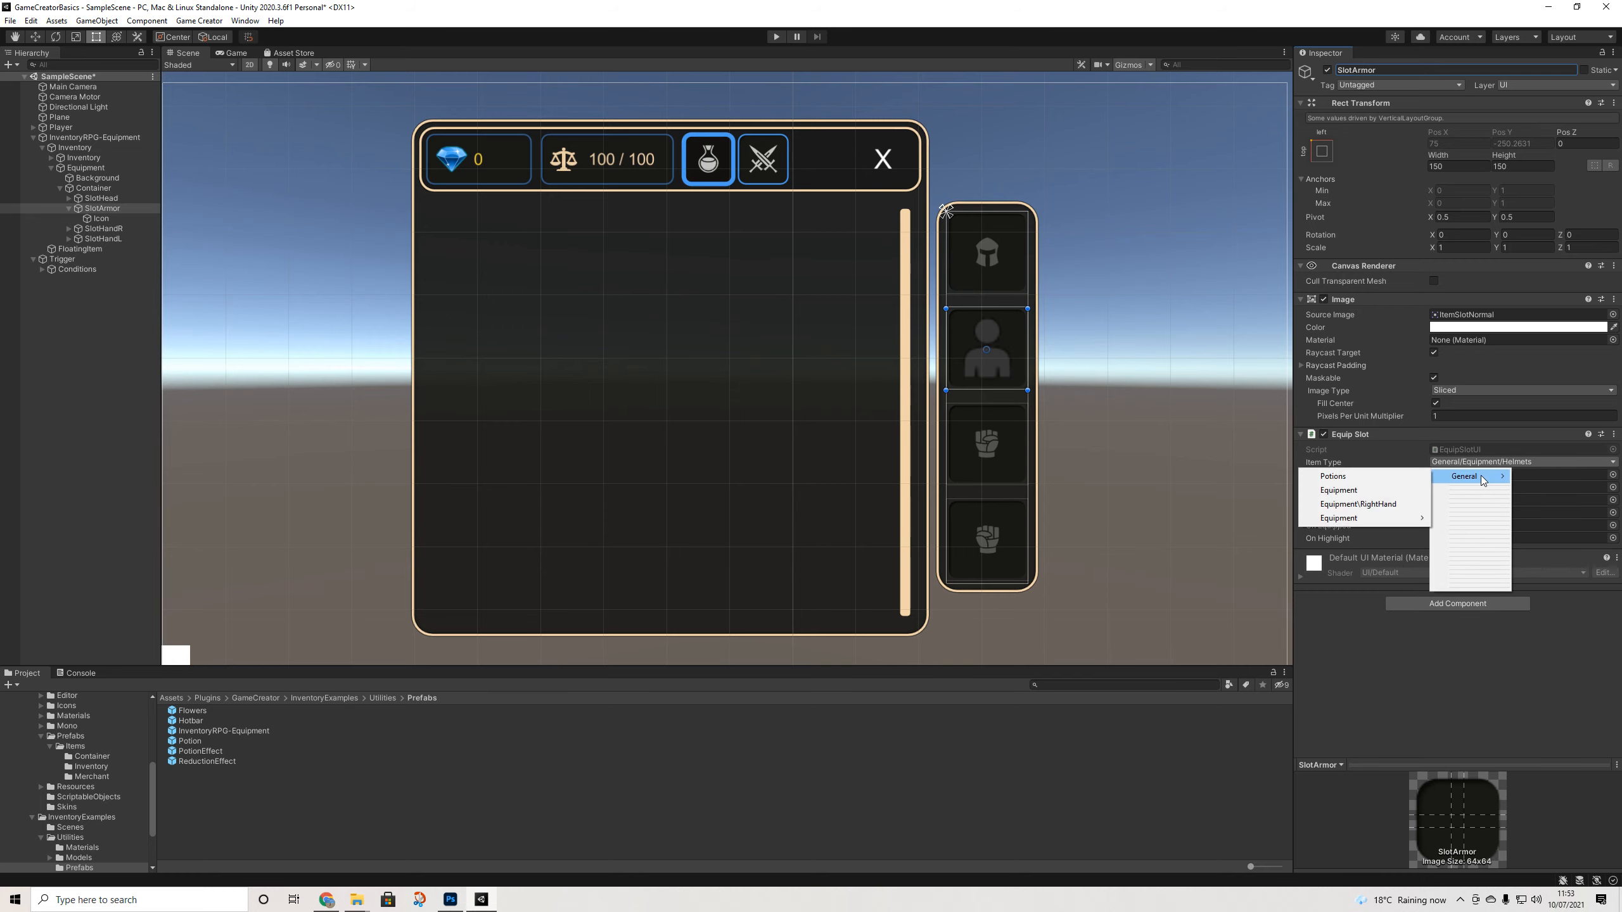
mouse_move(1373, 518)
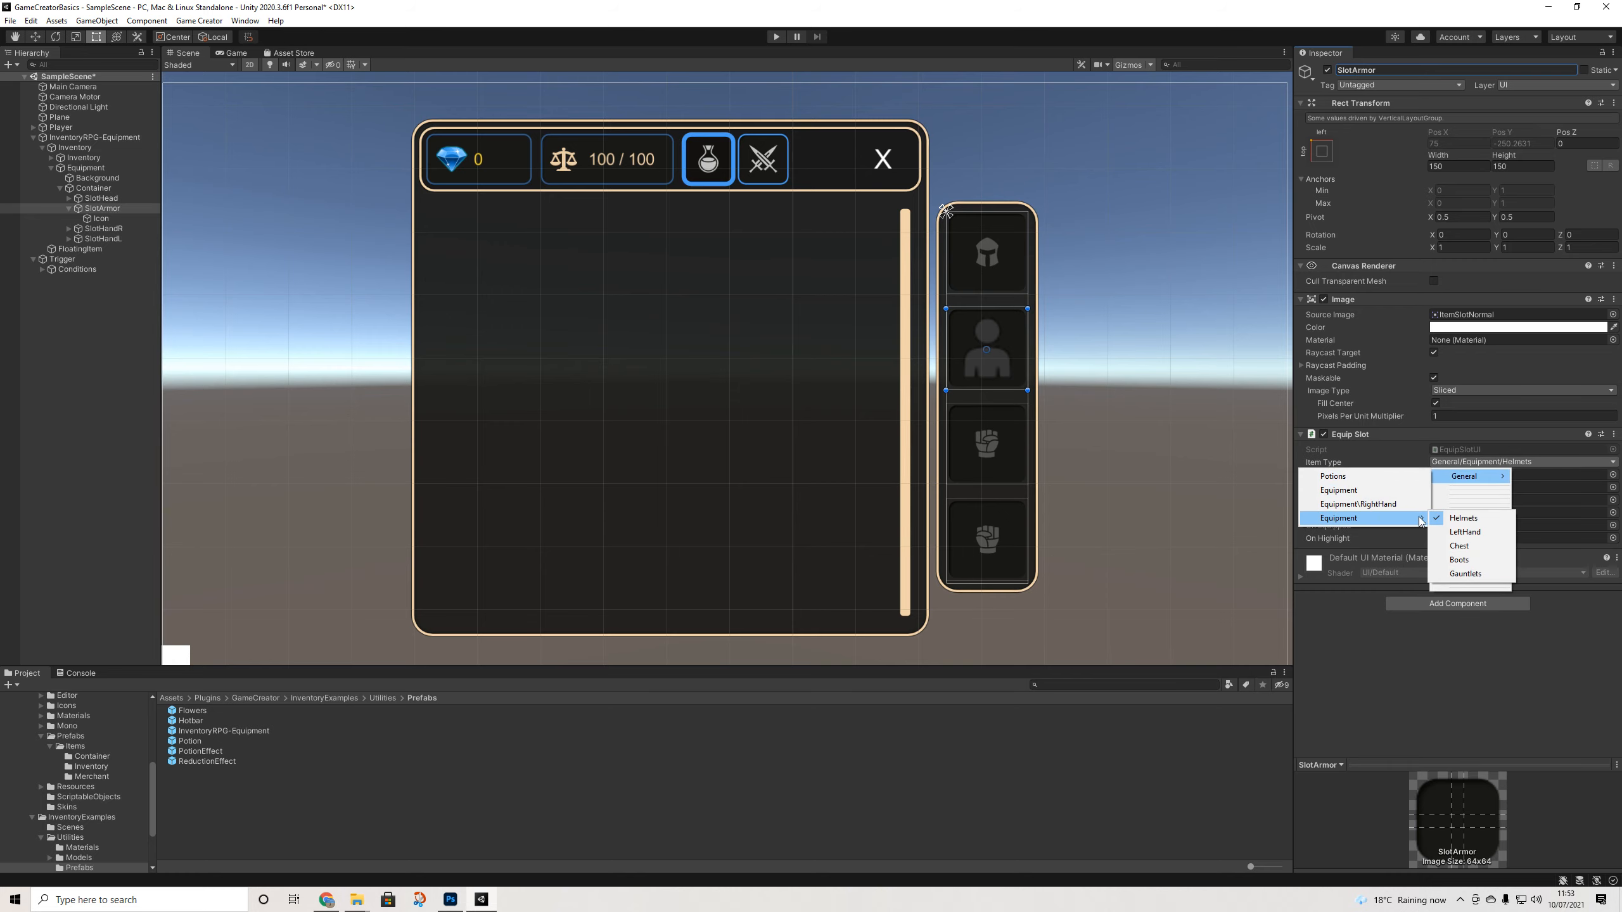
click(1463, 548)
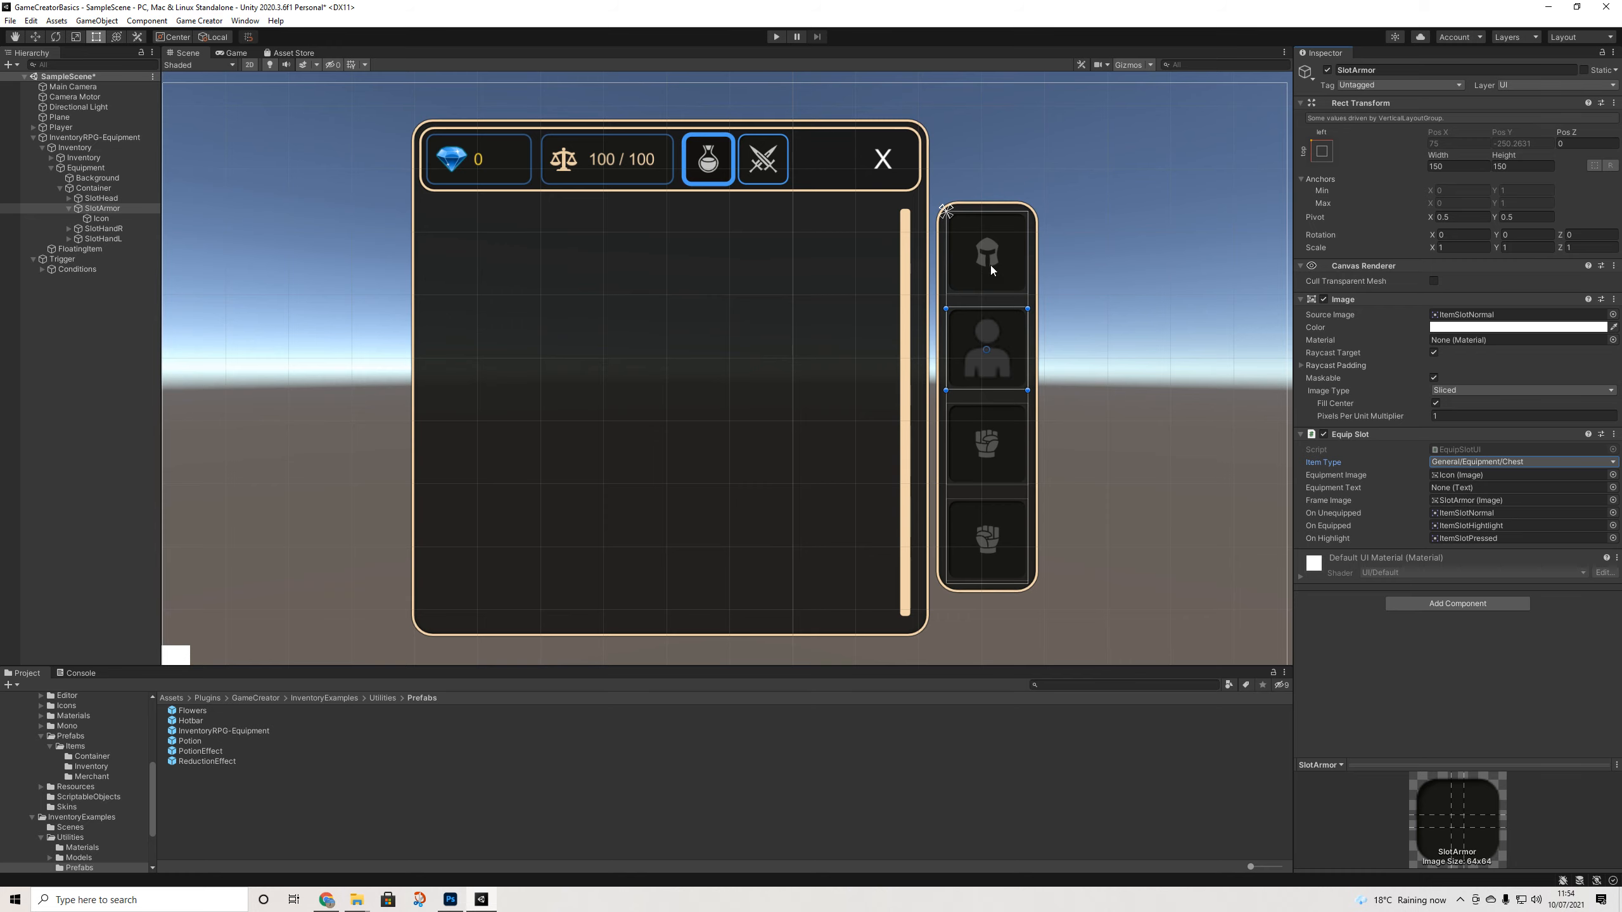
Locate the sprites assigned to SlotArmor's On Unequipped, On Equipped and On Highlight states in the project
click(1457, 510)
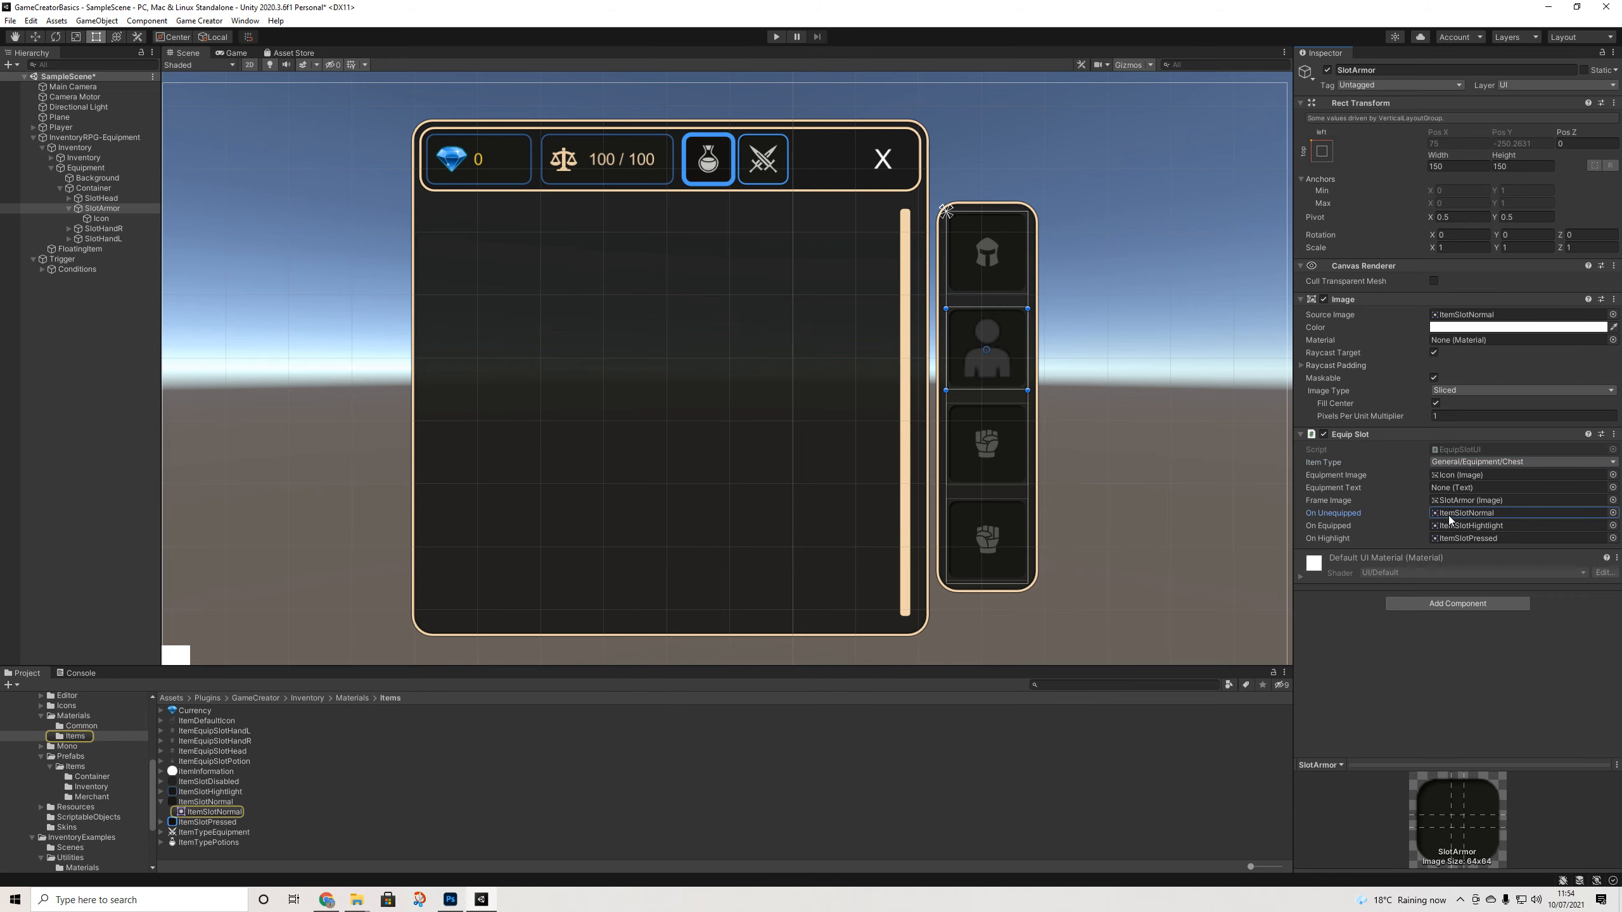
click(1448, 526)
click(1453, 539)
click(1453, 526)
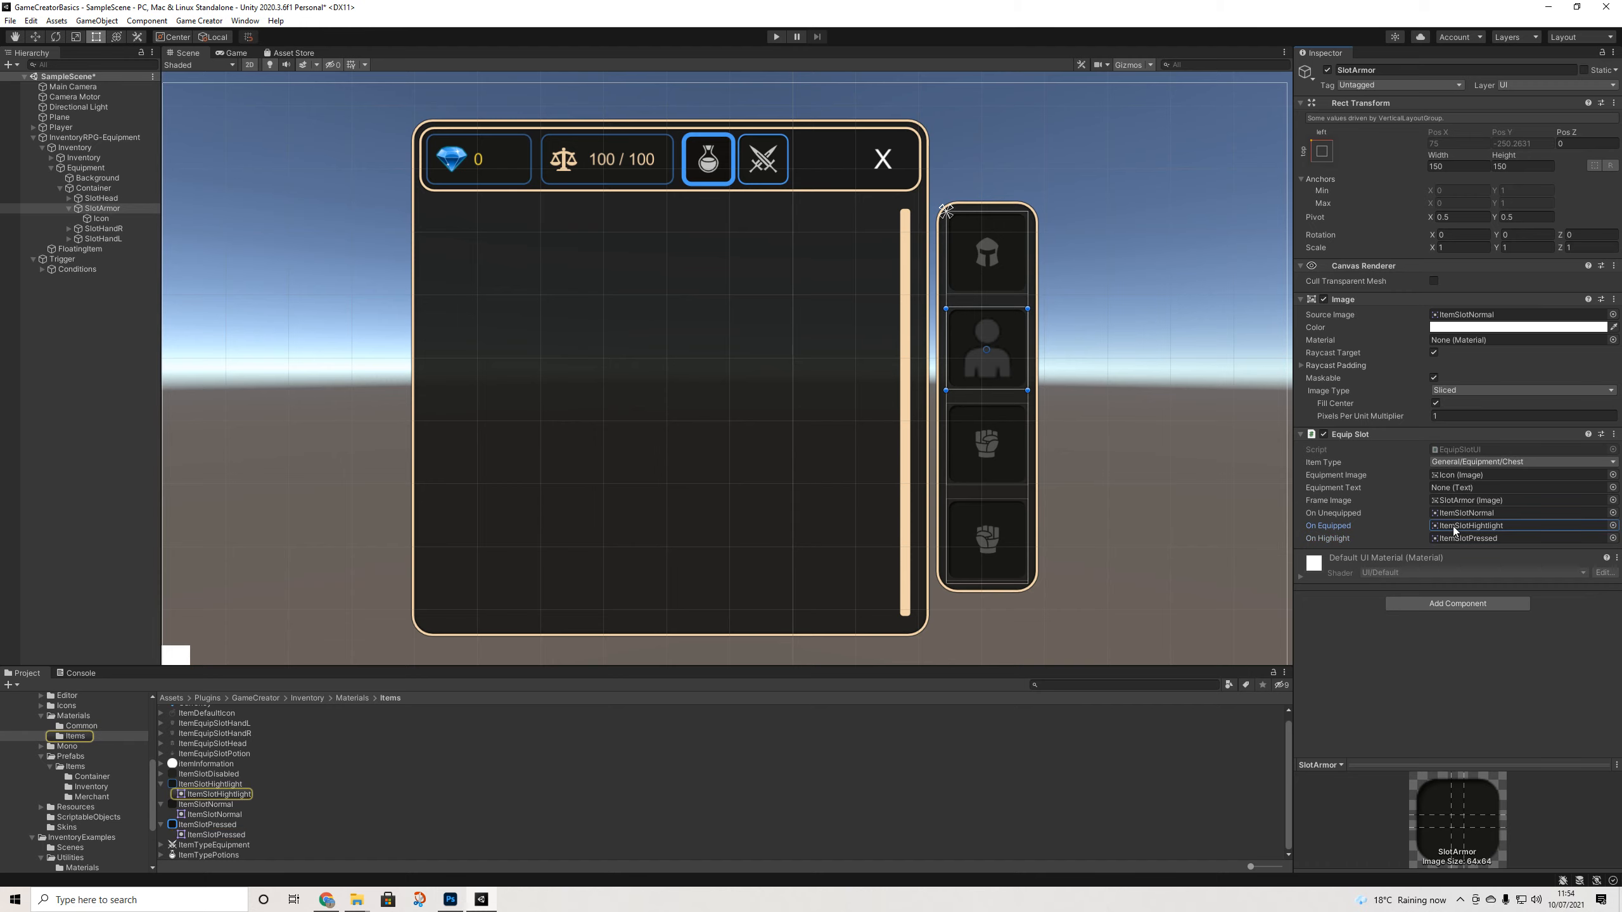
click(1443, 538)
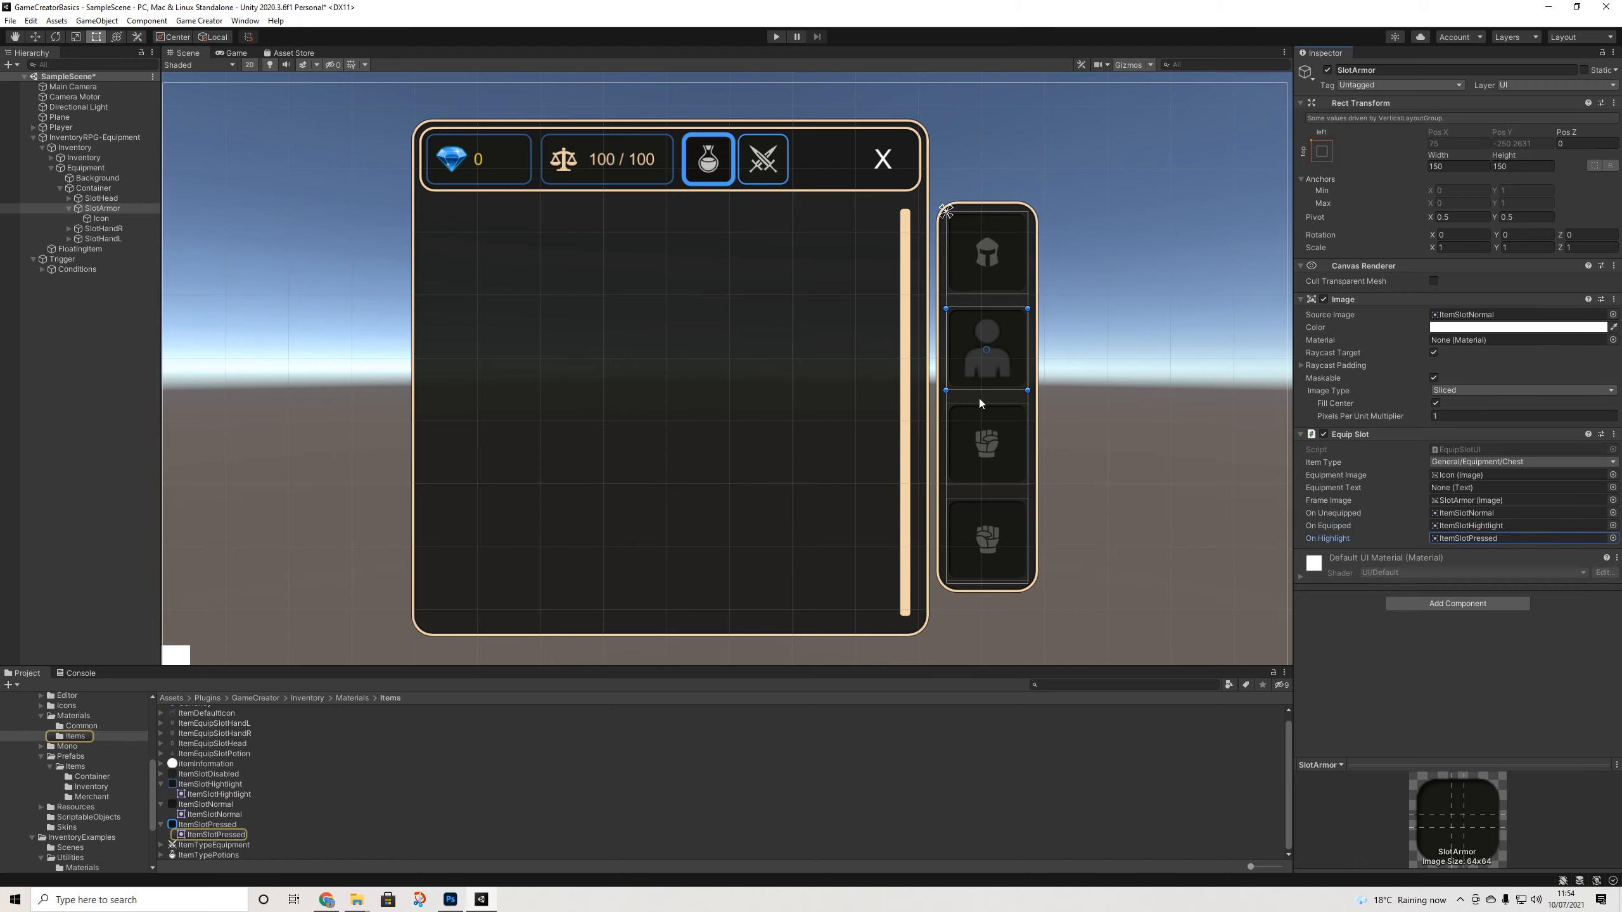
click(1450, 525)
click(1455, 513)
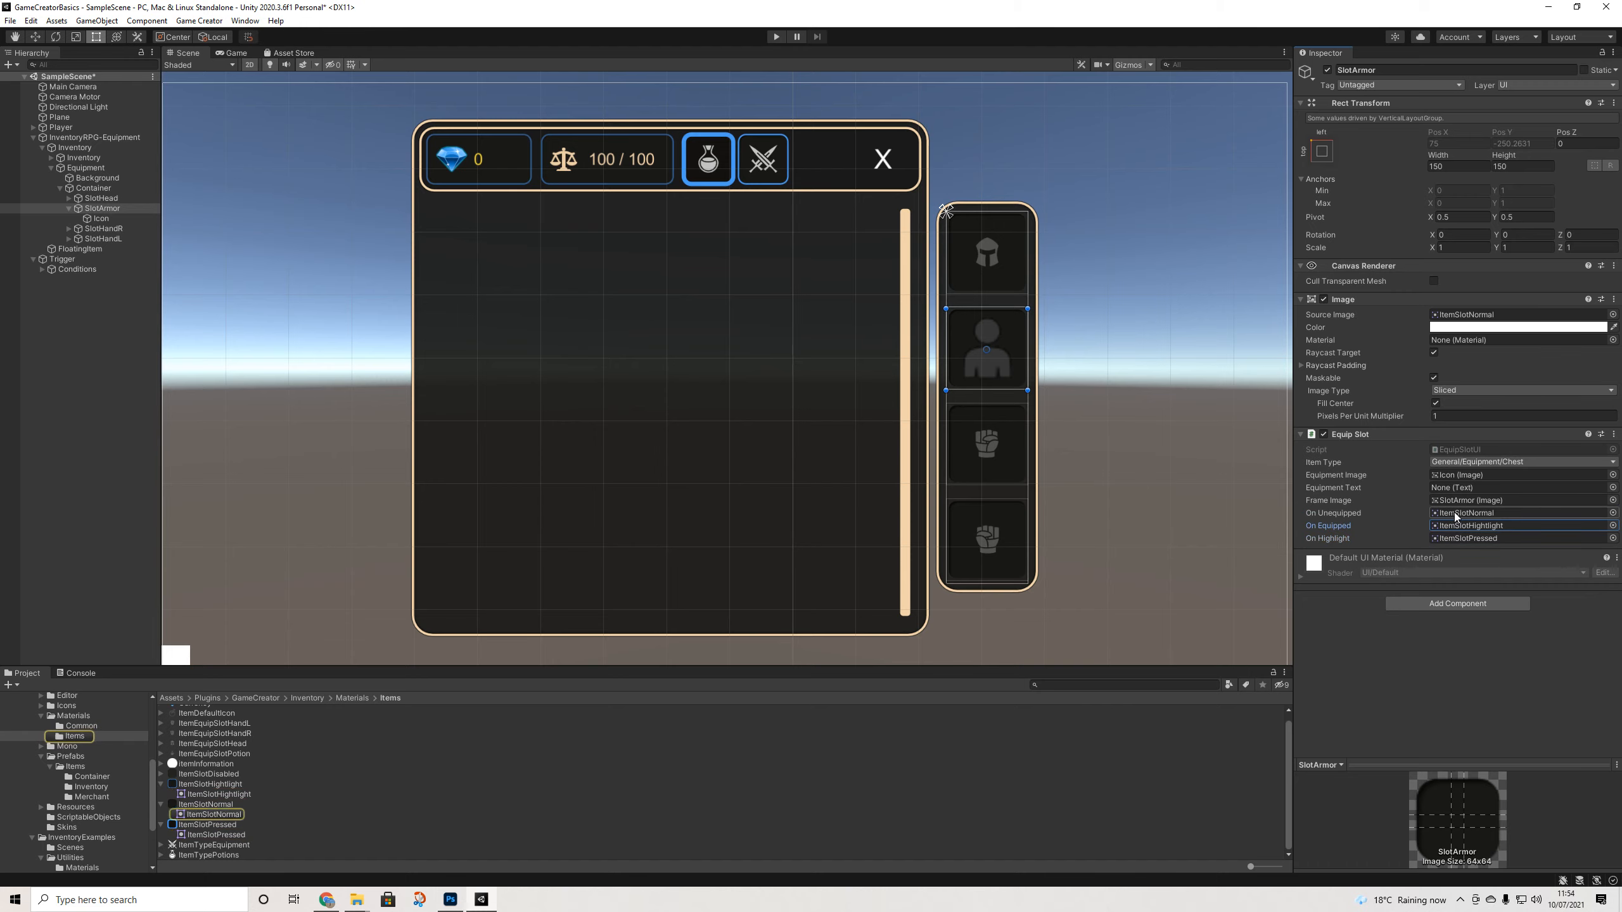
click(1453, 523)
click(1456, 517)
Review the Equipment panel's layout and the icons of its helmet and armor slots
middle_drag(894, 365, 857, 348)
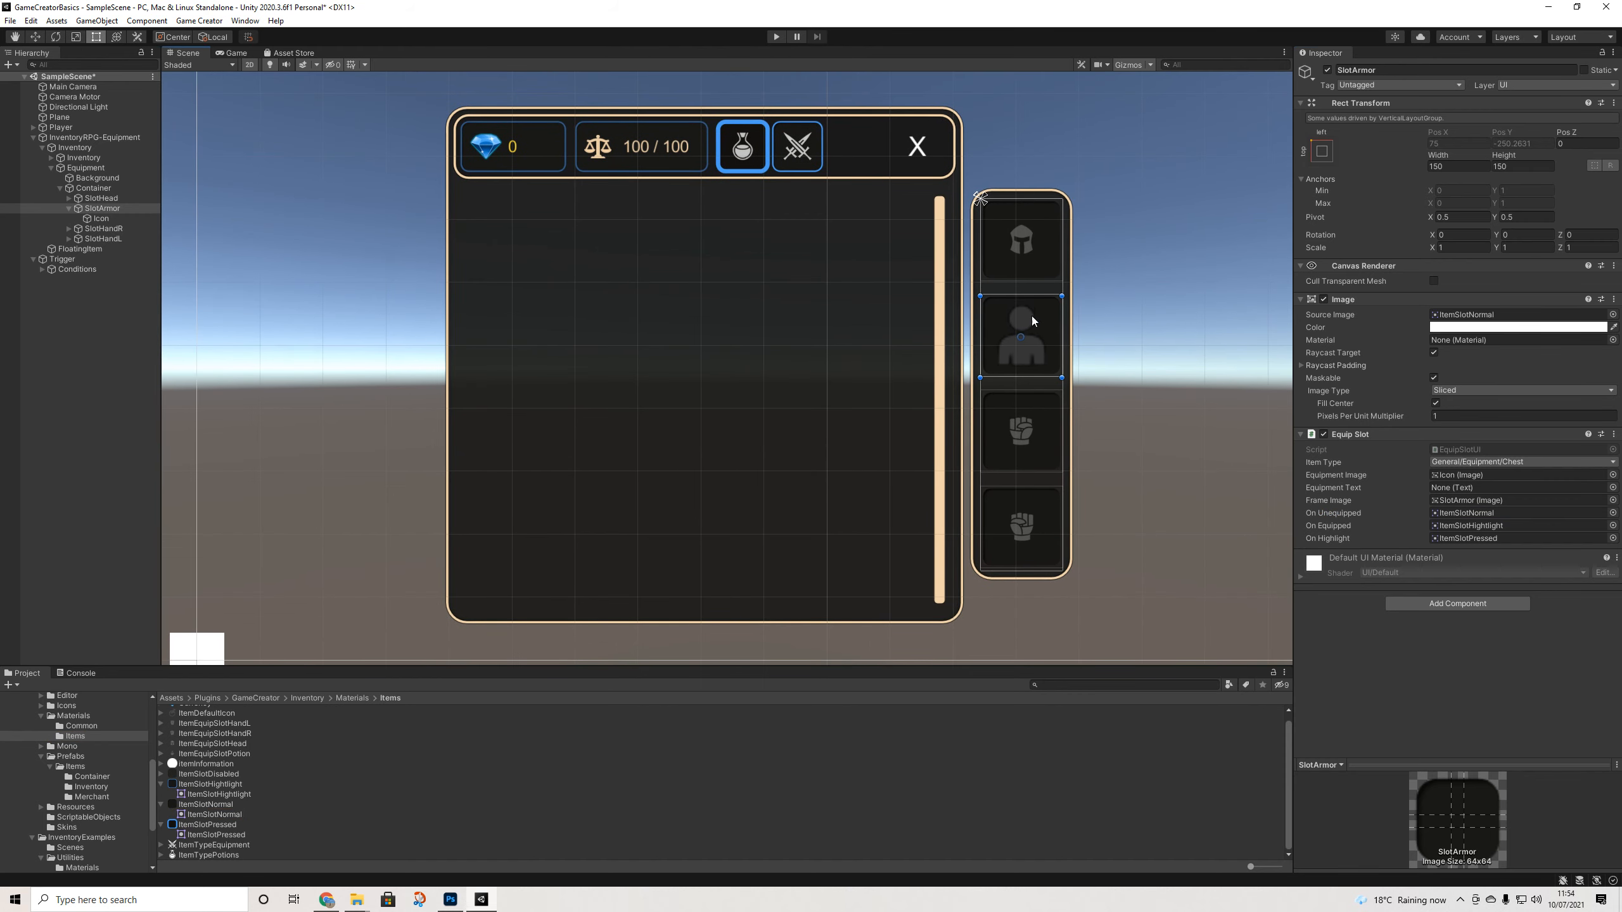
click(61, 186)
click(84, 167)
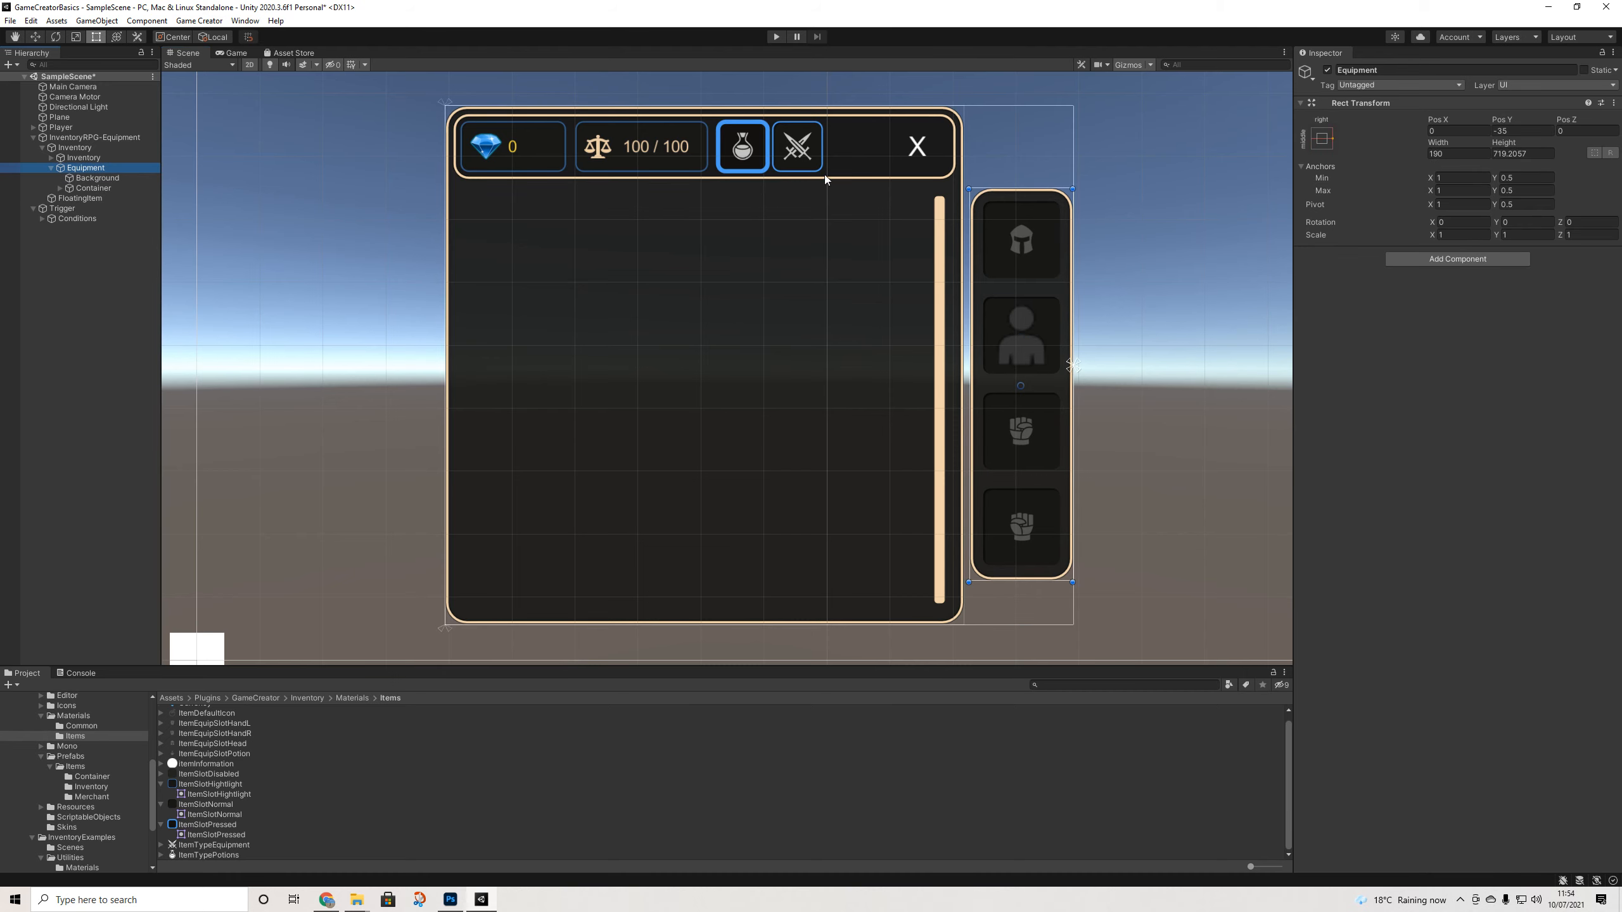
scroll(993, 268, down, 1)
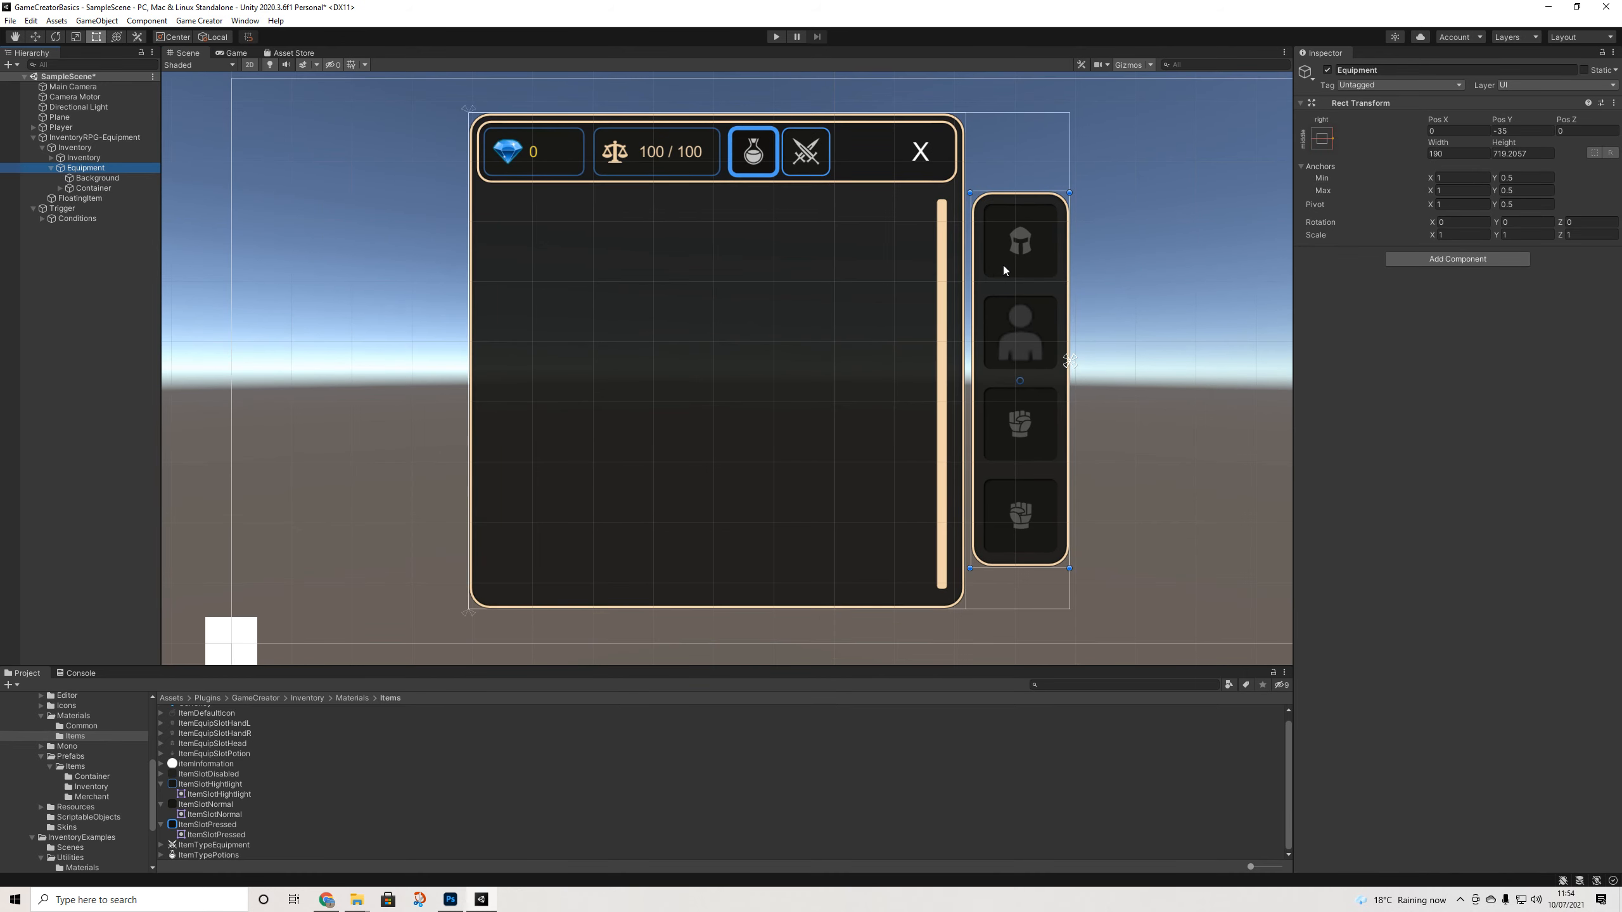
middle_drag(1005, 267, 947, 280)
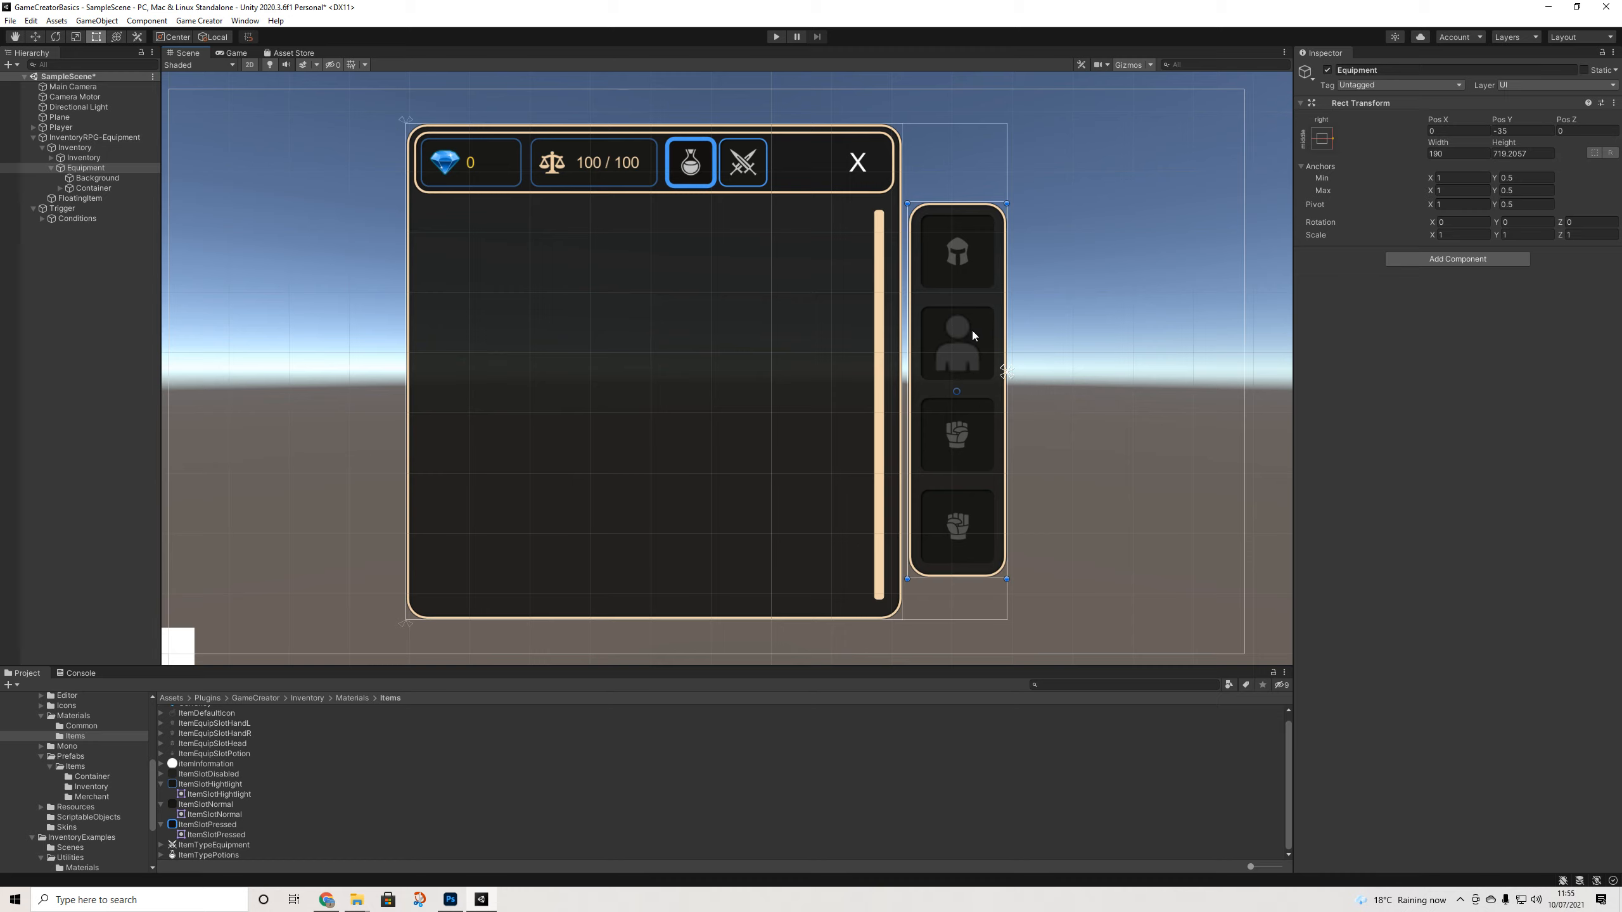
click(948, 355)
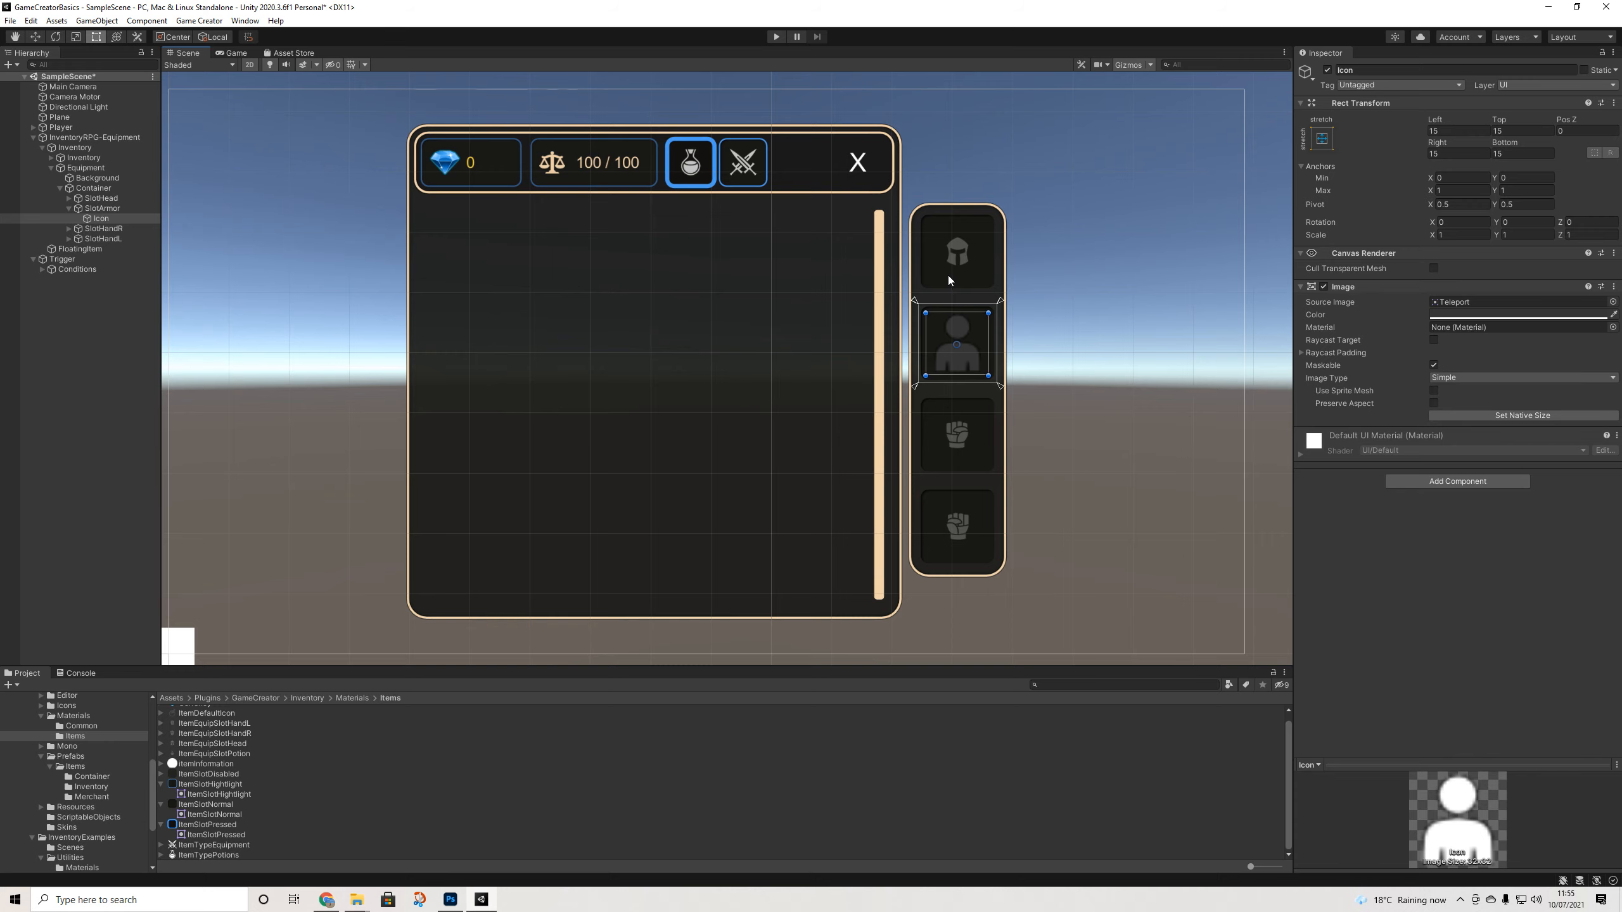
click(949, 280)
click(953, 331)
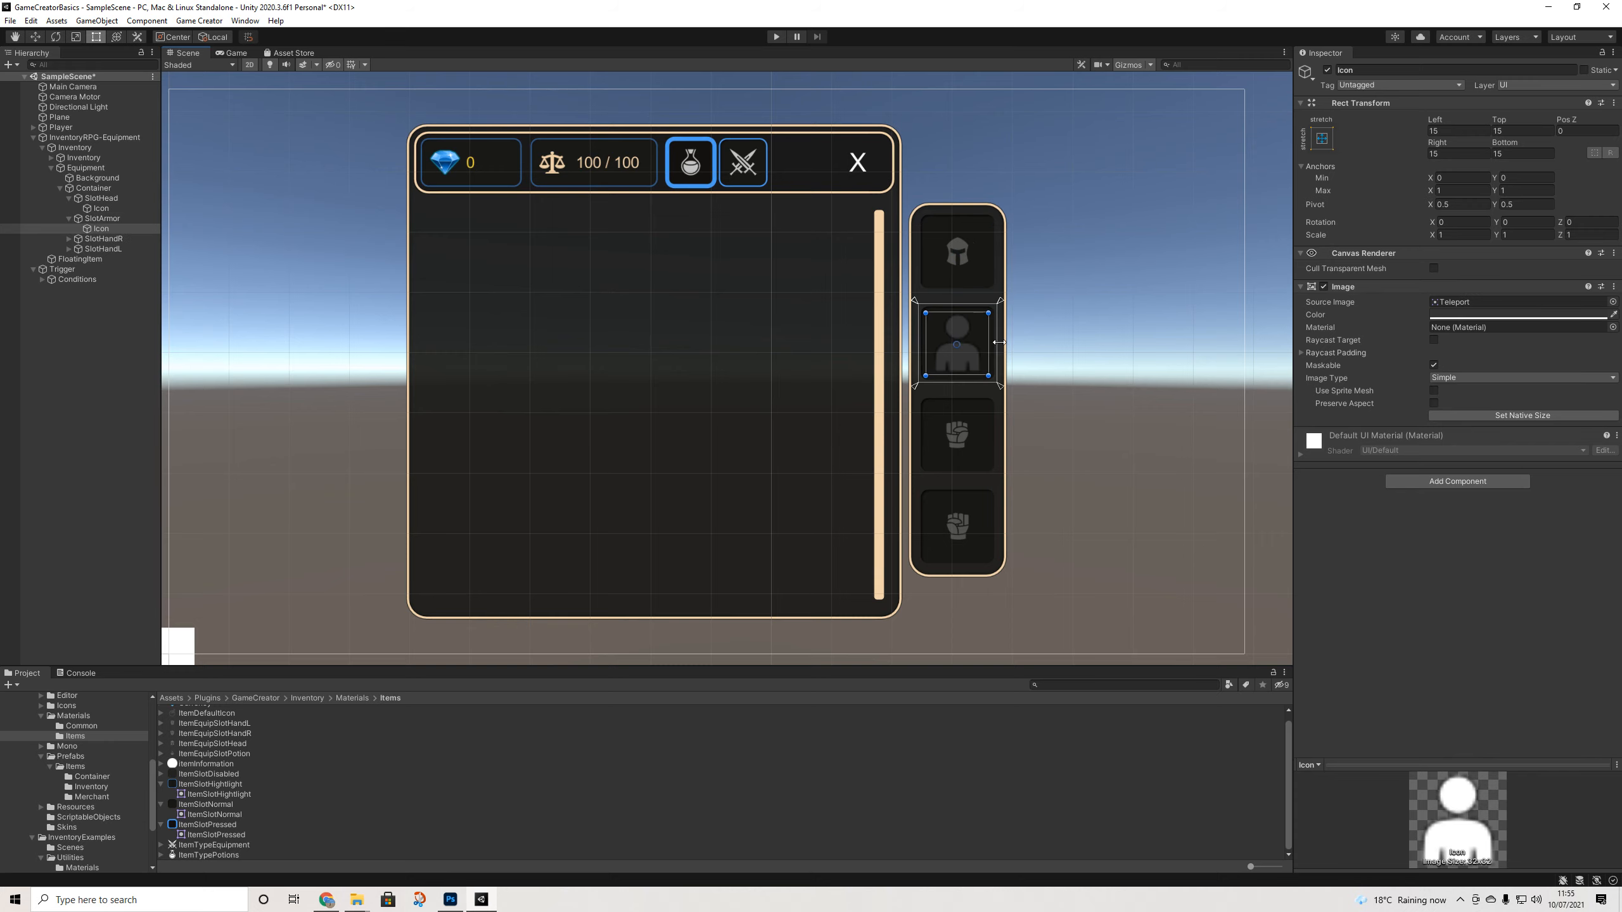
click(1051, 321)
middle_drag(868, 340, 908, 351)
scroll(925, 345, down, 1)
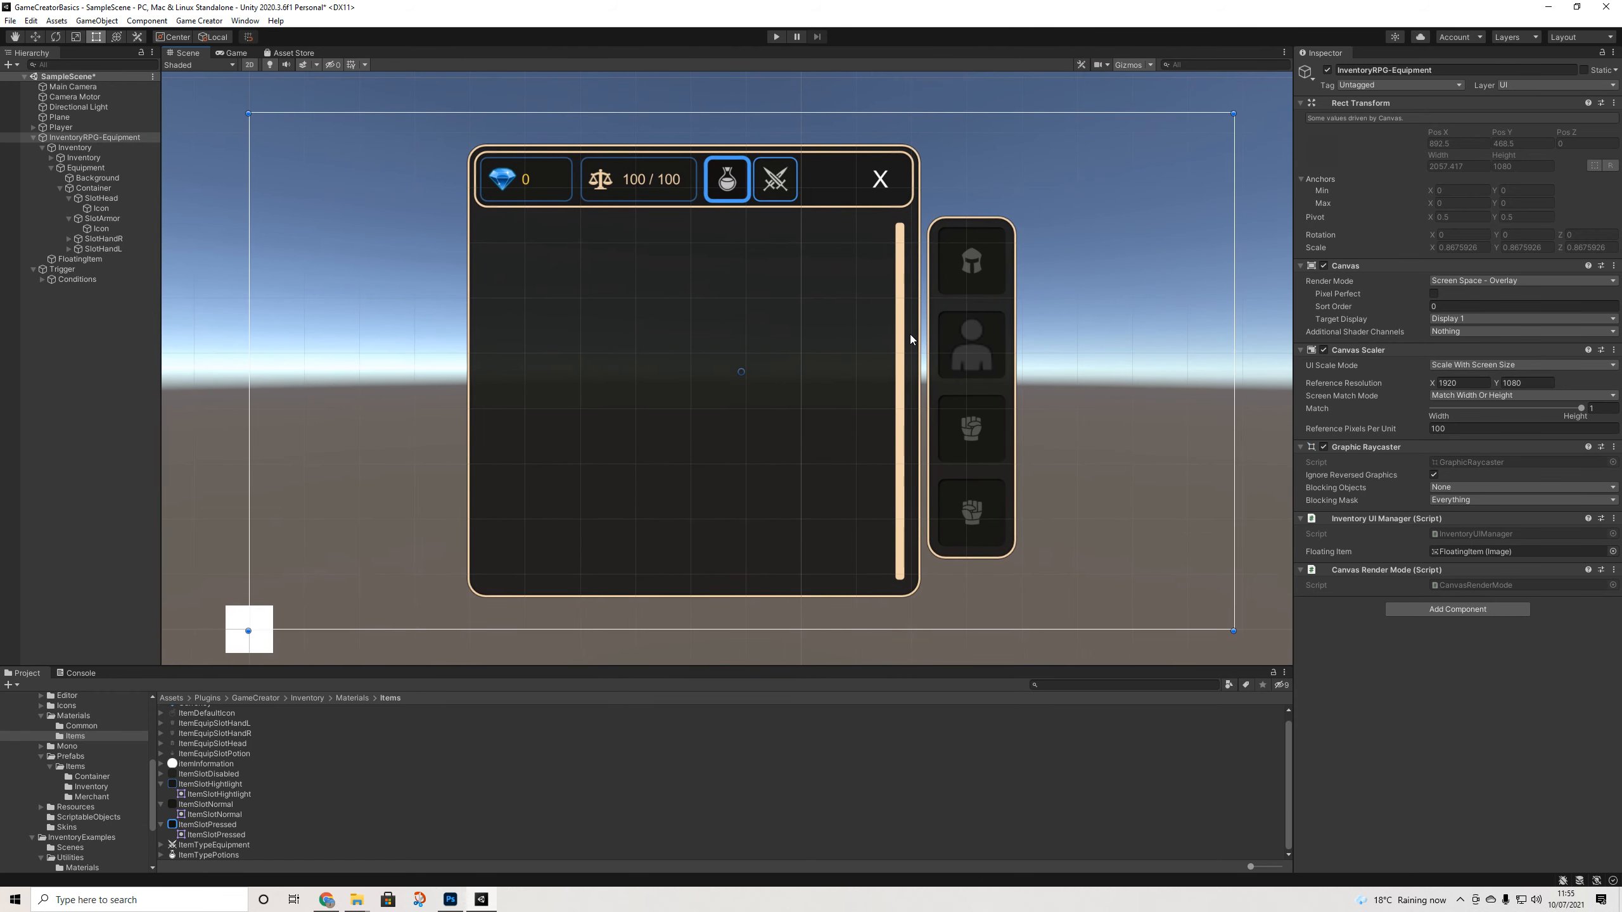
Inspect the Equipment panel's Container and Background, and the inventory header's Menu with the actions of its TabPotions button
scroll(840, 350, up, 3)
click(61, 188)
click(85, 188)
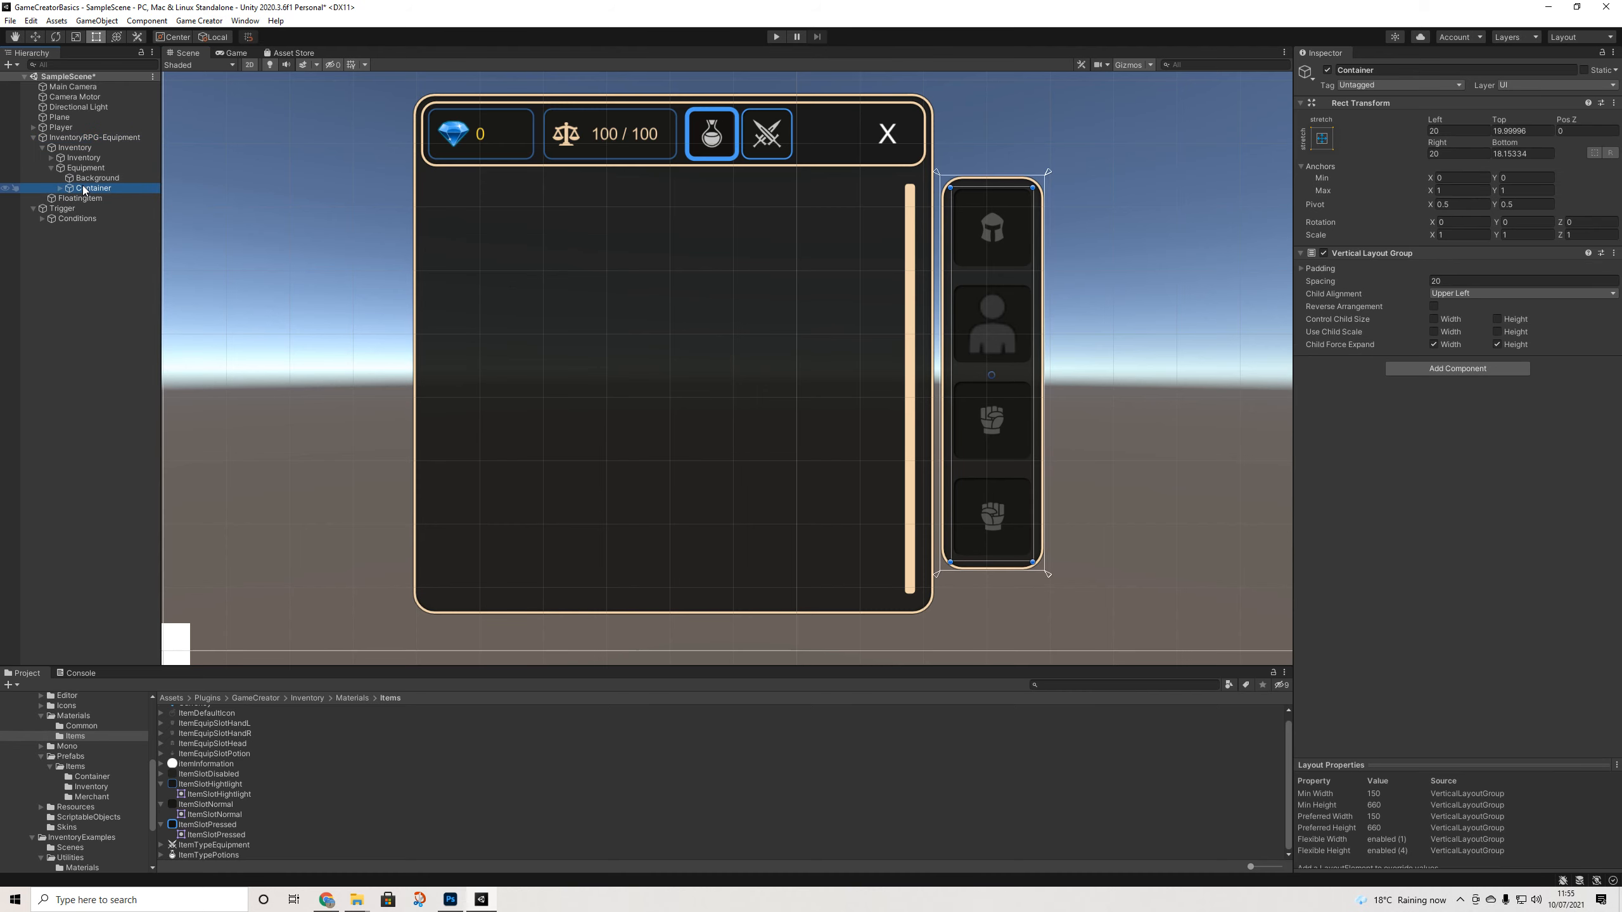
click(93, 177)
click(89, 167)
scroll(667, 328, down, 2)
scroll(667, 329, up, 1)
scroll(674, 295, up, 1)
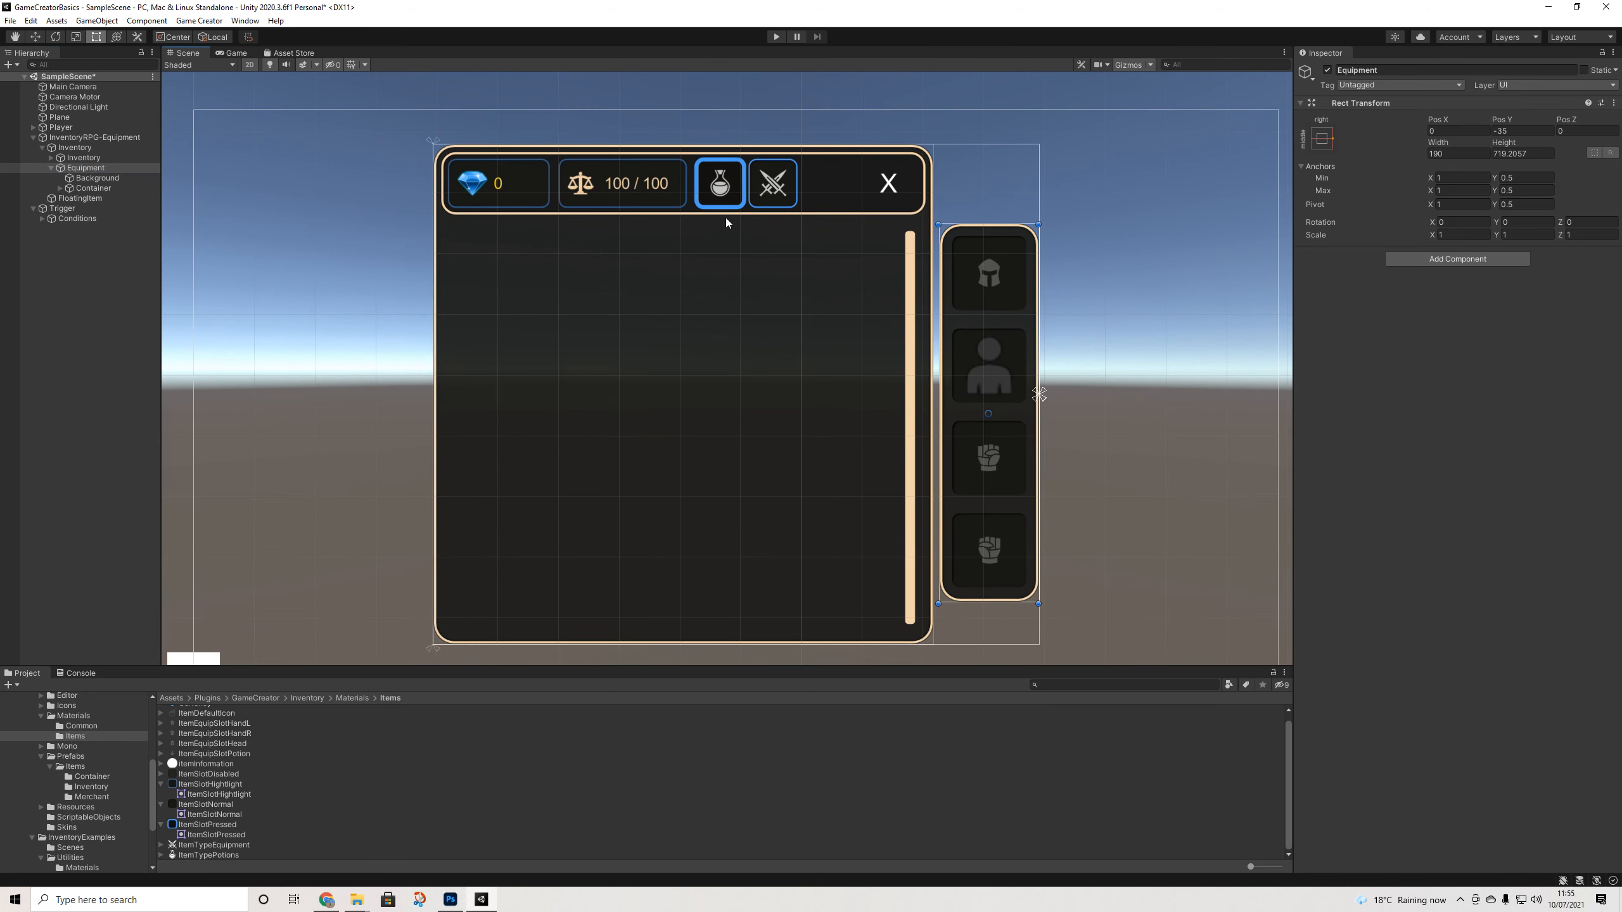
click(722, 195)
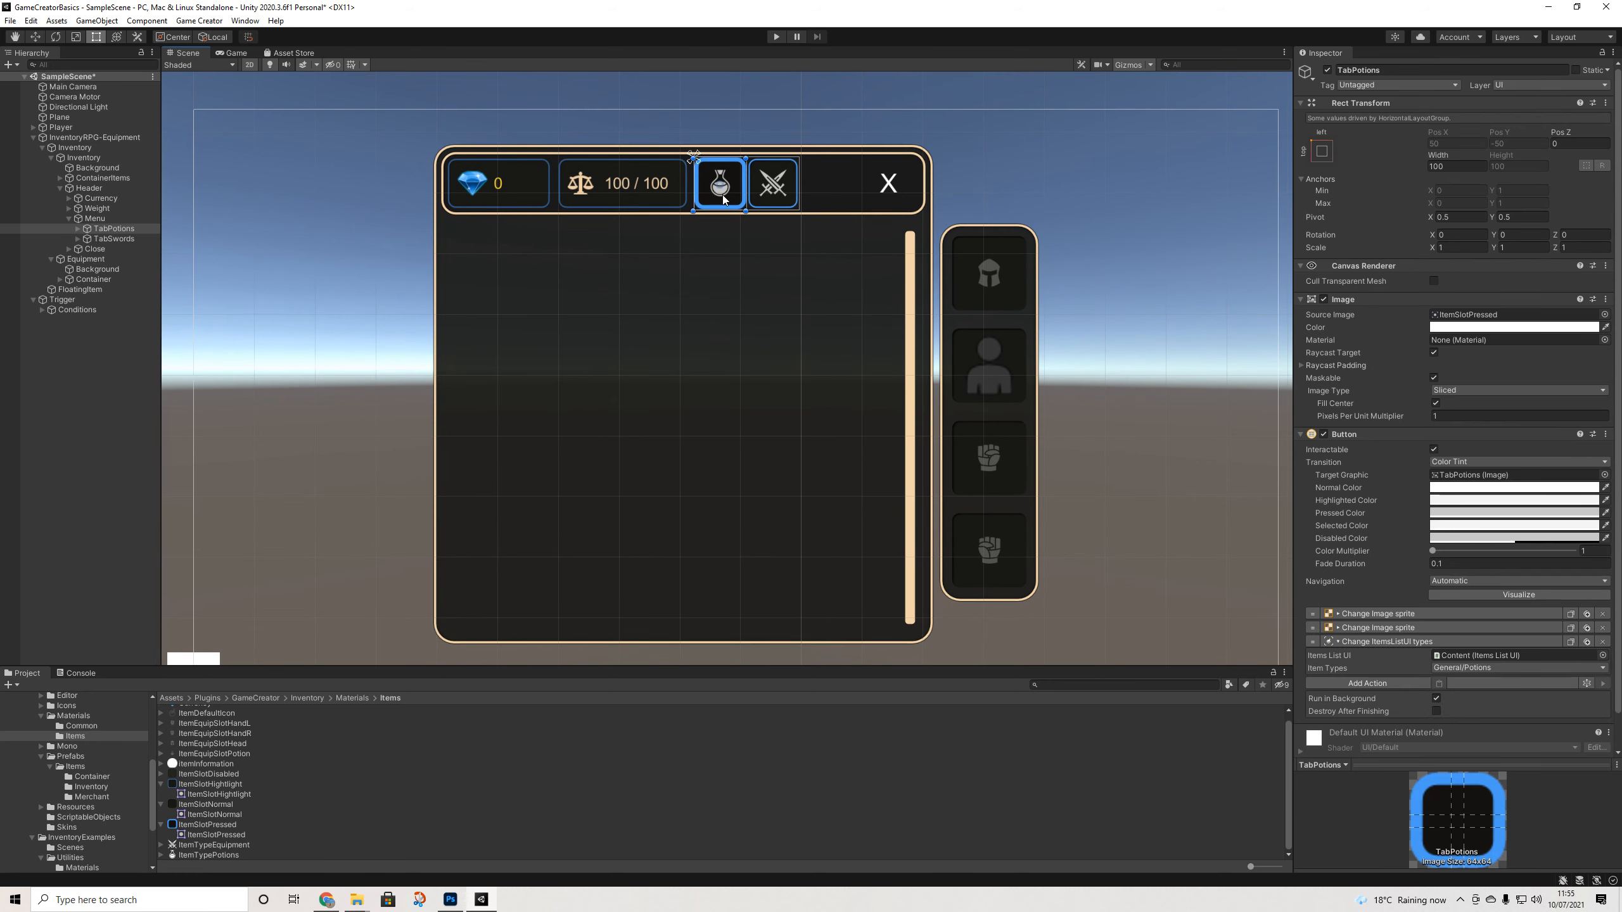
click(94, 218)
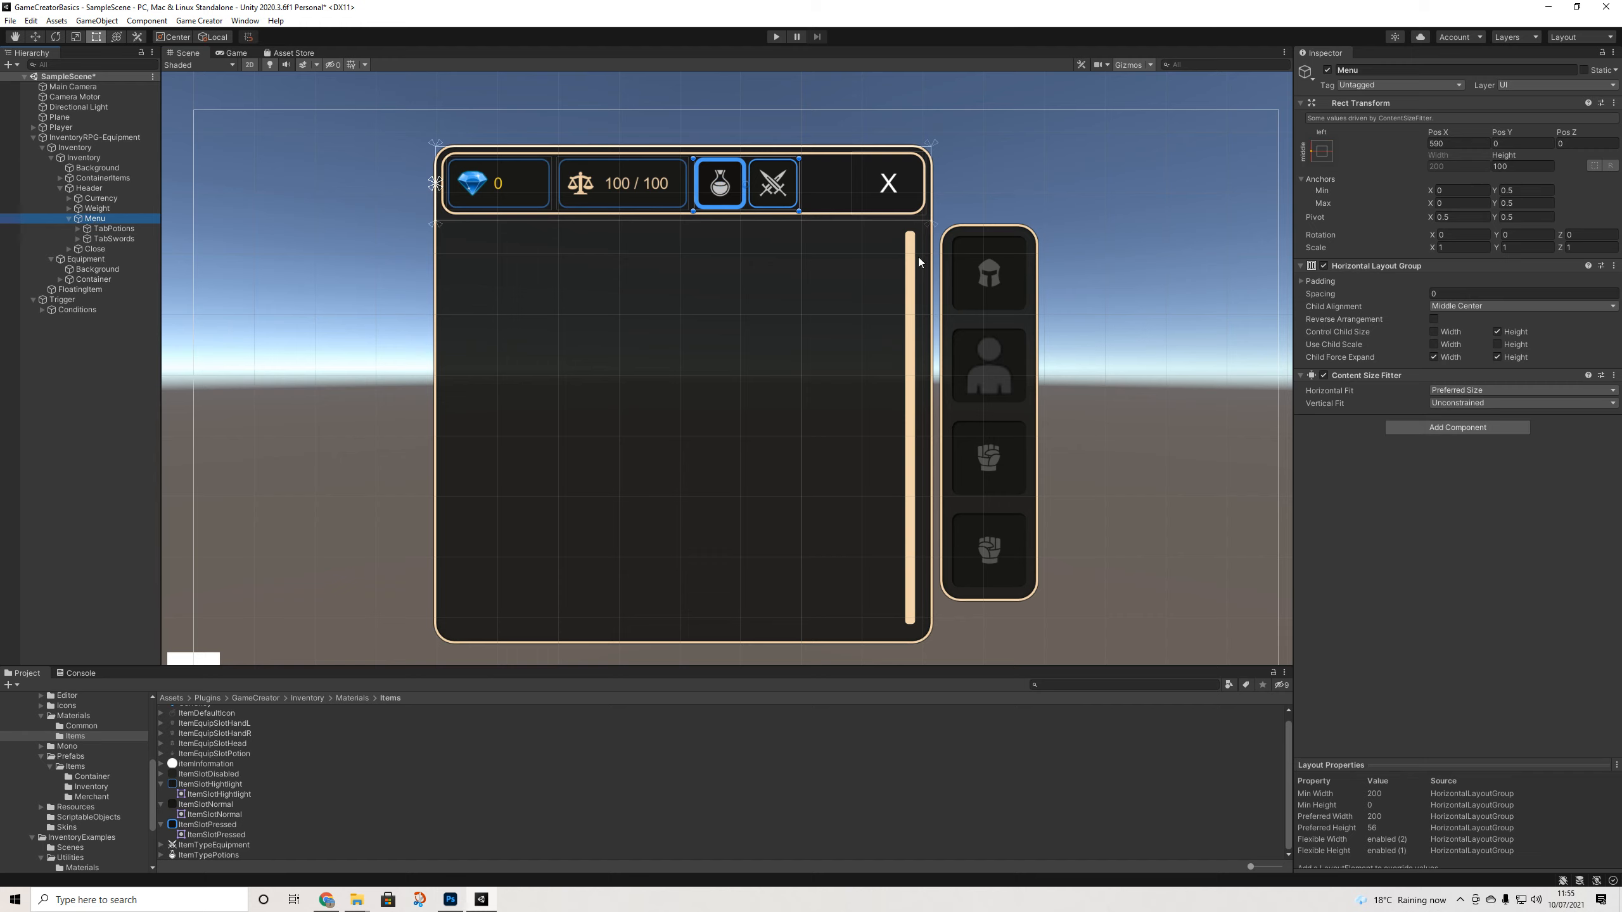
click(109, 230)
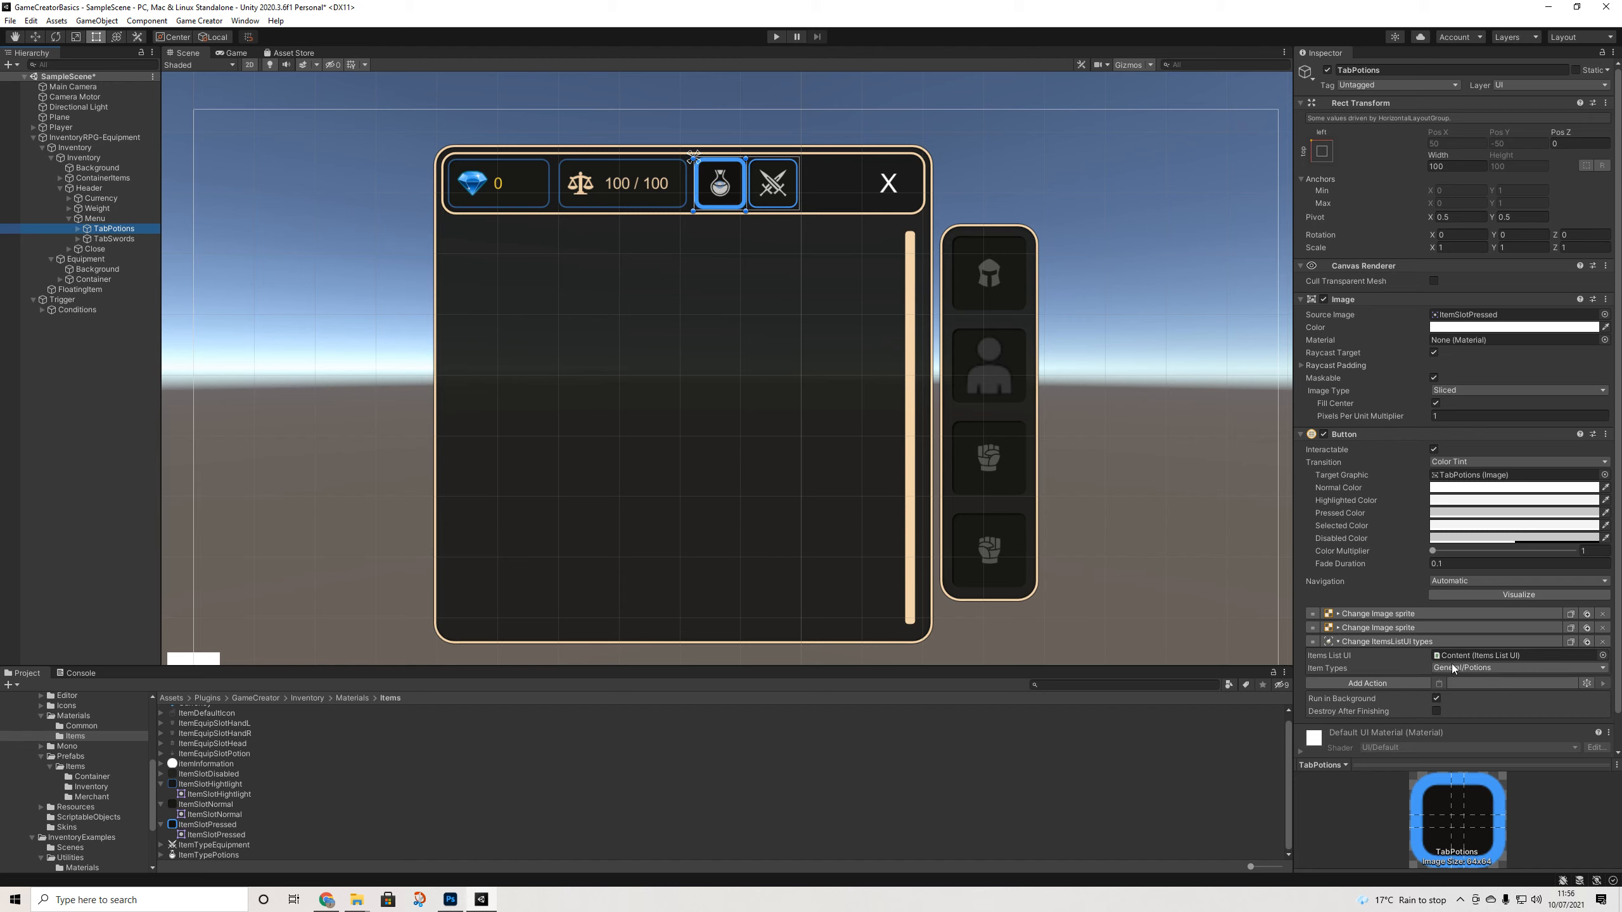
Set the item types of the TabSwords button's Change ItemsListUI types action to Everything
click(782, 189)
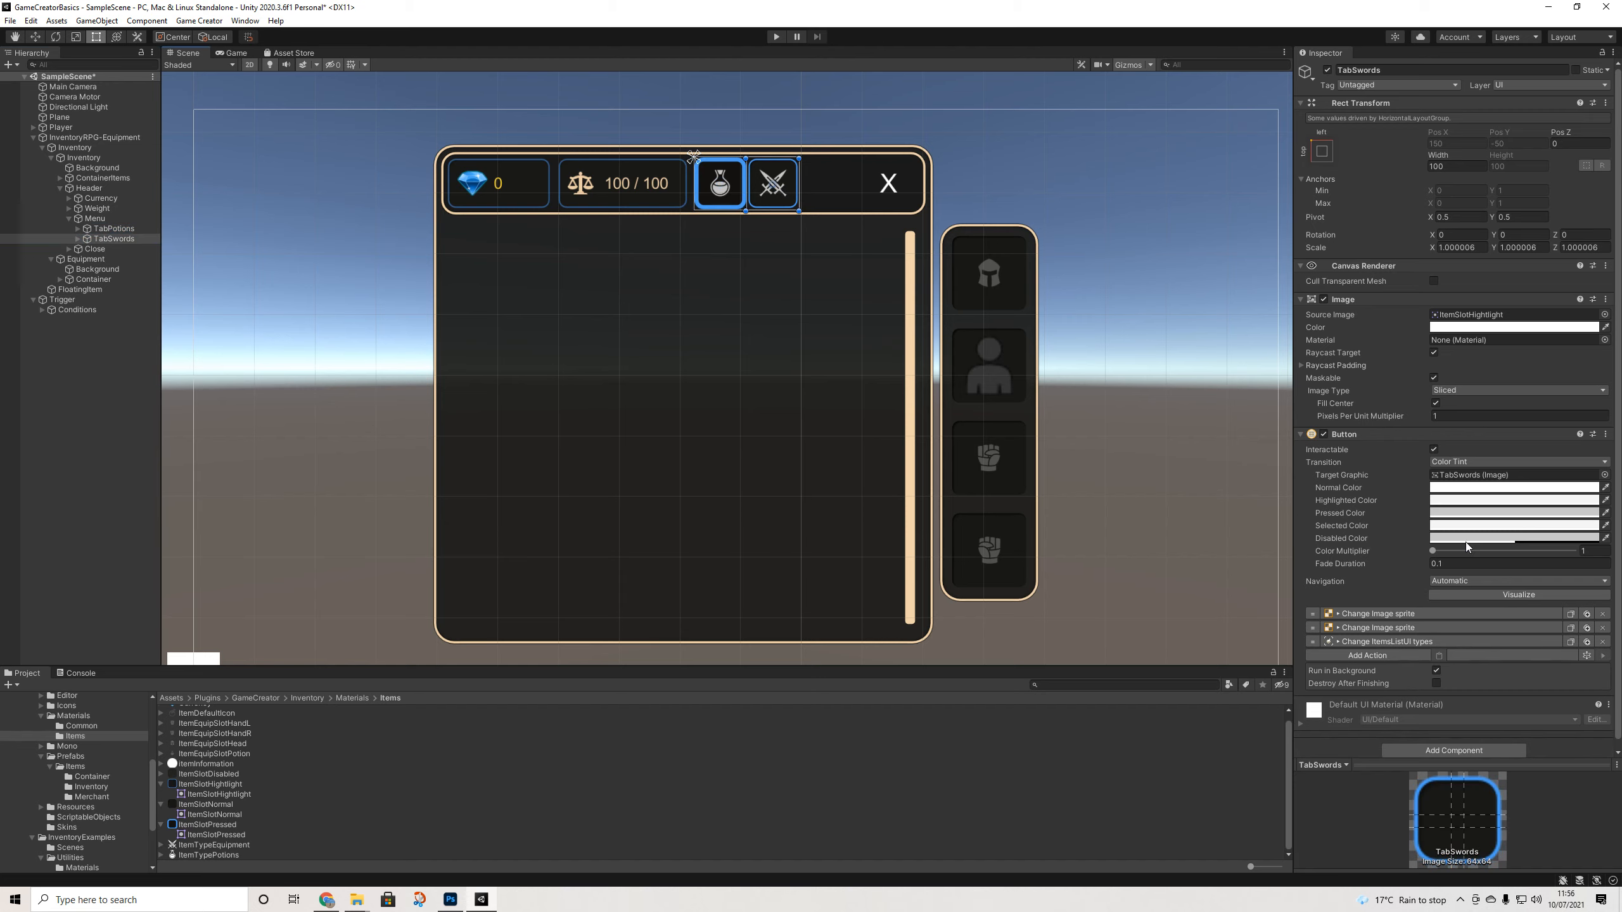
click(1418, 641)
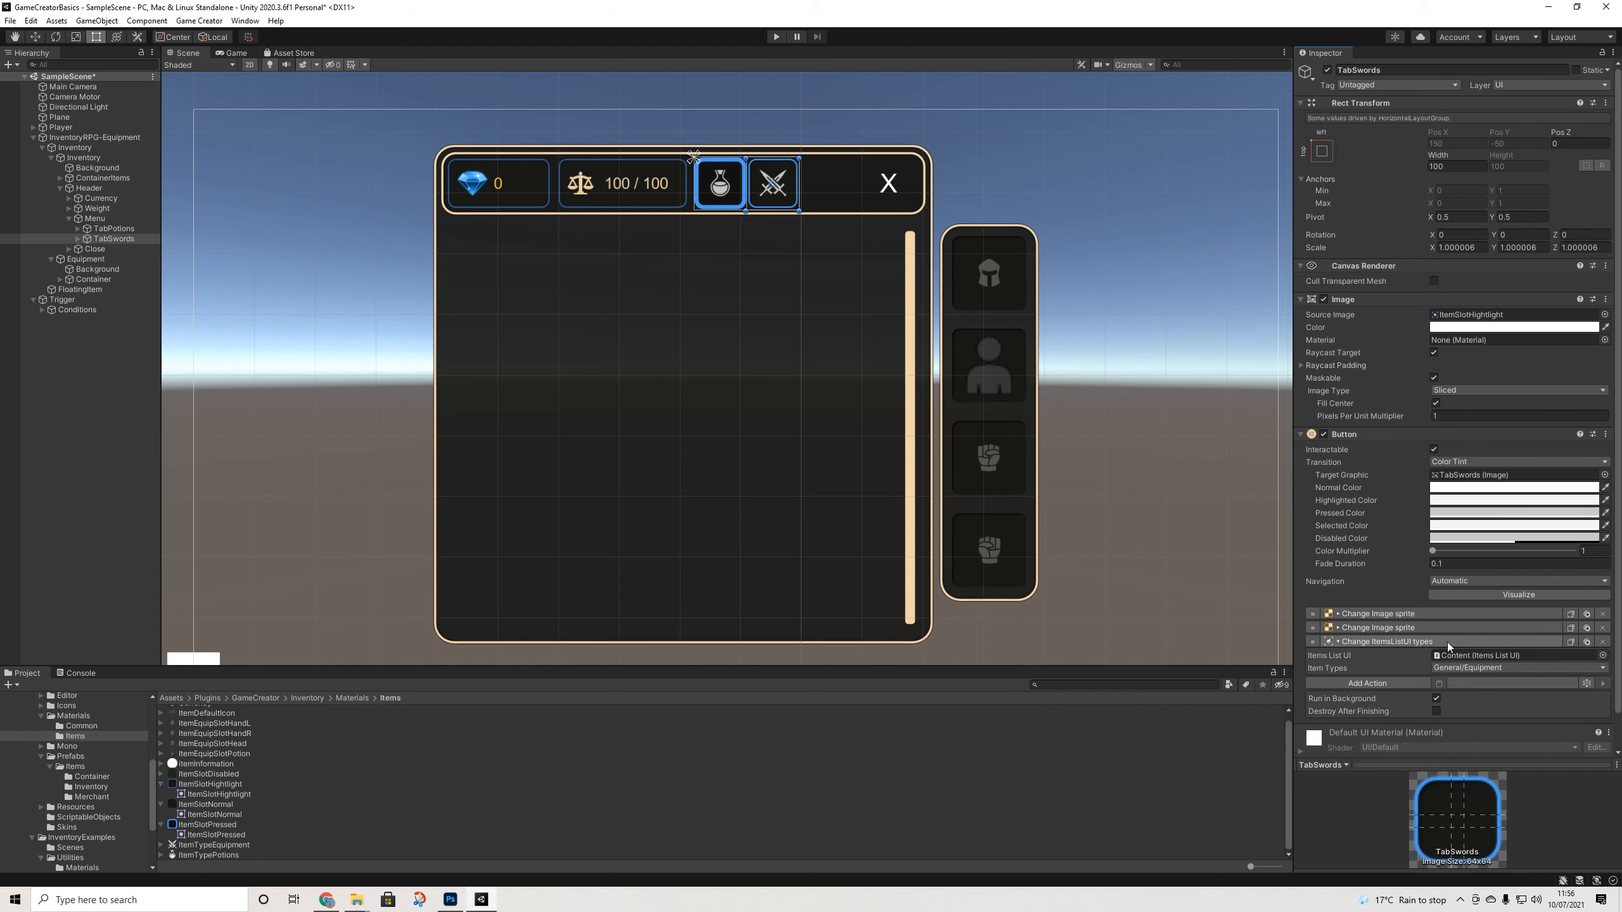
click(1469, 667)
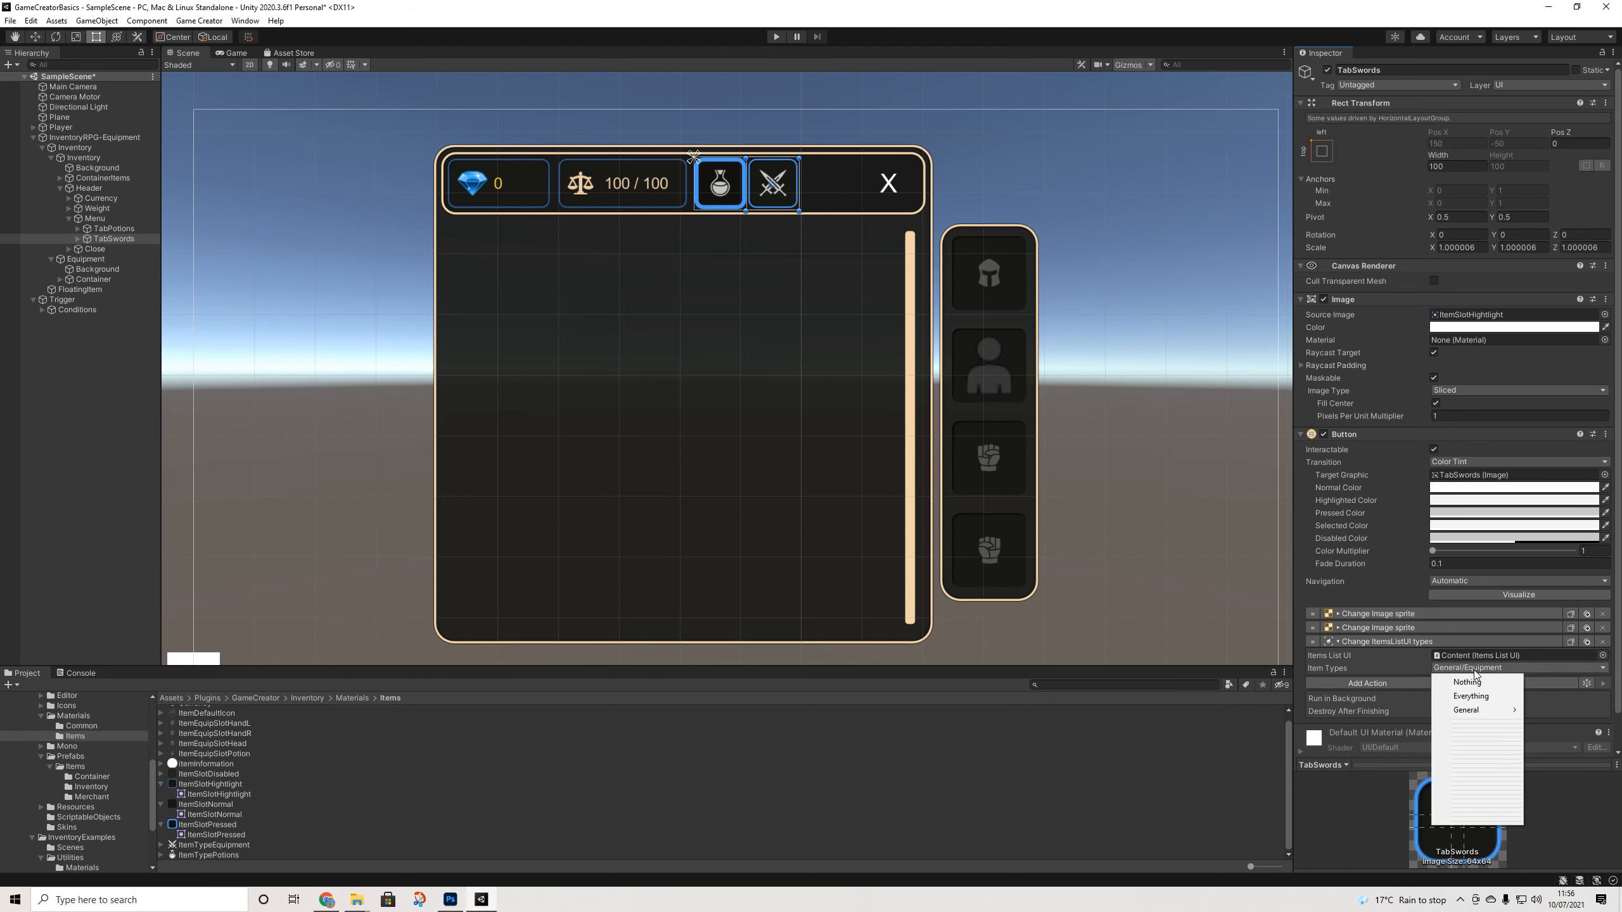
click(1462, 696)
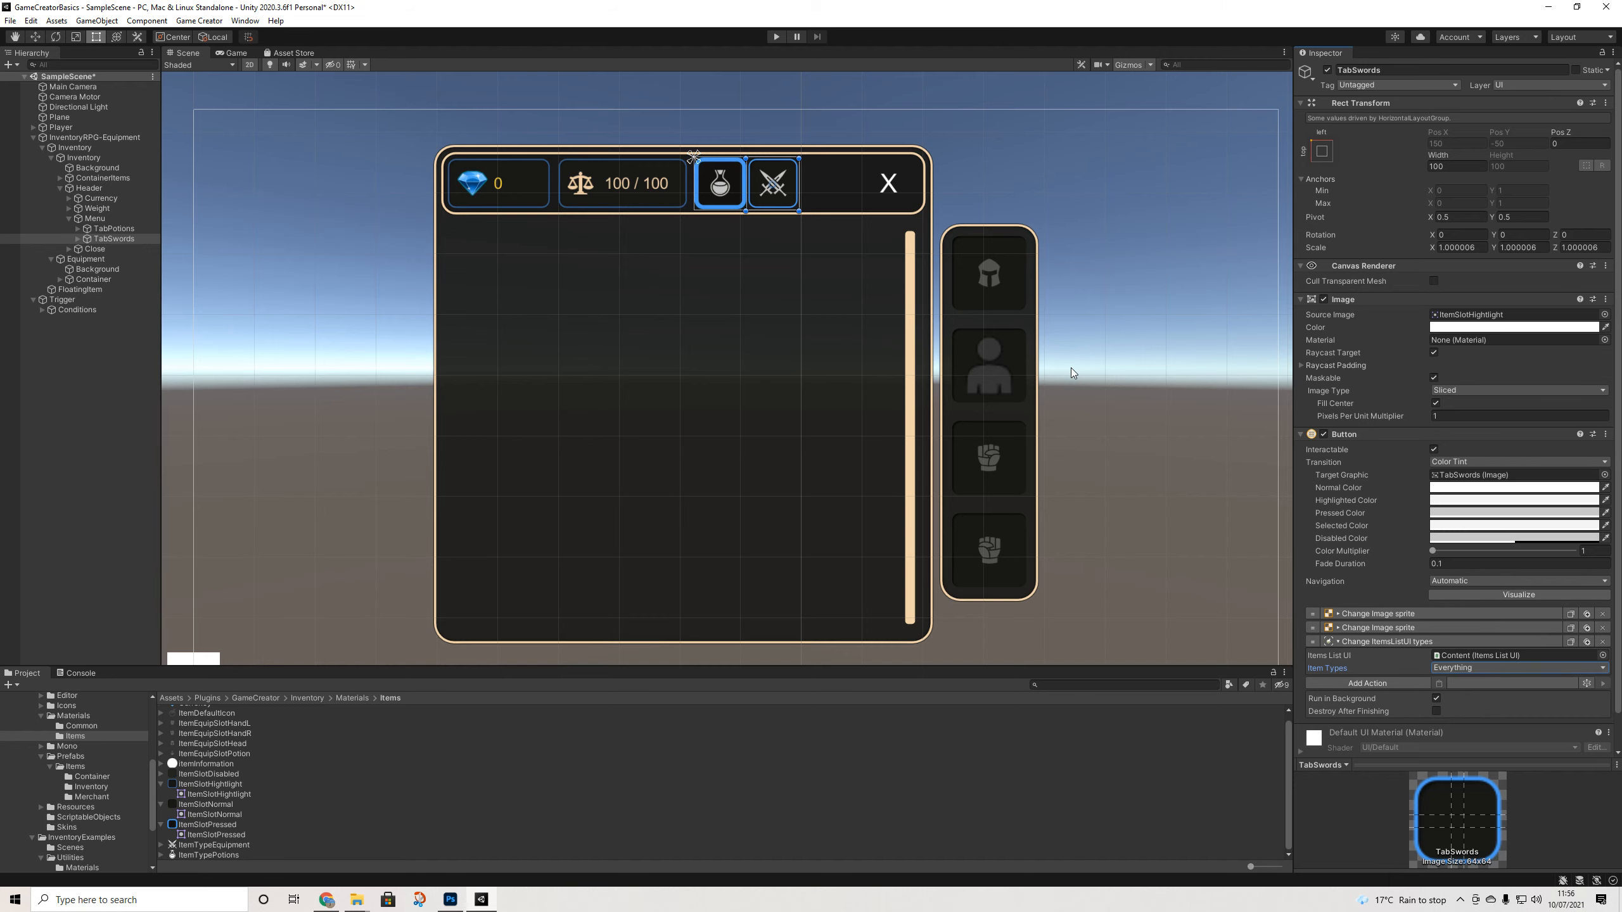
Review the General item types available to the TabSwords button's Change ItemsListUI types action
scroll(1071, 368, down, 1)
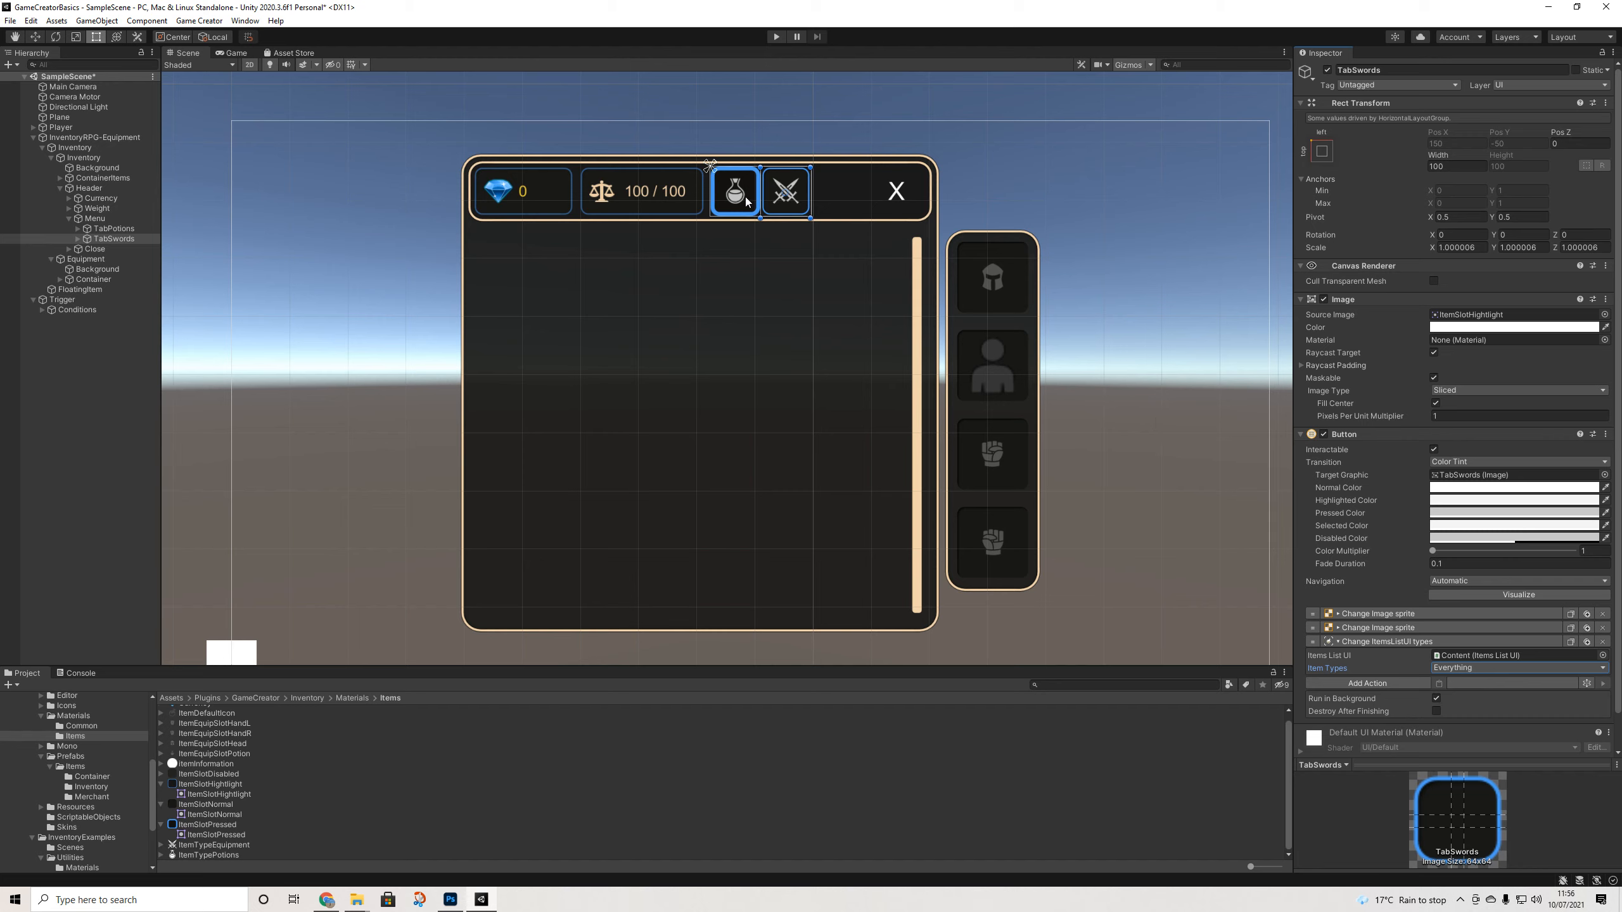
click(1469, 668)
mouse_move(1475, 710)
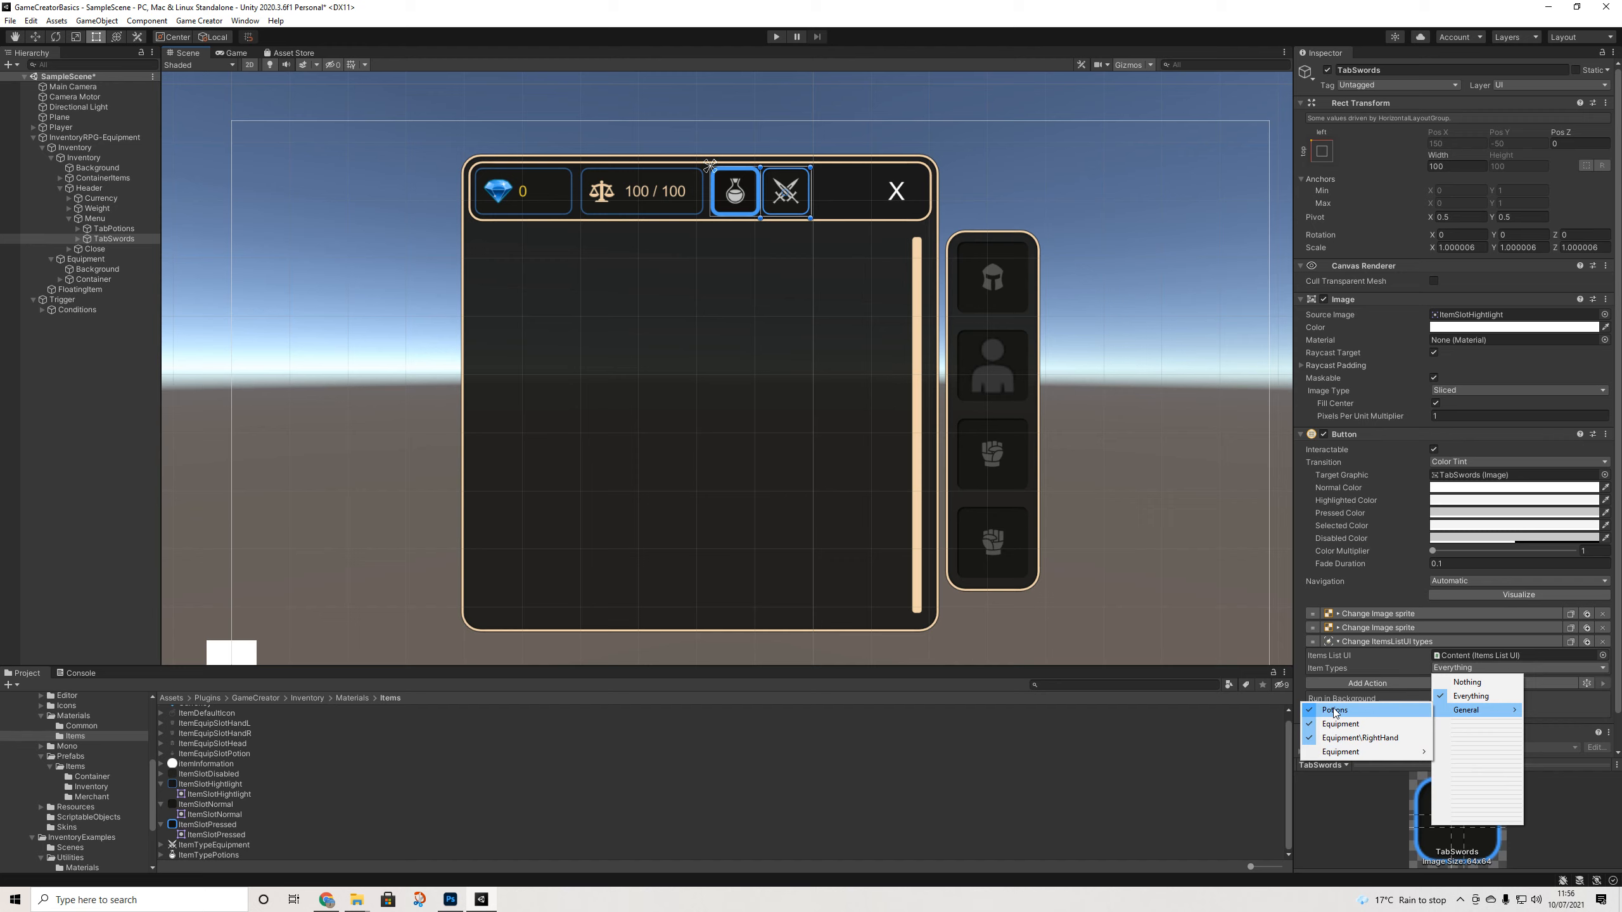
mouse_move(1428, 754)
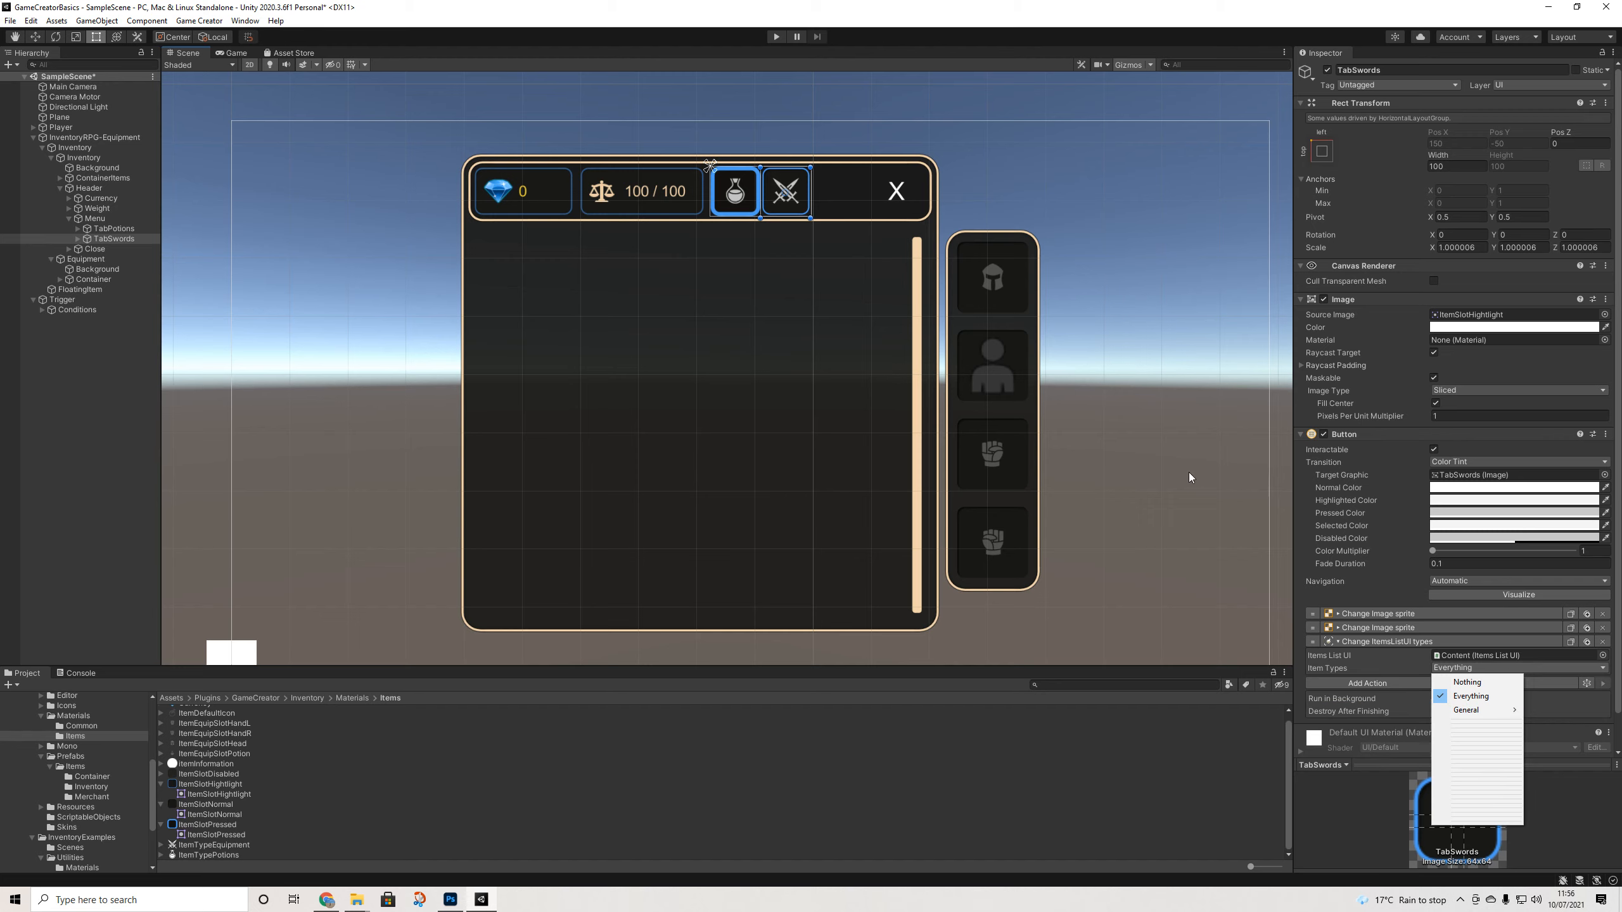
click(1426, 644)
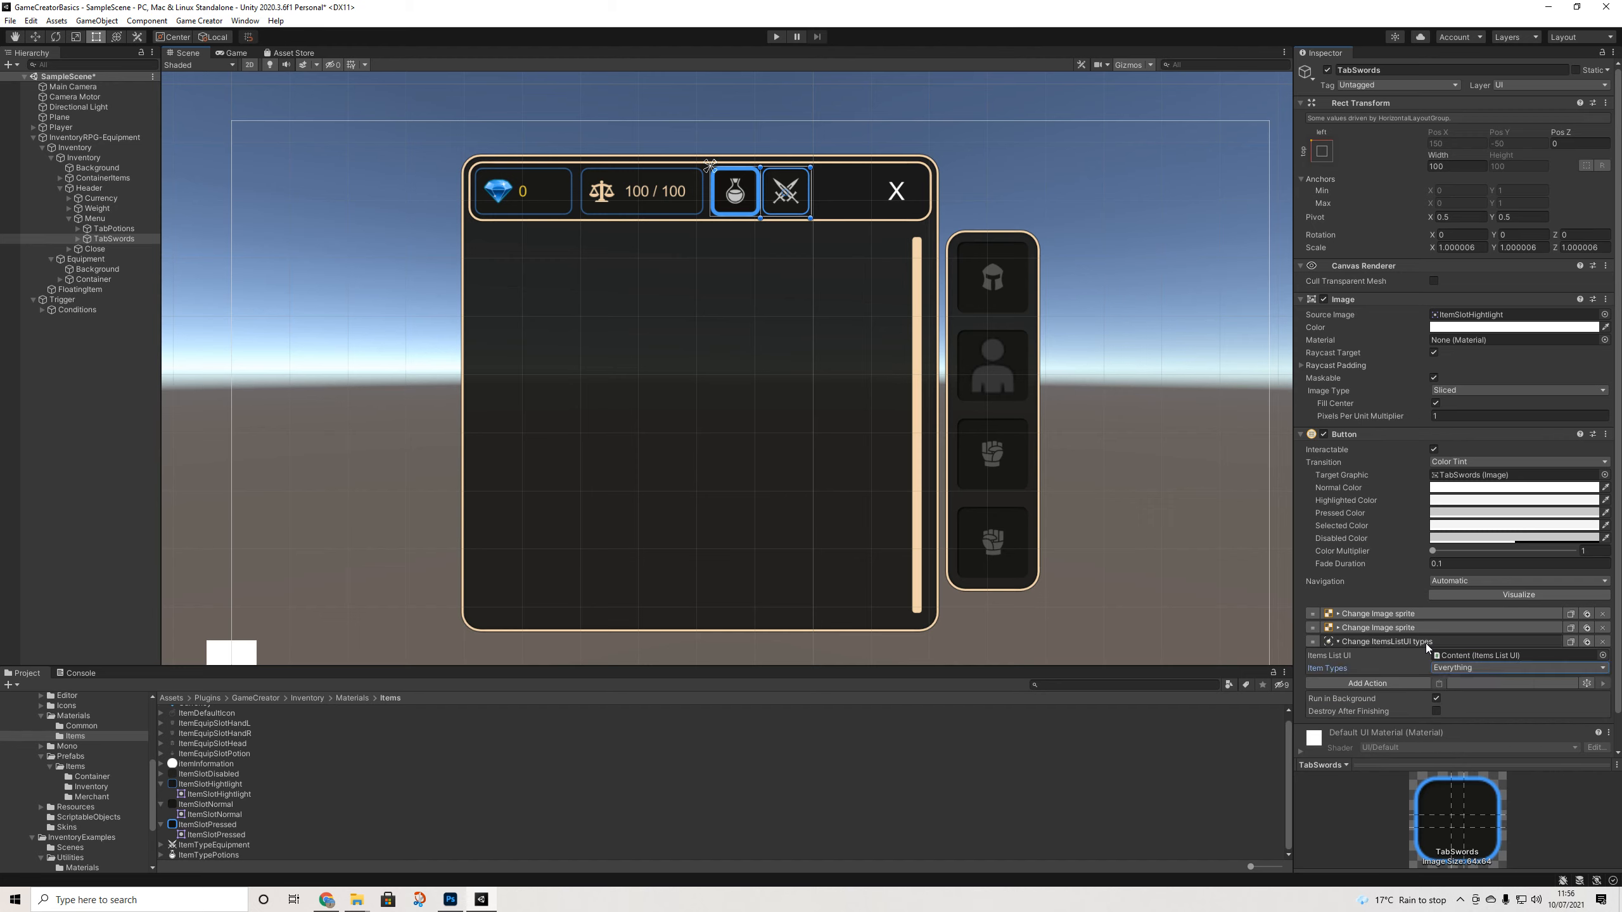
Inspect the WeightText and CurrencyText components in the inventory header, and collapse the header's child groups
click(645, 188)
middle_drag(667, 197, 748, 223)
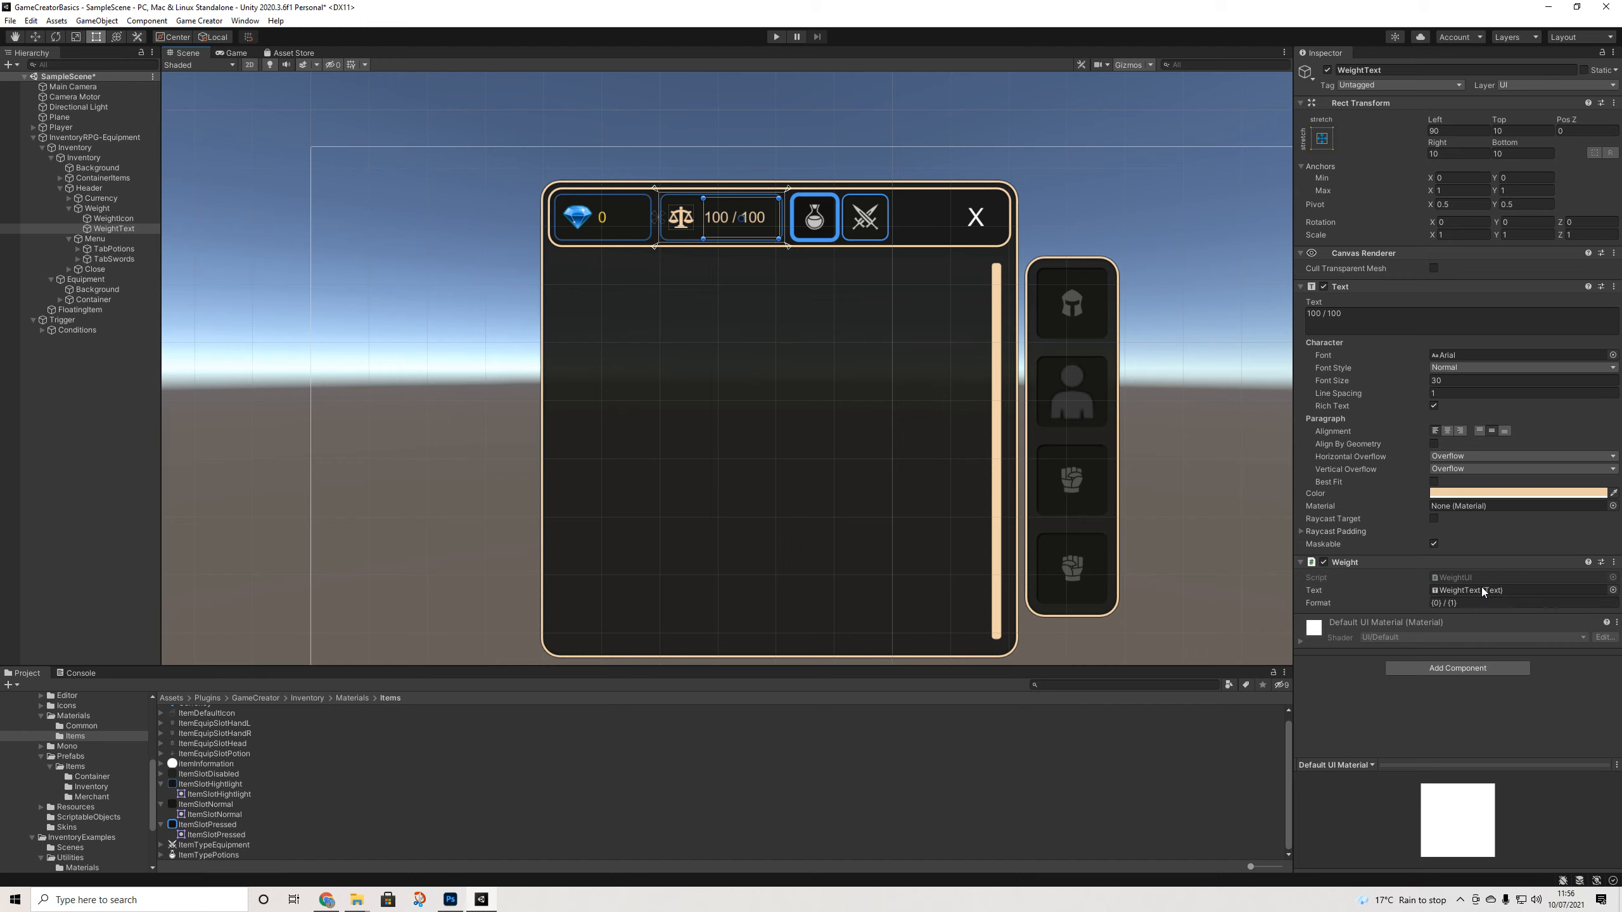
click(607, 221)
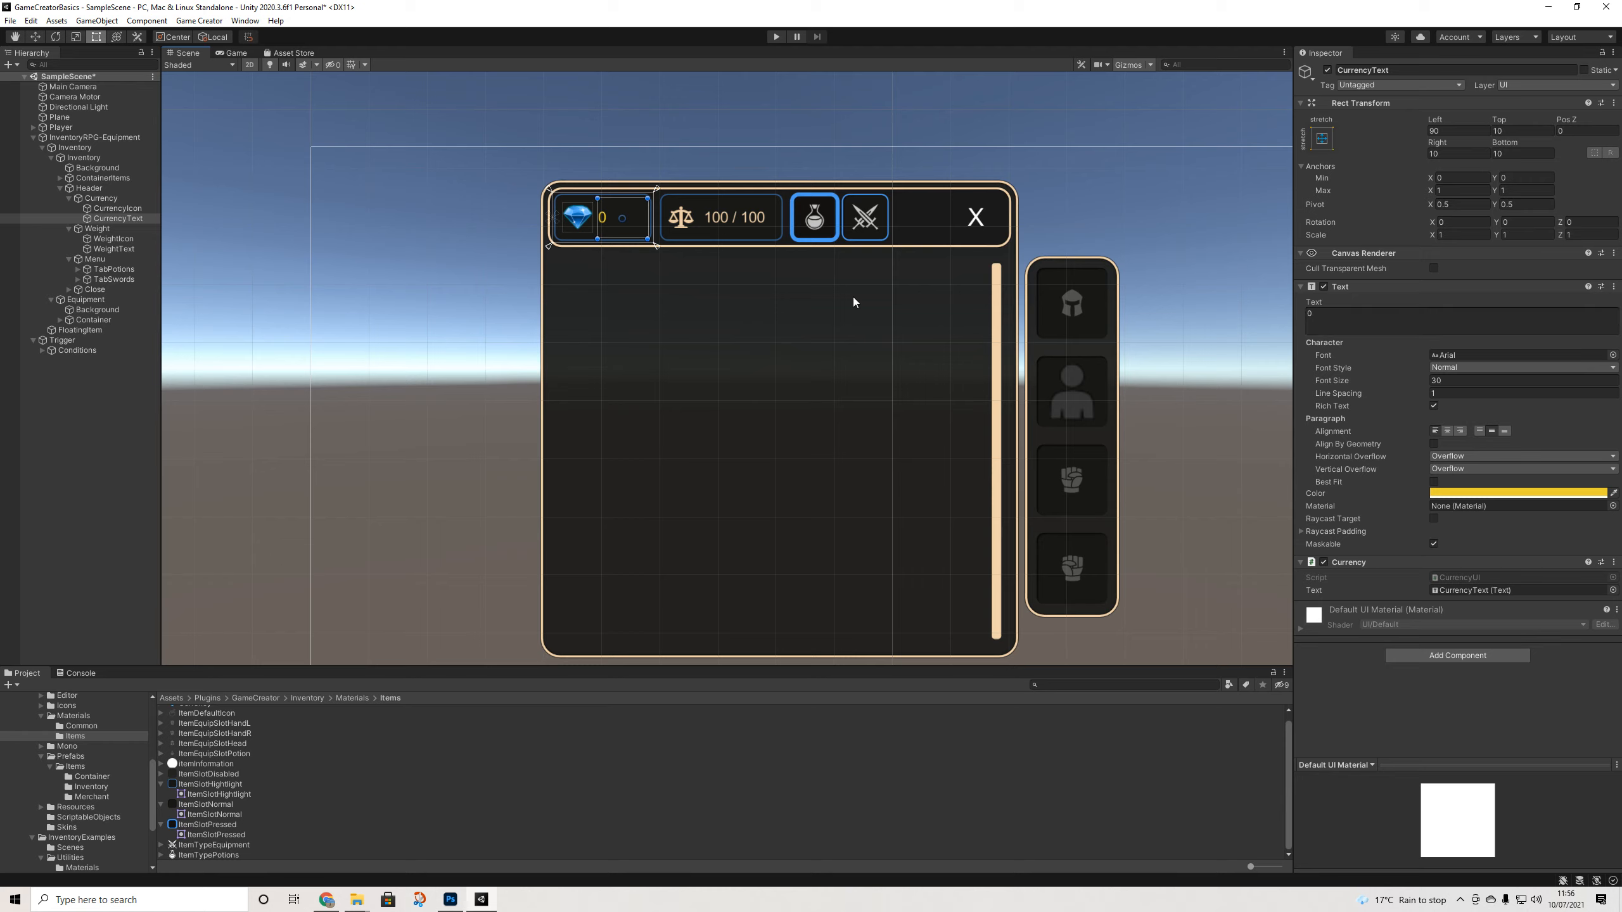
click(69, 198)
click(67, 208)
click(69, 218)
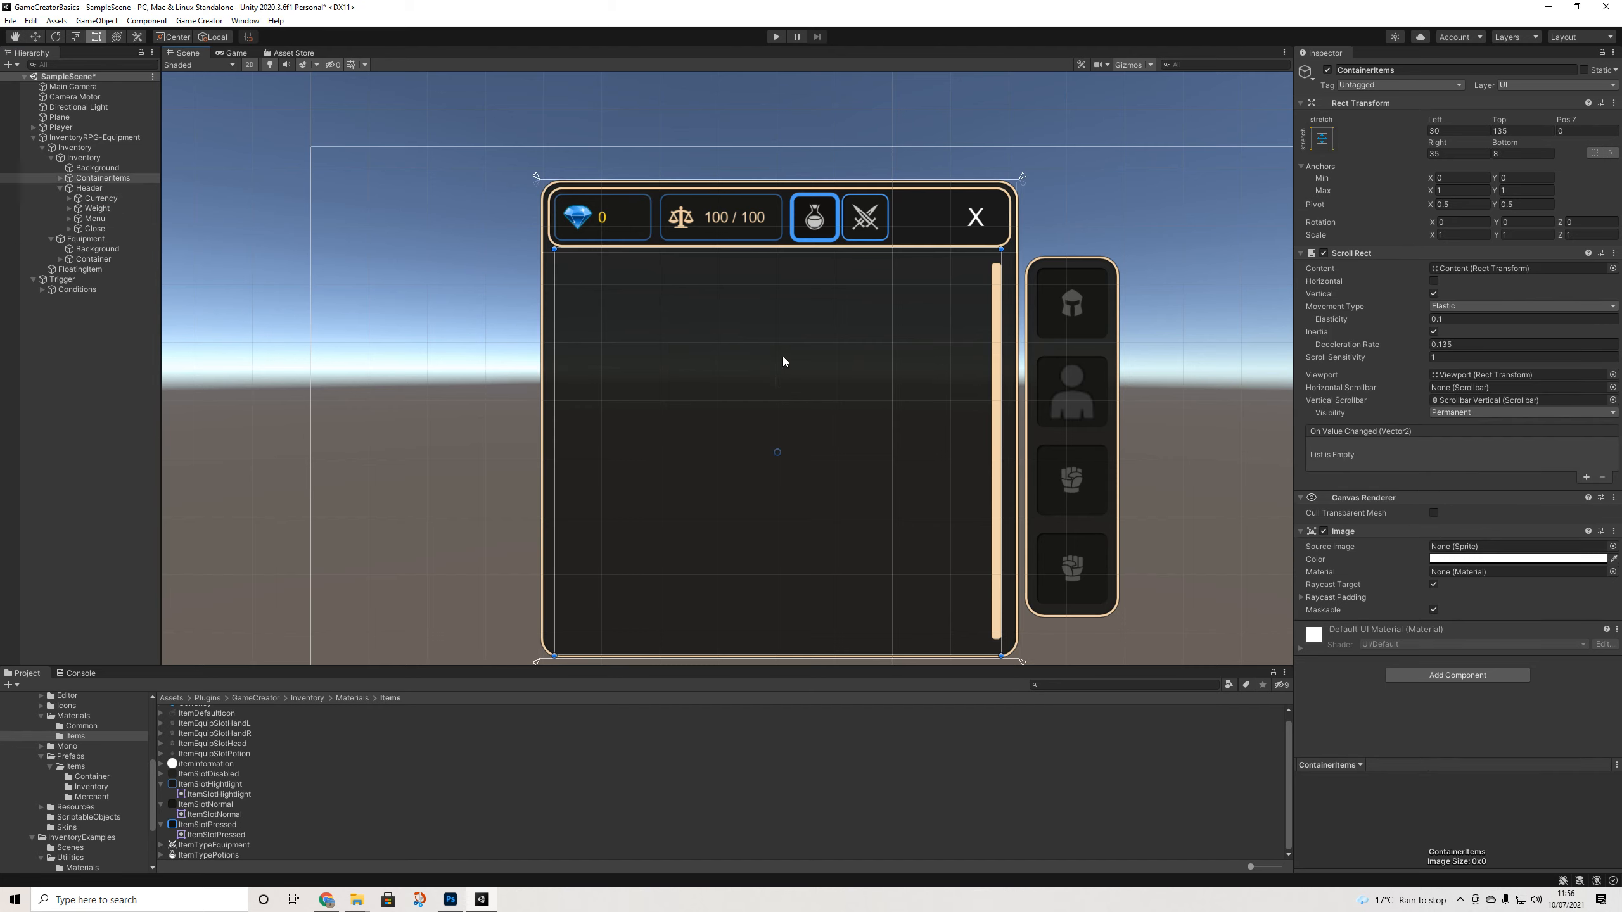
Inspect the inventory's Background, Header and ContainerItems objects, including the container's Scrollbar Vertical
click(61, 188)
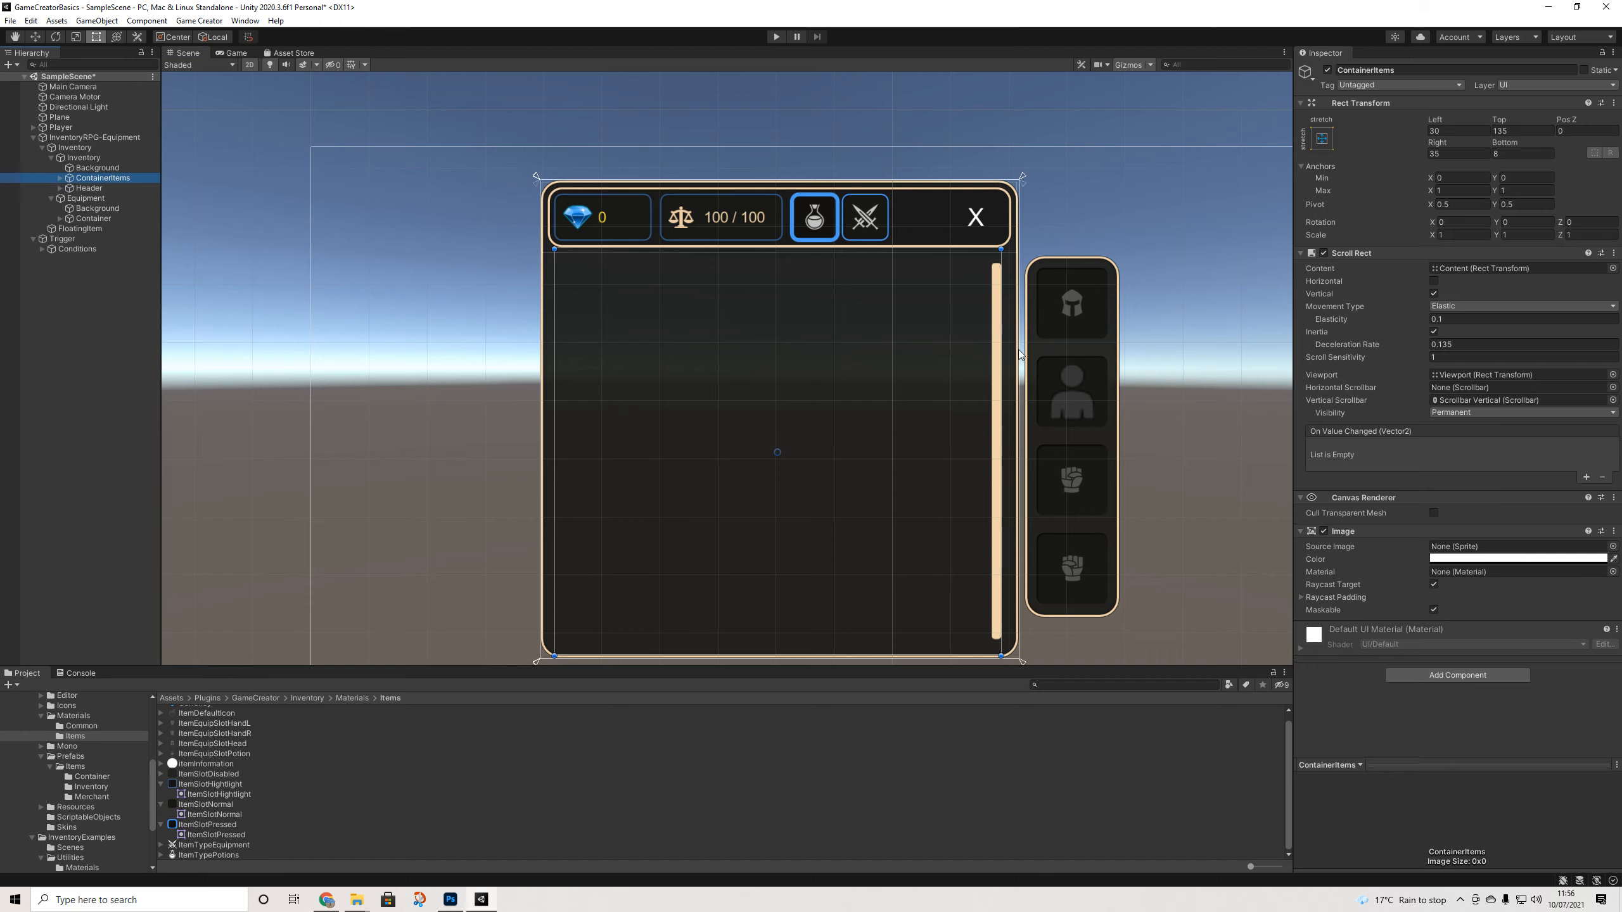
click(96, 167)
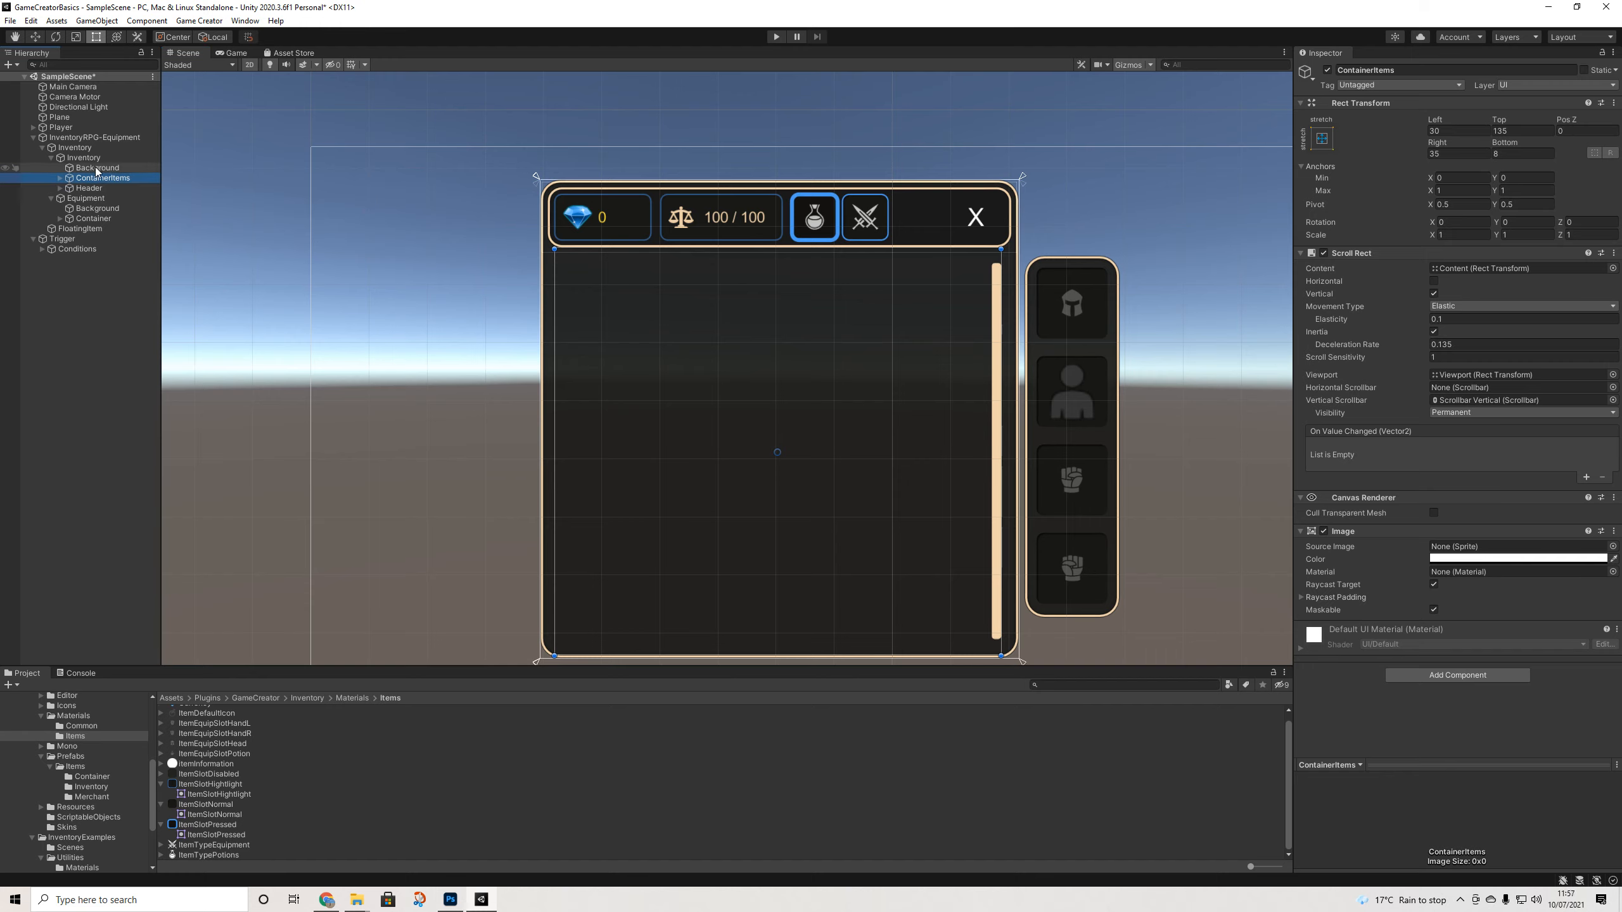
click(95, 157)
click(93, 168)
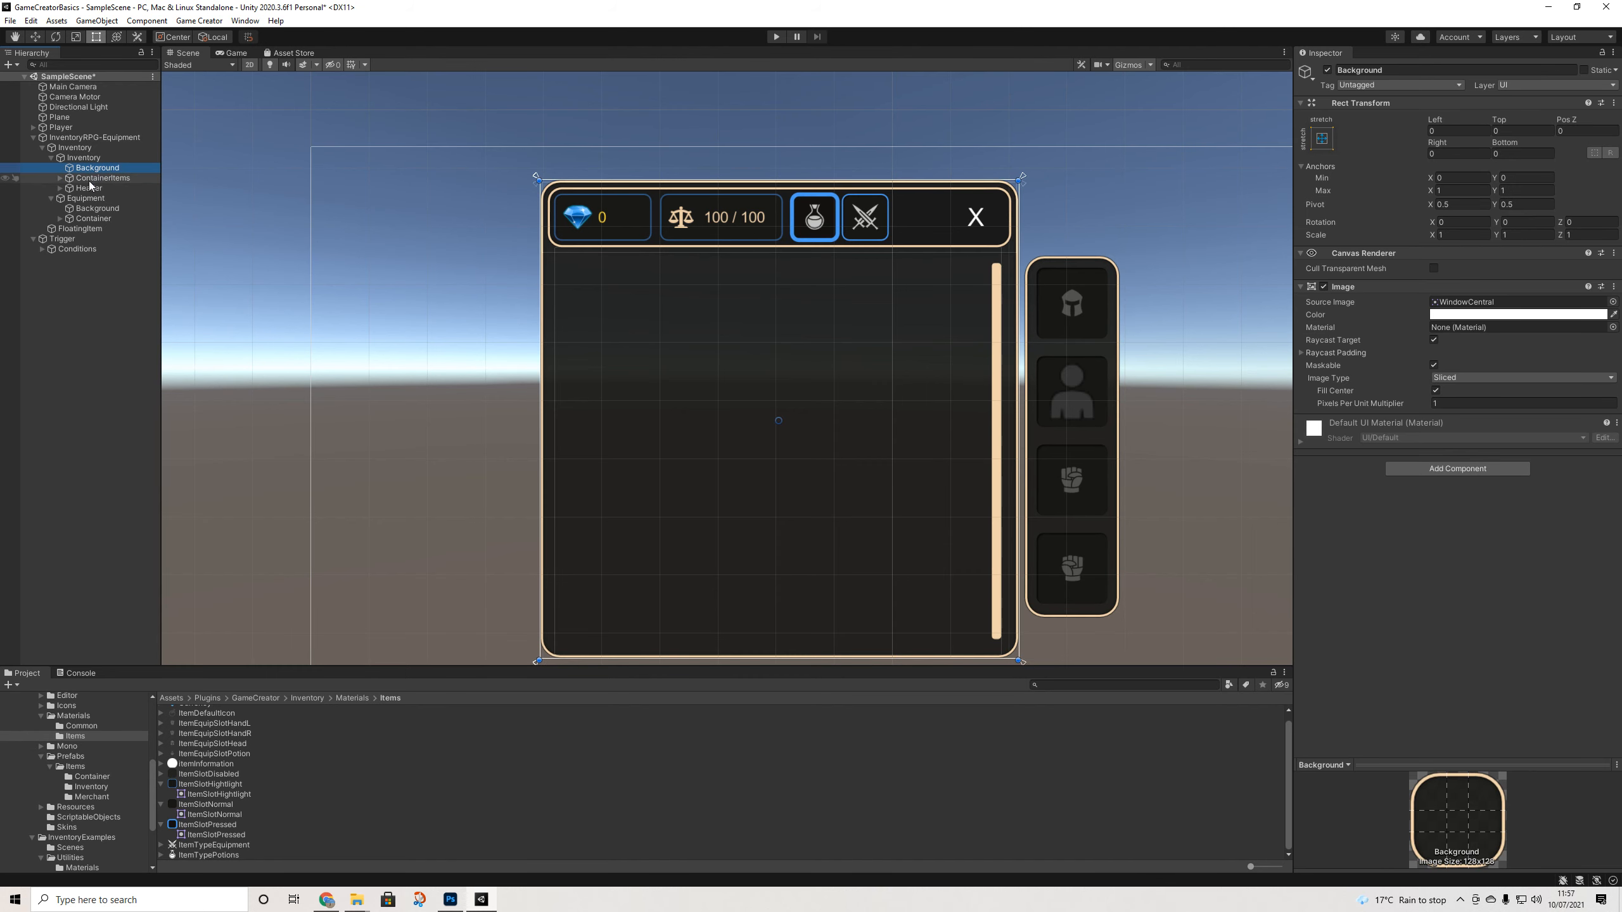
click(88, 186)
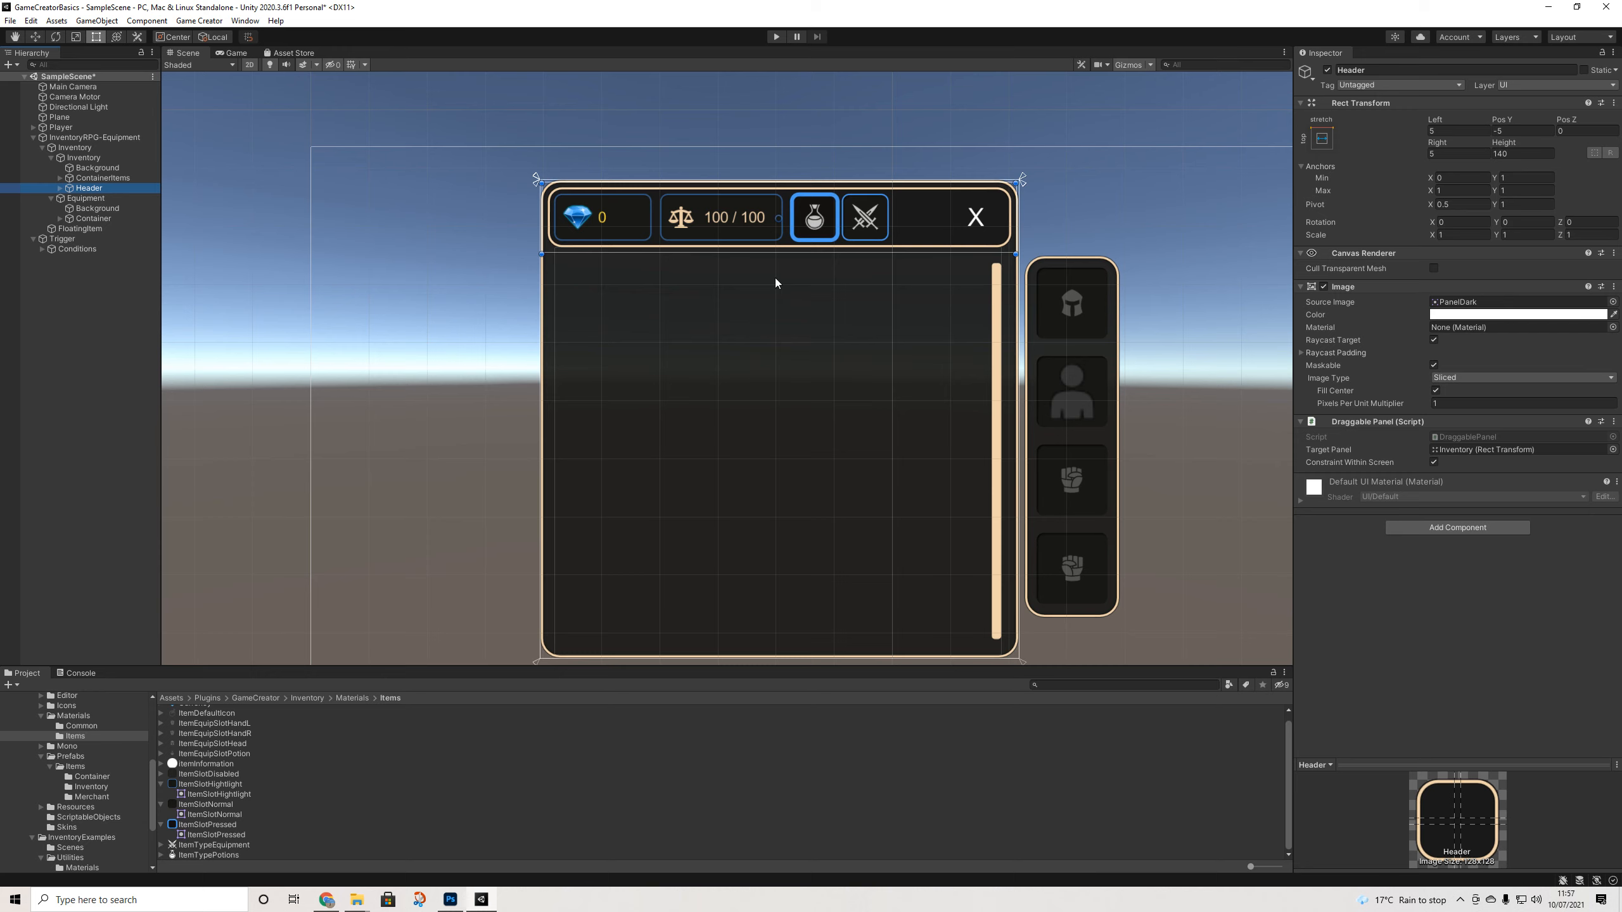
click(66, 179)
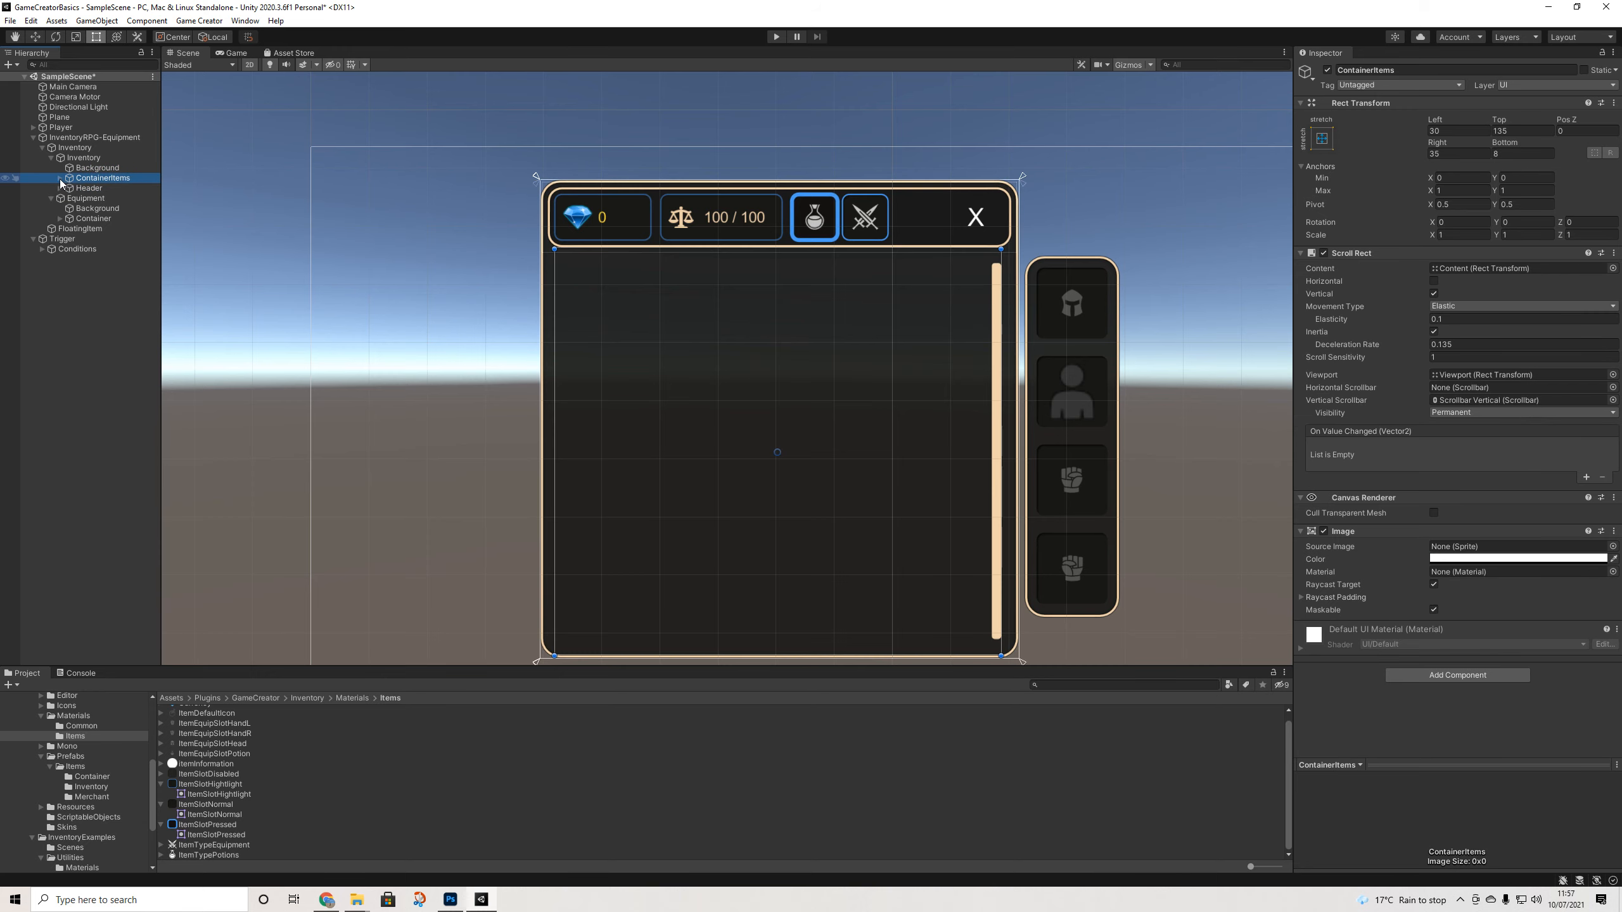
click(87, 188)
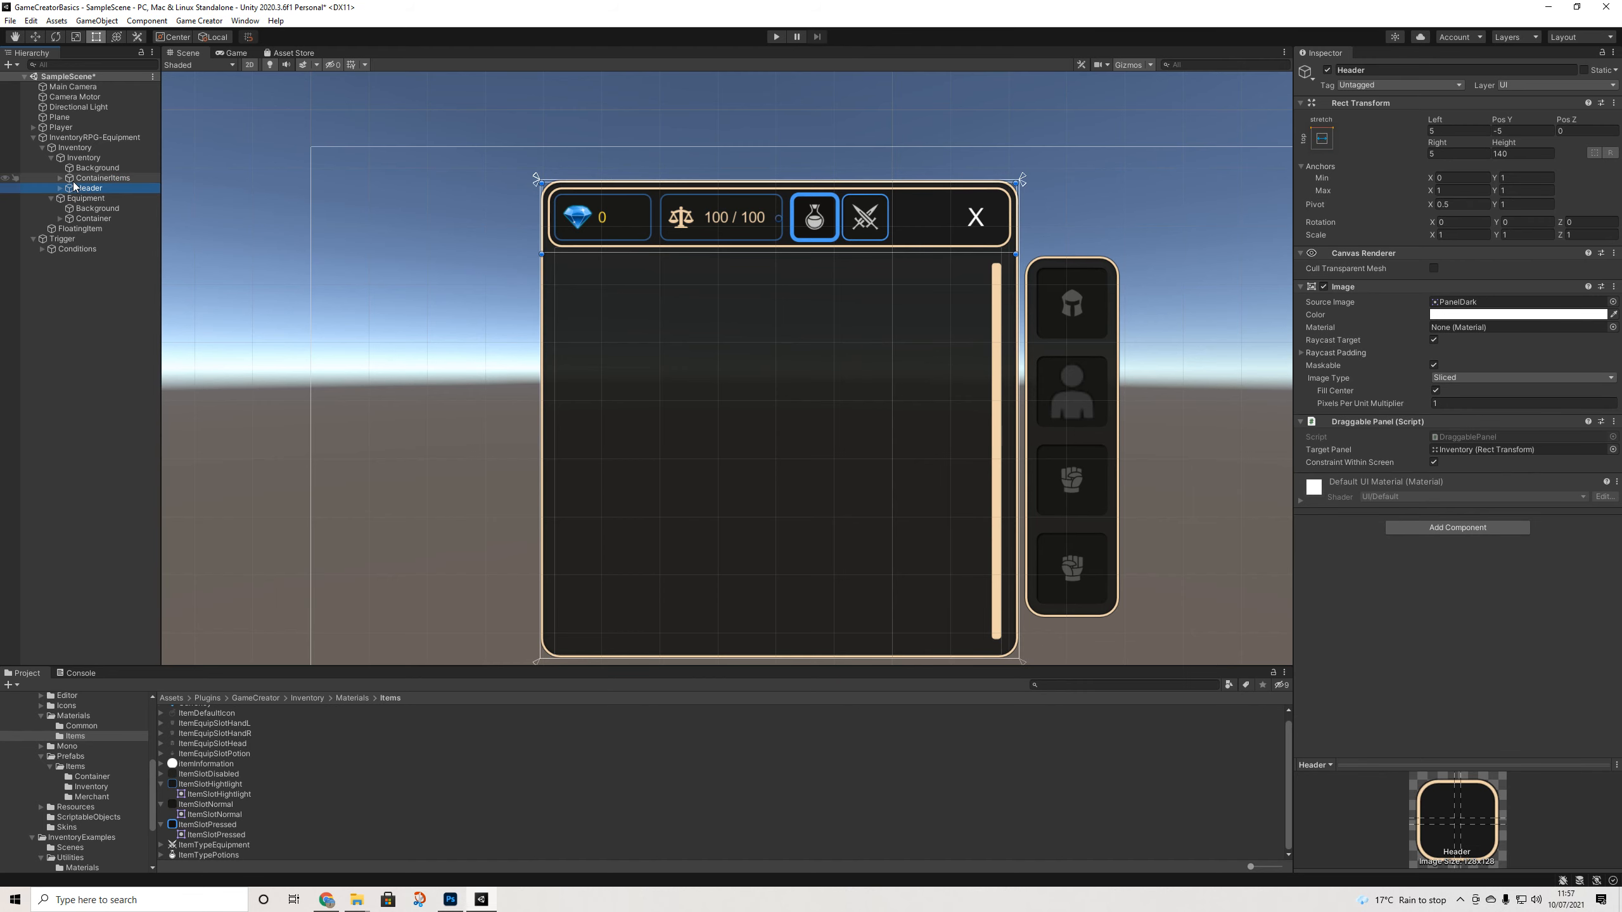
click(84, 179)
click(60, 178)
click(93, 189)
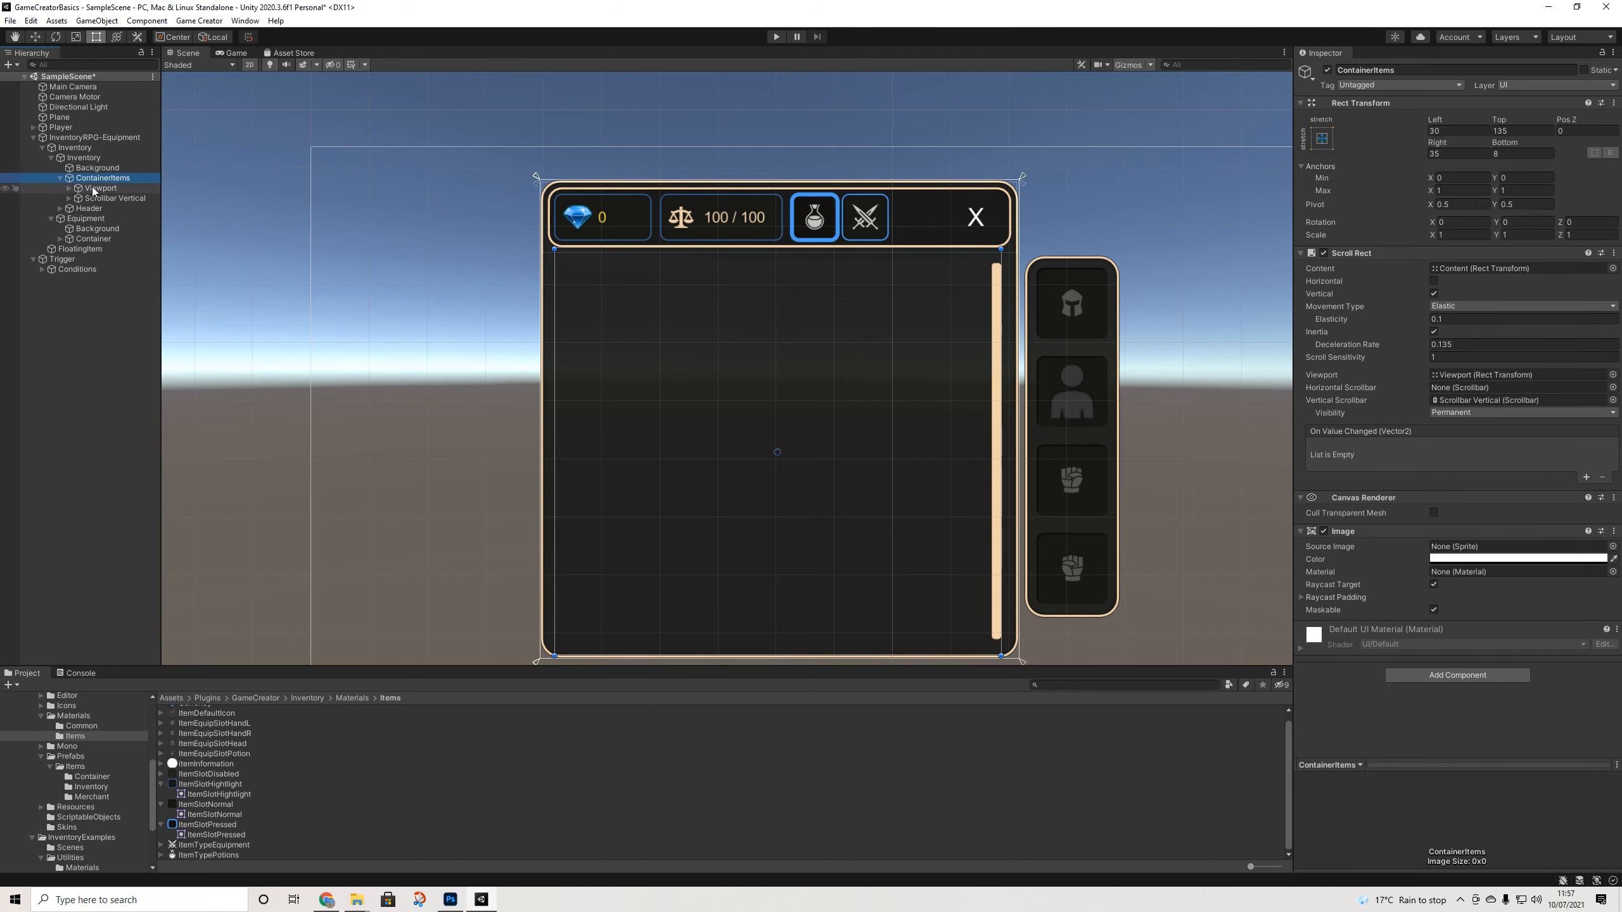
click(104, 199)
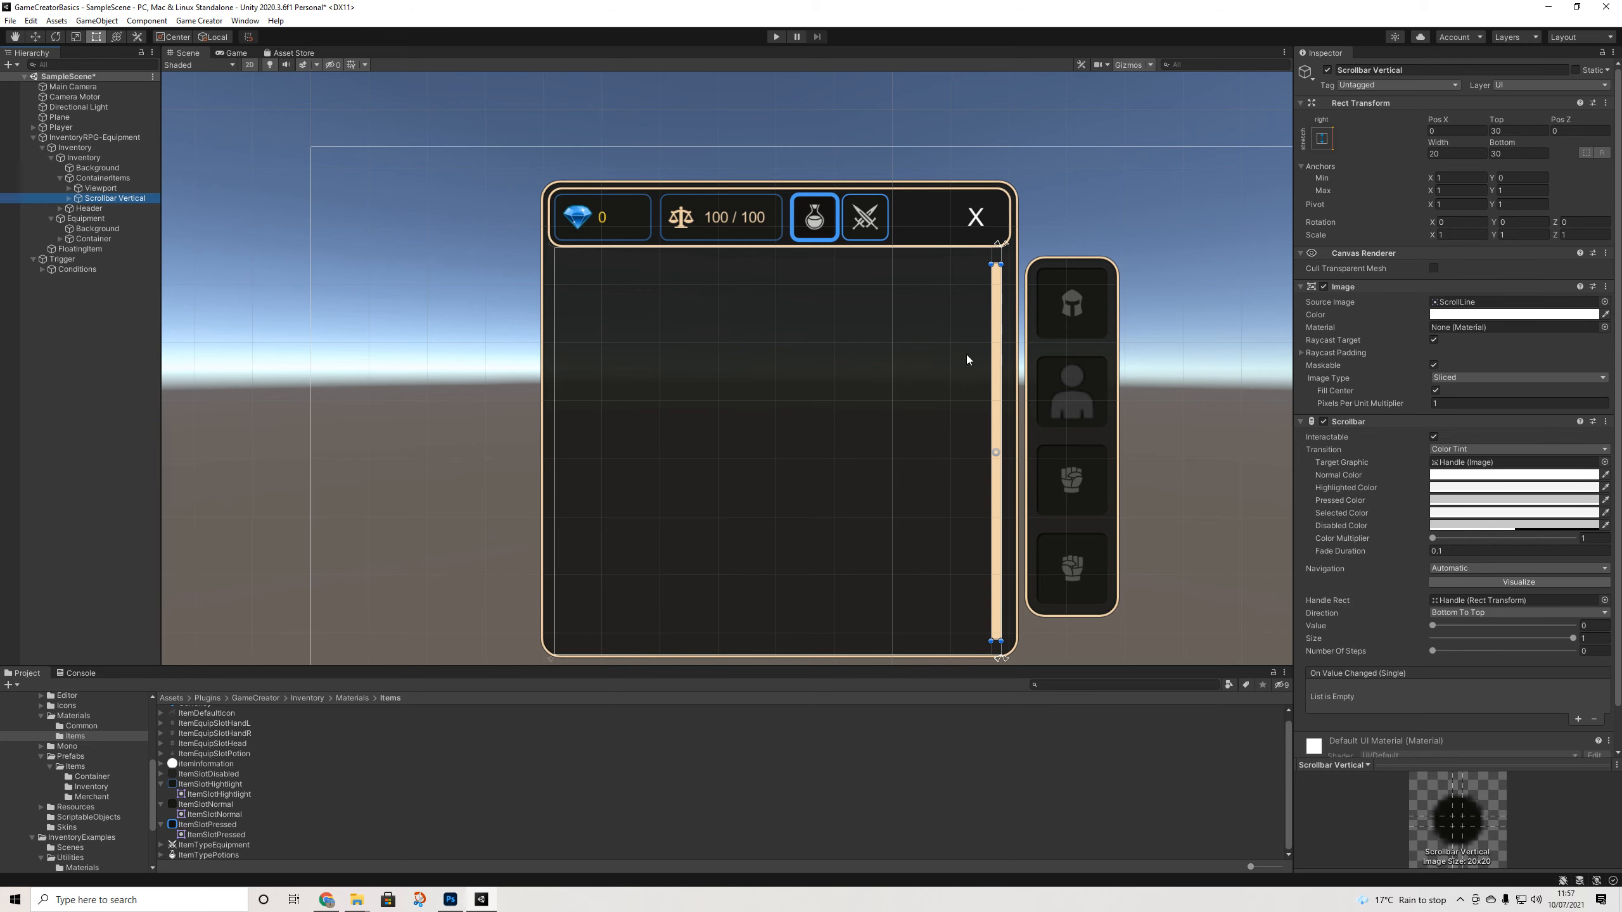
scroll(971, 339, down, 1)
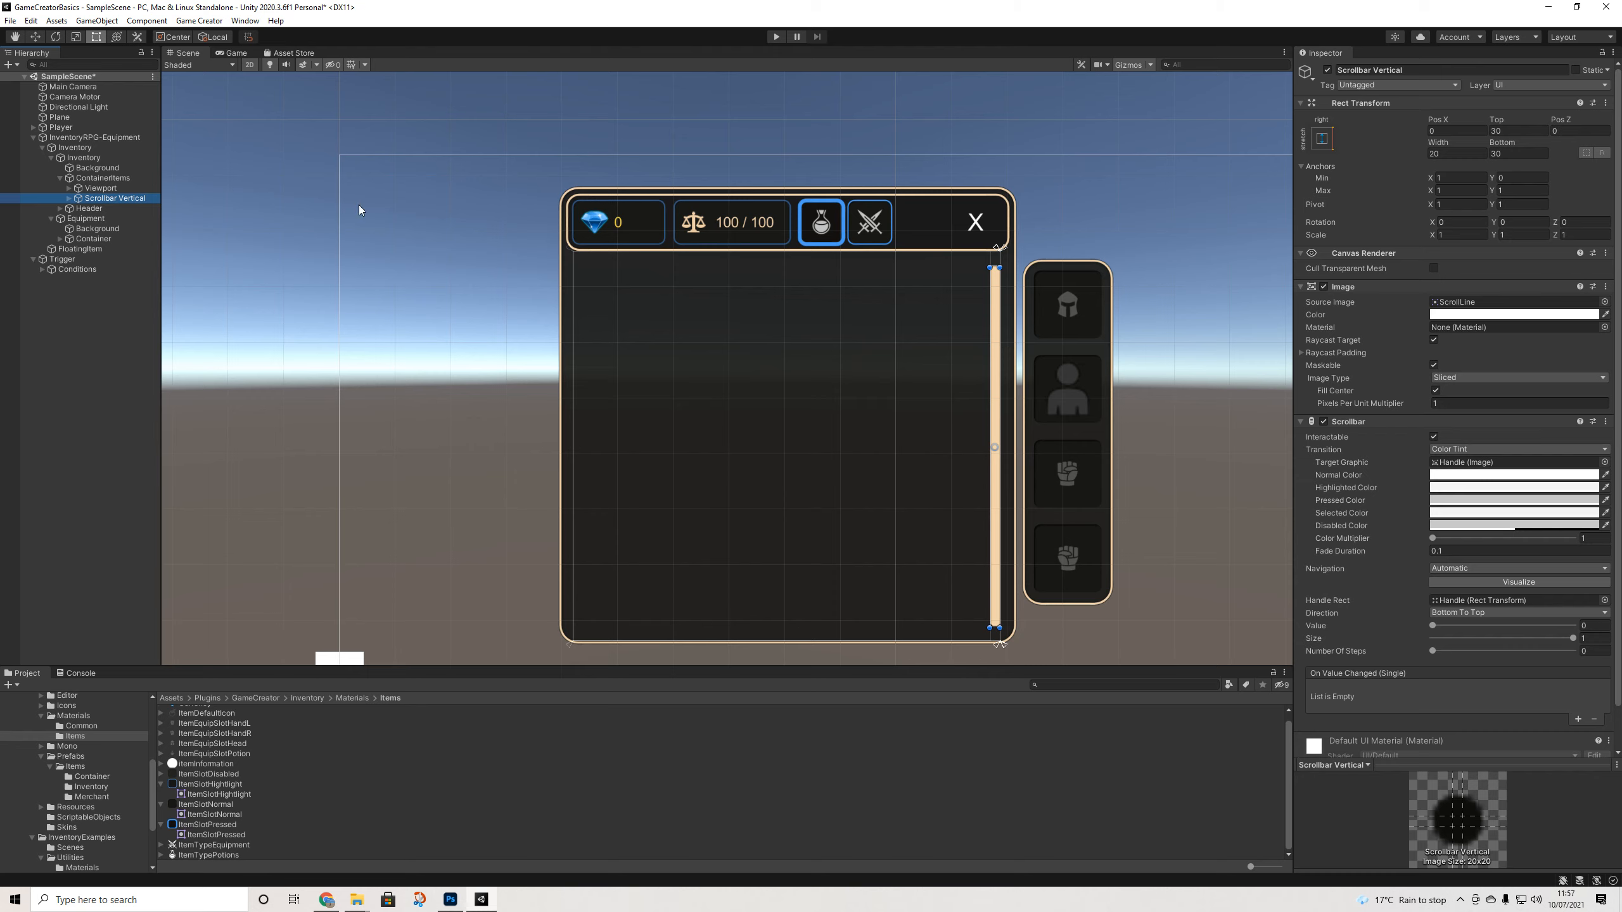
Set the Items List item types to Nothing on the Content object inside the ContainerItems Viewport
click(80, 188)
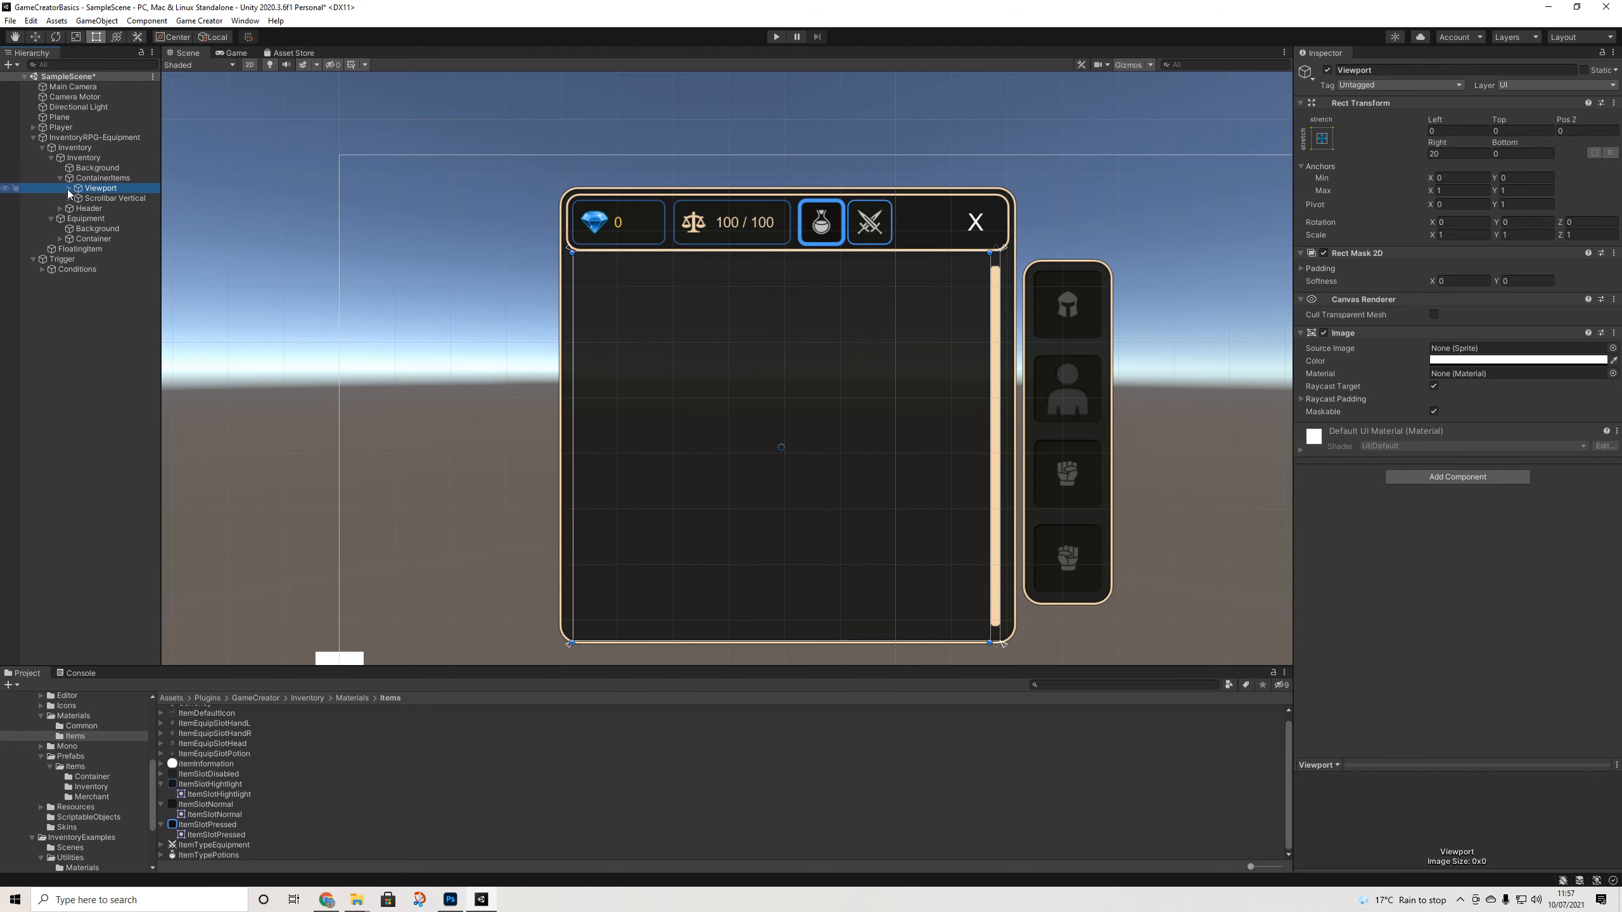
click(69, 188)
click(83, 199)
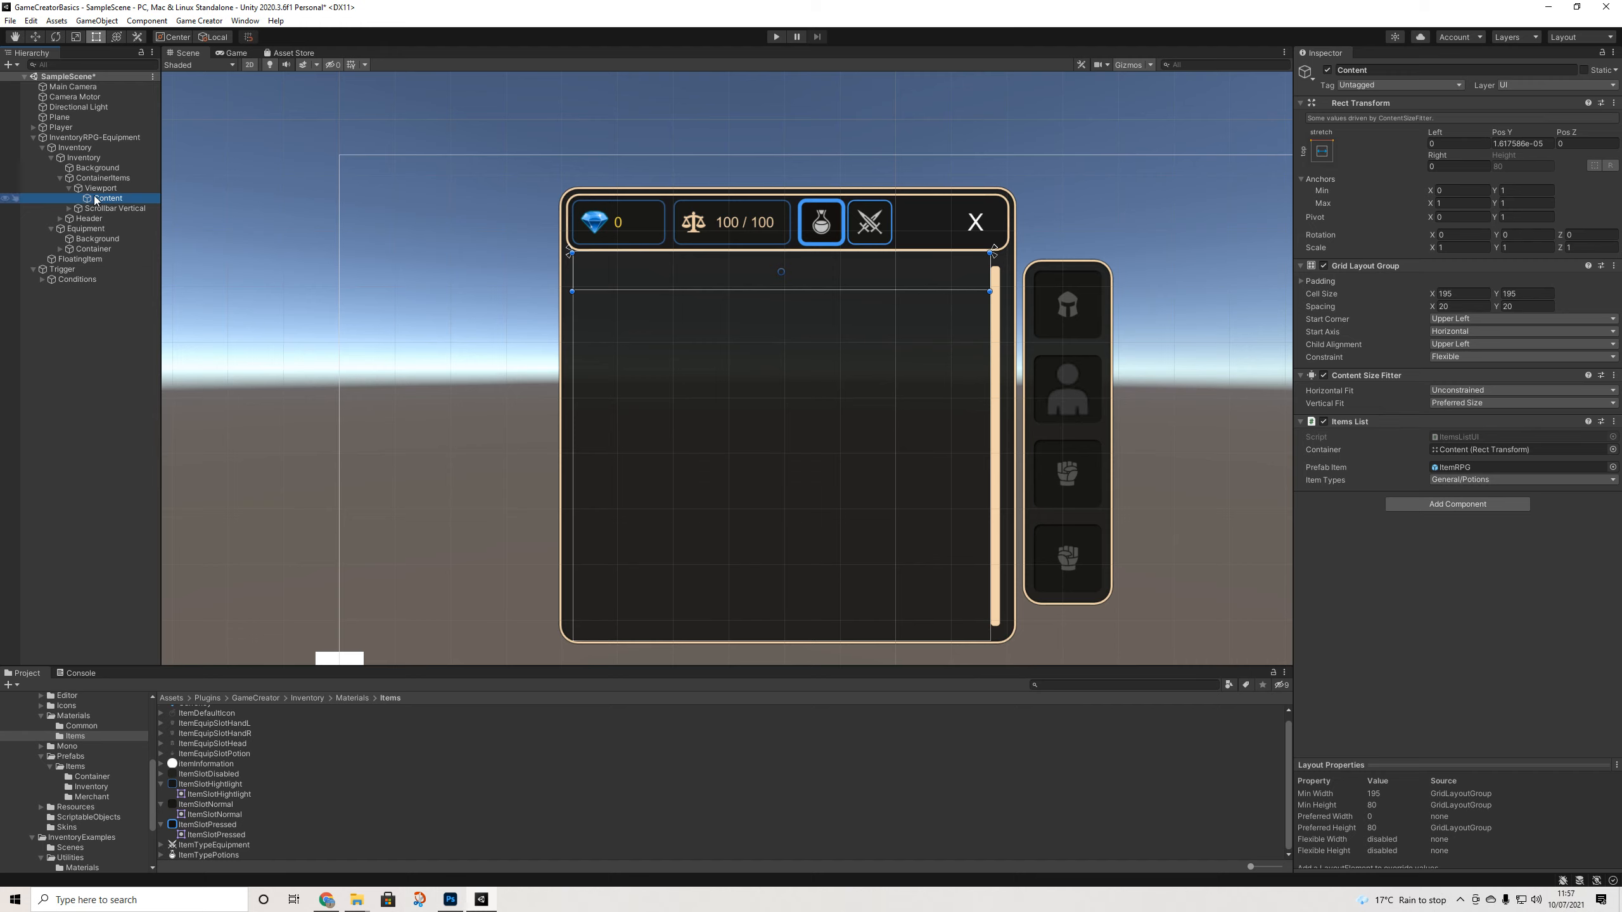
click(1465, 478)
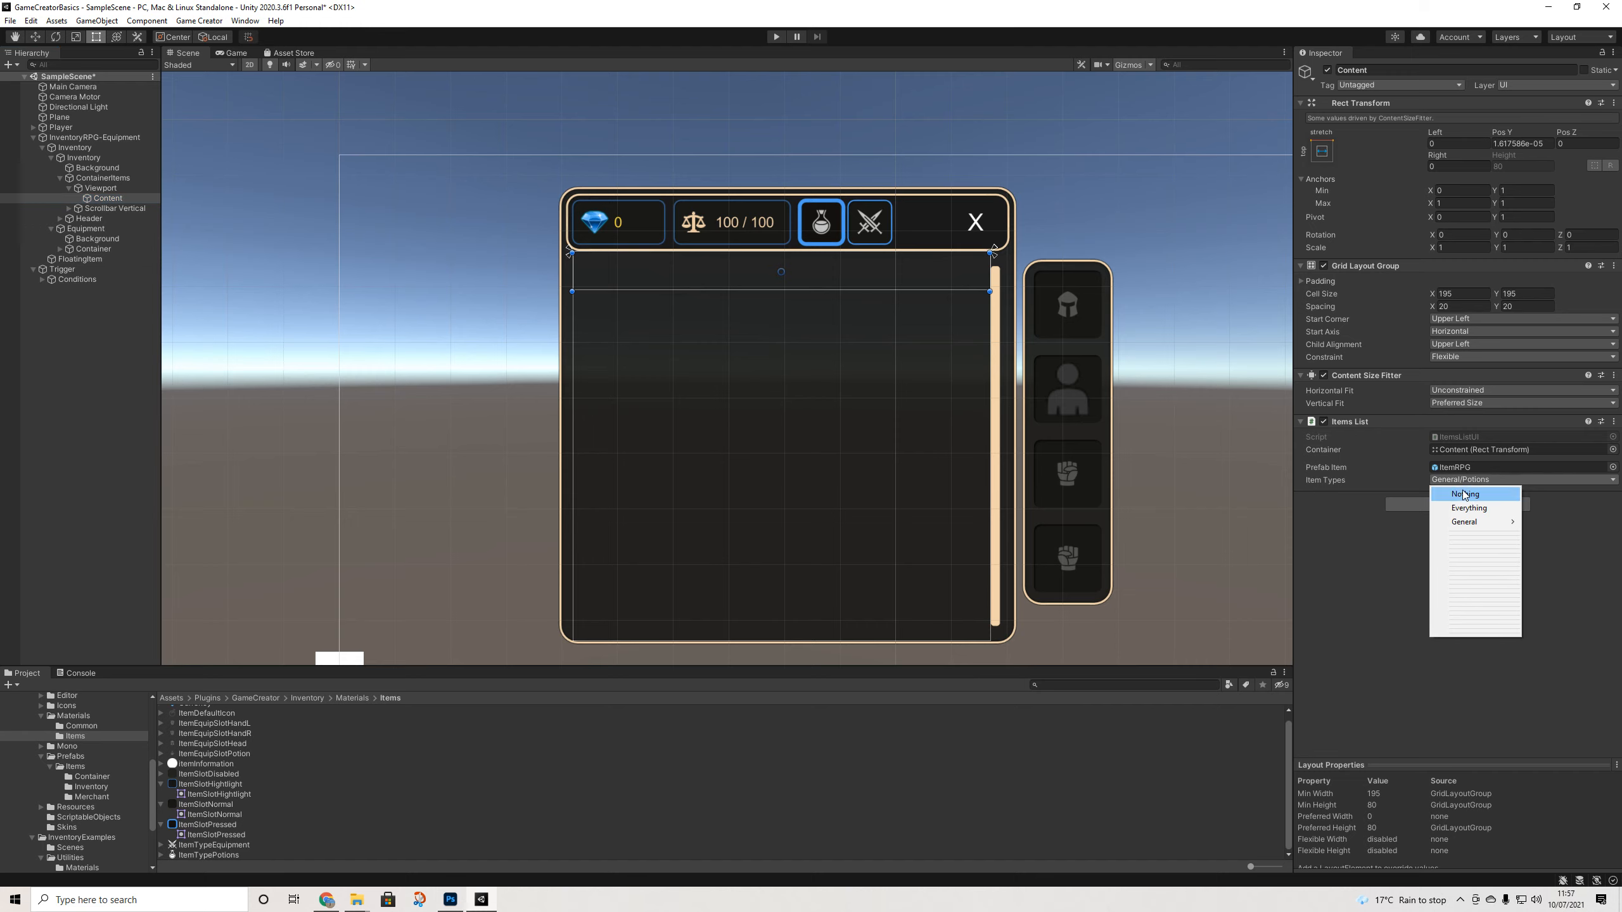
click(1465, 496)
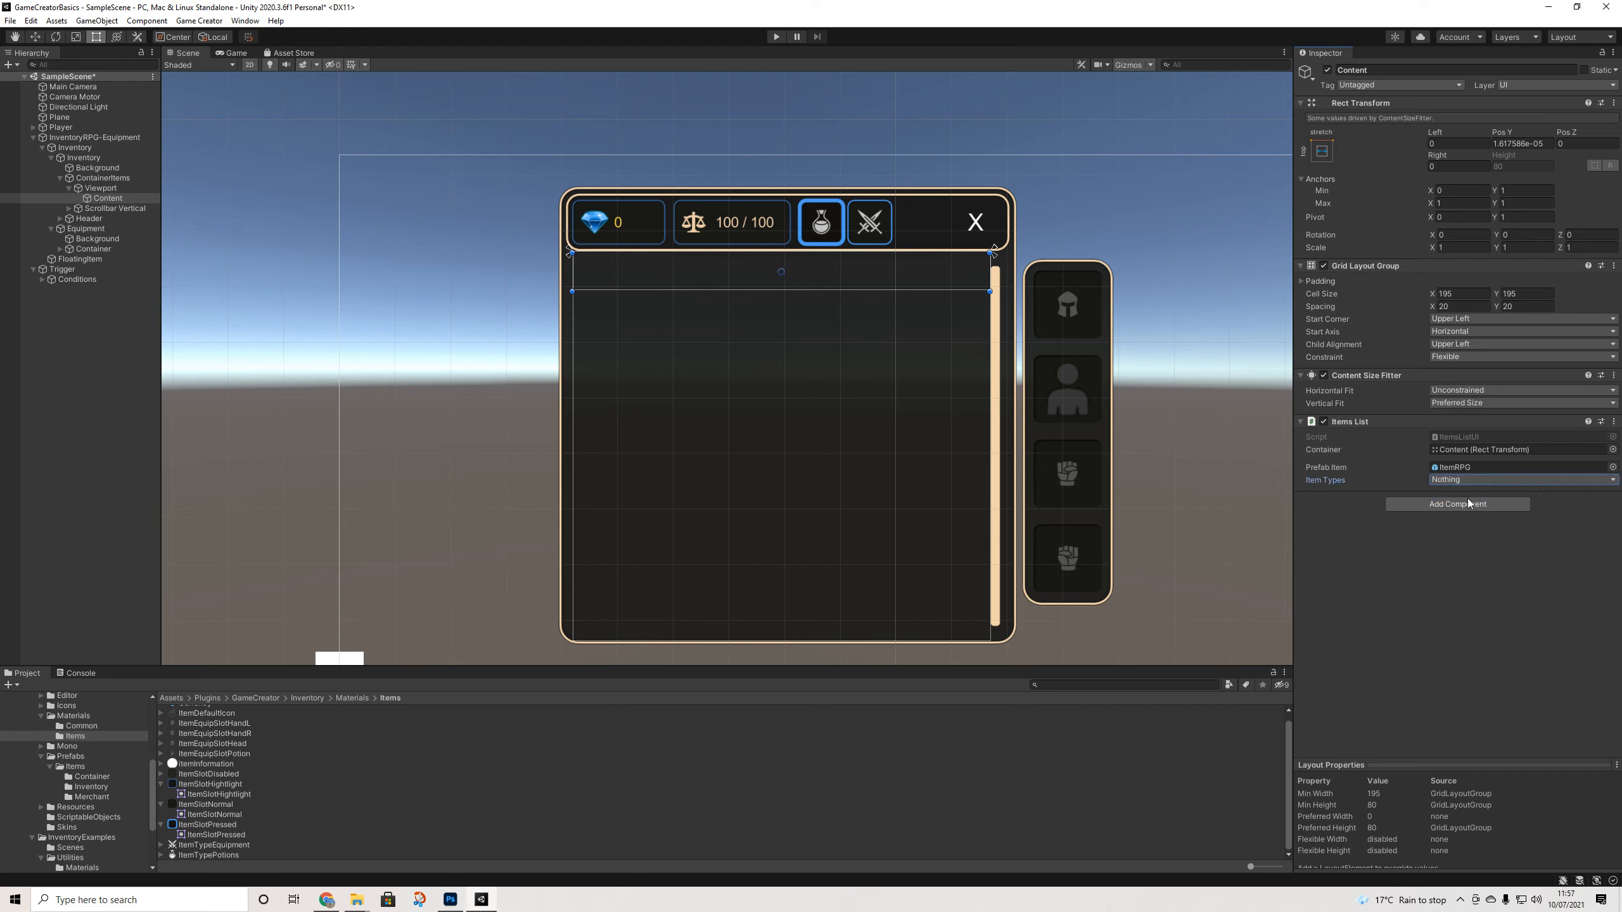
click(99, 188)
click(103, 200)
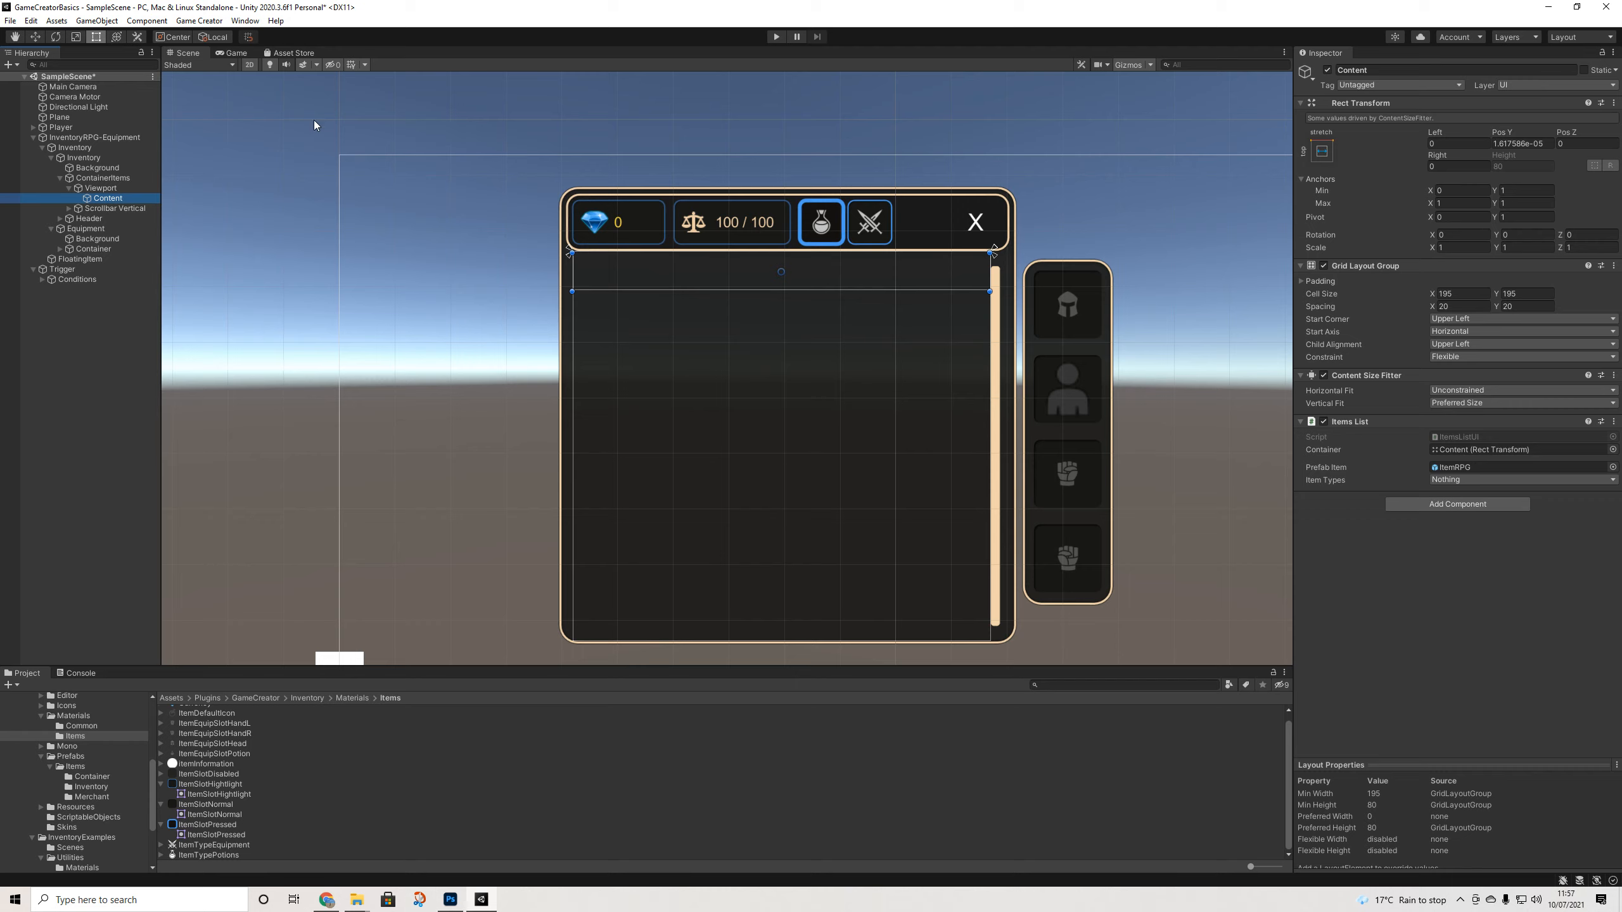
Collapse the InventoryRPG-Equipment hierarchy and deactivate that object
click(33, 137)
click(54, 235)
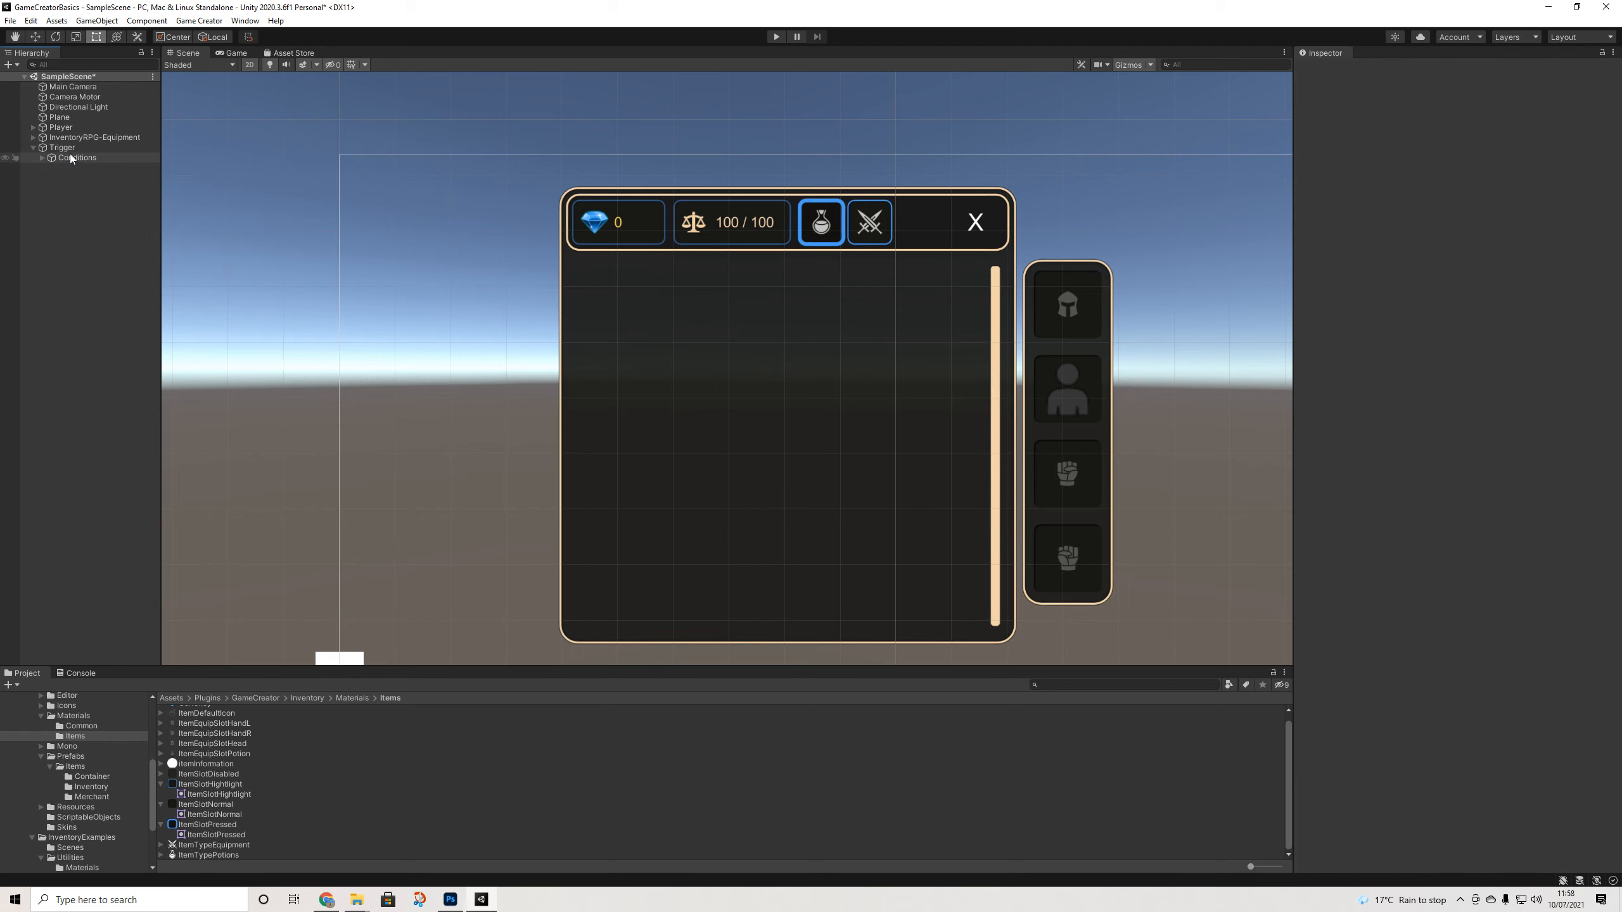
right_click(66, 199)
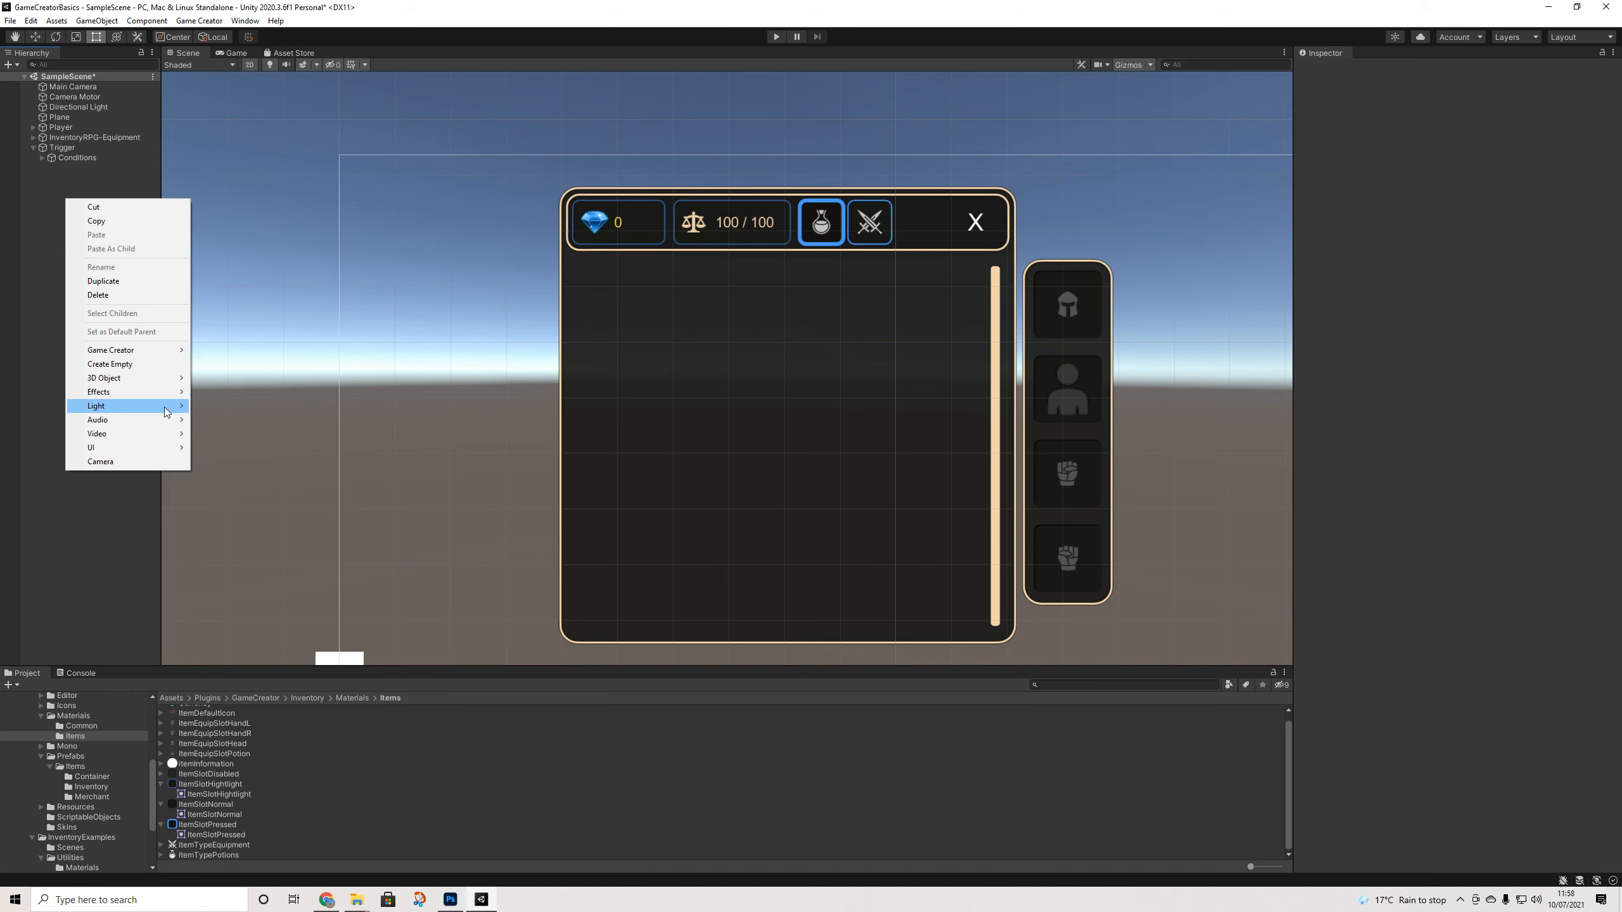
click(105, 138)
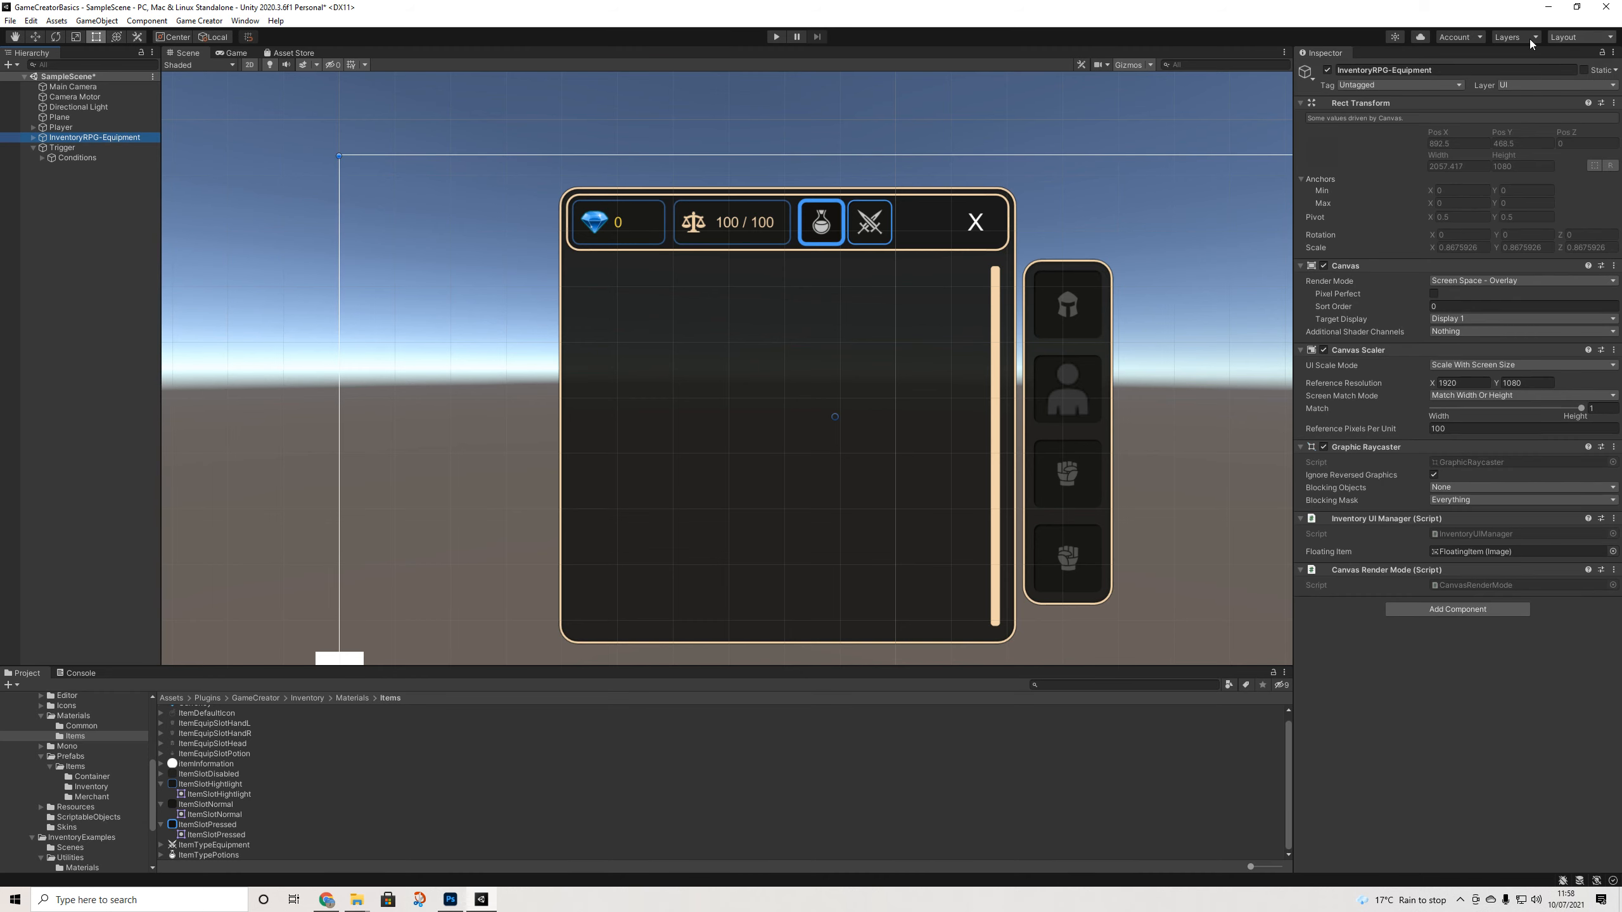
click(1328, 68)
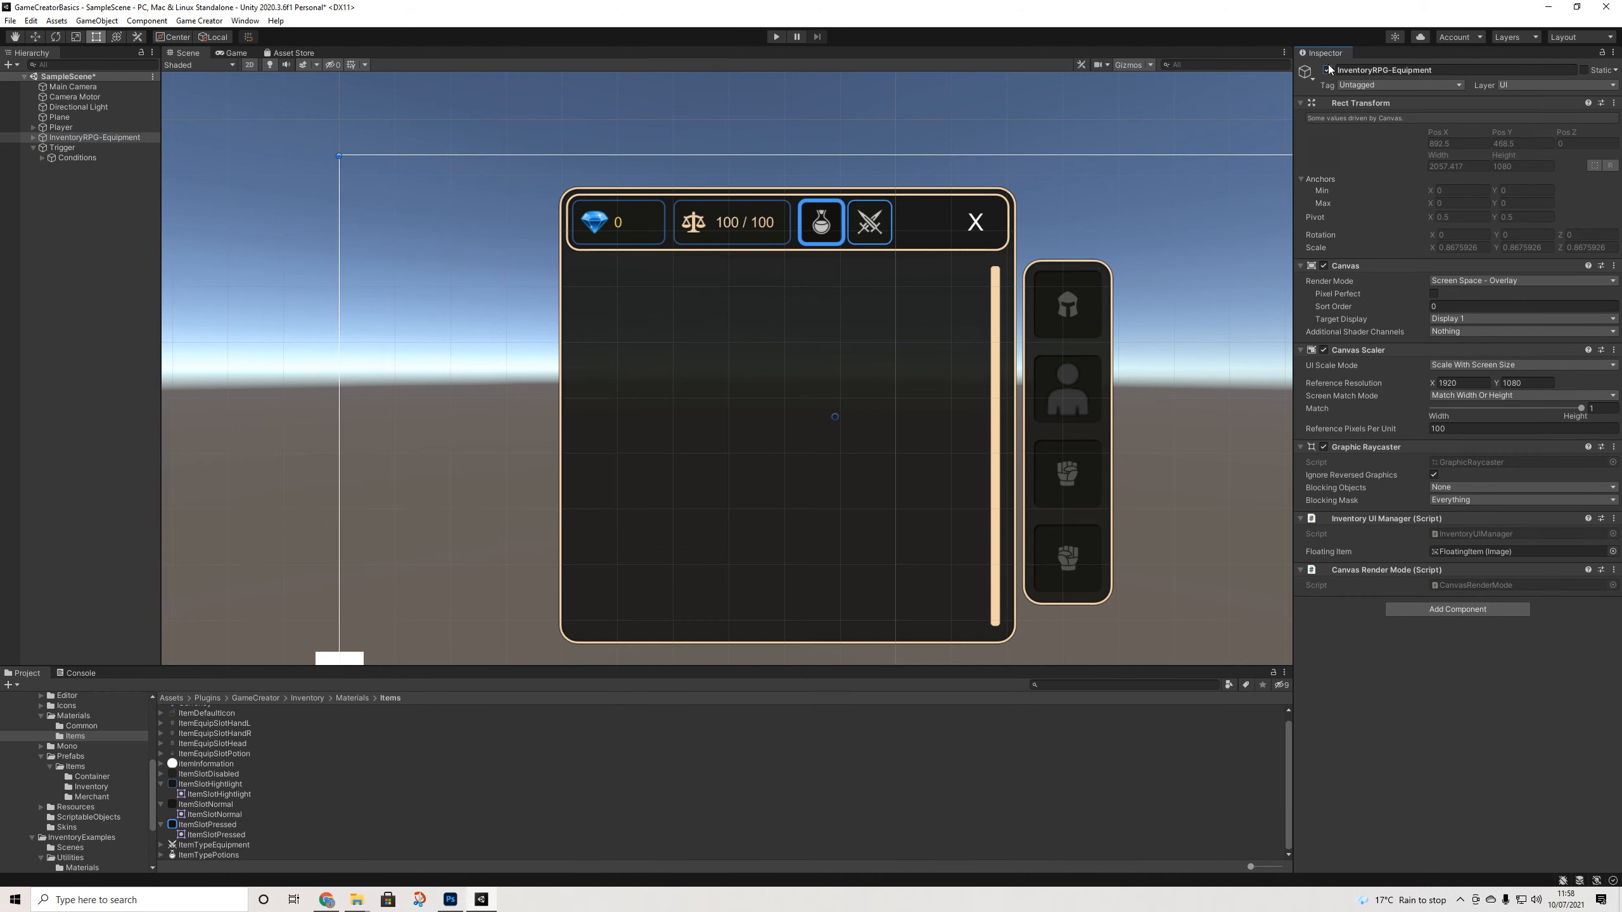
Collapse the existing Trigger and create a second Game Creator Trigger in the scene
click(51, 189)
click(32, 148)
right_click(56, 193)
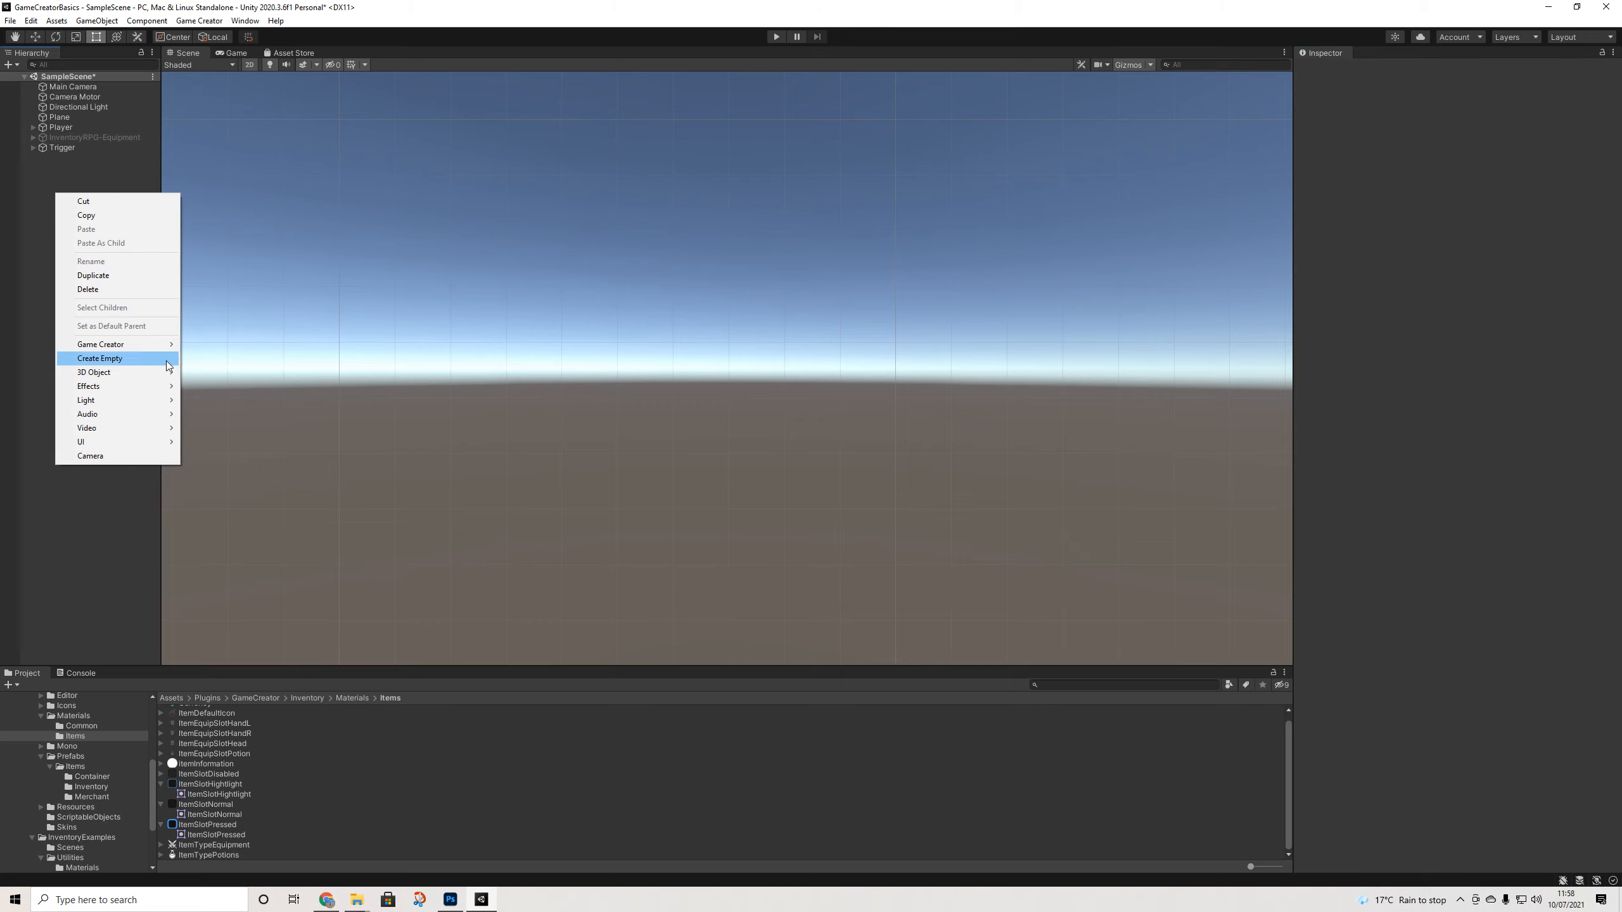
mouse_move(162, 345)
click(215, 418)
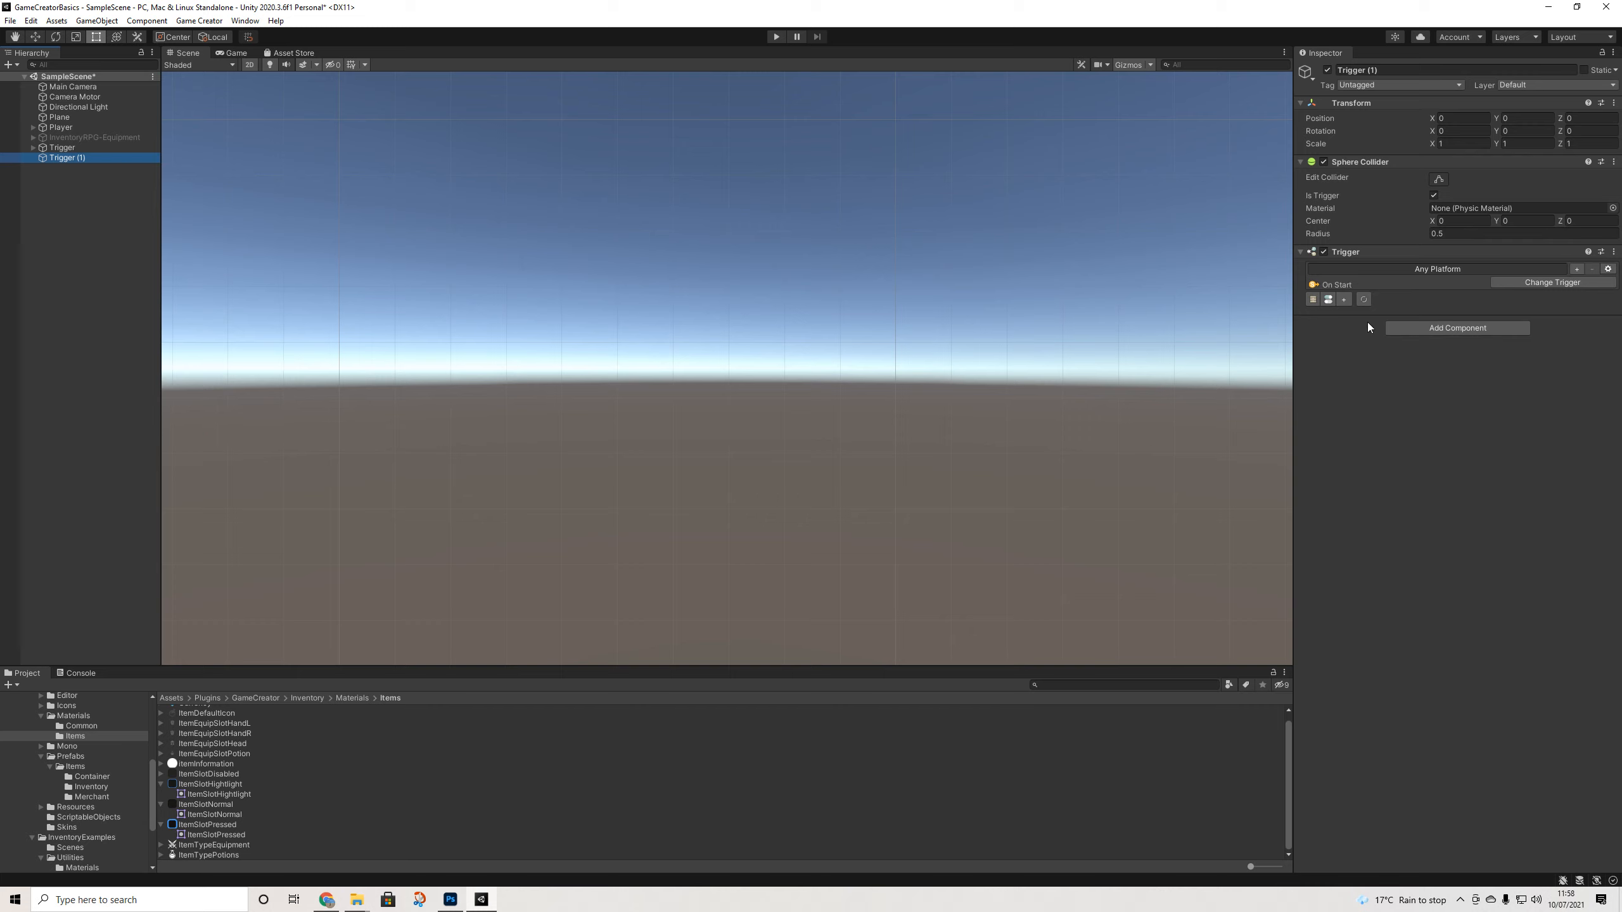
Add an Actions component to Trigger (1) and link it to the On Start trigger
click(1418, 324)
text(act)
click(1408, 373)
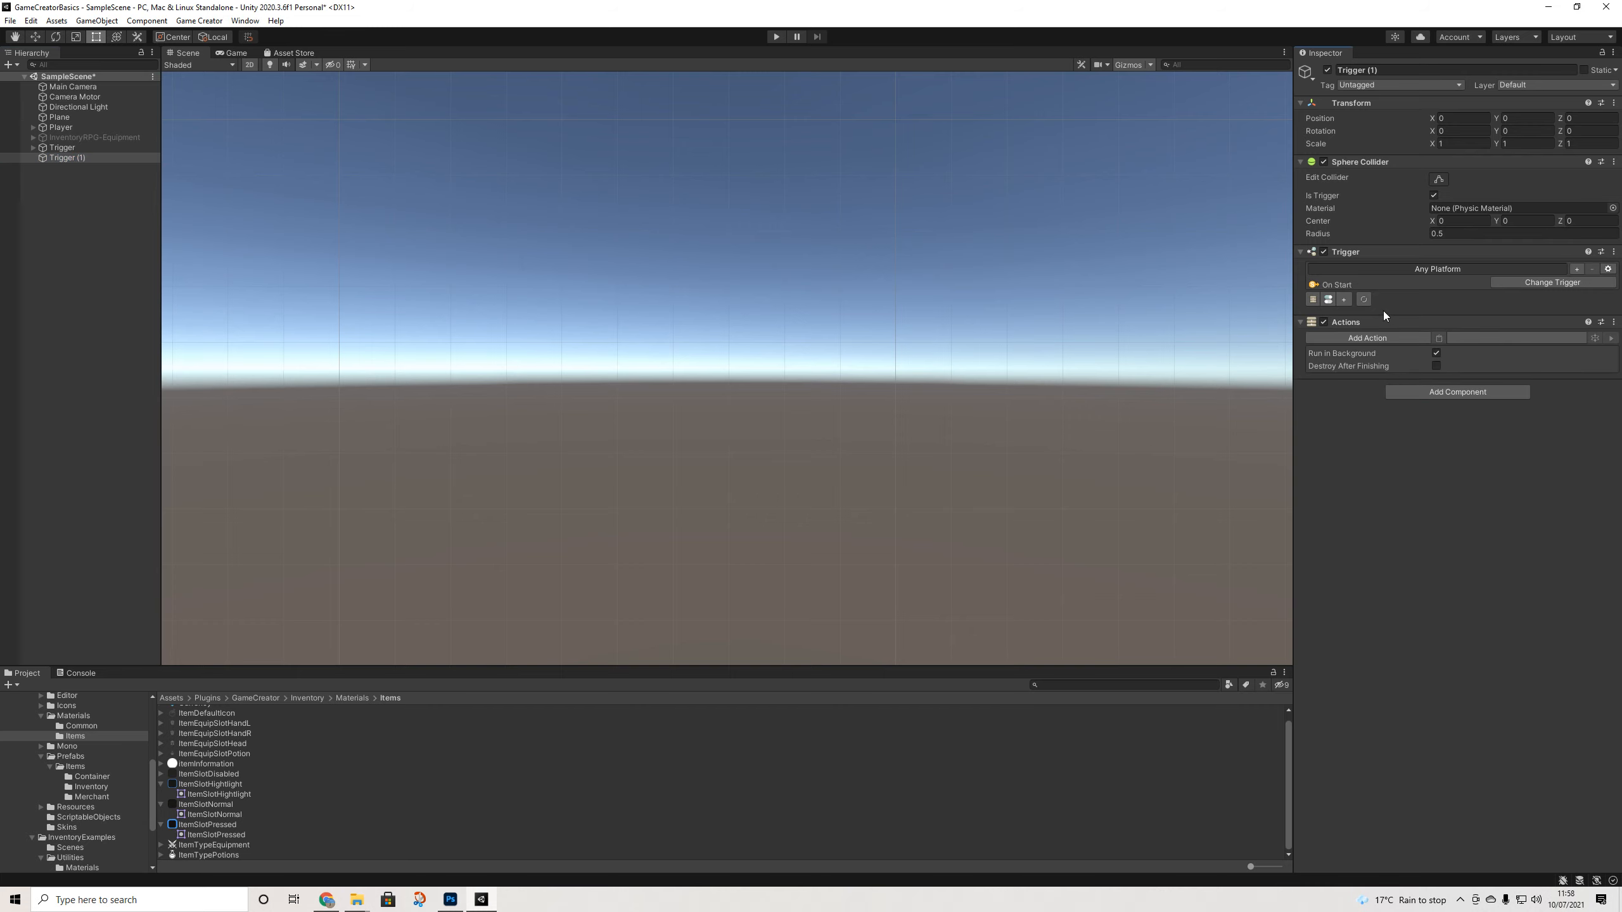
click(1345, 299)
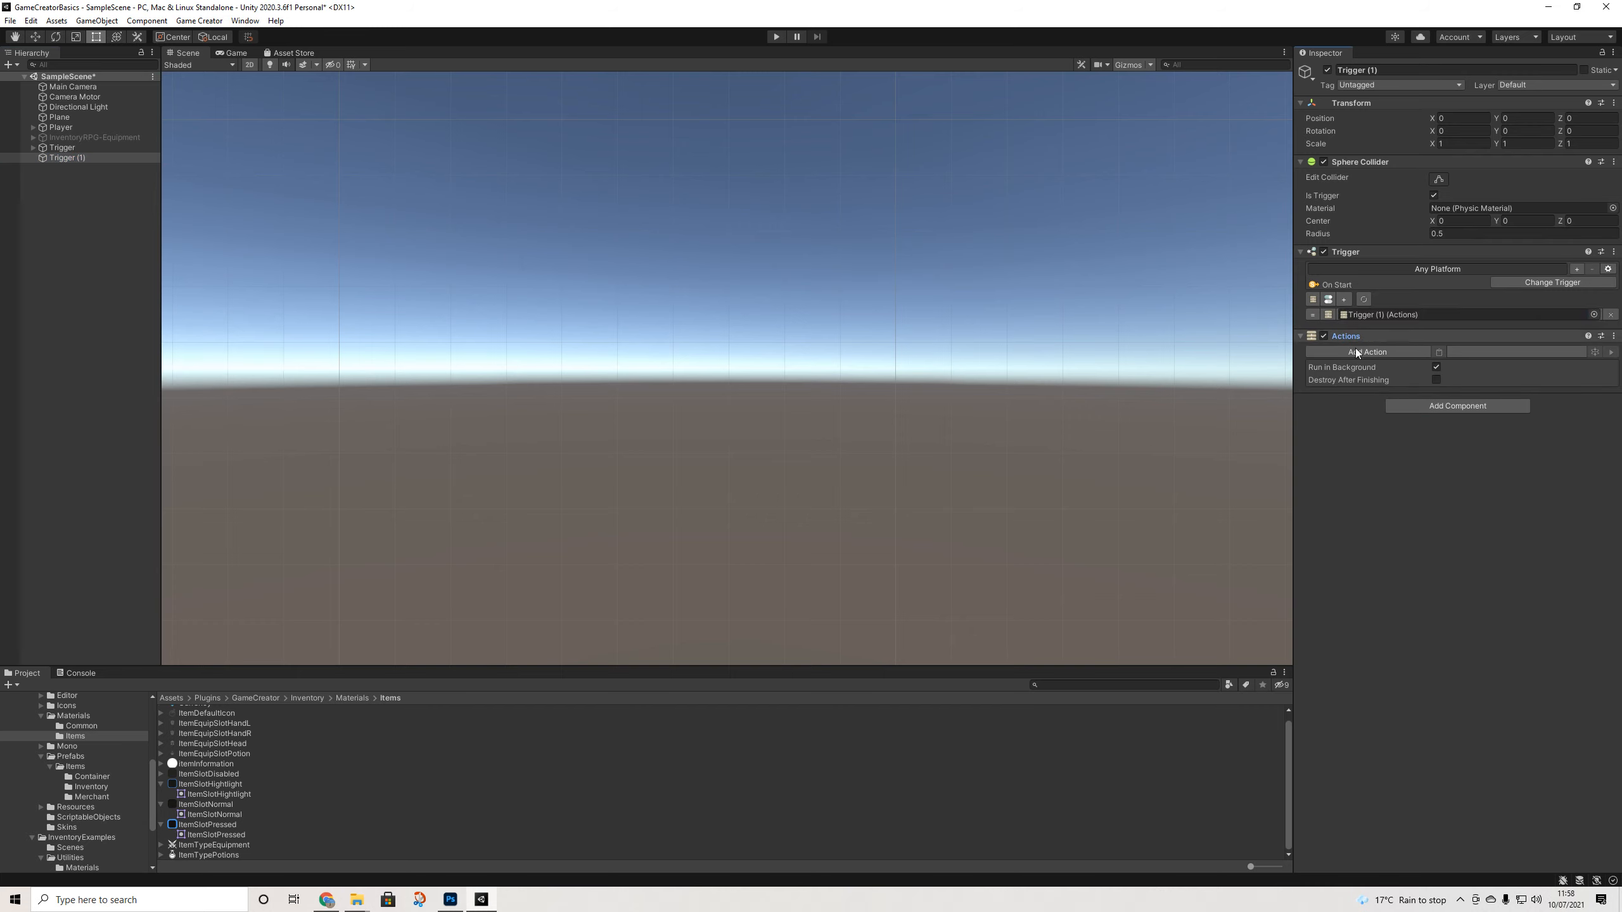
Add an Inventory Item action to the Actions of Trigger (1) that adds the Hat item
click(1359, 353)
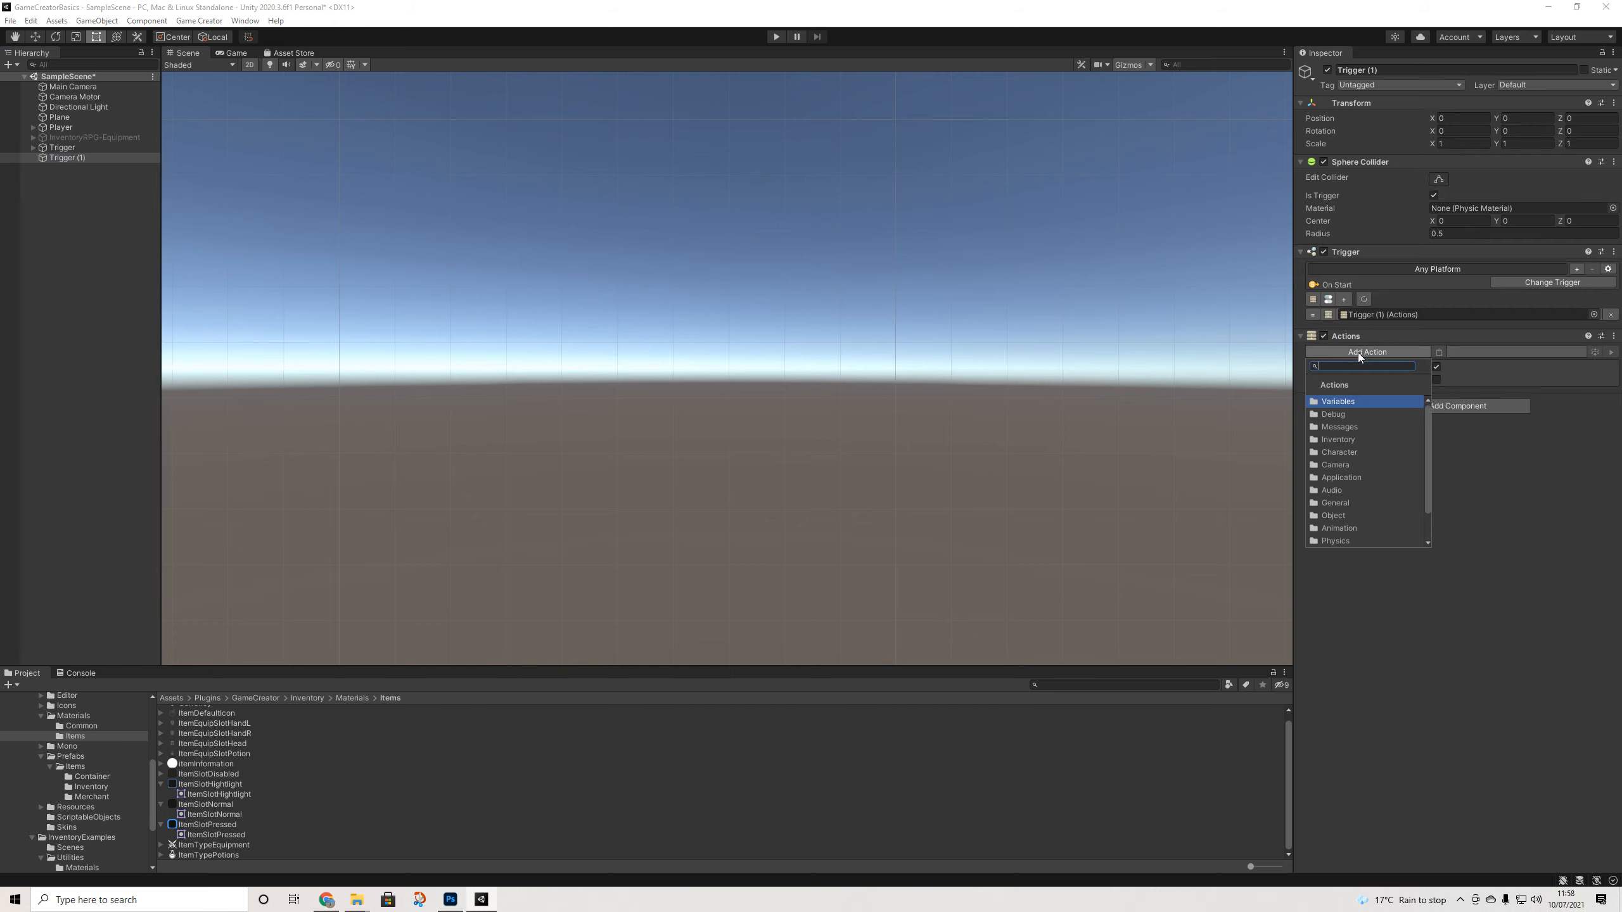
click(1335, 439)
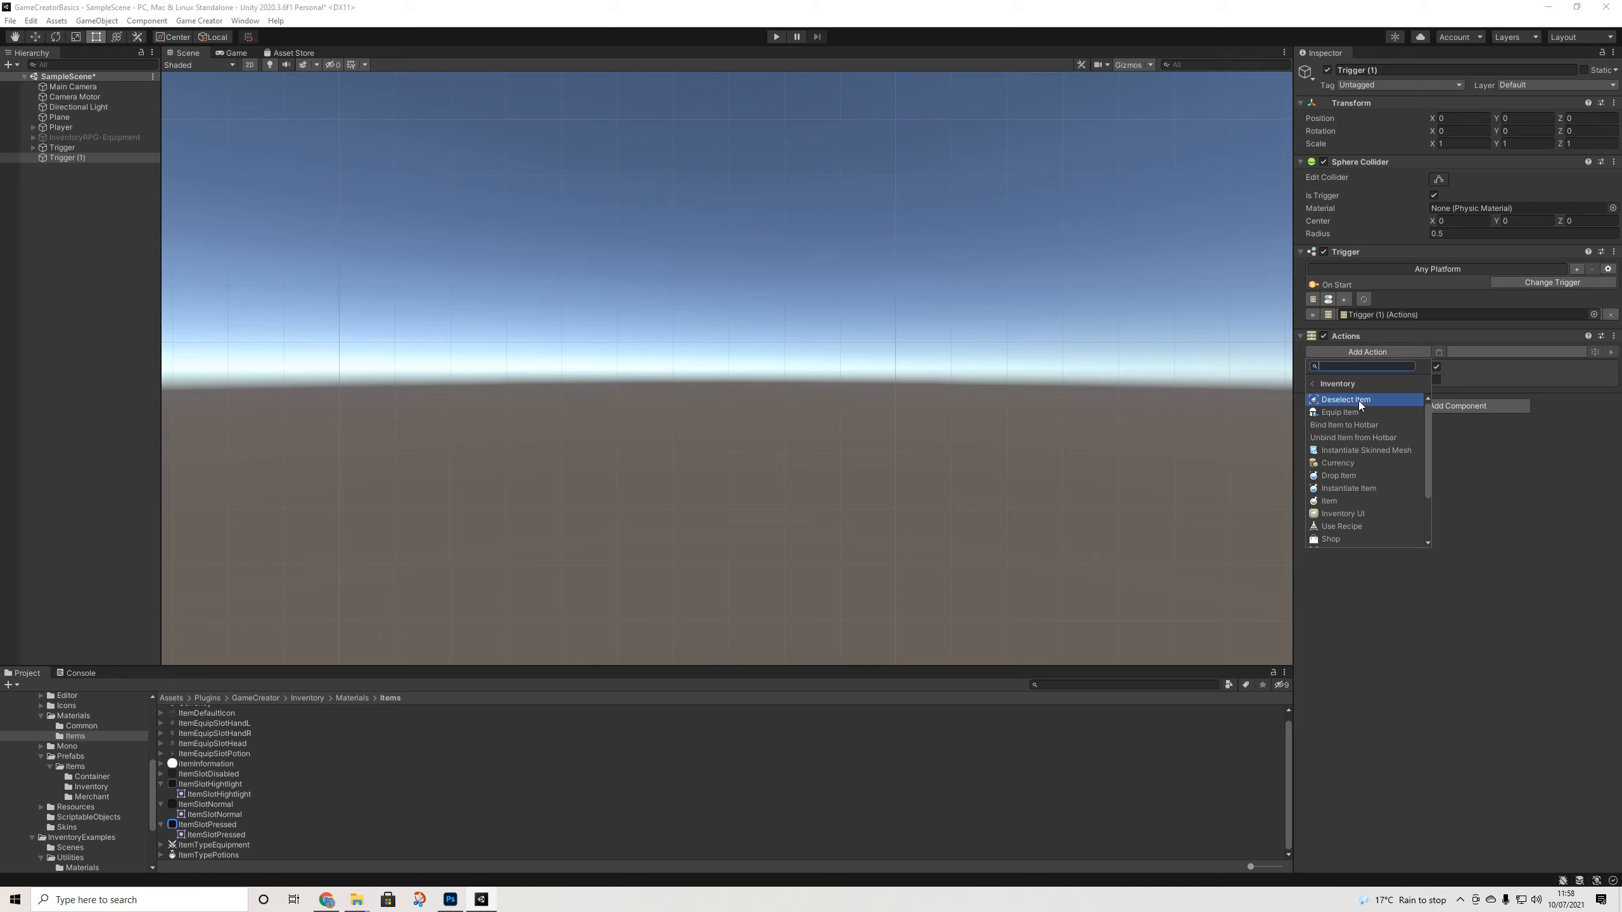
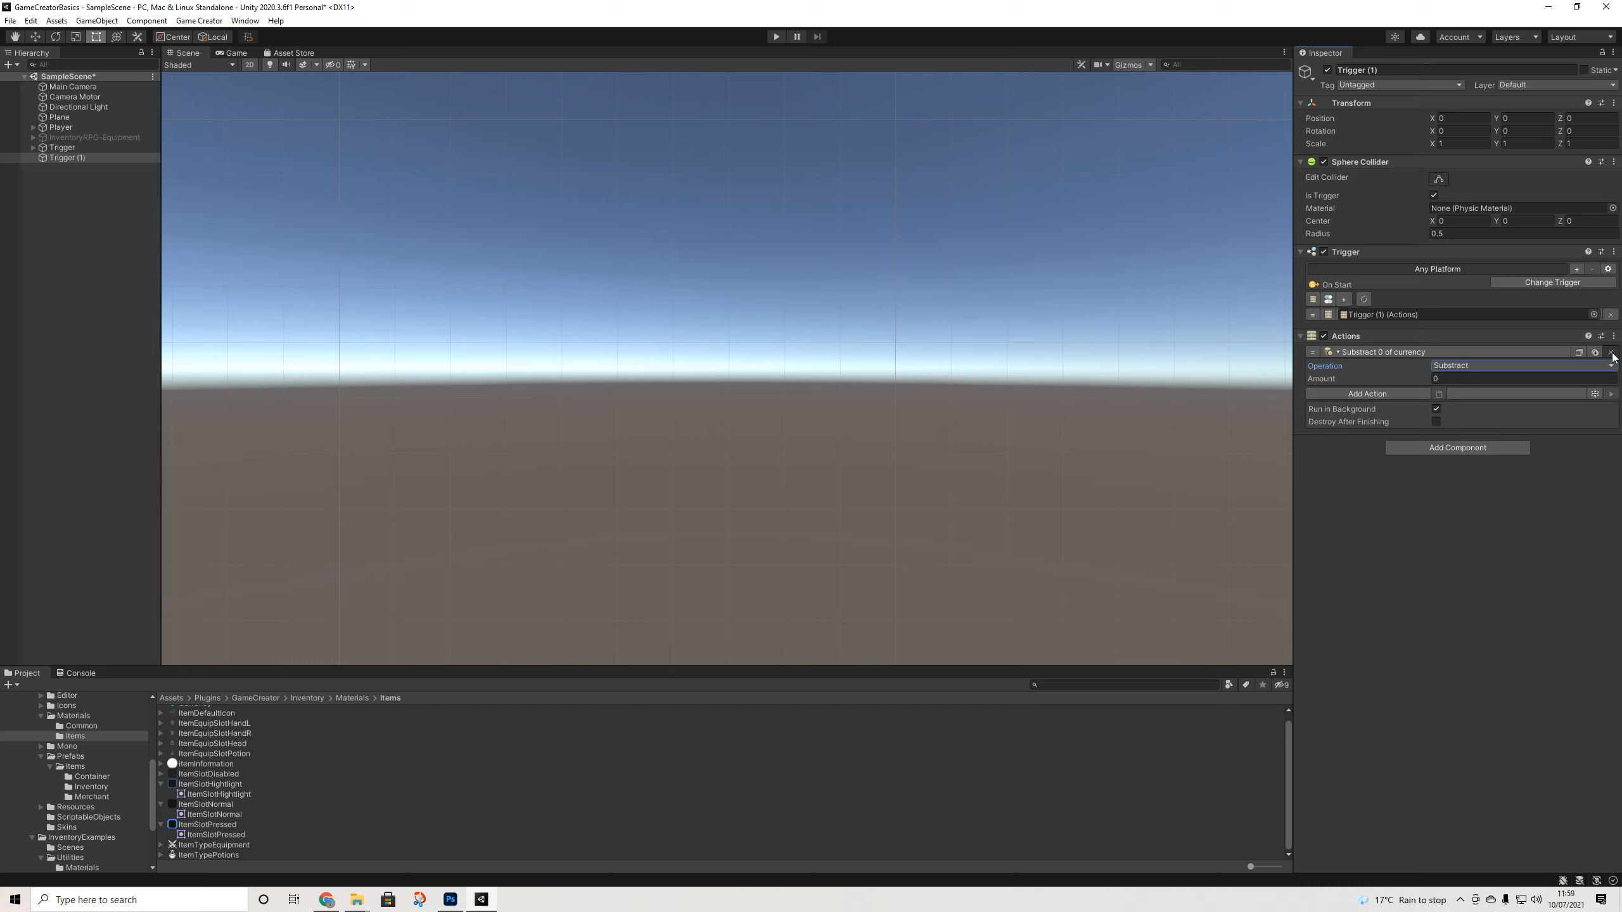
click(1367, 352)
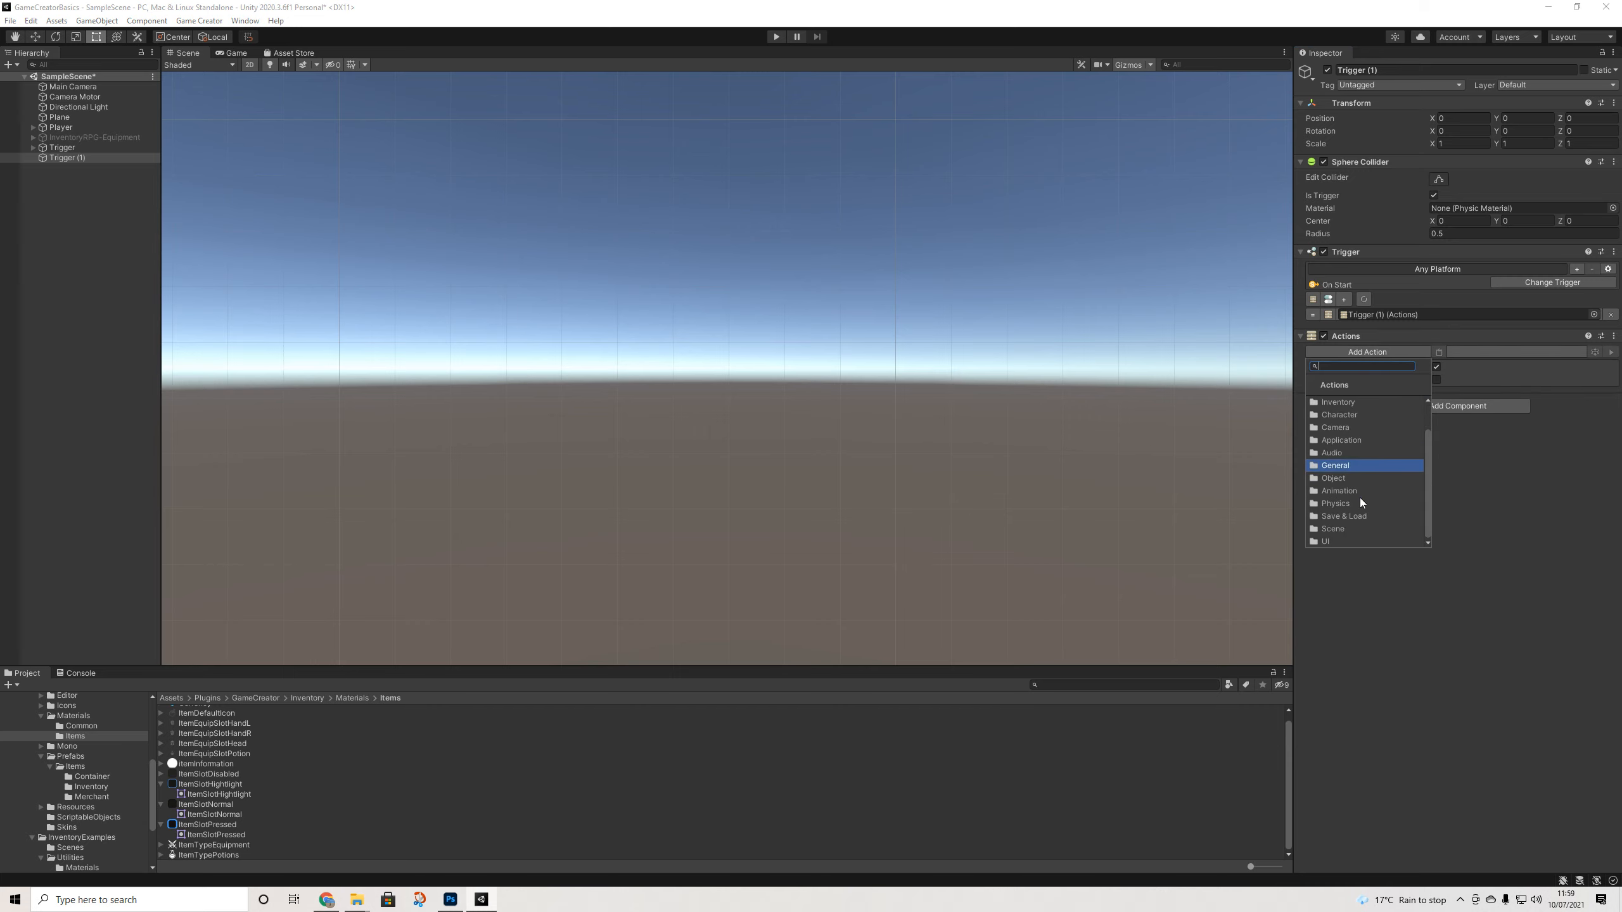
click(1338, 439)
scroll(1340, 415, down, 1)
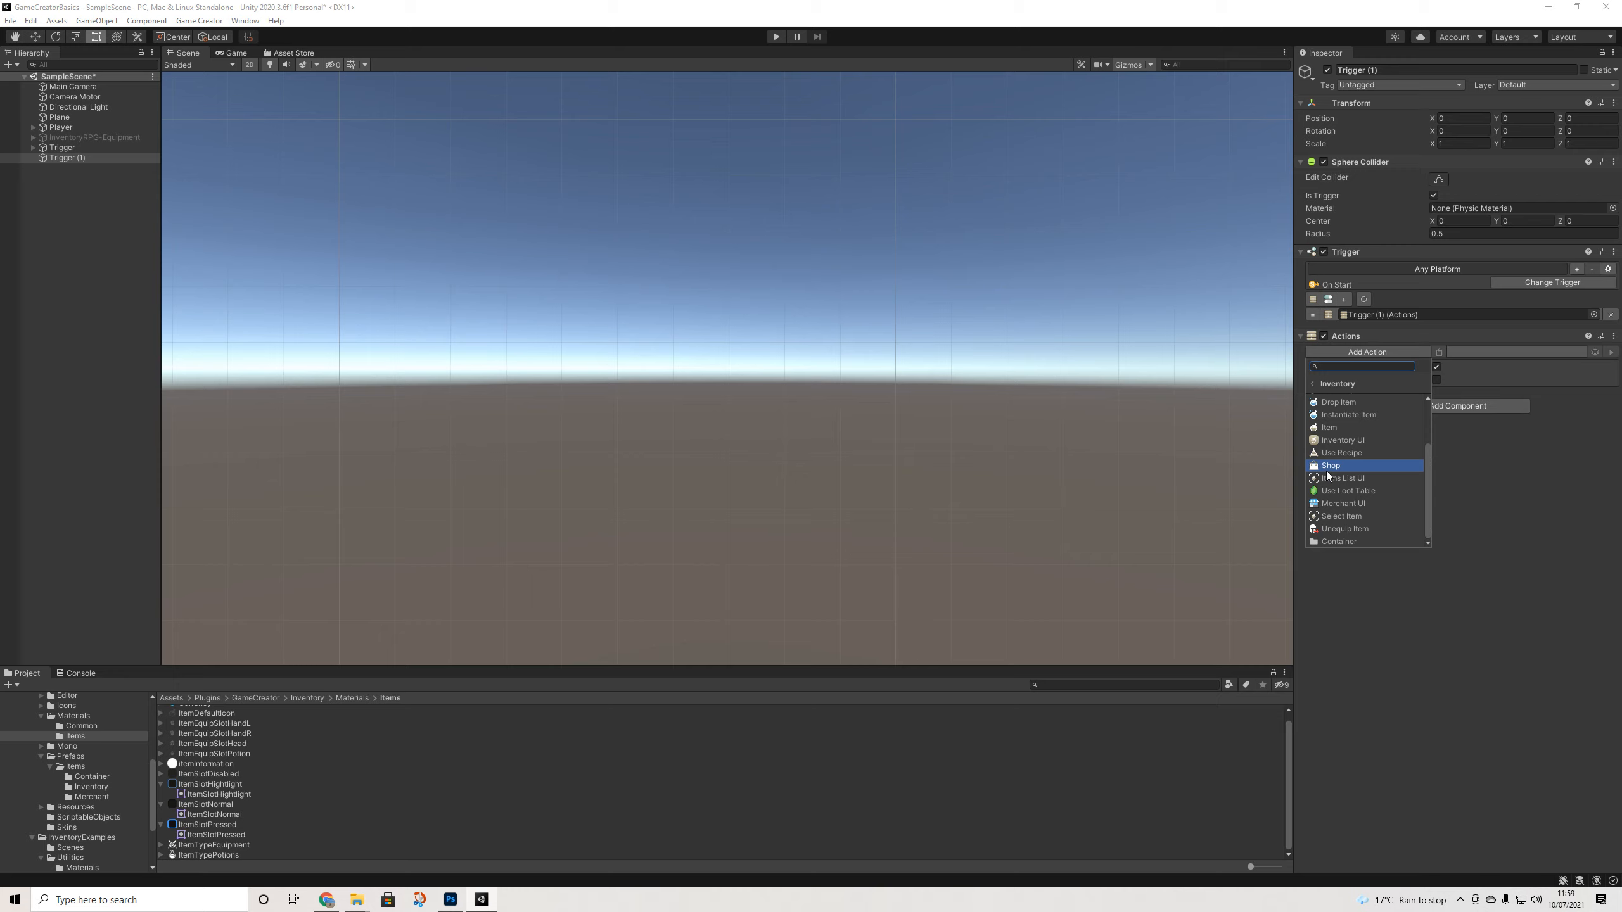
scroll(1341, 504, up, 2)
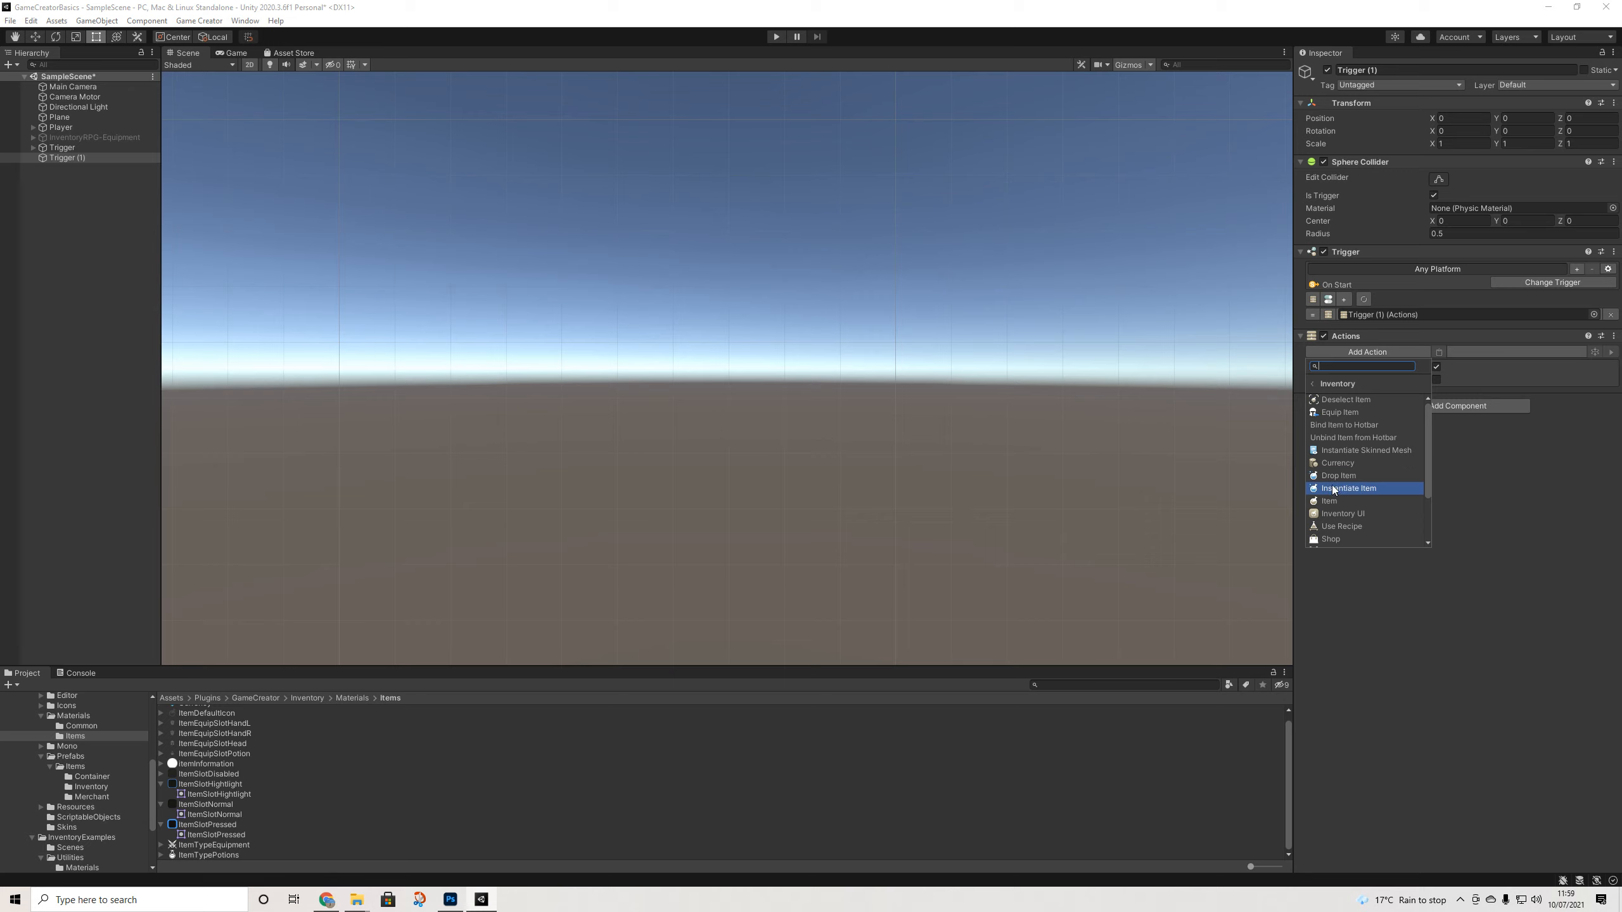
scroll(1333, 489, down, 2)
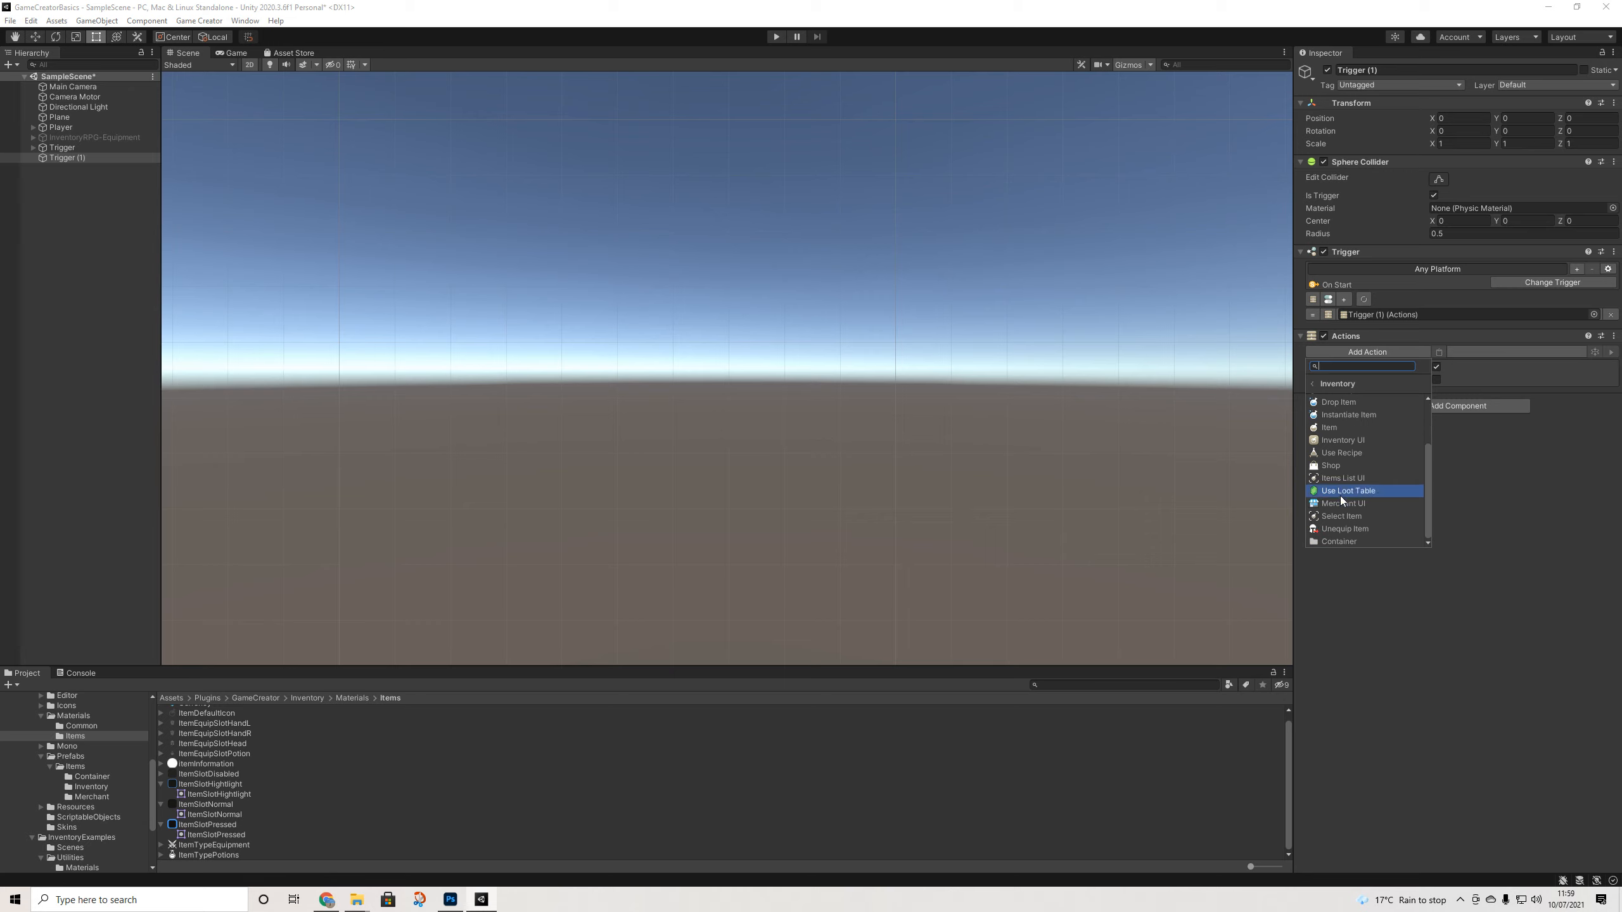
scroll(1343, 498, up, 2)
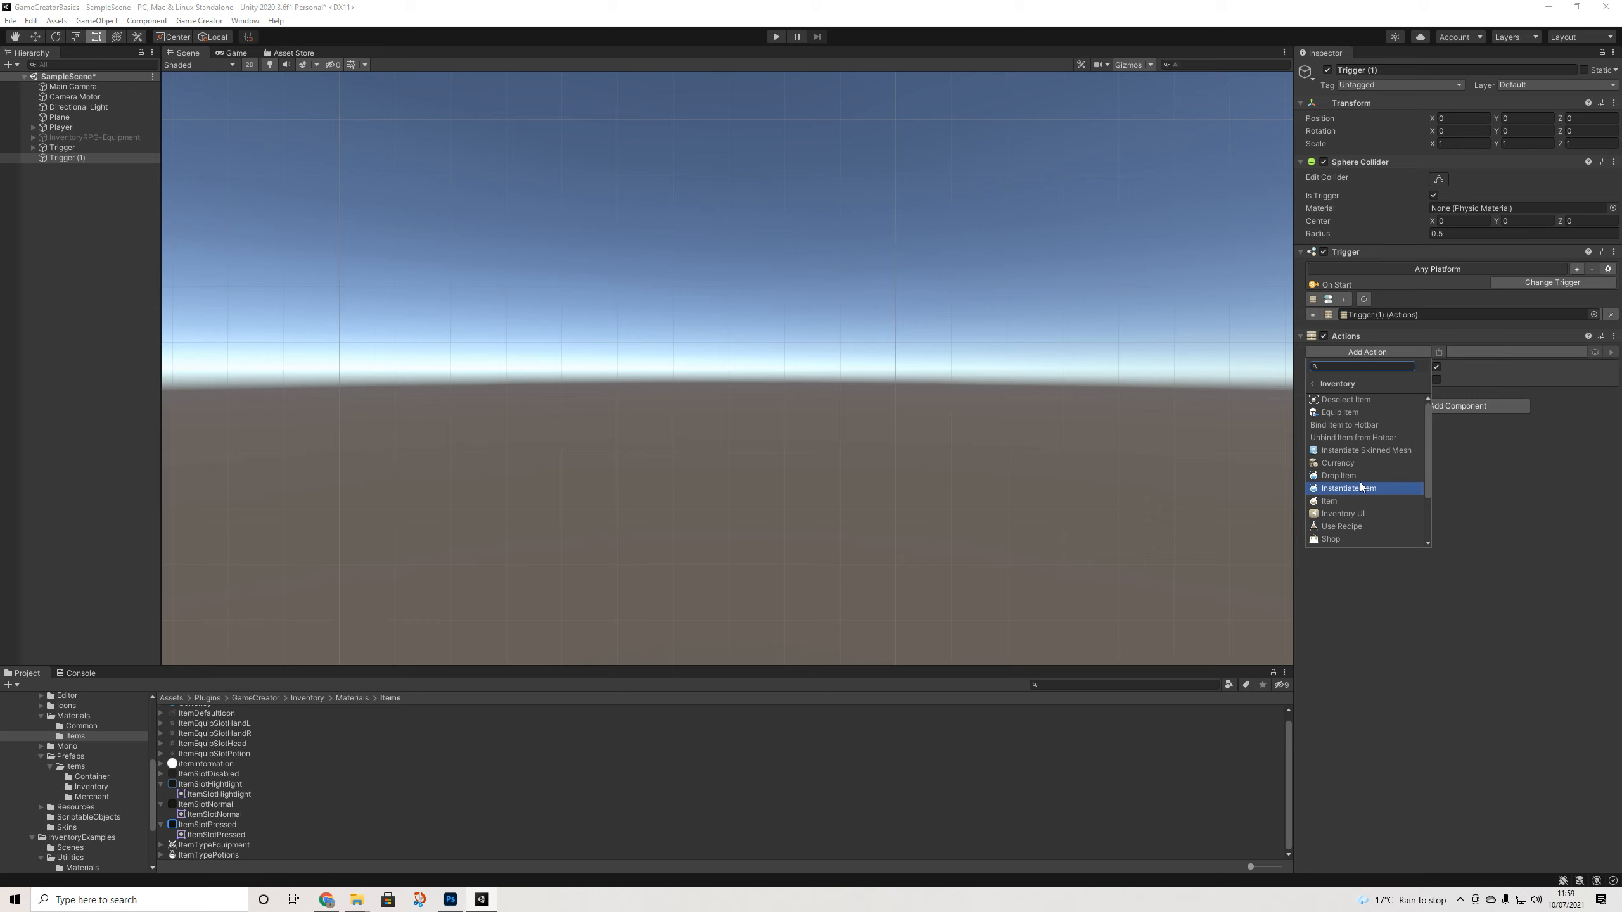
click(1334, 503)
click(1456, 378)
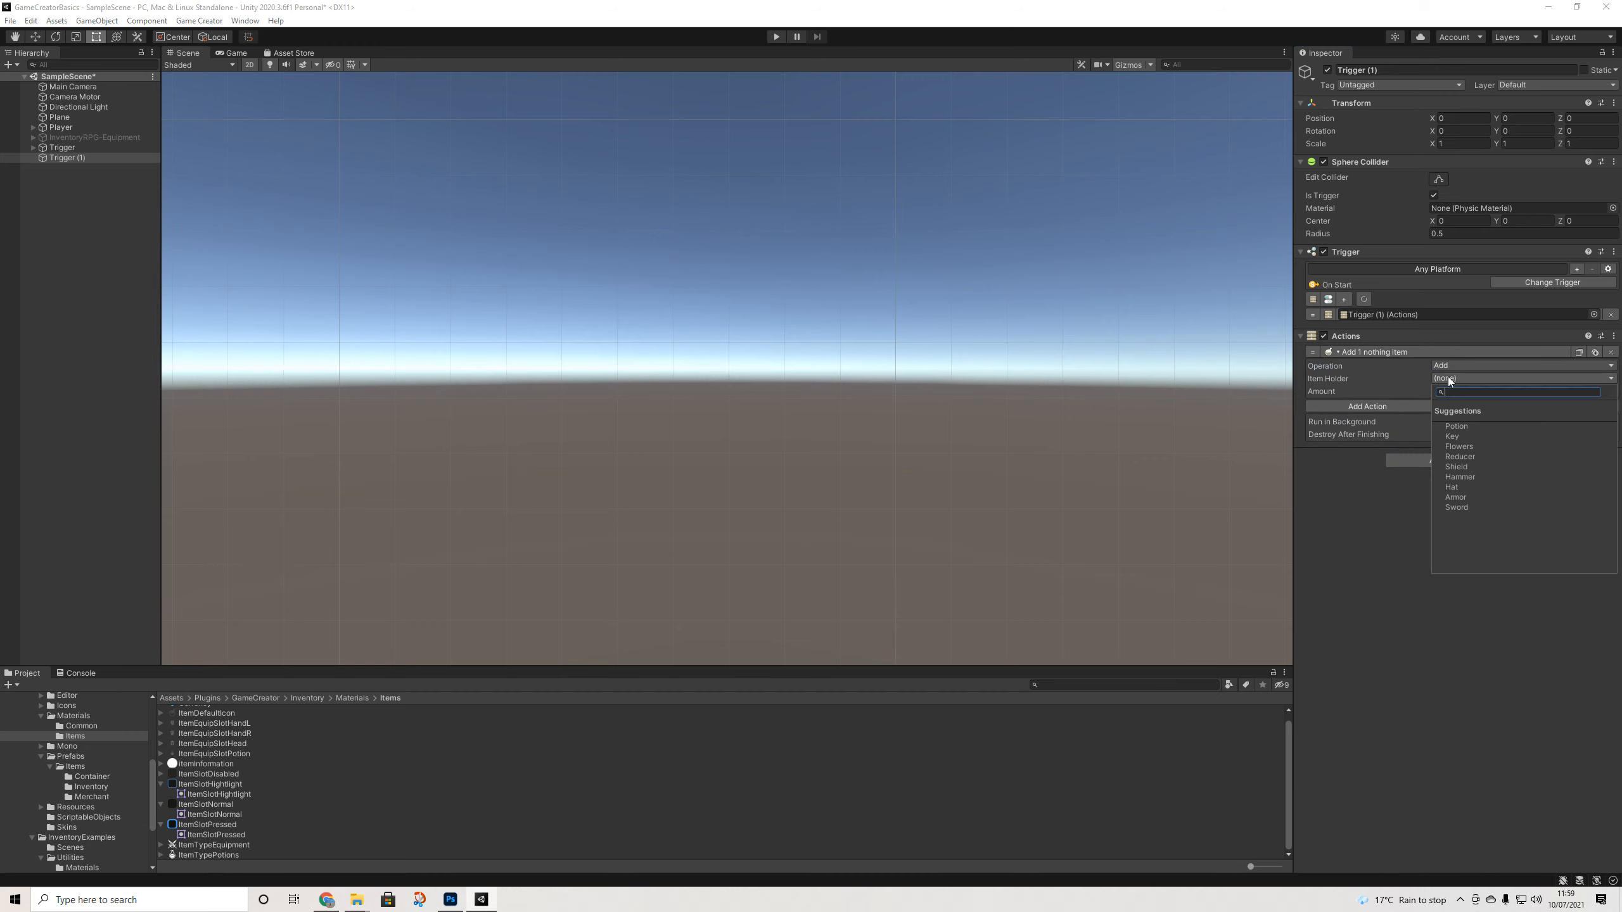
click(1459, 487)
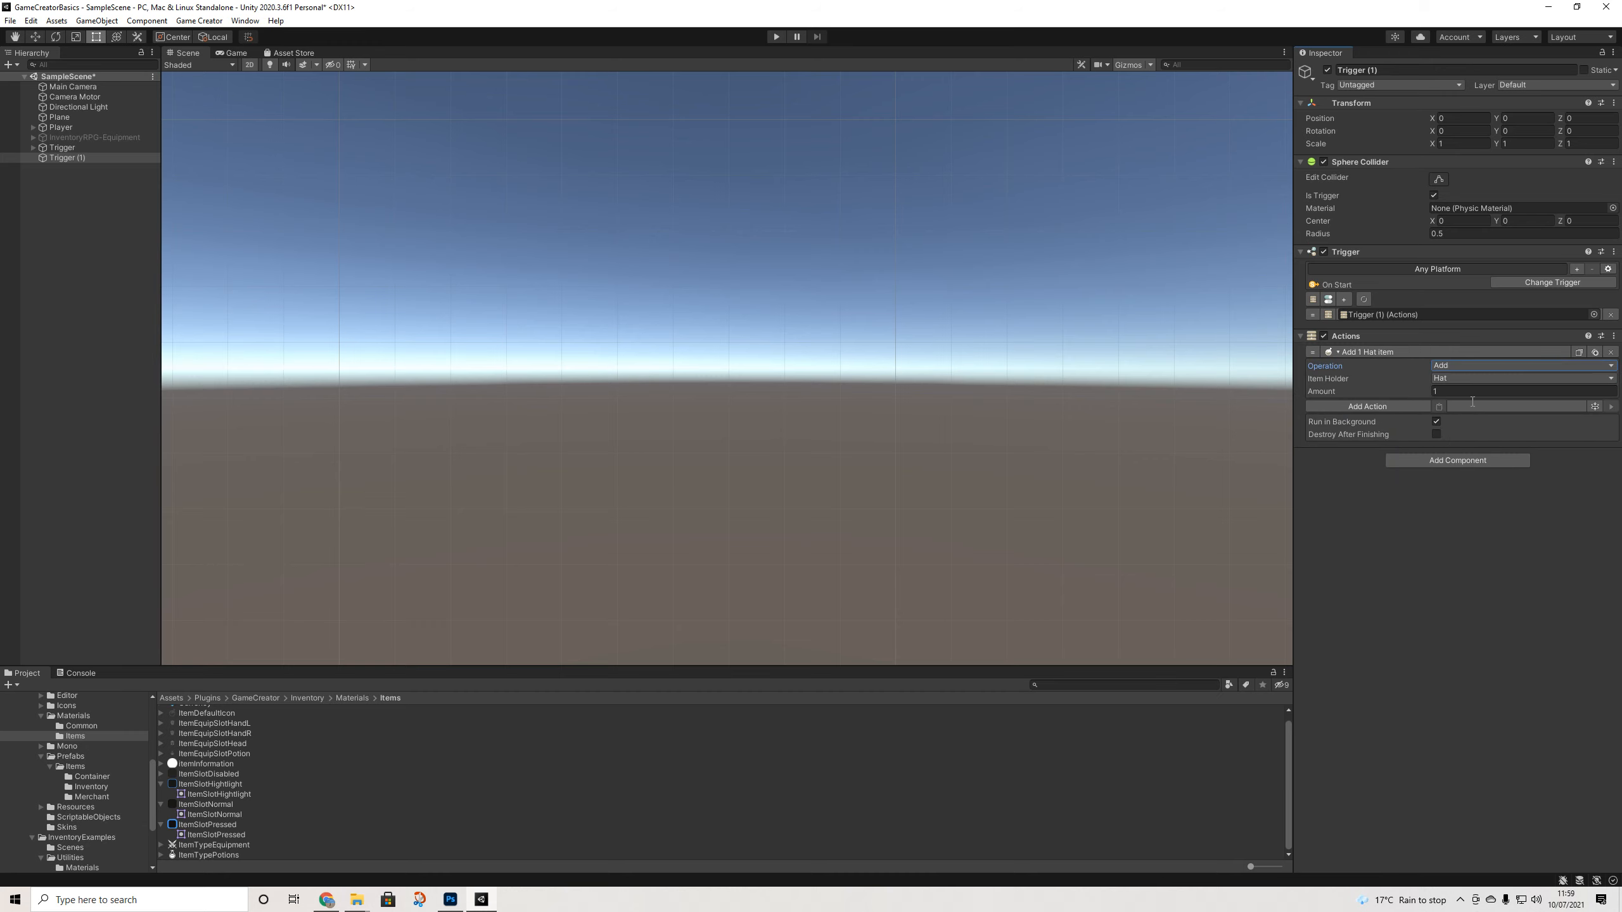
Duplicate the Add Item action twice, setting the Item Holder of the copies to Sword and Shield
click(1595, 352)
click(1469, 433)
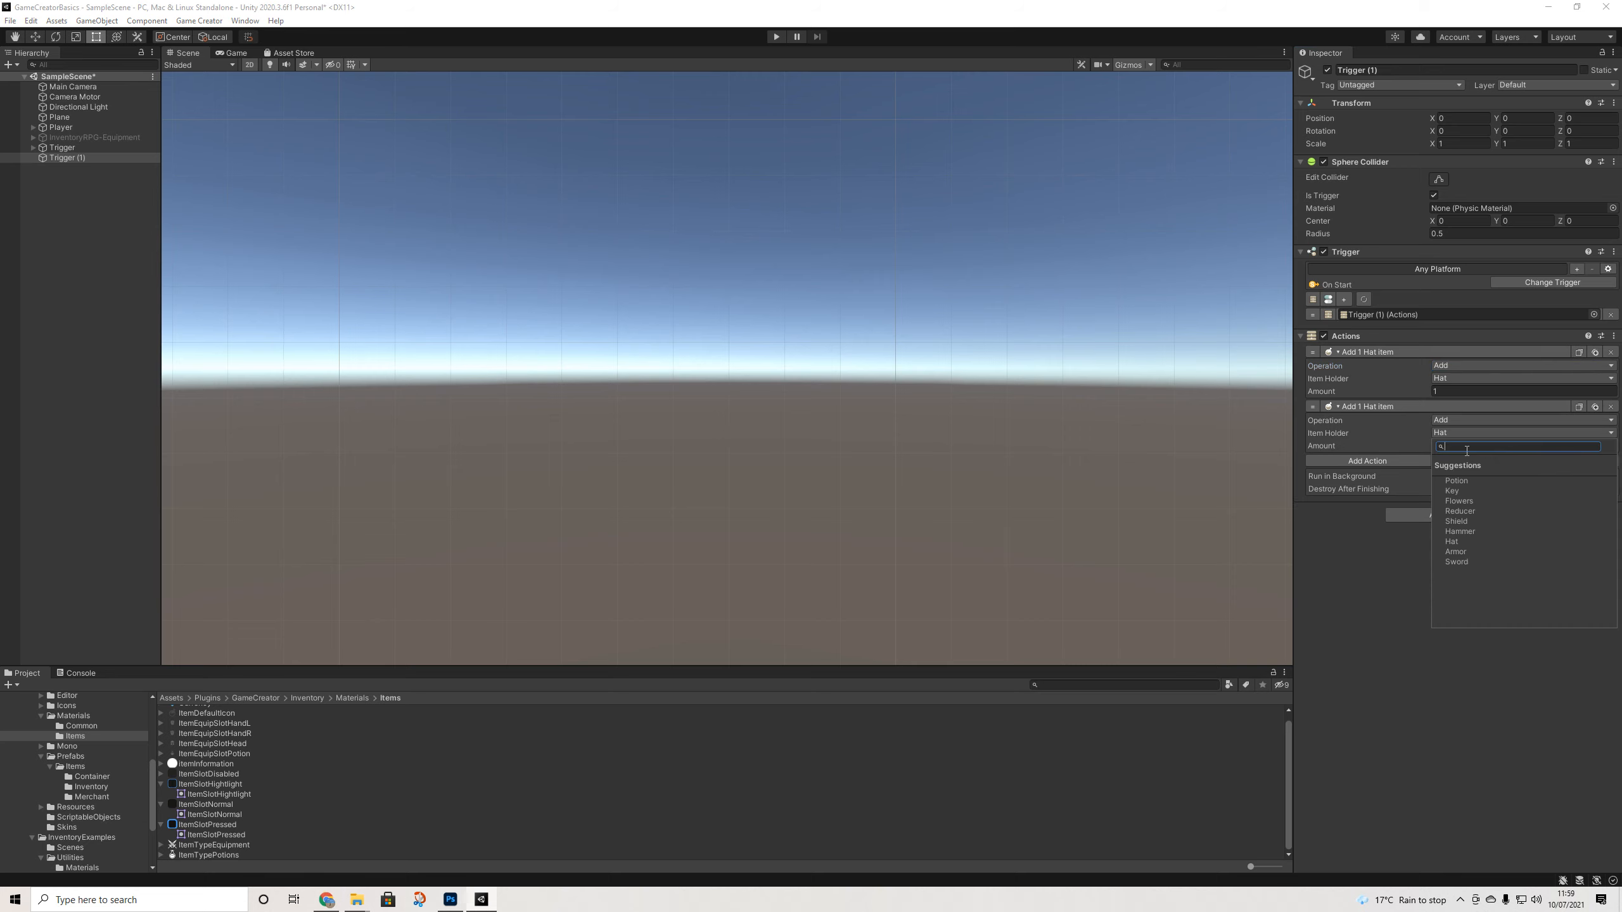
click(1467, 564)
click(1596, 406)
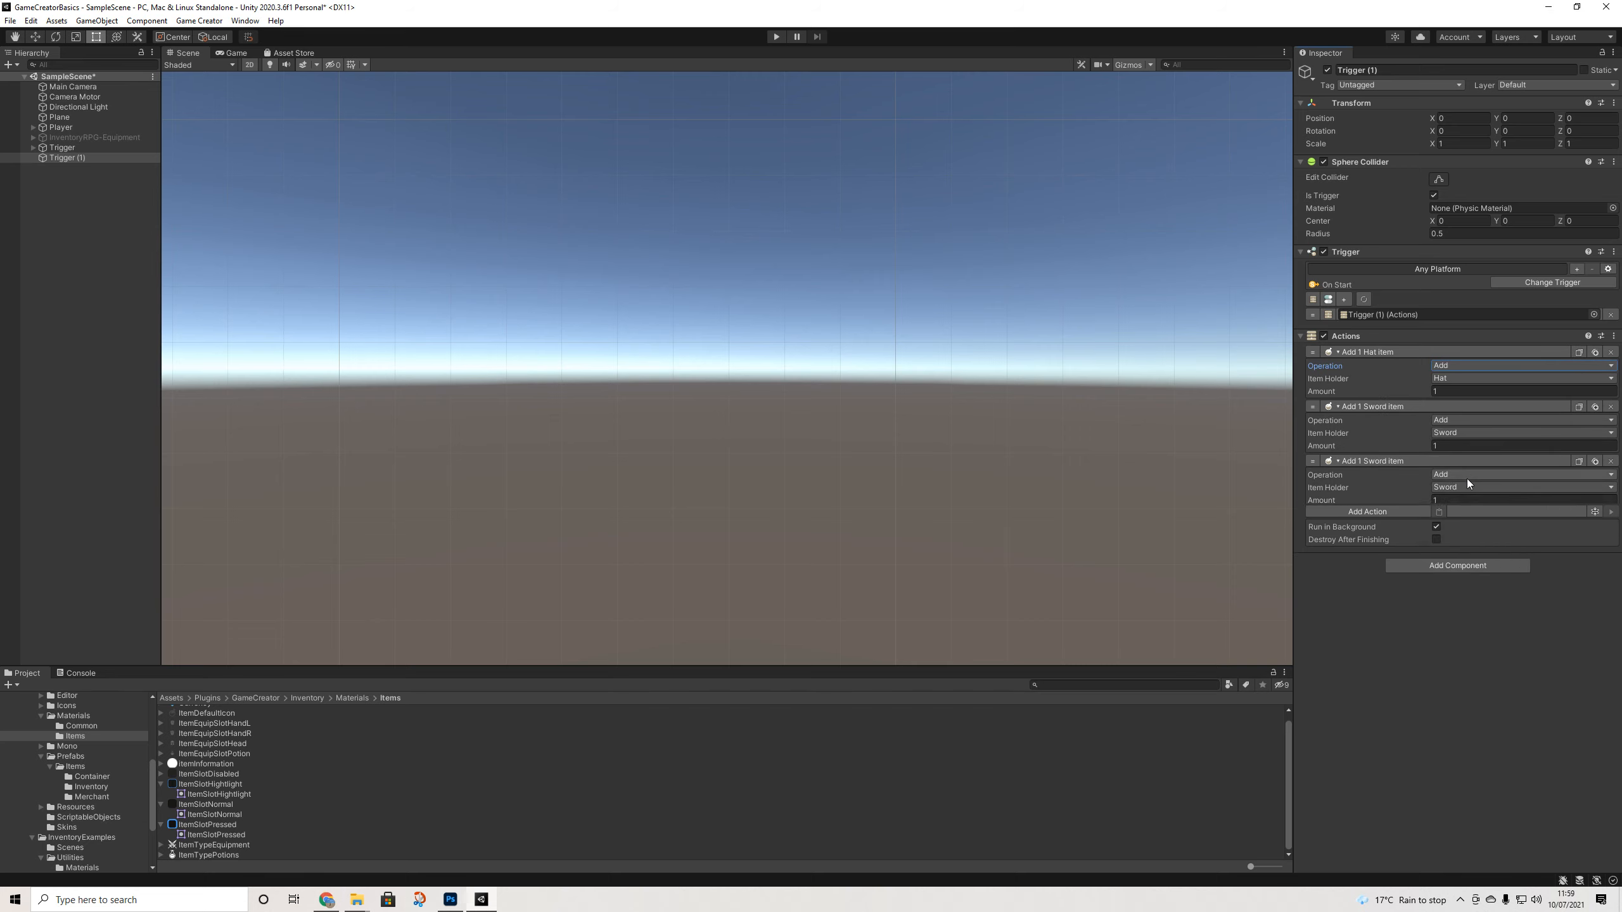
click(1463, 487)
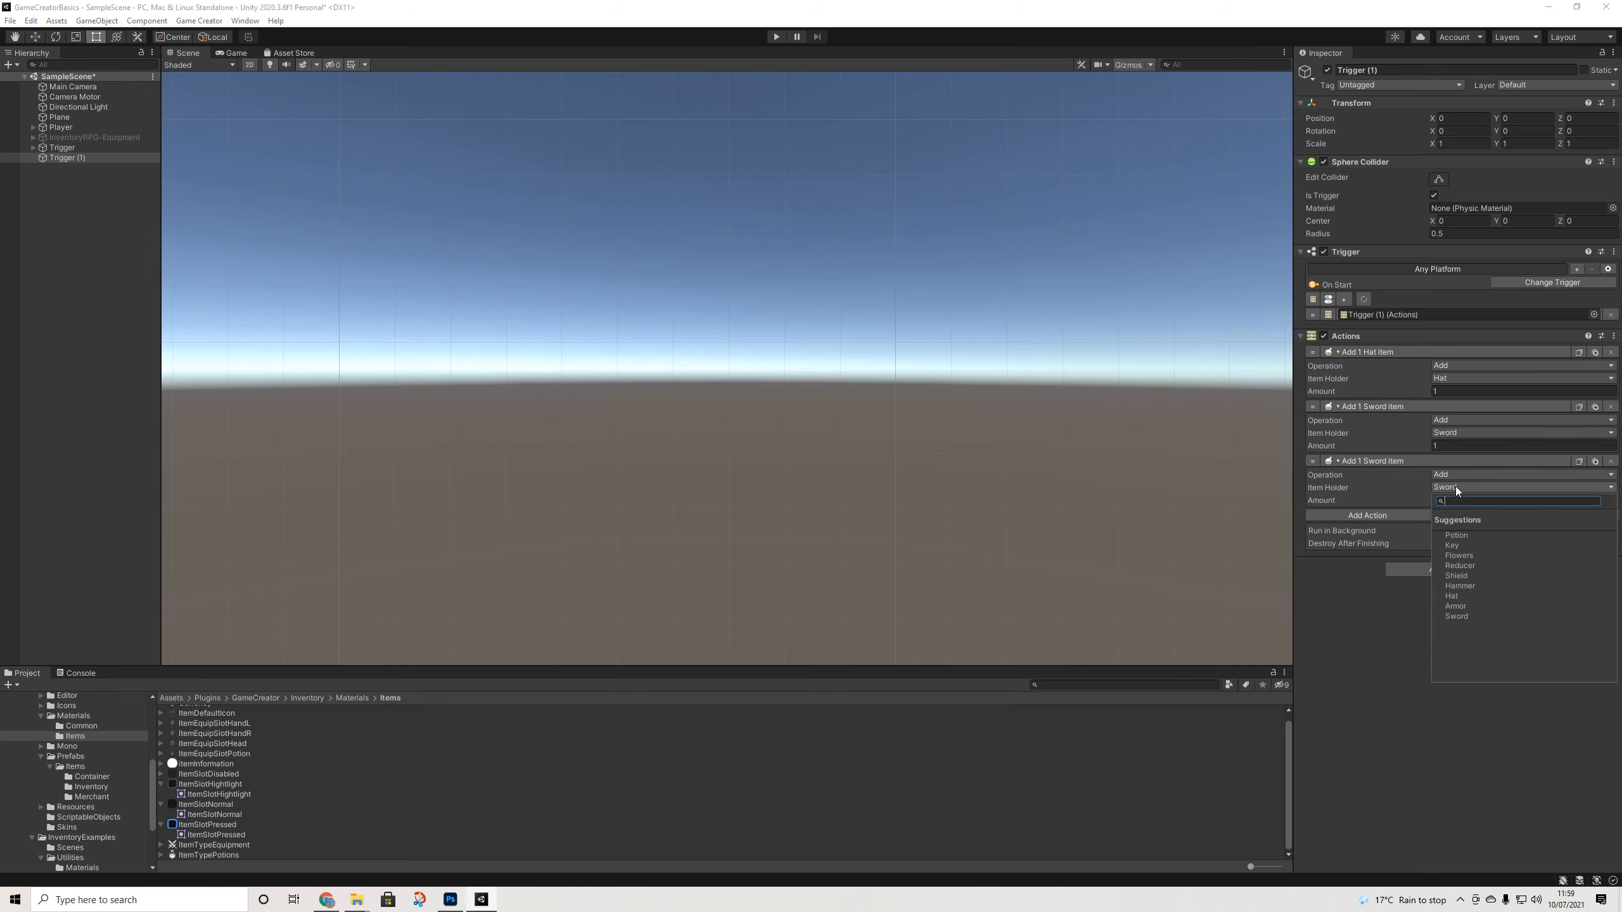
click(1460, 575)
Duplicate the Shield action and set the copy's Item Holder to Armor
click(1596, 462)
click(1449, 543)
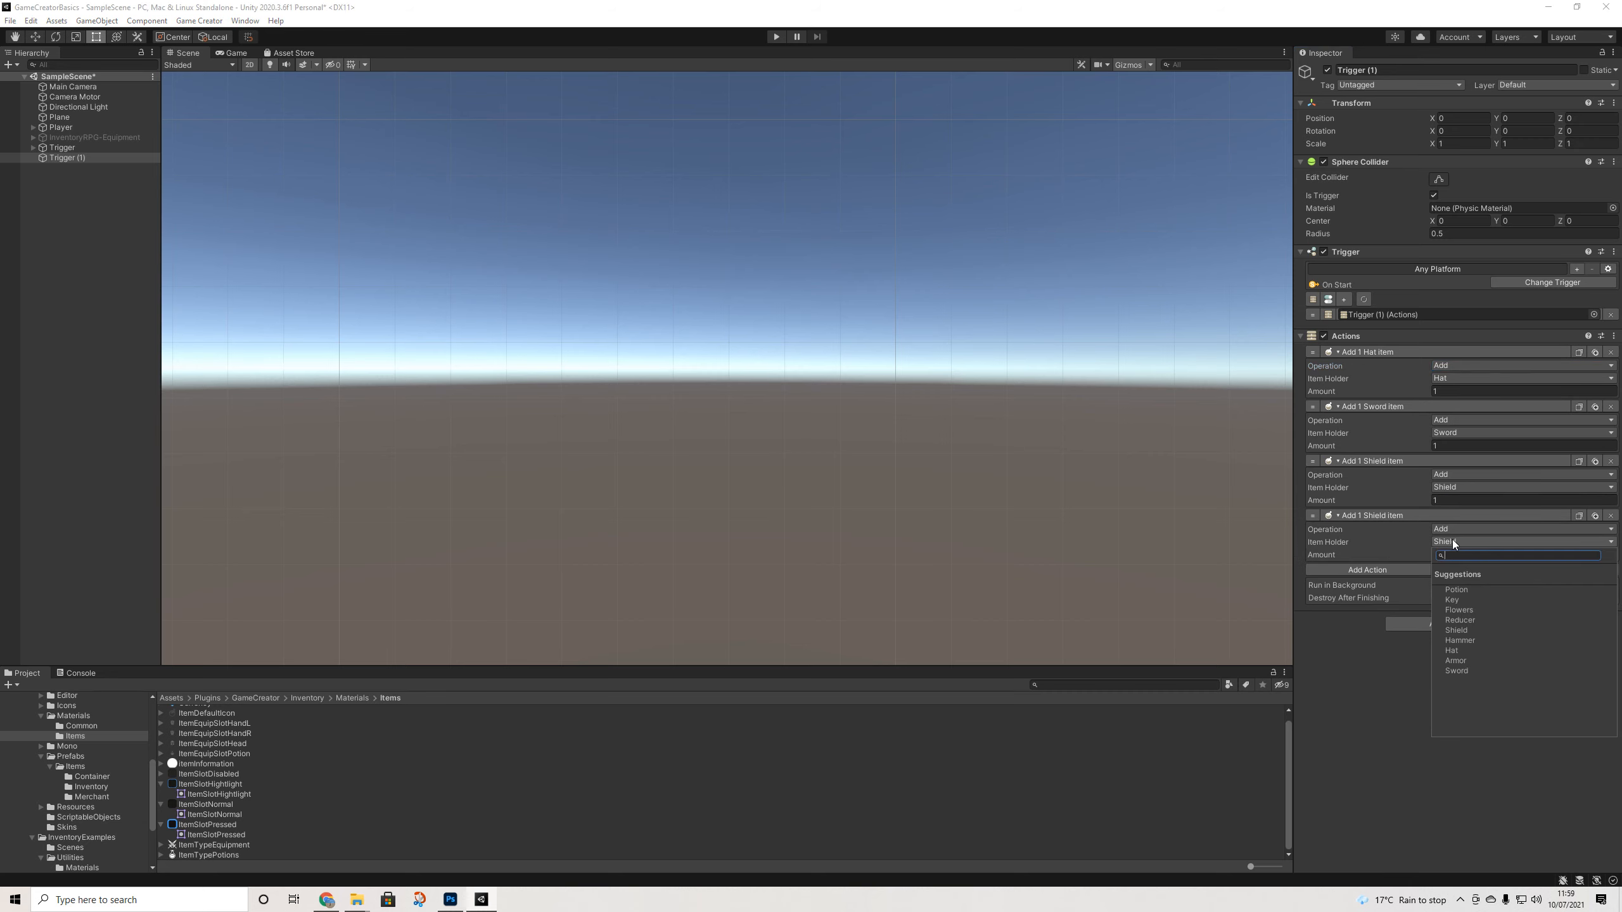
click(1459, 666)
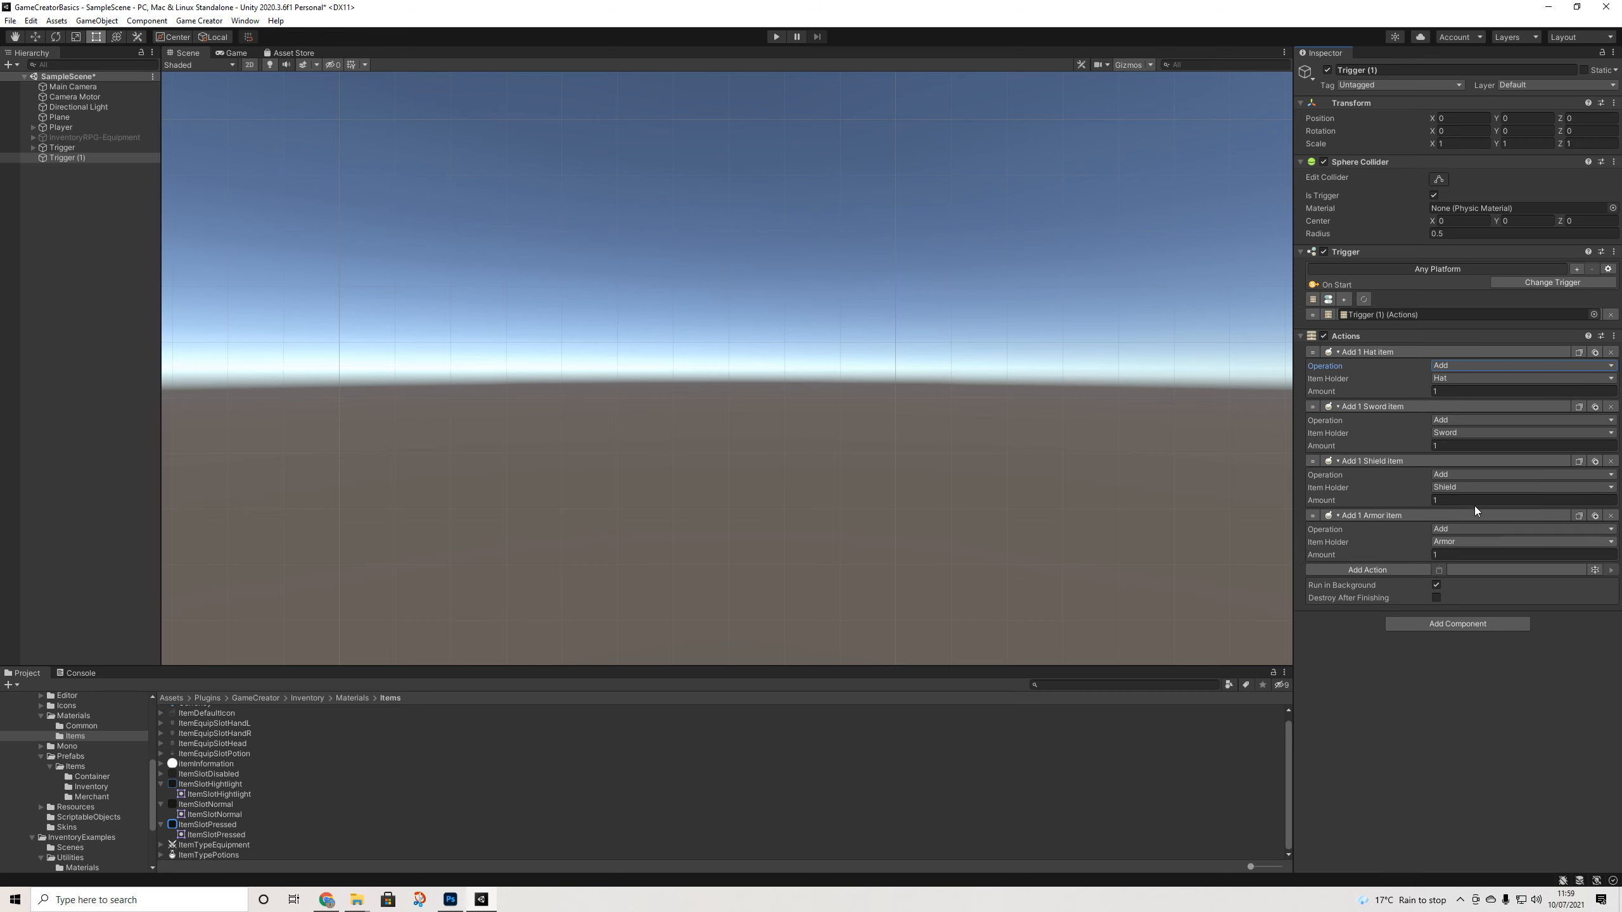
scroll(880, 256, down, 1)
Run the game and compare the potions and equipment categories of the inventory, ending on equipment
click(776, 36)
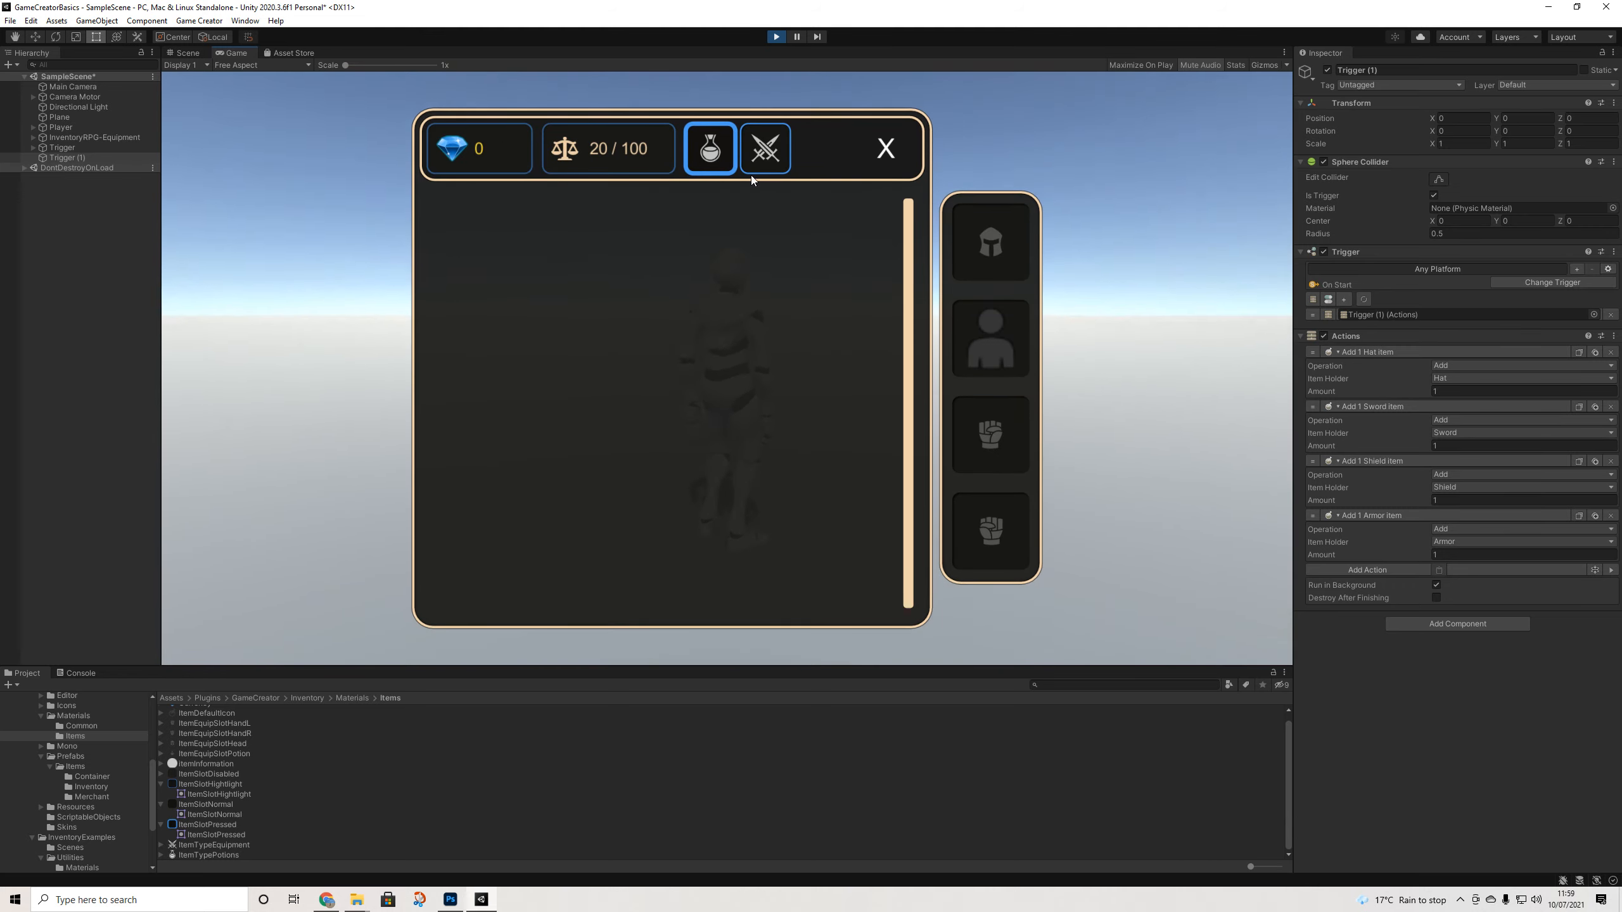
click(749, 157)
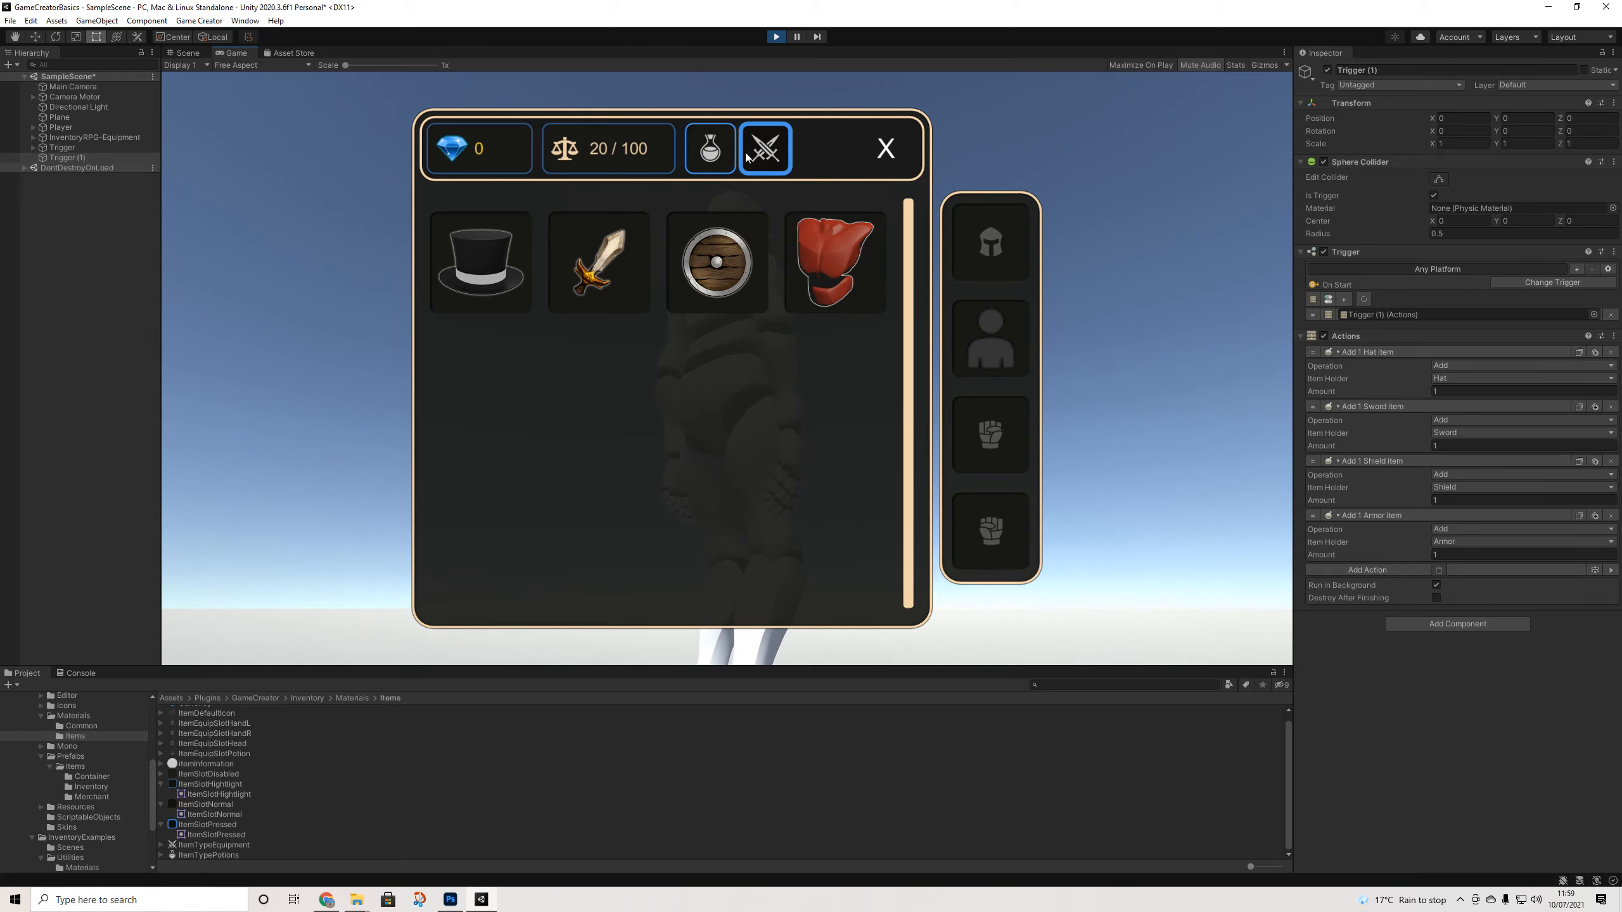
click(713, 157)
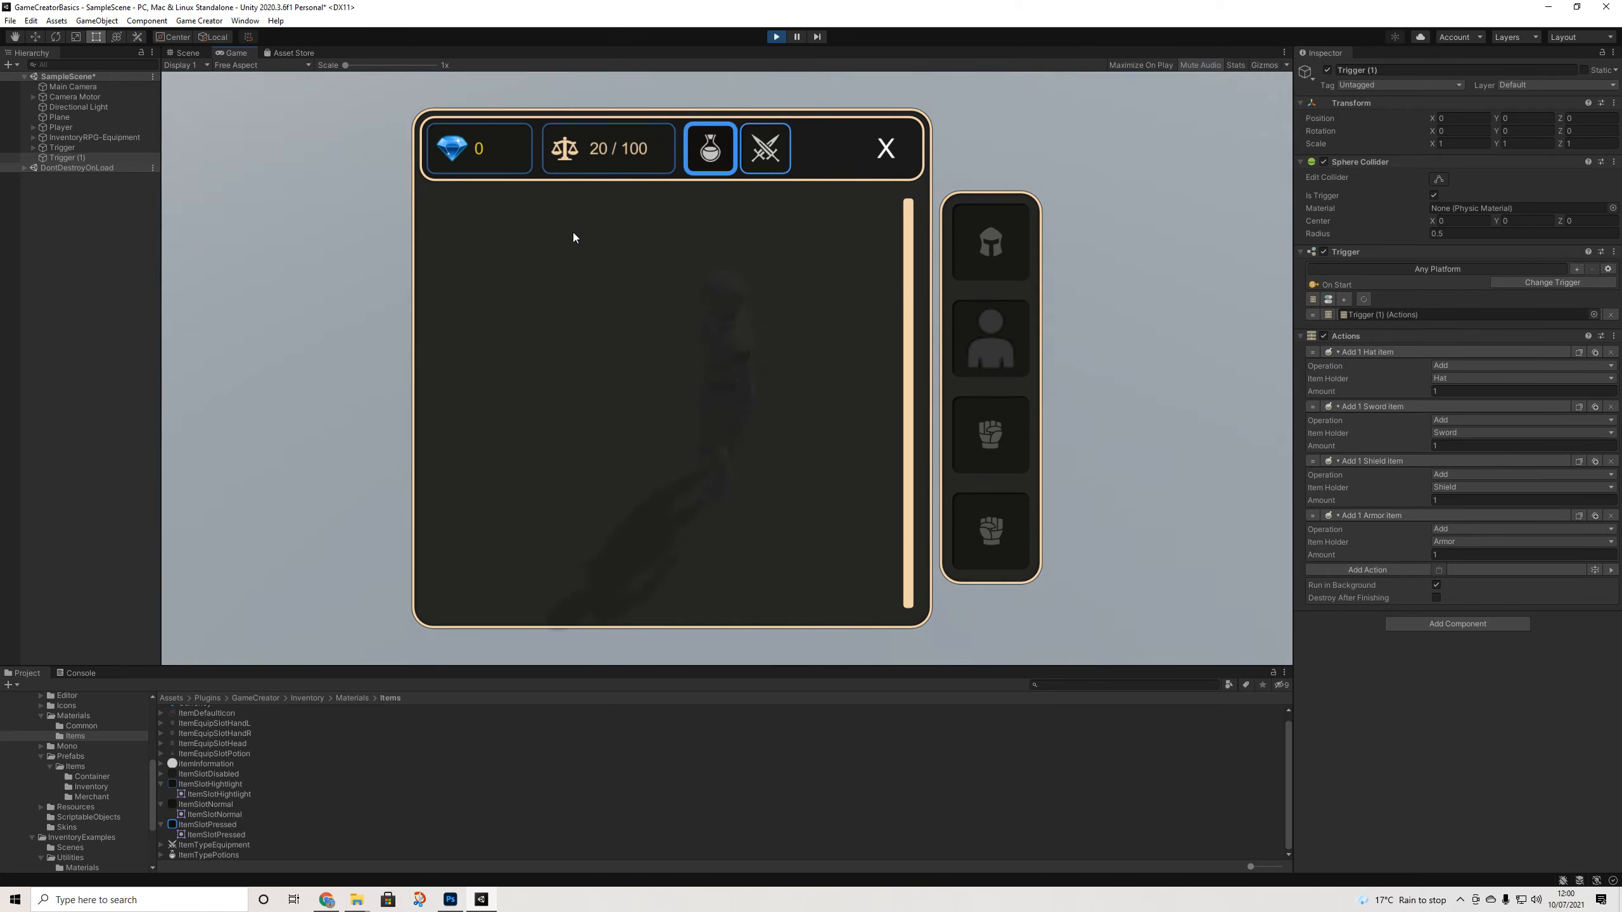
click(767, 166)
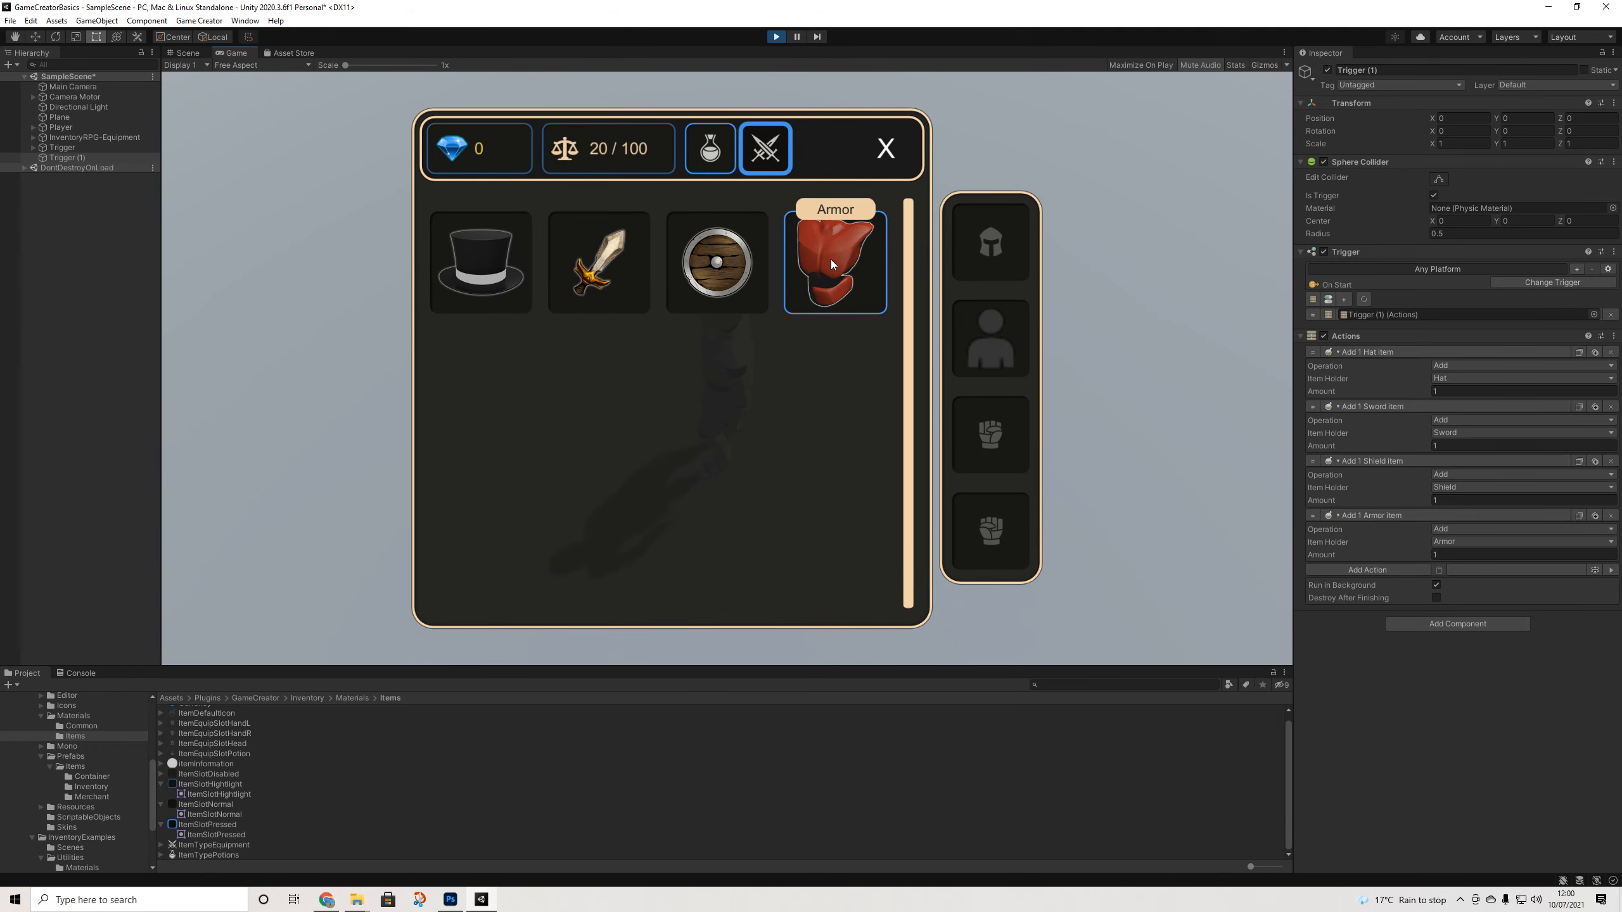
Equip the Armor, Hat, Shield and Sword in their matching equipment slots of the running game's inventory
drag(831, 258, 991, 332)
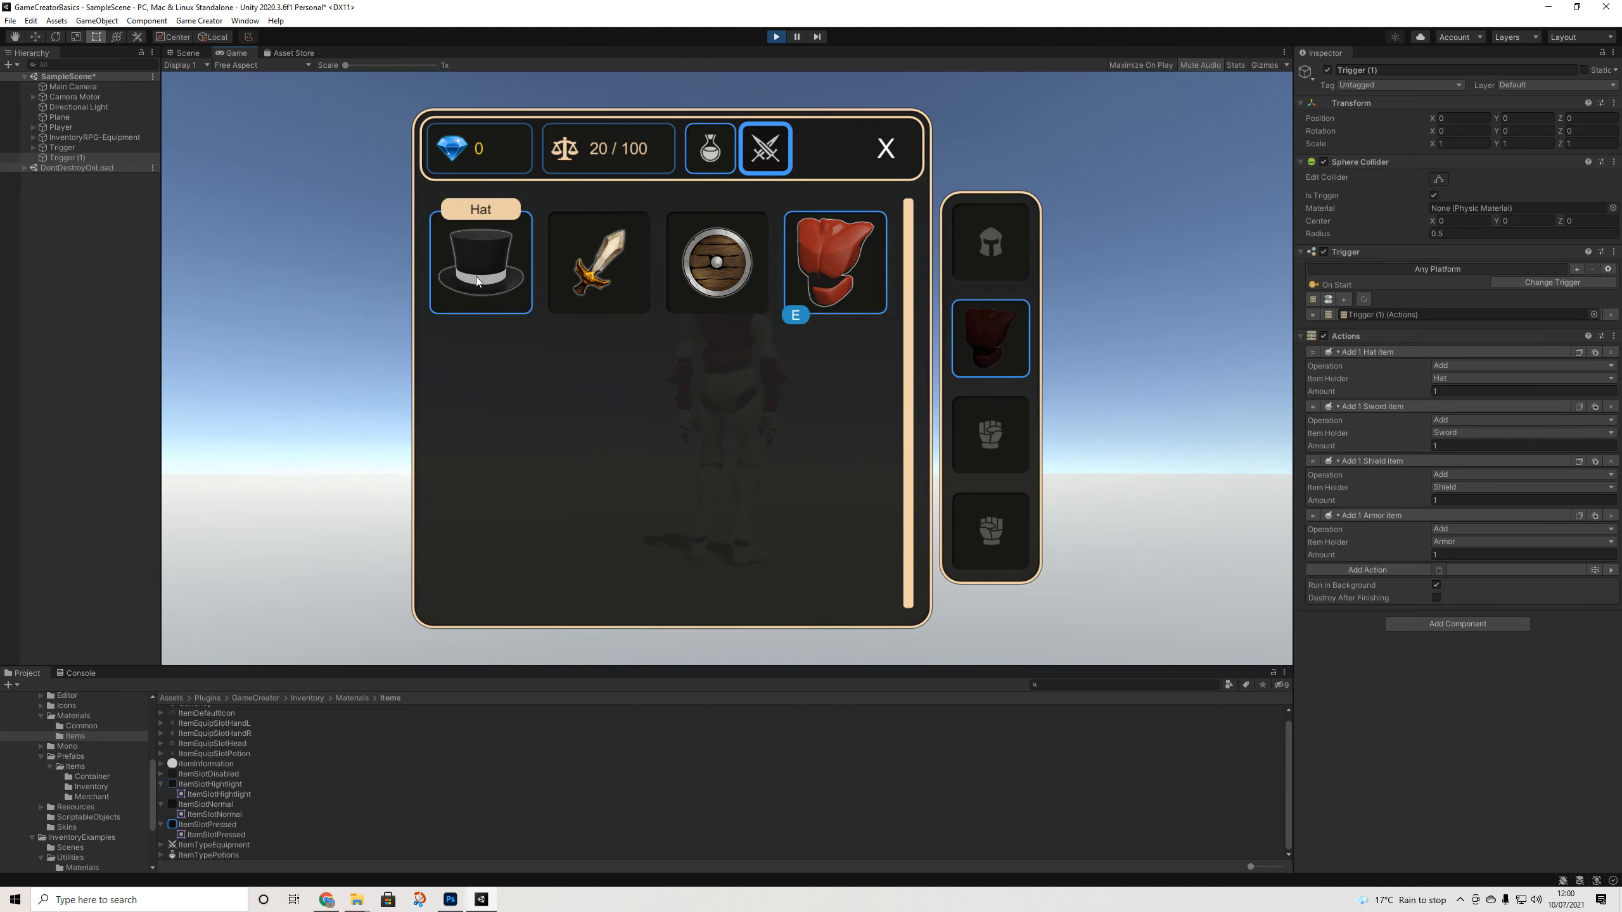
drag(476, 277, 1012, 262)
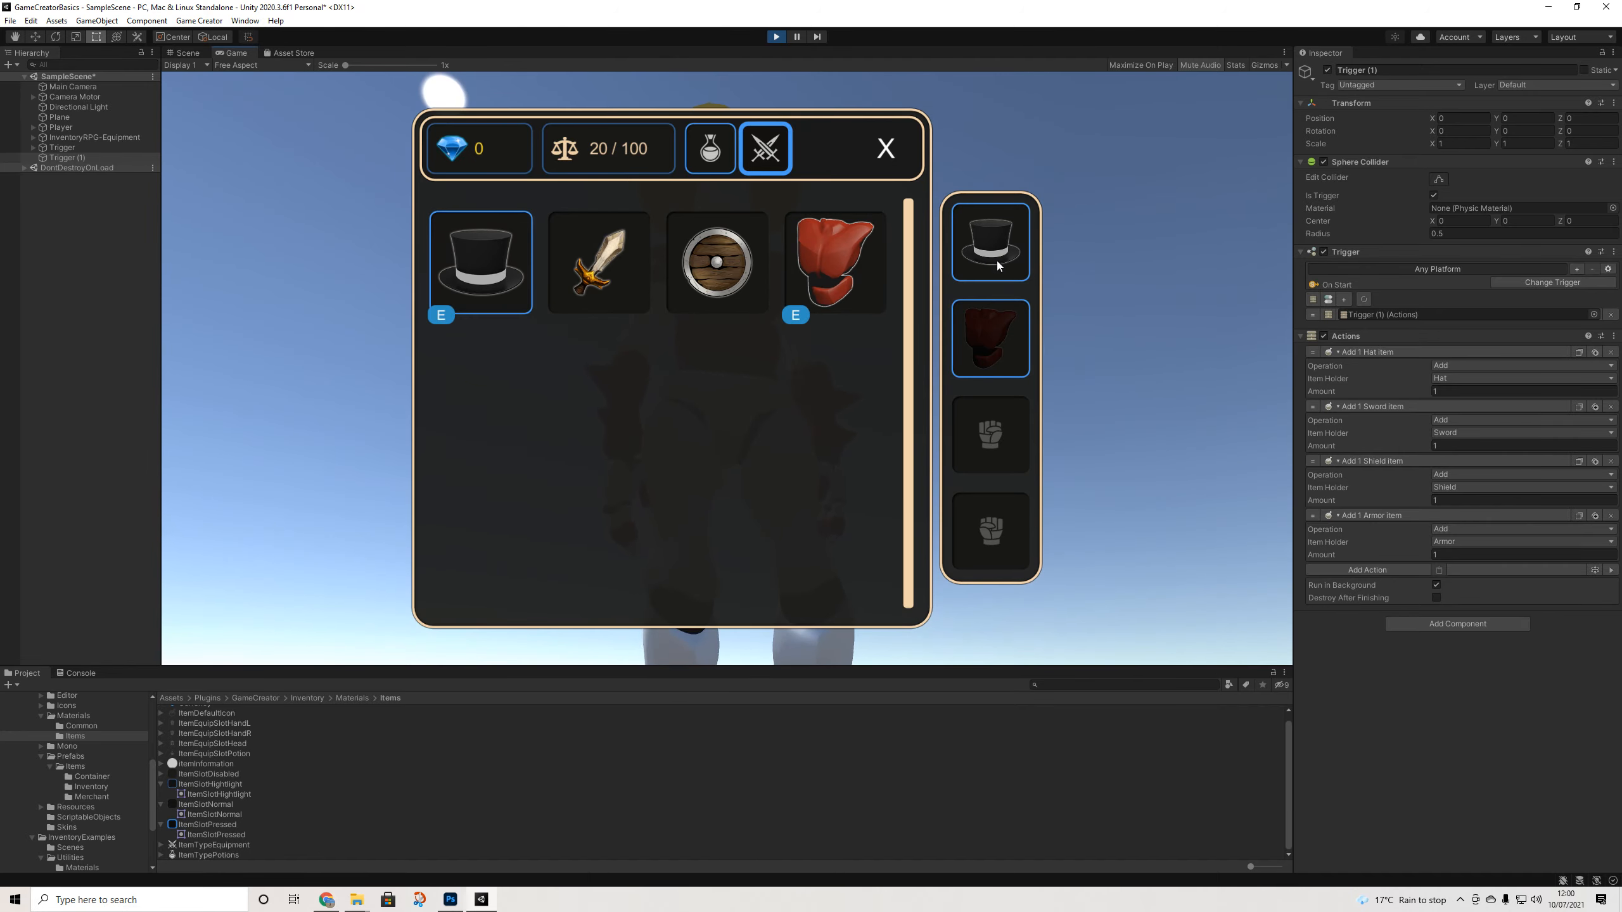
drag(718, 288, 991, 536)
drag(594, 261, 990, 434)
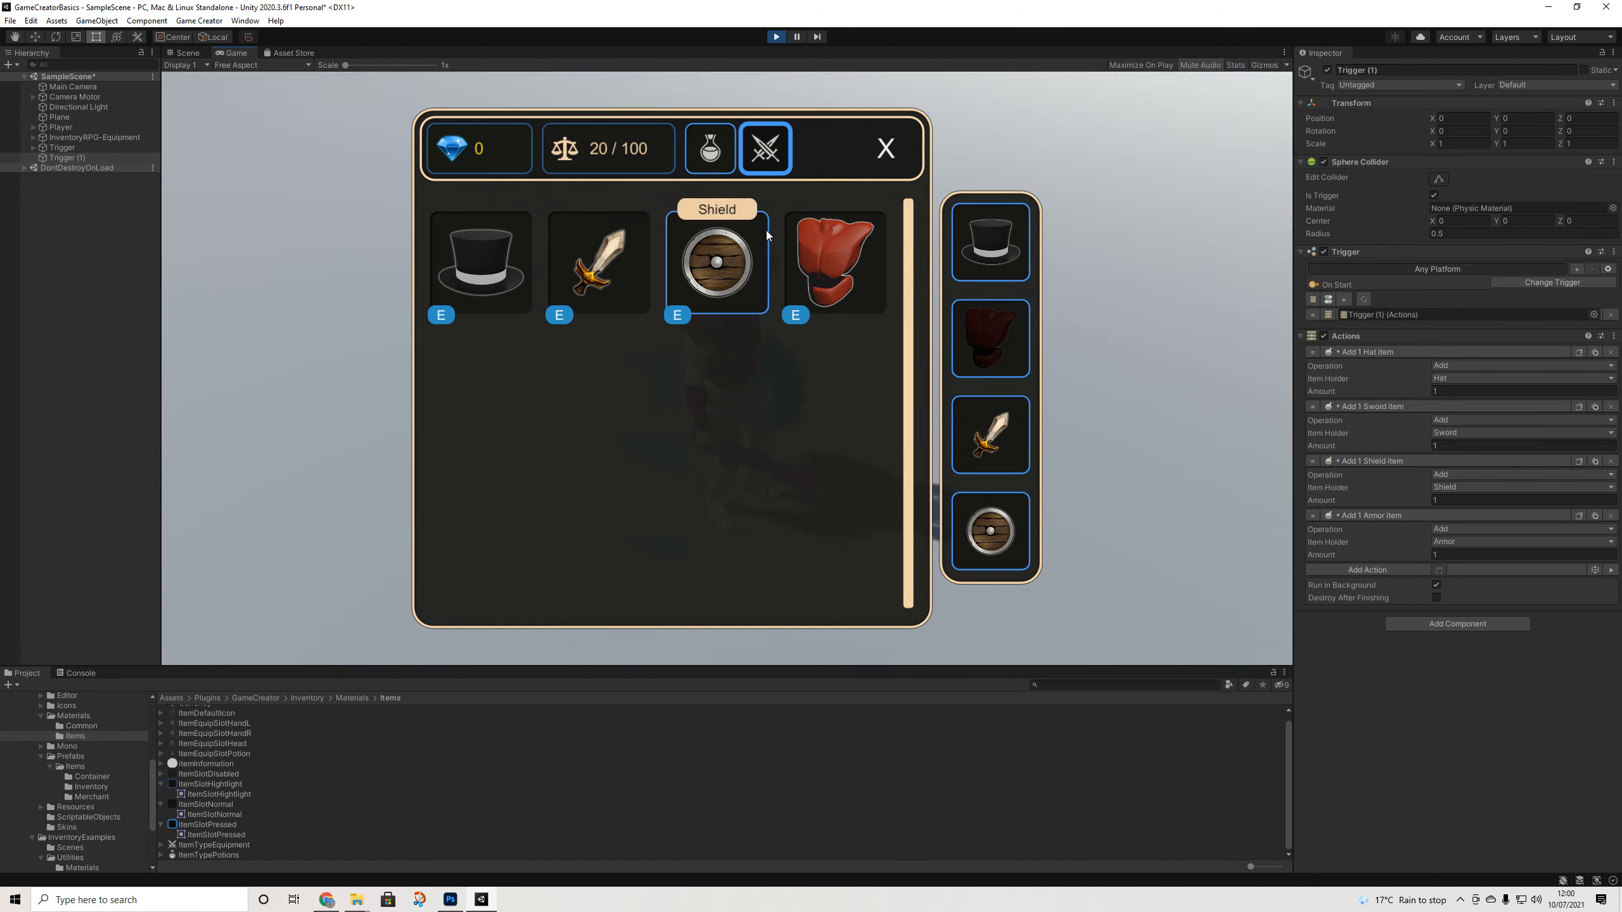
Close the inventory and move the character around to inspect the equipped items
click(886, 149)
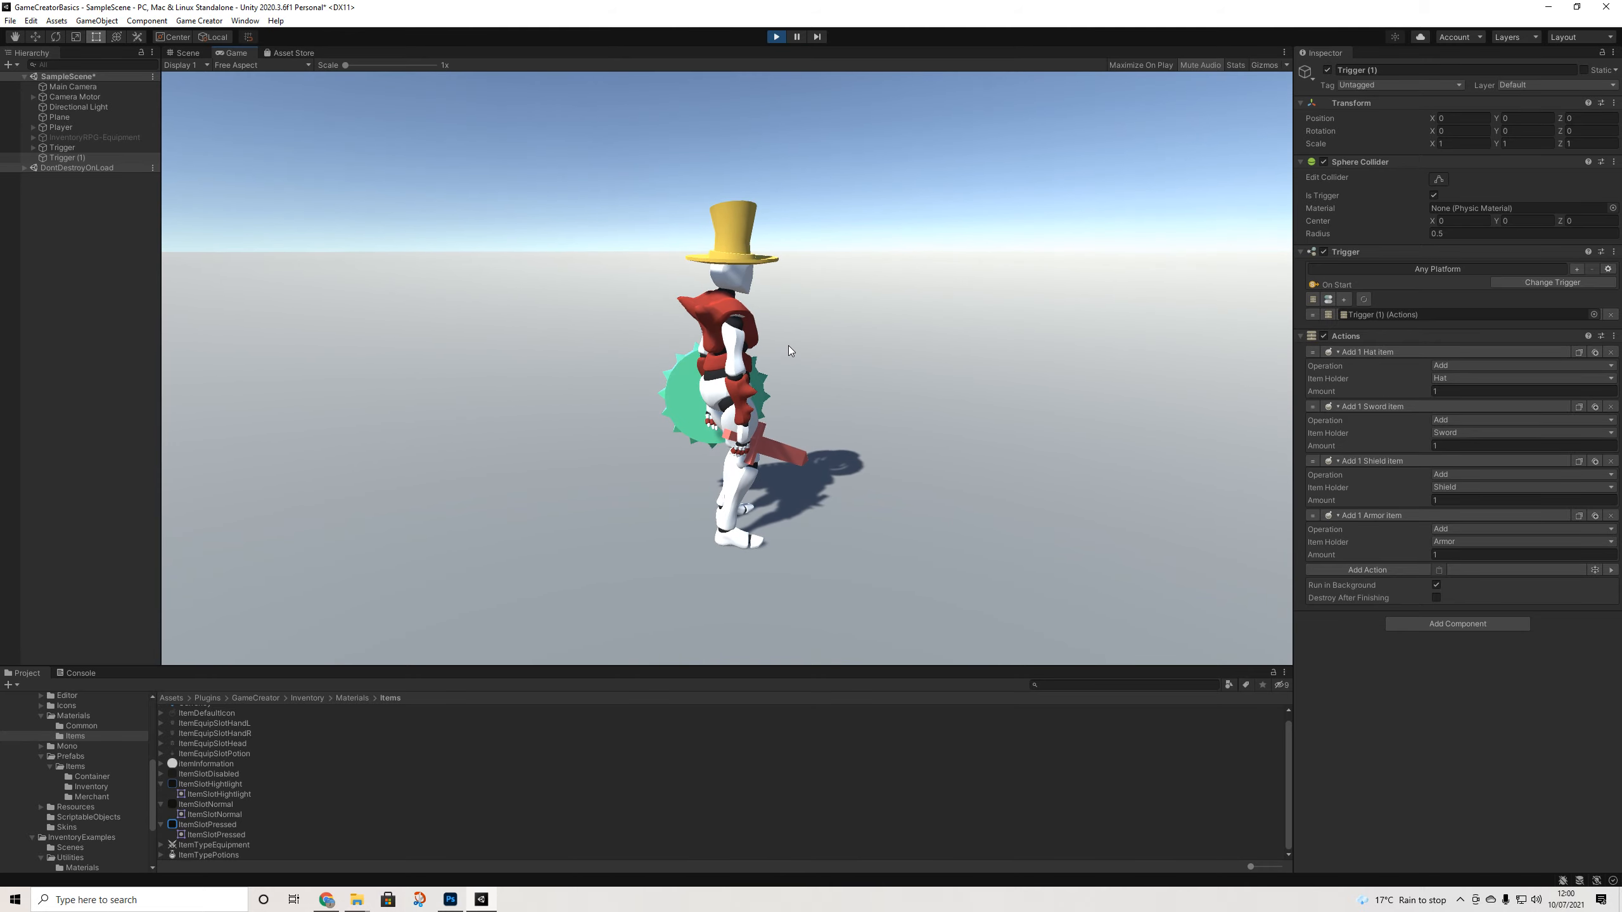
key(w)
key(d)
key(s)
key(a)
key(w)
key(d)
key(w)
key(d)
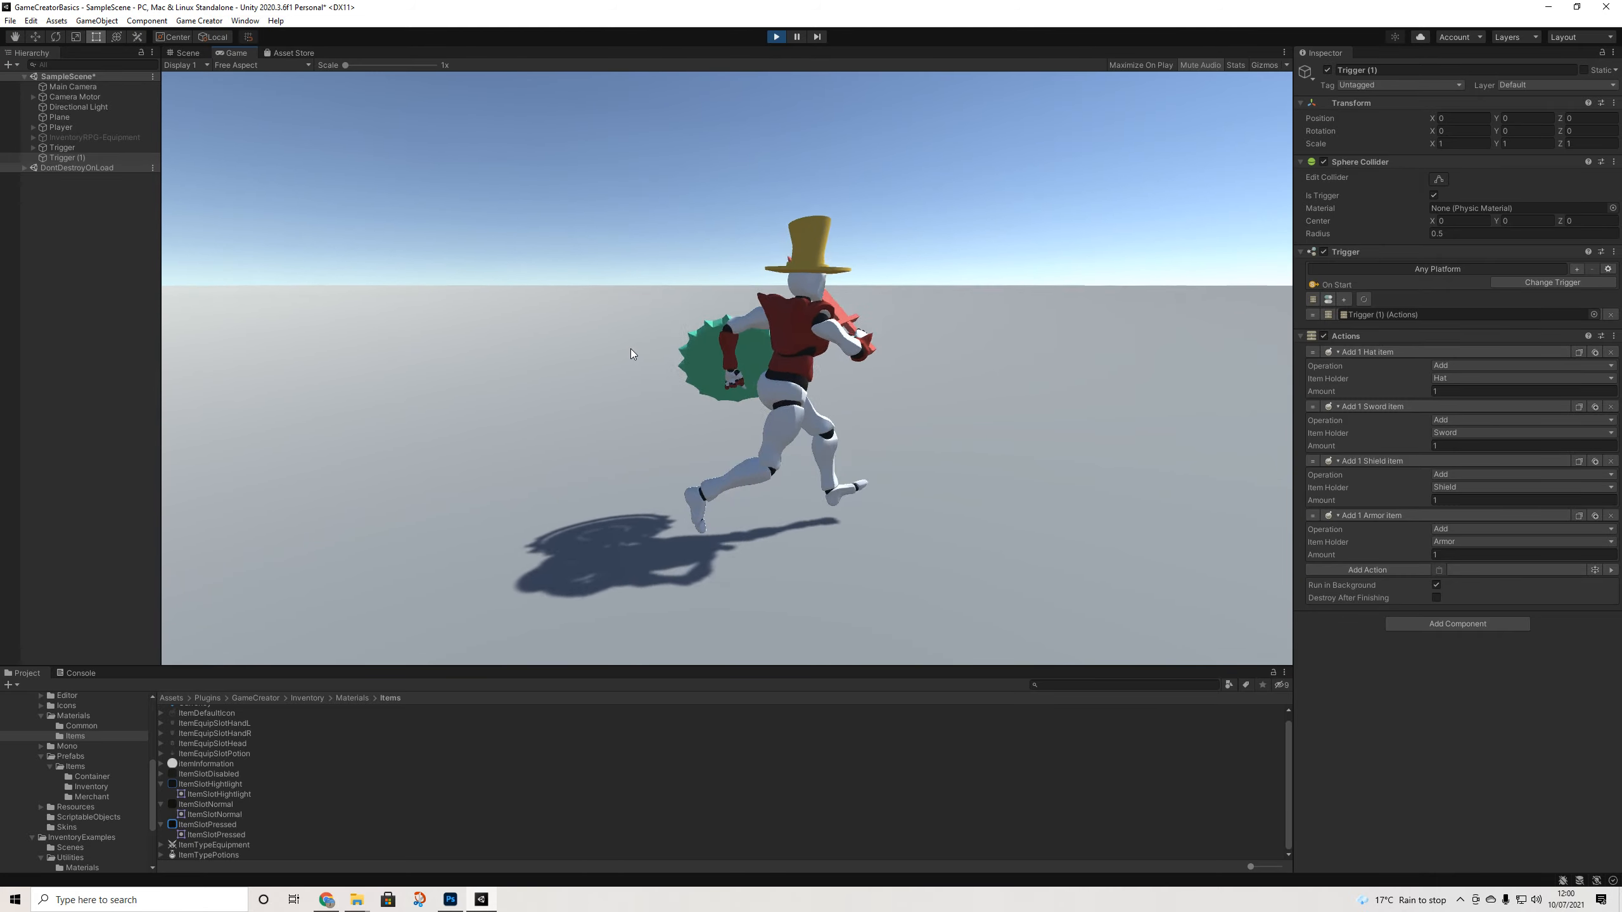
key(w)
Test opening and closing the inventory repeatedly, and stop the running game
key(i)
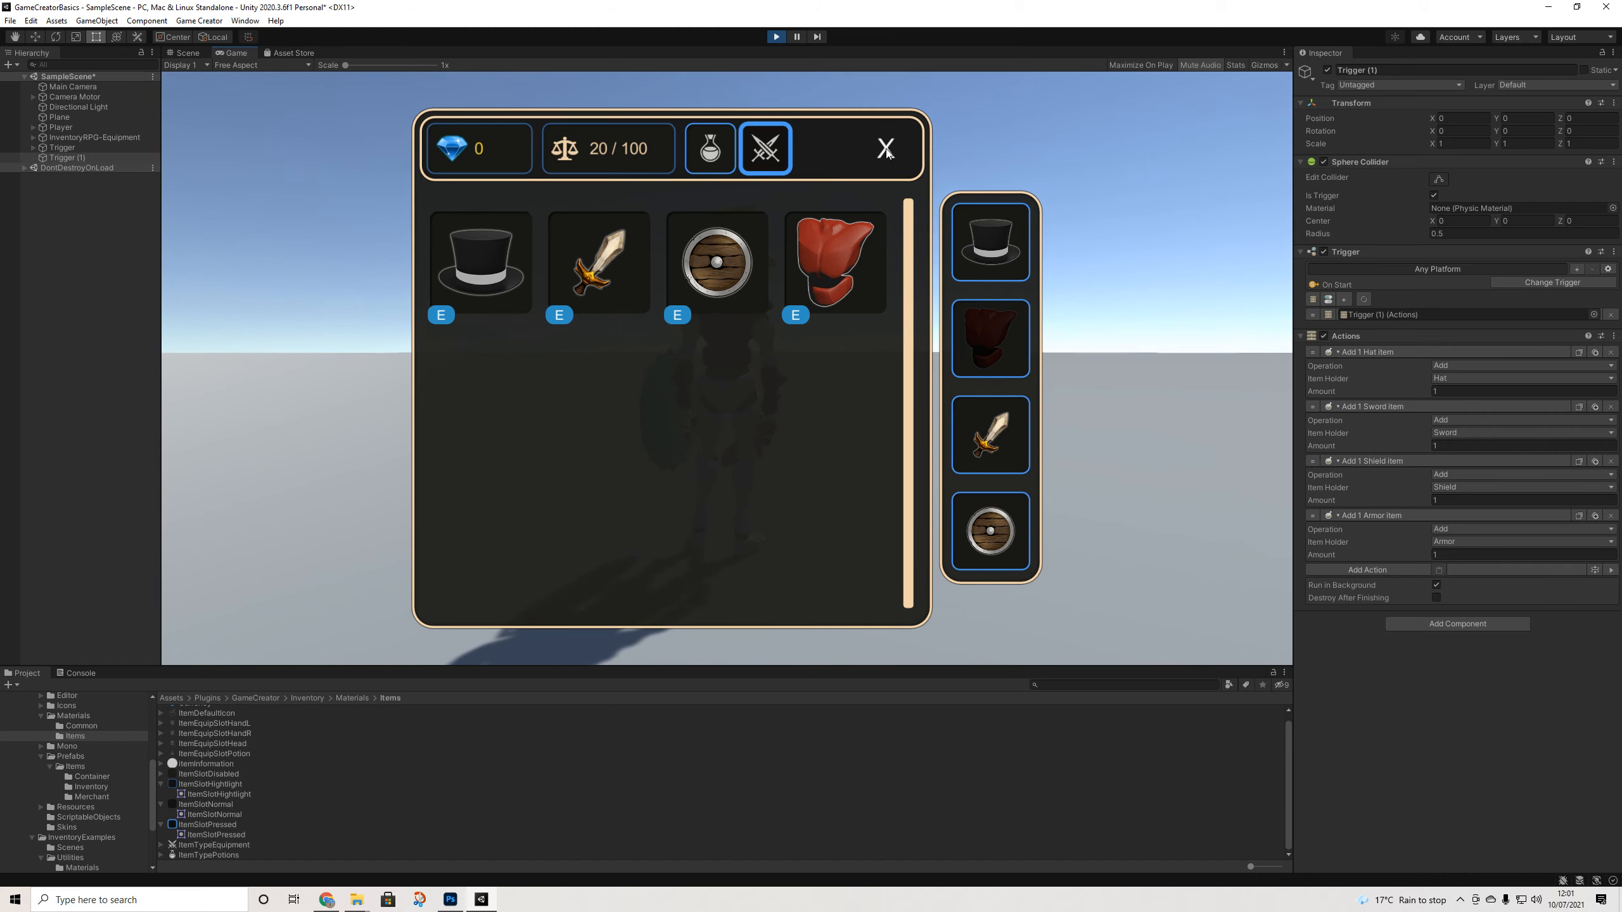
click(886, 149)
key(i)
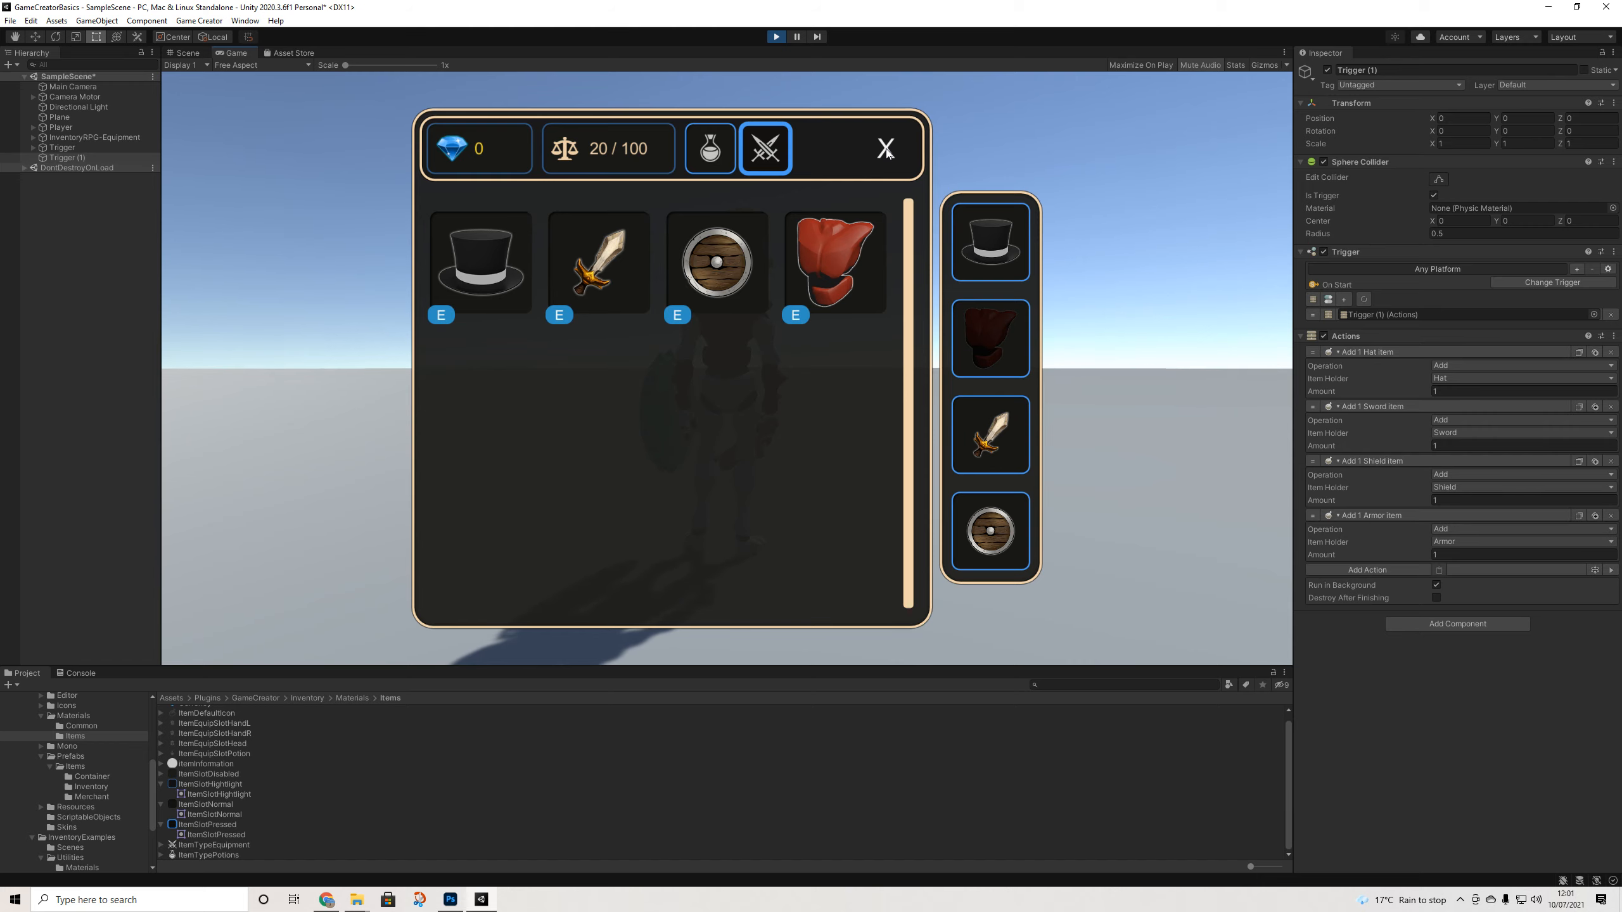
click(886, 152)
key(i)
click(887, 152)
key(i)
click(882, 156)
key(i)
click(883, 156)
key(i)
click(883, 158)
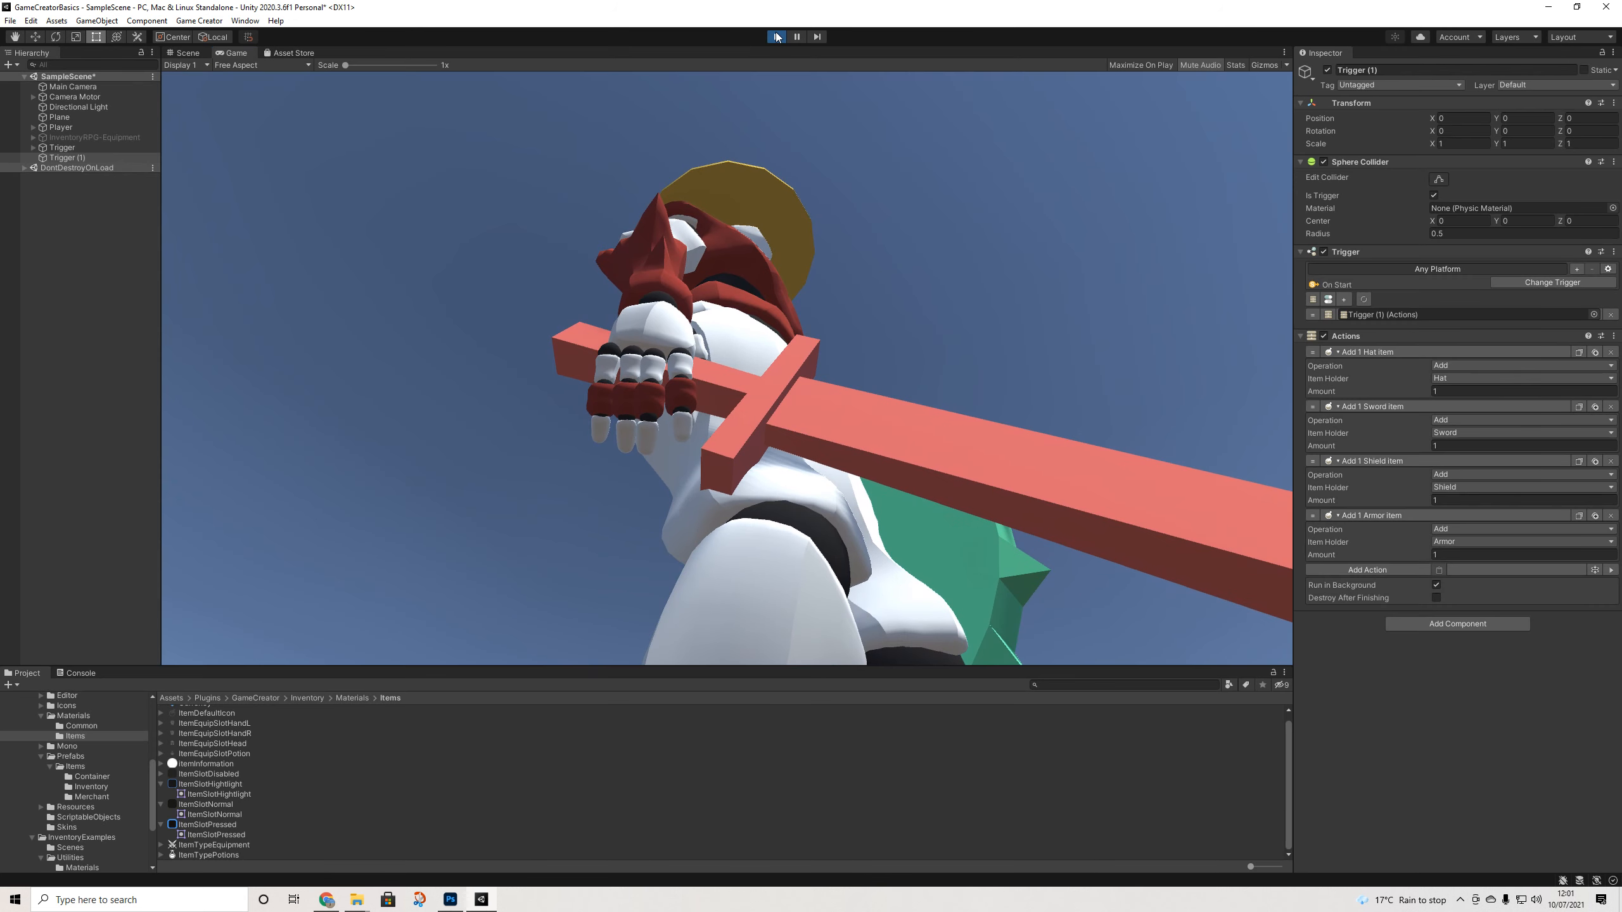
click(777, 37)
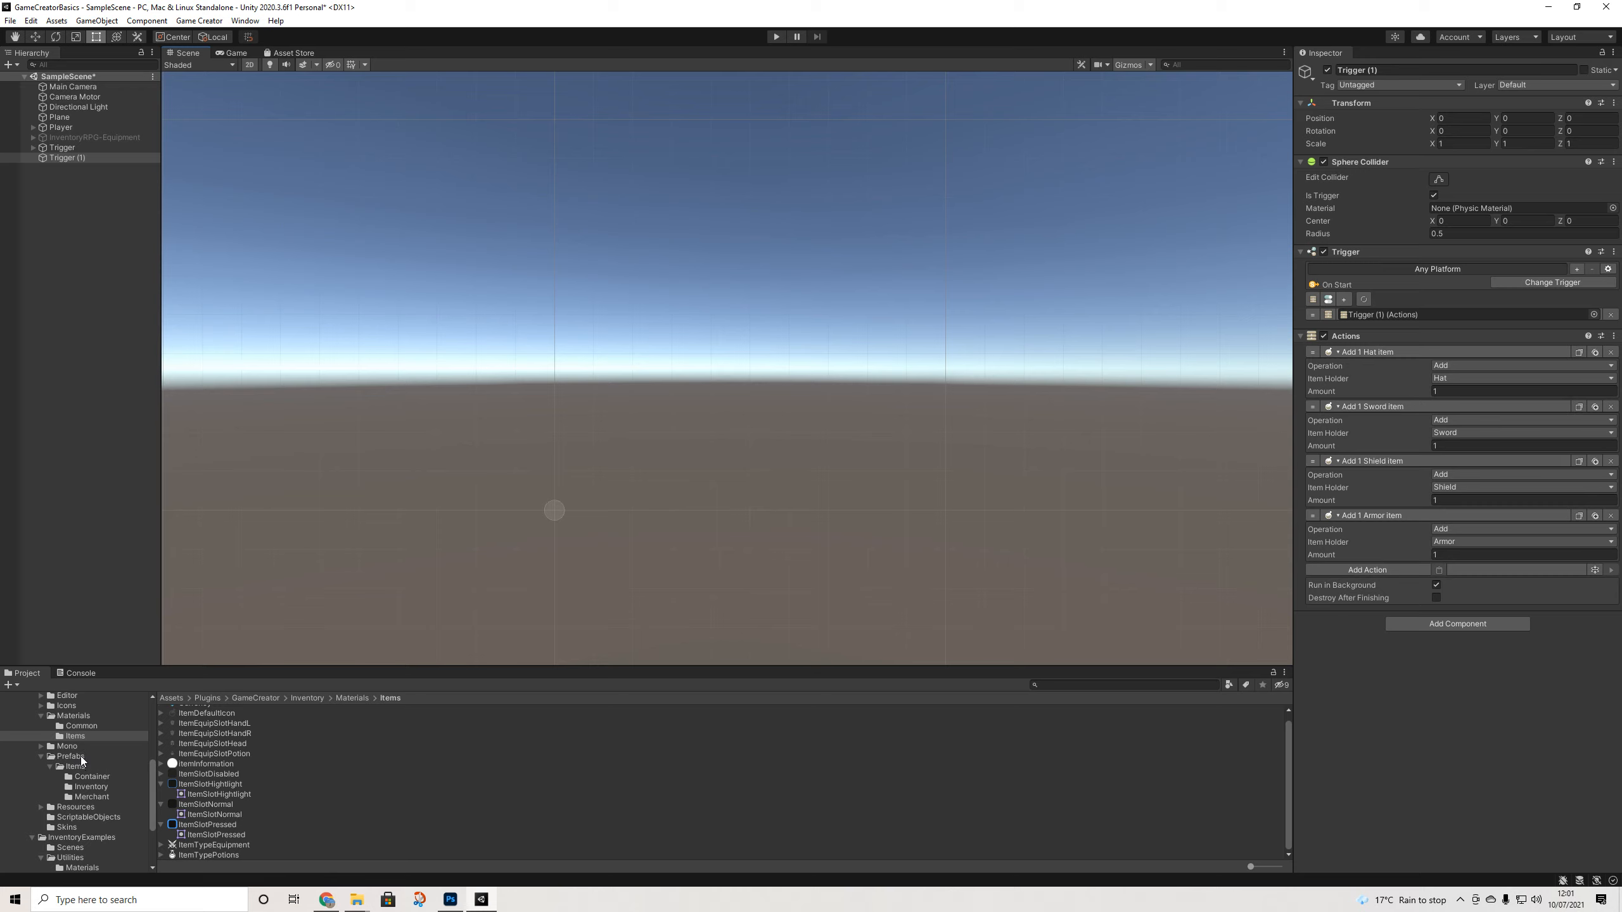
Search the project assets for merchant and open the MerchantUI prefab to view its layout
scroll(81, 760, up, 5)
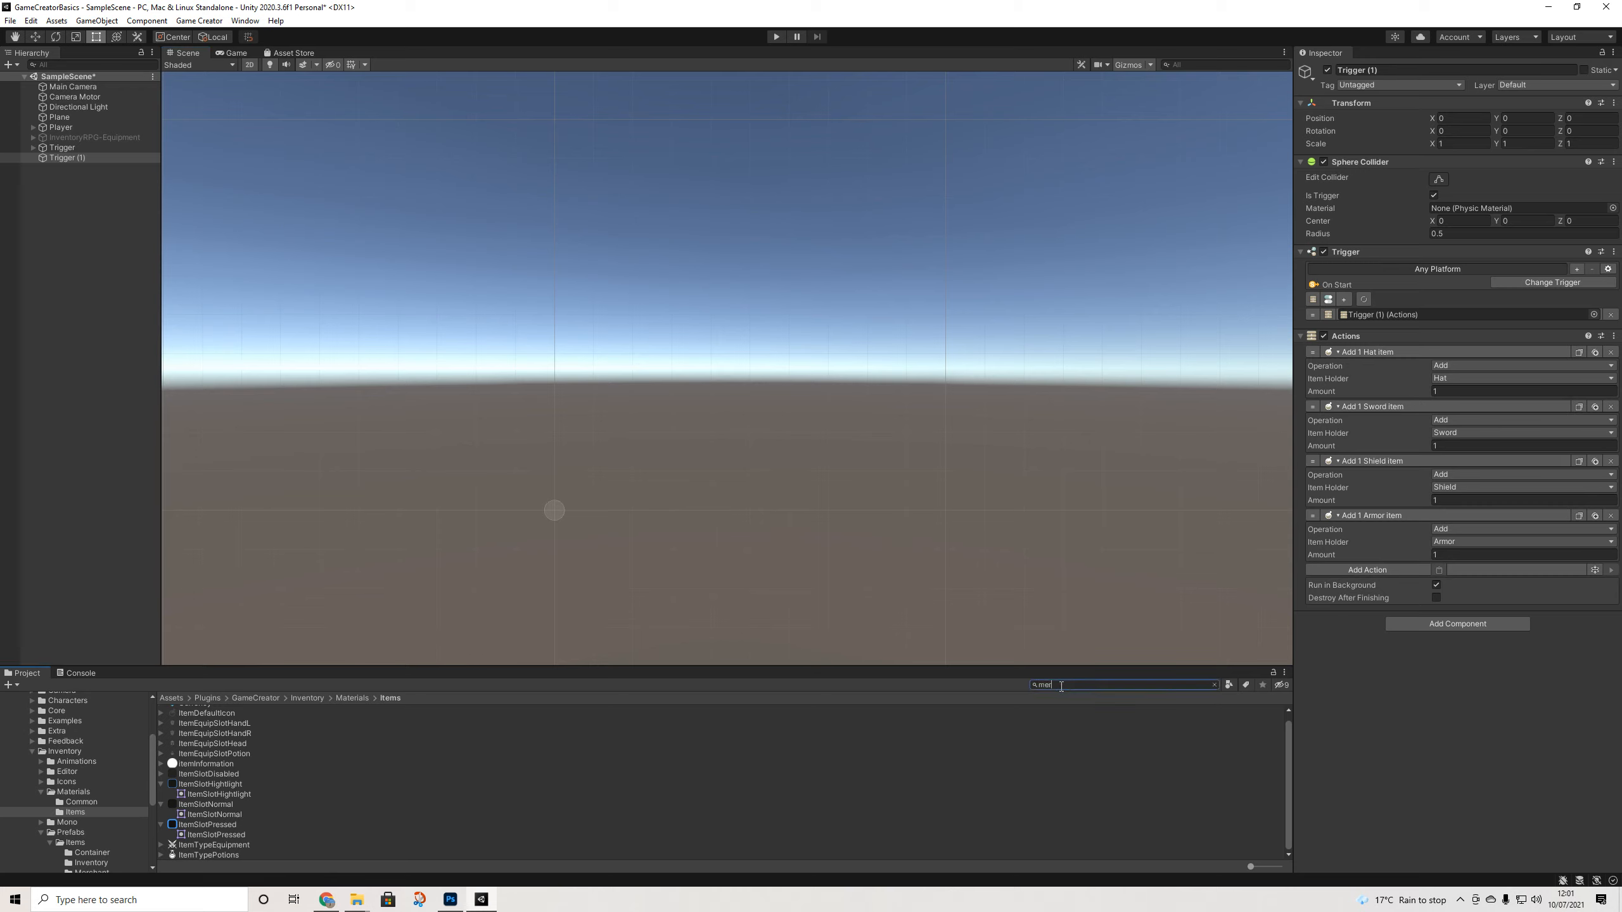
scroll(216, 796, down, 3)
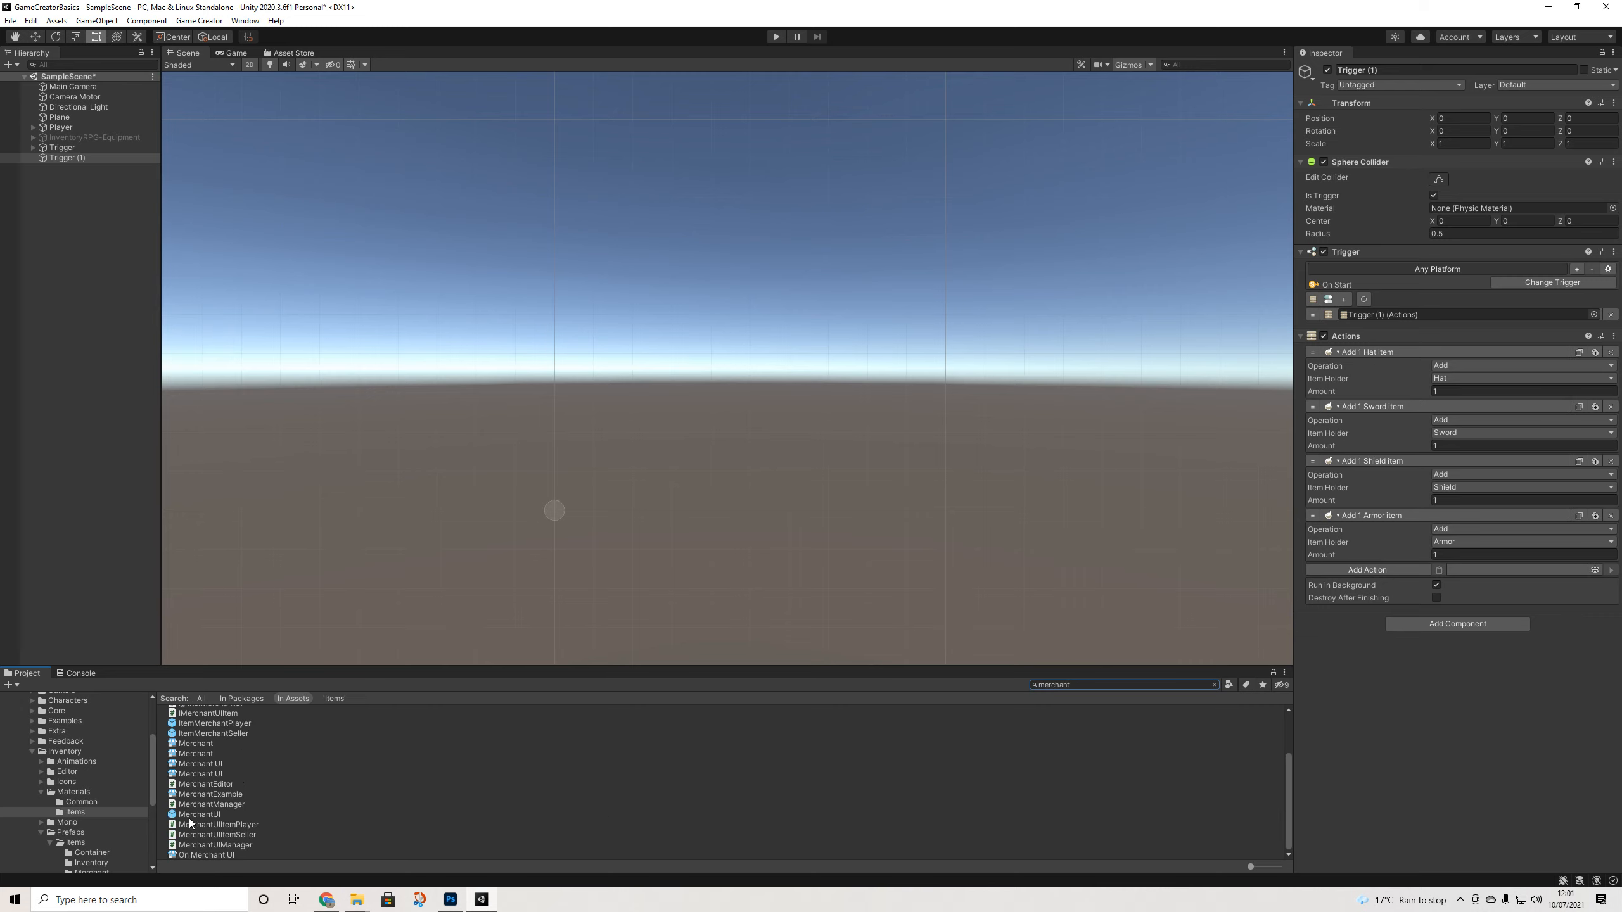
click(195, 754)
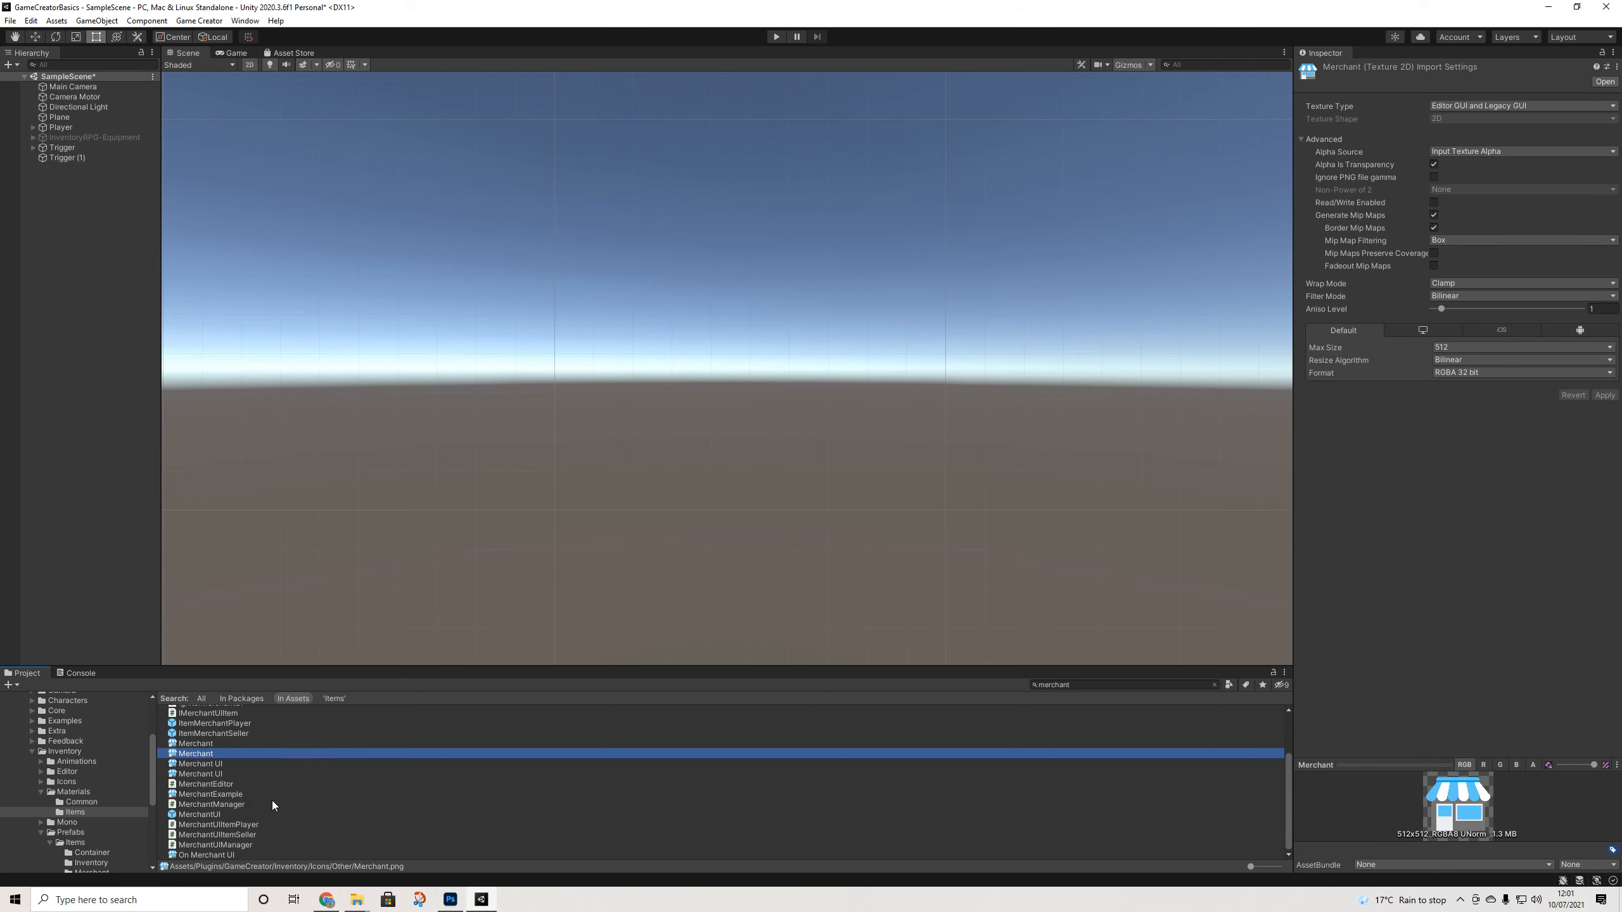
click(200, 814)
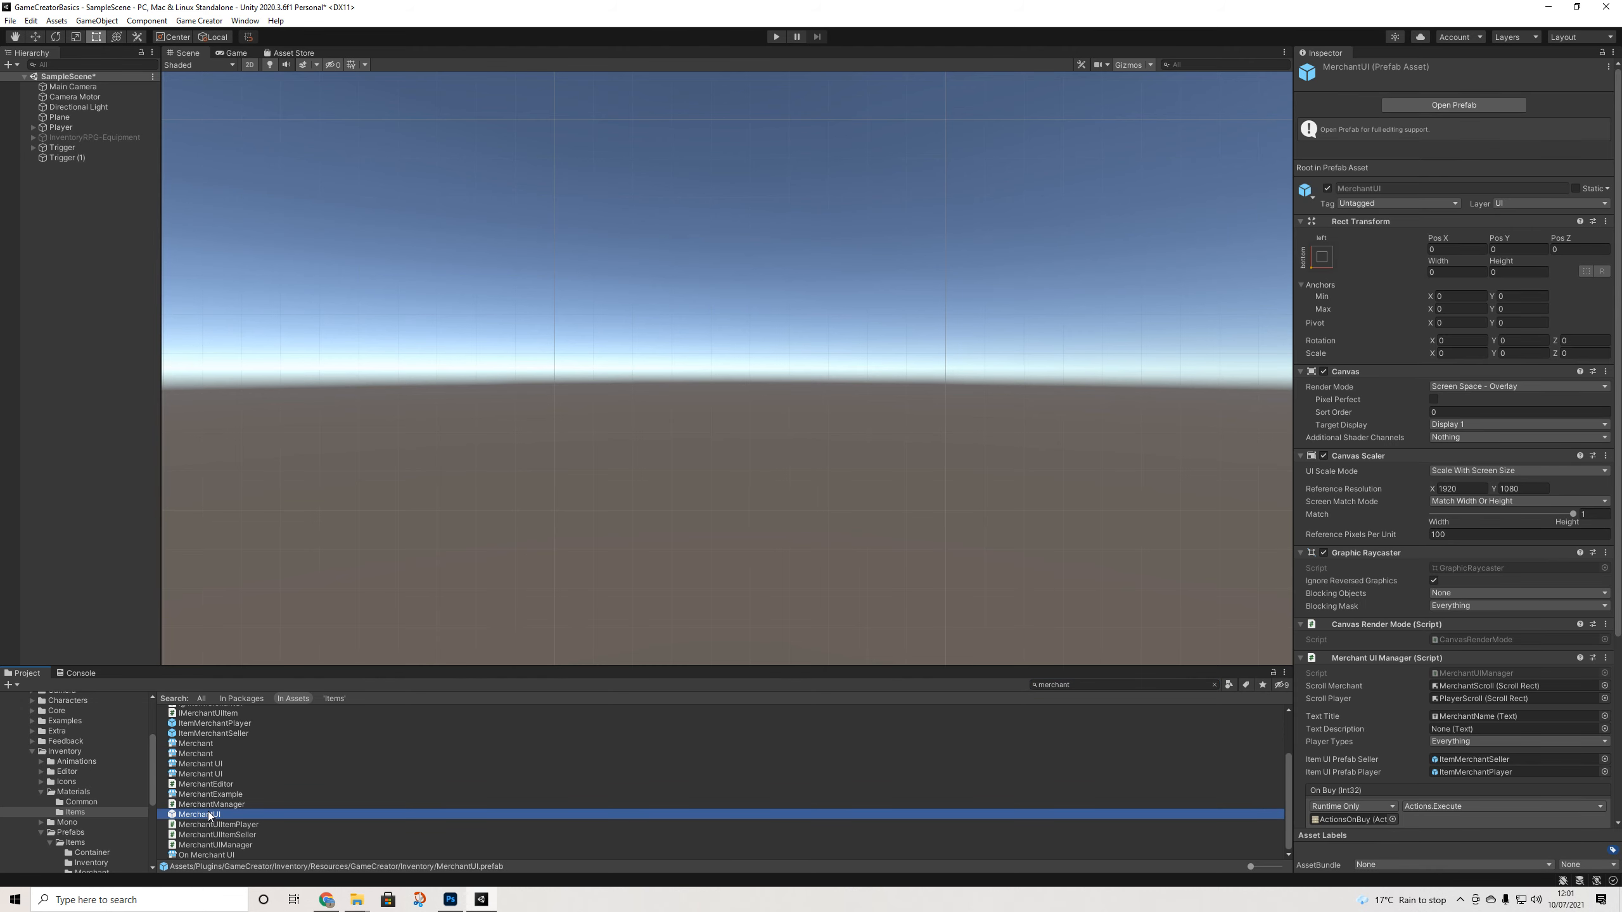
scroll(1434, 507, down, 3)
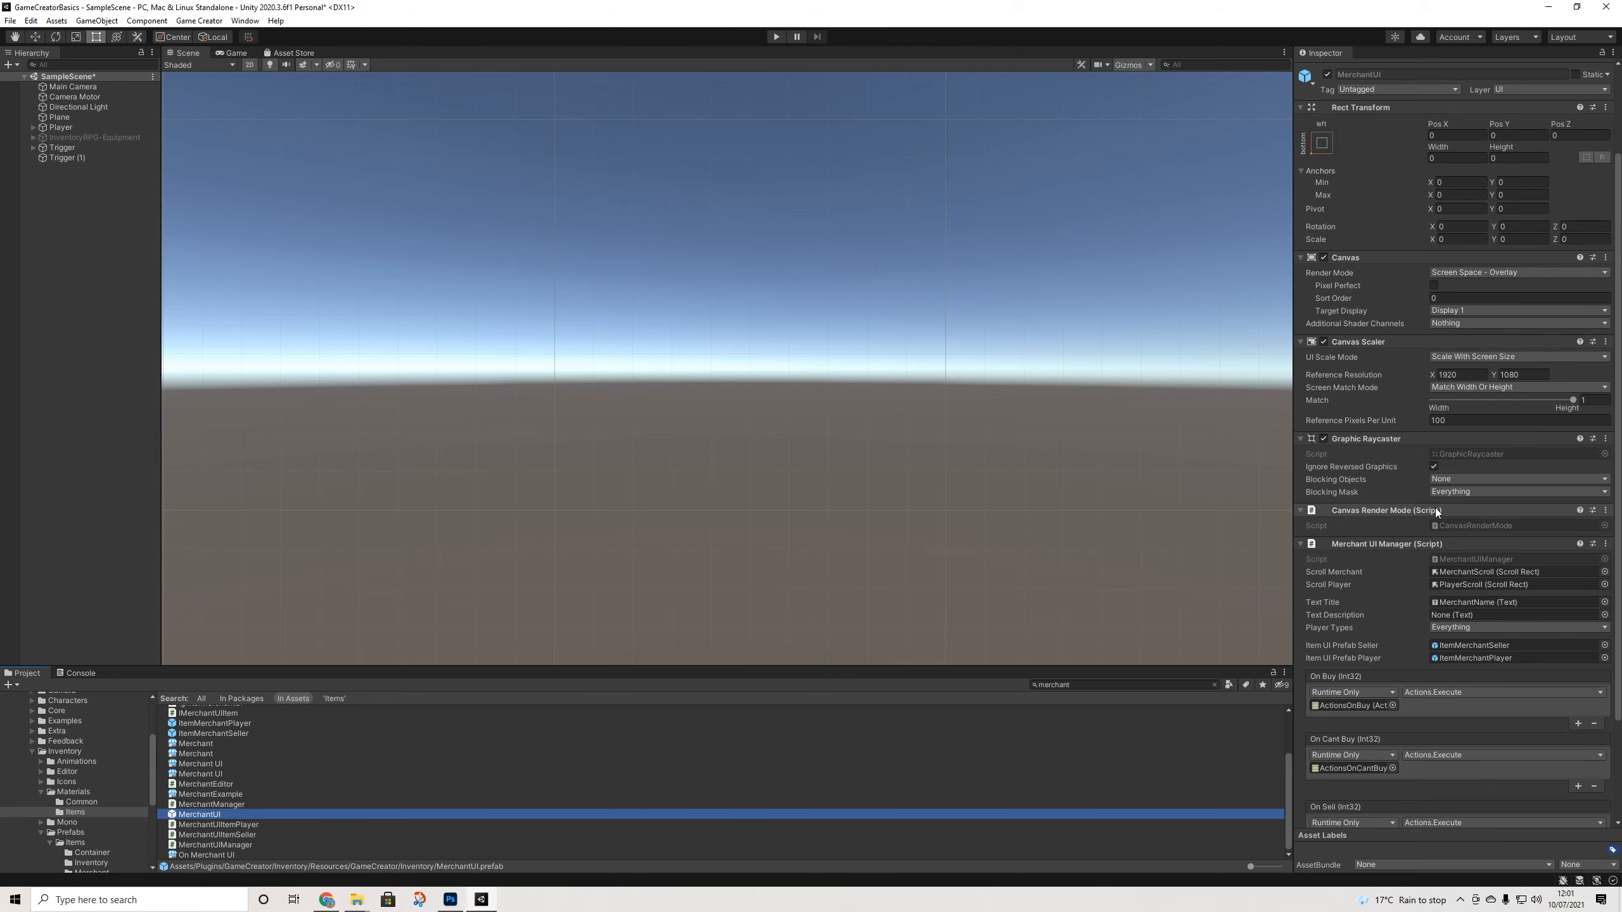
double_click(216, 812)
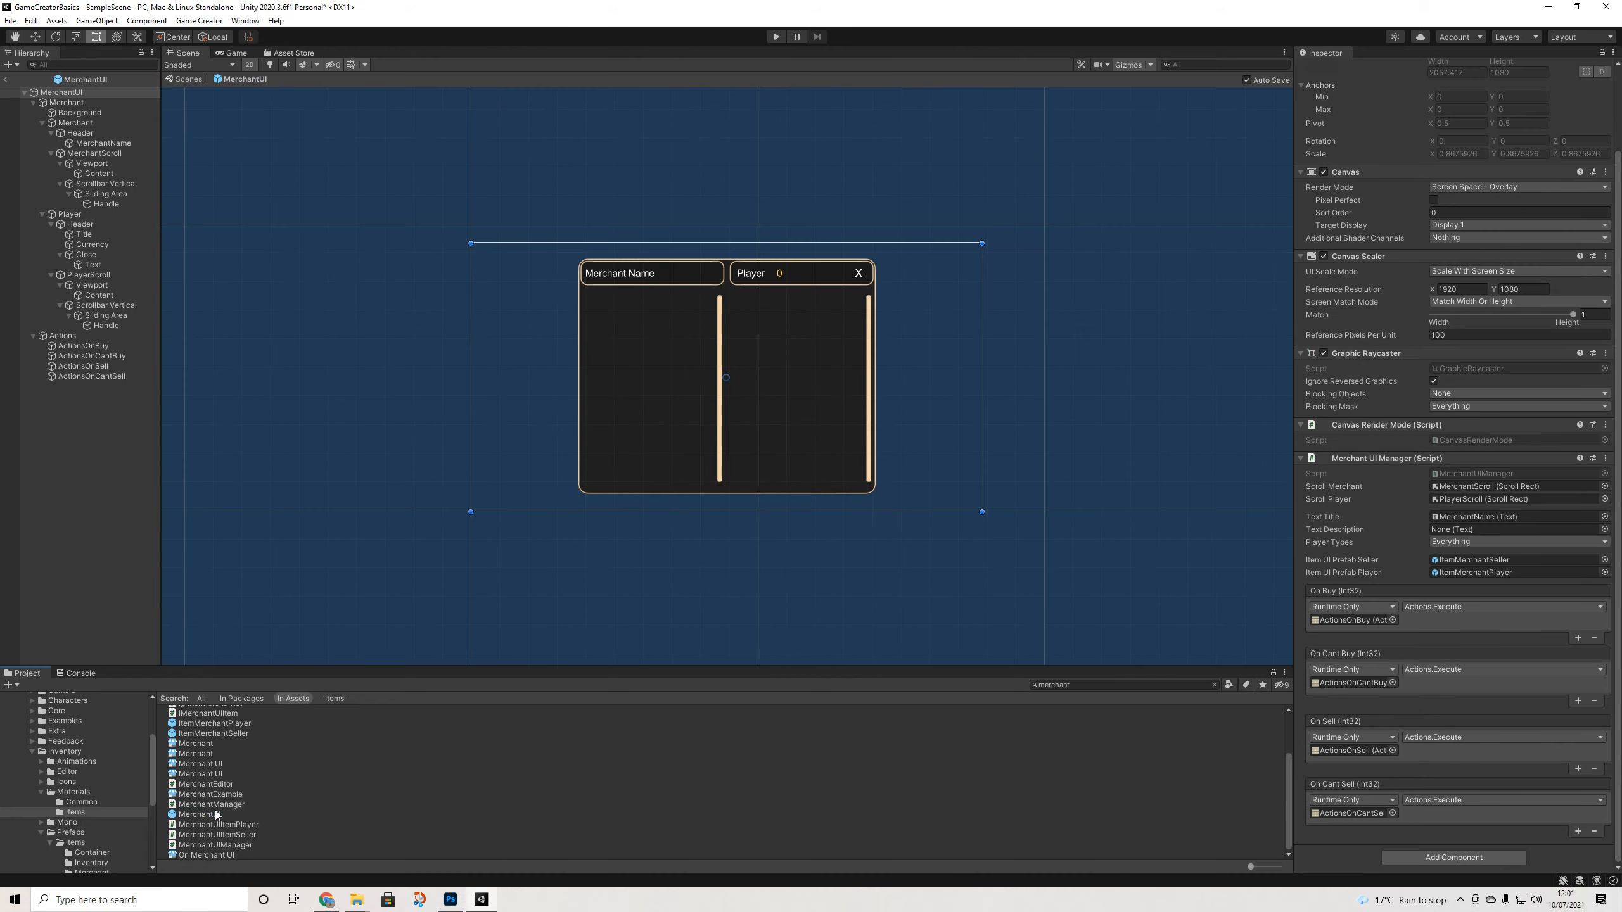
scroll(752, 451, up, 10)
middle_drag(753, 449, 745, 516)
scroll(745, 491, up, 4)
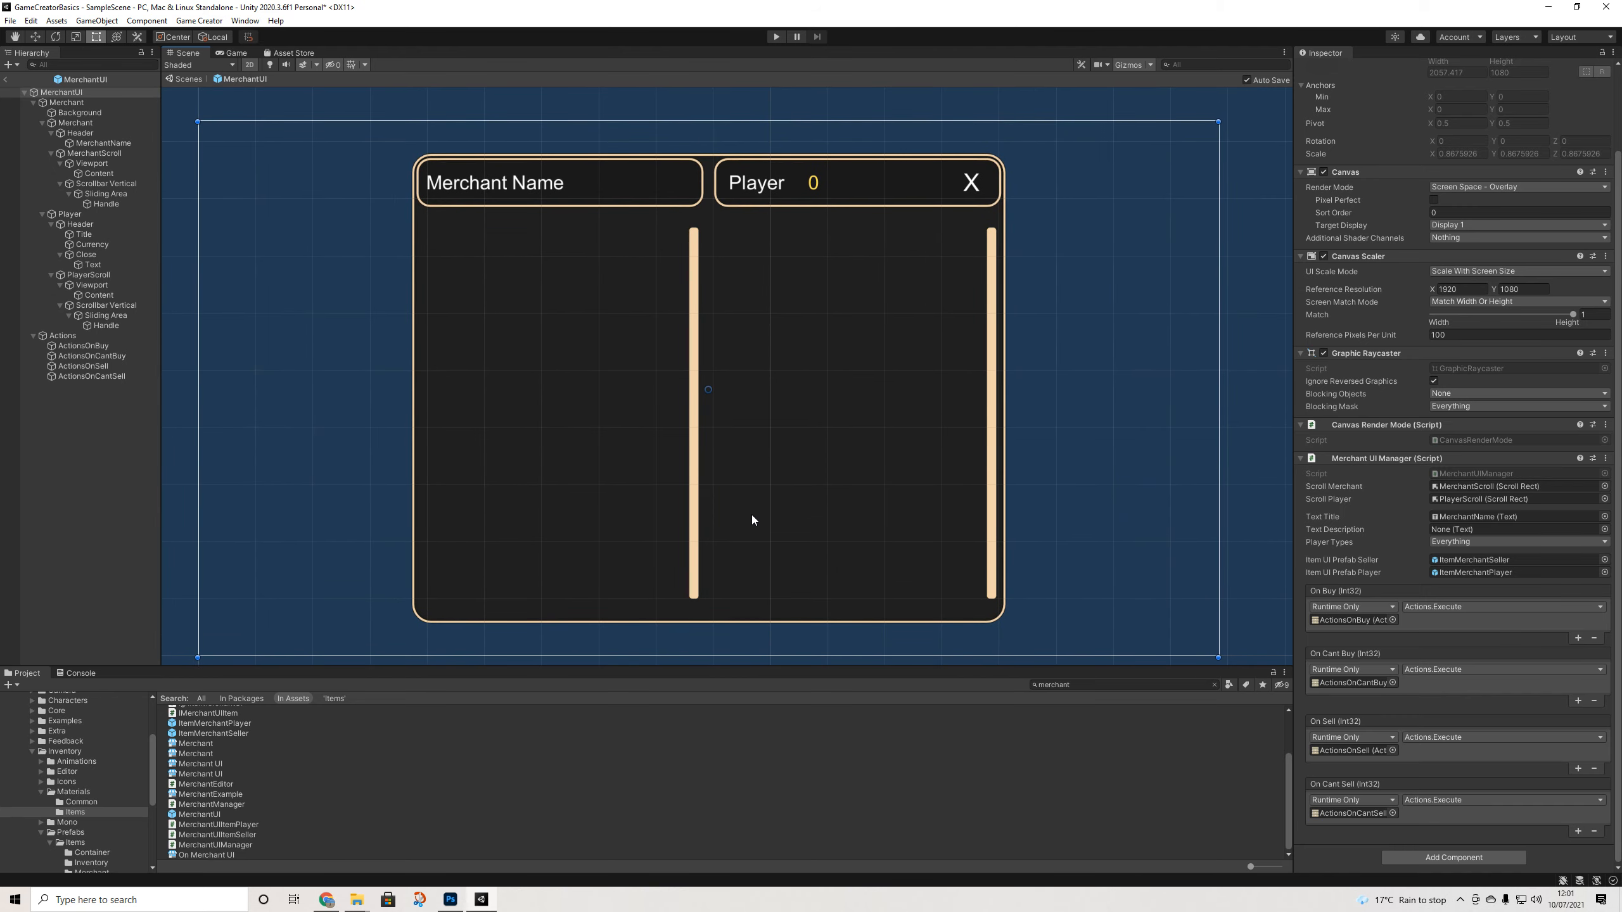
Inspect the currency text, merchant name and both scroll areas of the MerchantUI prefab, and return to the scene
scroll(753, 517, up, 1)
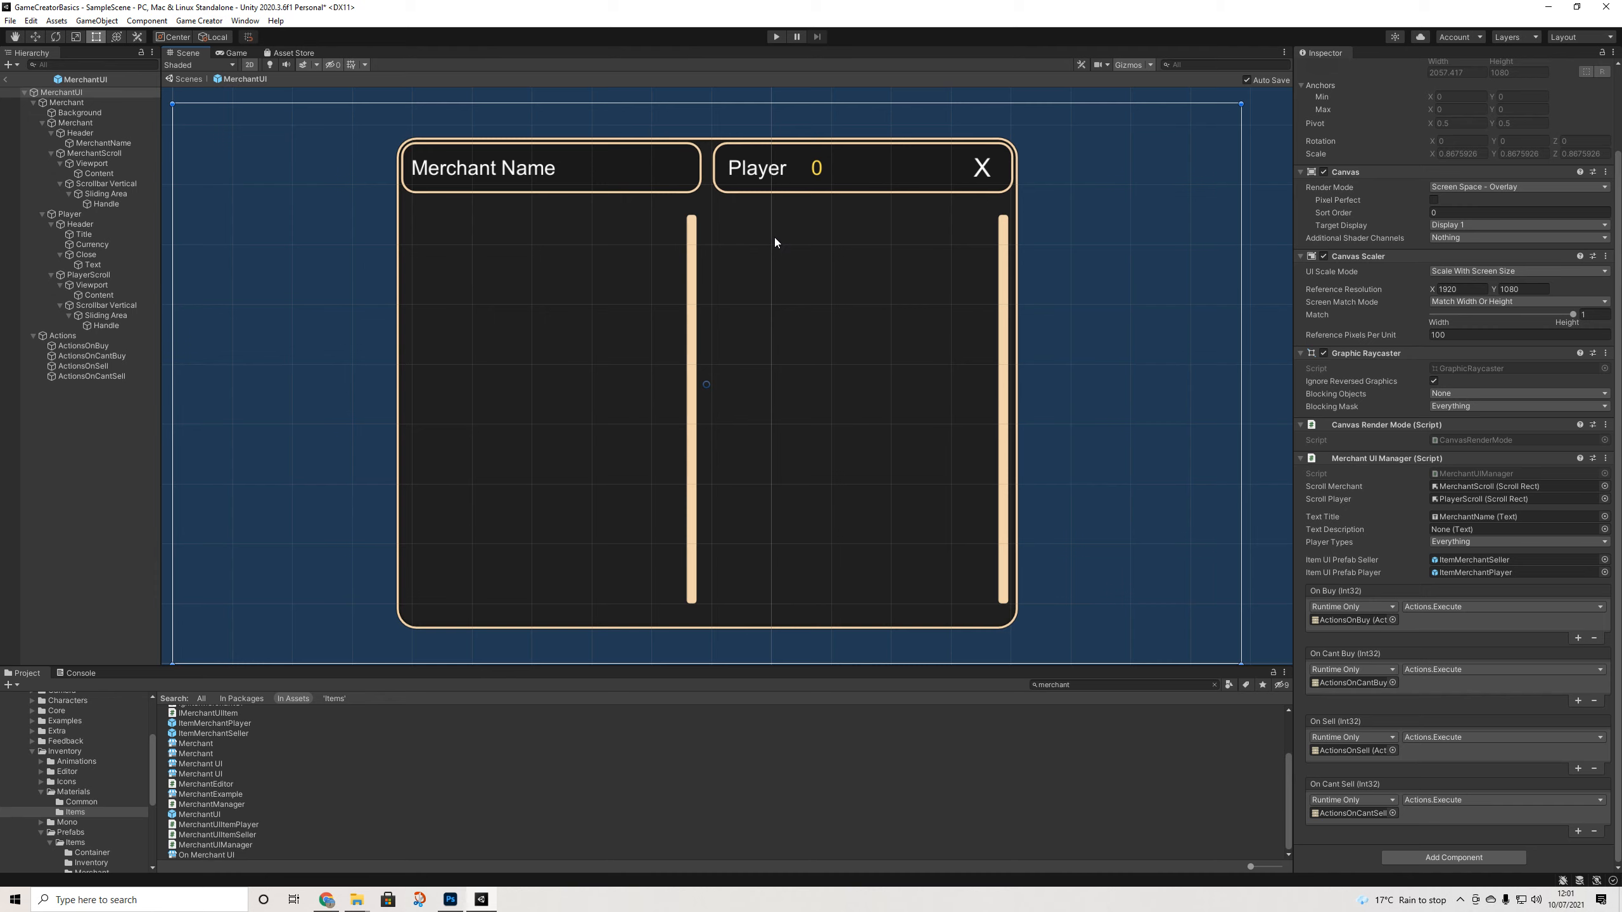
click(820, 176)
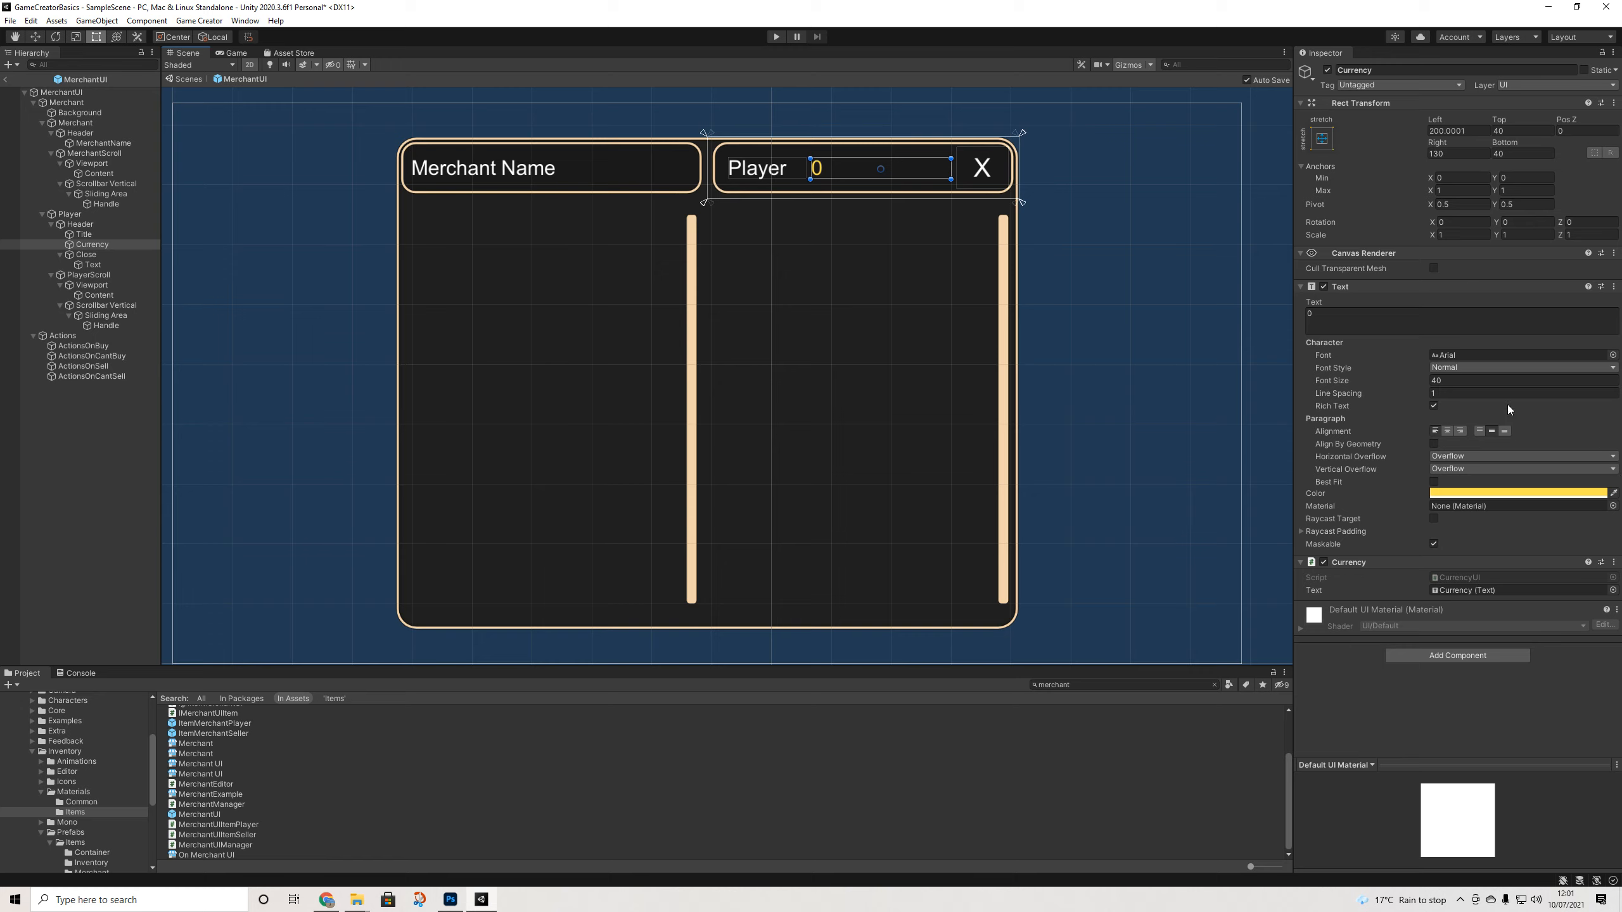
click(507, 166)
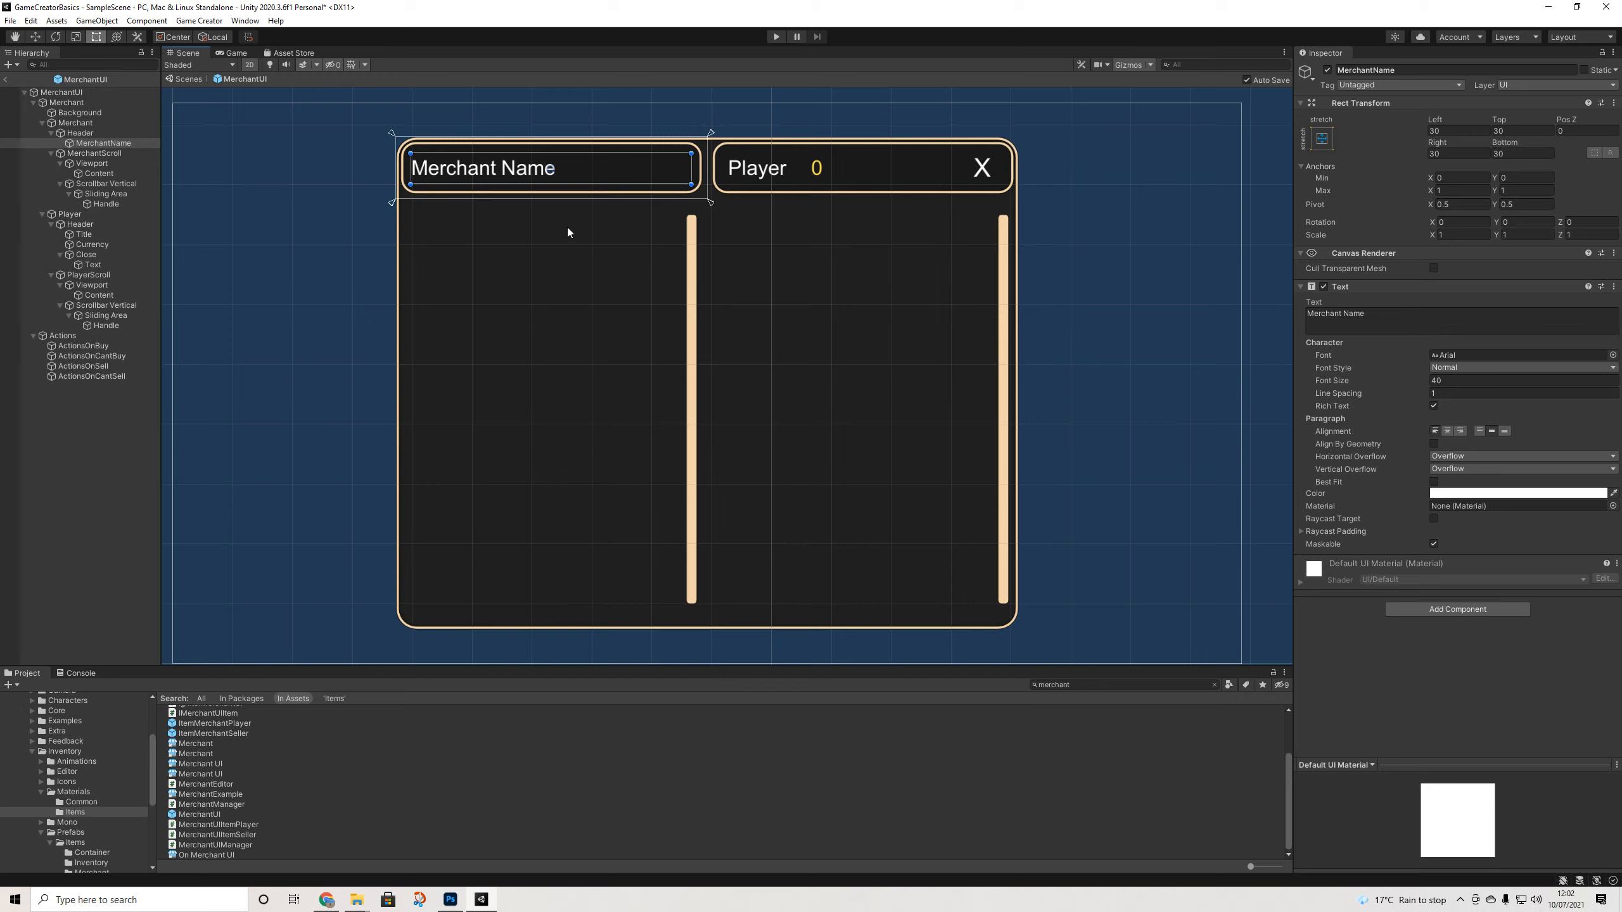
click(590, 268)
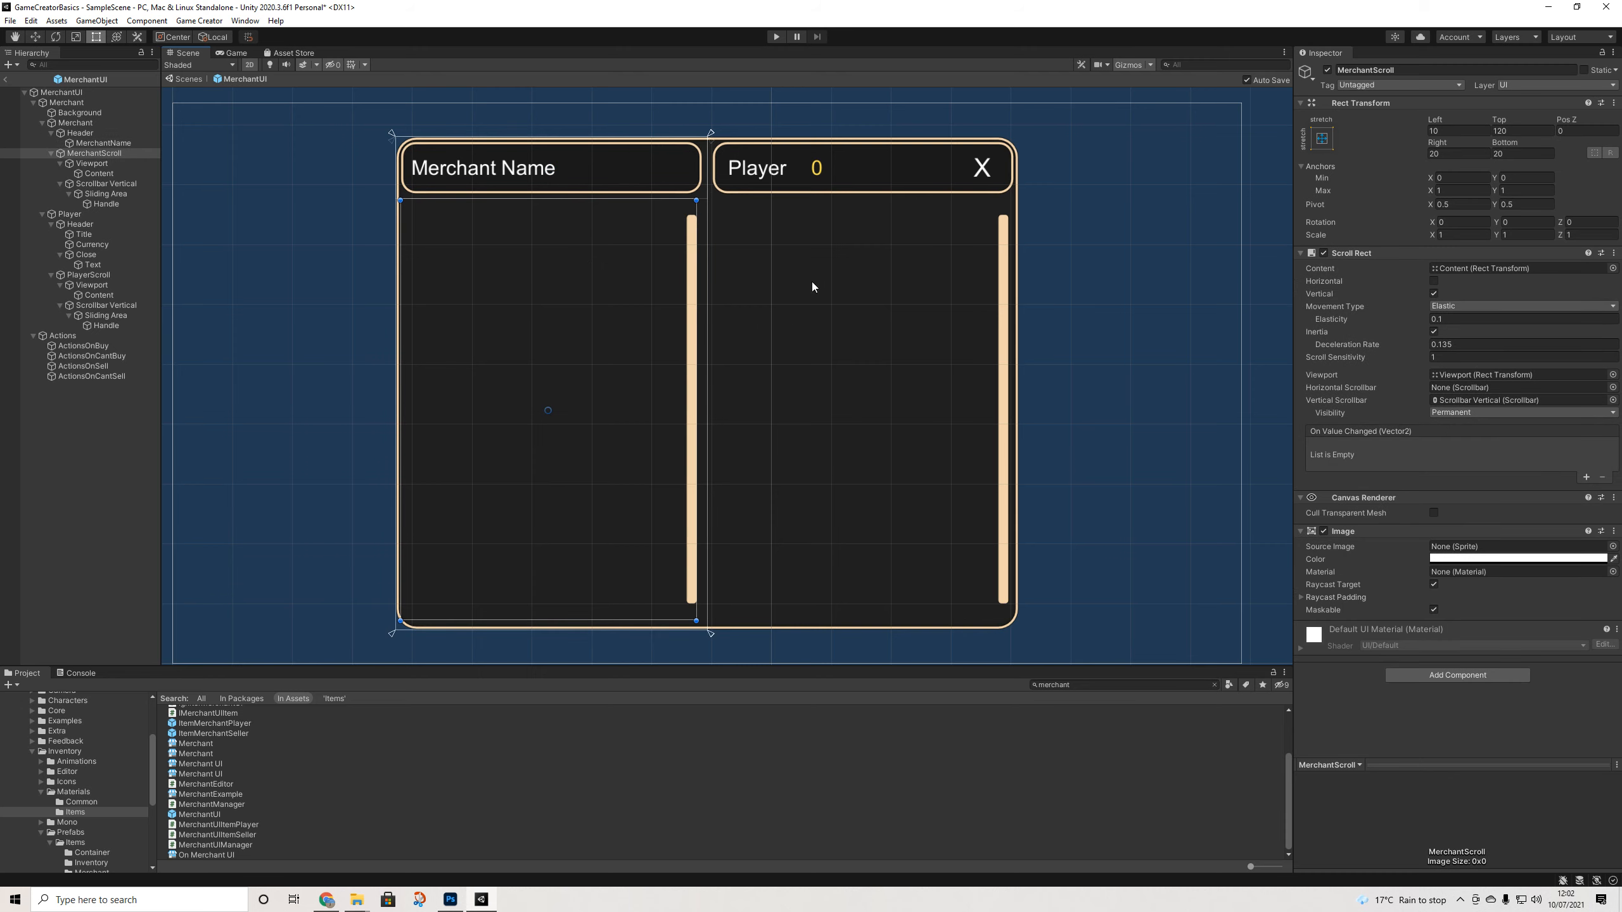
click(828, 271)
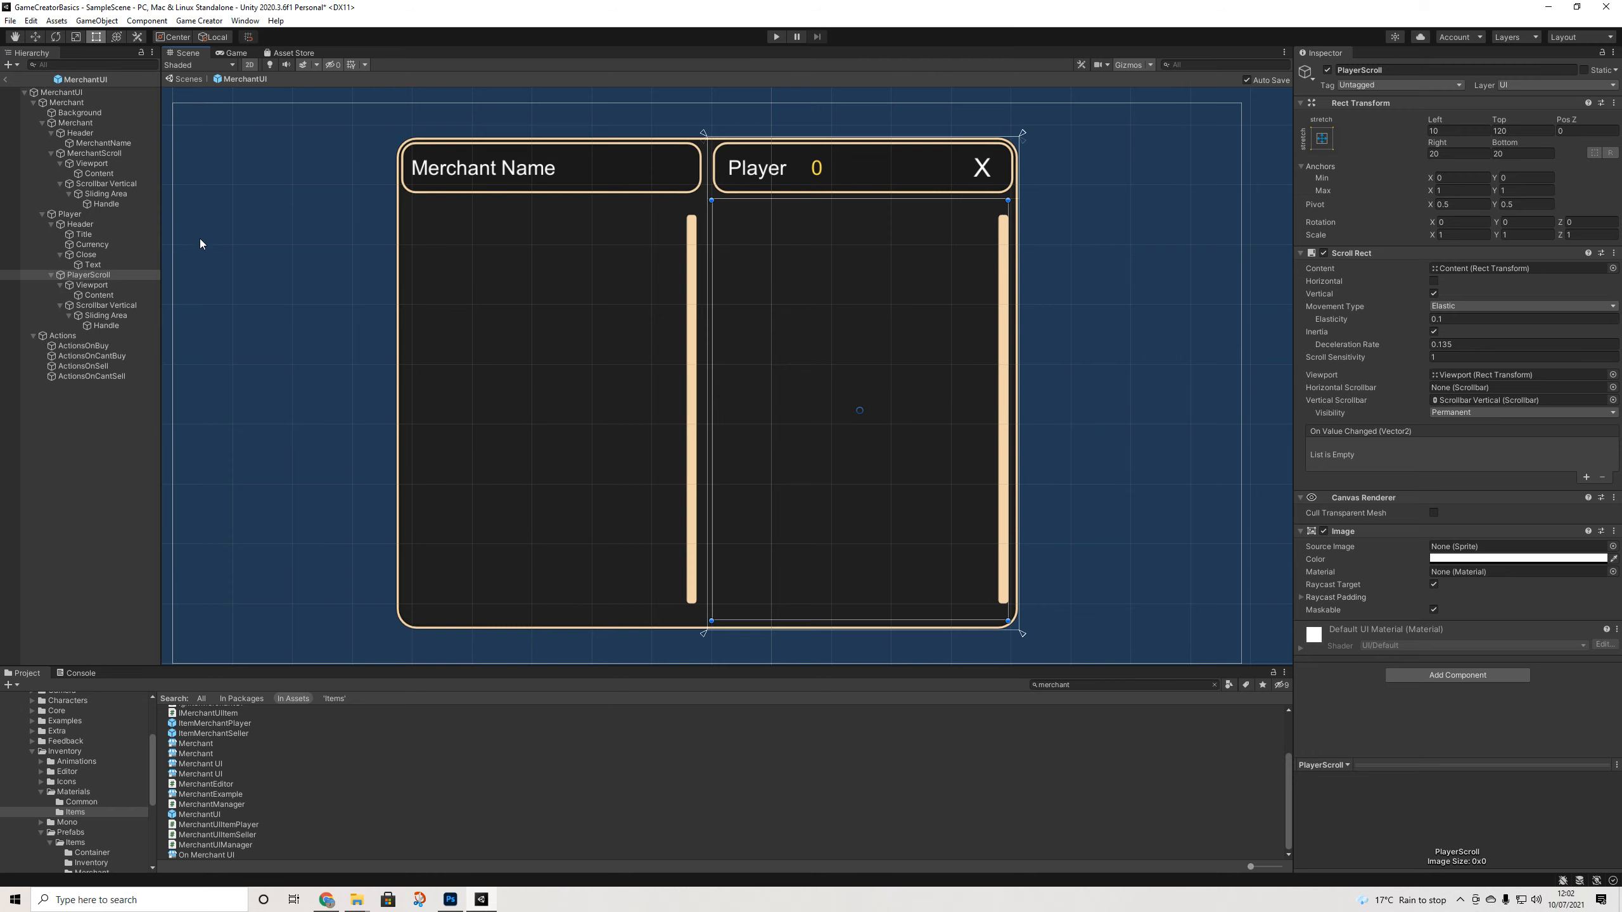
click(6, 82)
Search the project assets for merchant again and inspect the ItemMerchantSeller prefab, the Merchant script and the MerchantExample asset
click(204, 764)
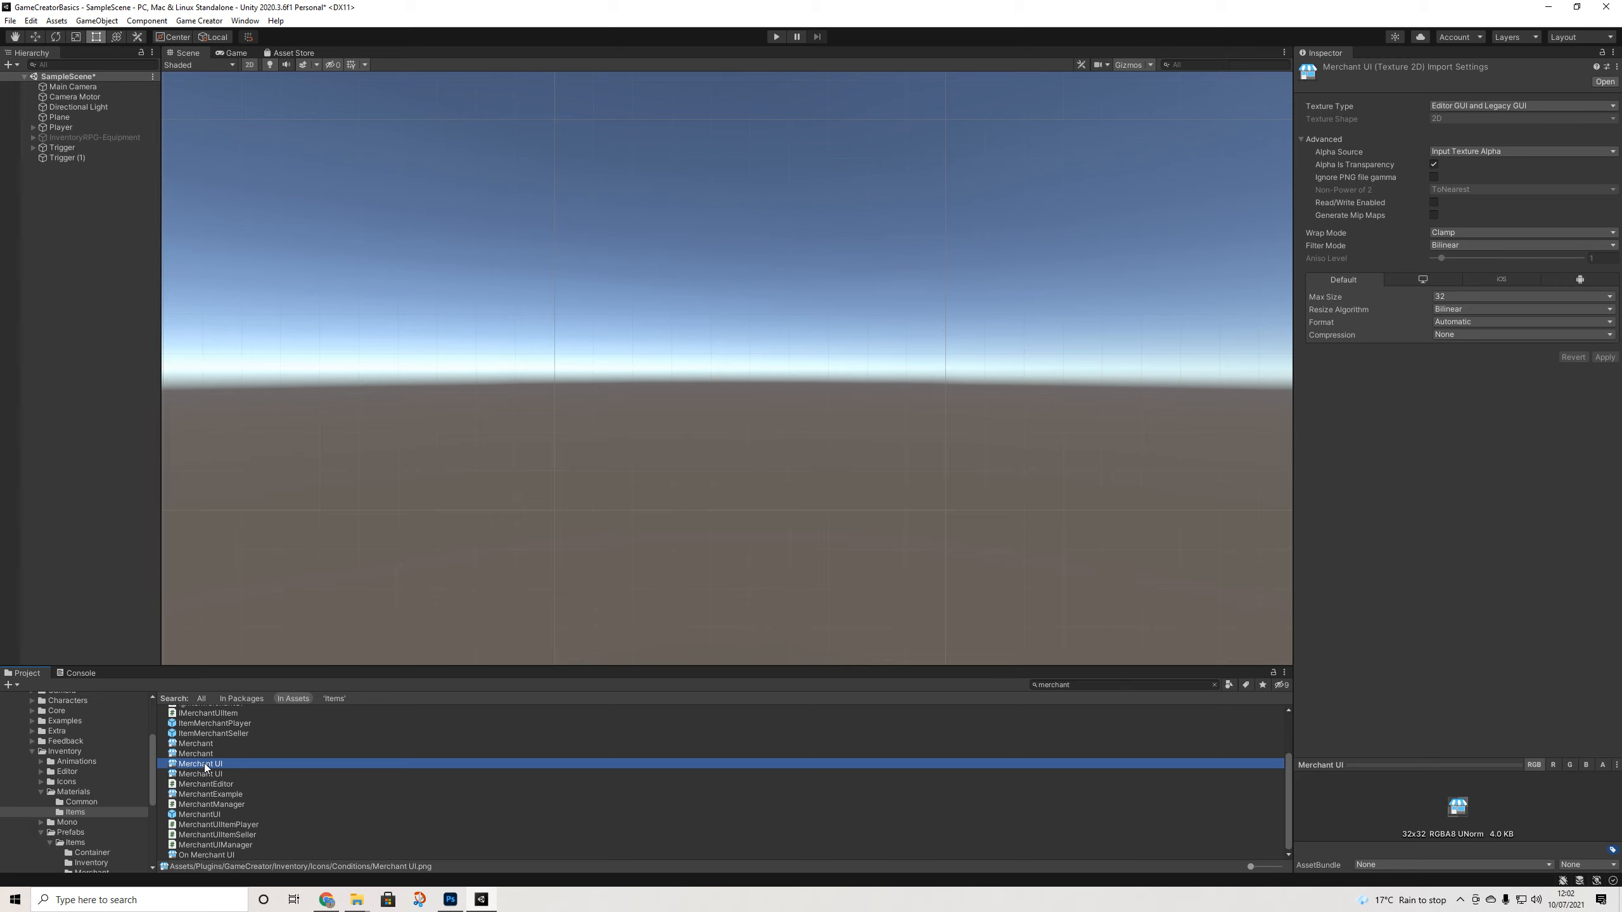
click(1215, 685)
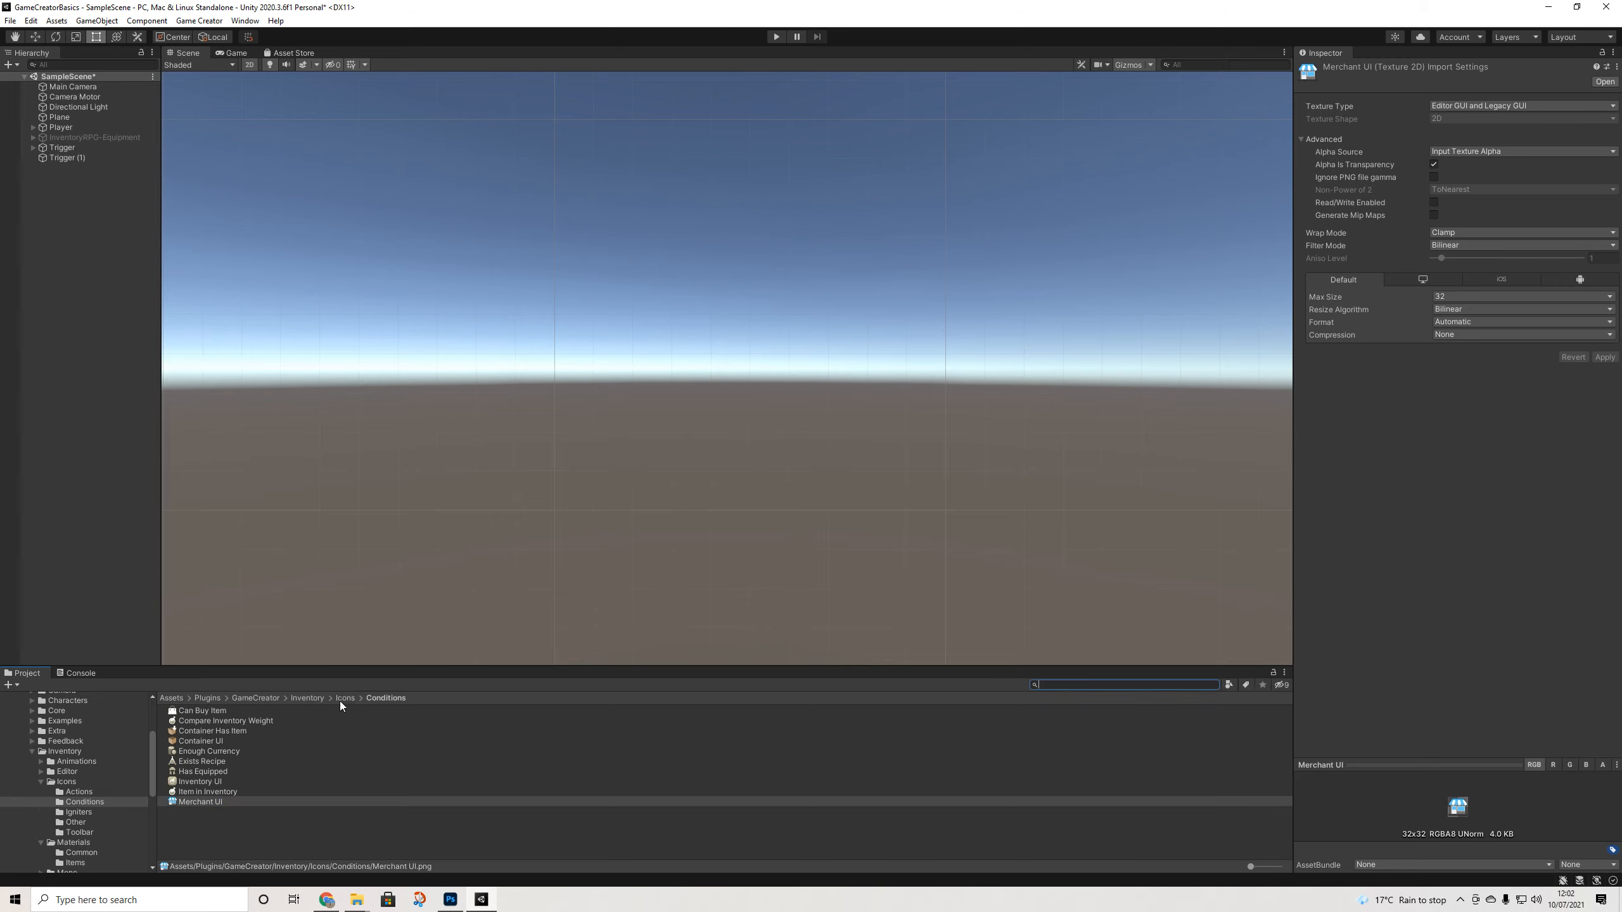
text(merchant)
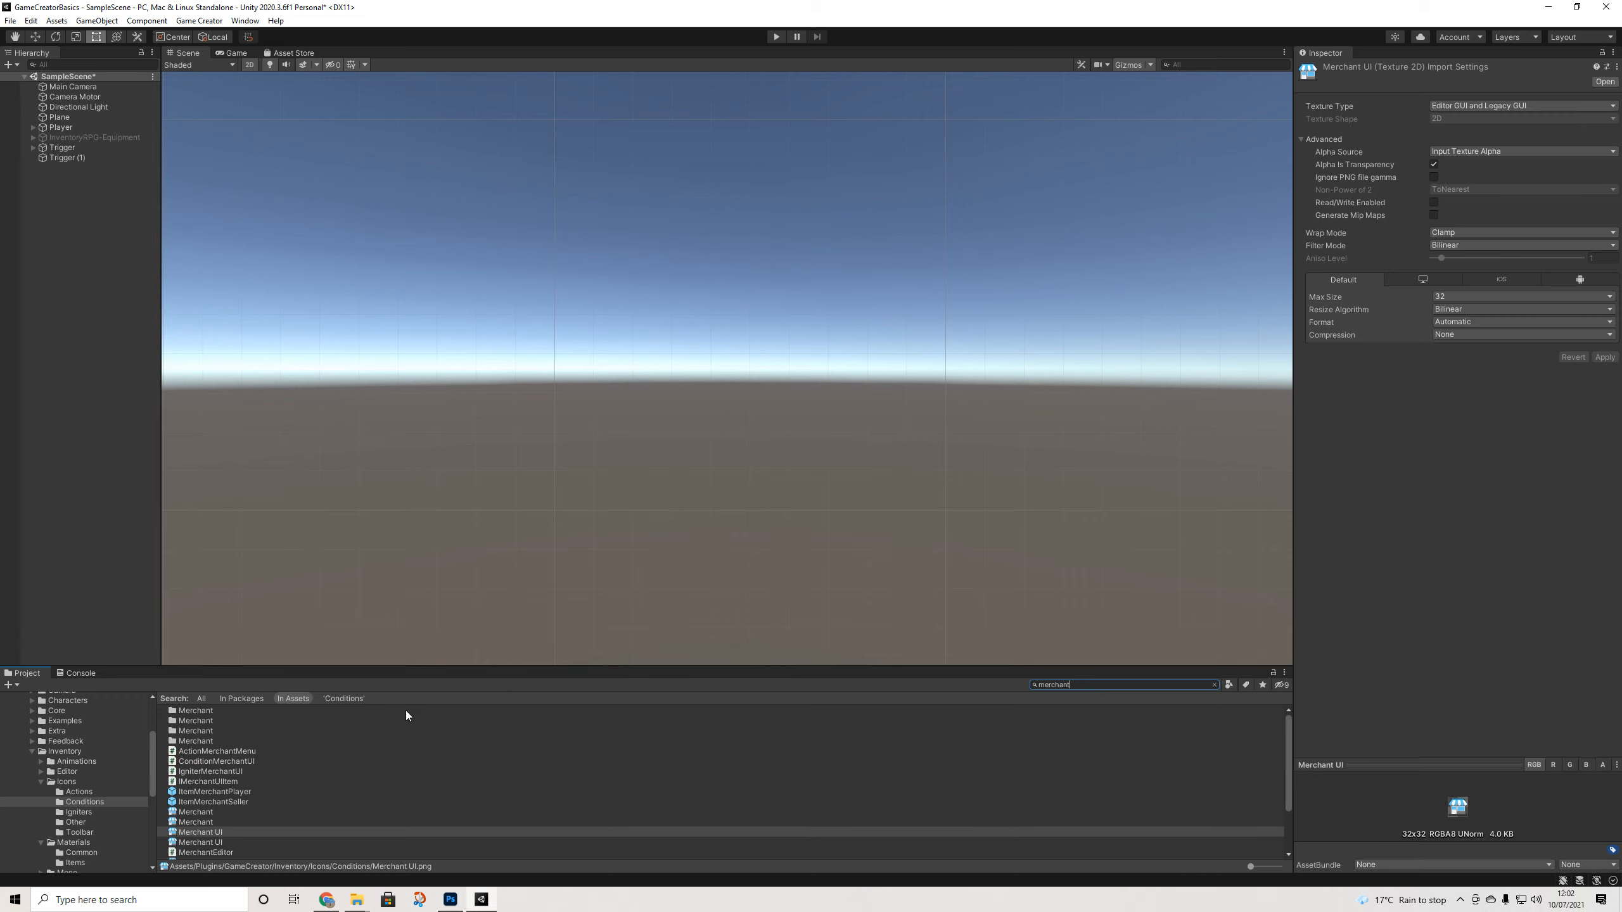
click(200, 822)
click(208, 803)
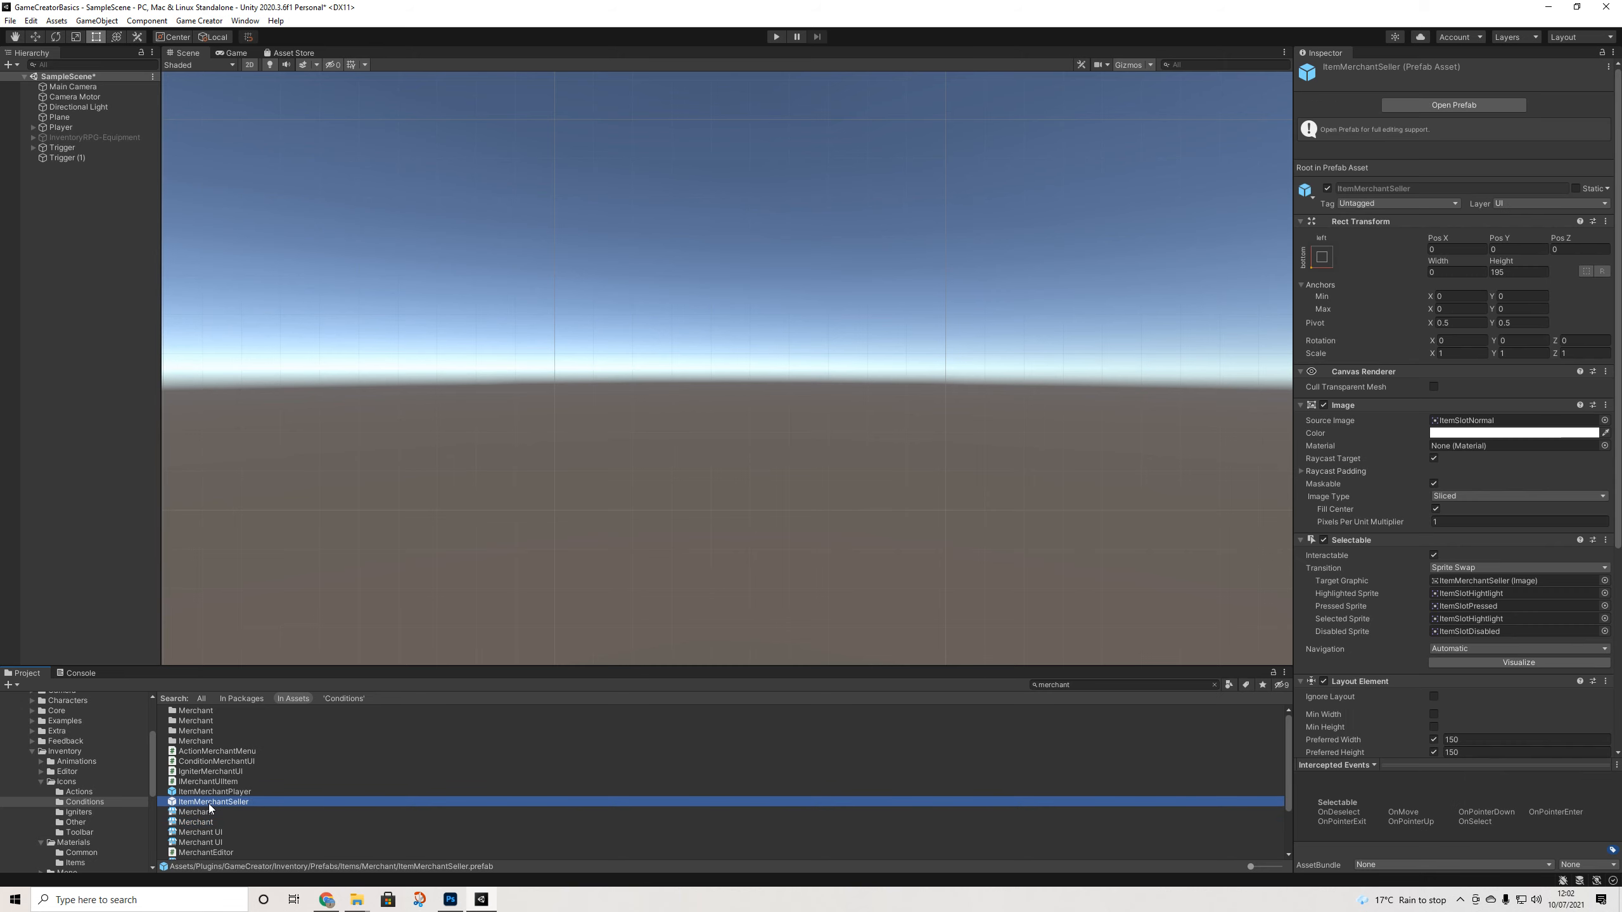
click(202, 813)
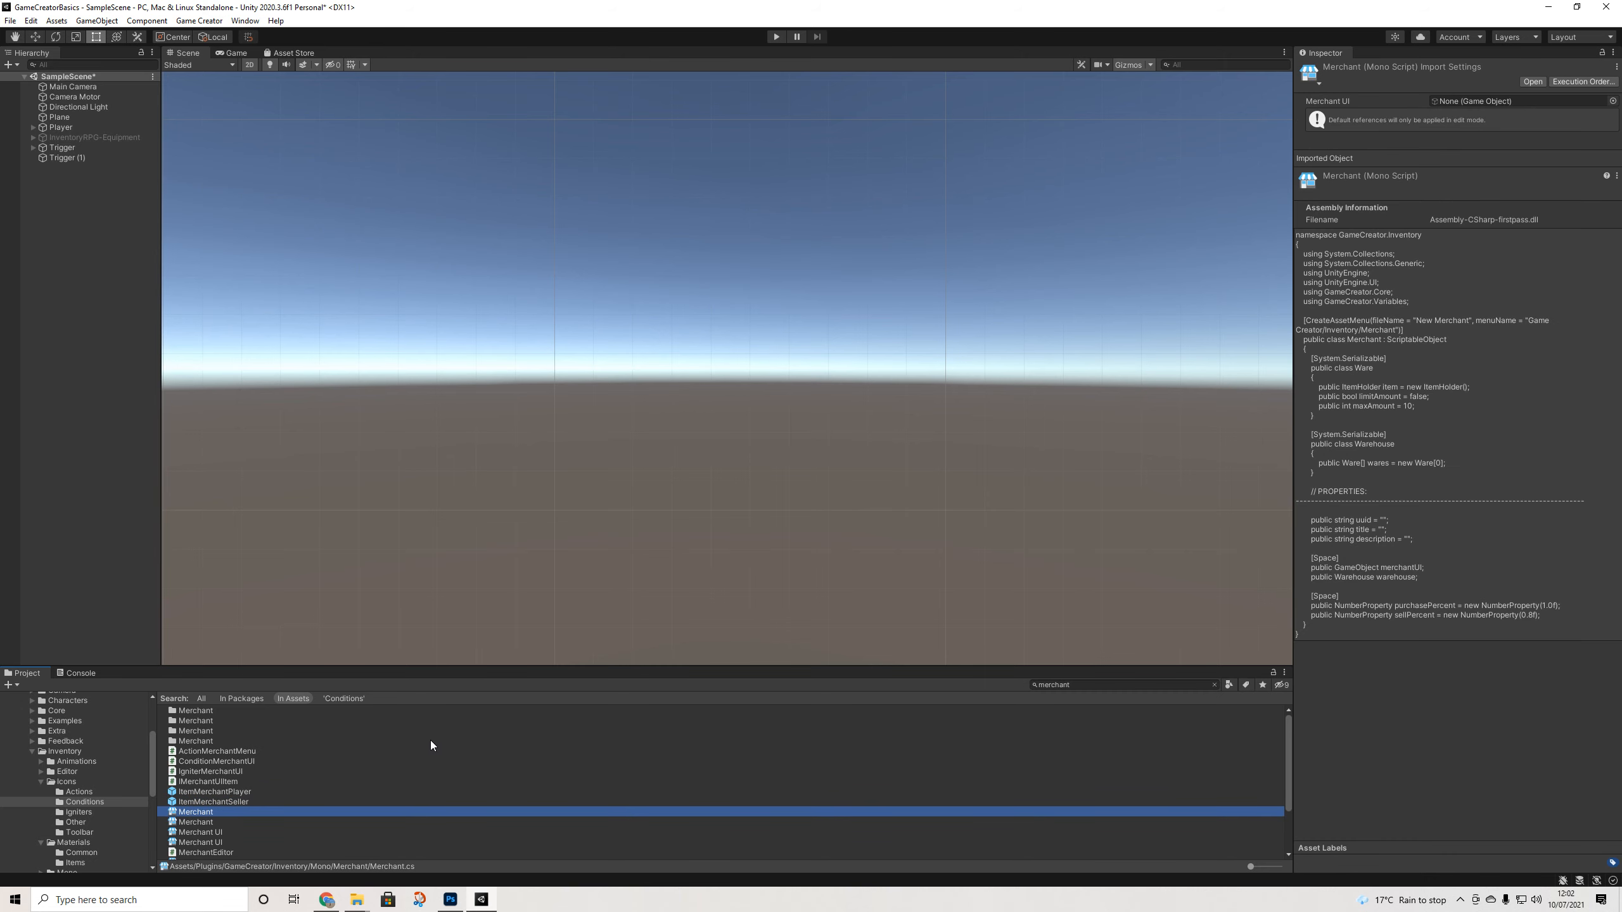
scroll(243, 793, down, 2)
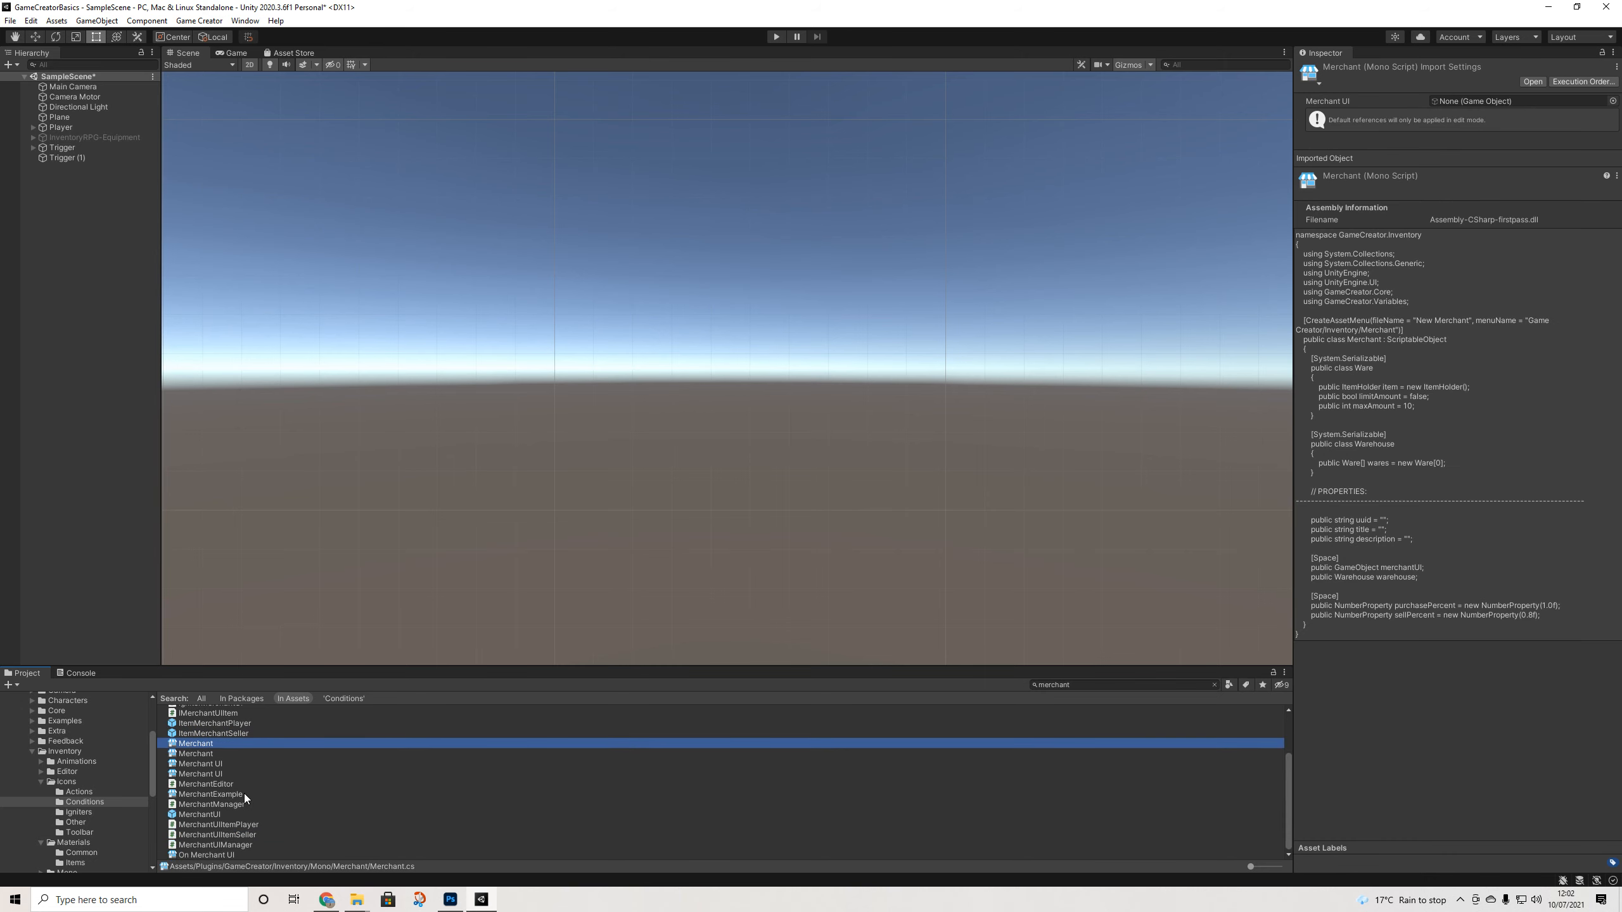
click(211, 793)
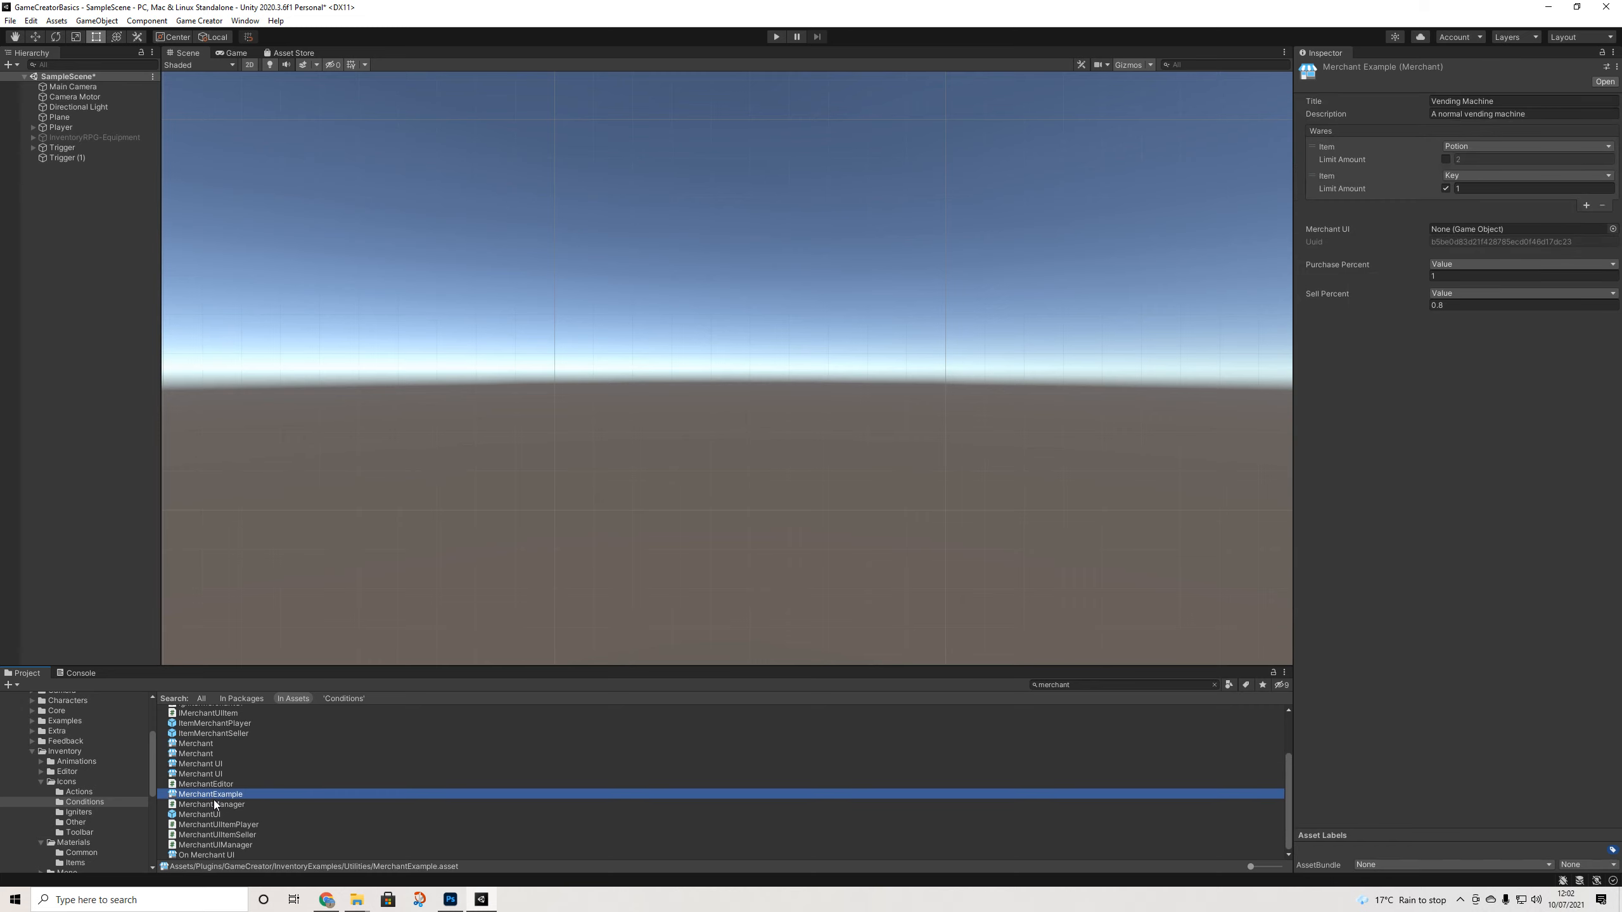
Clear the asset search and view the LootTableExample and MerchantExample settings in the InventoryExamples Utilities folder
click(1214, 685)
click(247, 787)
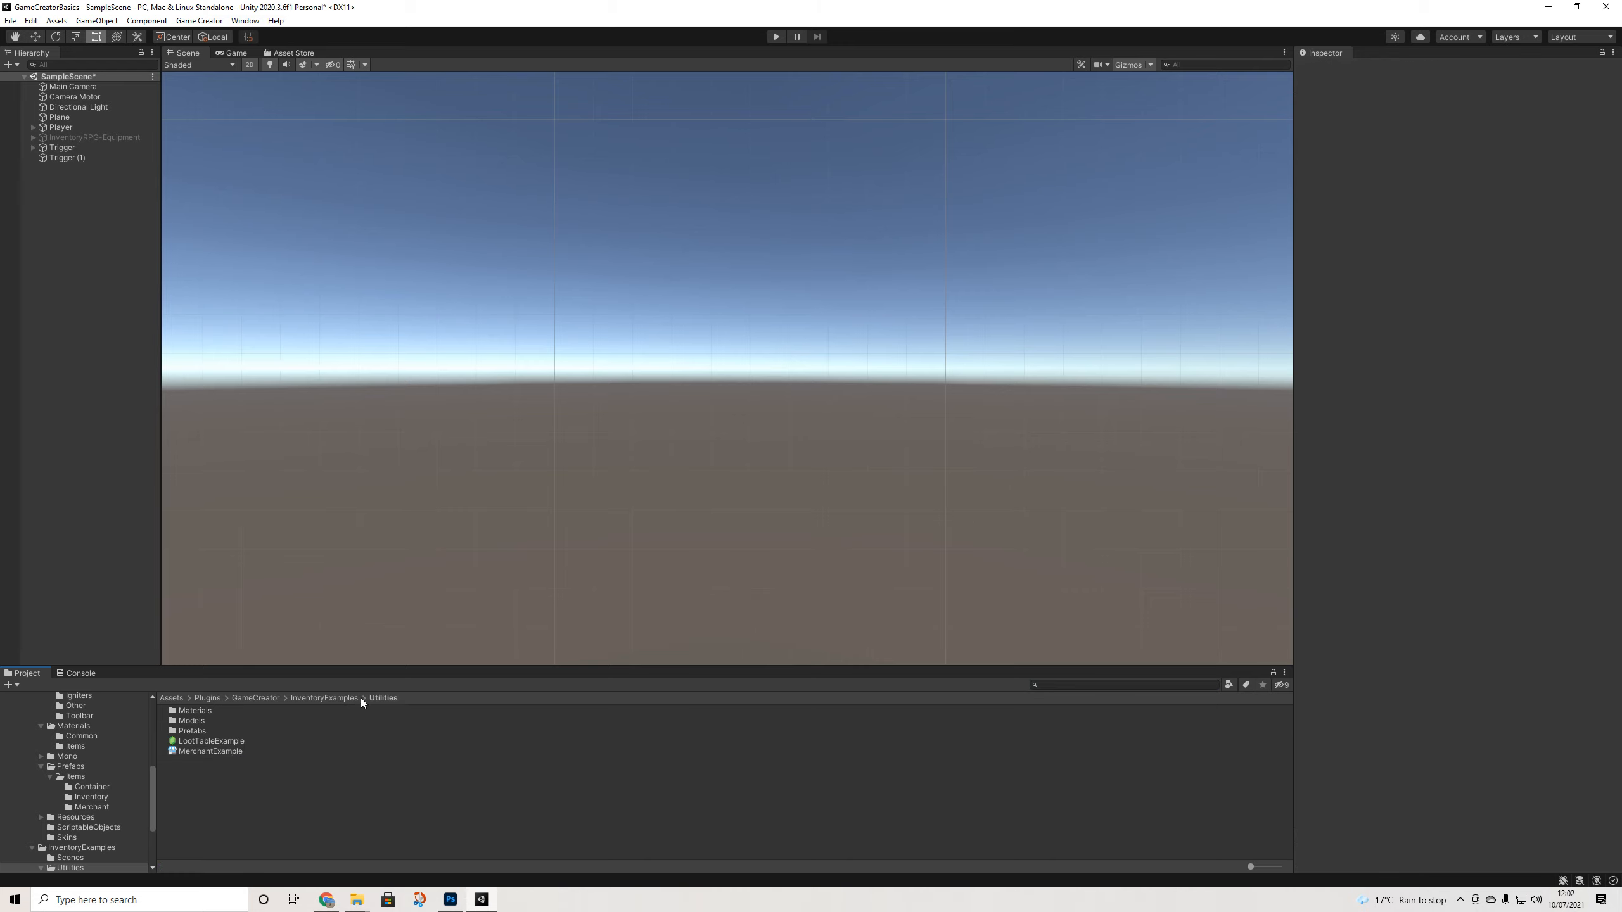
click(223, 740)
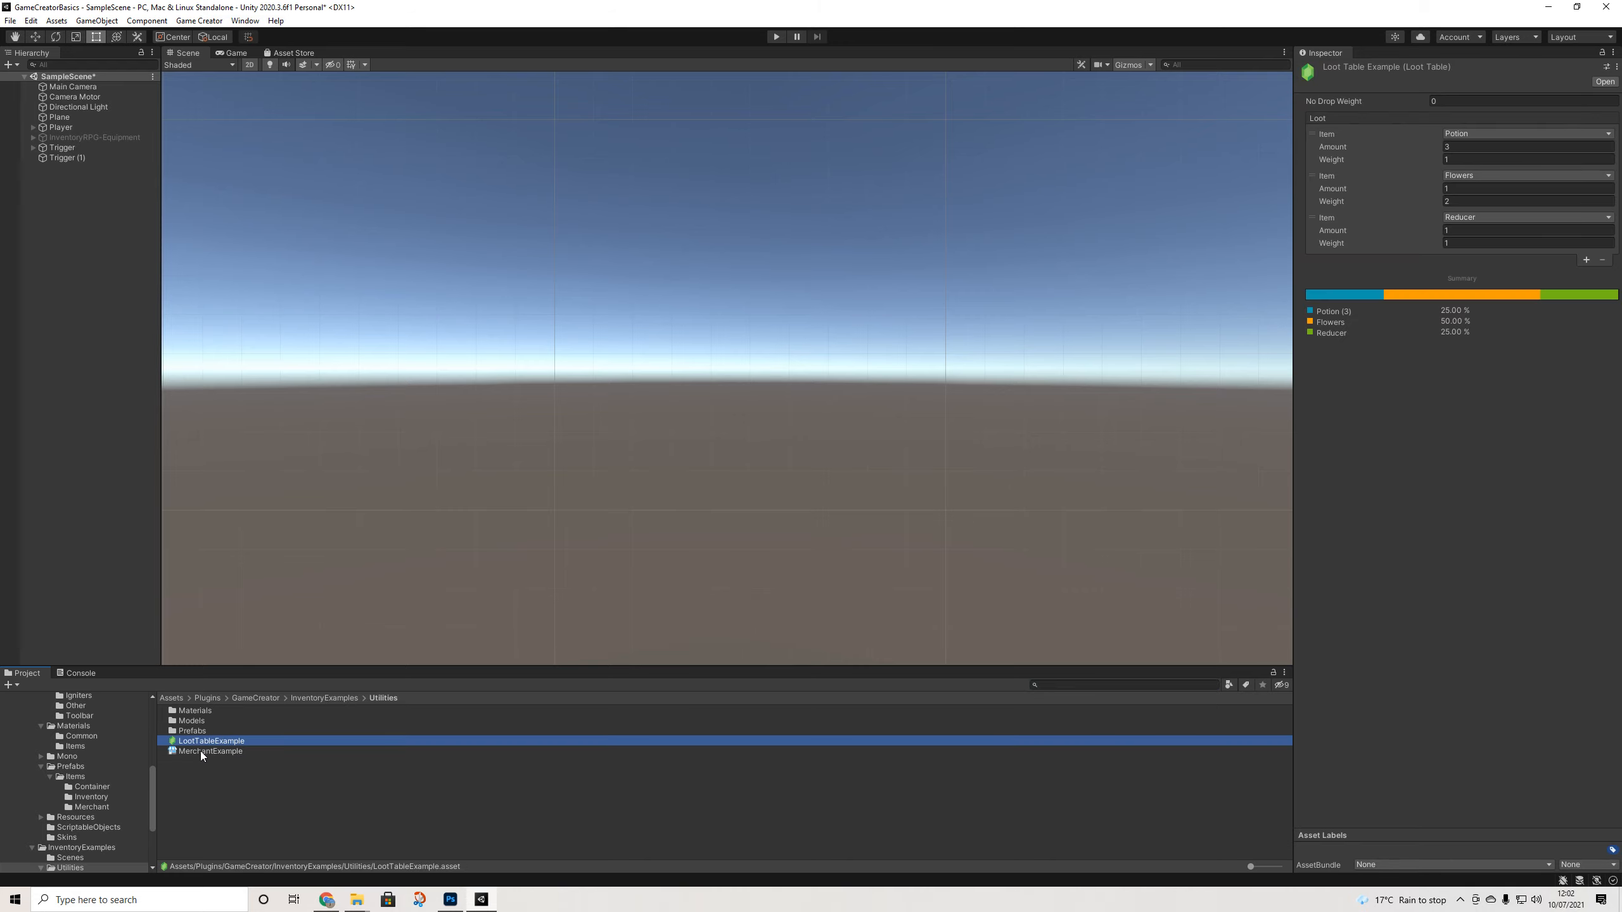
click(199, 752)
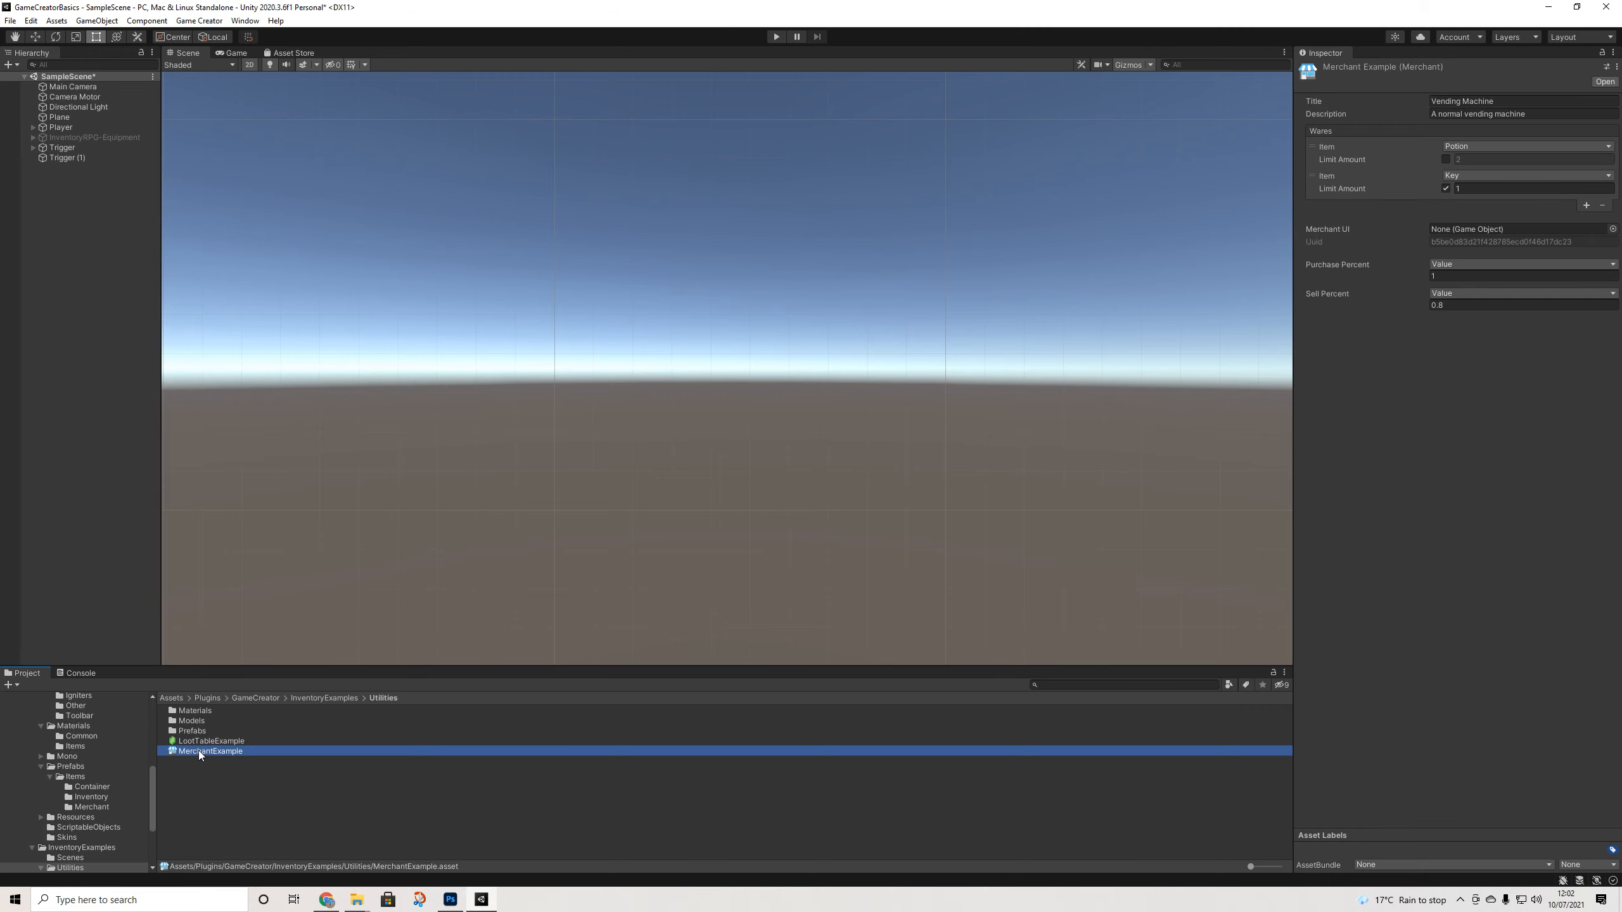